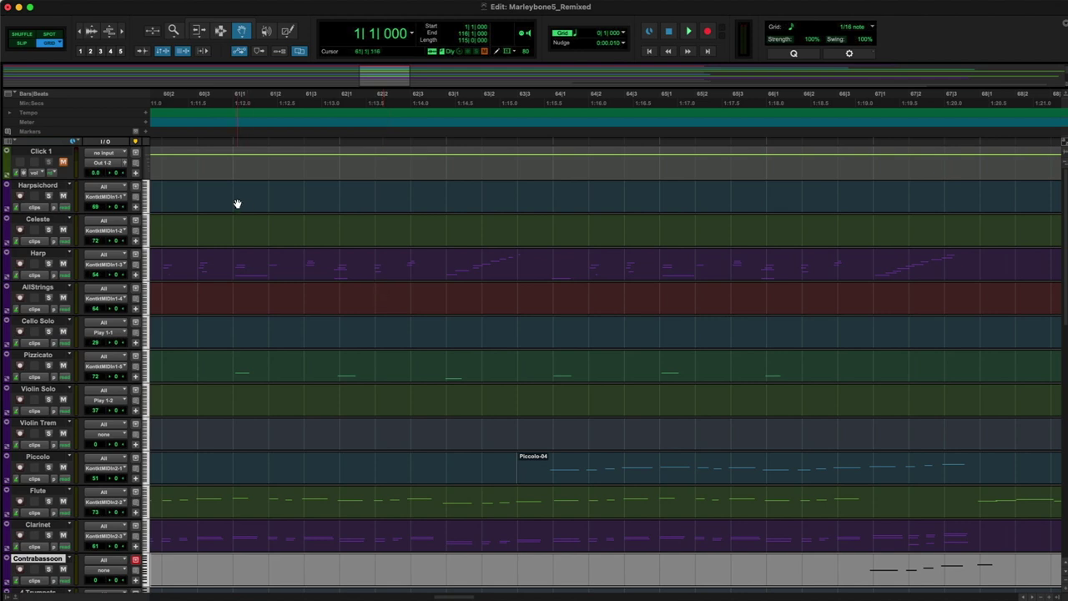
Step: Show the mixer and inspect the instruments loaded in the PLAY track's Play AAX plug-in
{"action": "left_click", "coordinate": [56, 480]}
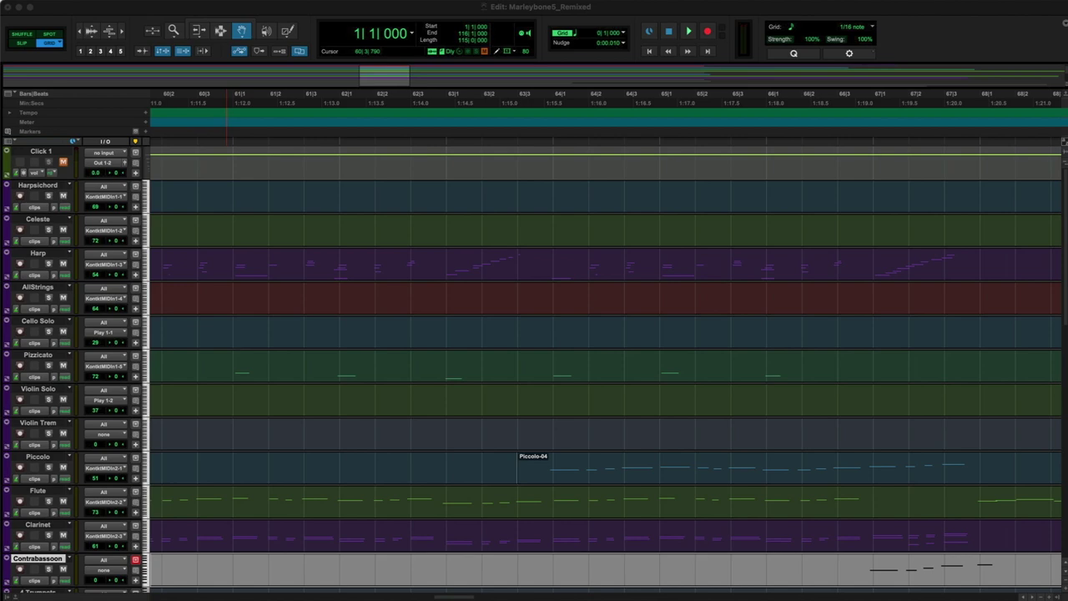
{"action": "key", "text": "super+equal"}
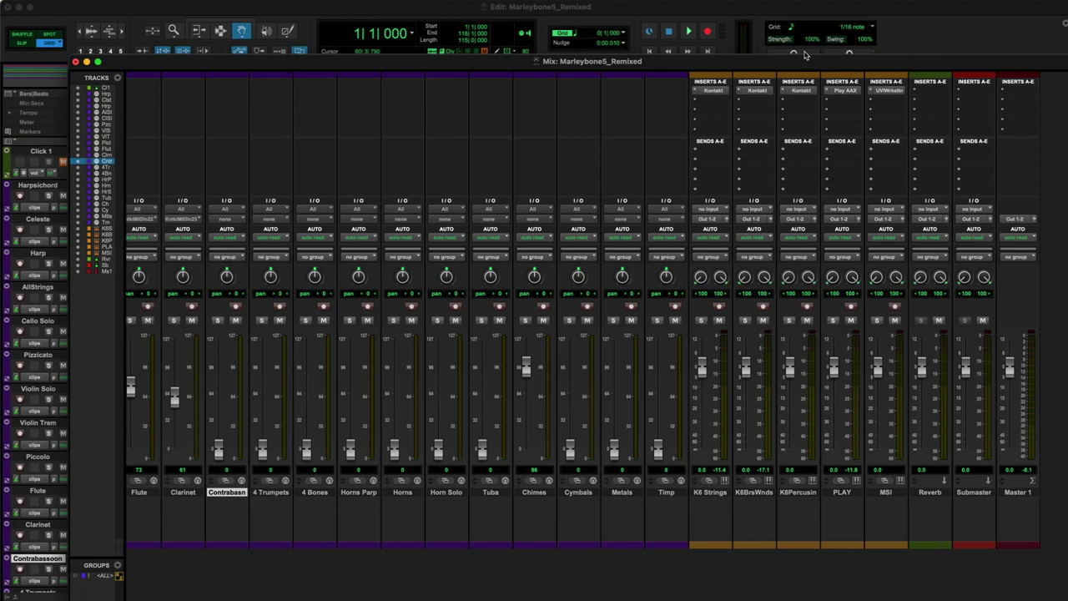
{"action": "left_click", "coordinate": [845, 90]}
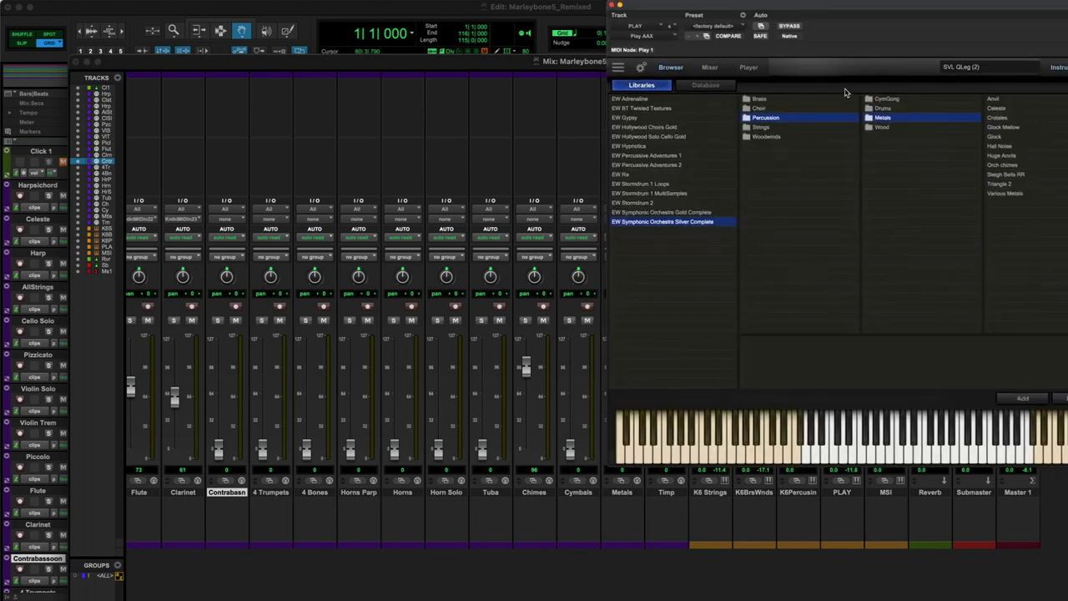
{"action": "left_click_drag", "start_coordinate": [819, 6], "coordinate": [611, 88]}
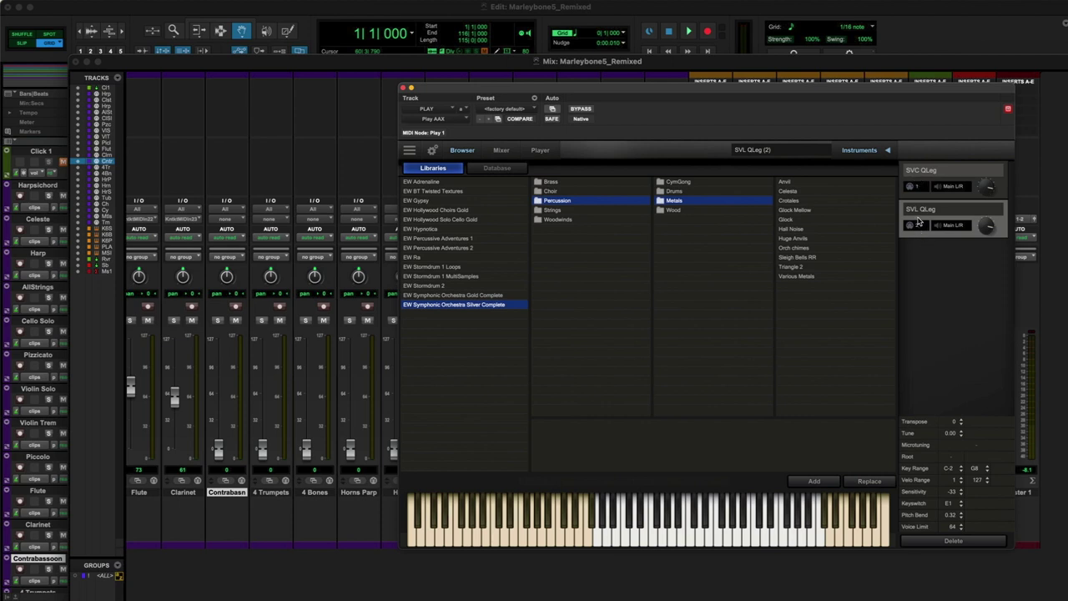
{"action": "left_click", "coordinate": [402, 87]}
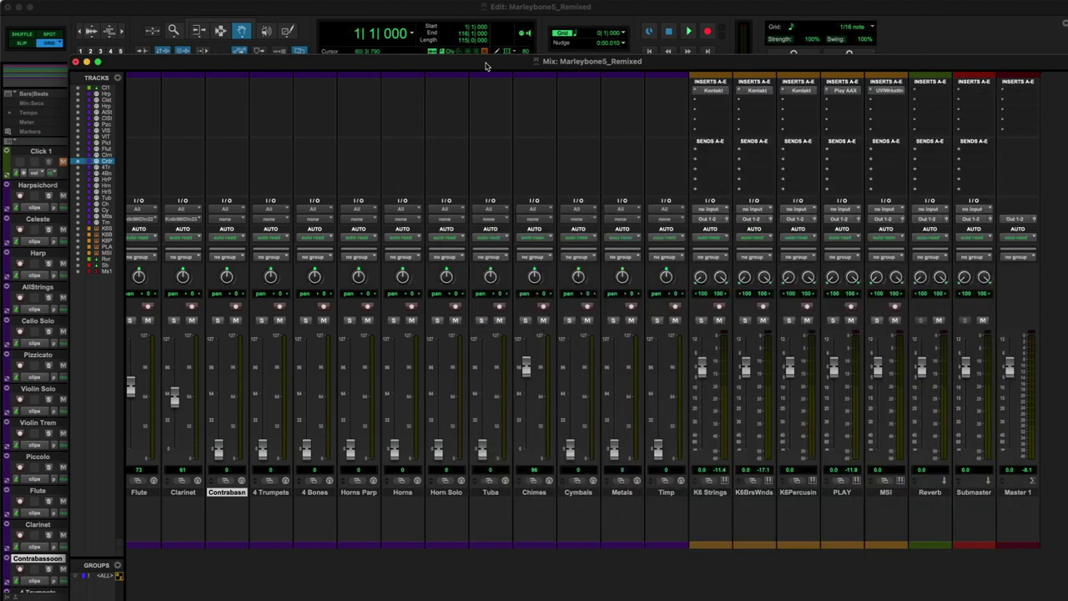
Step: Inspect the MSI track's UVI Workstation instrument without its file browser, and return to the Edit window
{"action": "left_click", "coordinate": [889, 90]}
{"action": "left_click", "coordinate": [640, 175]}
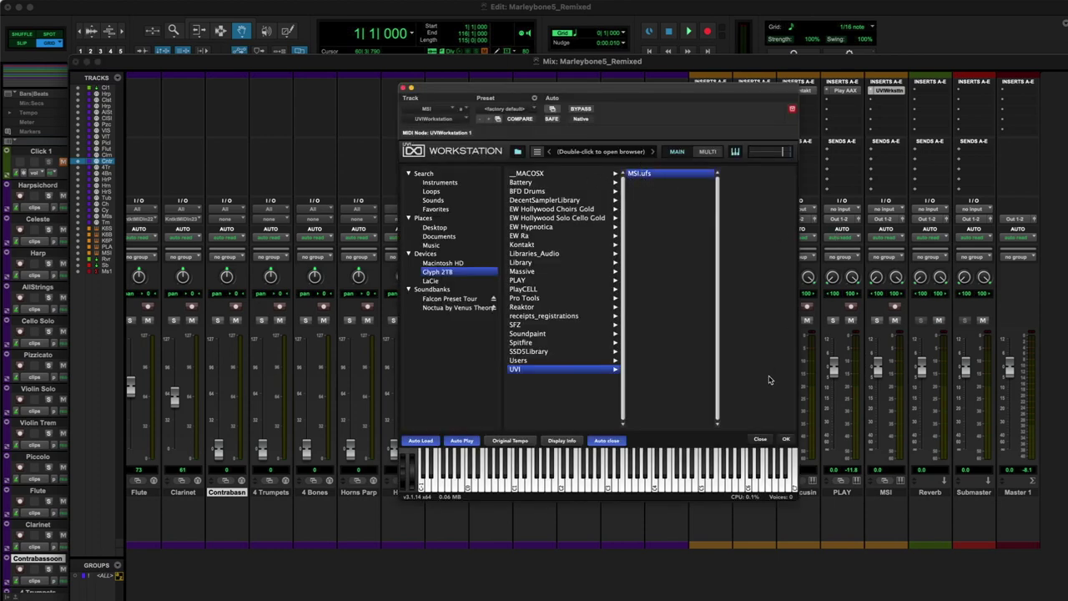
{"action": "left_click", "coordinate": [761, 440]}
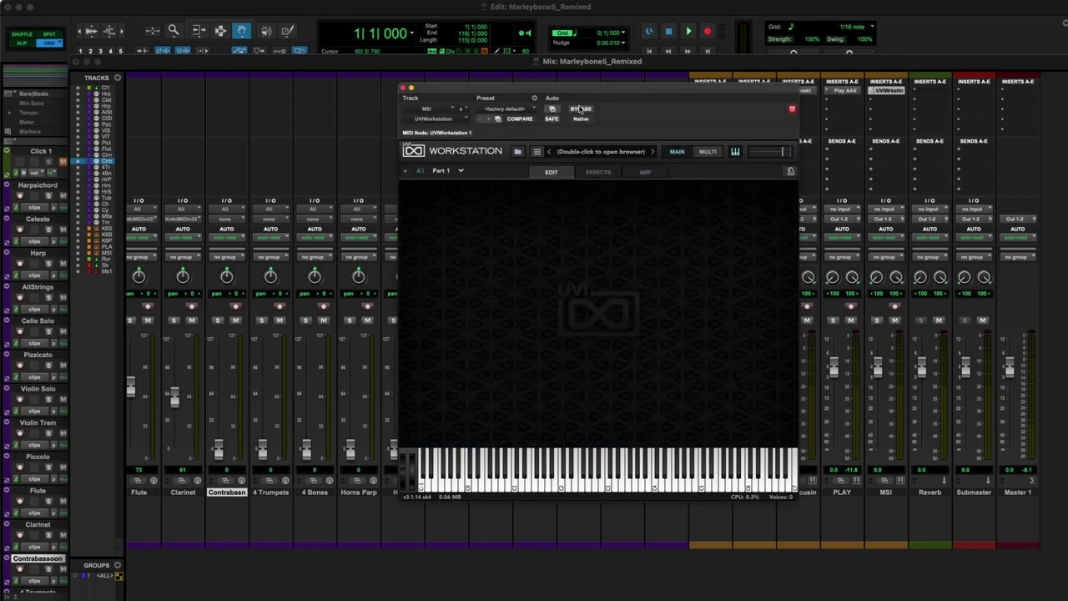
{"action": "left_click", "coordinate": [403, 86]}
{"action": "left_click", "coordinate": [538, 20]}
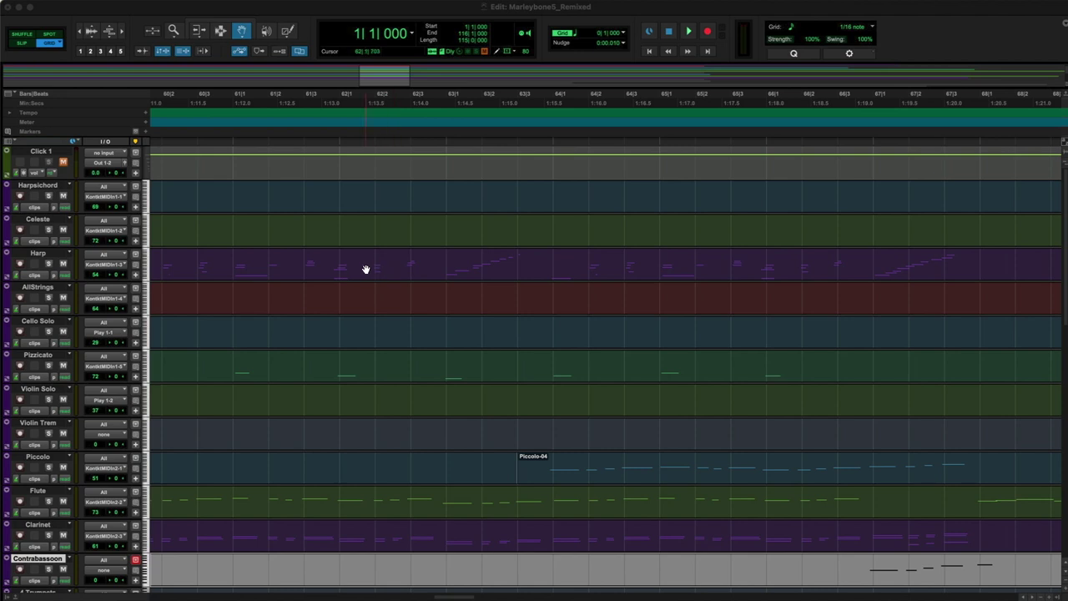
Step: Load 11 Contrabassoon Articulations from the CineWinds PRO library into the K6 Brass Winds Kontakt instrument
{"action": "scroll", "coordinate": [365, 268], "scroll_direction": "left", "scroll_amount": 5}
{"action": "scroll", "coordinate": [365, 269], "scroll_direction": "left", "scroll_amount": 5}
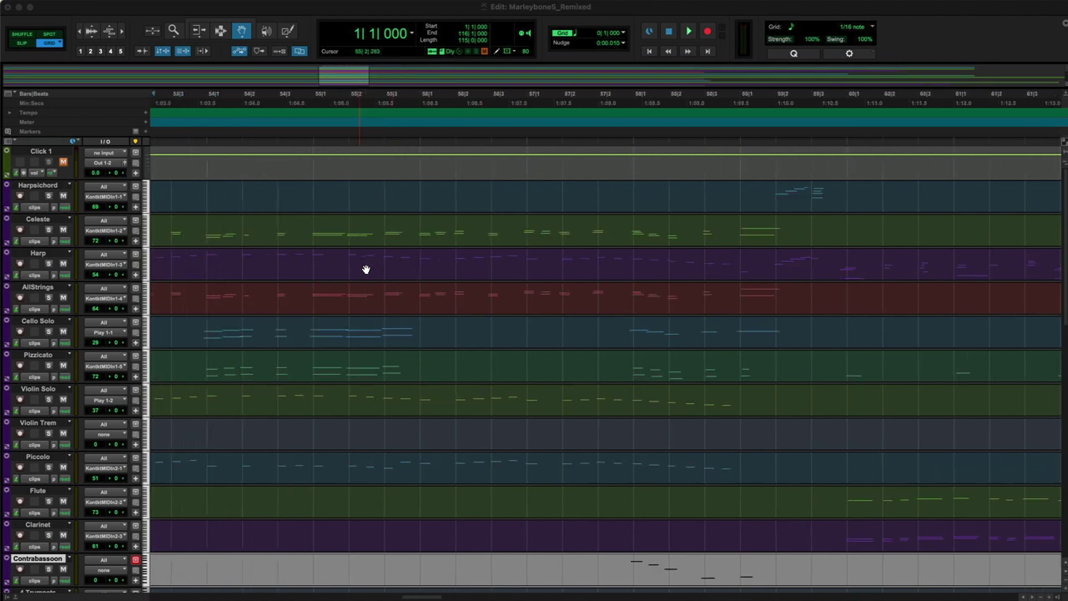
{"action": "scroll", "coordinate": [46, 230], "scroll_direction": "down", "scroll_amount": 1}
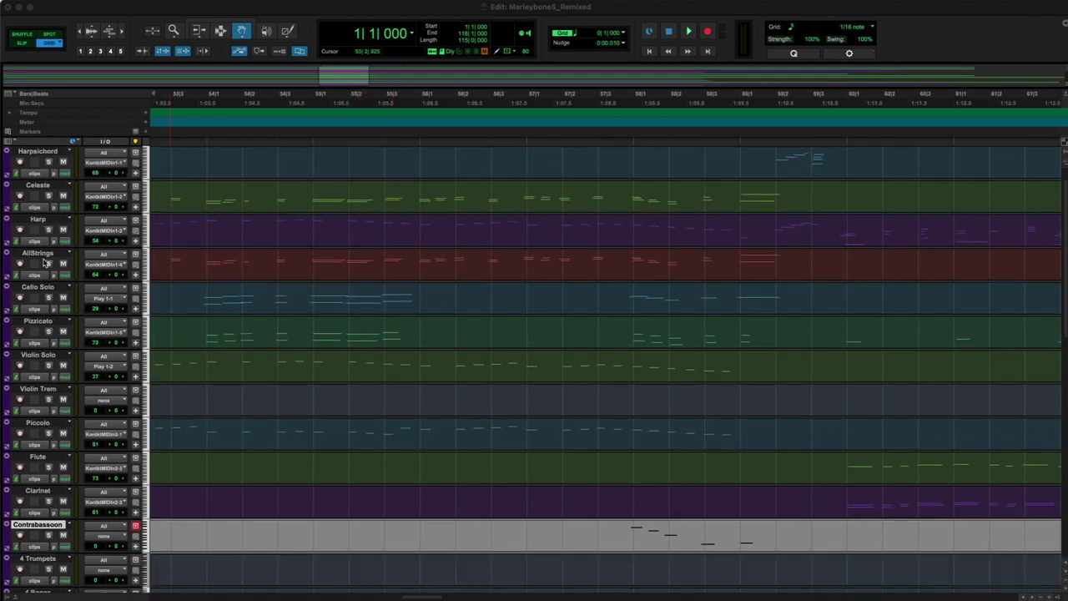
{"action": "scroll", "coordinate": [39, 393], "scroll_direction": "down", "scroll_amount": 3}
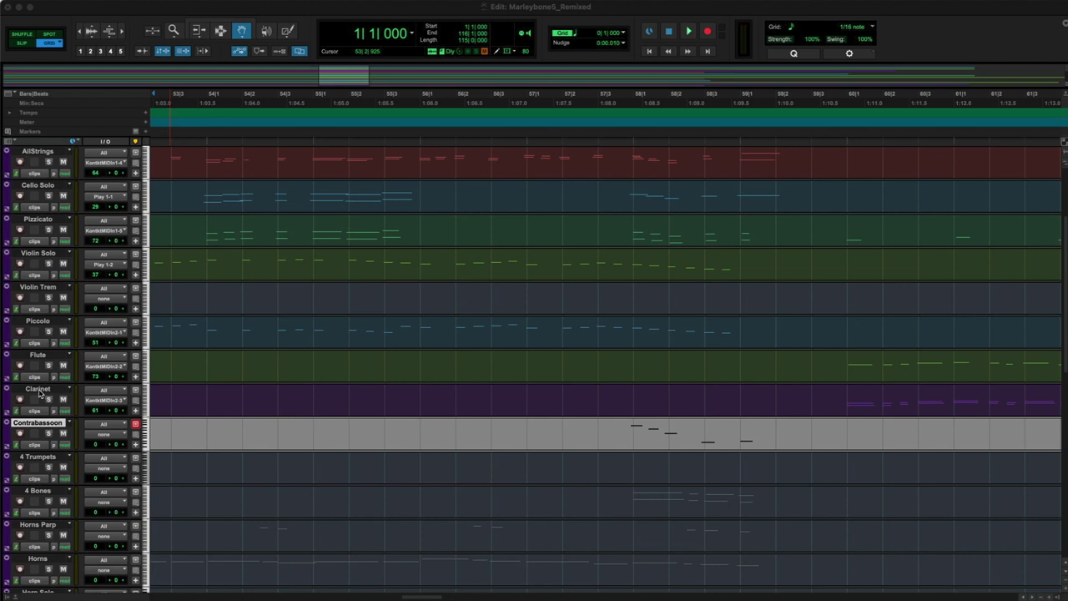
{"action": "scroll", "coordinate": [39, 394], "scroll_direction": "down", "scroll_amount": 1}
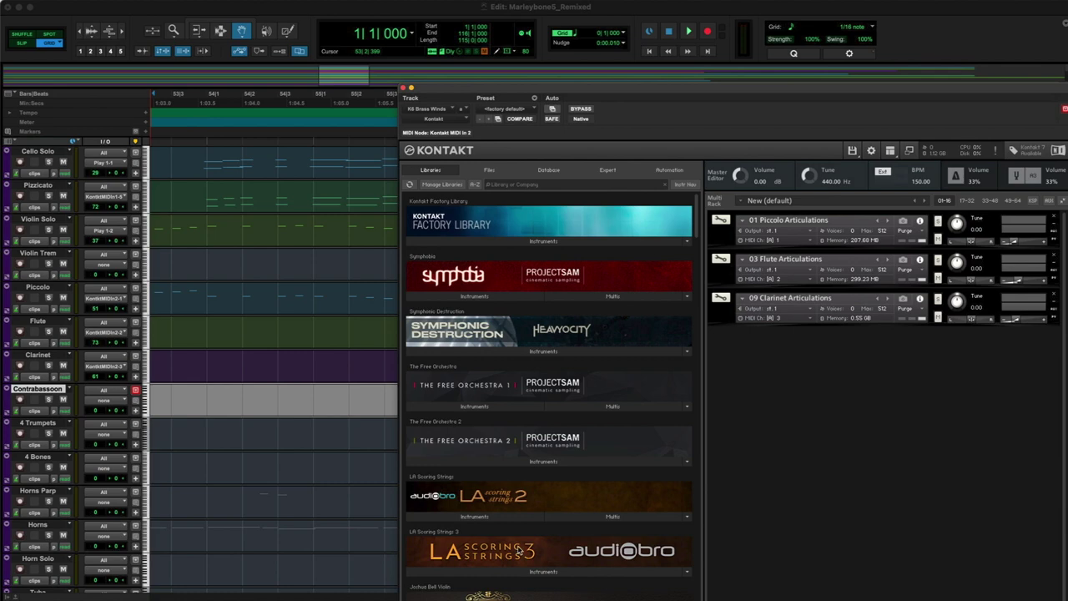
{"action": "scroll", "coordinate": [517, 550], "scroll_direction": "down", "scroll_amount": 10}
{"action": "left_click", "coordinate": [455, 406]}
{"action": "scroll", "coordinate": [455, 406], "scroll_direction": "down", "scroll_amount": 2}
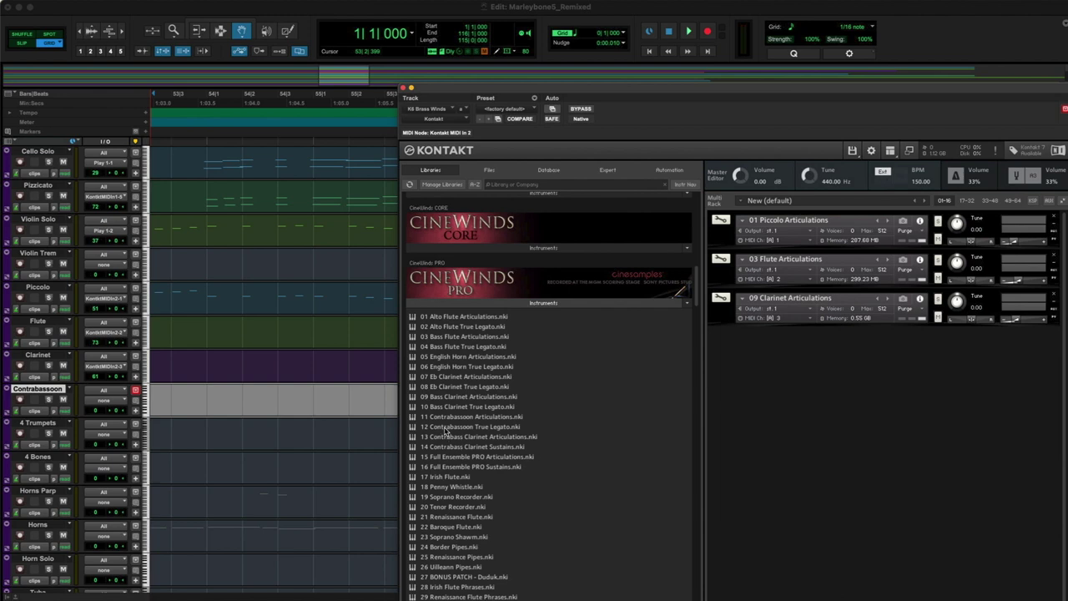
{"action": "left_click", "coordinate": [445, 427]}
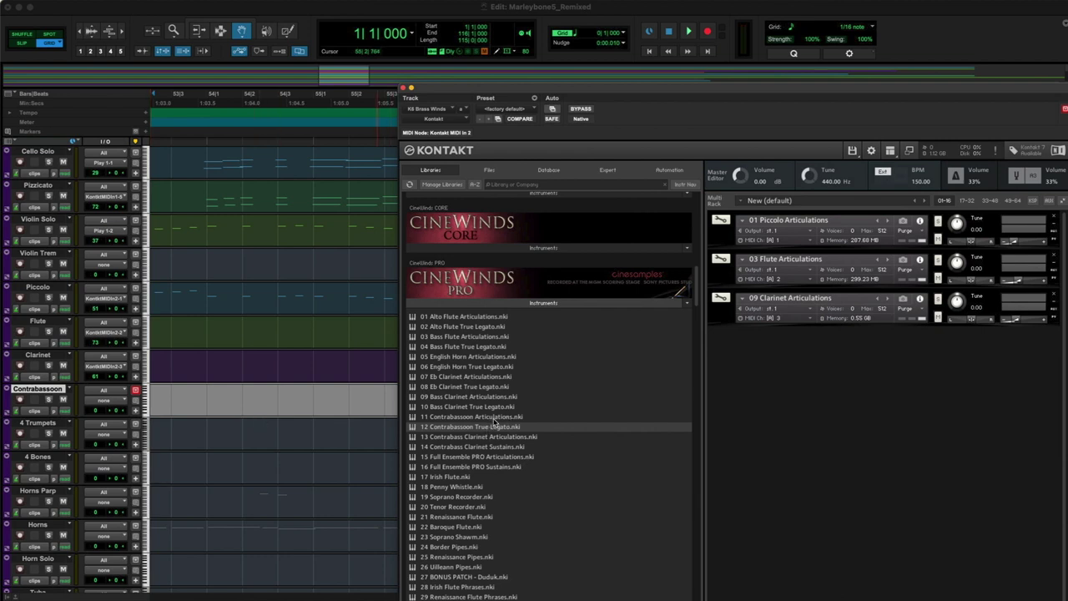
{"action": "double_click", "coordinate": [411, 419]}
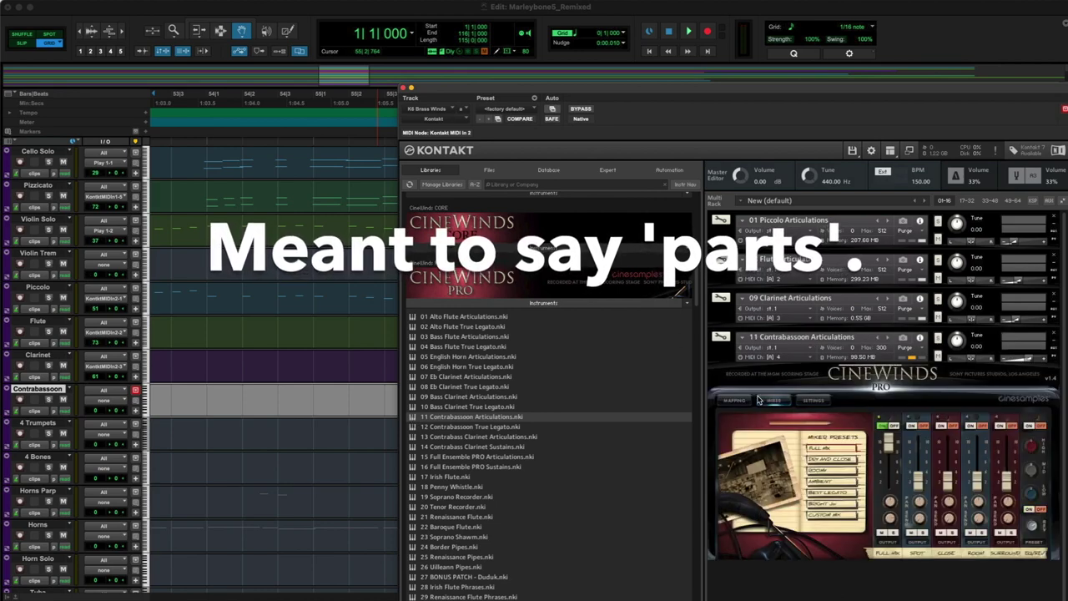
Step: Review the Contrabassoon Articulations patch's settings, collapse the patch and close Kontakt
{"action": "left_click", "coordinate": [813, 400]}
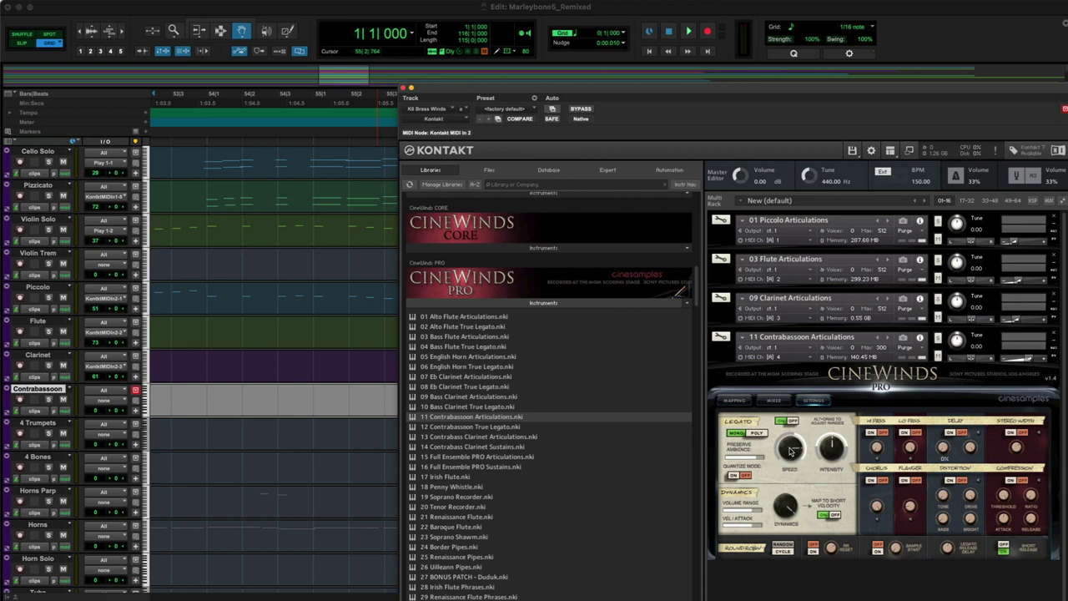
{"action": "left_click", "coordinate": [725, 356]}
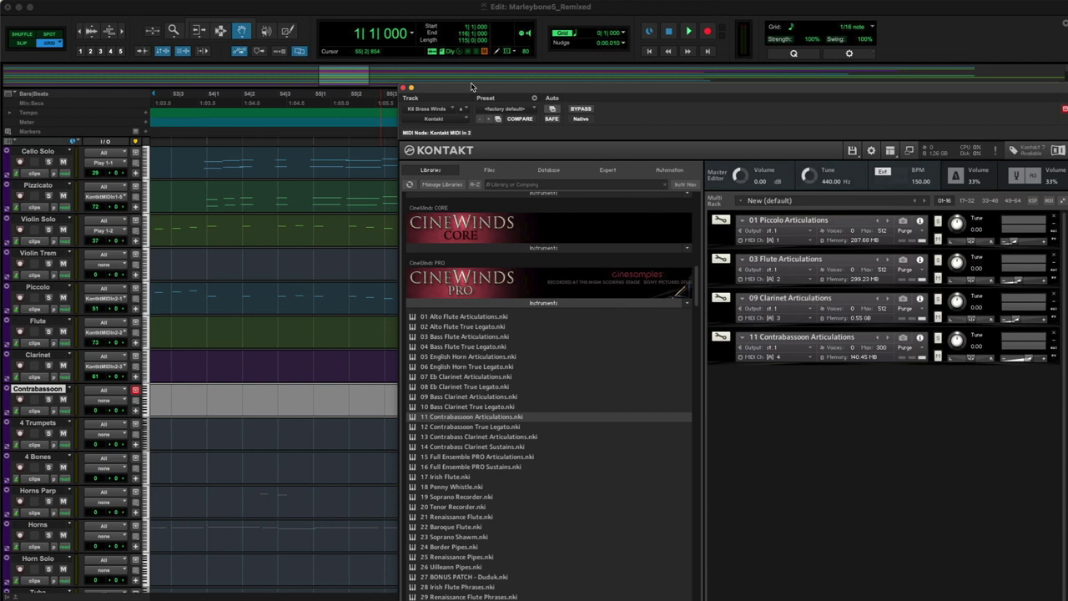
{"action": "left_click", "coordinate": [402, 87]}
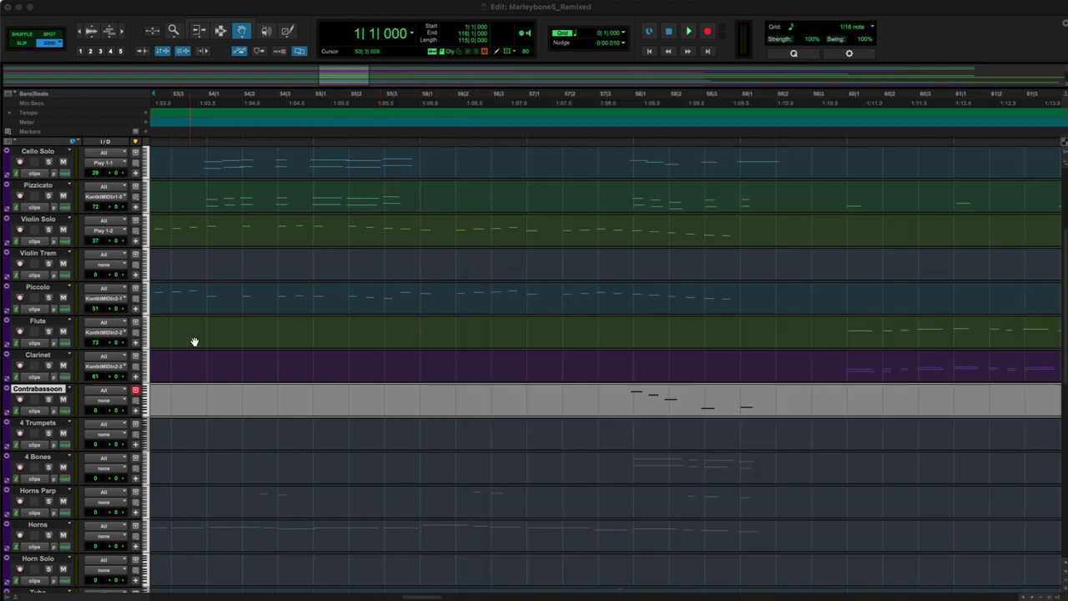
Step: Route the Contrabassoon track's MIDI output to K6 Brass Winds - Kontakt MIDI In 2, channel 4
{"action": "left_click", "coordinate": [104, 402]}
{"action": "mouse_move", "coordinate": [125, 427]}
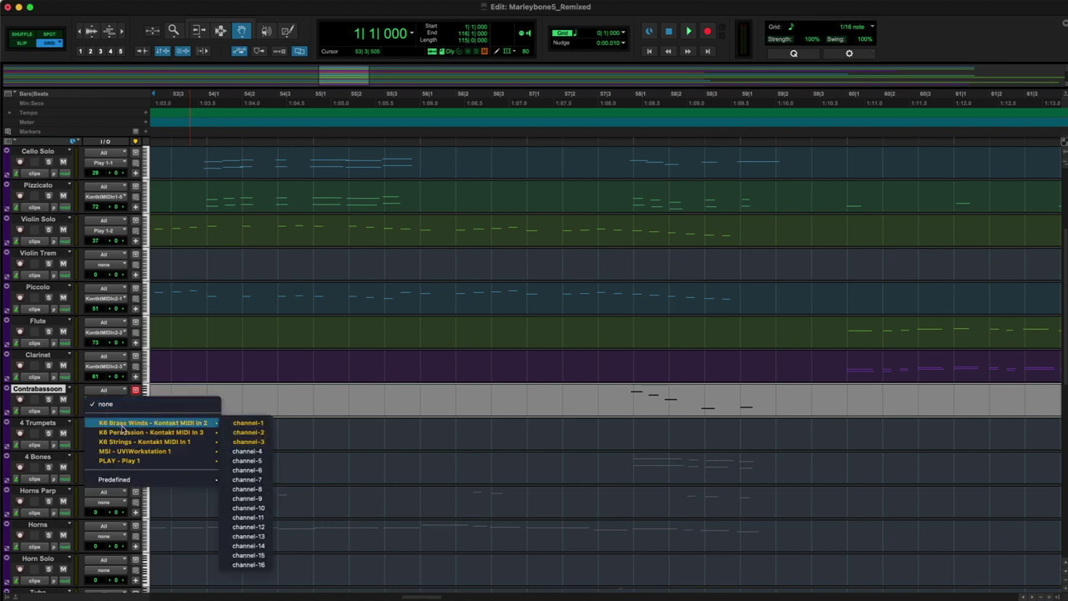
{"action": "left_click", "coordinate": [251, 451]}
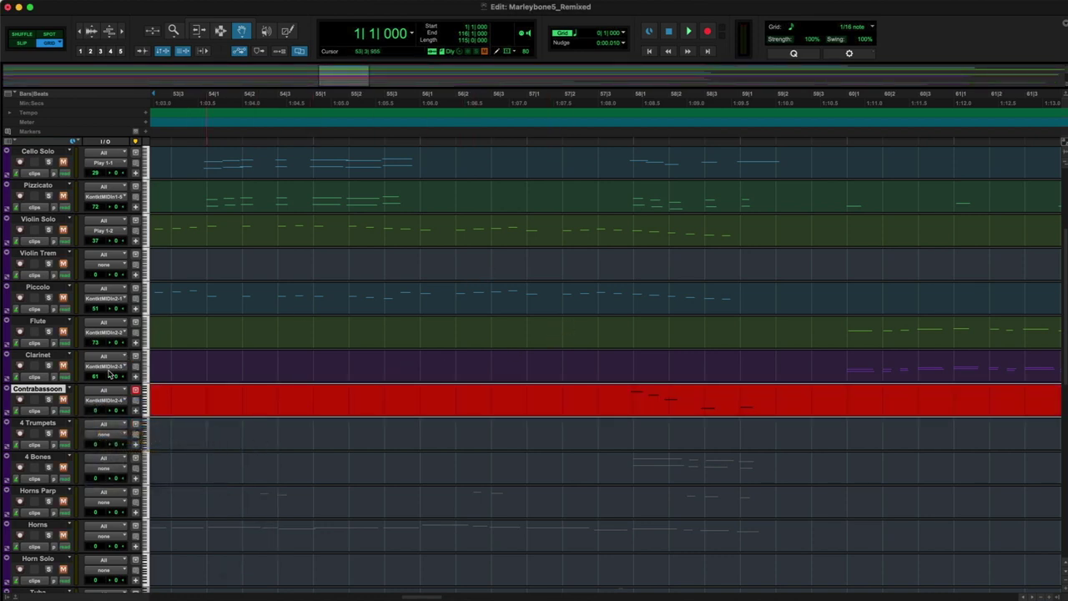
Step: Audition the contrabassoon part from 57|3, unmuting its track and setting its volume to 90
{"action": "left_click", "coordinate": [610, 145]}
{"action": "key", "text": "space"}
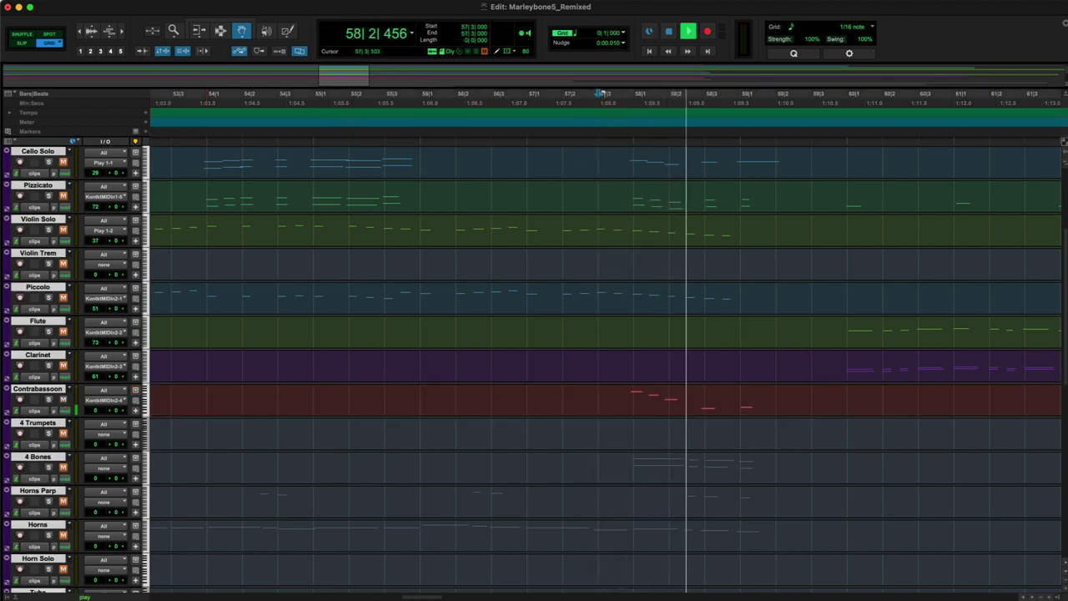
{"action": "key", "text": "space"}
{"action": "key", "text": "space"}
{"action": "key", "text": "space"}
{"action": "key", "text": "space"}
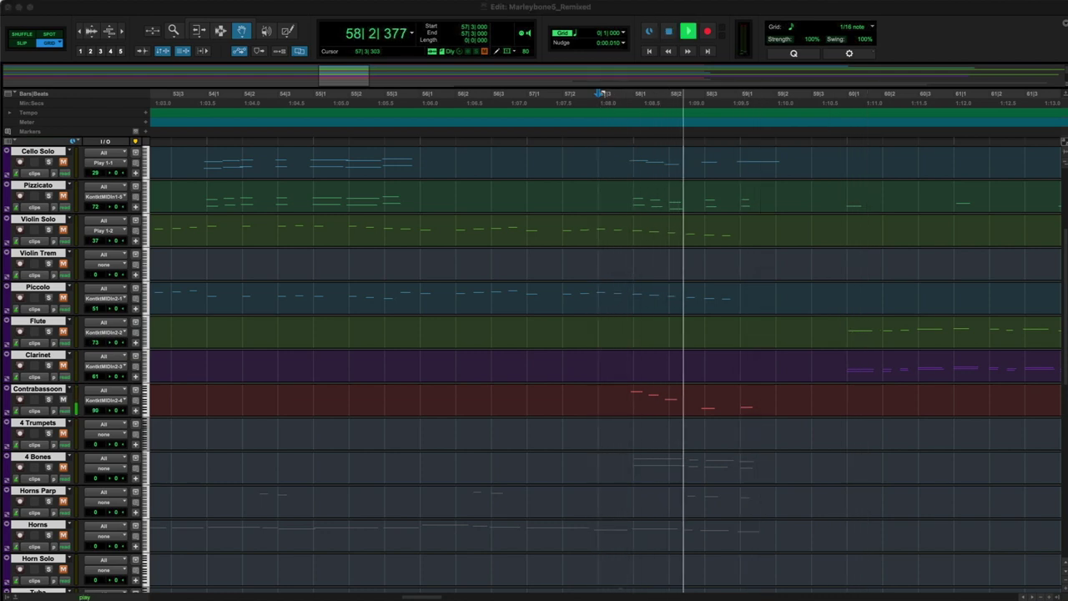
{"action": "key", "text": "space"}
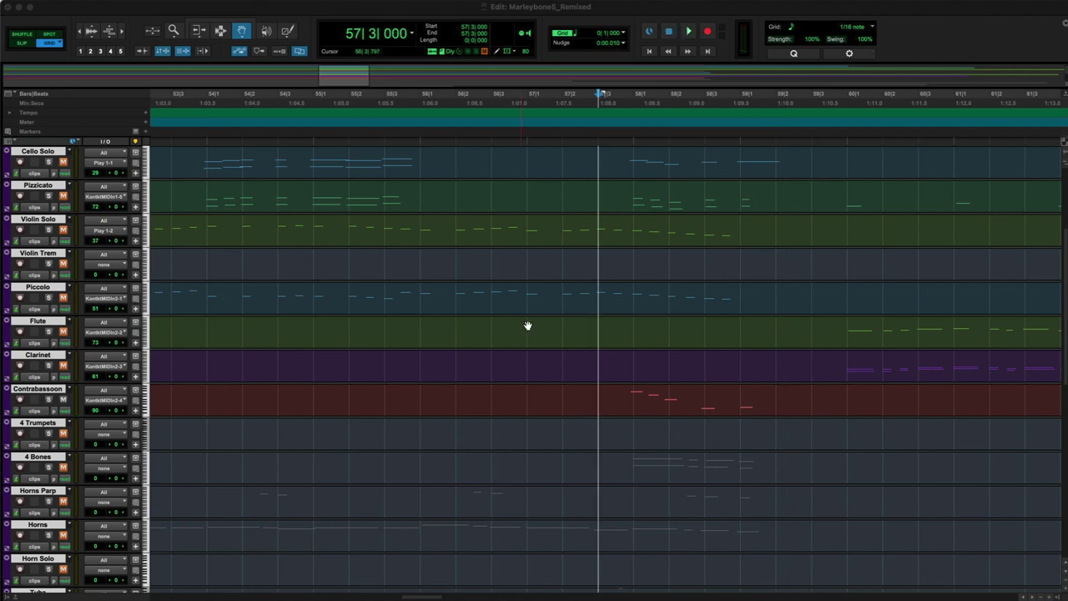
Step: Select the whole Contrabassoon clip, transpose its notes up one octave and audition it from 57|3
{"action": "left_click", "coordinate": [597, 410]}
{"action": "double_click", "coordinate": [598, 410]}
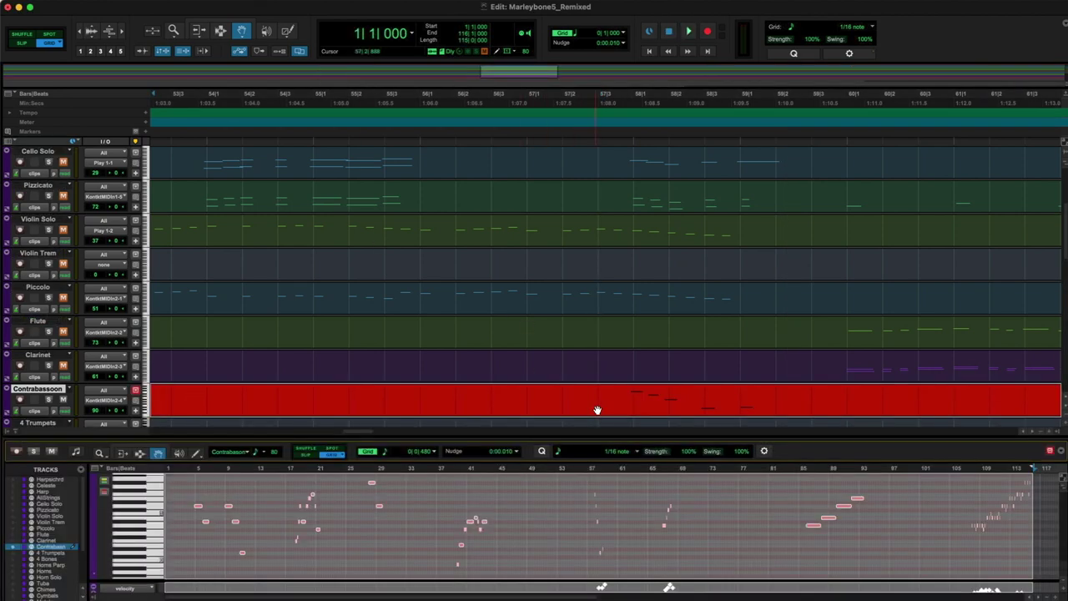
{"action": "key", "text": "ctrl+shift+Up"}
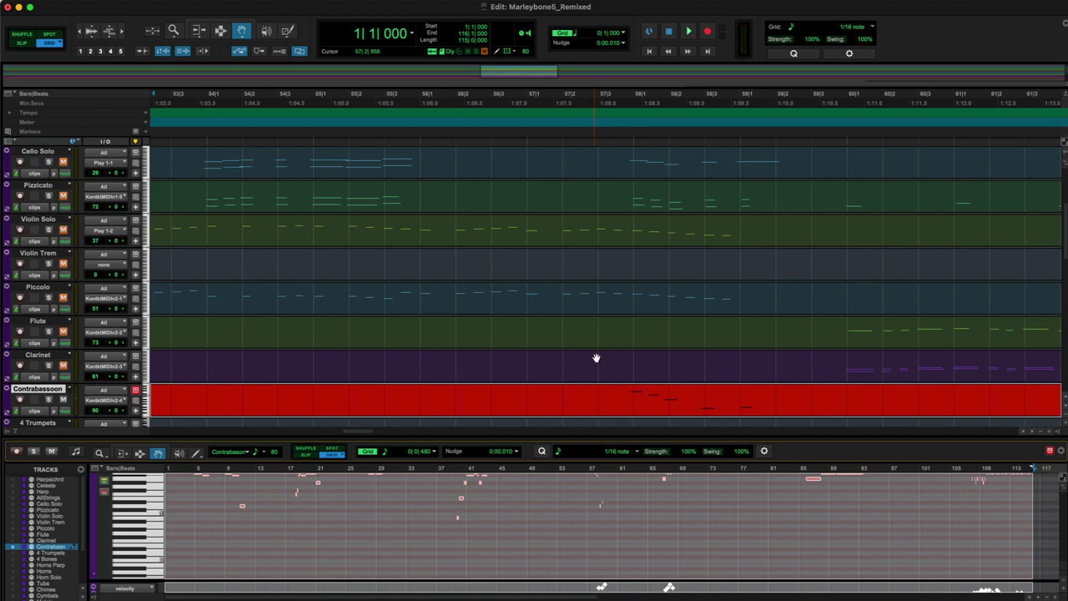
{"action": "left_click", "coordinate": [597, 126]}
{"action": "key", "text": "space"}
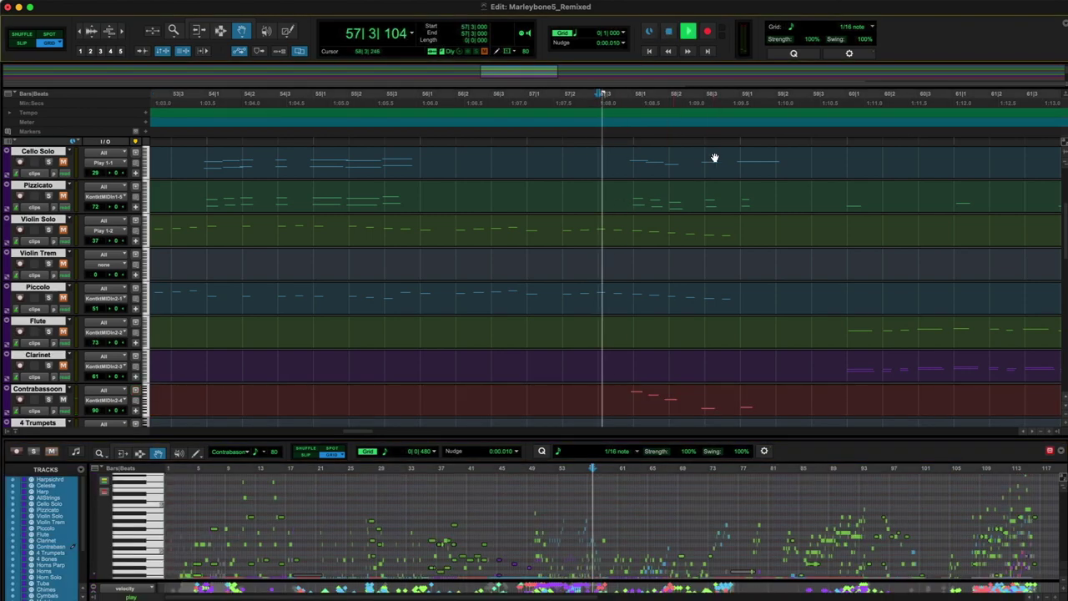
{"action": "key", "text": "space"}
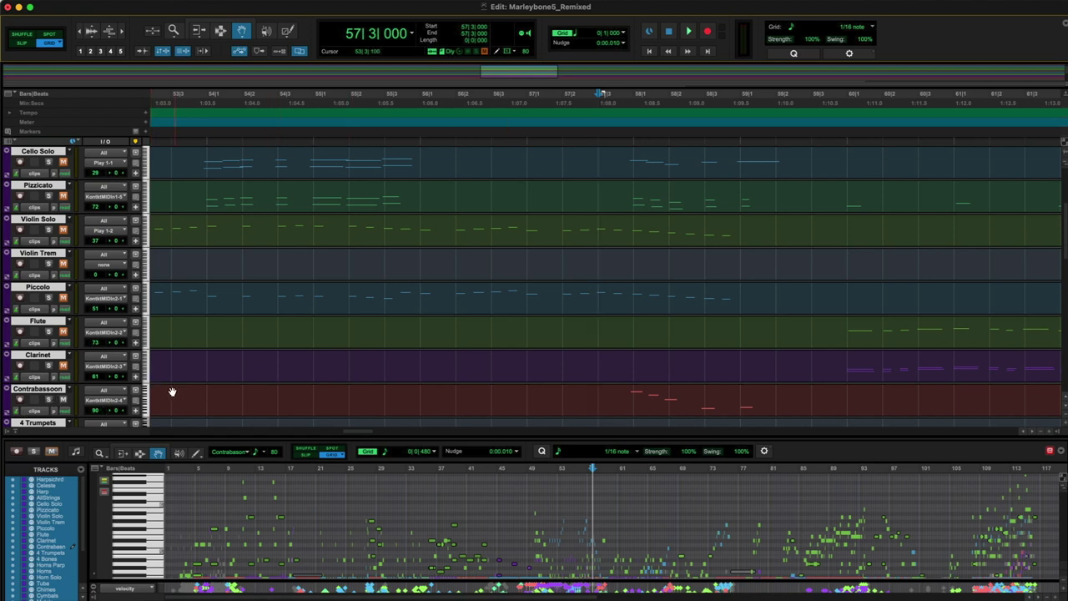
Step: Reveal the controller lane under the Contrabassoon track and set it to show sustain (64)
{"action": "scroll", "coordinate": [218, 355], "scroll_direction": "down", "scroll_amount": 1}
{"action": "scroll", "coordinate": [218, 355], "scroll_direction": "down", "scroll_amount": 2}
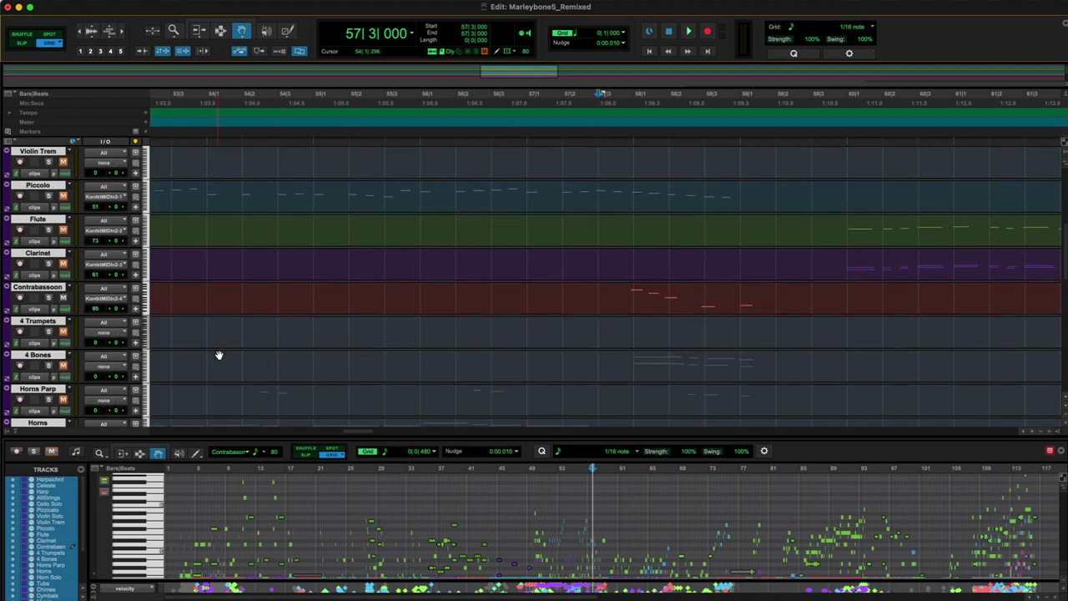
{"action": "left_click", "coordinate": [7, 313]}
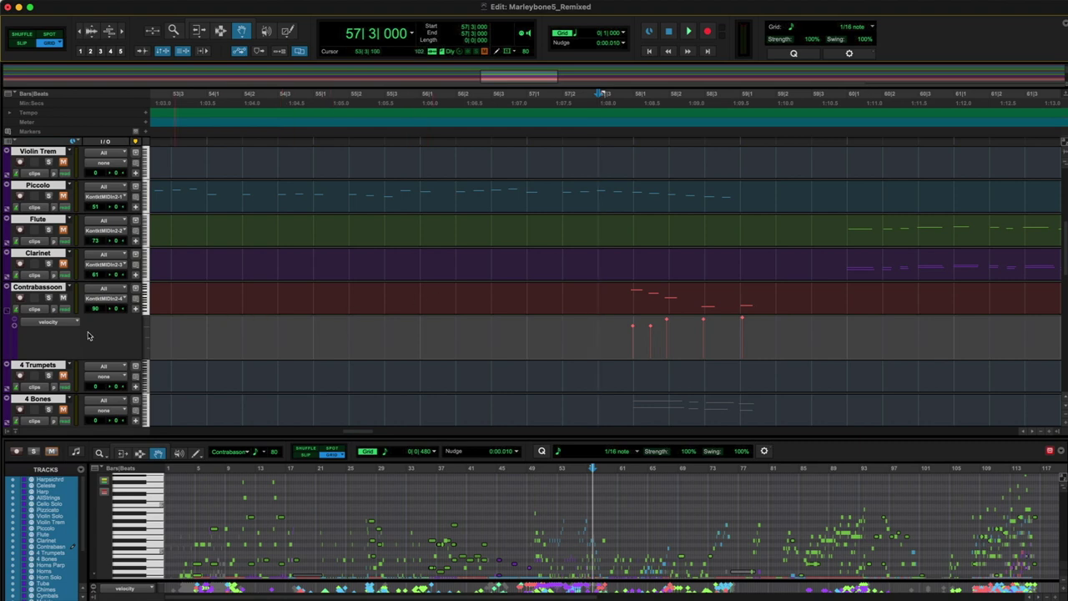
{"action": "left_click", "coordinate": [60, 325]}
{"action": "mouse_move", "coordinate": [67, 401]}
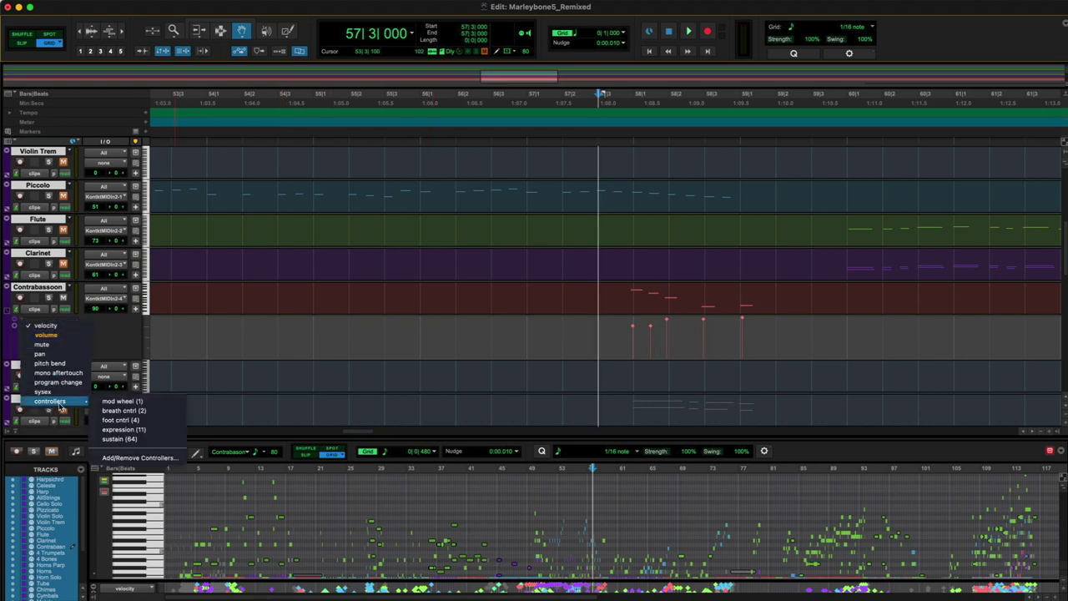
{"action": "left_click", "coordinate": [125, 437]}
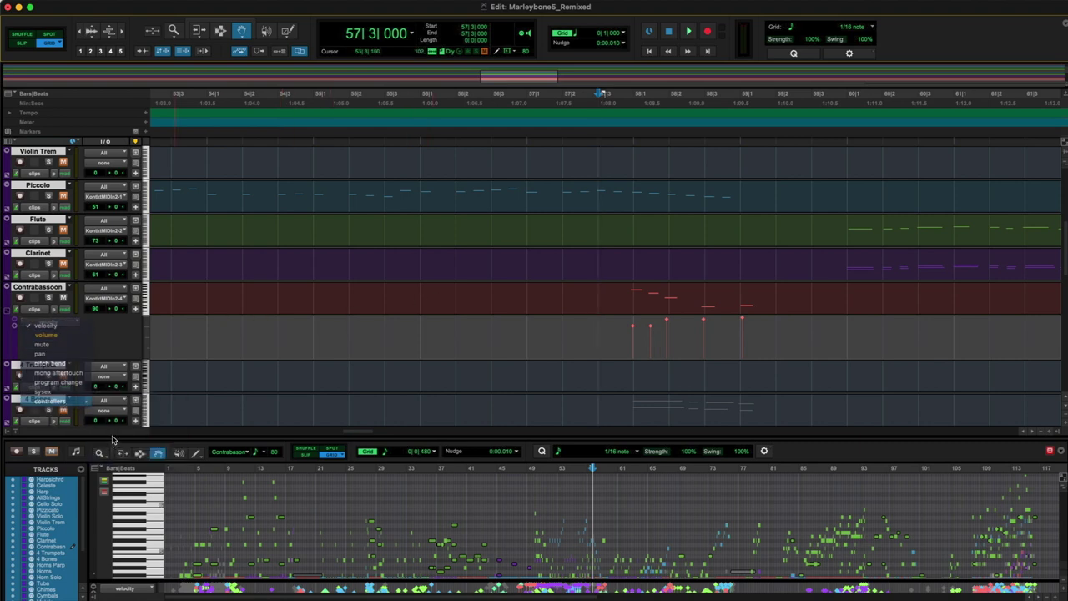
Step: Draw two sustain-on sections under the contrabassoon's opening phrases, at about bars 4 to 7 and 8 to 12
{"action": "left_click", "coordinate": [1041, 433]}
{"action": "left_click", "coordinate": [1040, 433]}
{"action": "left_click", "coordinate": [1040, 433]}
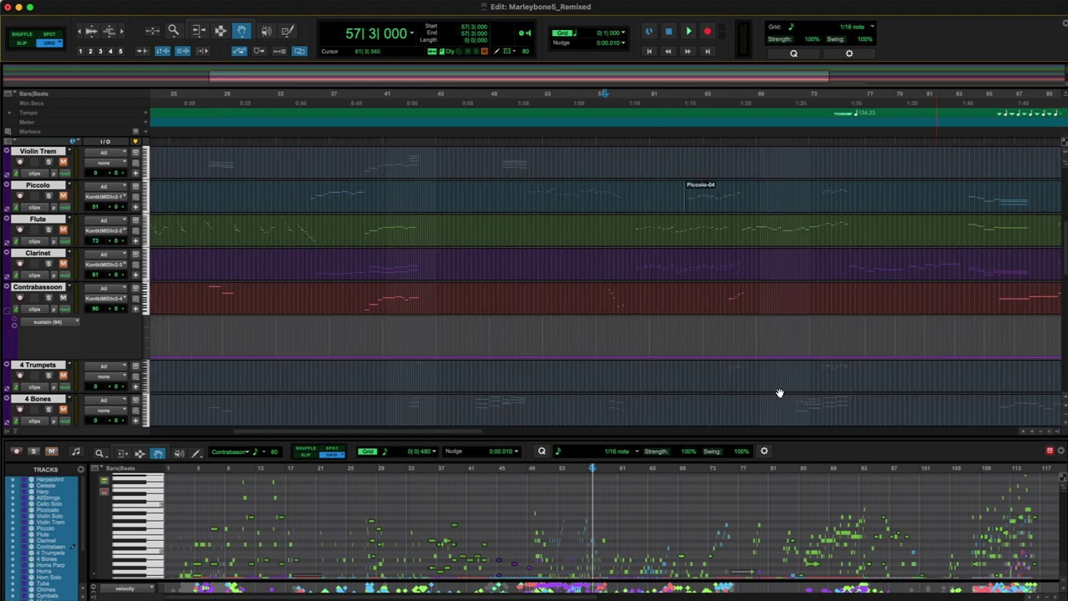
{"action": "scroll", "coordinate": [198, 357], "scroll_direction": "left", "scroll_amount": 5}
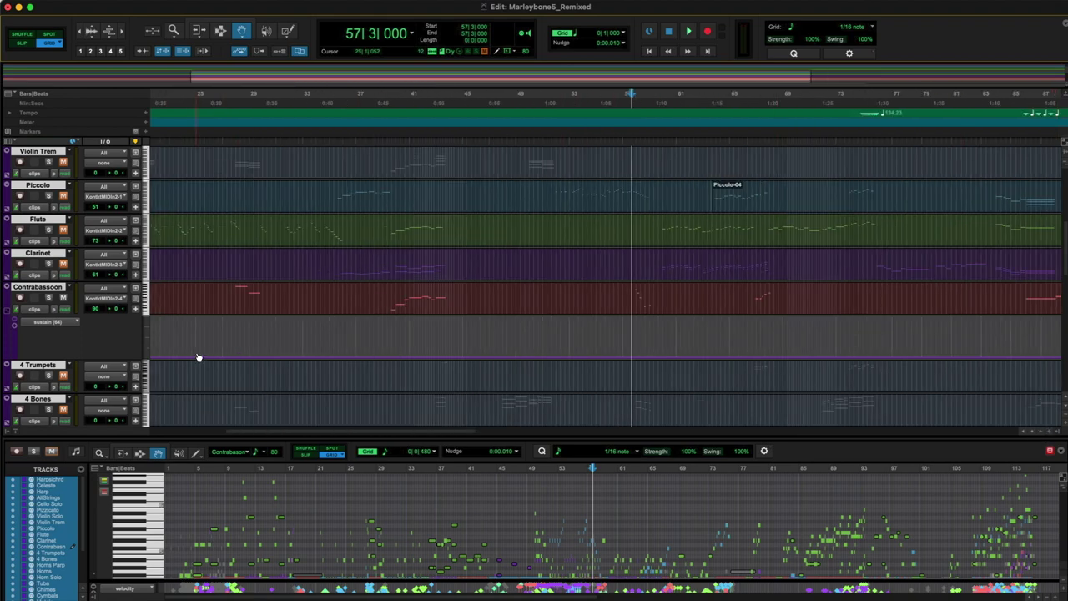
{"action": "left_click_drag", "start_coordinate": [201, 357], "coordinate": [200, 318]}
{"action": "mouse_move", "coordinate": [231, 318]}
{"action": "left_mouse_down"}
{"action": "mouse_move", "coordinate": [230, 357]}
{"action": "mouse_move", "coordinate": [257, 318]}
{"action": "mouse_move", "coordinate": [255, 296]}
{"action": "mouse_move", "coordinate": [296, 358]}
{"action": "left_mouse_up"}
Step: Audition the contrabassoon part from 18|2 and switch its sustain on from about bar 18
{"action": "left_click", "coordinate": [381, 147]}
{"action": "key", "text": "space"}
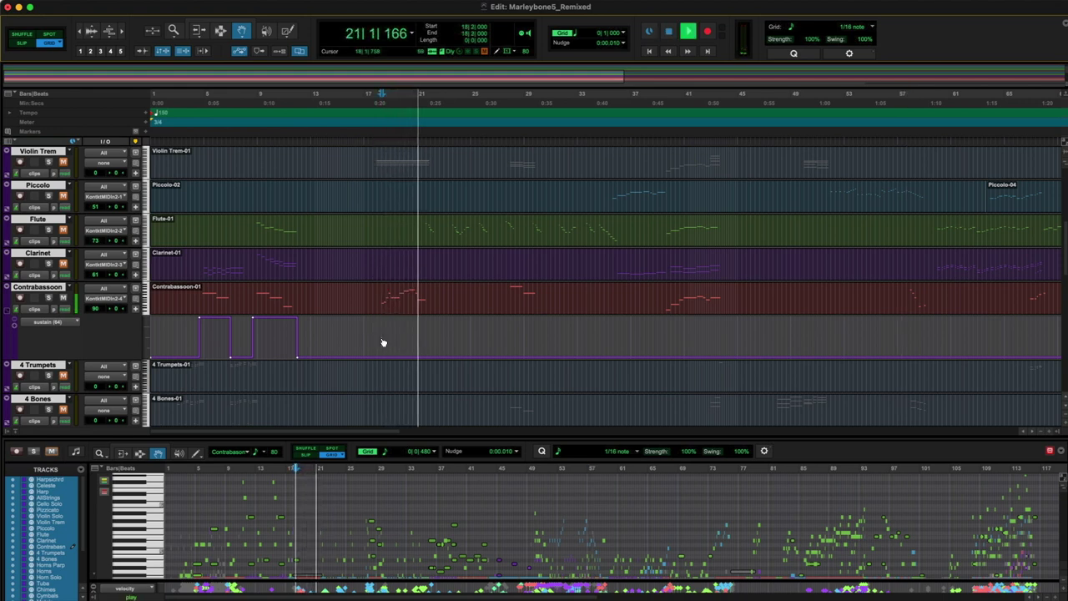
{"action": "key", "text": "space"}
{"action": "left_click_drag", "start_coordinate": [381, 358], "coordinate": [378, 317]}
{"action": "key", "text": "super+z"}
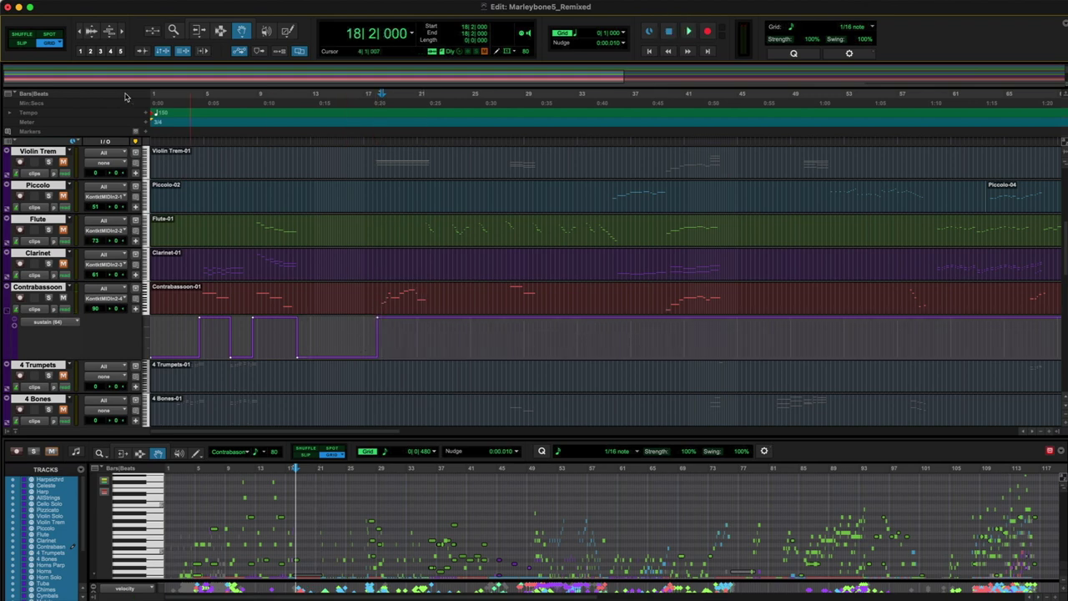
Step: Draw a short sustain-off gap just before bar 21 in the contrabassoon's sustain lane and audition it from 18|1
{"action": "left_click", "coordinate": [121, 31]}
{"action": "left_click", "coordinate": [121, 31]}
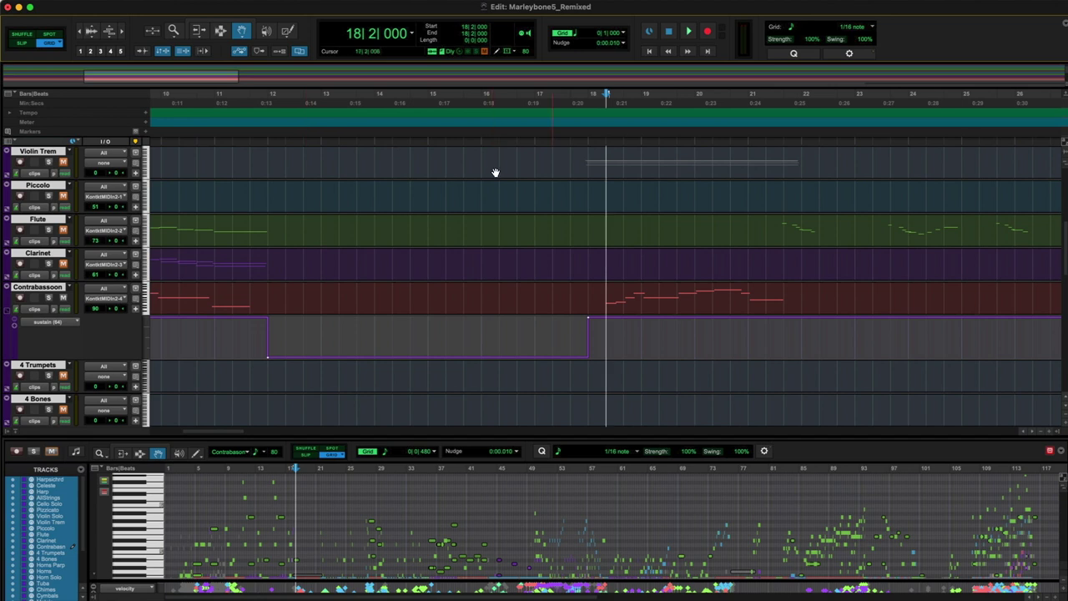
{"action": "scroll", "coordinate": [681, 250], "scroll_direction": "right", "scroll_amount": 3}
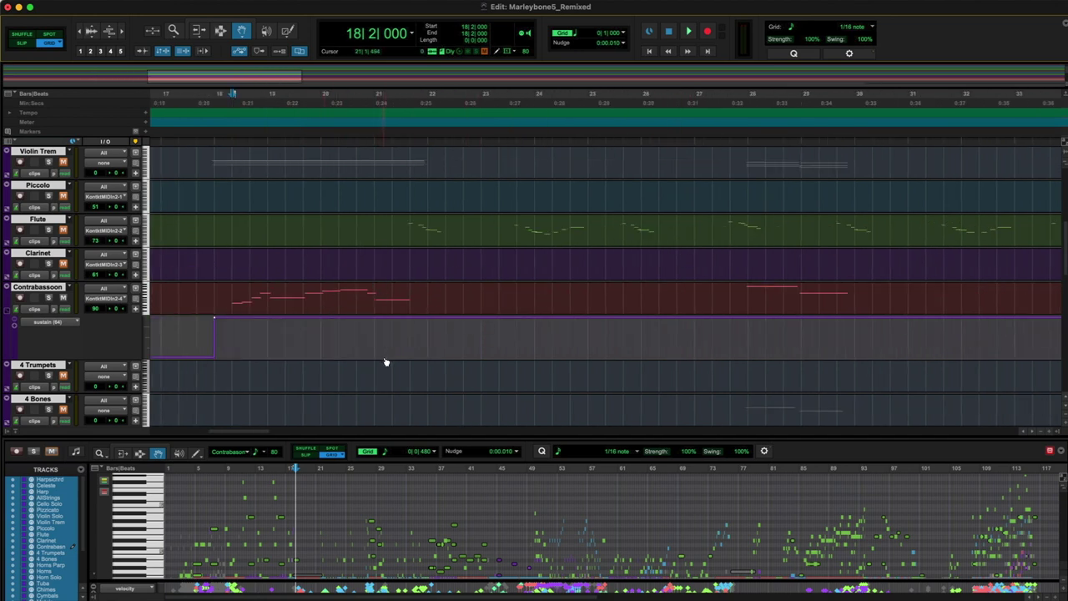
{"action": "mouse_move", "coordinate": [364, 328]}
{"action": "left_mouse_down"}
{"action": "mouse_move", "coordinate": [362, 395]}
{"action": "mouse_move", "coordinate": [374, 241]}
{"action": "left_mouse_up"}
{"action": "left_click", "coordinate": [215, 142]}
{"action": "key", "text": "space"}
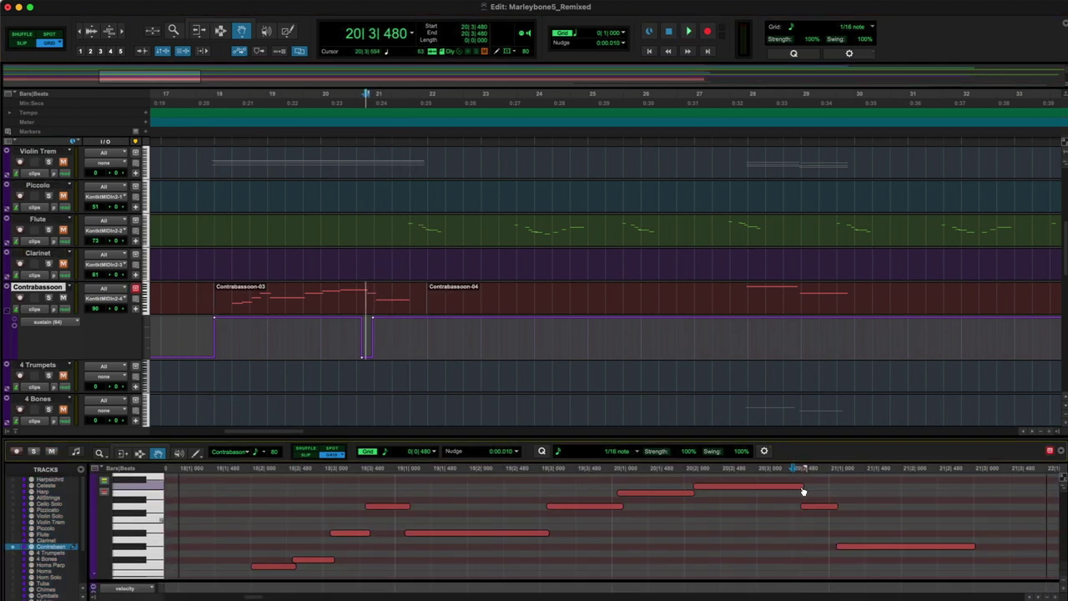
Step: Shorten the contrabassoon's high note starting at 20|2|116 to end at 20|3|266 and audition it from 18|1
{"action": "left_click_drag", "start_coordinate": [803, 490], "coordinate": [777, 487]}
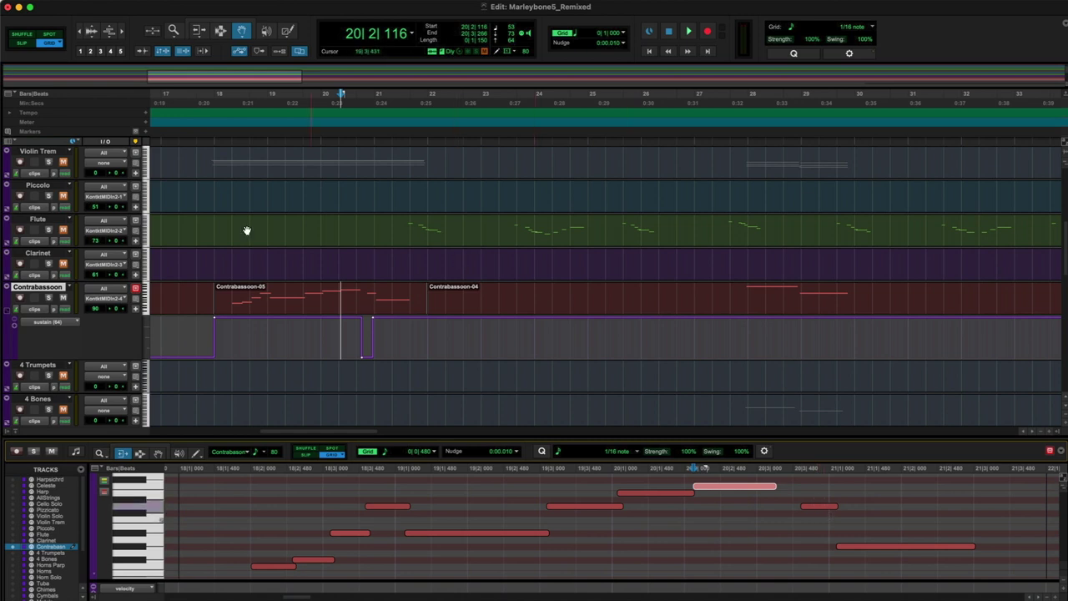
{"action": "left_click", "coordinate": [217, 142]}
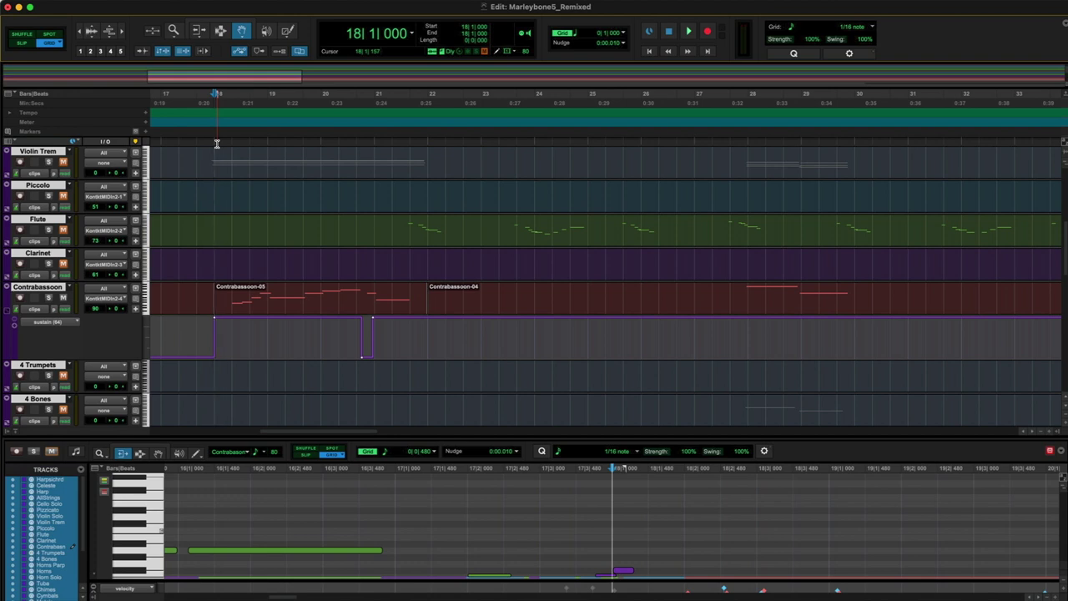
{"action": "key", "text": "space"}
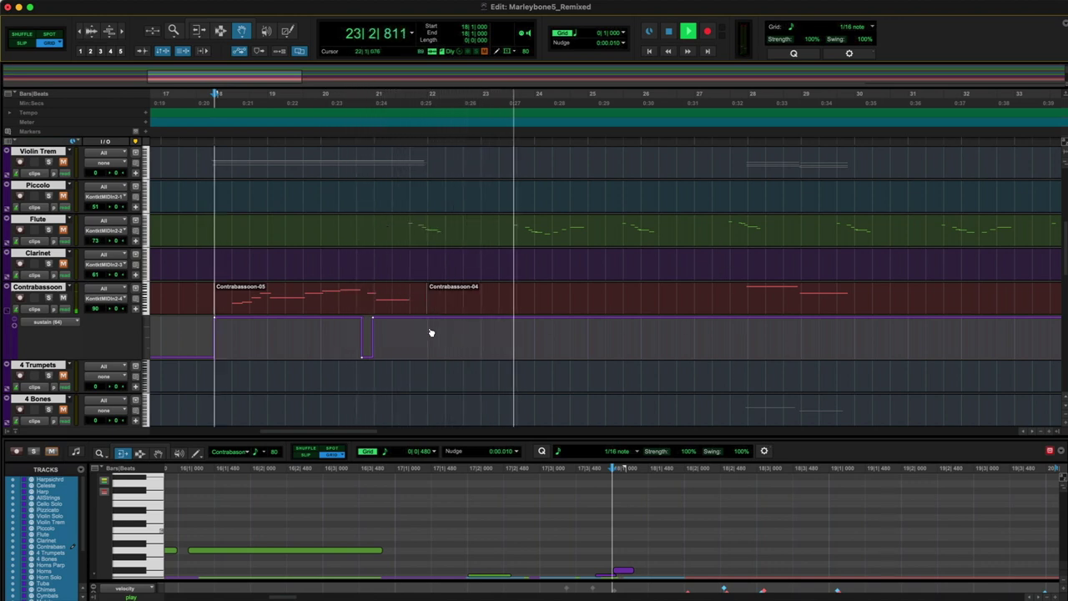
Step: Switch the contrabassoon's sustain off at about bar 22 and draw a sustain-on section from about 27|3 to bar 30
{"action": "left_click_drag", "start_coordinate": [427, 318], "coordinate": [427, 357]}
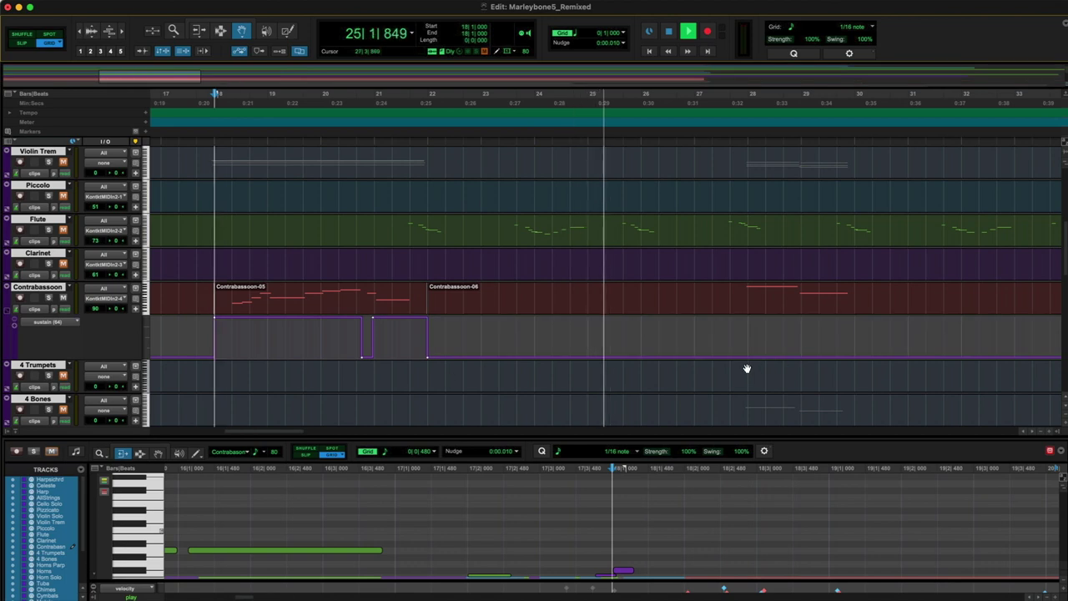
{"action": "left_click_drag", "start_coordinate": [747, 357], "coordinate": [731, 319]}
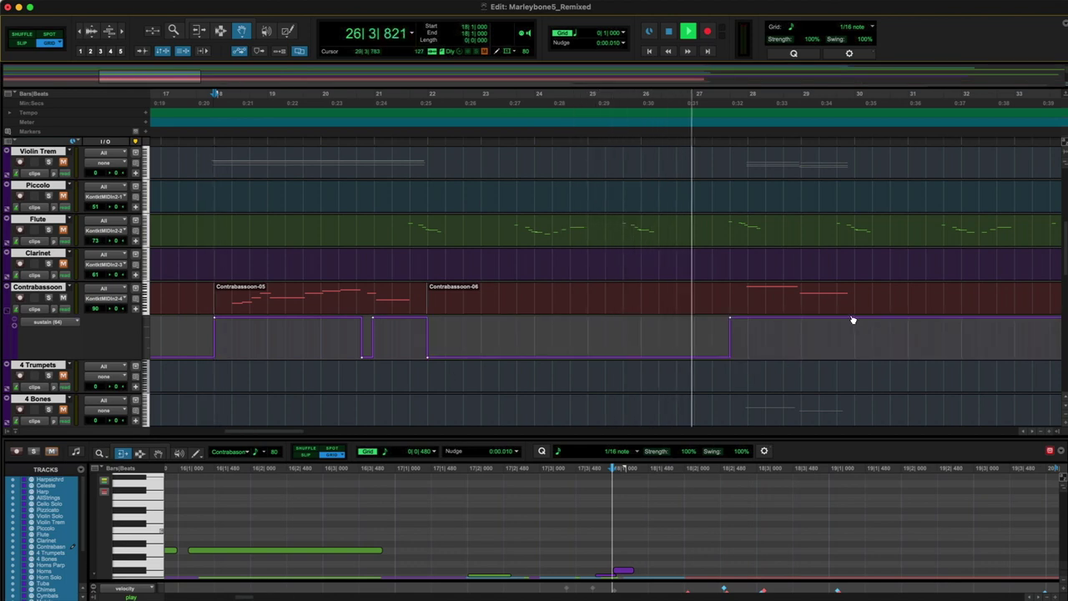
{"action": "left_click_drag", "start_coordinate": [852, 319], "coordinate": [859, 398]}
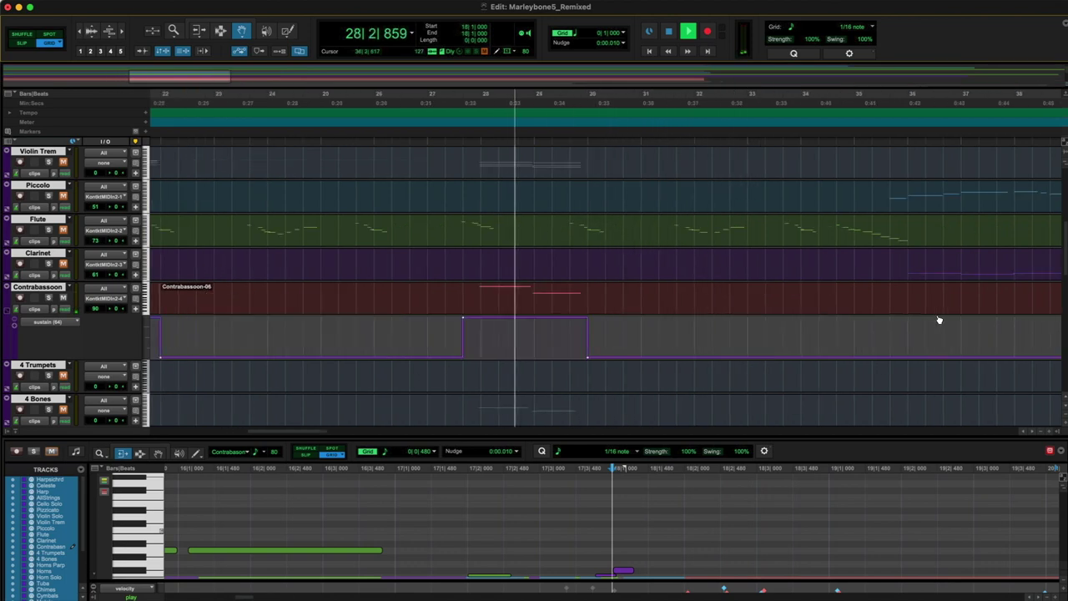
Step: Stop playback, cue 39|2 and set the Contrabassoon controller lane to show mod wheel (1)
{"action": "scroll", "coordinate": [938, 319], "scroll_direction": "right", "scroll_amount": 10}
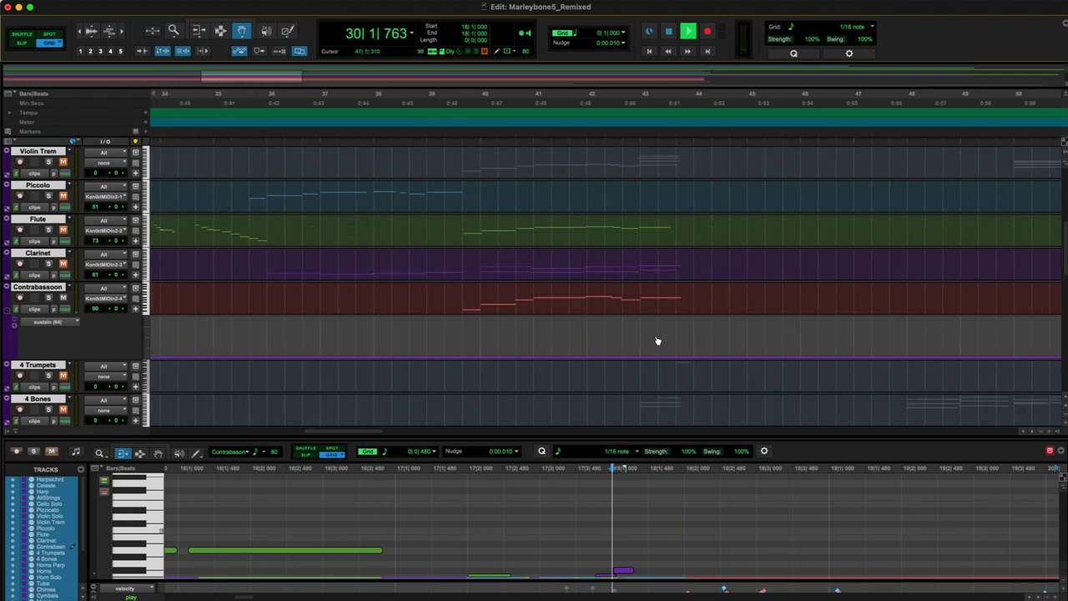
{"action": "left_click", "coordinate": [448, 143]}
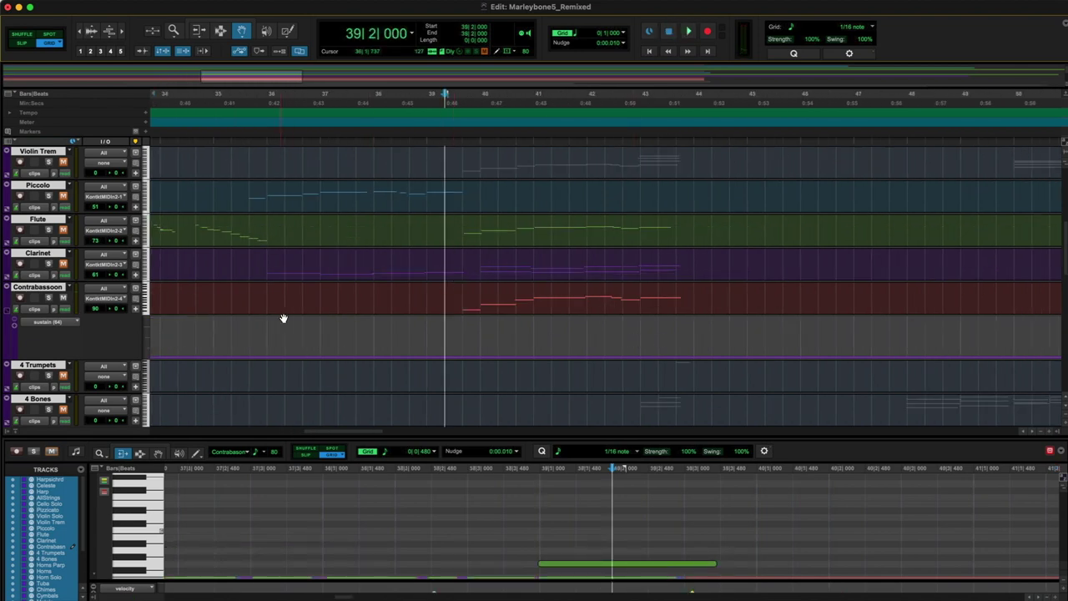
{"action": "left_click", "coordinate": [50, 321]}
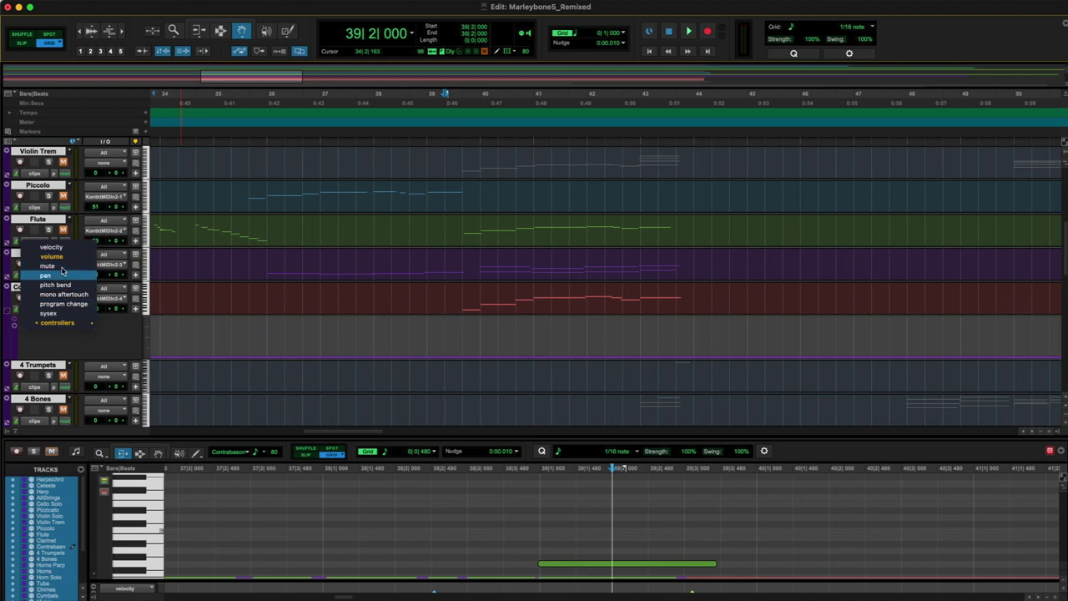
{"action": "mouse_move", "coordinate": [59, 322]}
{"action": "left_click", "coordinate": [115, 327]}
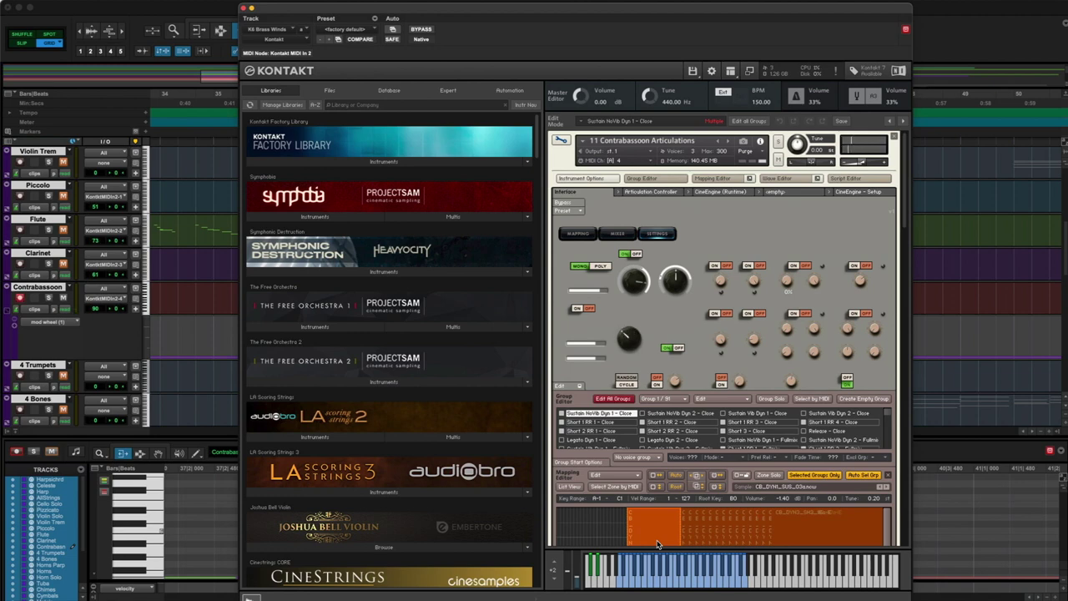
Step: Collapse the editor of 11 Contrabassoon Articulations in Kontakt and close the plug-in window
{"action": "left_click", "coordinate": [561, 140]}
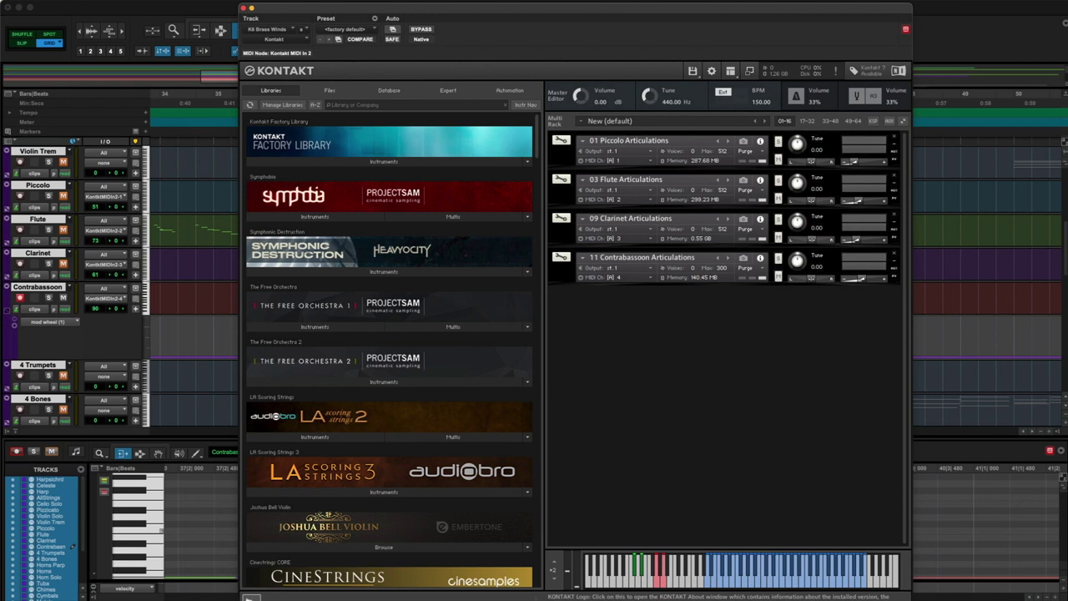
{"action": "left_click", "coordinate": [243, 8]}
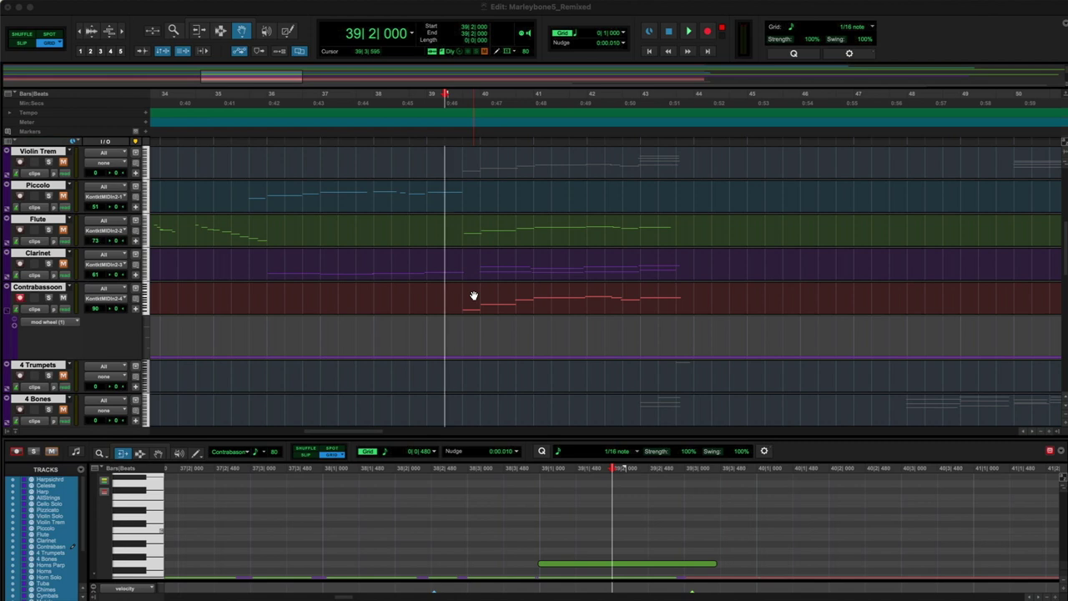
Step: Draw a full-level mod wheel section from 39|2 to about bar 44 on the Contrabassoon track and audition it from 39|1
{"action": "left_click", "coordinate": [446, 319]}
{"action": "left_click_drag", "start_coordinate": [694, 318], "coordinate": [691, 380]}
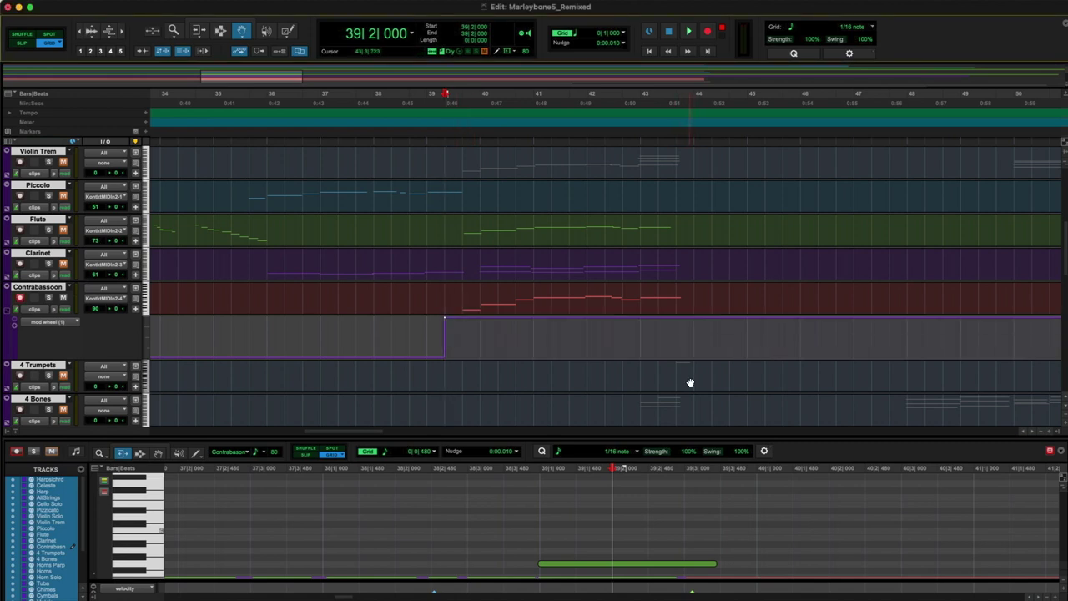
{"action": "left_click", "coordinate": [429, 147]}
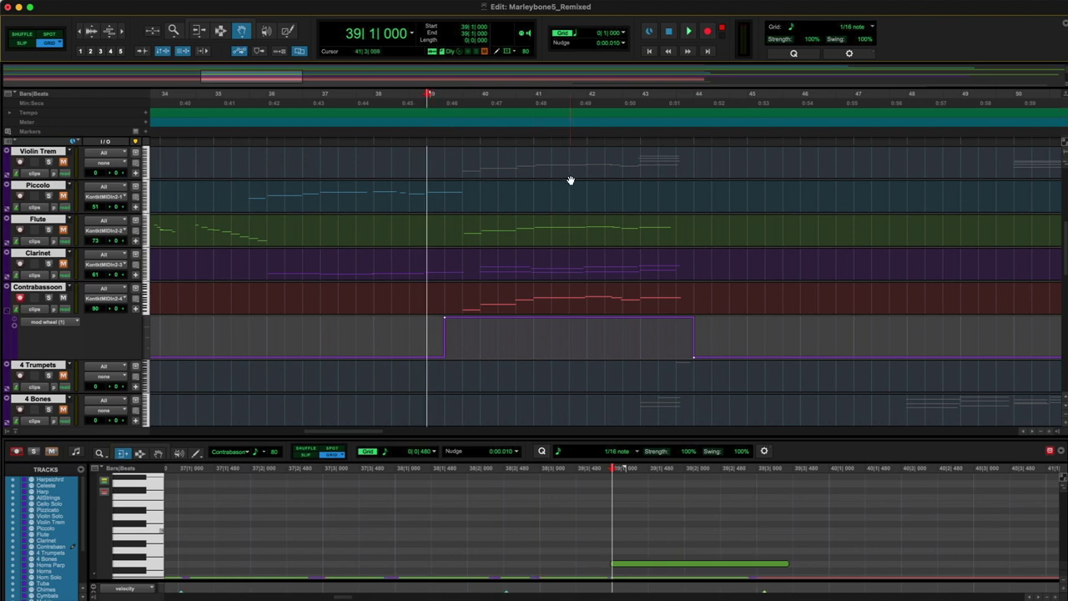
{"action": "key", "text": "space"}
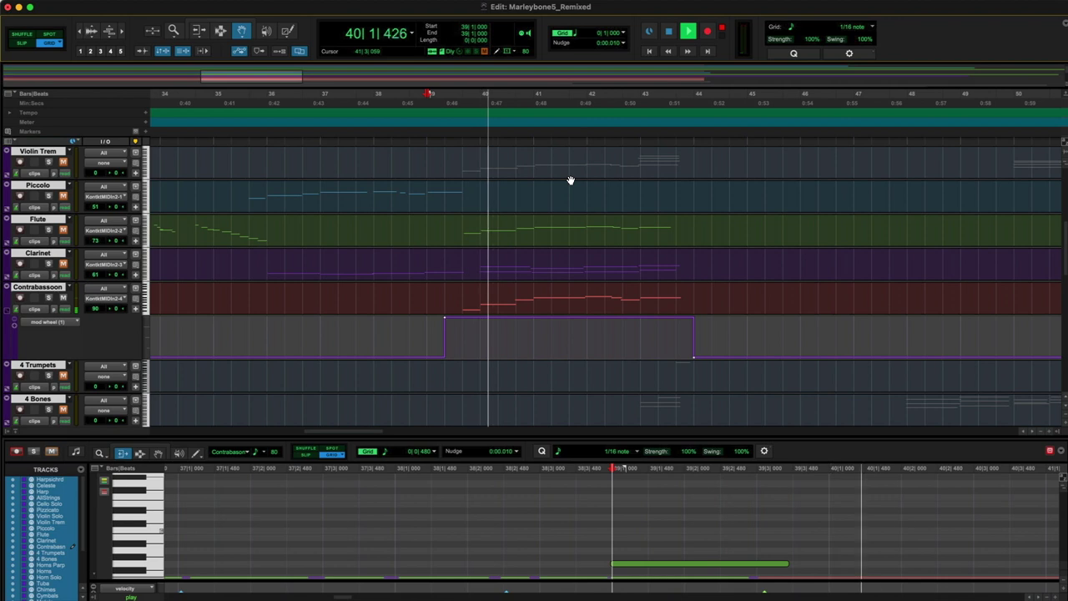
{"action": "key", "text": "space"}
Step: Select the contrabassoon's mod wheel data from 38|3 to about bar 44 and delete it
{"action": "key", "text": "F7"}
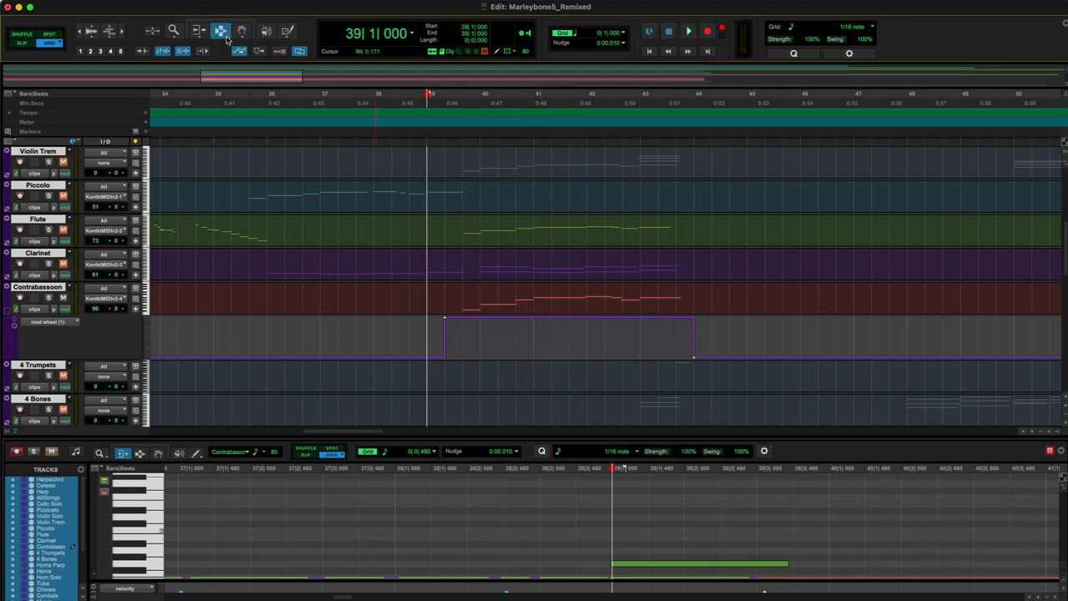
{"action": "left_click_drag", "start_coordinate": [409, 336], "coordinate": [705, 332]}
{"action": "key", "text": "Delete"}
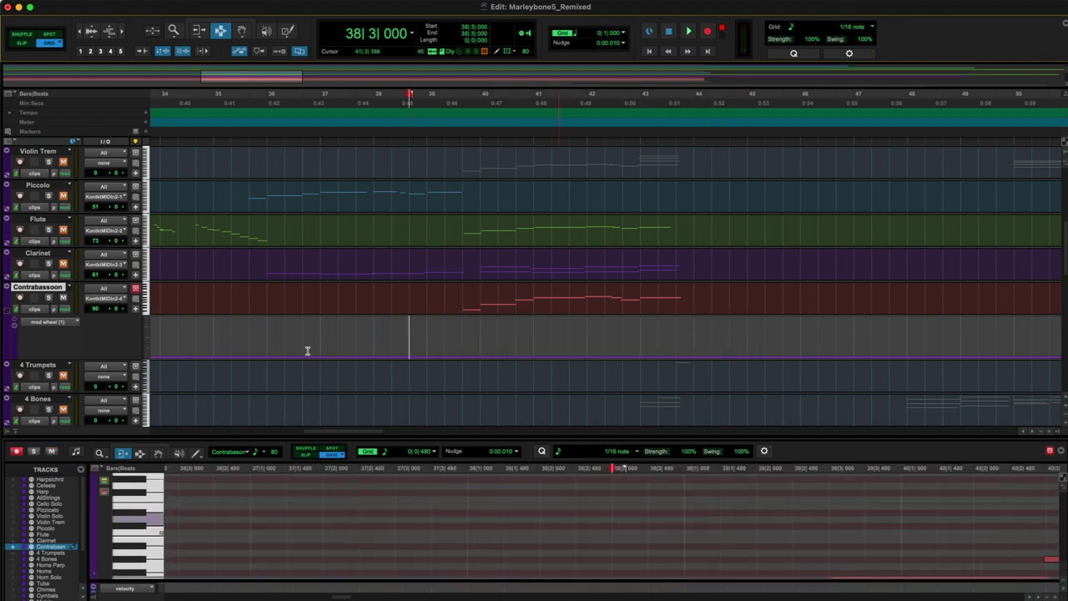
Step: Set the Contrabassoon controller lane to sustain (64) and draw a sustain-on section from 39|2 to about bar 44
{"action": "left_click", "coordinate": [39, 323]}
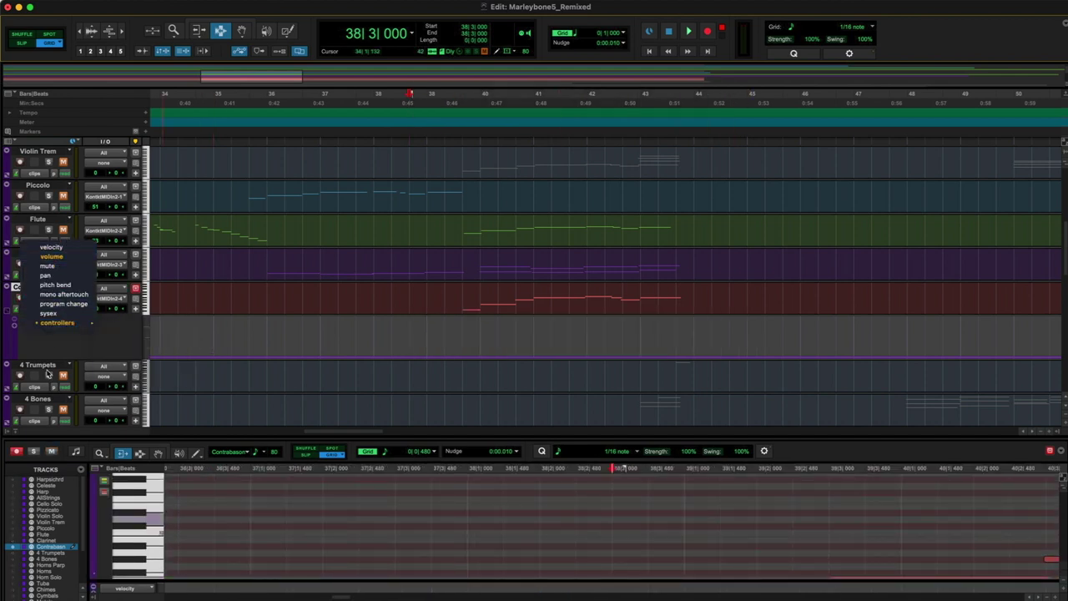
{"action": "mouse_move", "coordinate": [50, 323]}
{"action": "left_click", "coordinate": [127, 359]}
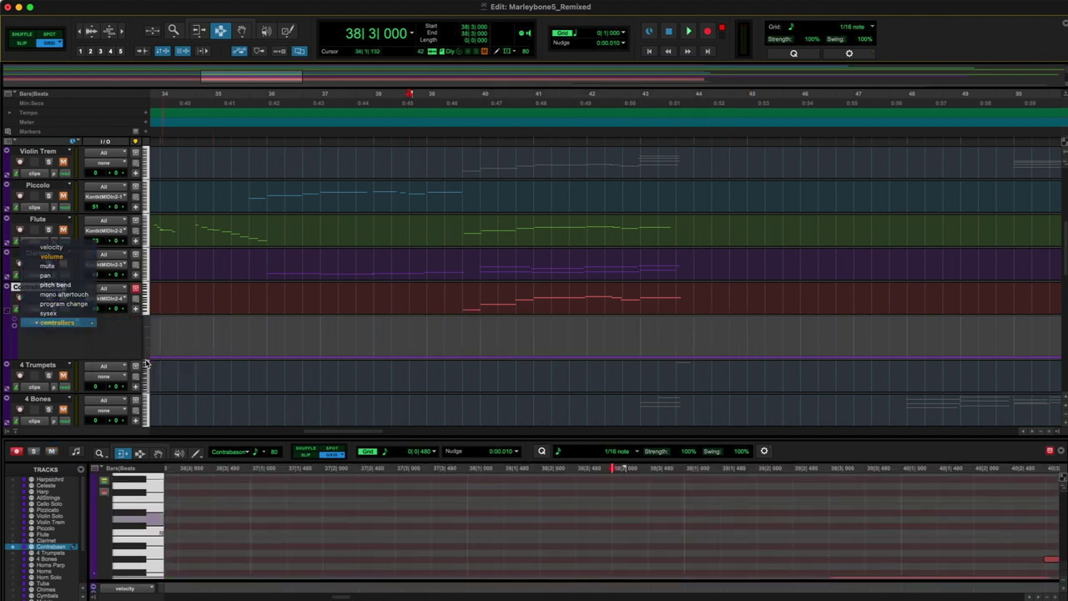
{"action": "key", "text": "F8"}
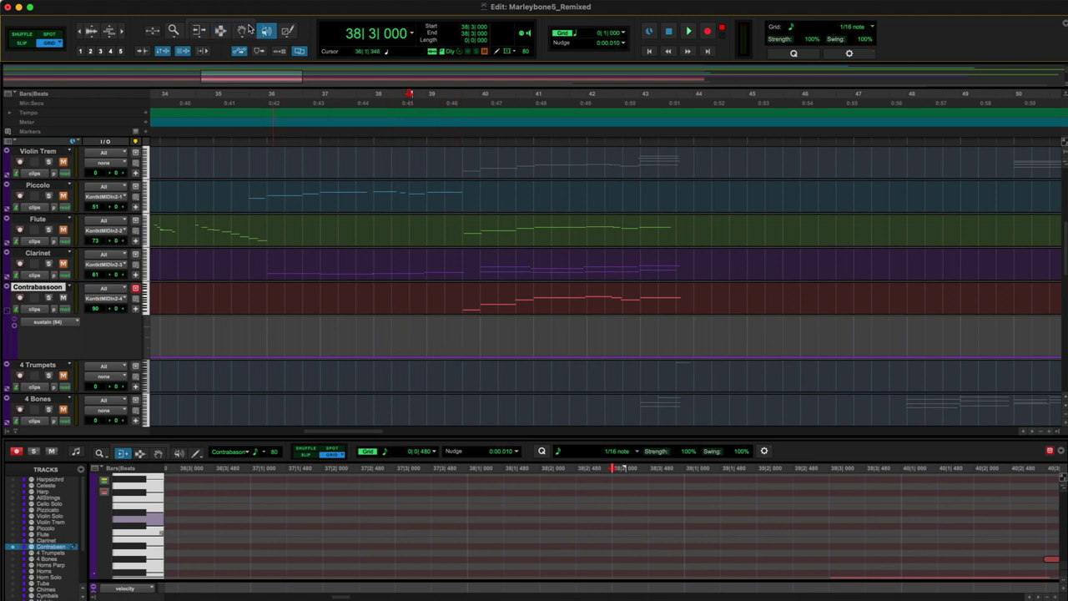
{"action": "mouse_move", "coordinate": [440, 360]}
{"action": "left_mouse_down"}
{"action": "mouse_move", "coordinate": [425, 317]}
{"action": "mouse_move", "coordinate": [443, 318]}
{"action": "left_mouse_up"}
{"action": "left_click_drag", "start_coordinate": [706, 318], "coordinate": [699, 359]}
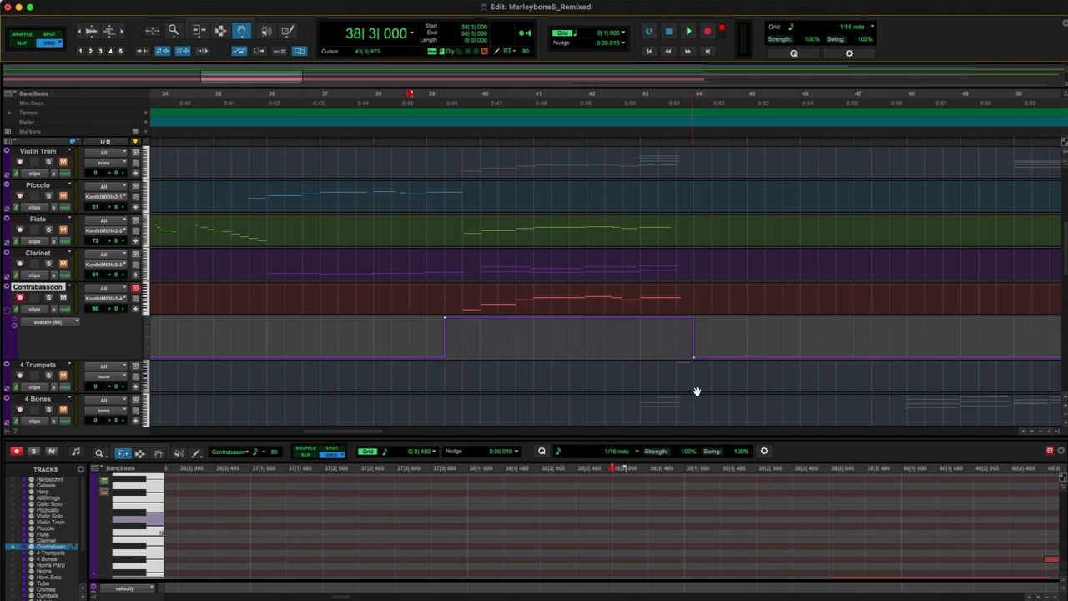
Step: Audition the sustained contrabassoon phrase from 39|2
{"action": "left_click", "coordinate": [446, 127]}
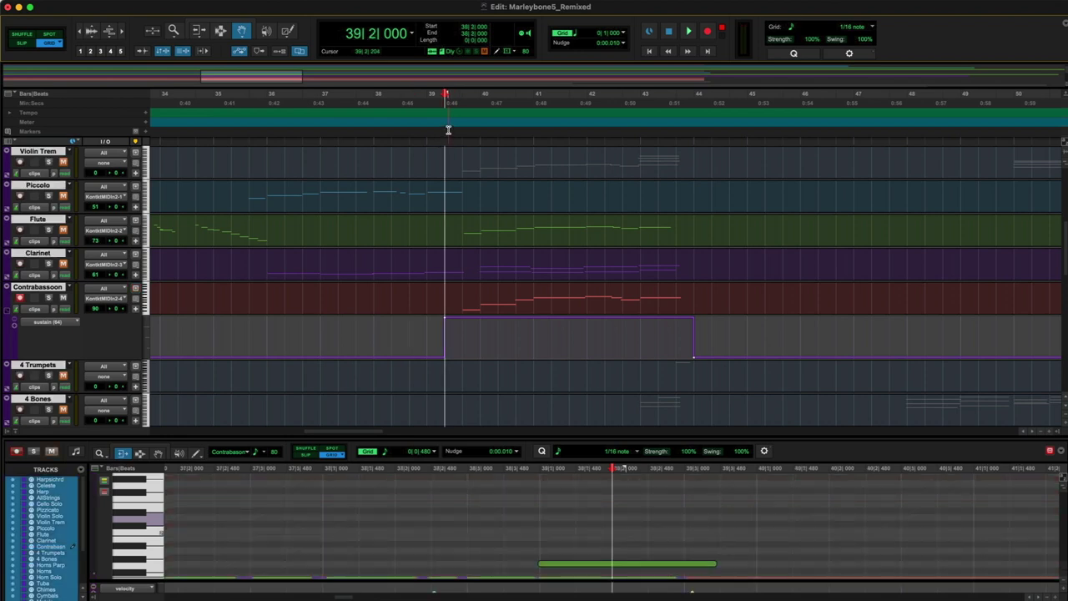
{"action": "key", "text": "space"}
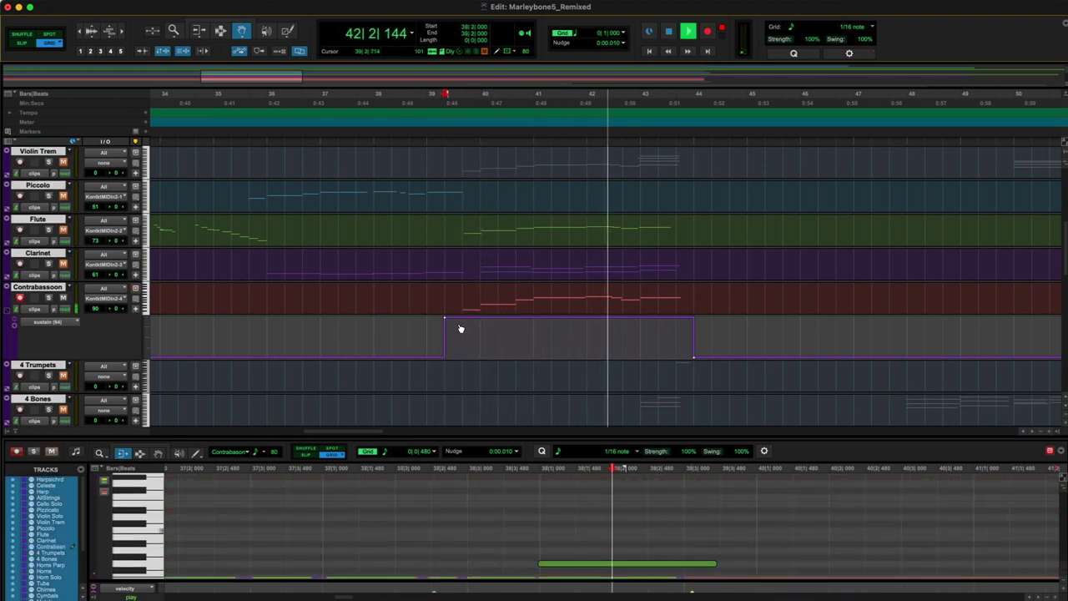
{"action": "key", "text": "space"}
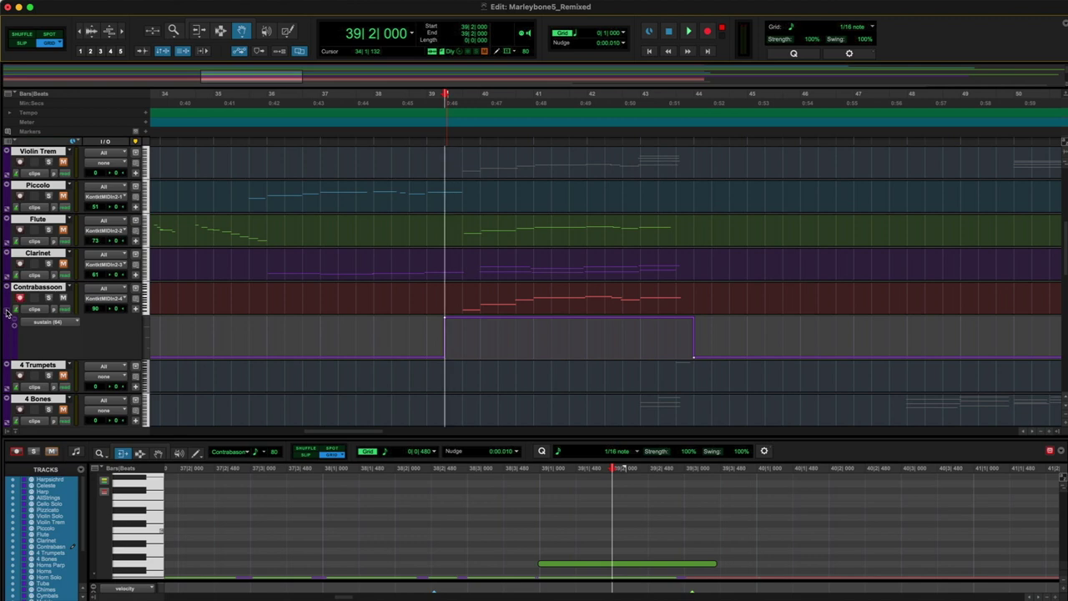
Step: Hide the controller lane under the Contrabassoon track and disarm the track for recording
{"action": "left_click", "coordinate": [7, 312]}
{"action": "left_click", "coordinate": [20, 299]}
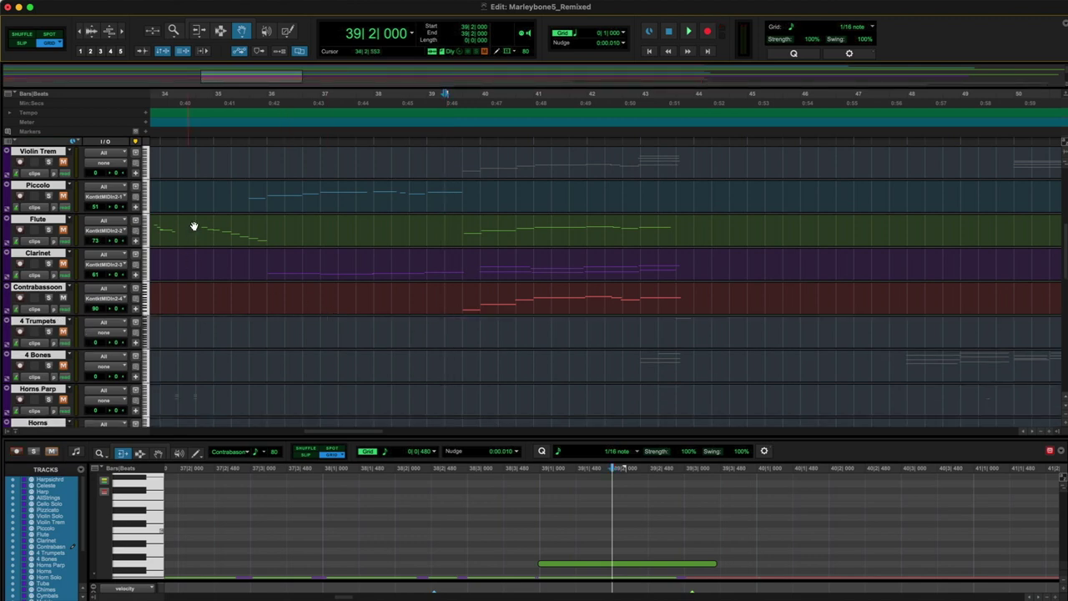
Step: Audition the contrabassoon's short notes around bar 58, first from 57|3 and again from 56|3
{"action": "scroll", "coordinate": [528, 295], "scroll_direction": "right", "scroll_amount": 5}
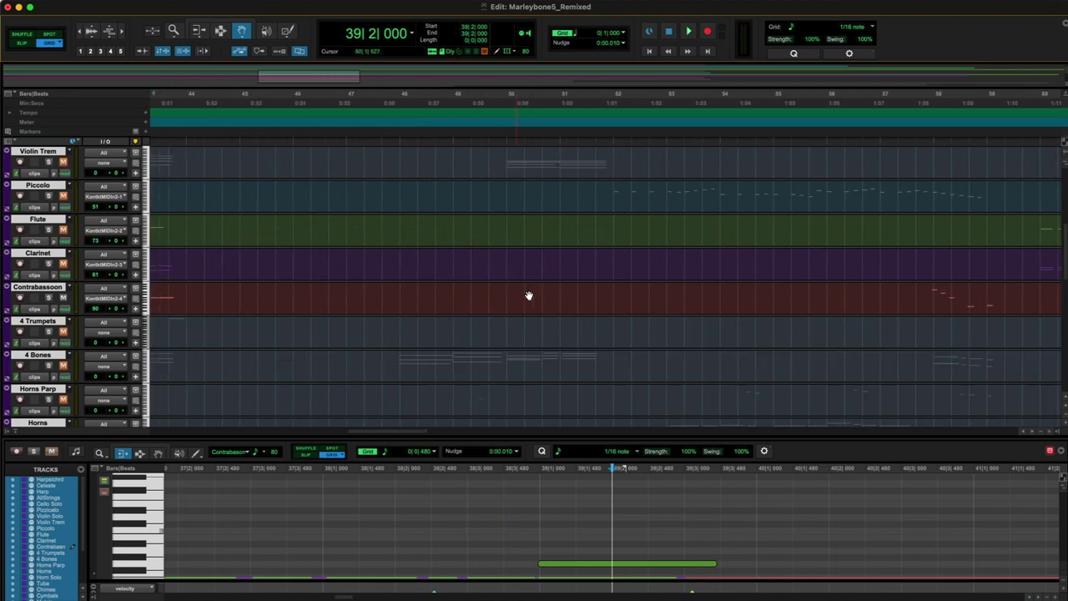
{"action": "left_click", "coordinate": [912, 141]}
{"action": "key", "text": "space"}
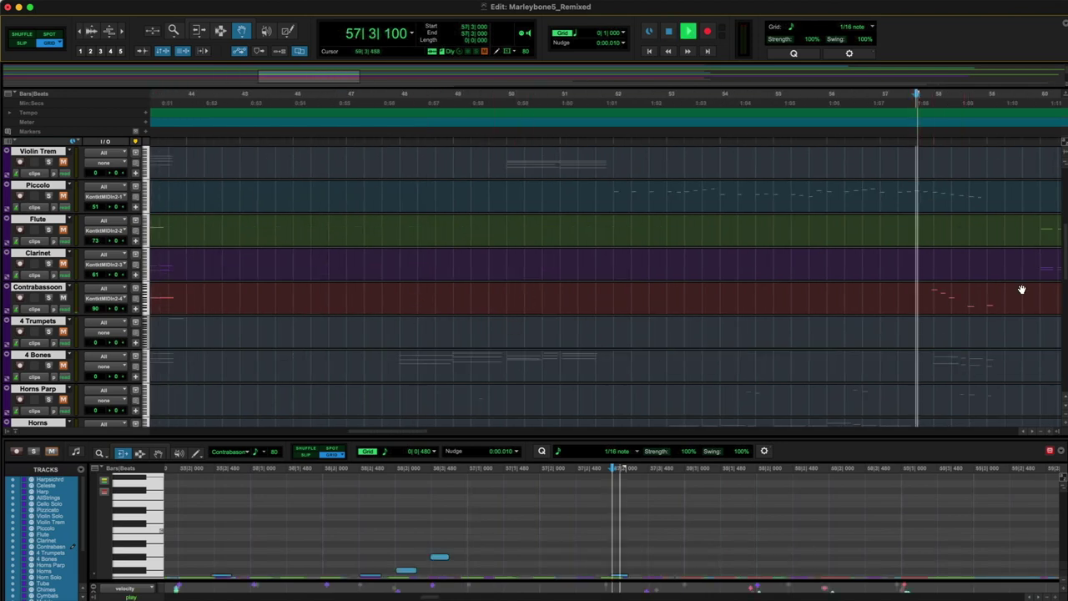
{"action": "left_click", "coordinate": [1048, 435]}
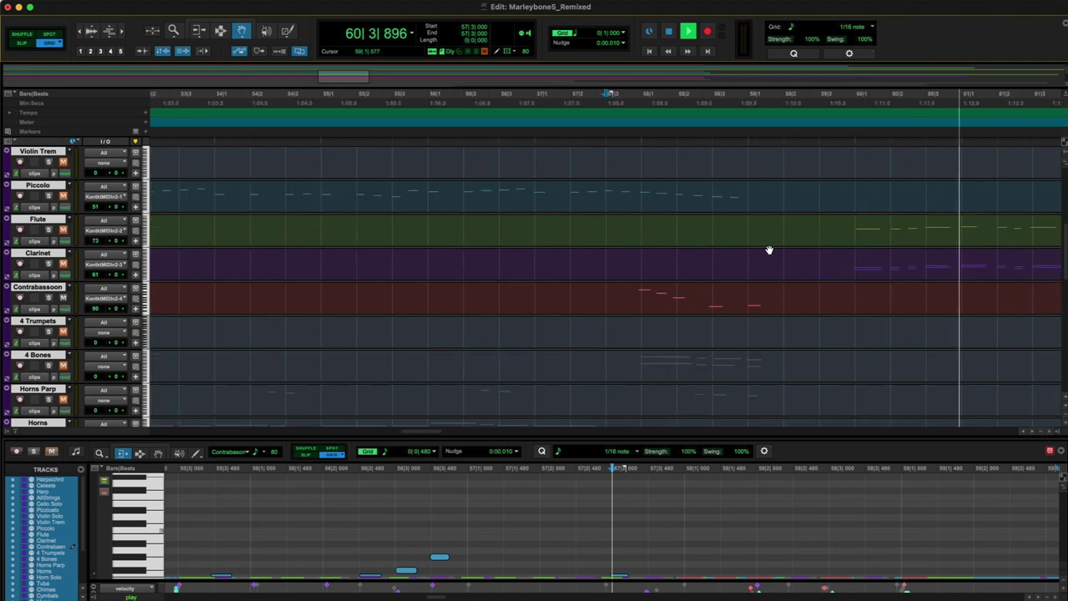
{"action": "key", "text": "space"}
{"action": "left_click", "coordinate": [499, 142]}
{"action": "key", "text": "space"}
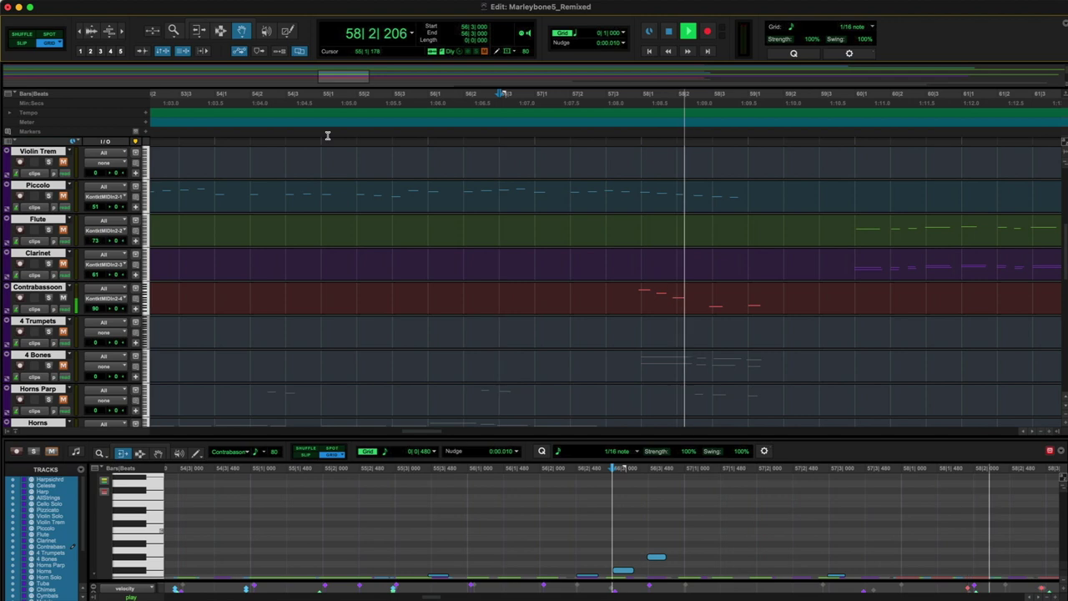
{"action": "key", "text": "space"}
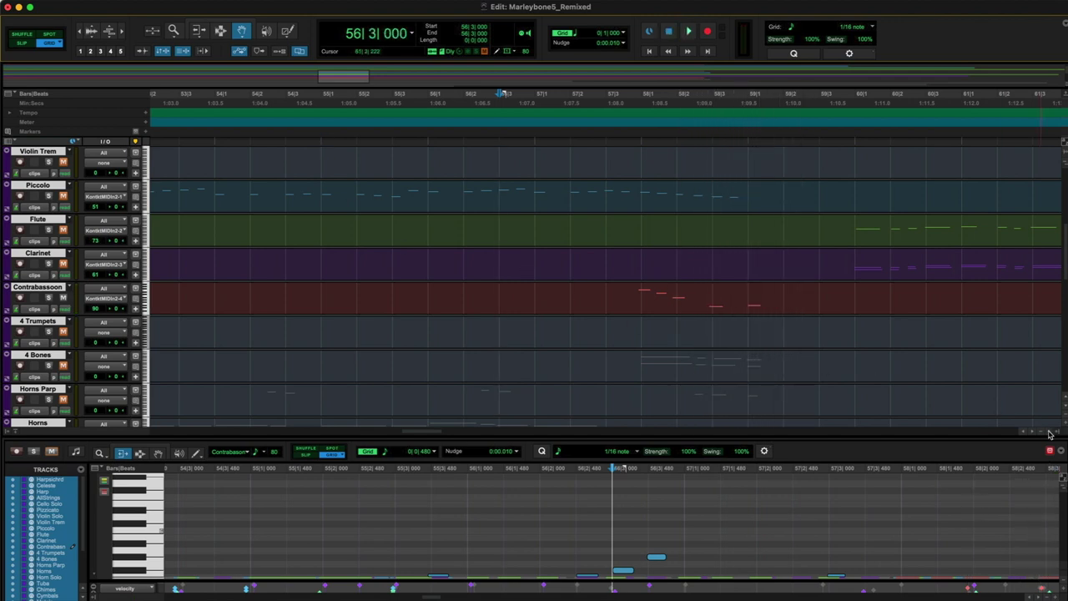
Step: Audition the Contrabassoon notes from 66|2 and show the sustain controller lane under the track
{"action": "left_click", "coordinate": [1040, 433]}
{"action": "left_click", "coordinate": [1040, 433]}
{"action": "left_click", "coordinate": [833, 141]}
{"action": "key", "text": "space"}
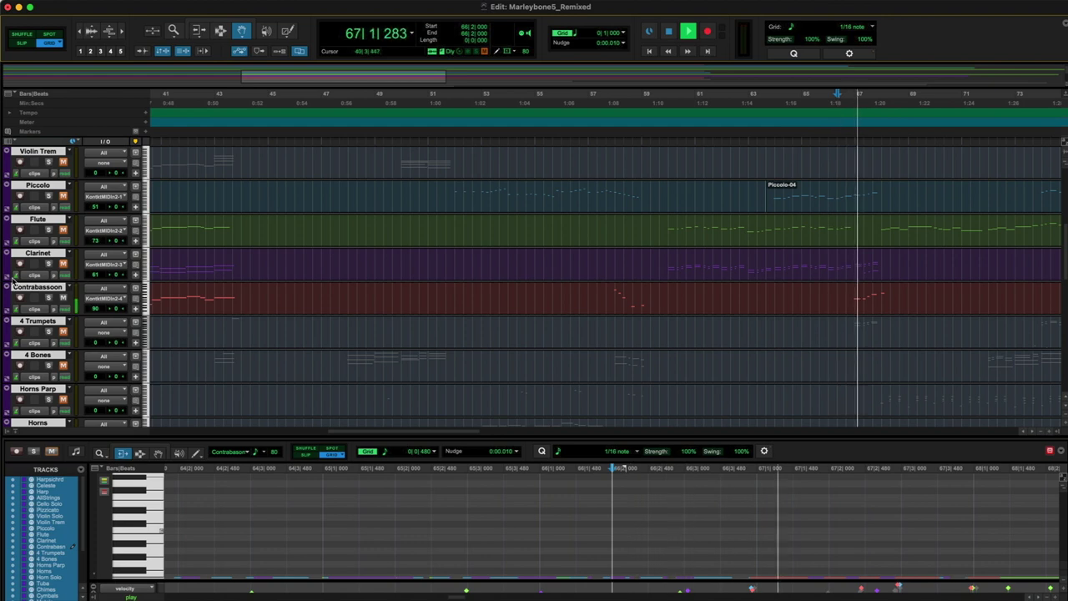
{"action": "left_click", "coordinate": [7, 311]}
{"action": "key", "text": "space"}
{"action": "key", "text": "space"}
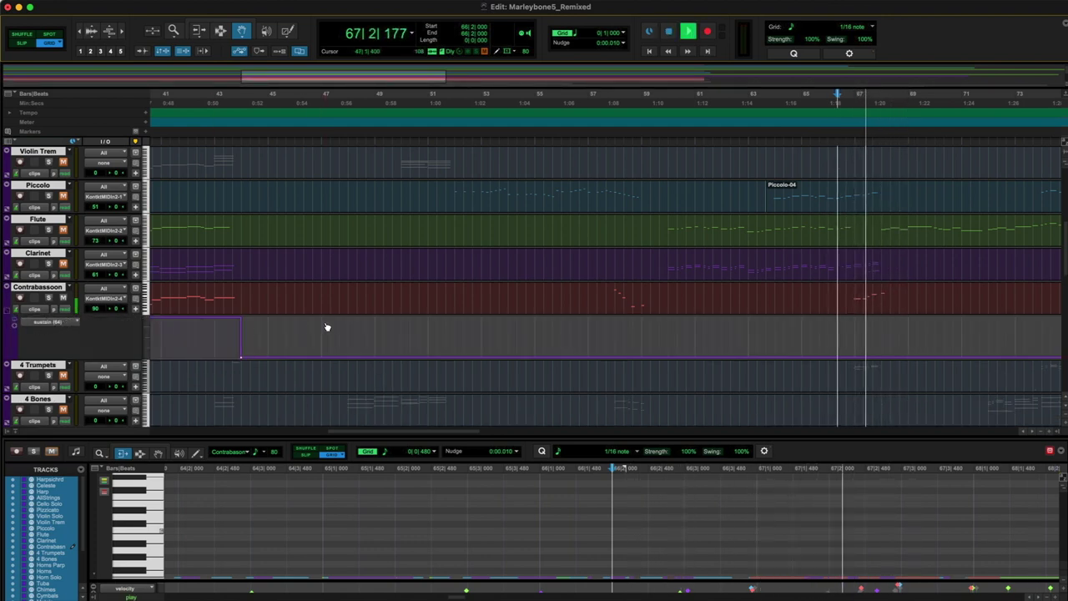
{"action": "key", "text": "space"}
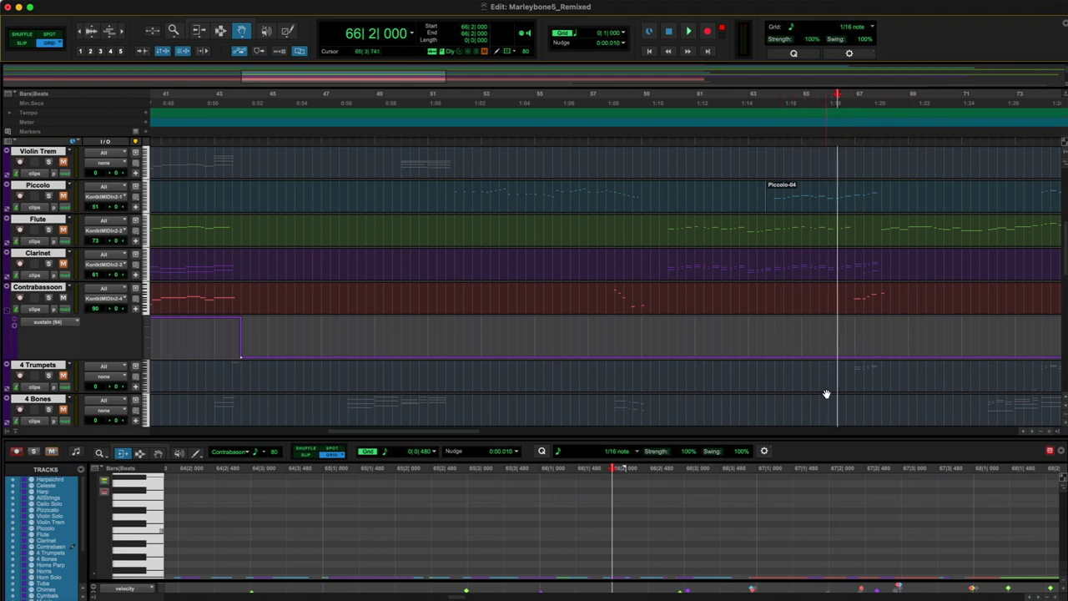
Step: Draw a sustain-on section in the Contrabassoon's sustain (64) lane under the long notes from about 85|3 to bar 93
{"action": "key", "text": "space"}
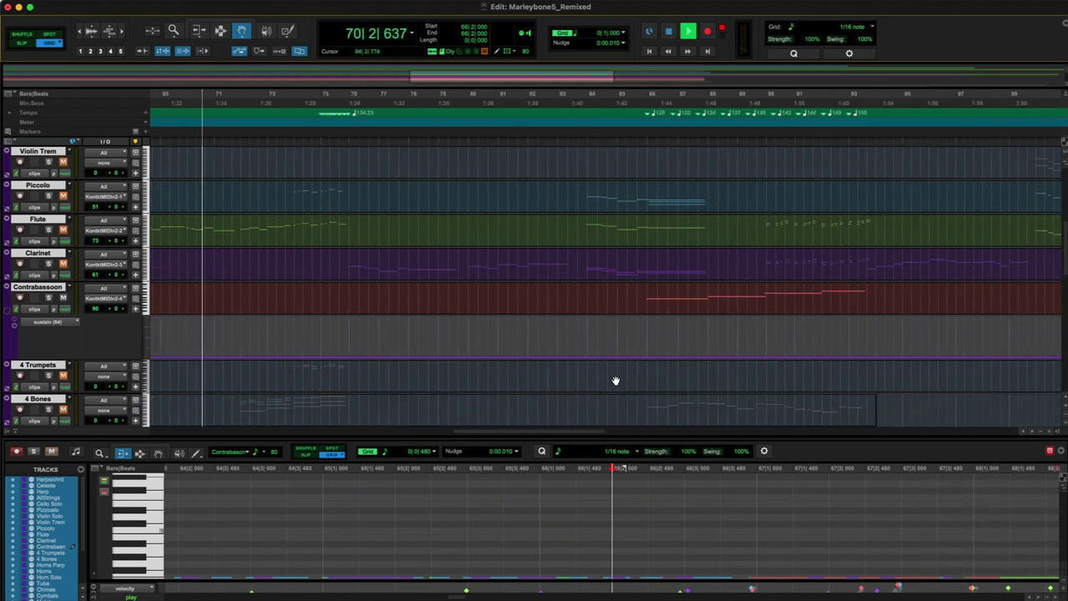
{"action": "left_click", "coordinate": [643, 317]}
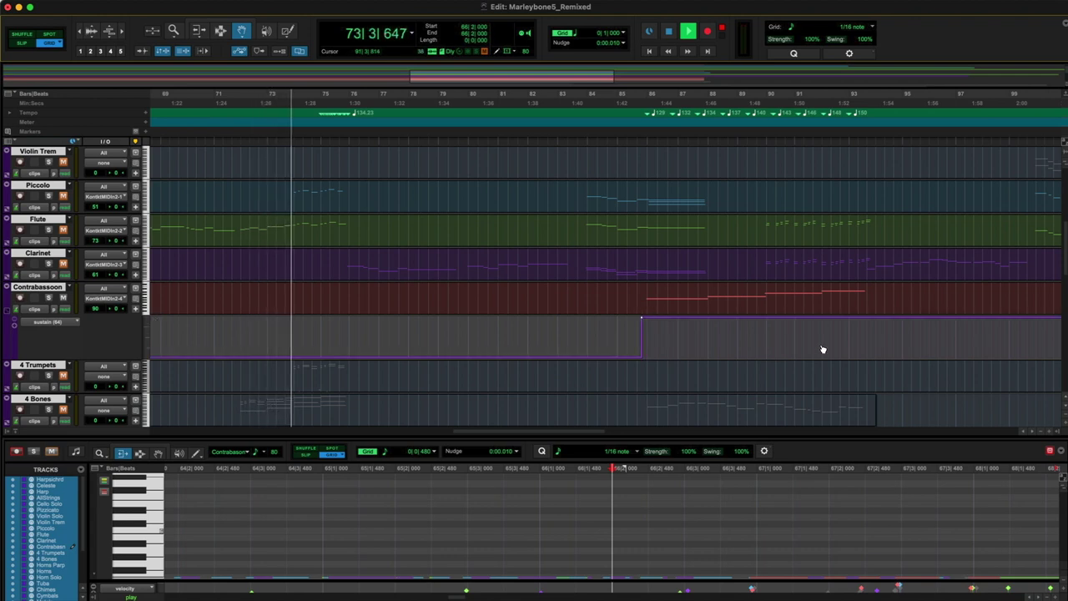
{"action": "left_click_drag", "start_coordinate": [874, 318], "coordinate": [866, 356]}
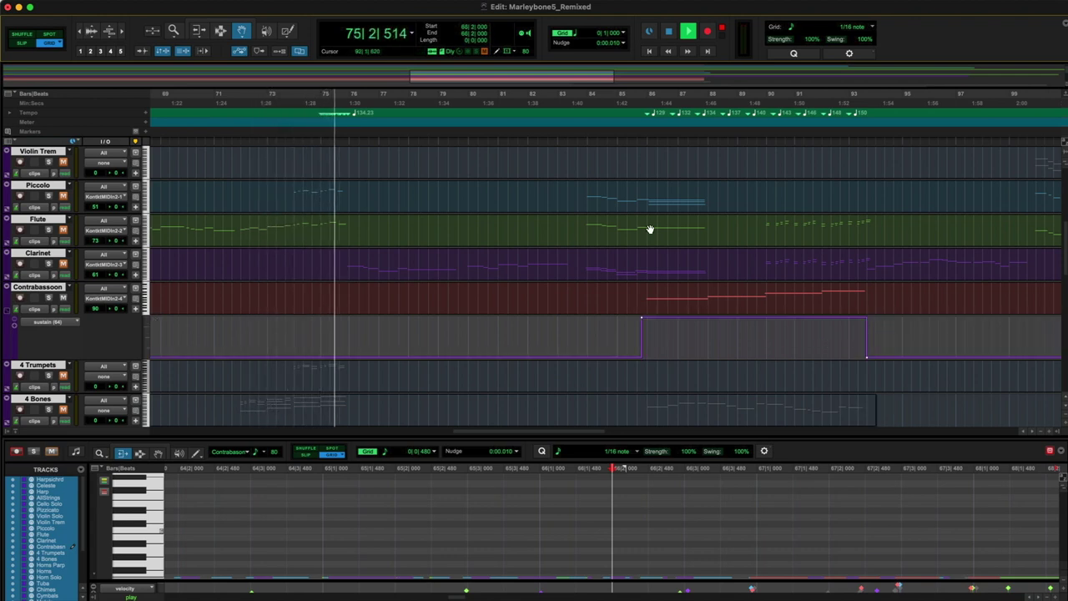
Step: Audition the sustained contrabassoon phrase from 85|3
{"action": "left_click", "coordinate": [638, 143]}
{"action": "key", "text": "space"}
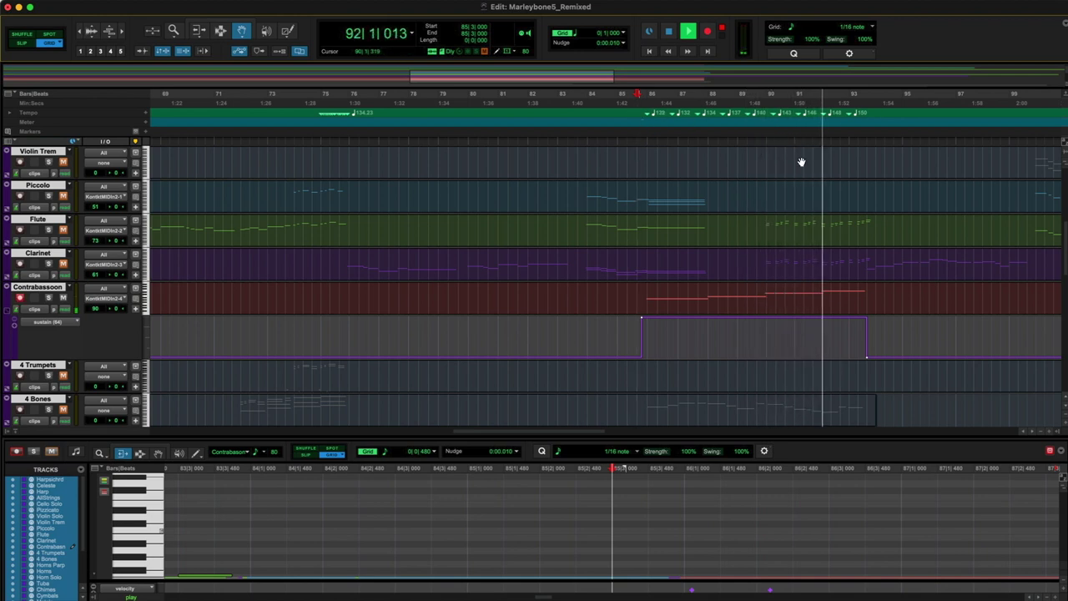
{"action": "scroll", "coordinate": [895, 185], "scroll_direction": "right", "scroll_amount": 10}
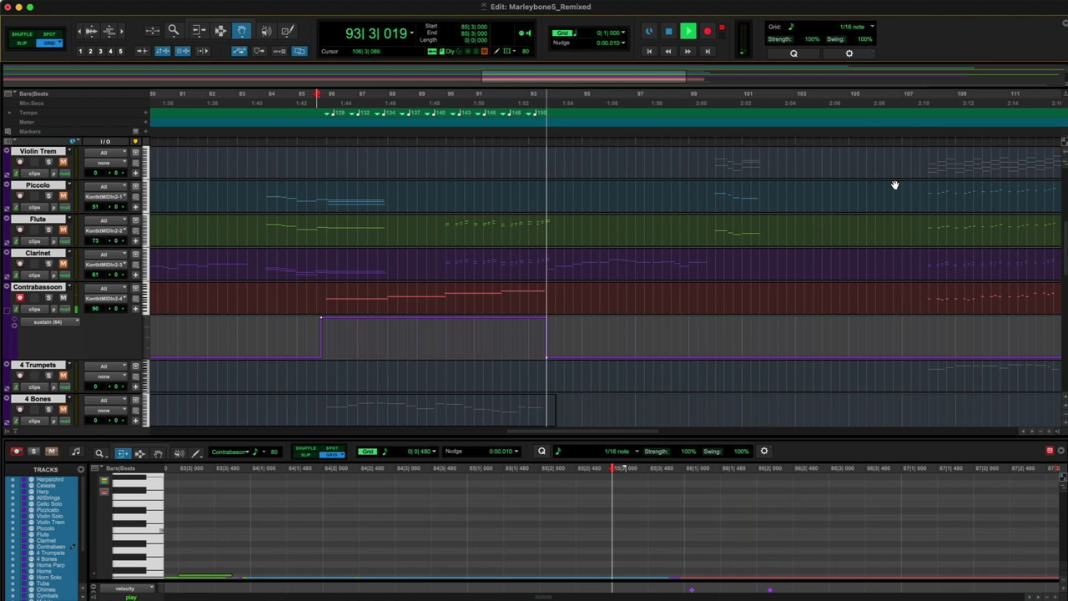
{"action": "key", "text": "space"}
Step: Audition the contrabassoon's final passage from 107|3 while reviewing the parts on the tracks above it
{"action": "left_click", "coordinate": [783, 142]}
{"action": "key", "text": "space"}
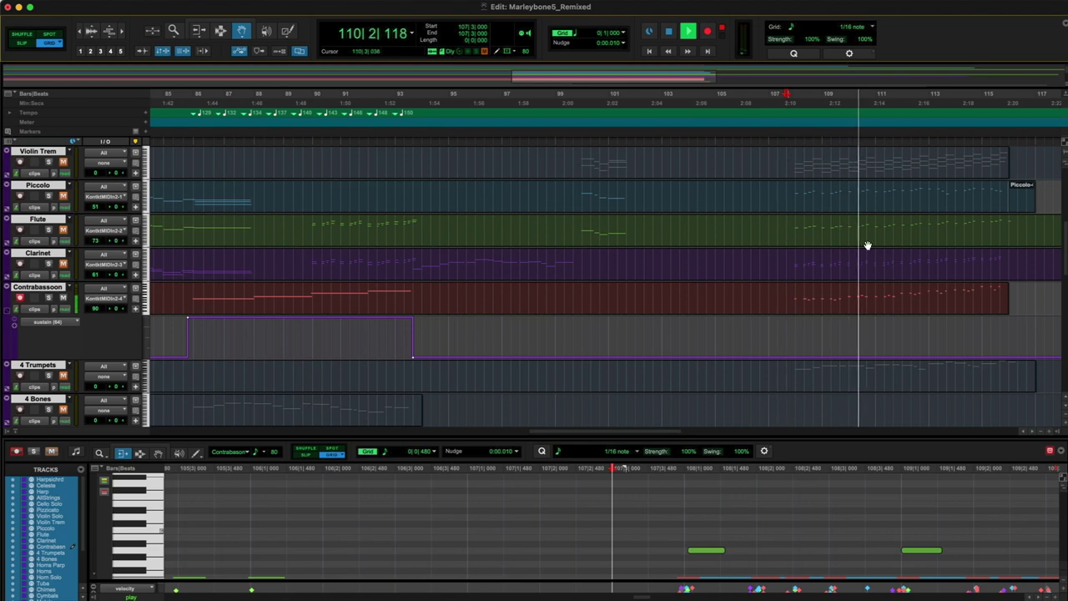
{"action": "scroll", "coordinate": [866, 244], "scroll_direction": "up", "scroll_amount": 6}
{"action": "scroll", "coordinate": [867, 244], "scroll_direction": "down", "scroll_amount": 3}
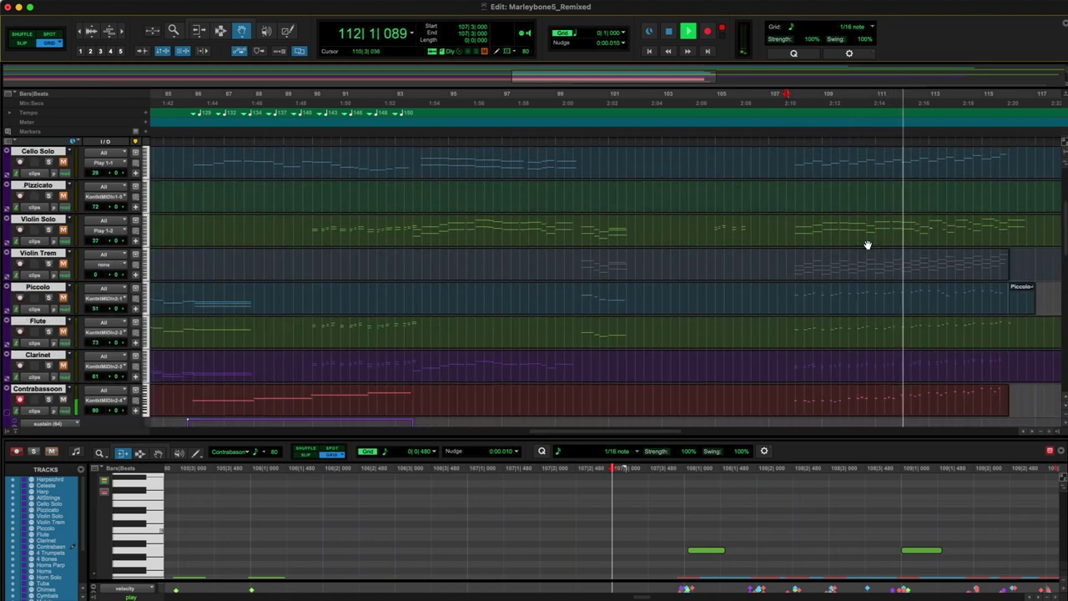
{"action": "scroll", "coordinate": [868, 245], "scroll_direction": "up", "scroll_amount": 1}
{"action": "scroll", "coordinate": [868, 245], "scroll_direction": "up", "scroll_amount": 3}
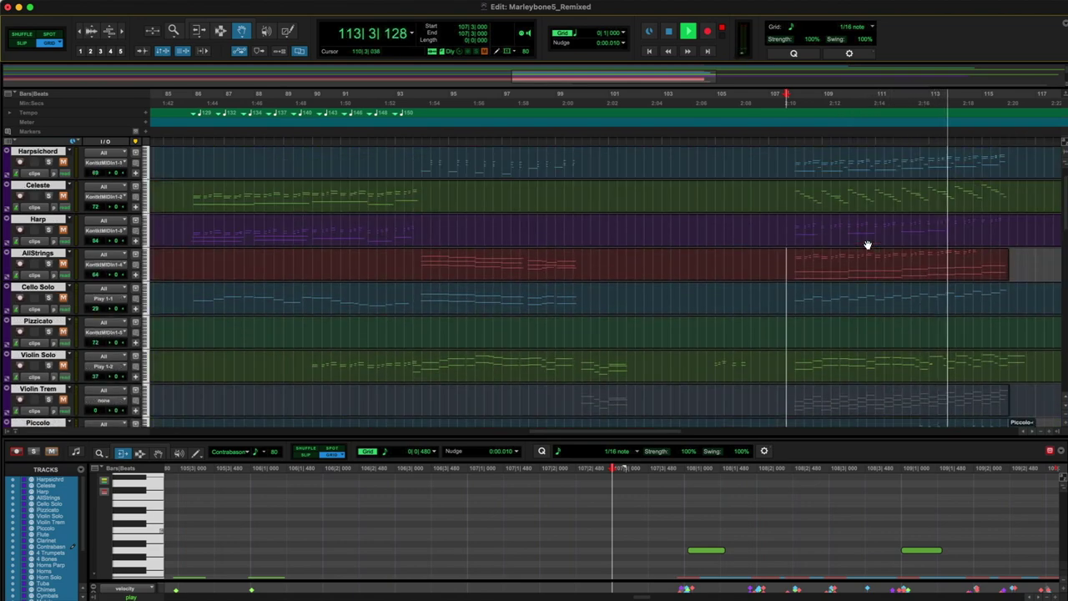
{"action": "key", "text": "space"}
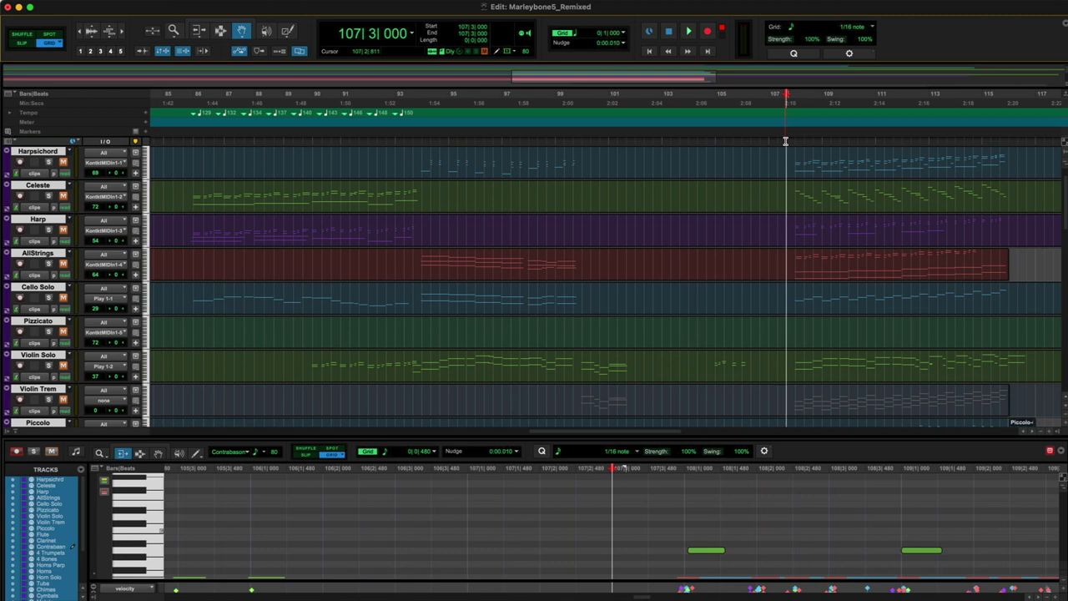
Step: Check the remaining brass parts and select the Horns Parp and Horns material from 120|3 to 166|3
{"action": "left_click", "coordinate": [220, 31]}
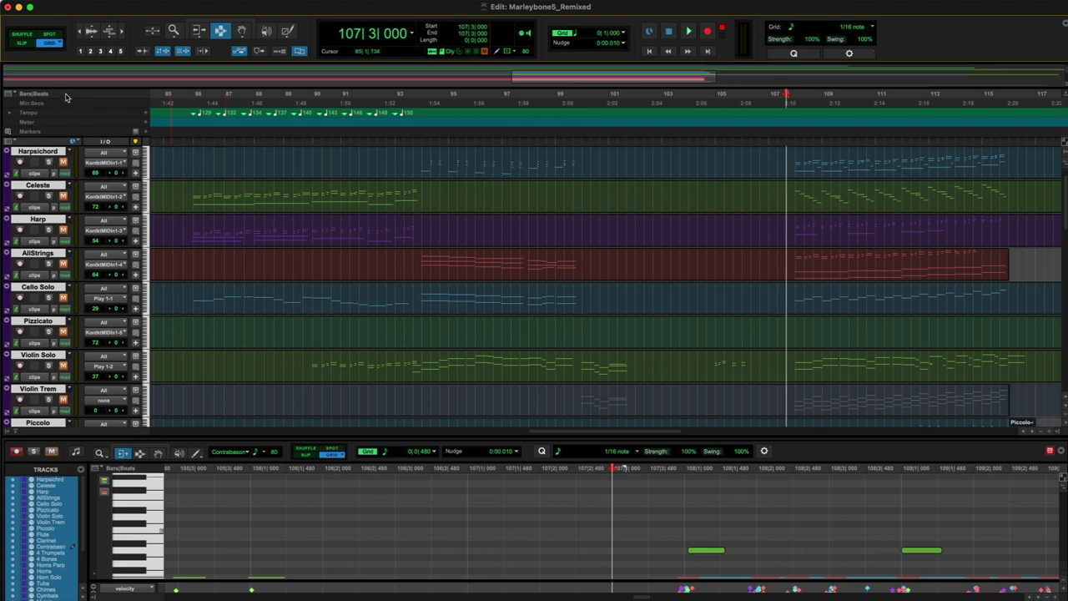
{"action": "left_click", "coordinate": [81, 31]}
{"action": "left_click", "coordinate": [81, 31]}
{"action": "scroll", "coordinate": [760, 253], "scroll_direction": "down", "scroll_amount": 2}
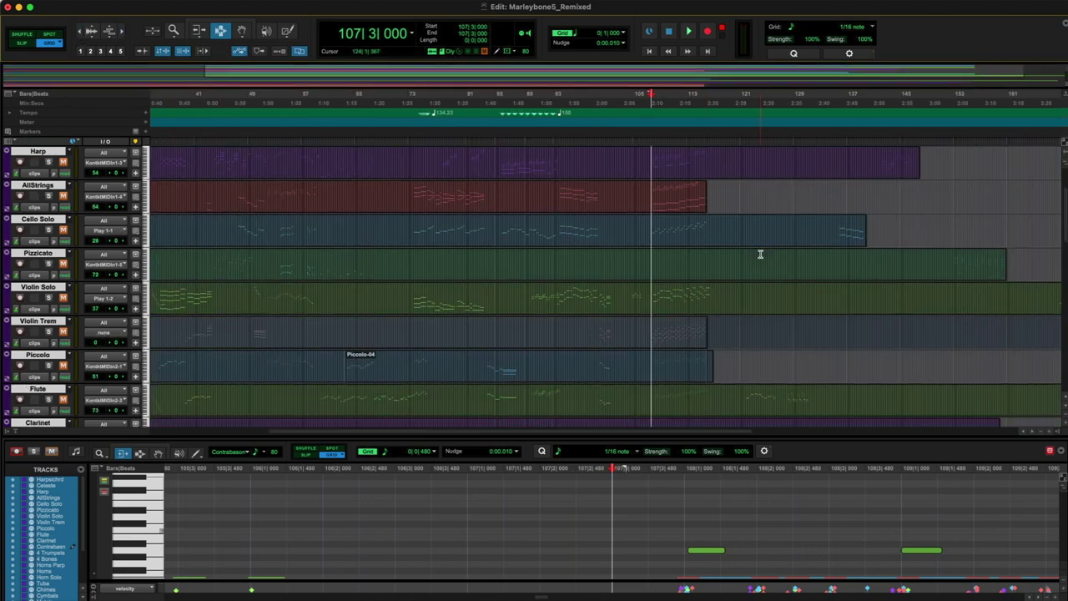
{"action": "scroll", "coordinate": [760, 254], "scroll_direction": "down", "scroll_amount": 10}
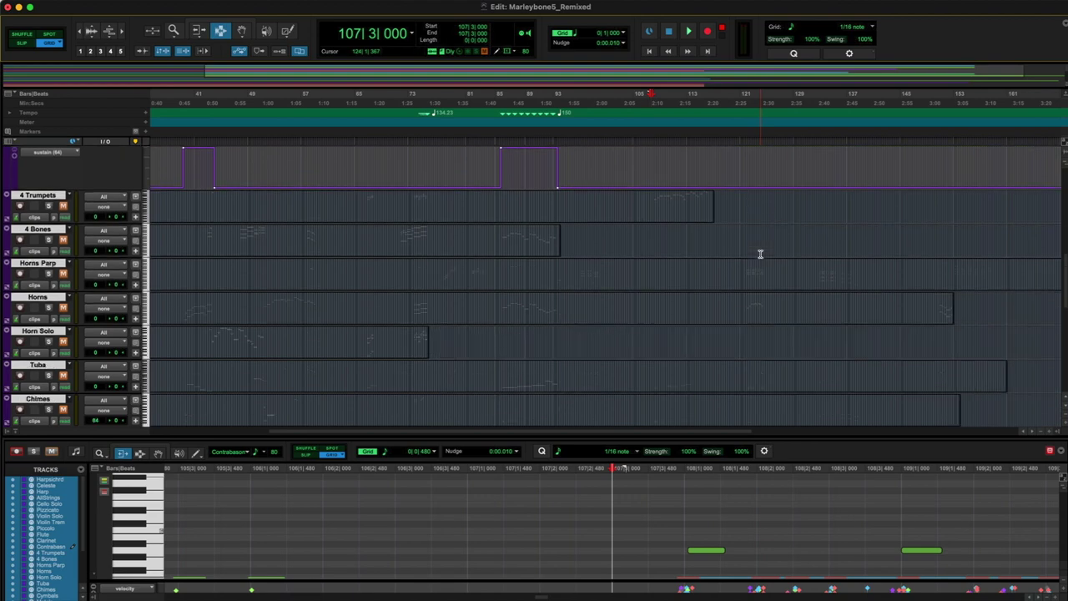
{"action": "scroll", "coordinate": [760, 253], "scroll_direction": "down", "scroll_amount": 2}
{"action": "left_click_drag", "start_coordinate": [744, 234], "coordinate": [1046, 266]}
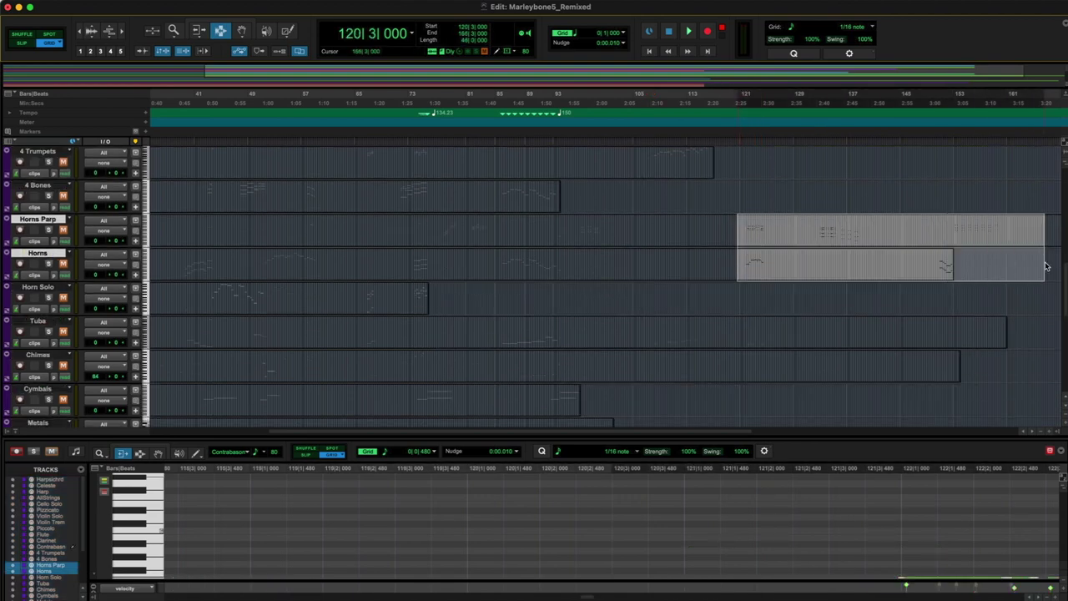
Step: Hide the controller lane under the Contrabassoon track and select the 4 Trumpets track
{"action": "scroll", "coordinate": [621, 277], "scroll_direction": "up", "scroll_amount": 8}
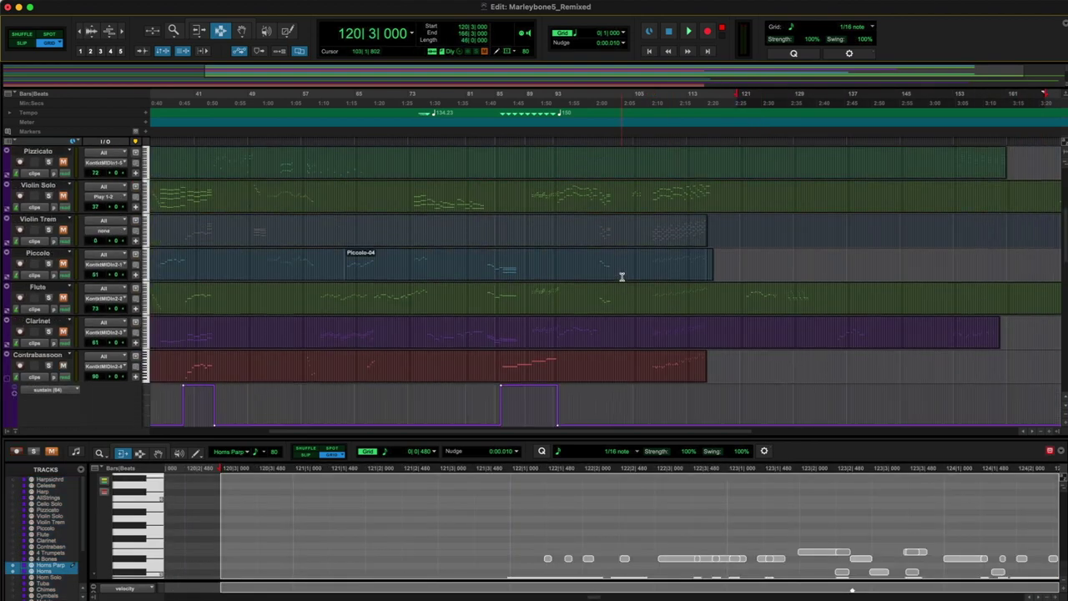
{"action": "scroll", "coordinate": [621, 277], "scroll_direction": "down", "scroll_amount": 3}
{"action": "left_click", "coordinate": [6, 279]}
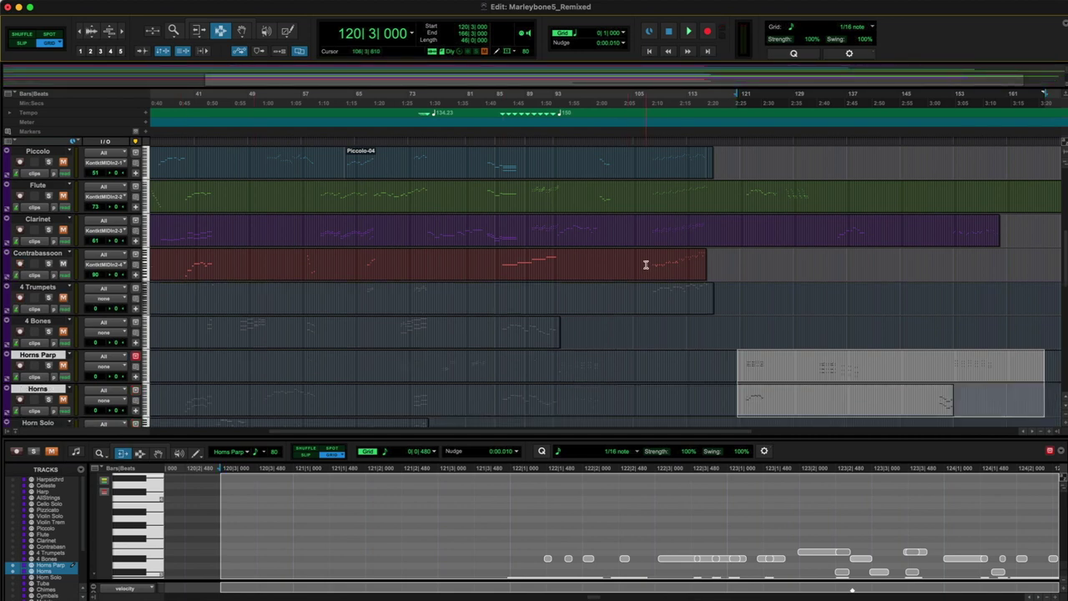
{"action": "left_click", "coordinate": [30, 290]}
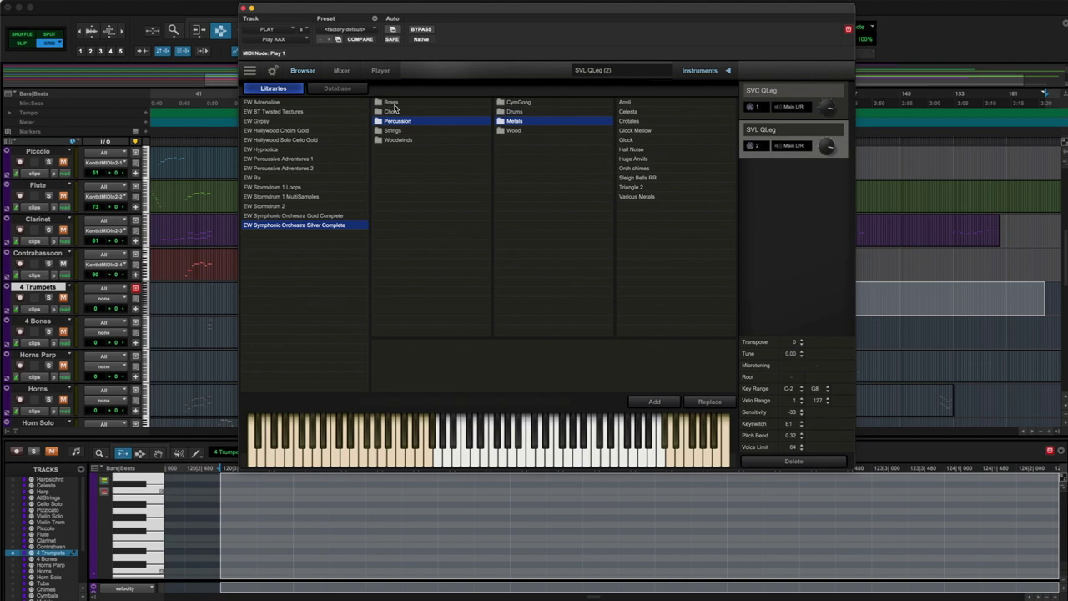
Step: Browse EW Symphonic Orchestra Silver Complete in Play to the long patches of the 2 Trumpets brass folder
{"action": "left_click", "coordinate": [392, 103]}
{"action": "left_click", "coordinate": [522, 104]}
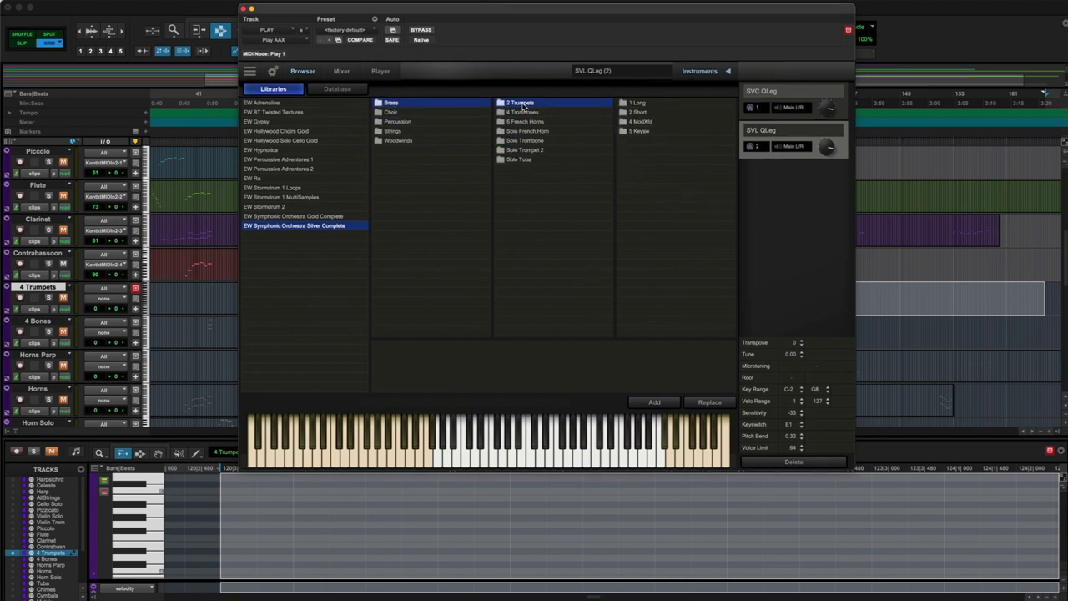
{"action": "left_click_drag", "start_coordinate": [492, 11], "coordinate": [528, 47]}
{"action": "left_click", "coordinate": [548, 140]}
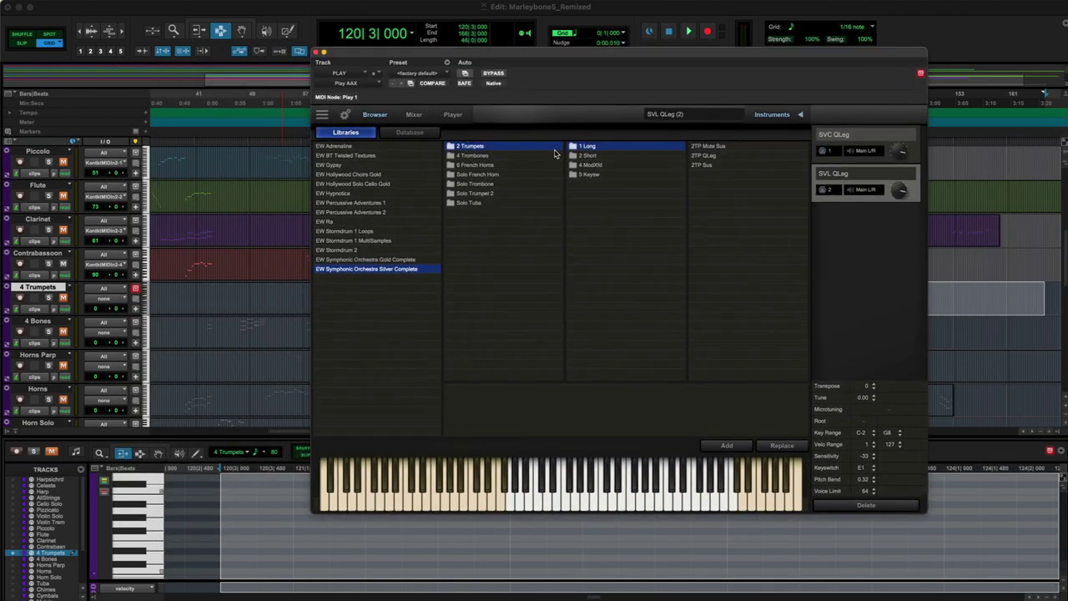
{"action": "left_click_drag", "start_coordinate": [592, 55], "coordinate": [877, 79]}
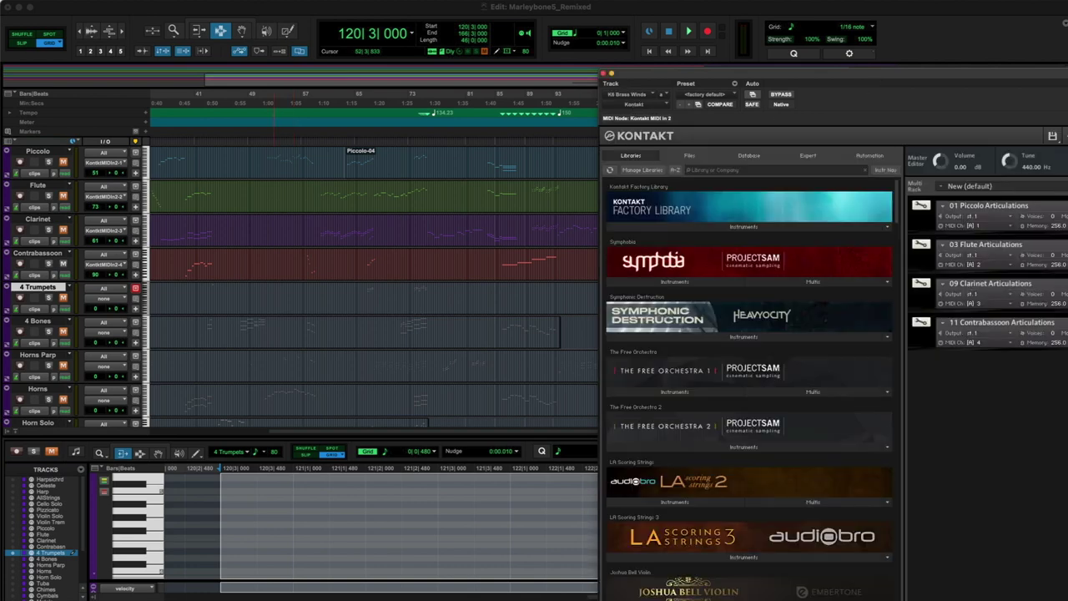
Step: Check the VSL Brass instruments in Kontakt's Factory Library and close the Kontakt window
{"action": "left_click_drag", "start_coordinate": [735, 83], "coordinate": [491, 35]}
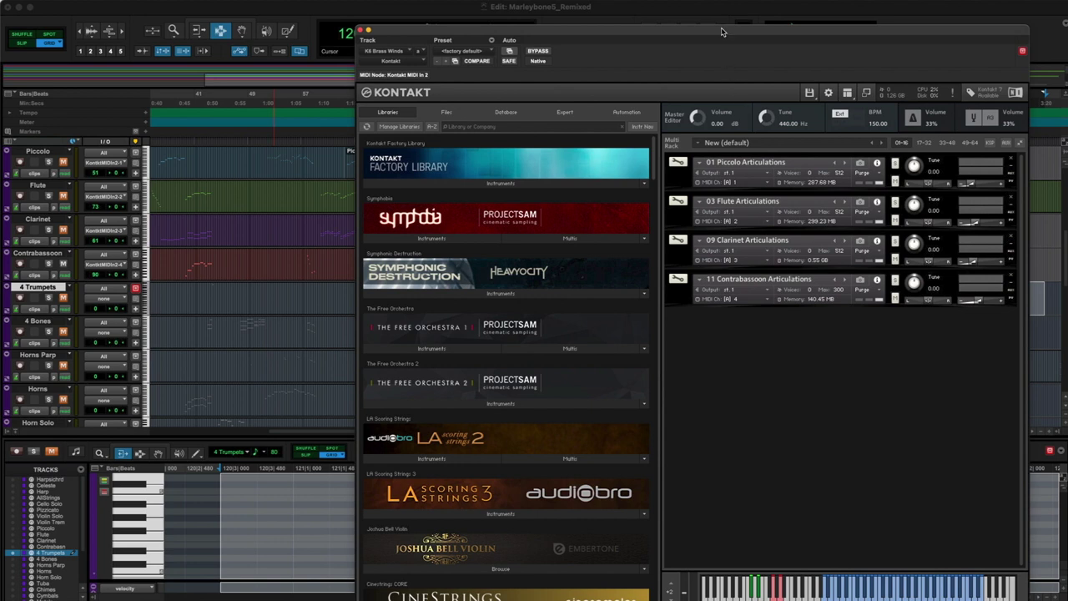
{"action": "left_click_drag", "start_coordinate": [723, 30], "coordinate": [686, 15]}
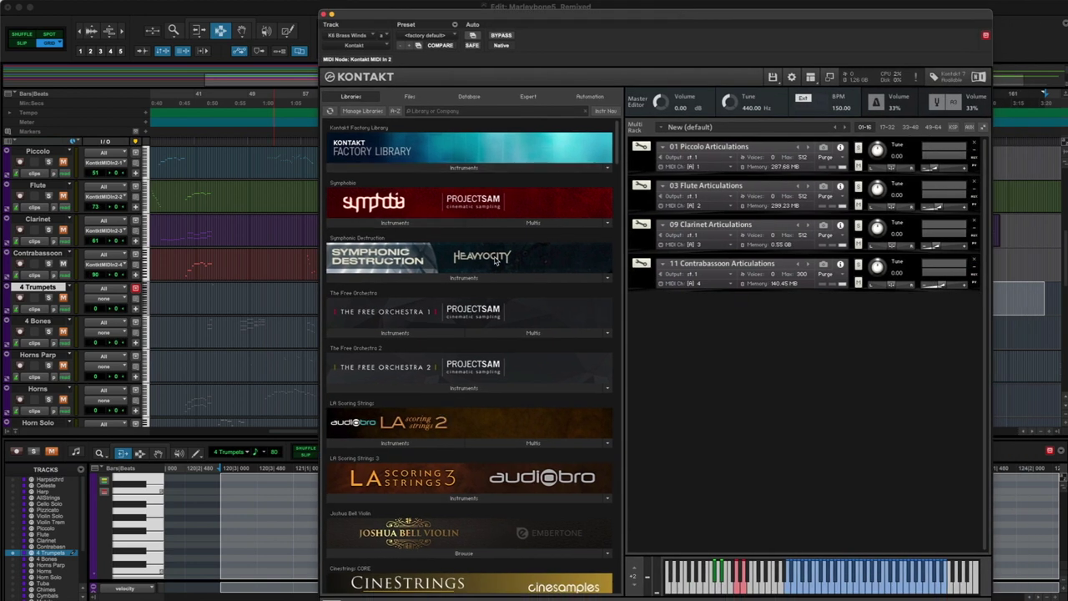
{"action": "scroll", "coordinate": [496, 260], "scroll_direction": "down", "scroll_amount": 1}
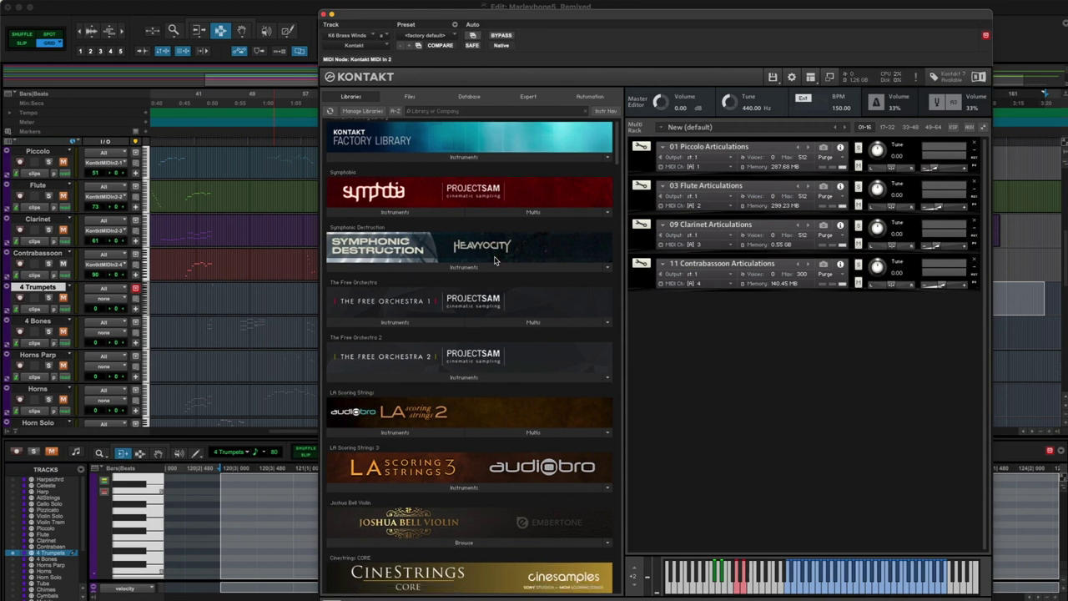
{"action": "scroll", "coordinate": [495, 260], "scroll_direction": "up", "scroll_amount": 1}
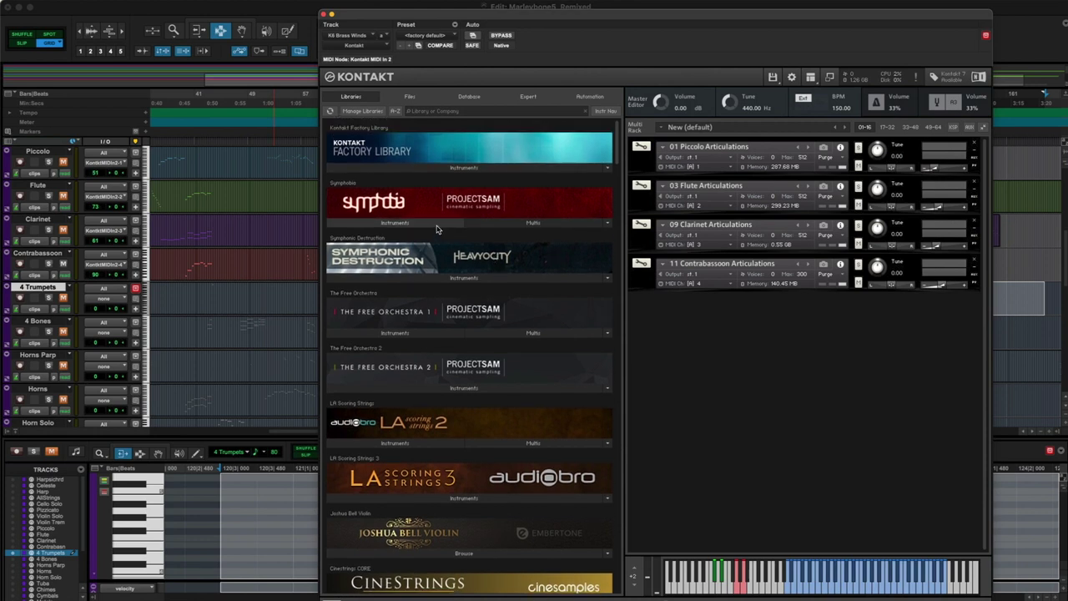
{"action": "left_click", "coordinate": [427, 171]}
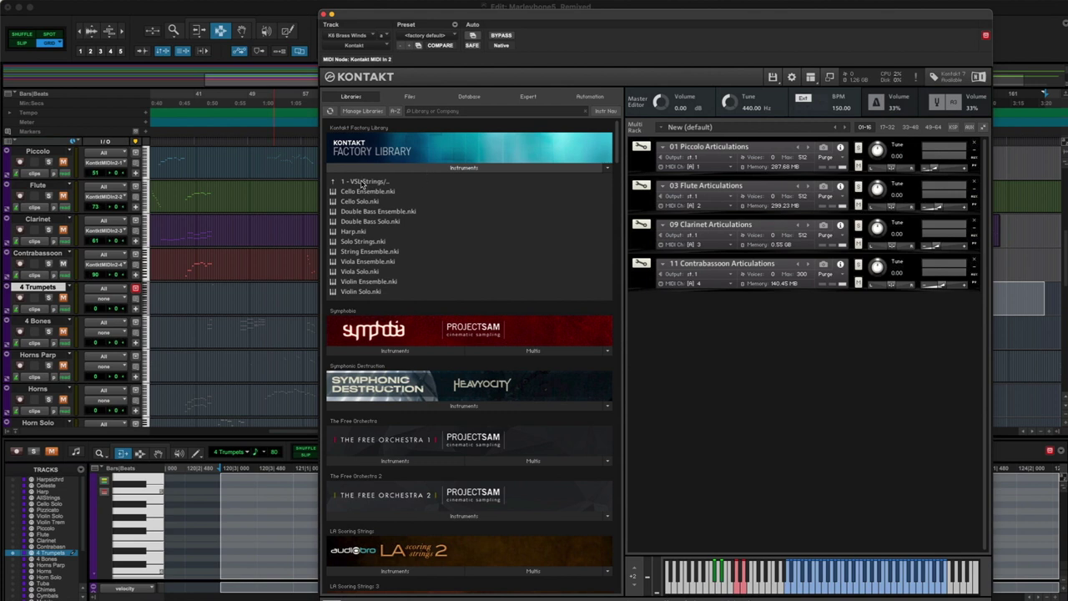
{"action": "left_click", "coordinate": [362, 182]}
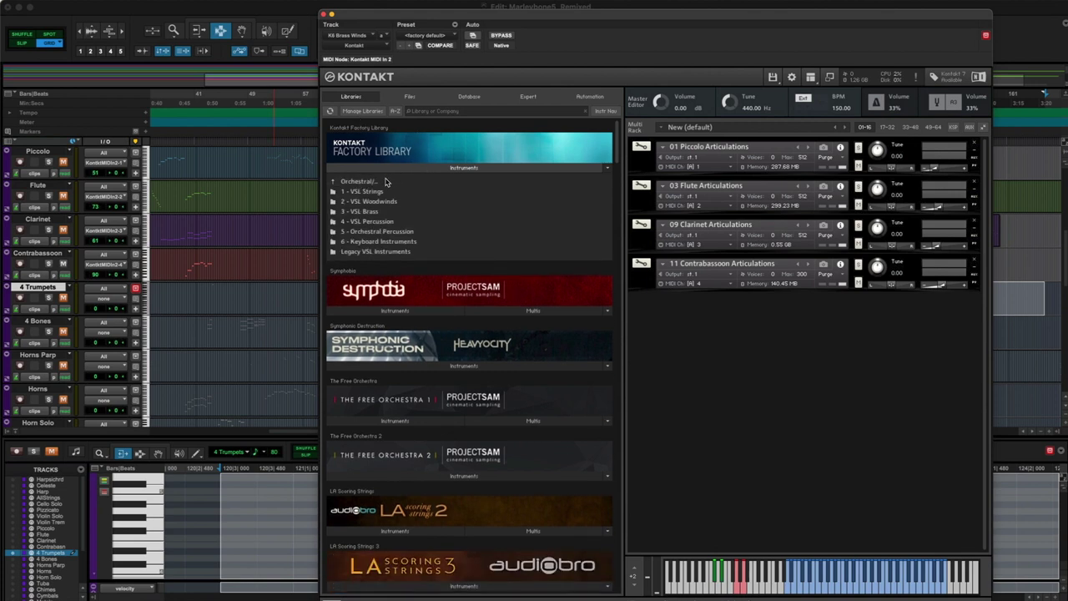
{"action": "left_click", "coordinate": [362, 212]}
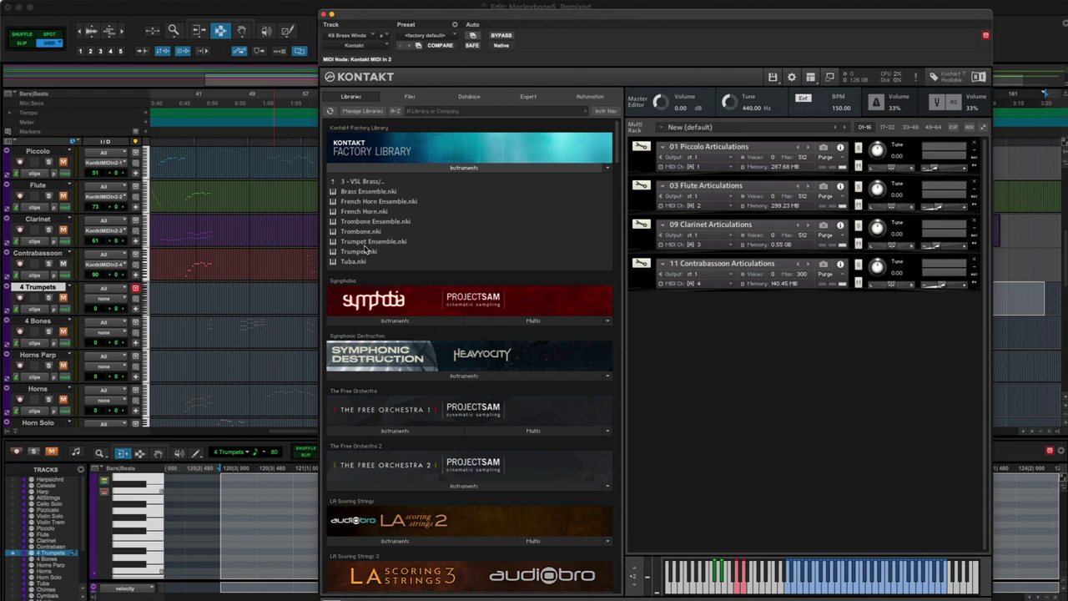
{"action": "left_click", "coordinate": [323, 14]}
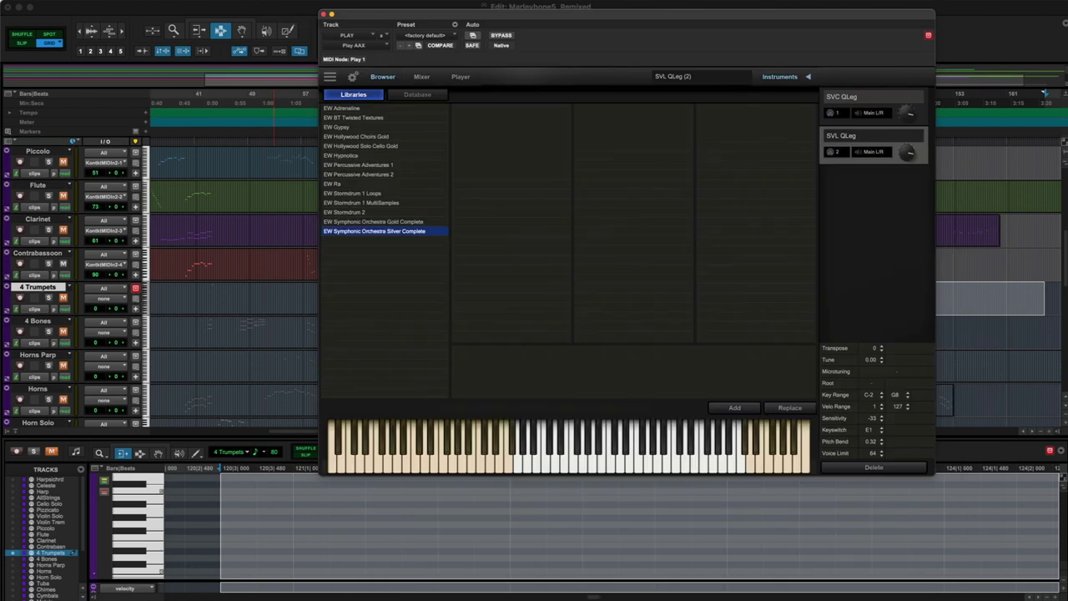
Step: Move the Play window clear of the tracks and select the whole 4 Trumpets clip from 1|1 to 117|1
{"action": "left_click_drag", "start_coordinate": [514, 65], "coordinate": [517, 69]}
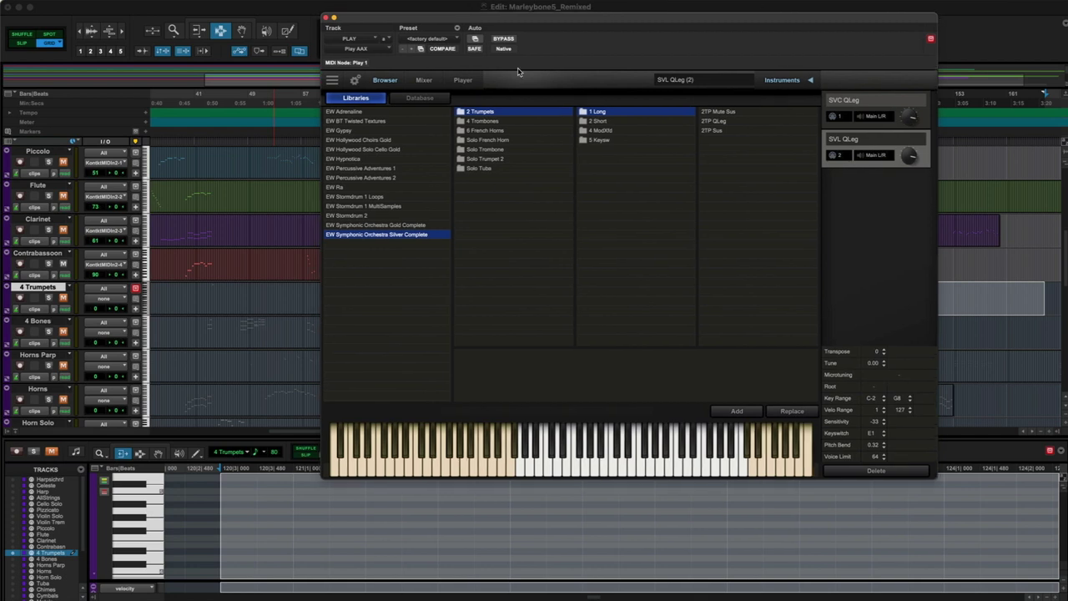
{"action": "left_click_drag", "start_coordinate": [426, 12], "coordinate": [699, 111]}
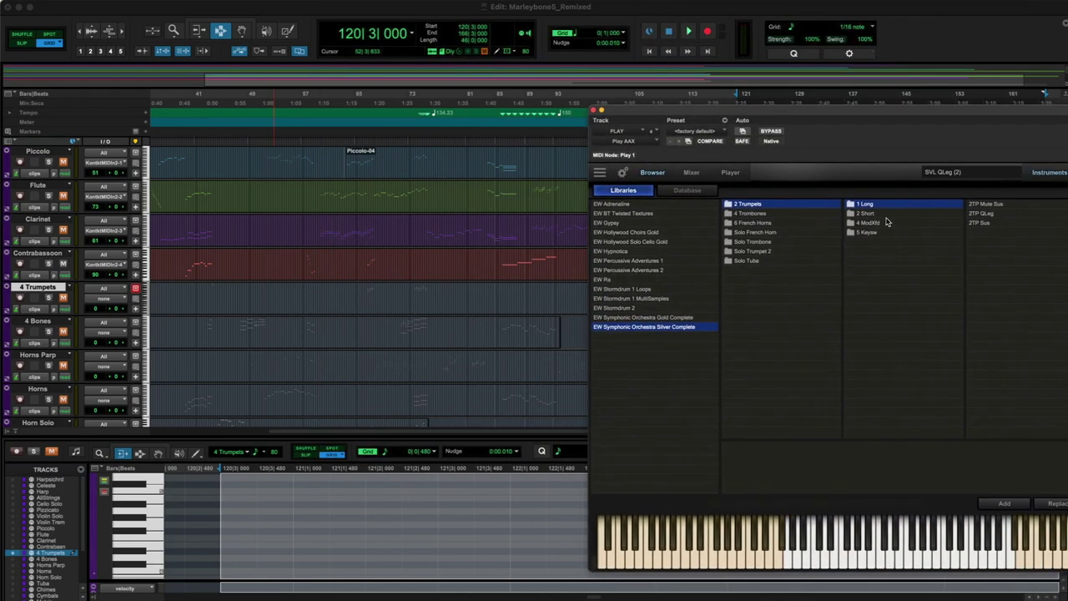
{"action": "left_click", "coordinate": [379, 303]}
{"action": "left_click", "coordinate": [399, 298]}
{"action": "left_click", "coordinate": [407, 300]}
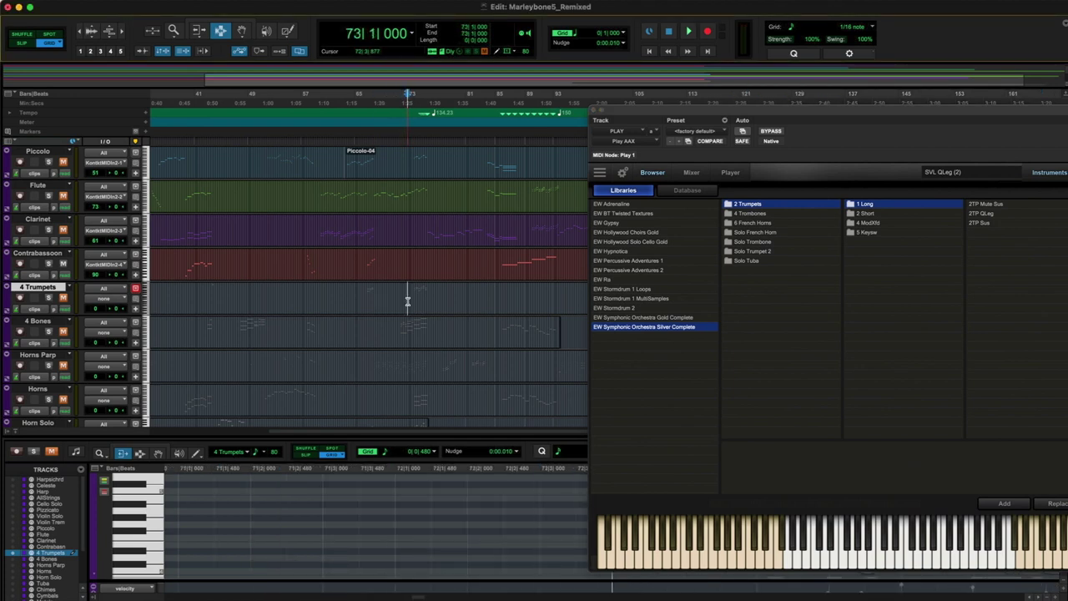
{"action": "left_click", "coordinate": [241, 23]}
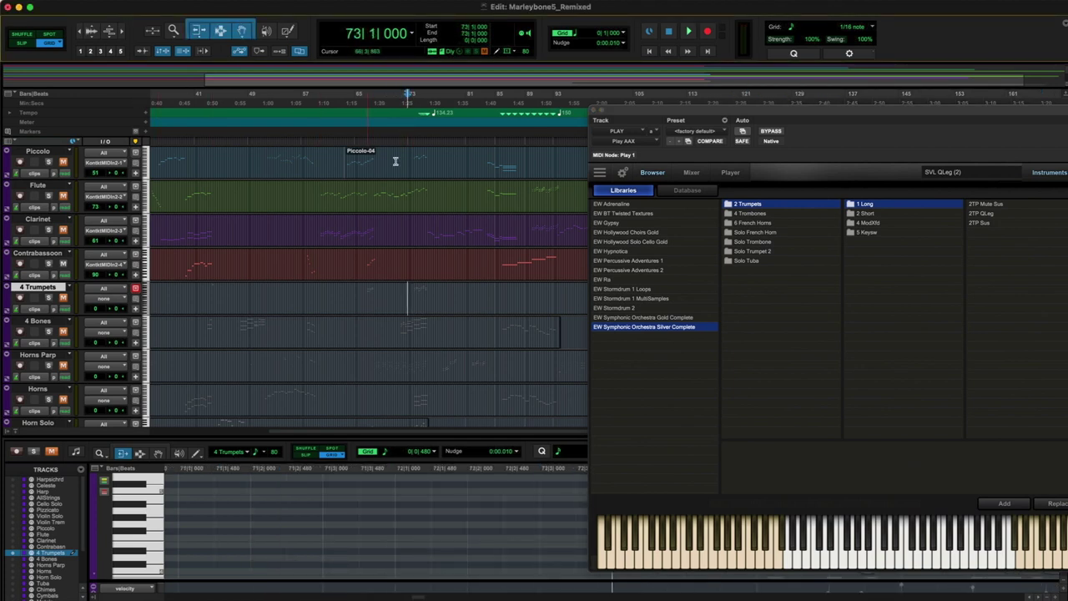
{"action": "left_click", "coordinate": [444, 308]}
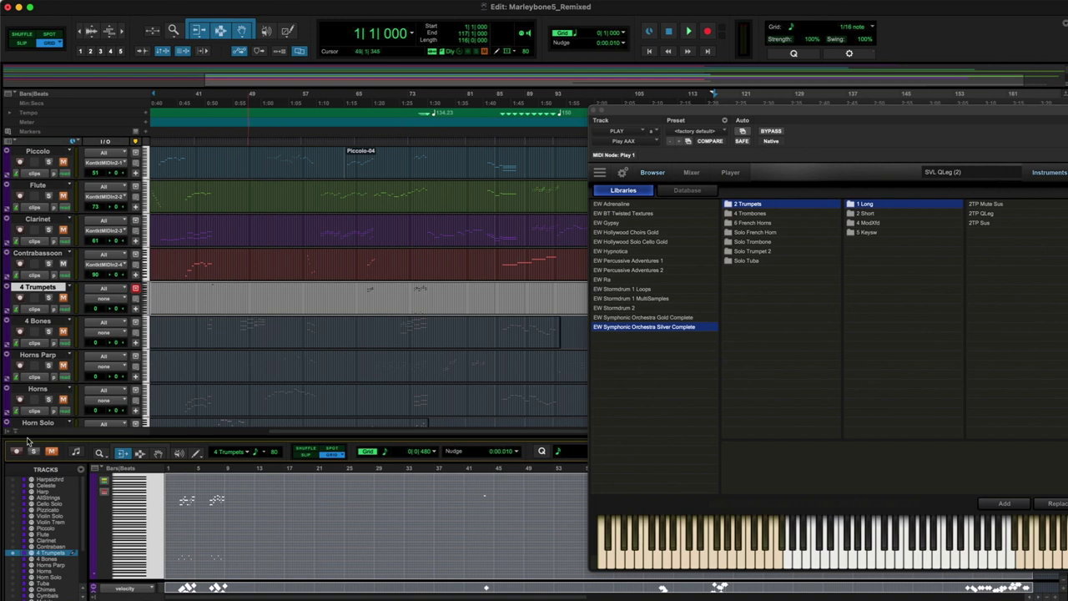
Step: Enlarge the MIDI editor, move the Play window aside and fit the 4 Trumpets notes into view to check their range
{"action": "left_click_drag", "start_coordinate": [39, 433], "coordinate": [40, 241]}
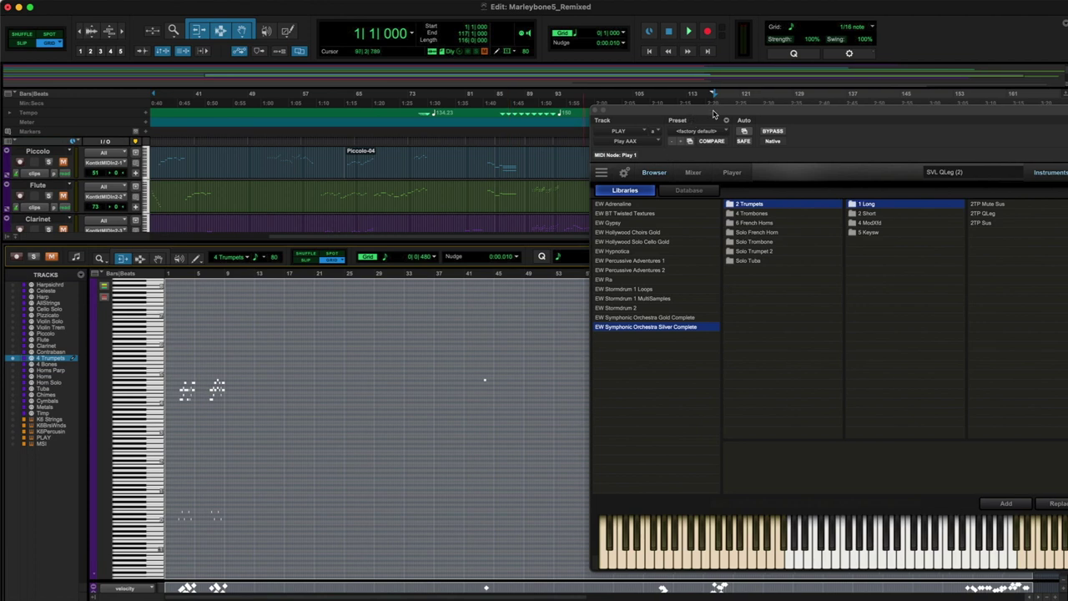
{"action": "left_click_drag", "start_coordinate": [702, 114], "coordinate": [940, 65]}
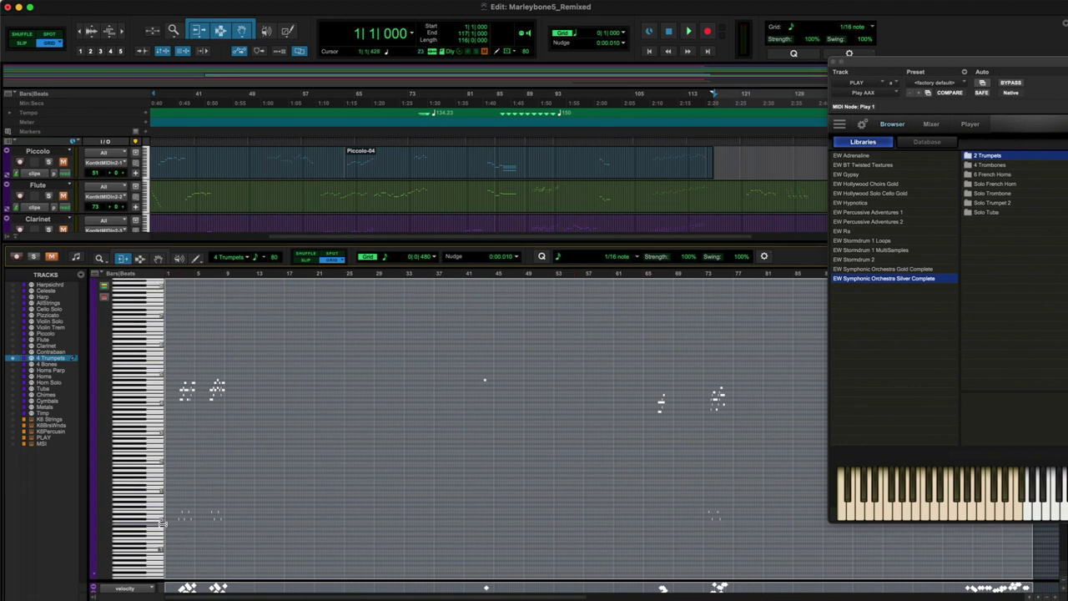
{"action": "left_click", "coordinate": [100, 259]}
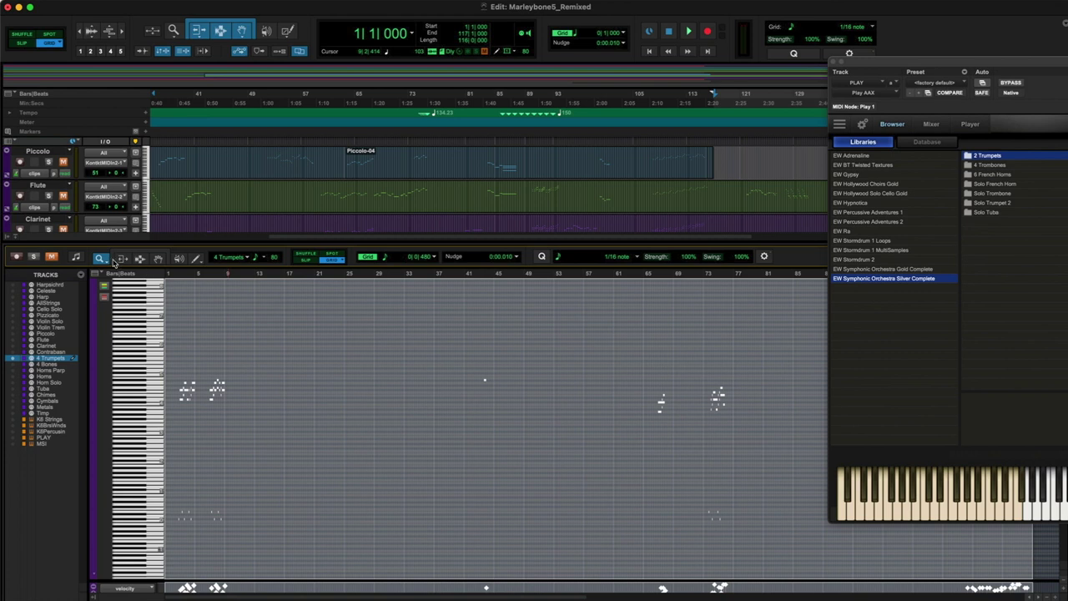
{"action": "double_click", "coordinate": [101, 259]}
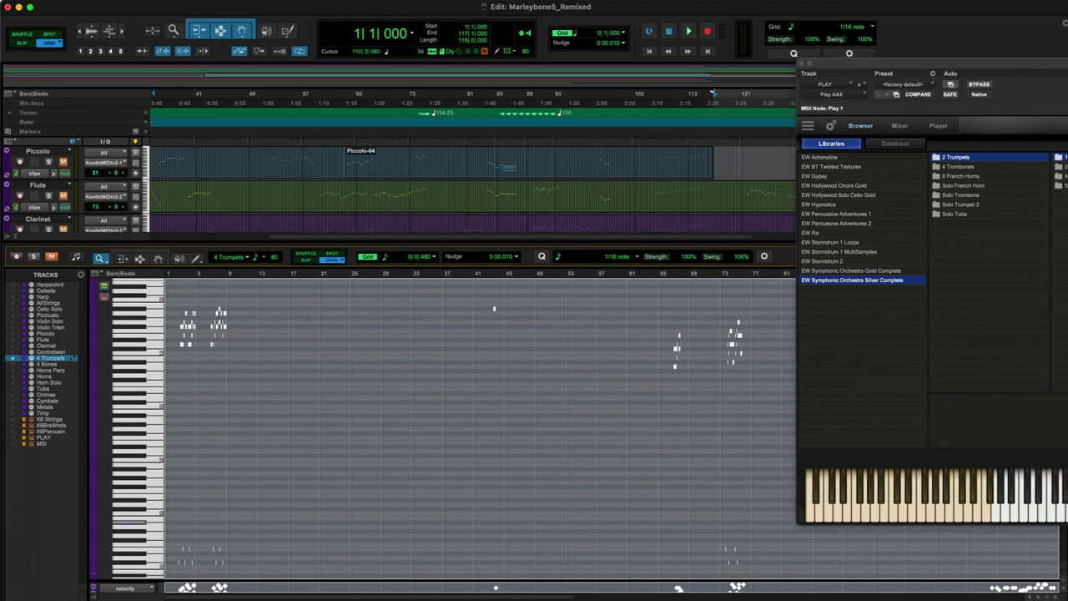
Step: Load 2TP KS Master from the 2 Trumpets keyswitch folder in Play, assign it MIDI channel 3, and close the Play window
{"action": "left_click_drag", "start_coordinate": [1066, 64], "coordinate": [805, 56]}
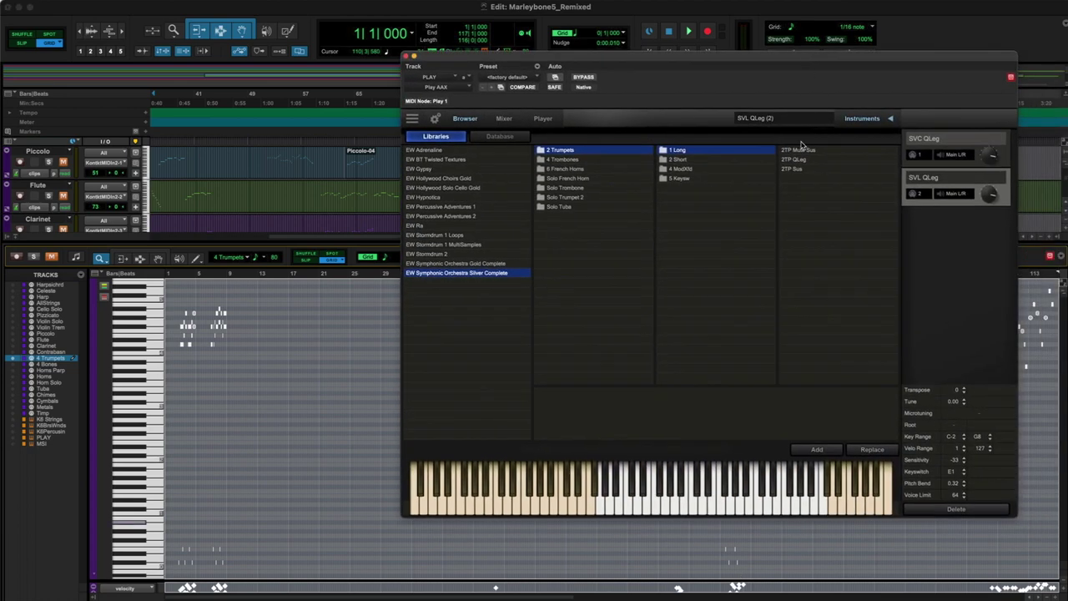
{"action": "left_click", "coordinate": [677, 179]}
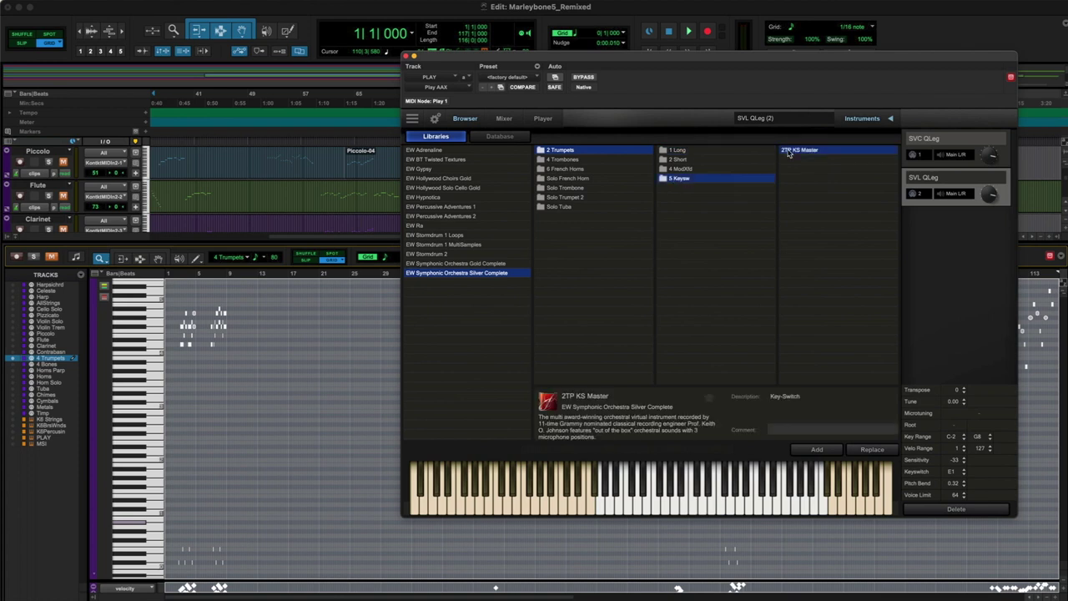
{"action": "double_click", "coordinate": [815, 152]}
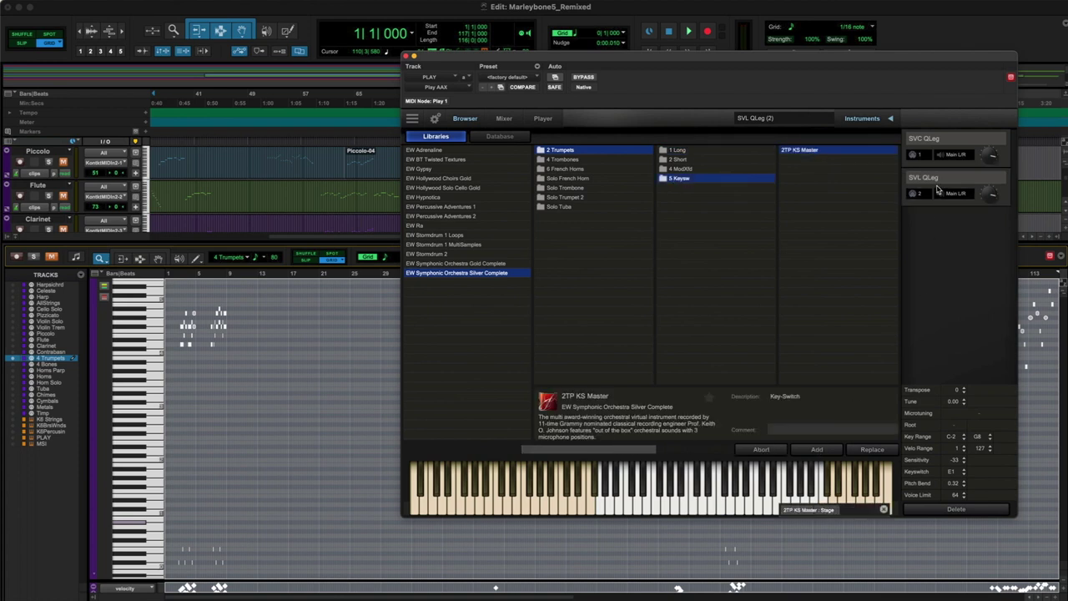
{"action": "left_click", "coordinate": [922, 232]}
{"action": "left_click", "coordinate": [924, 285]}
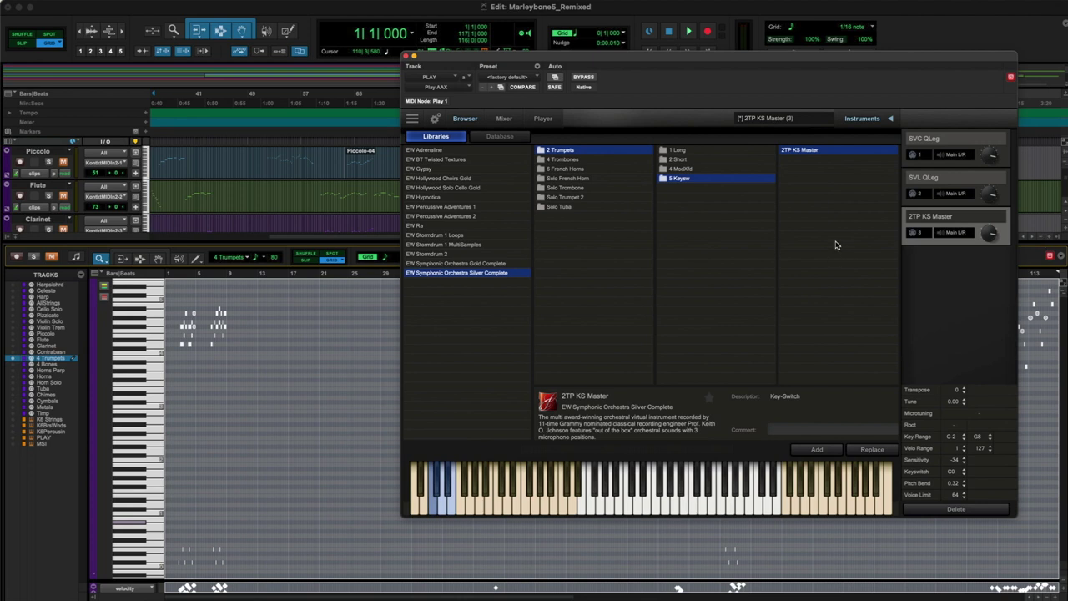
{"action": "left_click", "coordinate": [405, 56]}
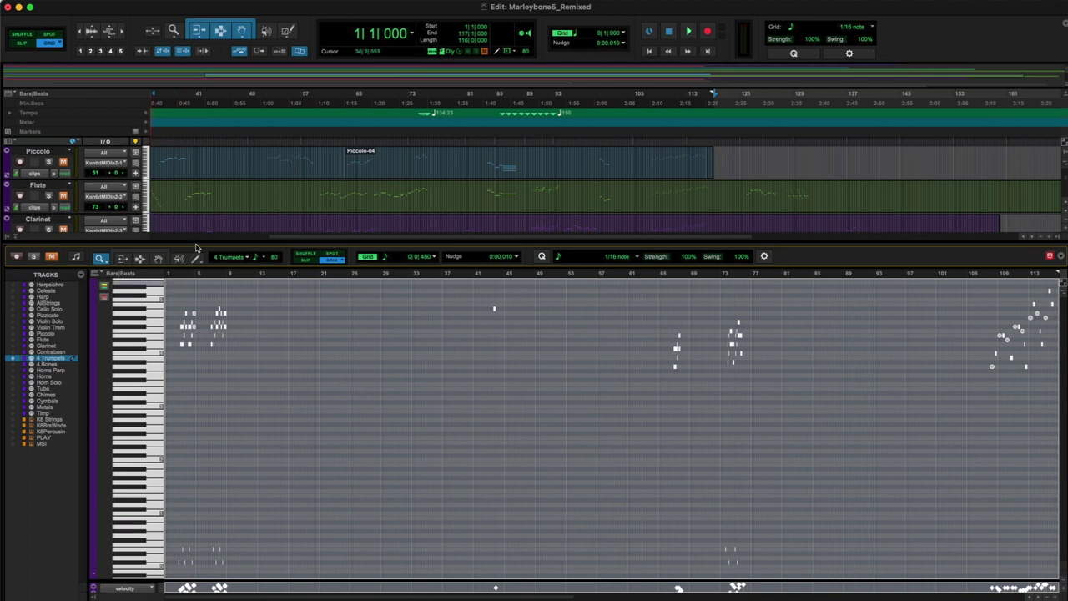
Step: Shrink the MIDI editor and route the 4 Trumpets track's MIDI output to Play 1 channel 3
{"action": "left_click_drag", "start_coordinate": [196, 242], "coordinate": [197, 394]}
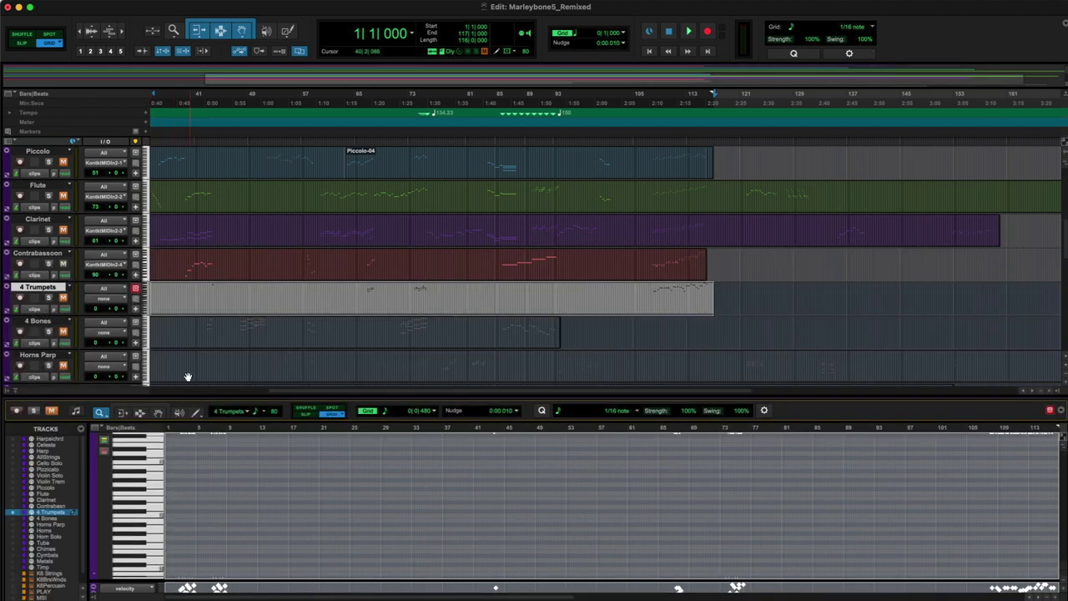
{"action": "left_click", "coordinate": [105, 299]}
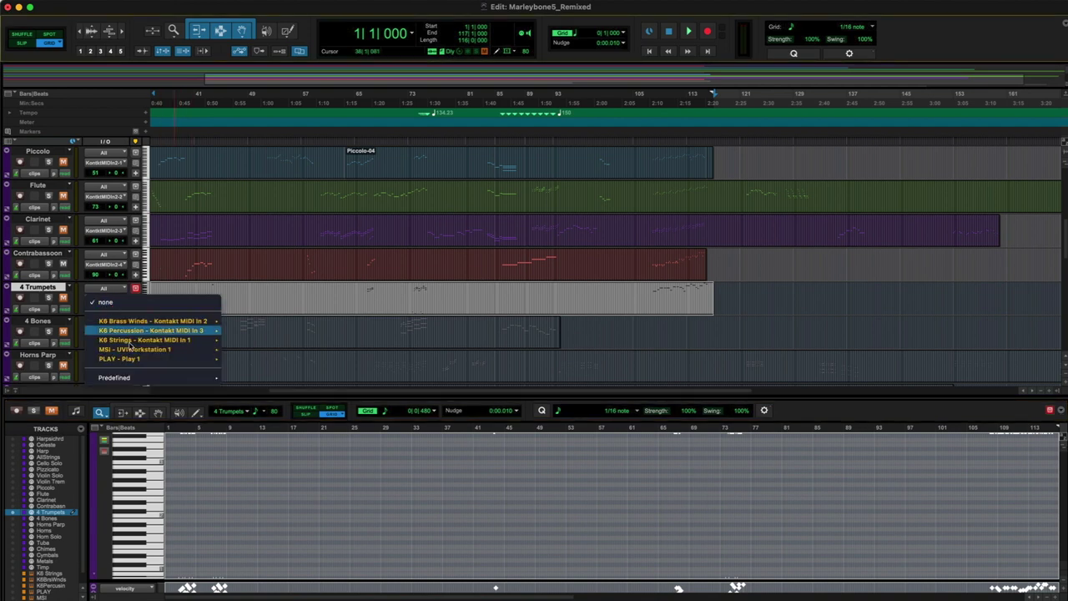
{"action": "mouse_move", "coordinate": [167, 358]}
{"action": "left_click", "coordinate": [244, 378]}
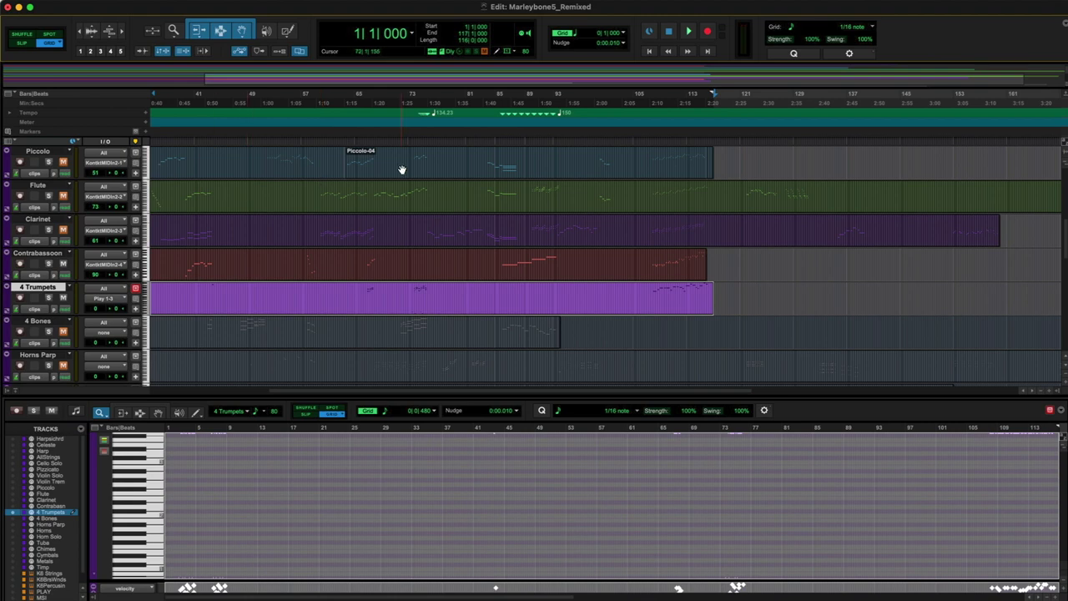
Step: Audition the 4 Trumpets passage by playing back from bar 73 and again from 71|3
{"action": "left_click", "coordinate": [406, 136]}
{"action": "key", "text": "space"}
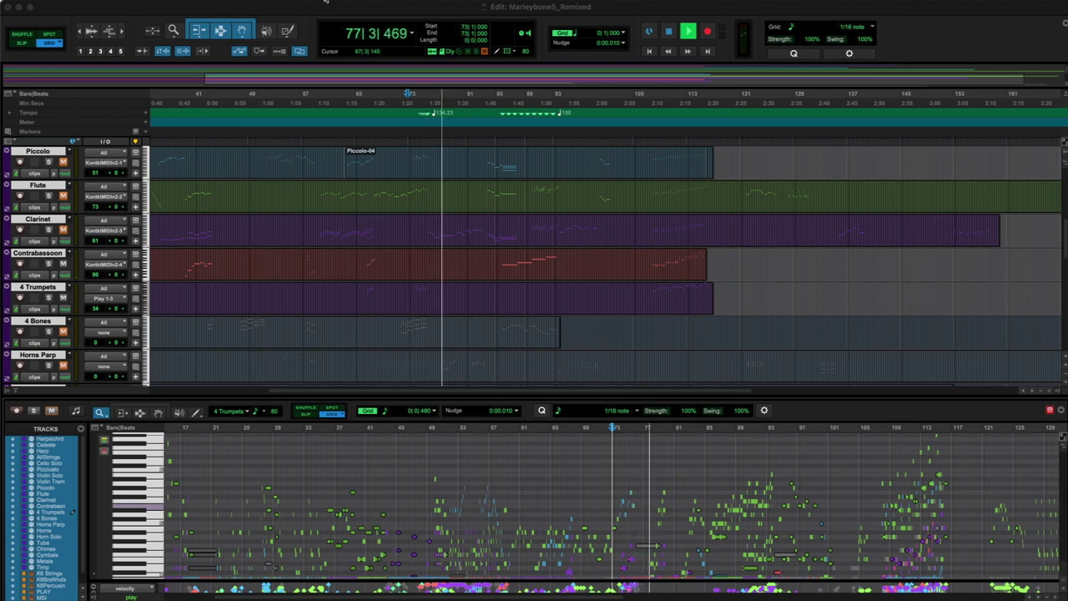
{"action": "left_click", "coordinate": [398, 138]}
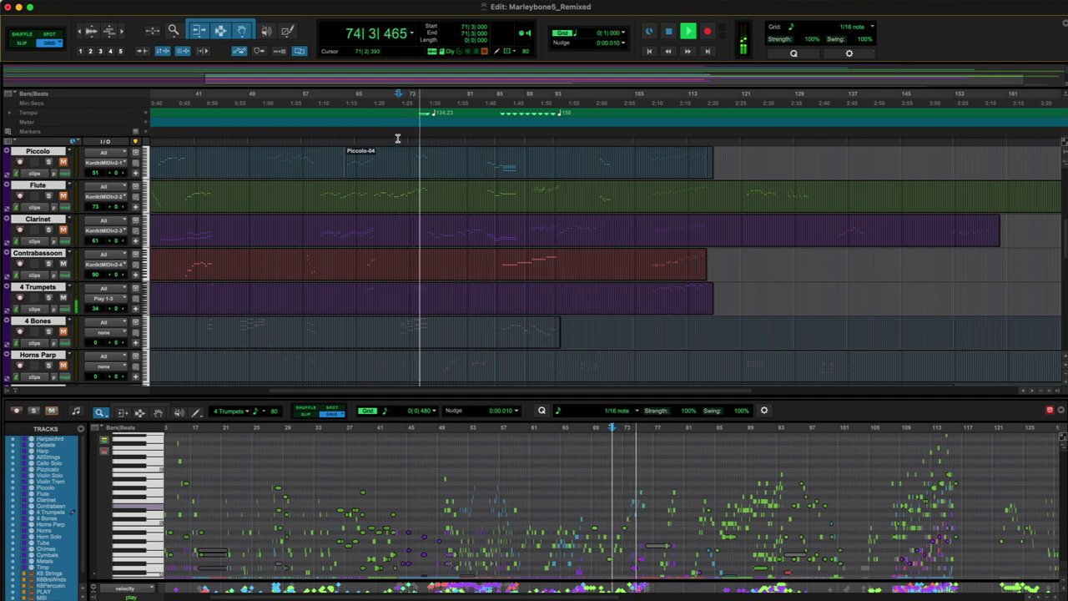
{"action": "key", "text": "space"}
{"action": "scroll", "coordinate": [422, 247], "scroll_direction": "left", "scroll_amount": 10}
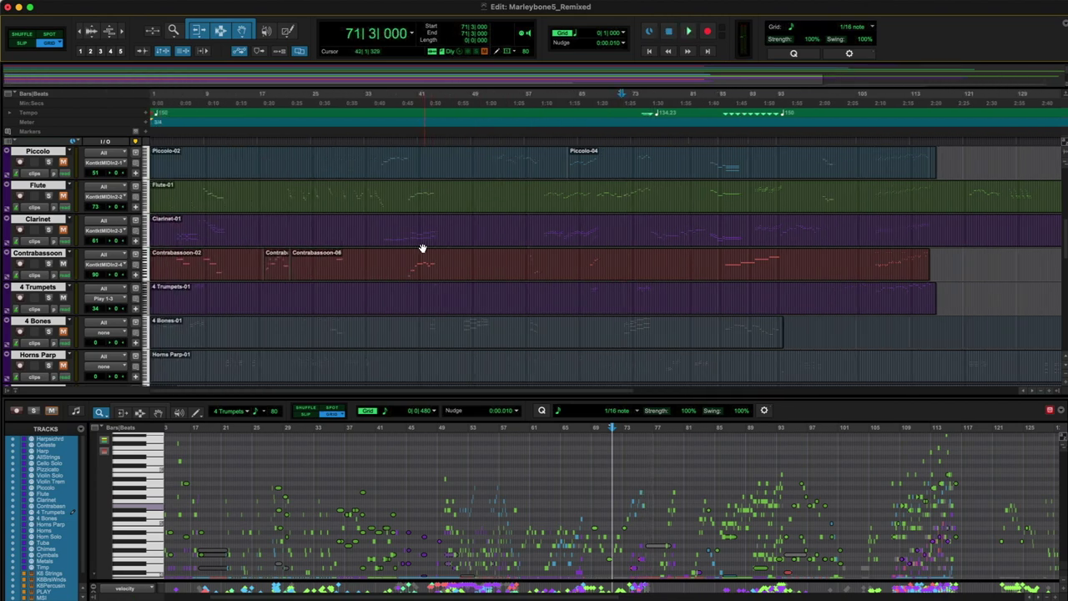
Step: Select the 4 Bones clip and add 4TB KS Master from the 4 Trombones keyswitch folder to Play on MIDI channel 4
{"action": "left_click", "coordinate": [45, 323]}
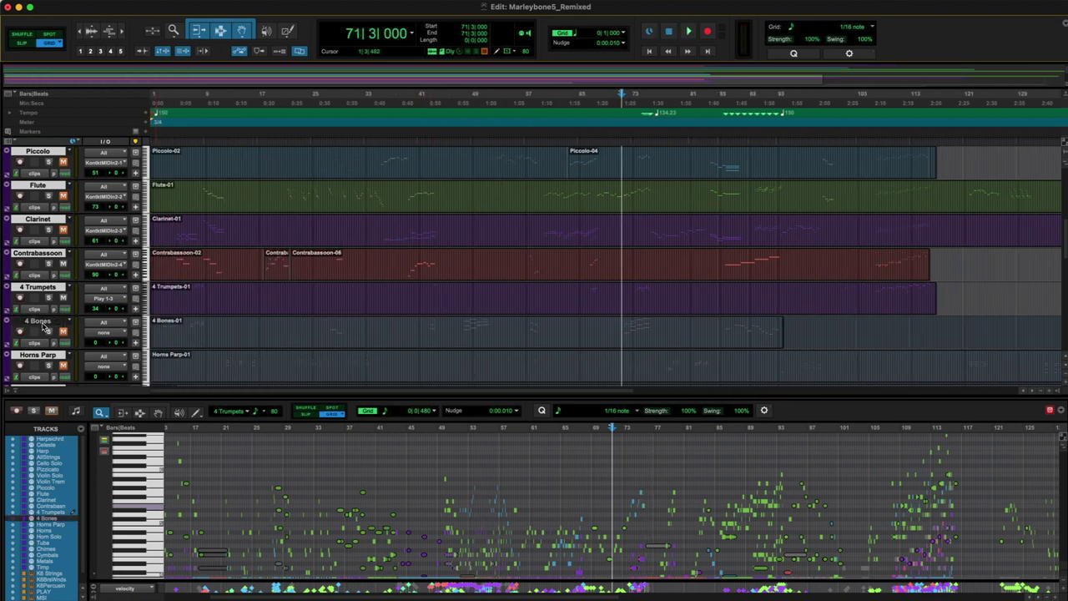
{"action": "left_click", "coordinate": [215, 341]}
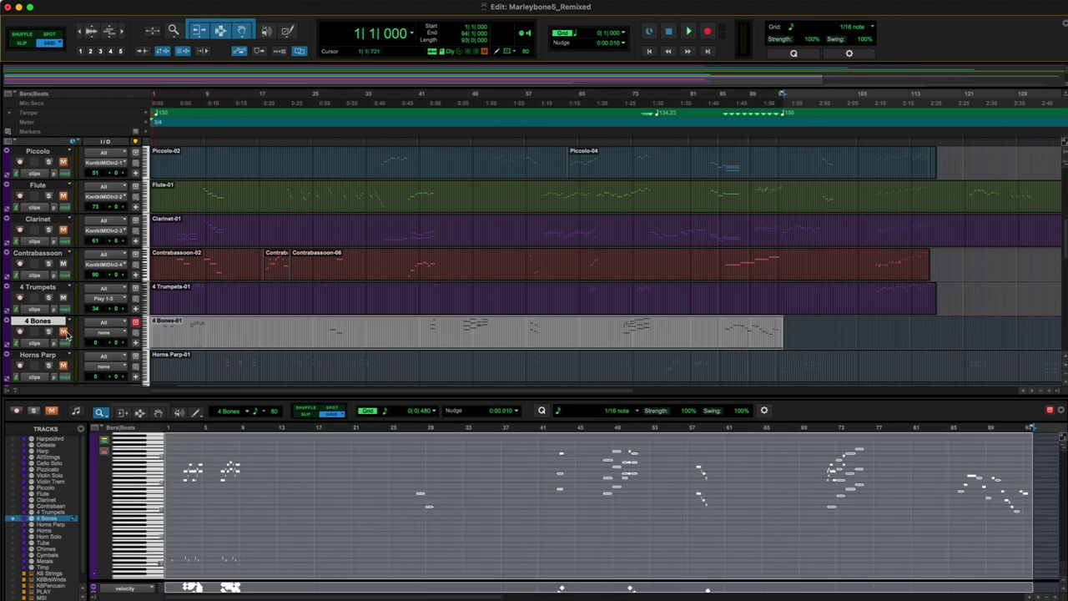
{"action": "left_click", "coordinate": [328, 1]}
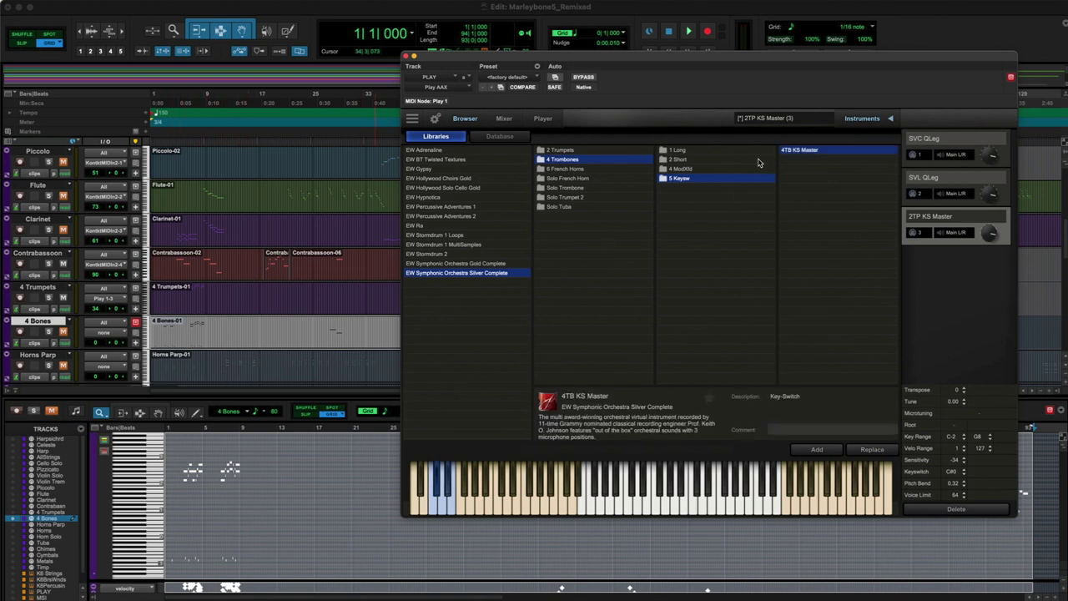
{"action": "left_click", "coordinate": [817, 450]}
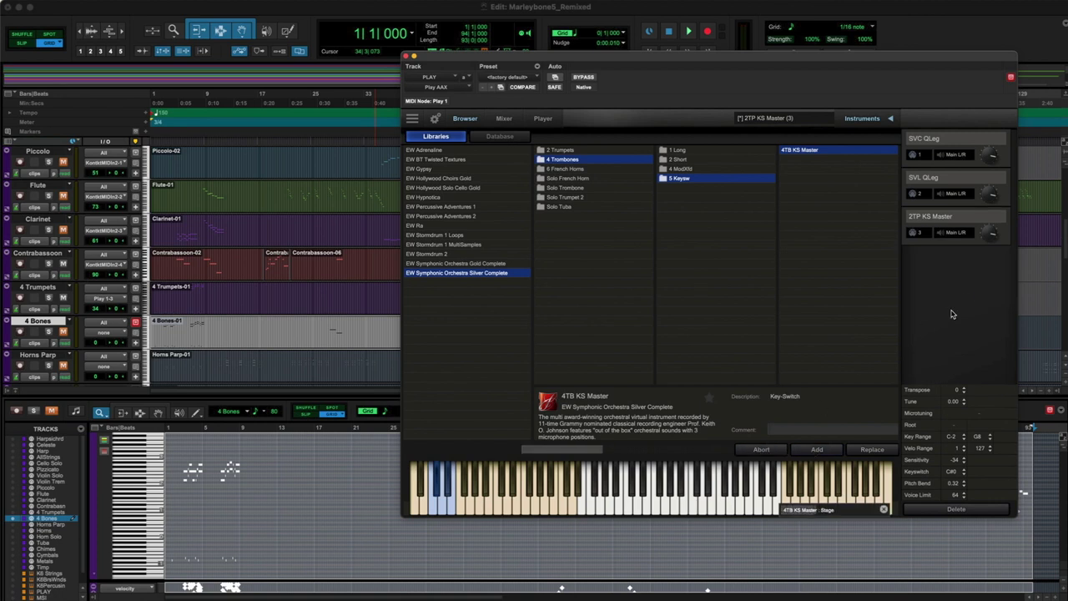
{"action": "left_click", "coordinate": [920, 271]}
{"action": "left_click", "coordinate": [923, 333]}
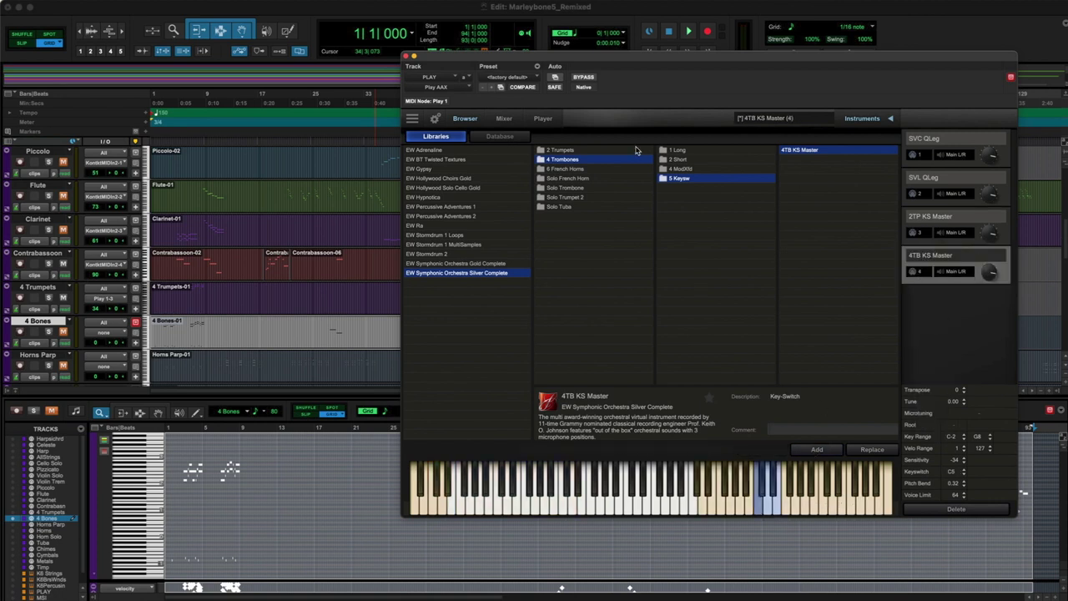
Step: Route the 4 Bones track's MIDI output to Play 1 channel 4
{"action": "left_click", "coordinate": [105, 332]}
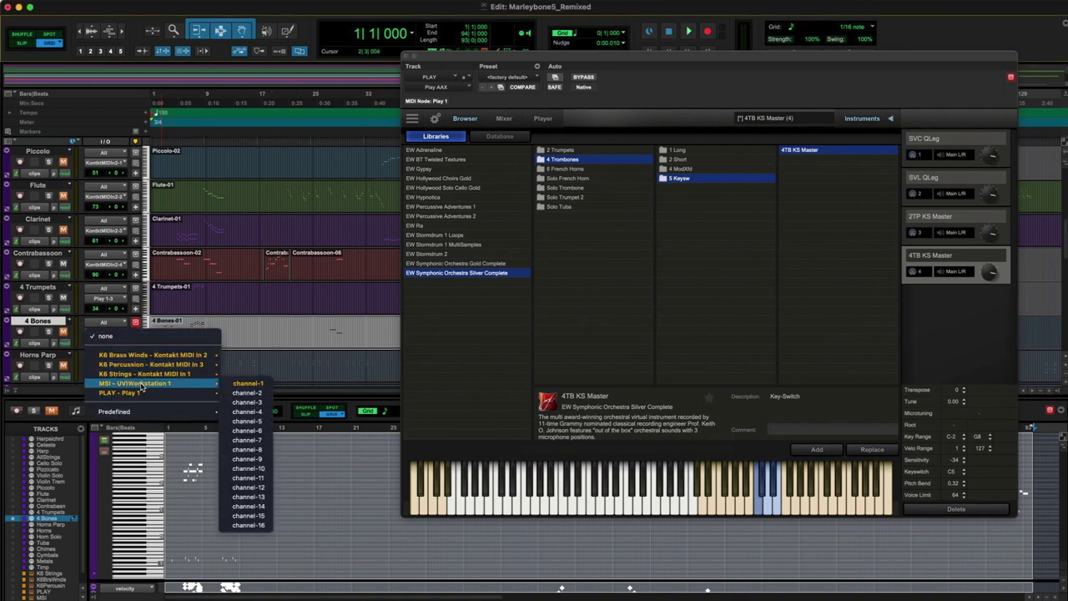
{"action": "mouse_move", "coordinate": [142, 392]}
{"action": "left_click", "coordinate": [247, 422]}
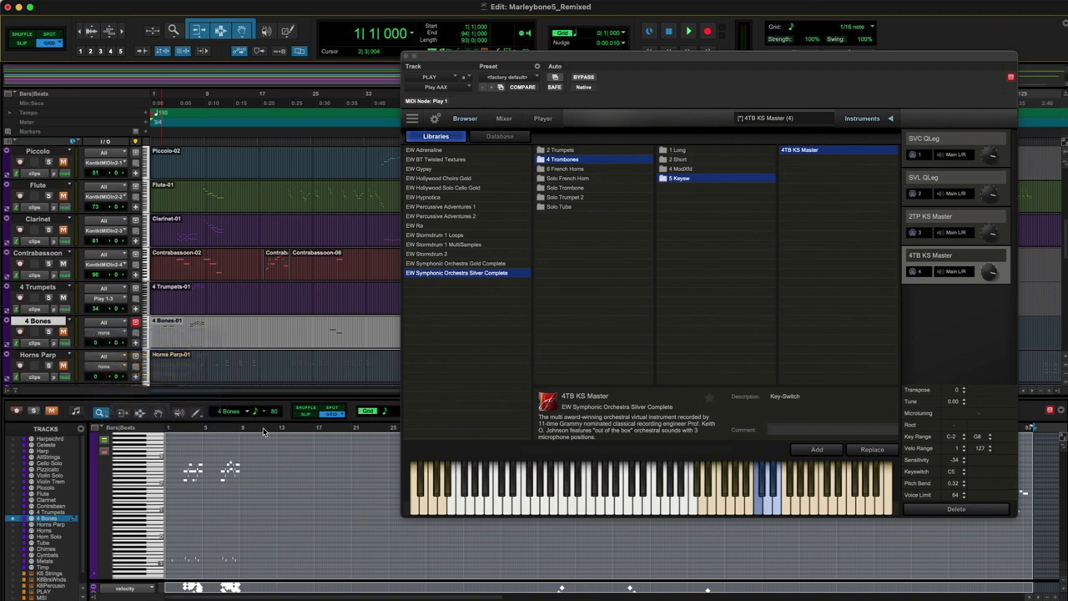
Step: Play back the arrangement from the beginning, close the Play window, and return to the brass tracks
{"action": "key", "text": "space"}
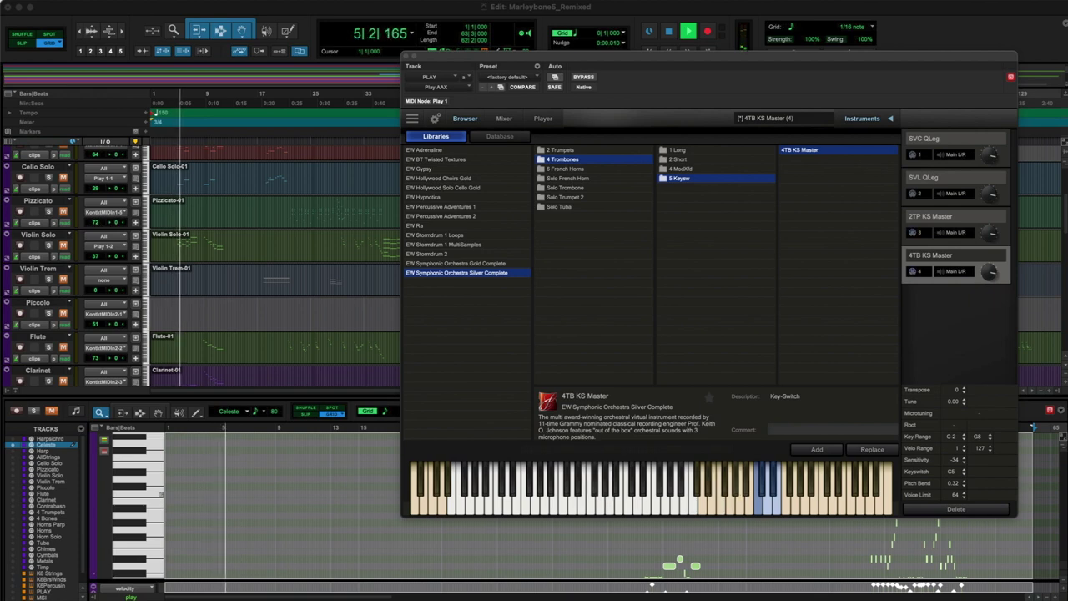
{"action": "left_click", "coordinate": [407, 57]}
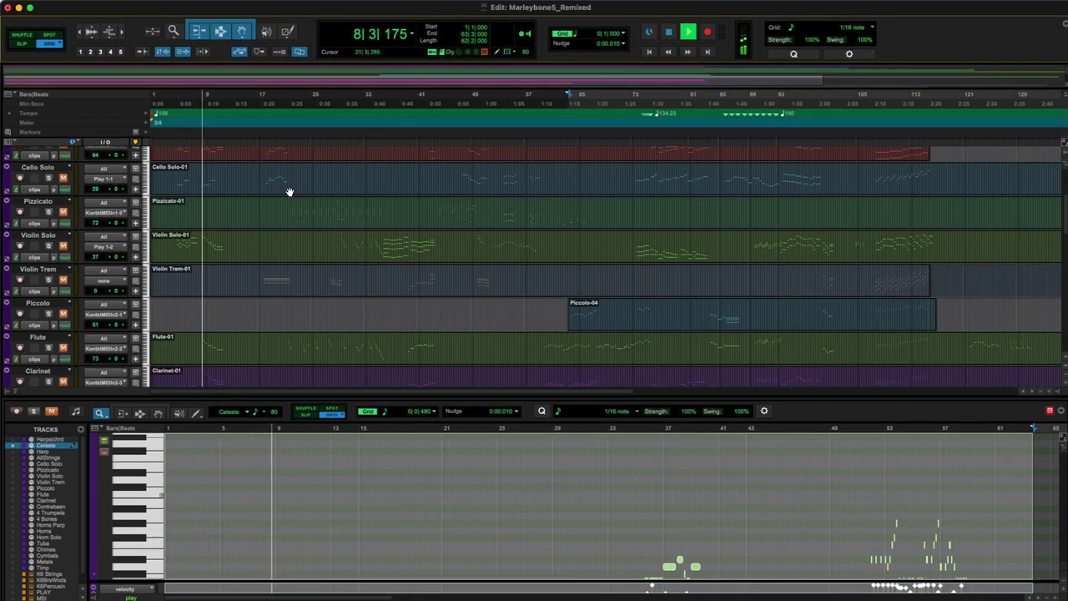
{"action": "right_click", "coordinate": [239, 247]}
{"action": "left_click", "coordinate": [238, 246]}
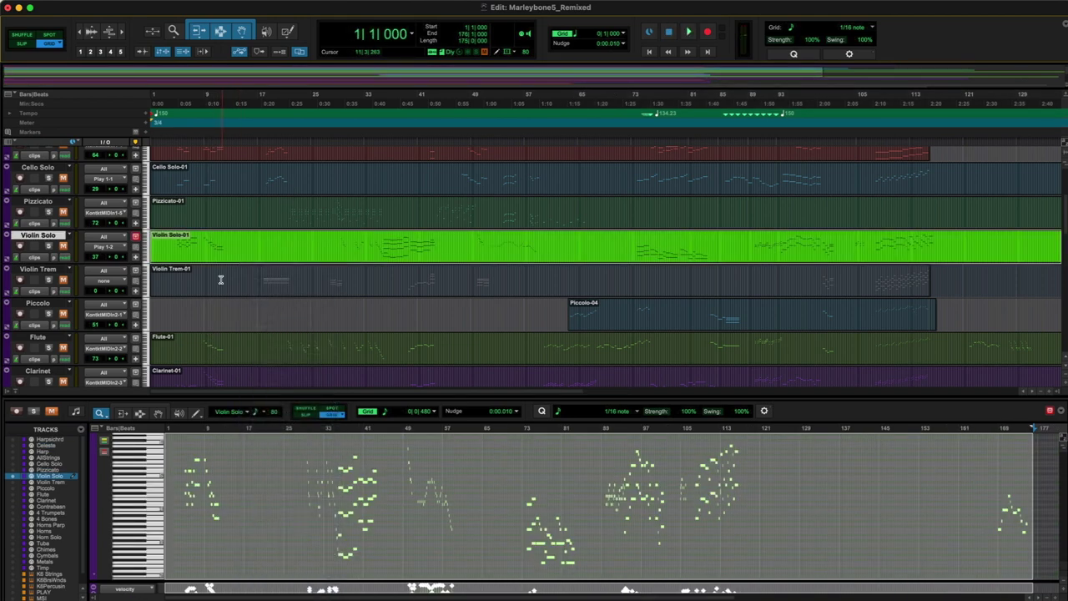
{"action": "scroll", "coordinate": [223, 273], "scroll_direction": "down", "scroll_amount": 1}
{"action": "scroll", "coordinate": [223, 273], "scroll_direction": "down", "scroll_amount": 10}
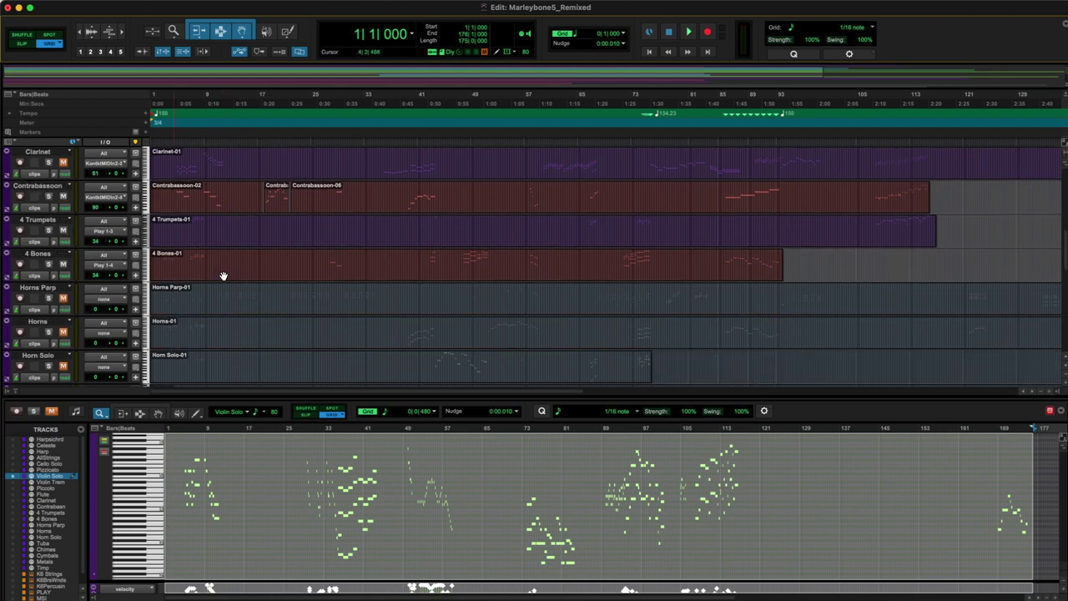
Step: Select the Horns Parp track and load 04 Two Horns Ensemble Articulations from CineBrass Core into the K6 Brass Winds Kontakt
{"action": "left_click", "coordinate": [38, 253]}
{"action": "left_click", "coordinate": [39, 288]}
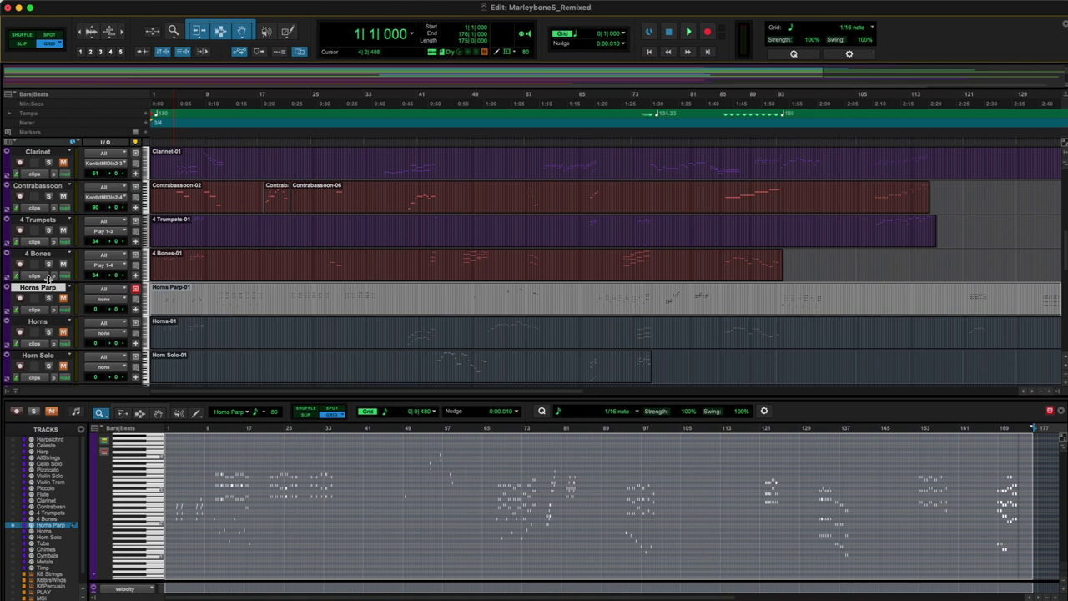
{"action": "left_click", "coordinate": [102, 302]}
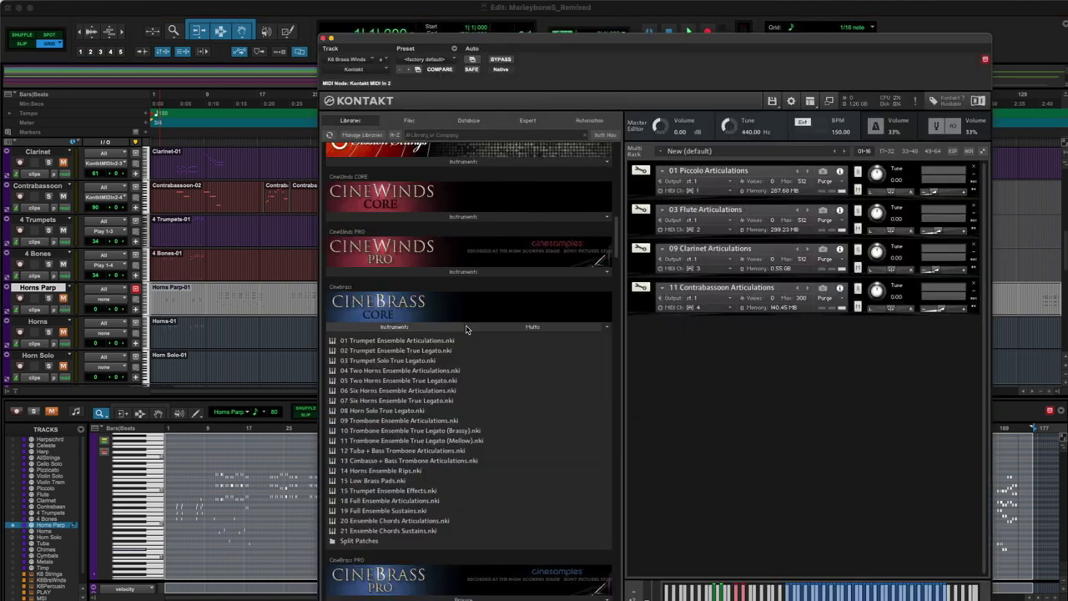
{"action": "scroll", "coordinate": [465, 331], "scroll_direction": "up", "scroll_amount": 5}
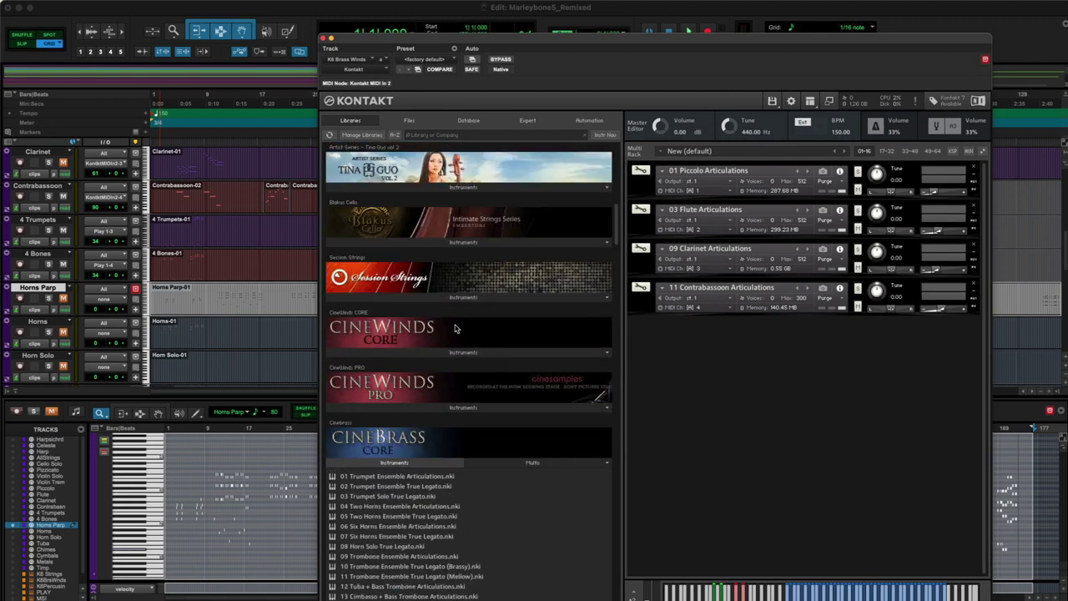
{"action": "scroll", "coordinate": [454, 328], "scroll_direction": "down", "scroll_amount": 4}
{"action": "scroll", "coordinate": [455, 328], "scroll_direction": "down", "scroll_amount": 3}
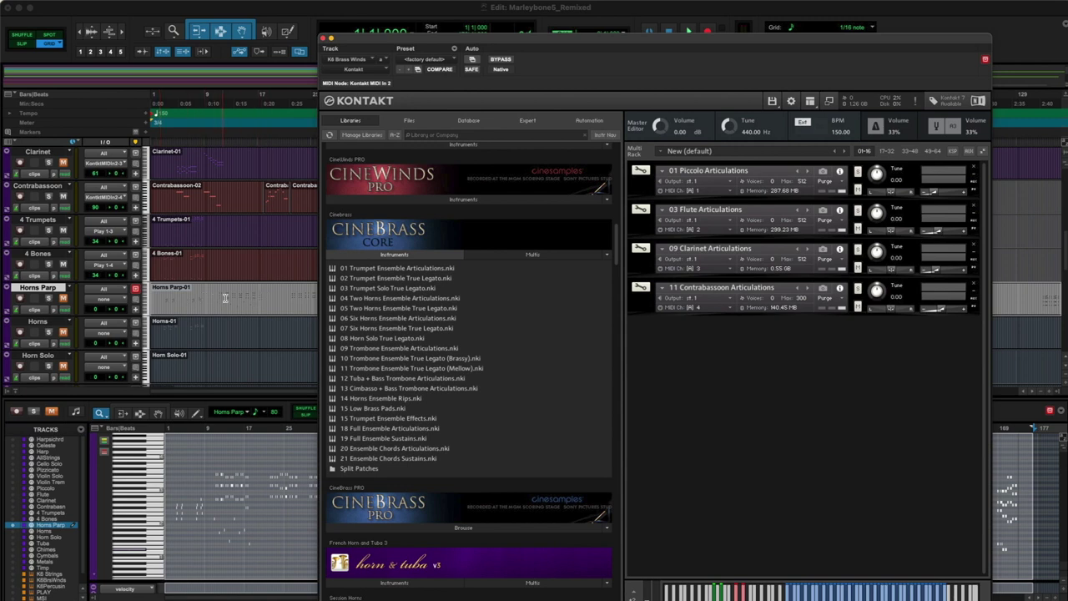
{"action": "double_click", "coordinate": [400, 298]}
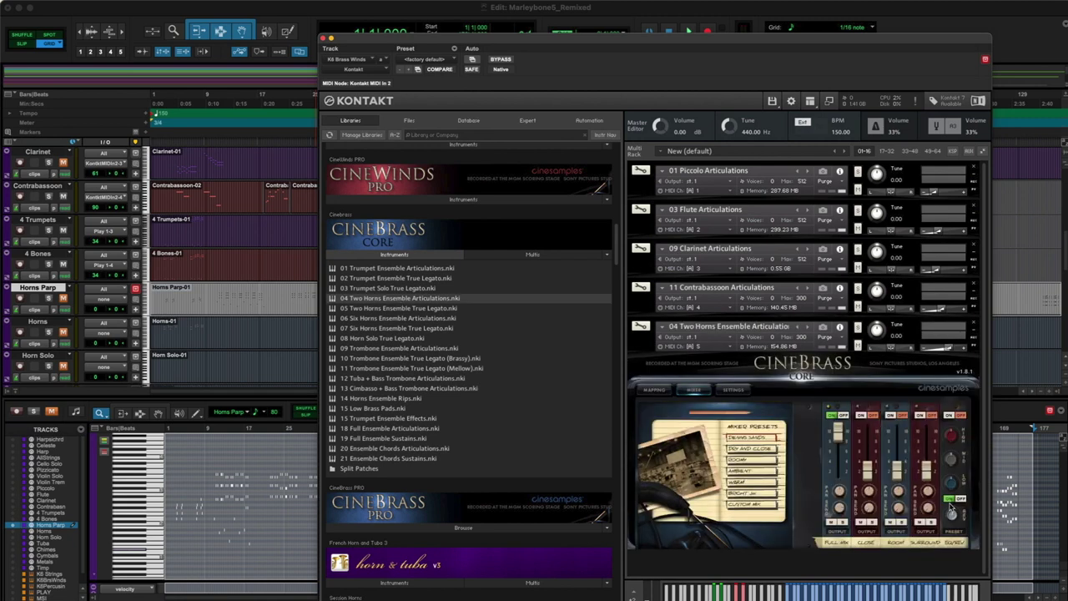
Step: Configure the Two Horns patch with reverb off, Poly legato and a higher legato speed, and close the Kontakt window
{"action": "left_click", "coordinate": [959, 499]}
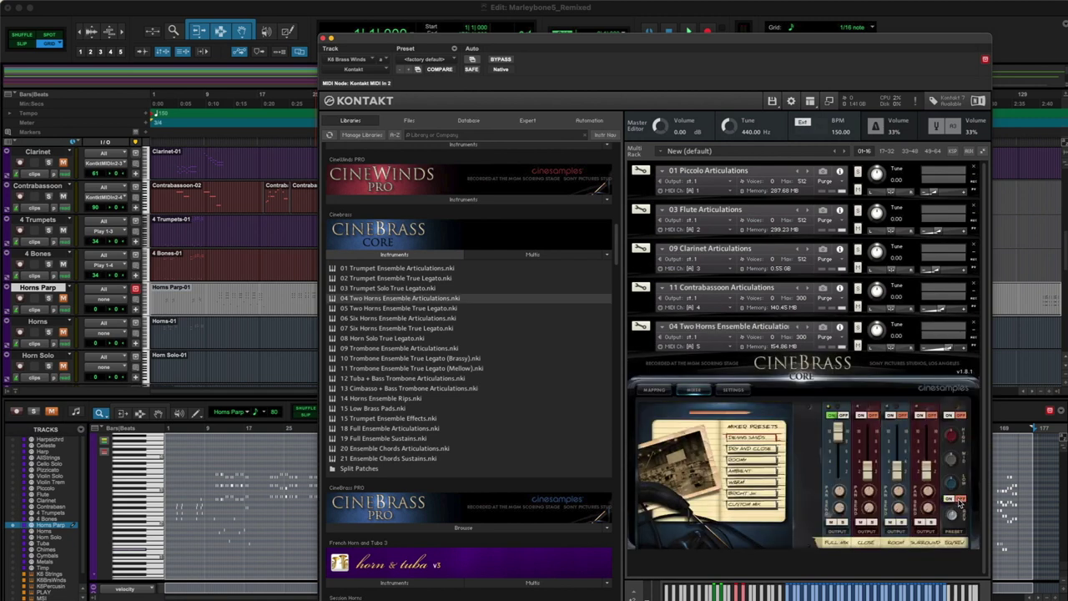
{"action": "left_click", "coordinate": [737, 389]}
{"action": "left_click", "coordinate": [679, 423]}
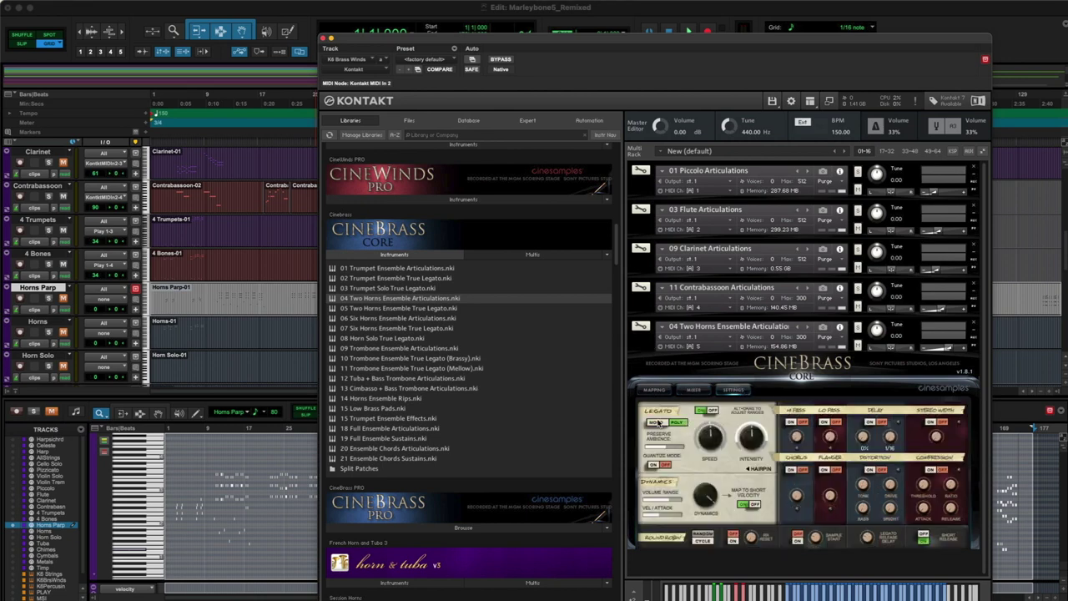
{"action": "left_click_drag", "start_coordinate": [707, 436], "coordinate": [708, 364]}
{"action": "left_click", "coordinate": [635, 349]}
{"action": "left_click", "coordinate": [330, 38]}
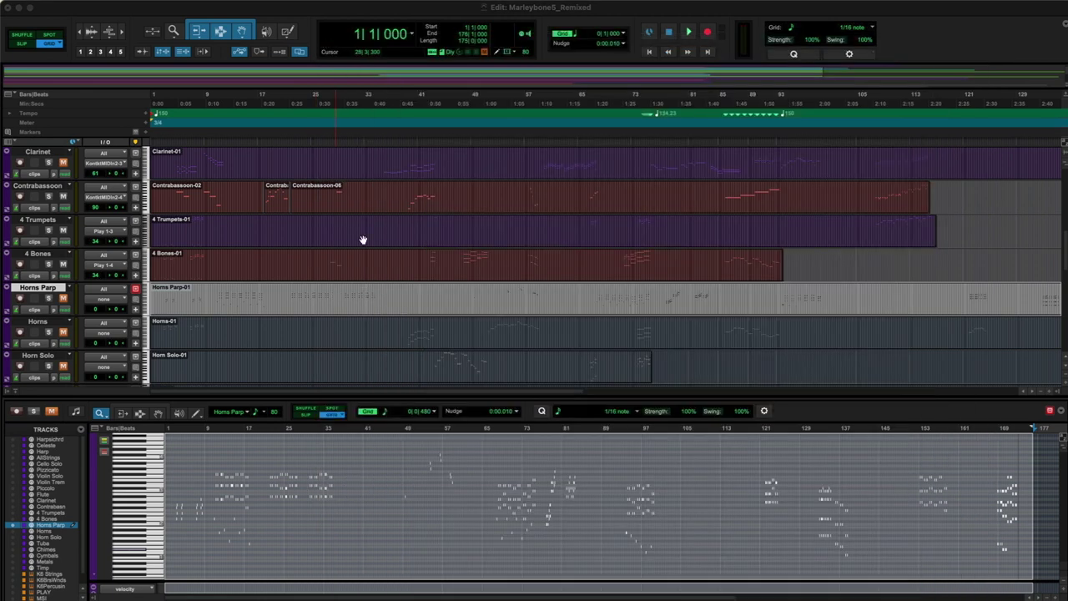
Step: Route the Horns Parp track's MIDI output to K6 Brass Winds Kontakt channel 5
{"action": "left_click", "coordinate": [167, 143]}
{"action": "left_click", "coordinate": [104, 298]}
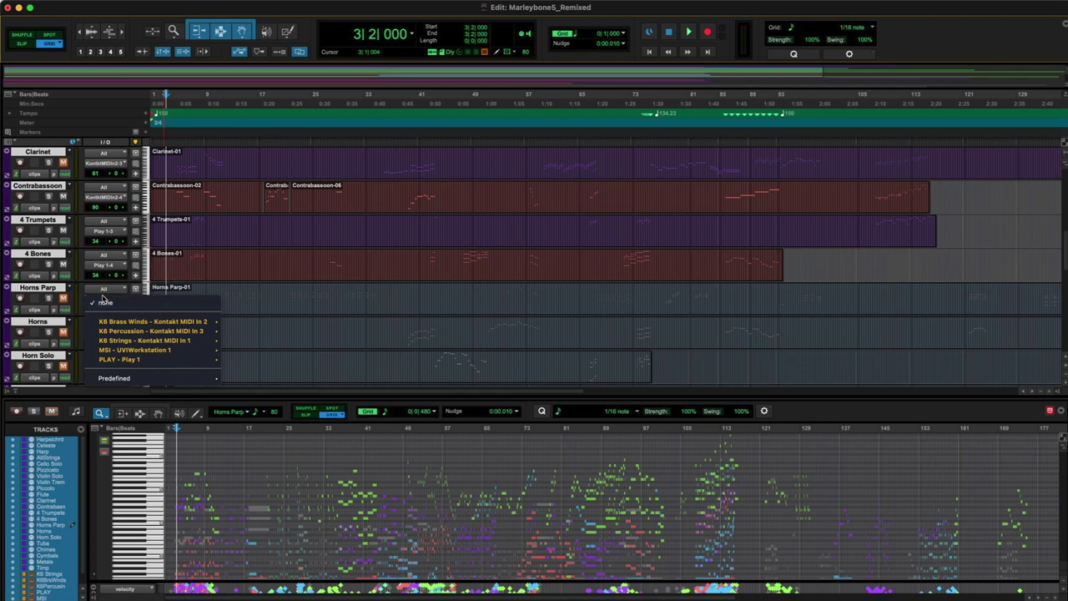
{"action": "mouse_move", "coordinate": [192, 322]}
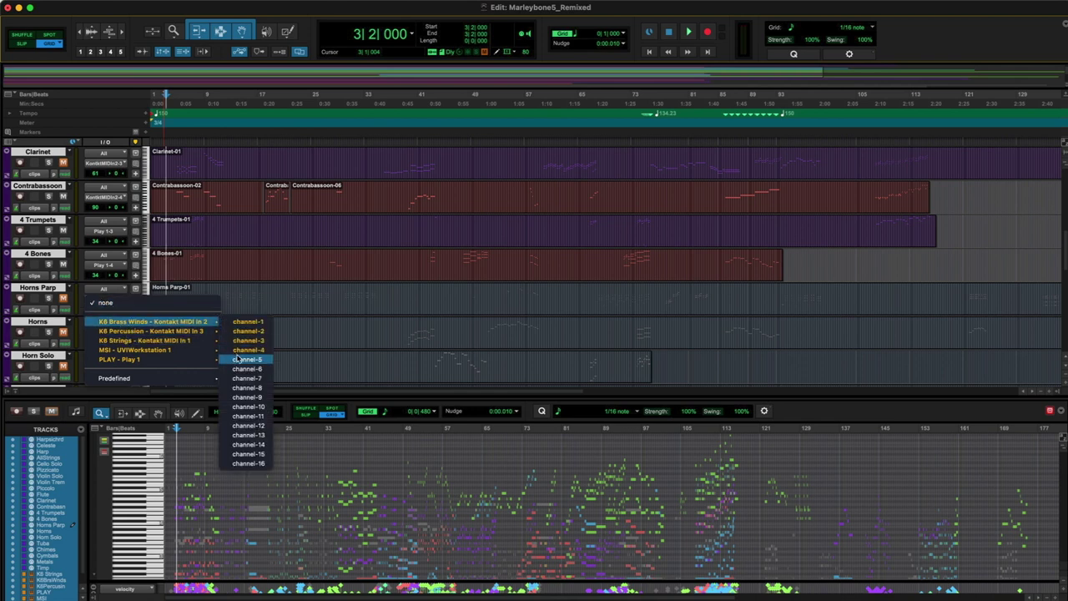
{"action": "left_click", "coordinate": [238, 359]}
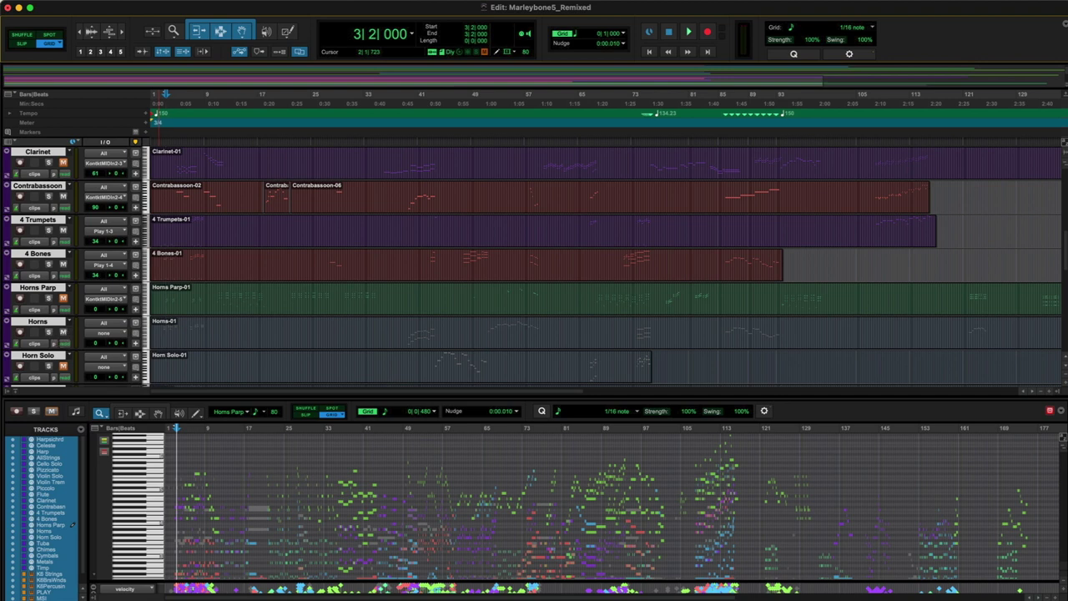
Step: Play back the Horns Parp part from bar 3 to audition the Two Horns patch
{"action": "left_click", "coordinate": [99, 343]}
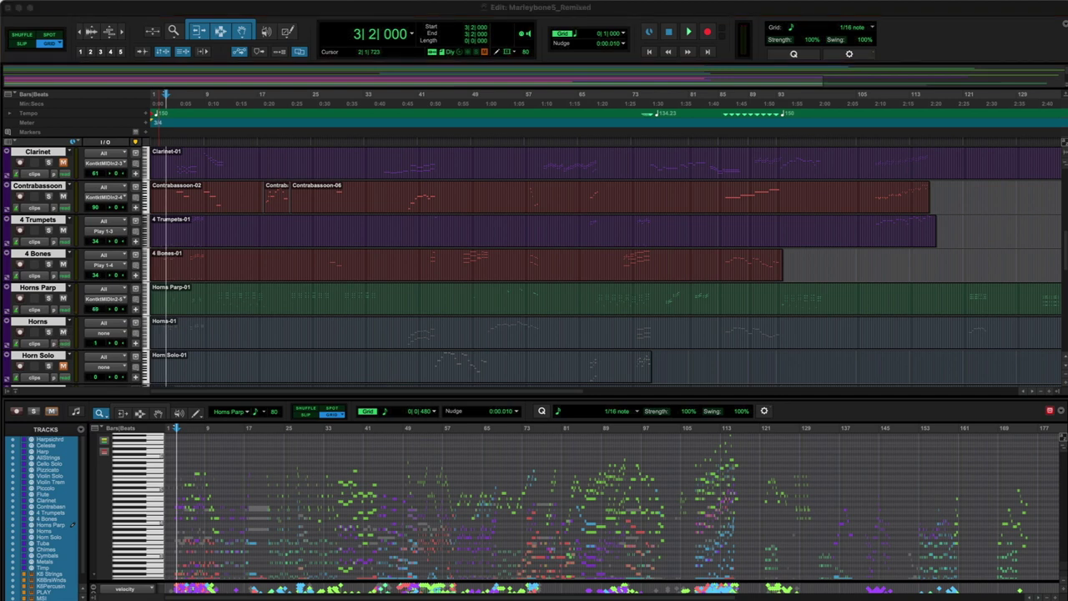
{"action": "key", "text": "space"}
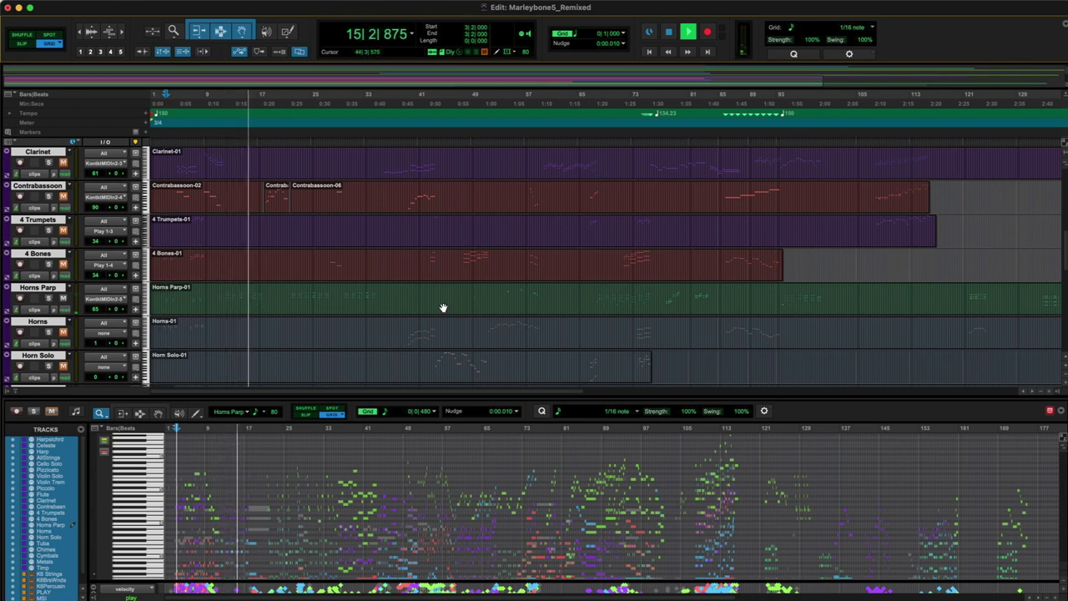
{"action": "key", "text": "space"}
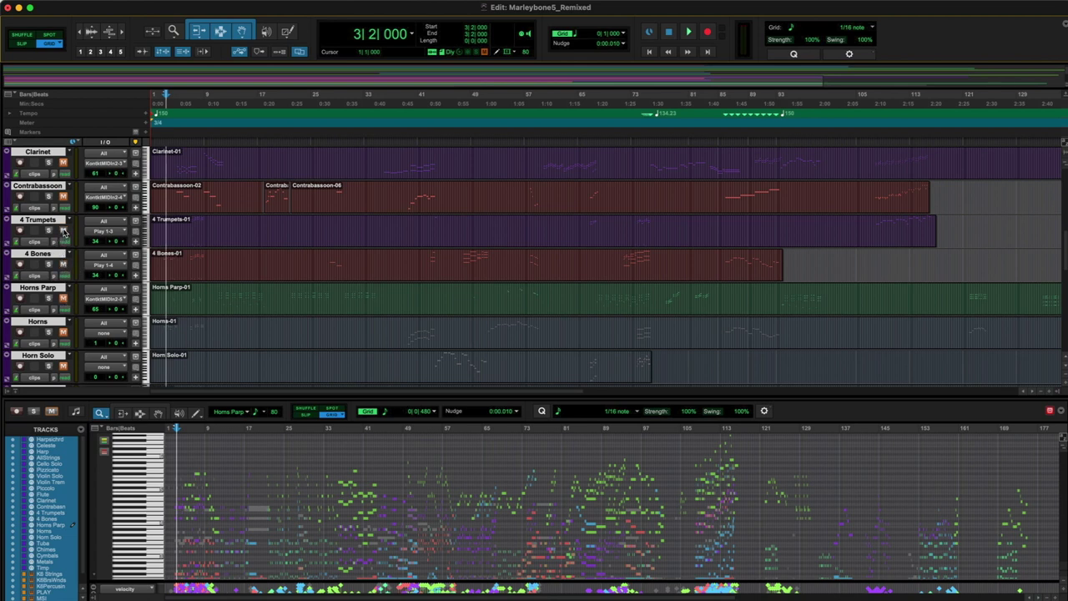
Step: Play back the opening brass phrase from bar 3 with the 4 Trumpets, 4 Bones and Horns Parp tracks together
{"action": "left_click", "coordinate": [159, 149]}
{"action": "key", "text": "space"}
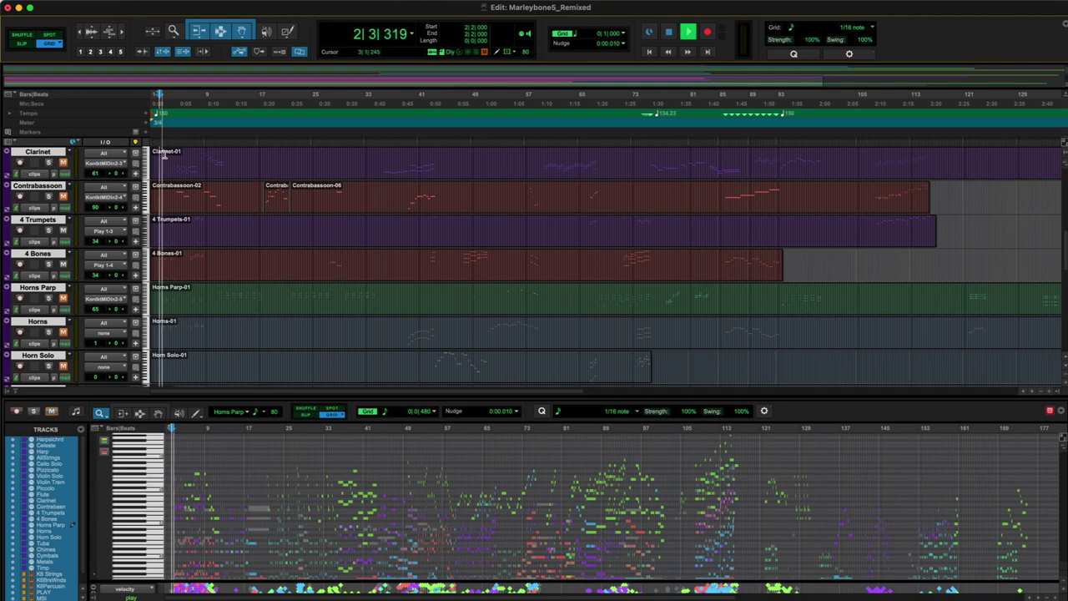
{"action": "left_click", "coordinate": [120, 33]}
{"action": "key", "text": "space"}
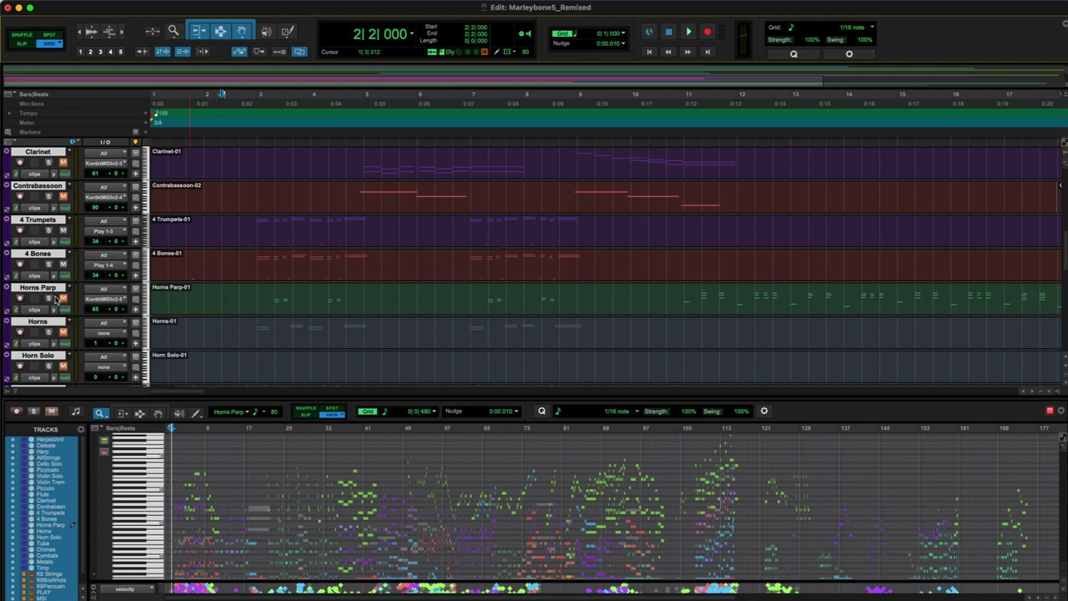
{"action": "left_click", "coordinate": [252, 142]}
{"action": "key", "text": "space"}
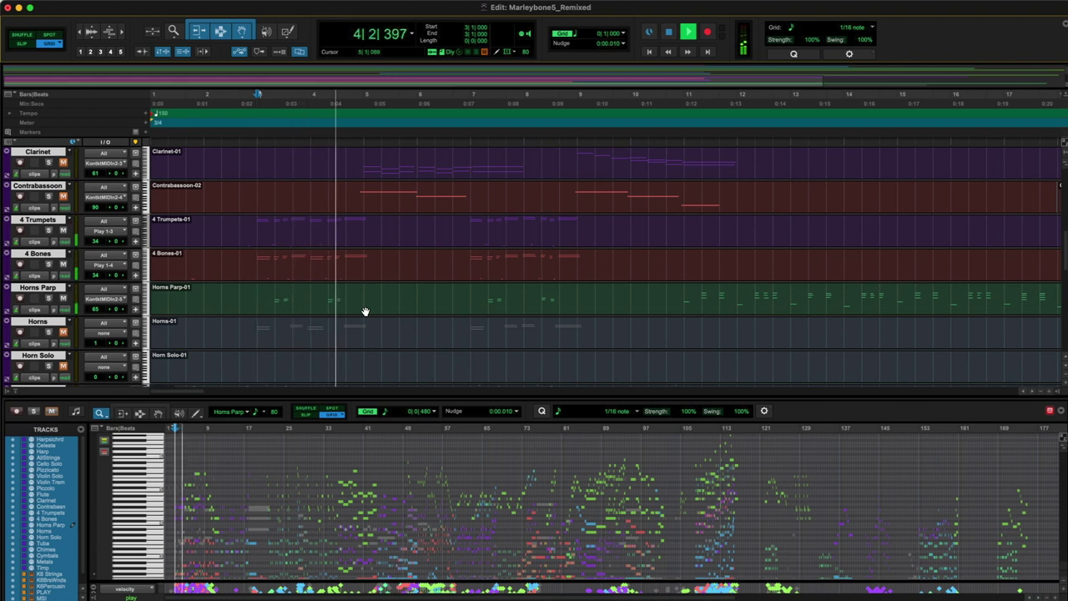
{"action": "key", "text": "space"}
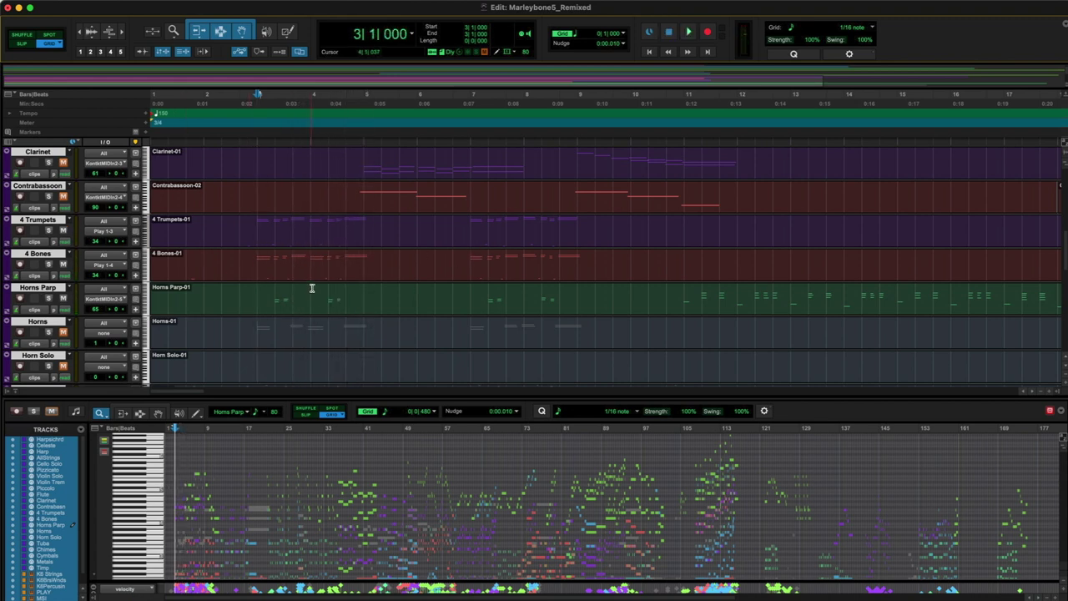
Step: Select the Horns Parp track and load 3 Brass Ensemble Short Notes from Symphobia's brass section into the K6 Brass Winds Kontakt
{"action": "left_click", "coordinate": [36, 288], "text": "super"}
{"action": "left_click", "coordinate": [36, 288]}
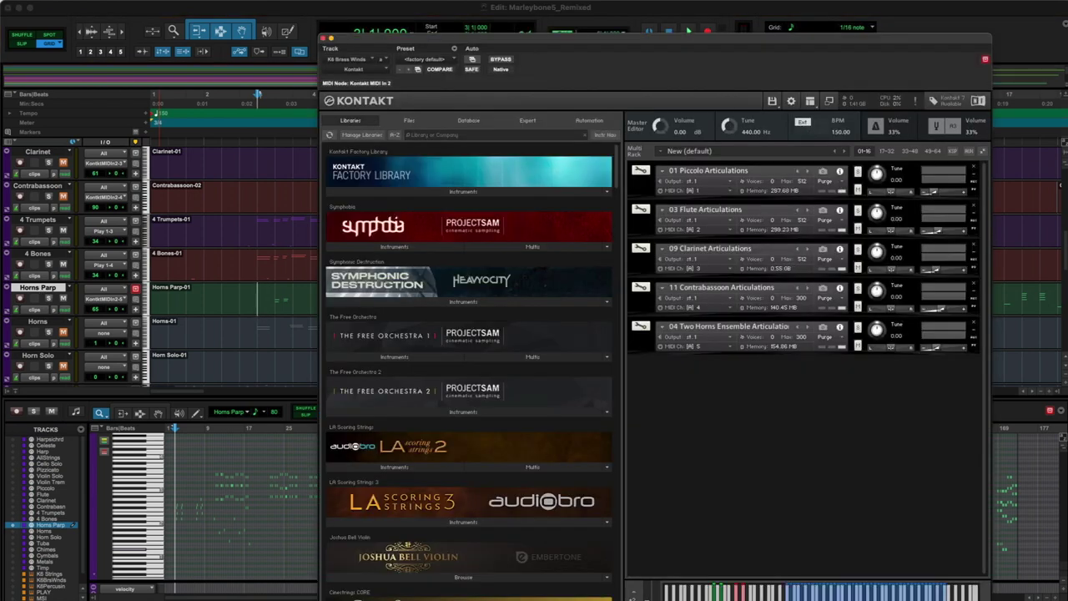
{"action": "left_click", "coordinate": [415, 249]}
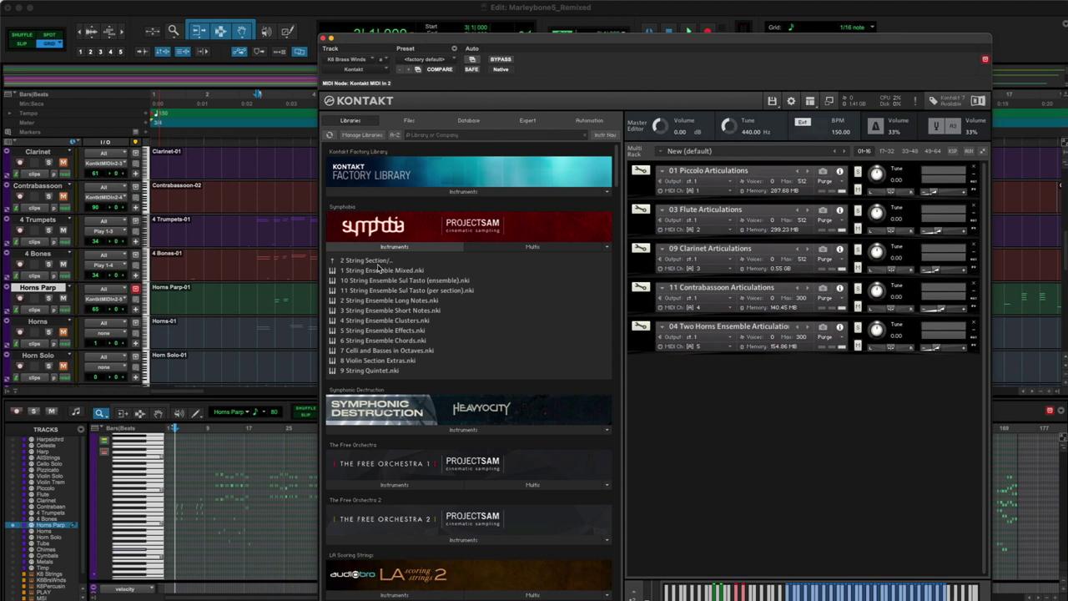
{"action": "left_click", "coordinate": [378, 266]}
{"action": "left_click", "coordinate": [367, 281]}
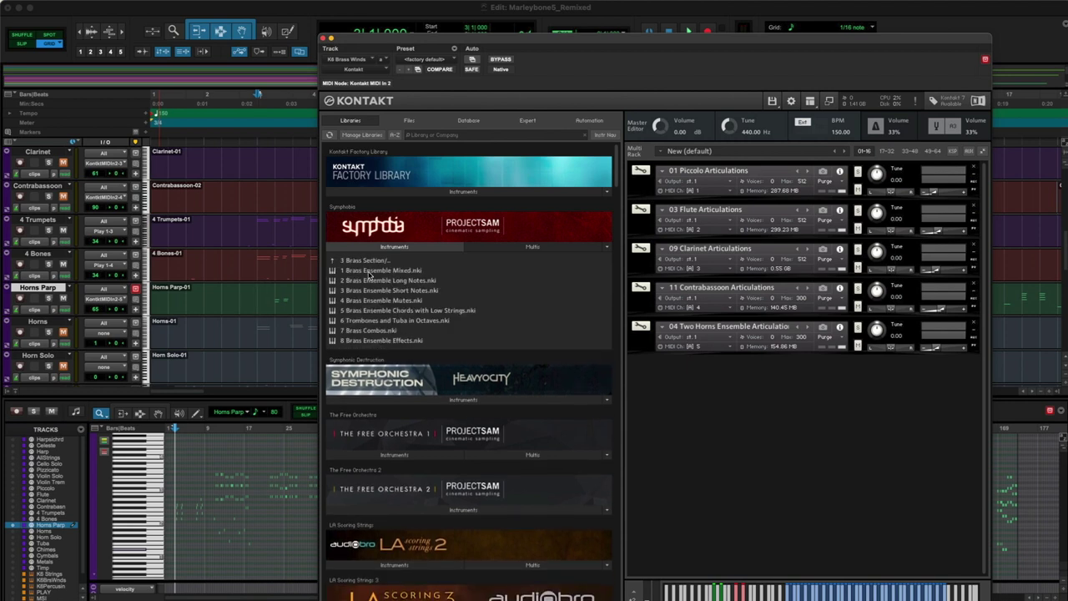
{"action": "left_click", "coordinate": [374, 292]}
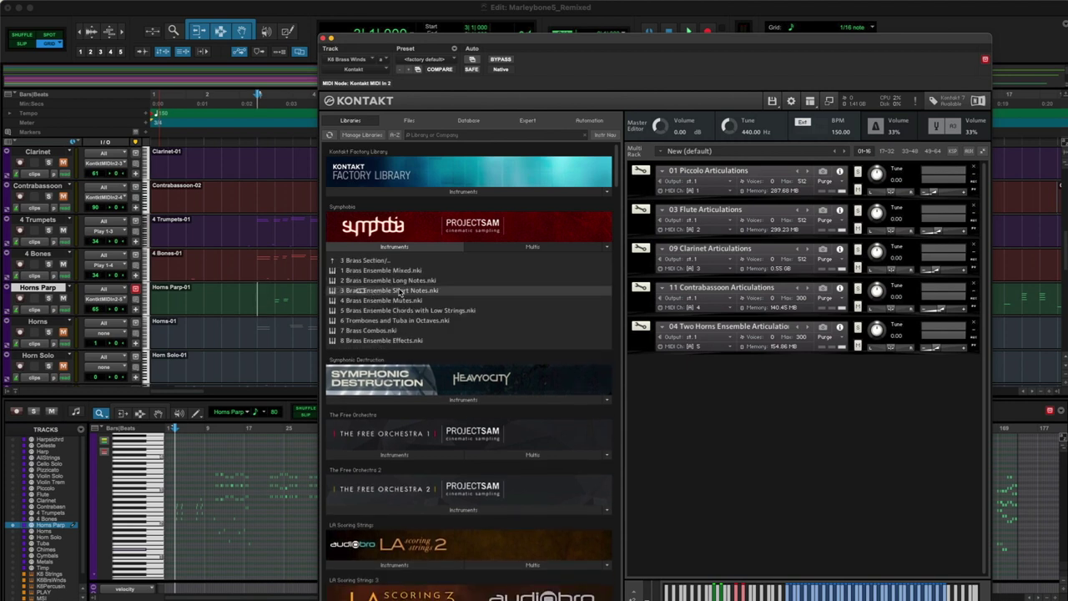
{"action": "left_click_drag", "start_coordinate": [705, 339], "coordinate": [728, 398]}
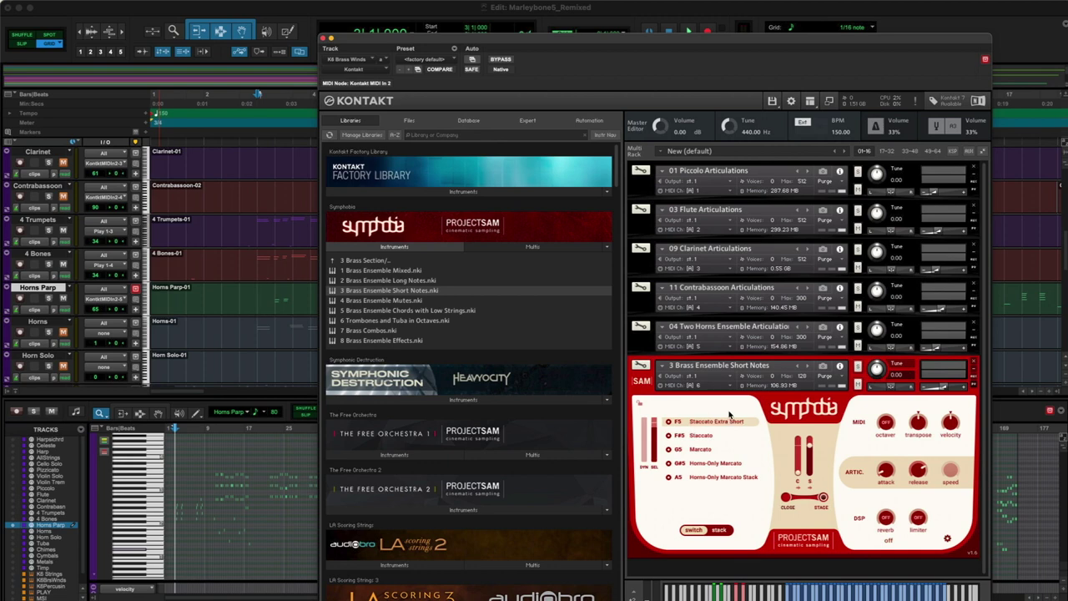
Step: Route the Horns Parp track's MIDI output to K6 Brass Winds Kontakt channel 6
{"action": "left_click", "coordinate": [108, 305]}
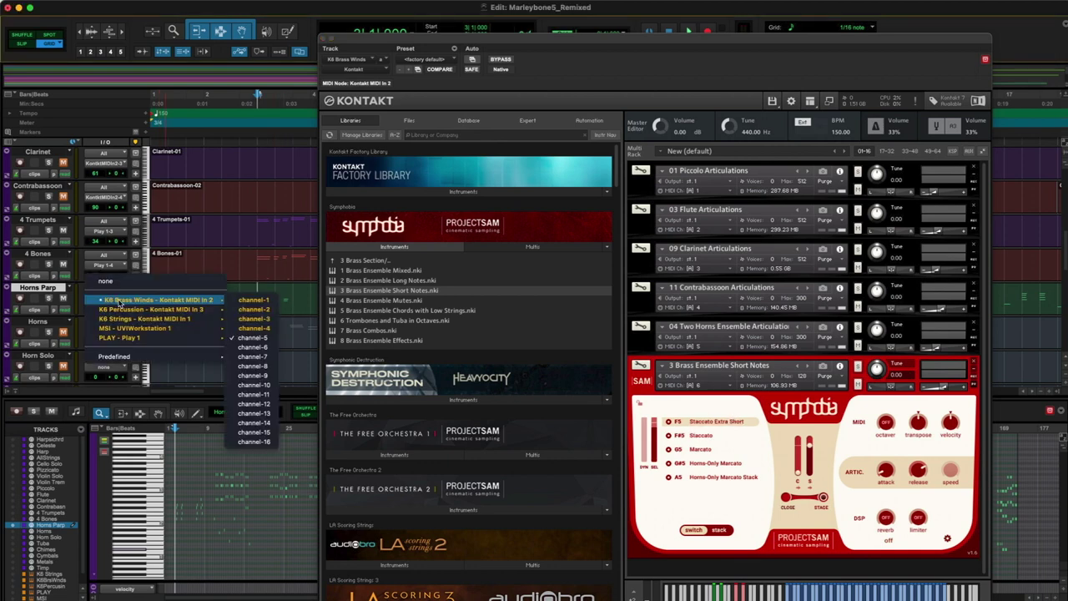
{"action": "mouse_move", "coordinate": [224, 310]}
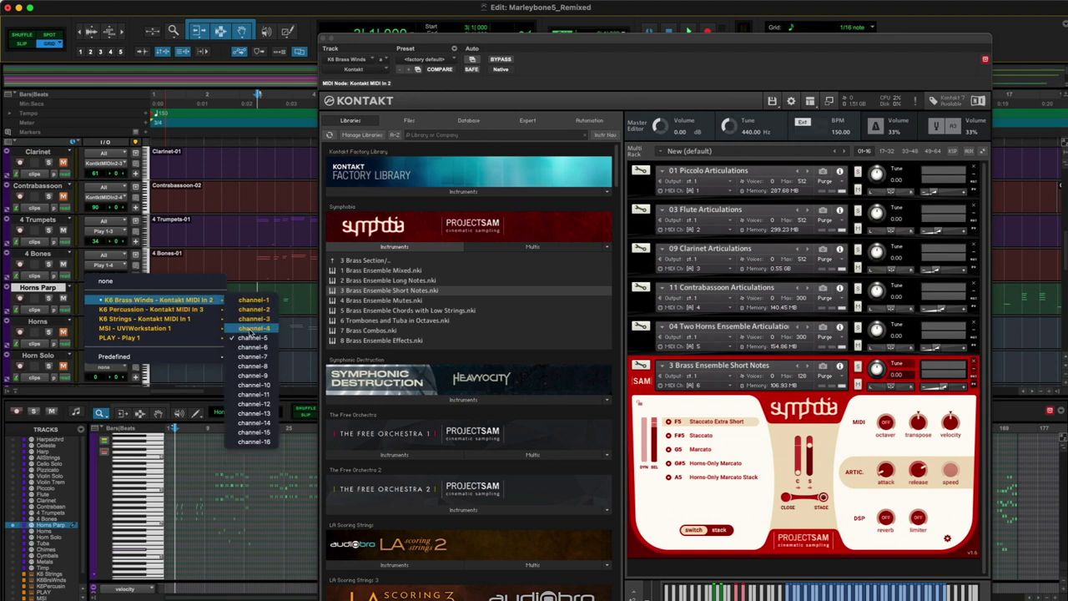
{"action": "left_click", "coordinate": [252, 355]}
Step: Unmute the Horns Parp track and play it from bar 3, moving the Kontakt window aside to follow the tracks
{"action": "key", "text": "space"}
{"action": "left_click", "coordinate": [64, 298]}
{"action": "left_click", "coordinate": [257, 139]}
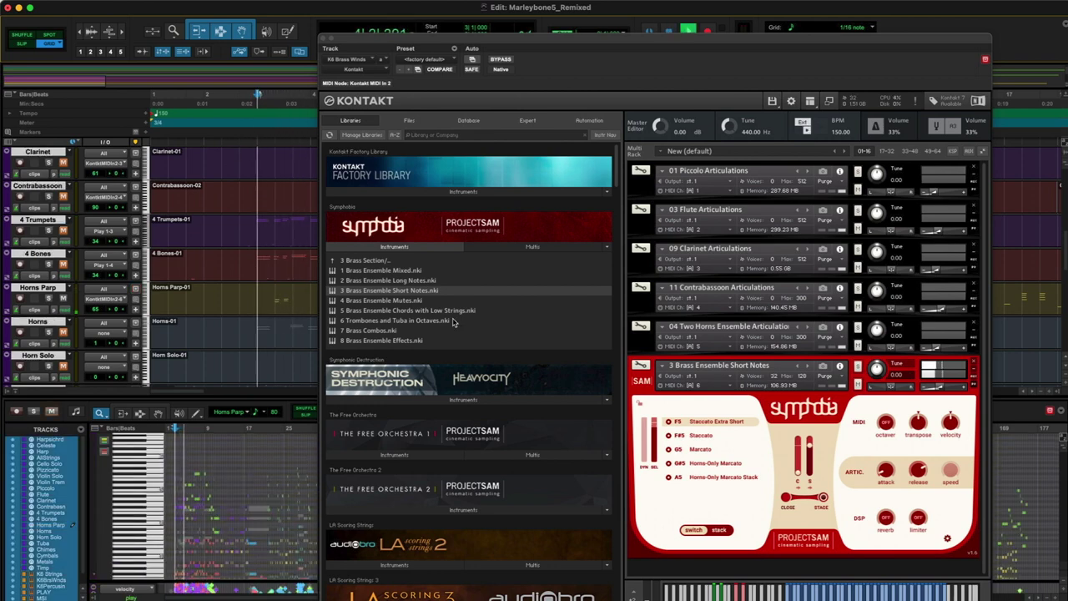
{"action": "left_click", "coordinate": [641, 380]}
{"action": "left_click_drag", "start_coordinate": [349, 44], "coordinate": [735, 53]}
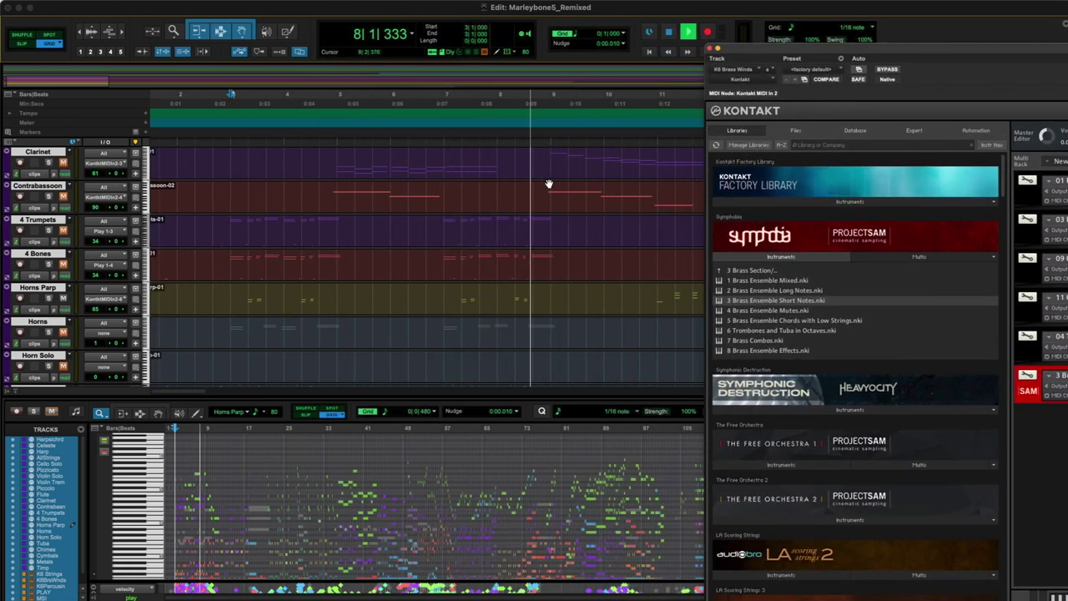
{"action": "scroll", "coordinate": [548, 183], "scroll_direction": "right", "scroll_amount": 6}
{"action": "key", "text": "space"}
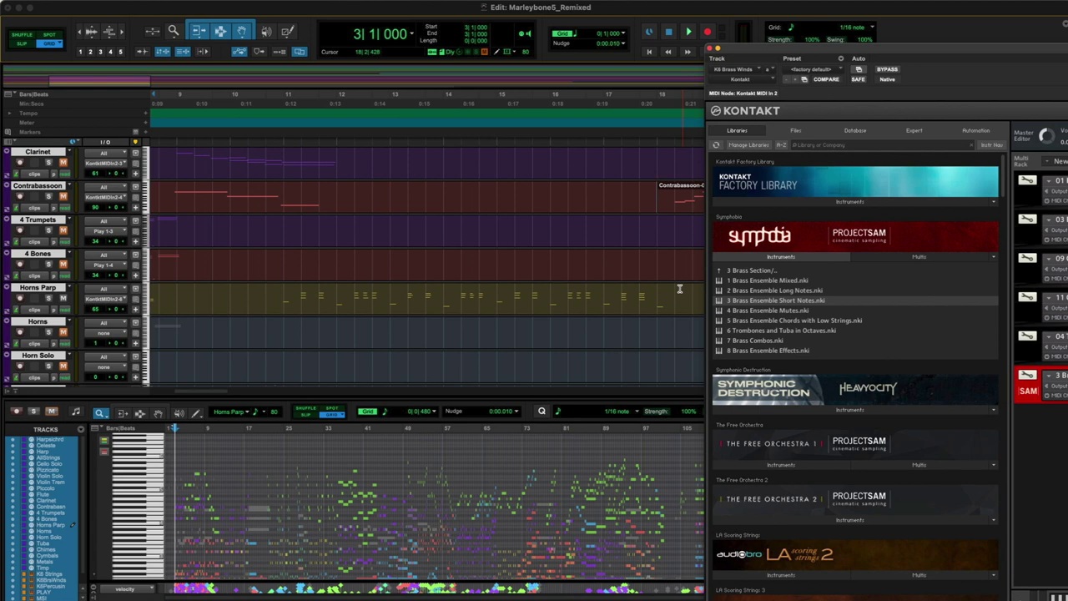
Step: Play back the repeated Horns Parp notes from bar 10
{"action": "left_click", "coordinate": [268, 145]}
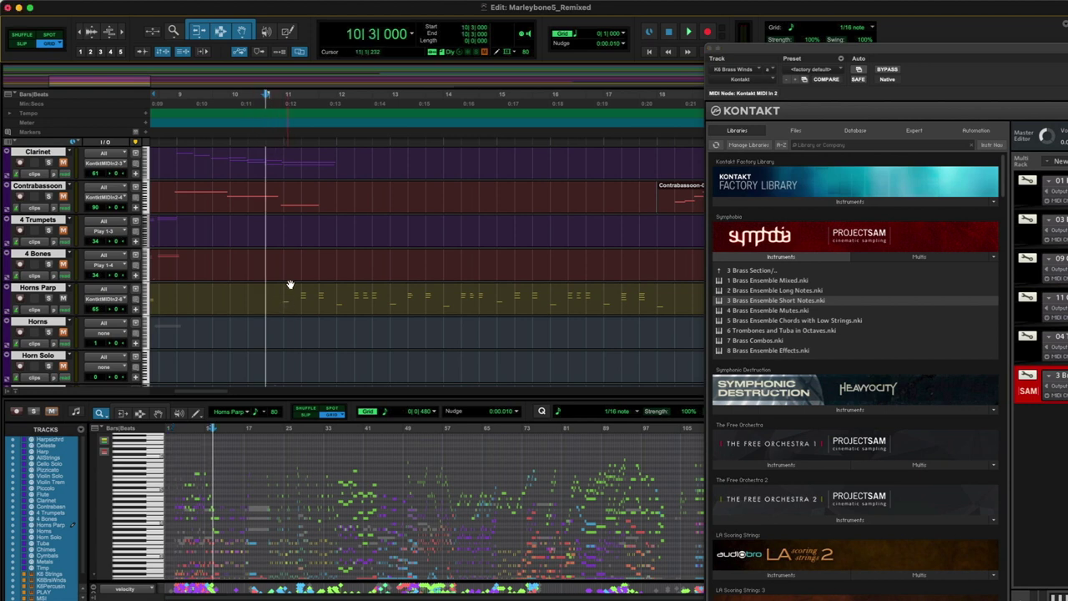
{"action": "key", "text": "space"}
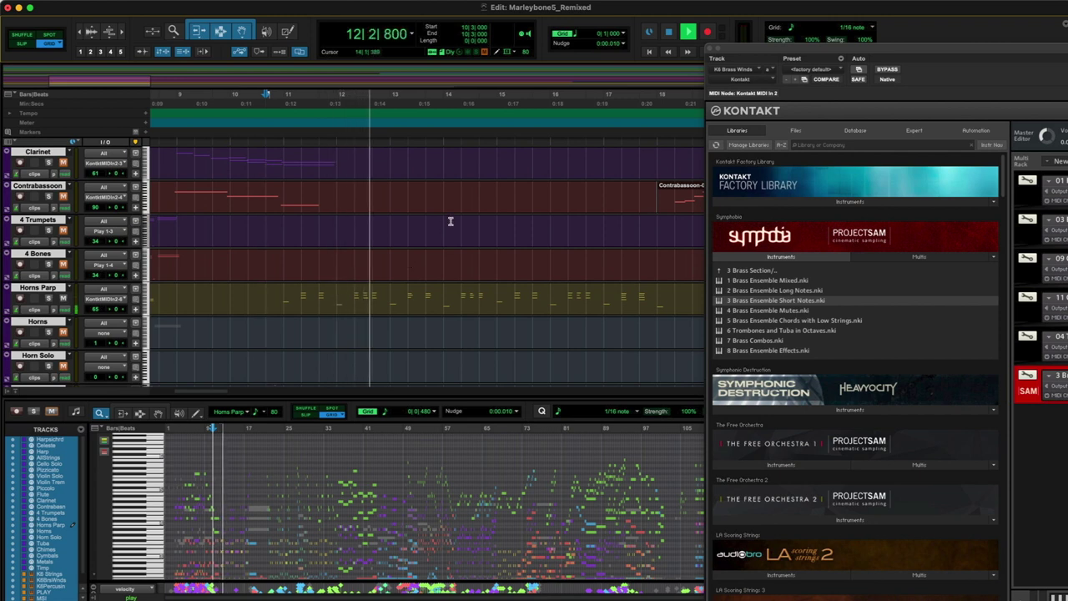
{"action": "key", "text": "space"}
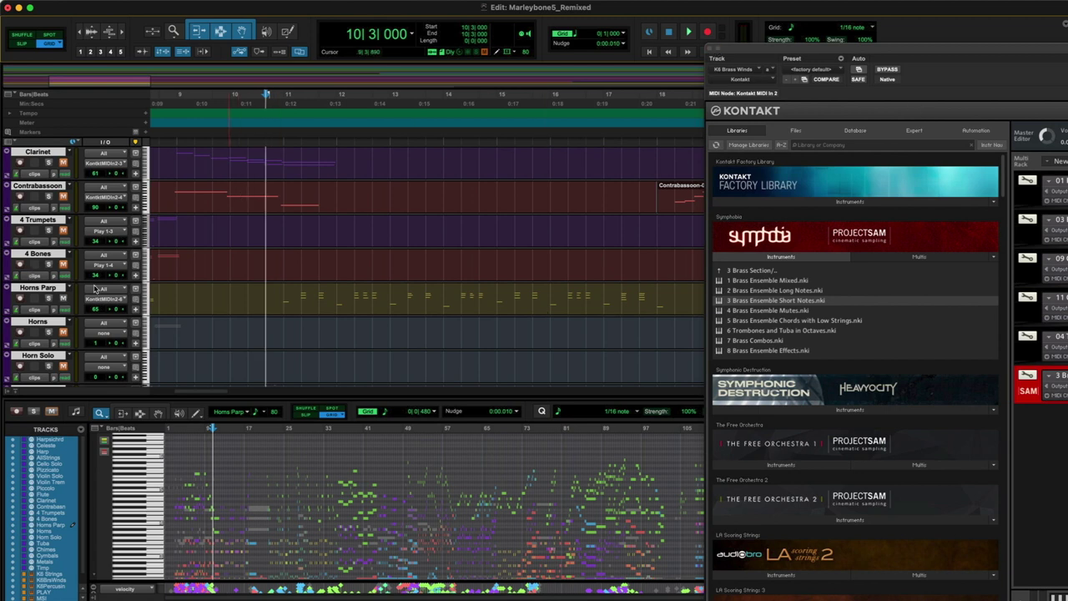
Step: Route the Horns track's MIDI output to K6 Brass Winds Kontakt channel 5 and audition it from bar 2
{"action": "left_click", "coordinate": [111, 333]}
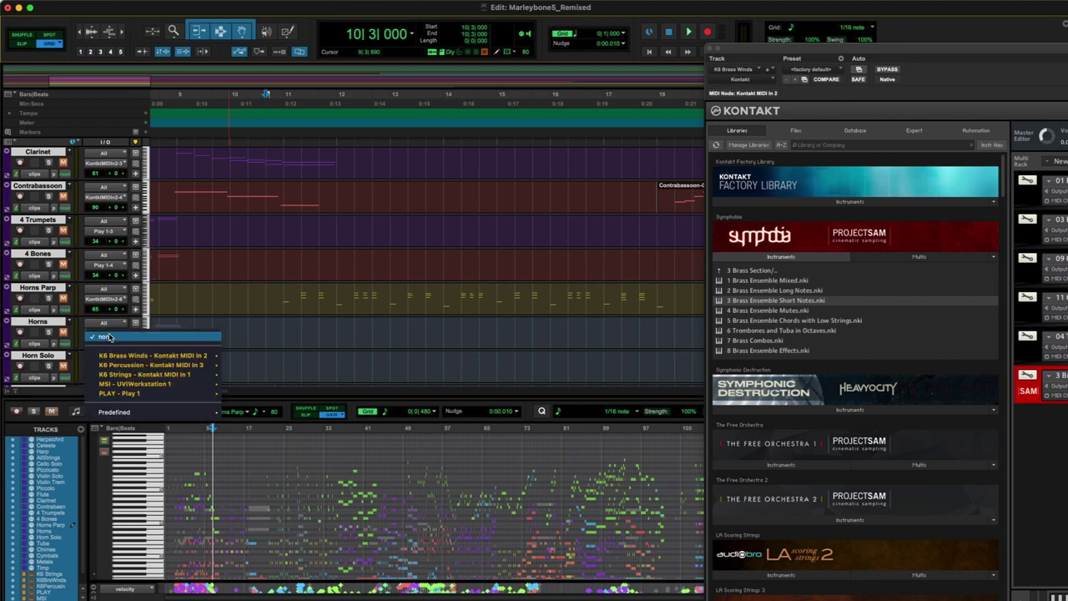
{"action": "mouse_move", "coordinate": [131, 357]}
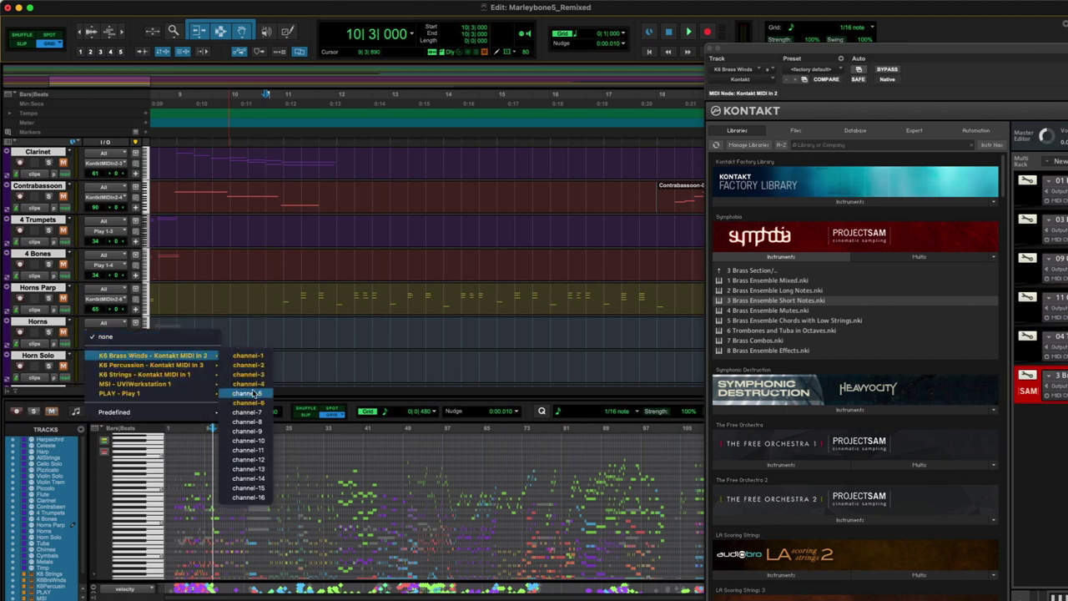
{"action": "left_click", "coordinate": [253, 393]}
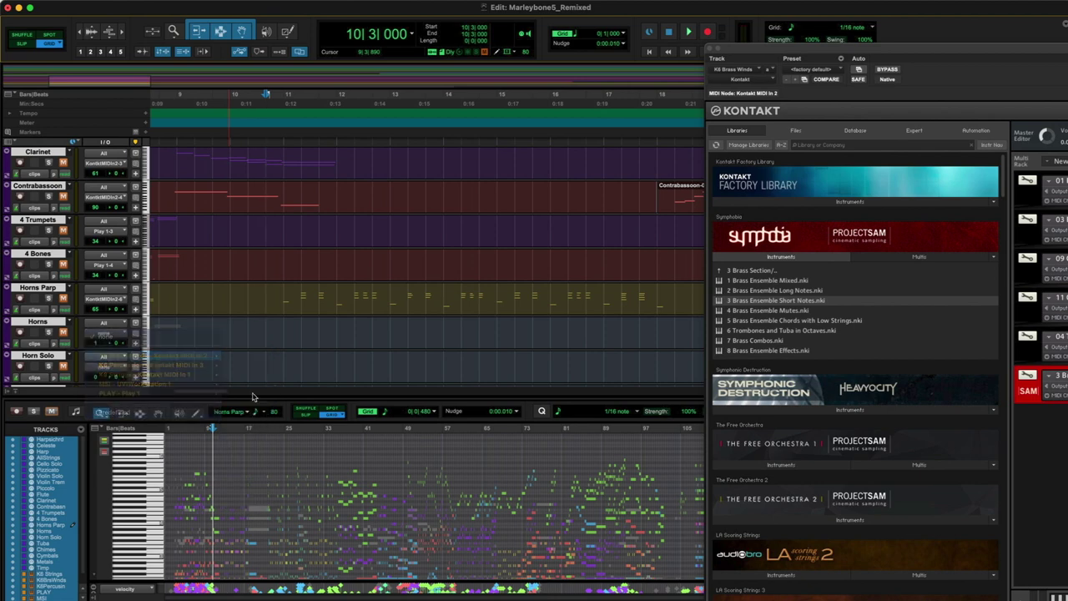
{"action": "left_click_drag", "start_coordinate": [917, 50], "coordinate": [695, 17]}
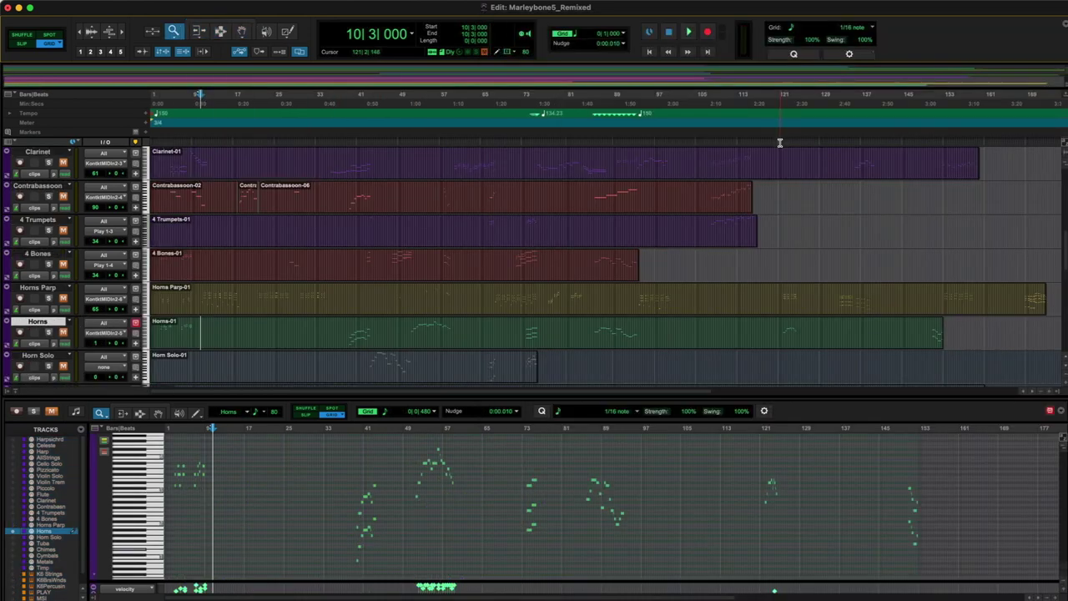
{"action": "left_click", "coordinate": [779, 143]}
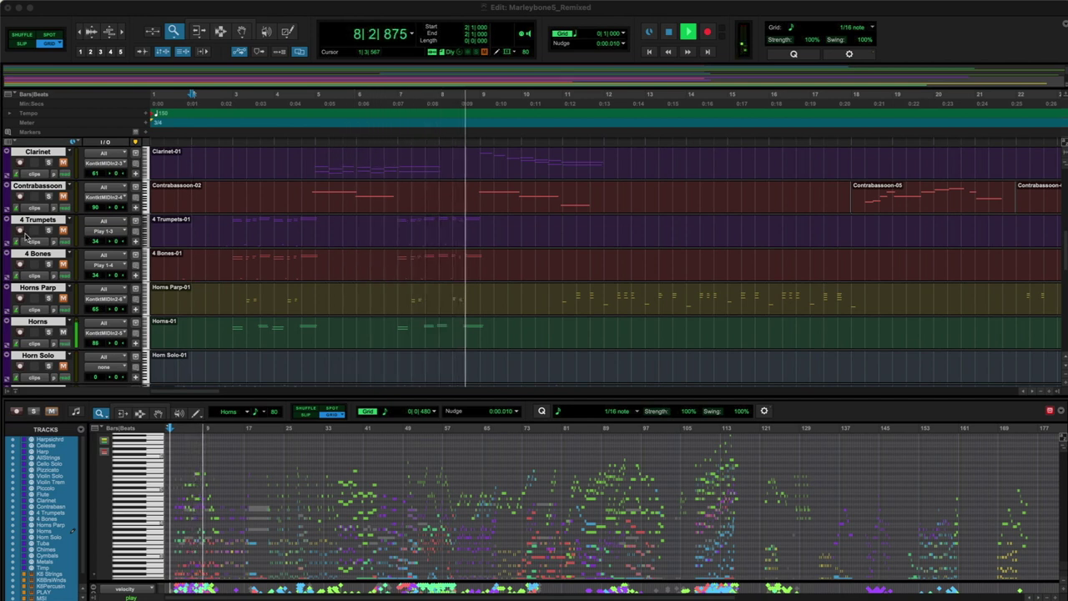
{"action": "key", "text": "space"}
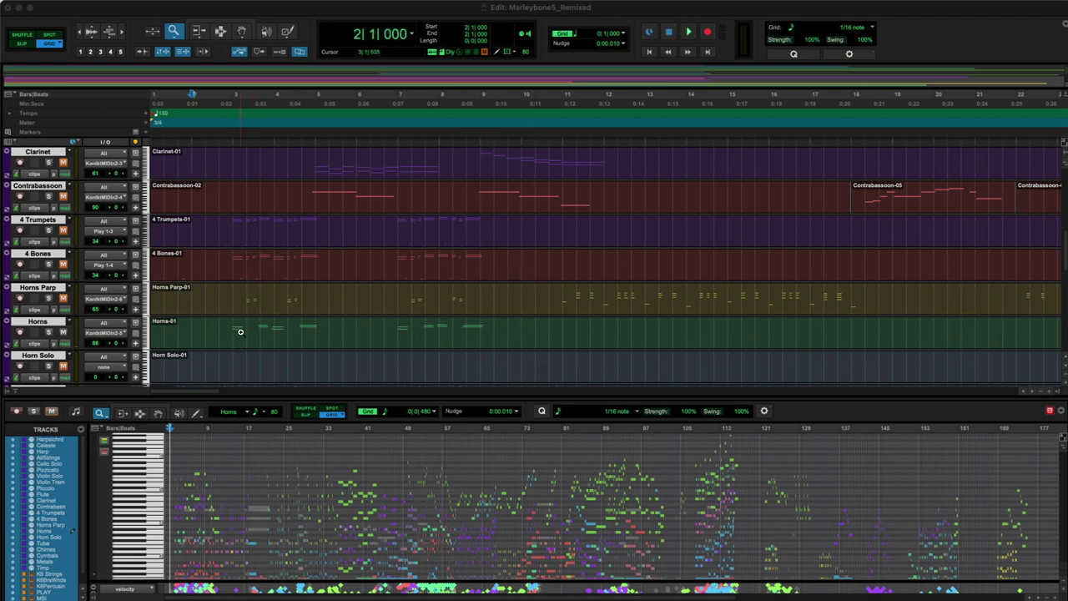
Step: Show a sustain (64) controller lane beneath the Horns track
{"action": "left_click", "coordinate": [10, 348]}
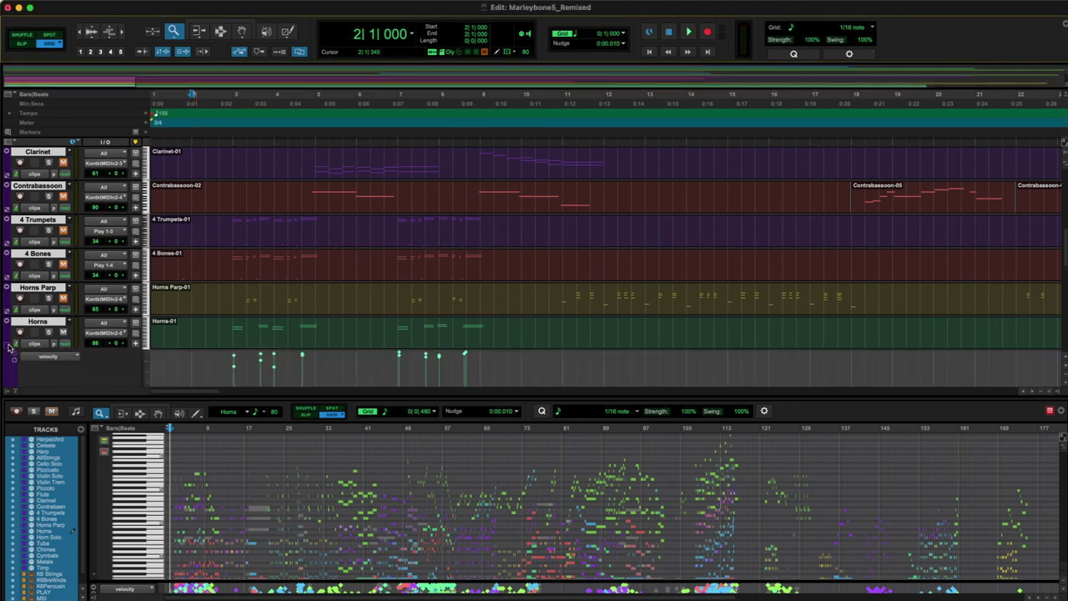
{"action": "left_click", "coordinate": [50, 357]}
{"action": "mouse_move", "coordinate": [66, 437]}
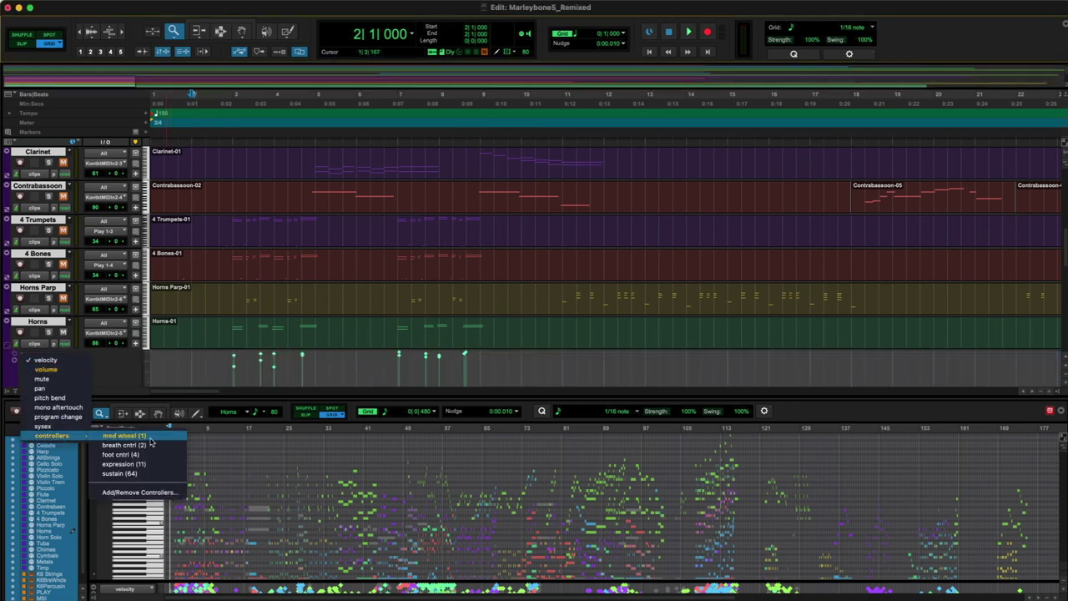
{"action": "left_click", "coordinate": [119, 473]}
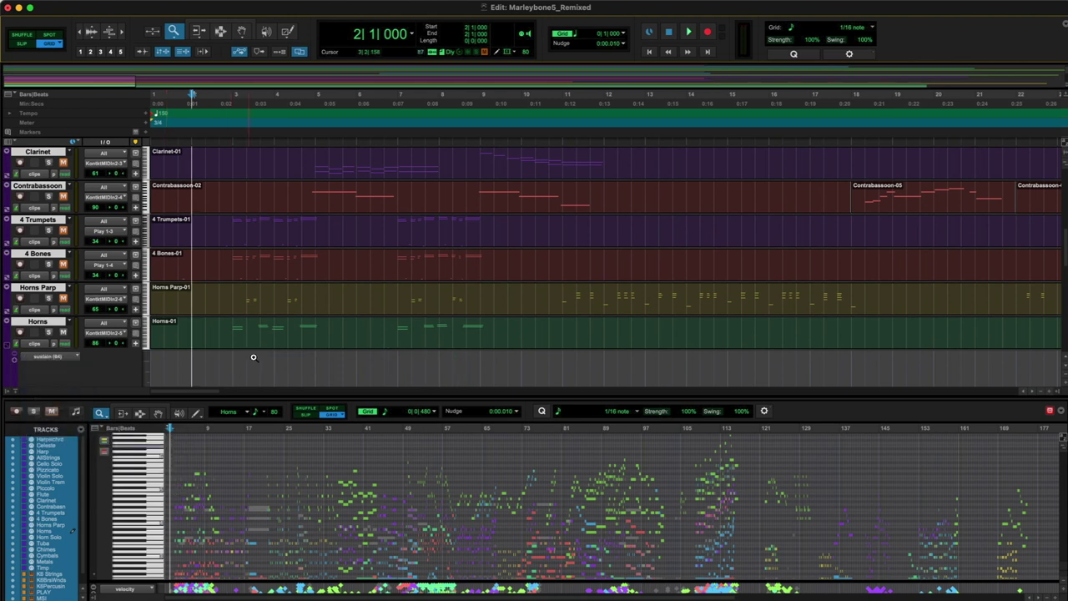
{"action": "scroll", "coordinate": [250, 351], "scroll_direction": "down", "scroll_amount": 4}
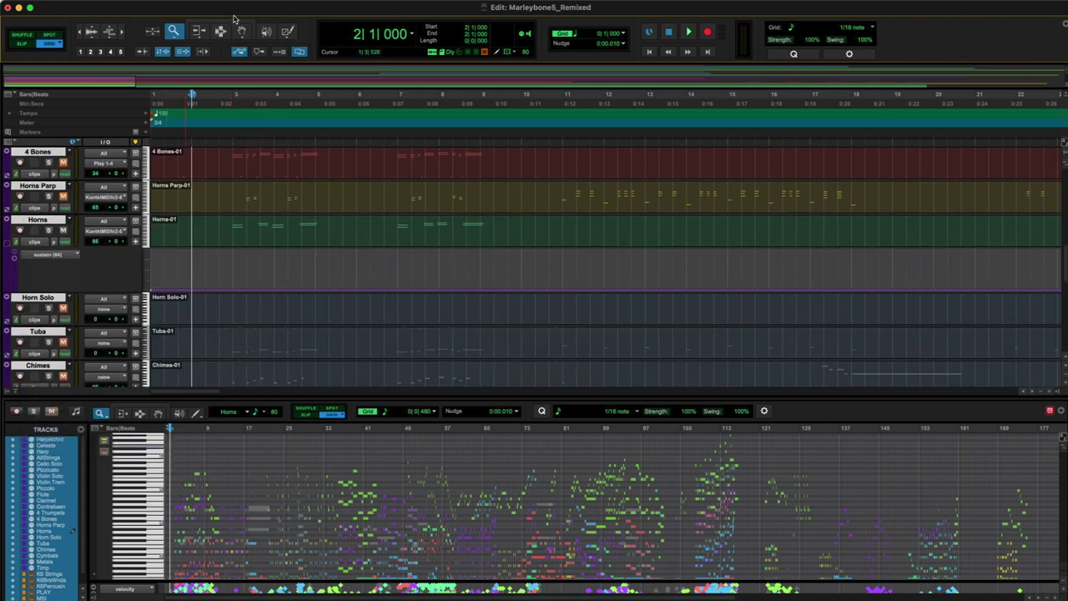
Step: Add sustain-on sections in the Horns controller lane over the phrases in bars 3–4 and 7–8, with sustain off between and after them
{"action": "left_click", "coordinate": [241, 31]}
{"action": "left_click_drag", "start_coordinate": [225, 288], "coordinate": [219, 250]}
{"action": "left_click_drag", "start_coordinate": [327, 253], "coordinate": [383, 251]}
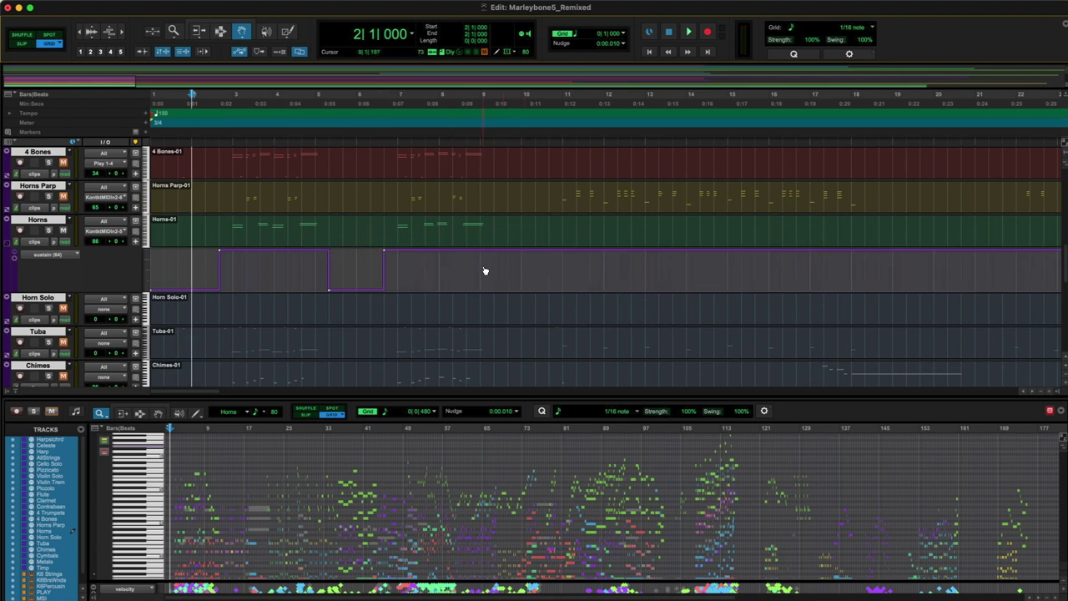
{"action": "left_click_drag", "start_coordinate": [494, 253], "coordinate": [498, 310]}
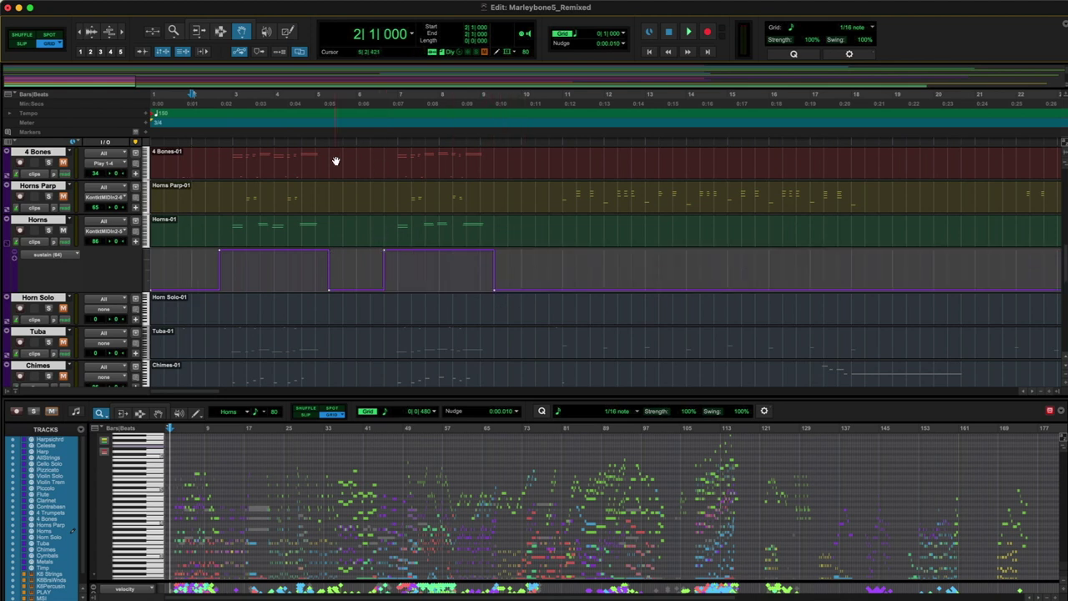
Step: Play back the Horns phrases from bar 2 with the sustain sections, selecting the Horns Parp clip during playback
{"action": "left_click", "coordinate": [209, 145]}
{"action": "key", "text": "space"}
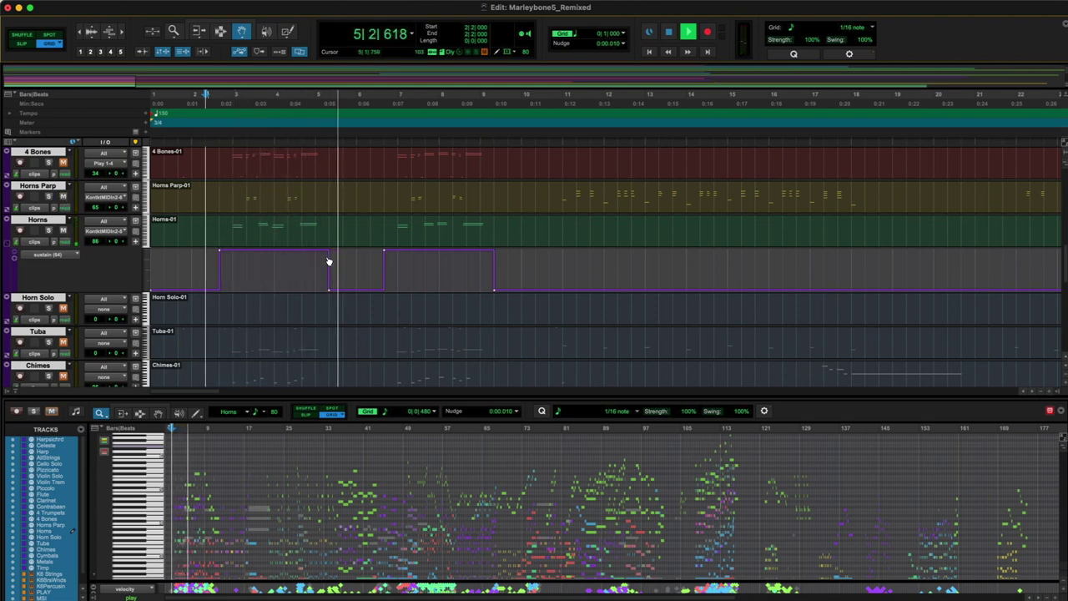
{"action": "left_click", "coordinate": [337, 198]}
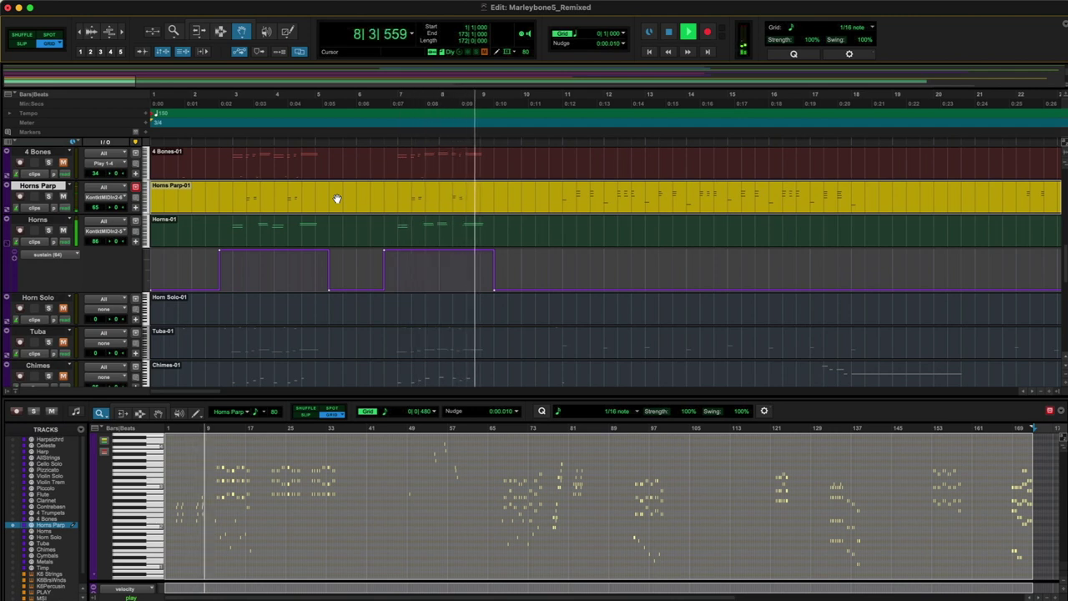
{"action": "key", "text": "space"}
Step: Play back the trumpets, trombones, Horns Parp and Horns together from bar 2, beat 3
{"action": "scroll", "coordinate": [368, 209], "scroll_direction": "up", "scroll_amount": 3}
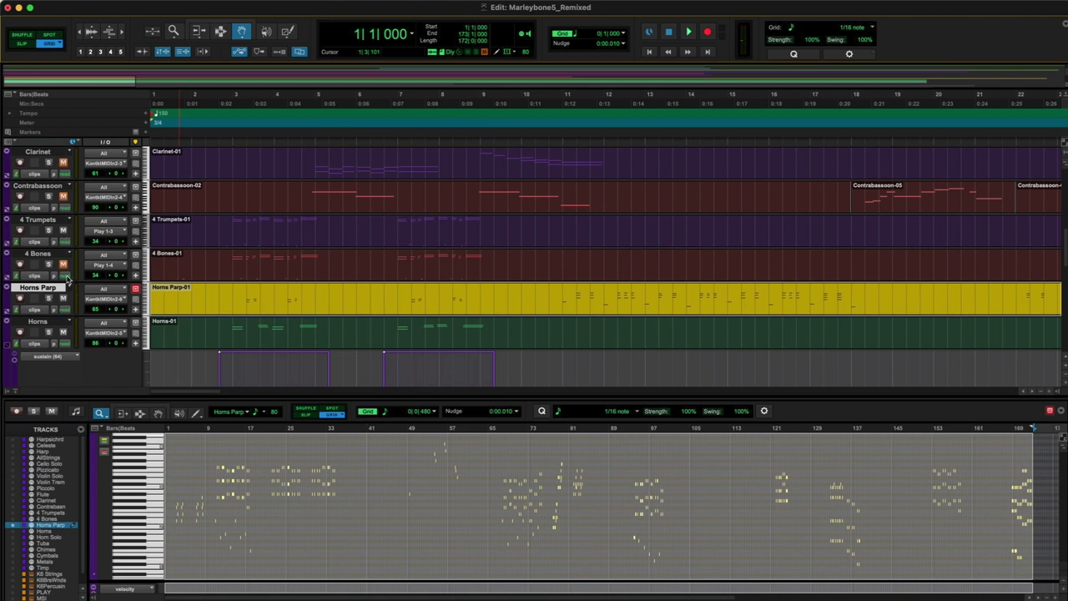
{"action": "left_click", "coordinate": [218, 146]}
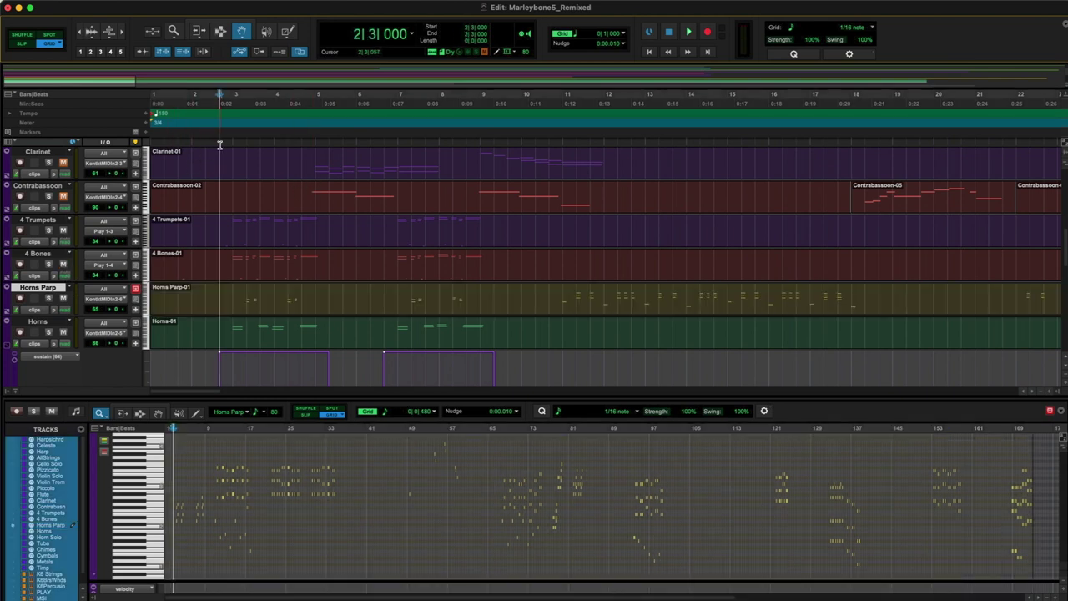
{"action": "key", "text": "space"}
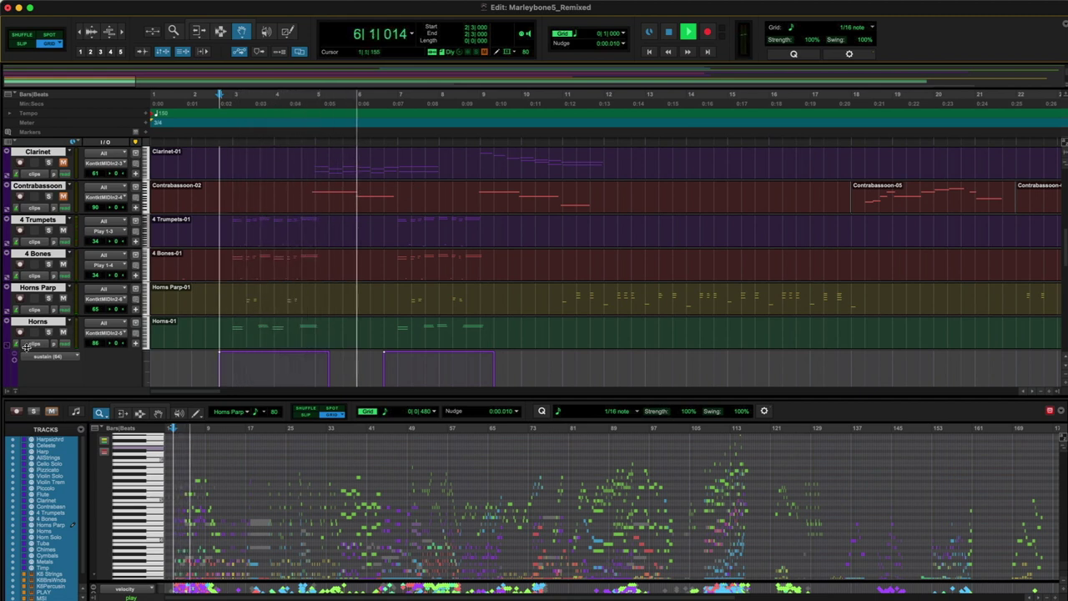
{"action": "key", "text": "space"}
Step: Hide the Horns sustain lane and place the playback start at bar 66, beat 3, just before the Horn Solo notes
{"action": "scroll", "coordinate": [258, 275], "scroll_direction": "down", "scroll_amount": 3}
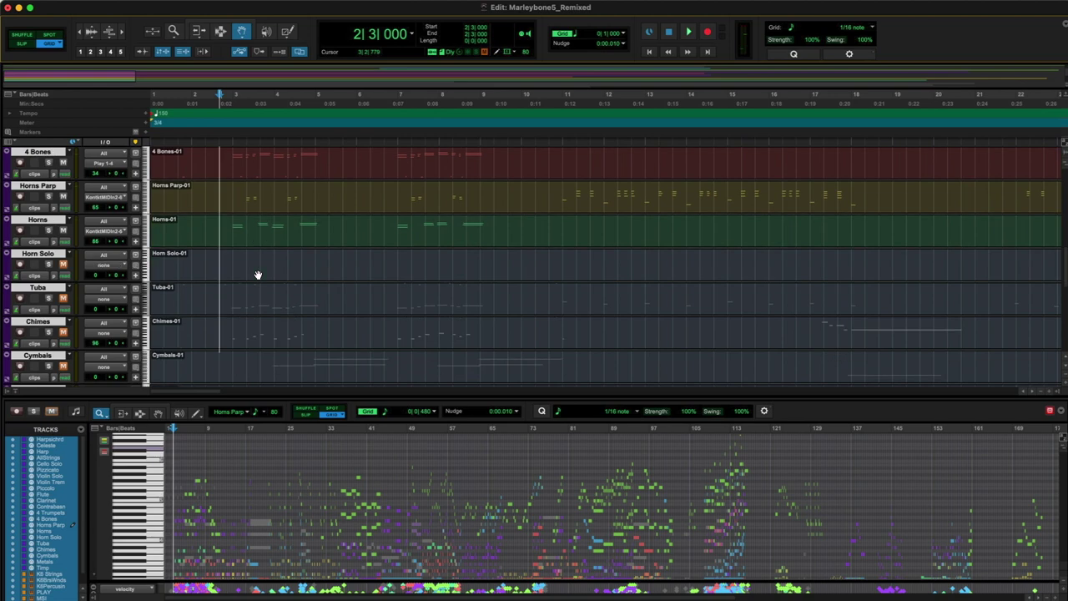
{"action": "left_click", "coordinate": [45, 260]}
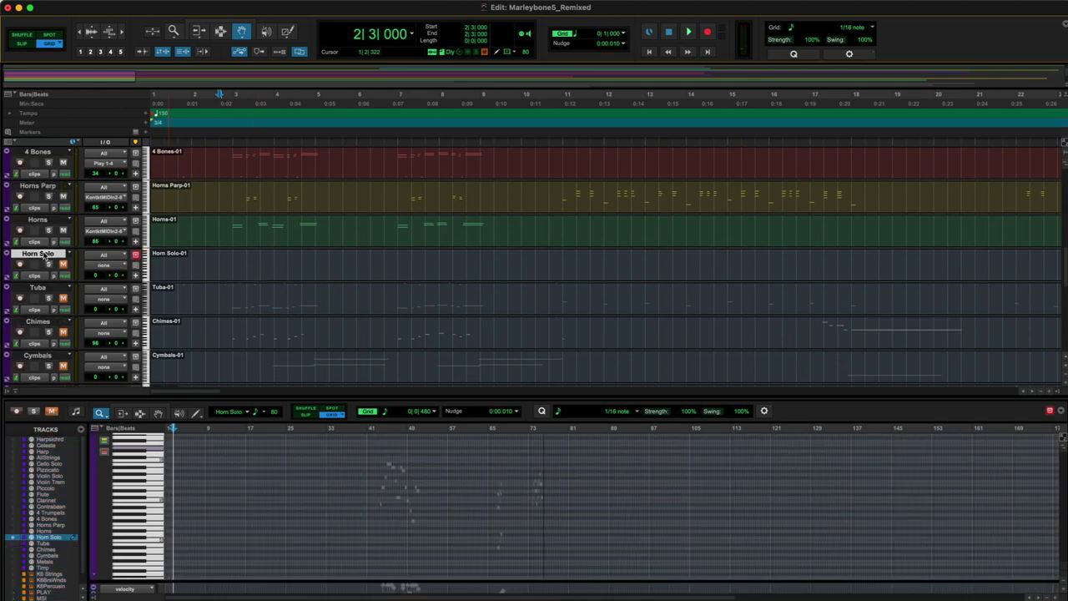
{"action": "double_click", "coordinate": [170, 39]}
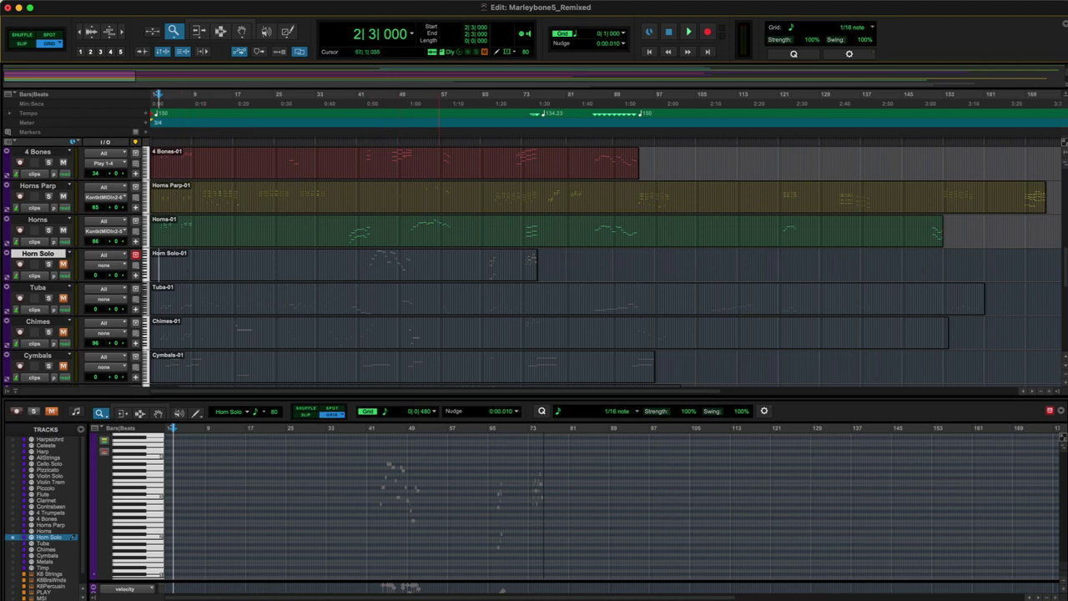
{"action": "left_click", "coordinate": [492, 146]}
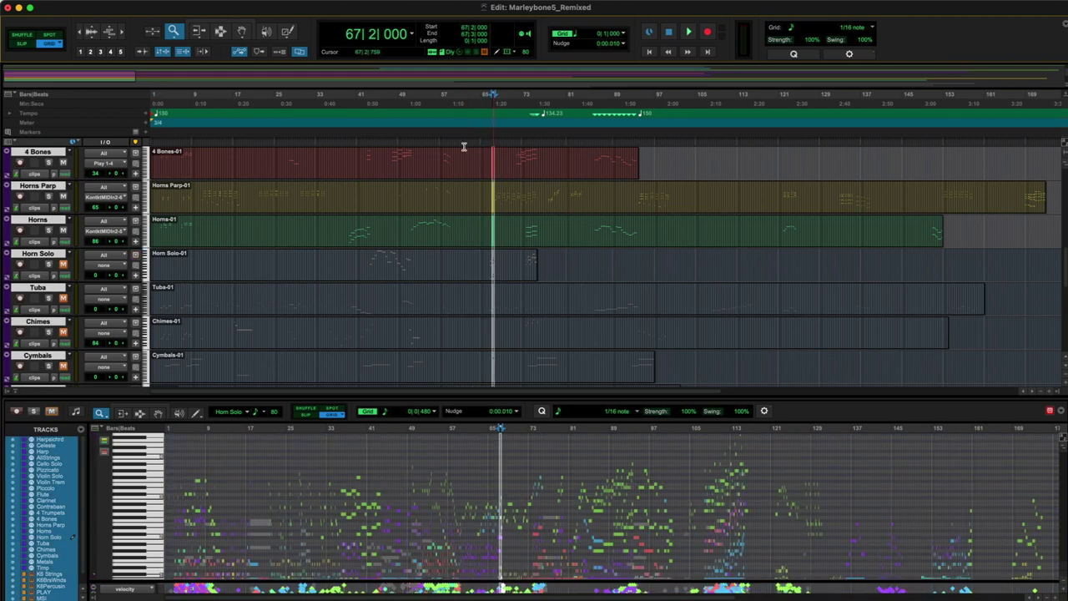
{"action": "left_click", "coordinate": [122, 32]}
{"action": "left_click", "coordinate": [122, 31]}
{"action": "left_click", "coordinate": [122, 32]}
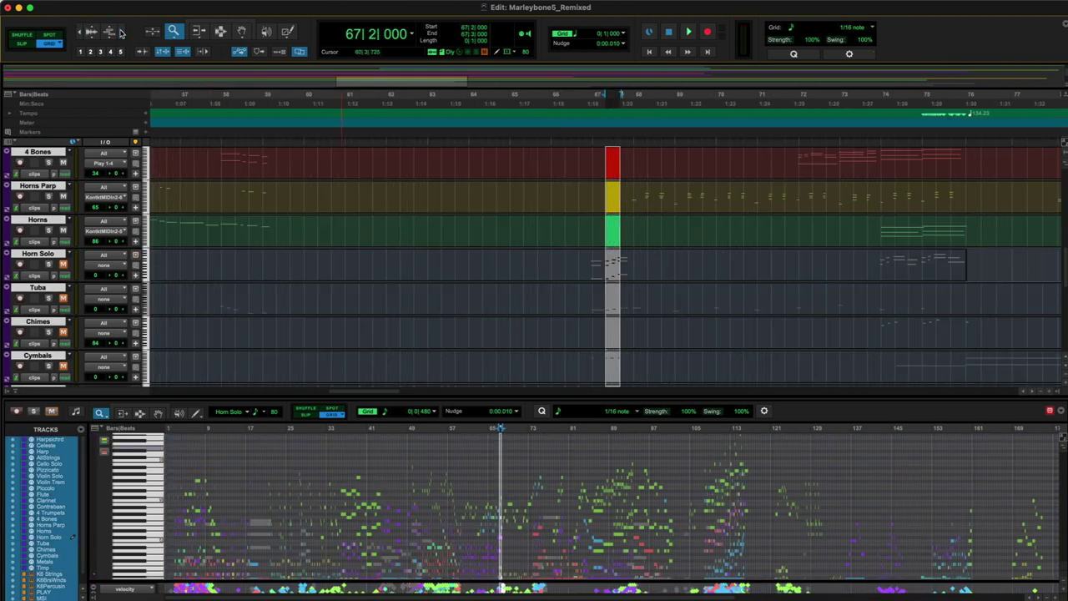
{"action": "left_click", "coordinate": [580, 146]}
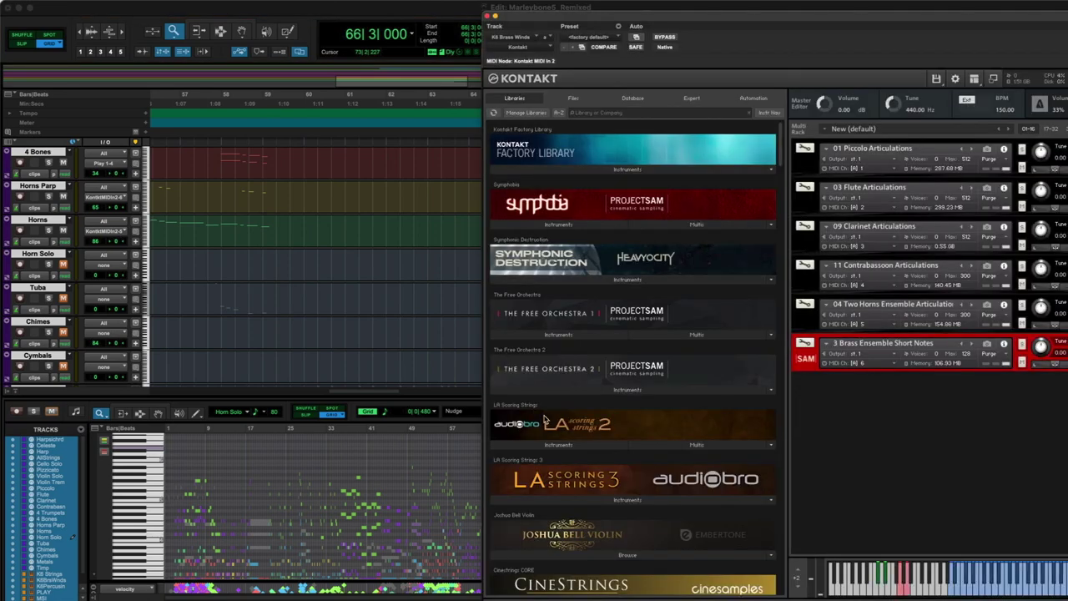
Step: Load 06 Horn Solo Articulations from the CineBrass PRO library into the K6 Brass Winds Kontakt
{"action": "scroll", "coordinate": [544, 419], "scroll_direction": "down", "scroll_amount": 10}
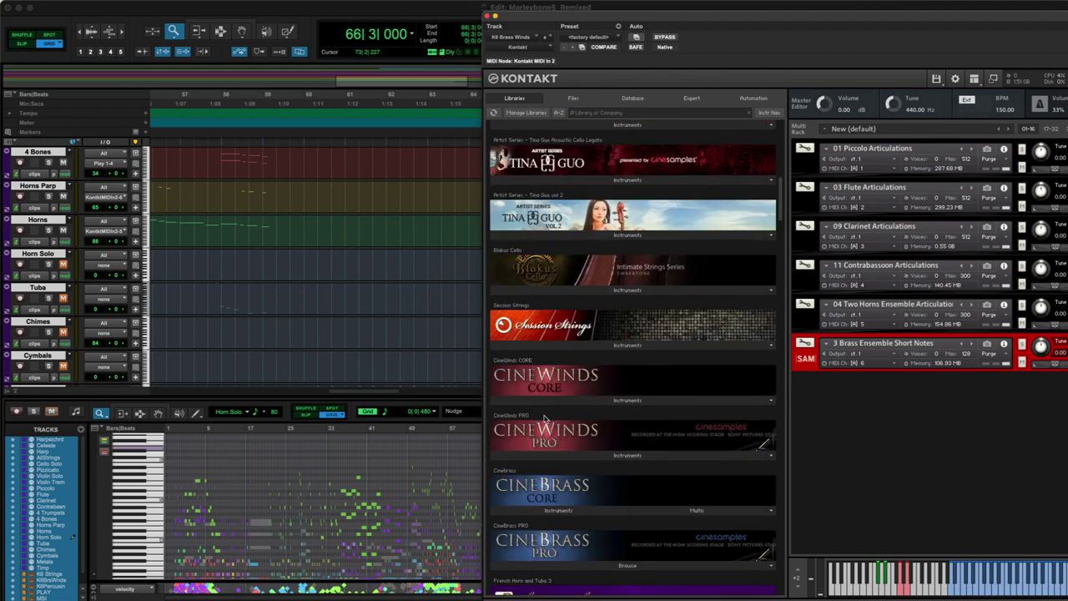
{"action": "scroll", "coordinate": [544, 419], "scroll_direction": "down", "scroll_amount": 1}
{"action": "left_click", "coordinate": [547, 454]}
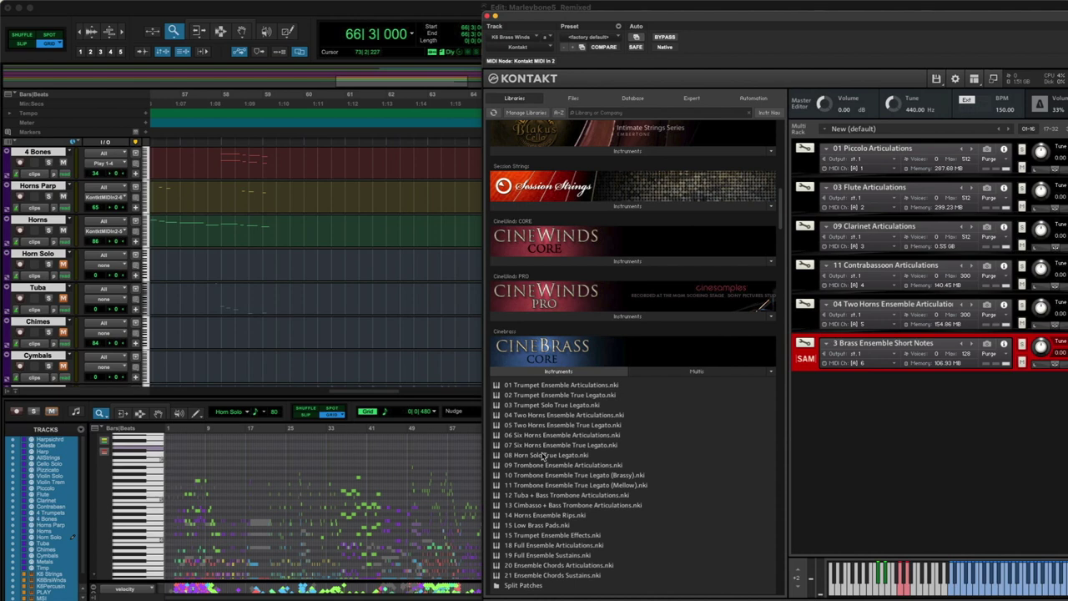
{"action": "left_click", "coordinate": [553, 372]}
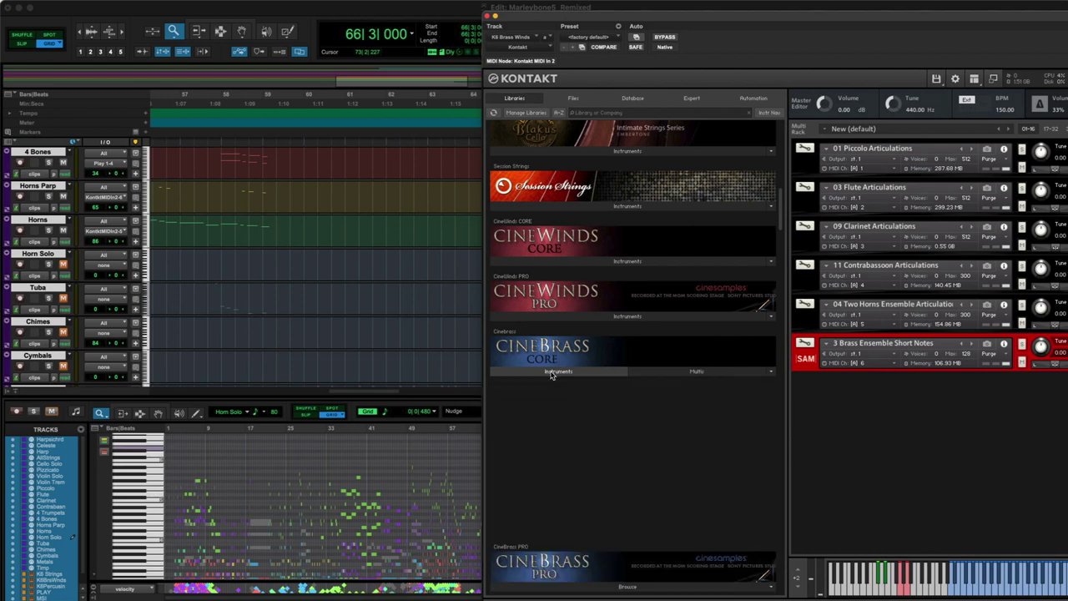
{"action": "left_click", "coordinate": [551, 433]}
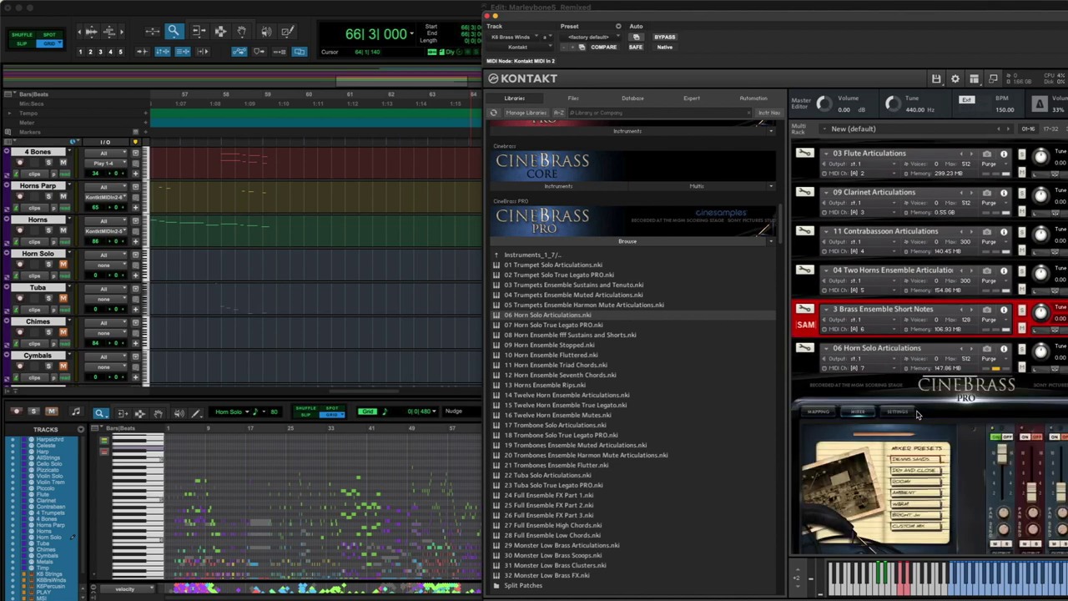
Step: Set the horn solo instrument's legato mode to Poly, collapse the instrument and close the Kontakt window
{"action": "left_click", "coordinate": [846, 445]}
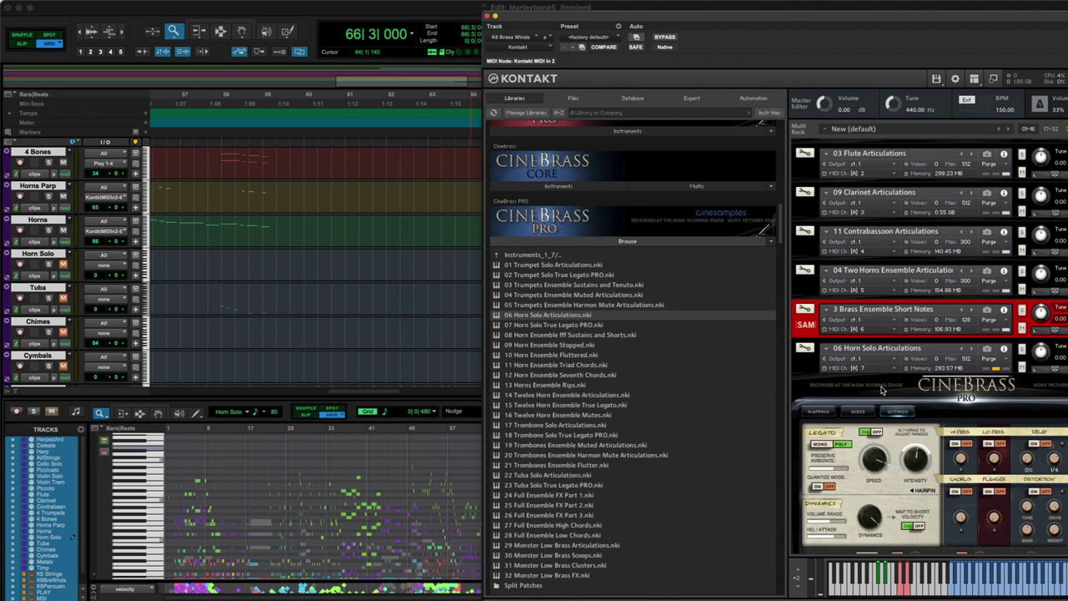
{"action": "left_click", "coordinate": [810, 365]}
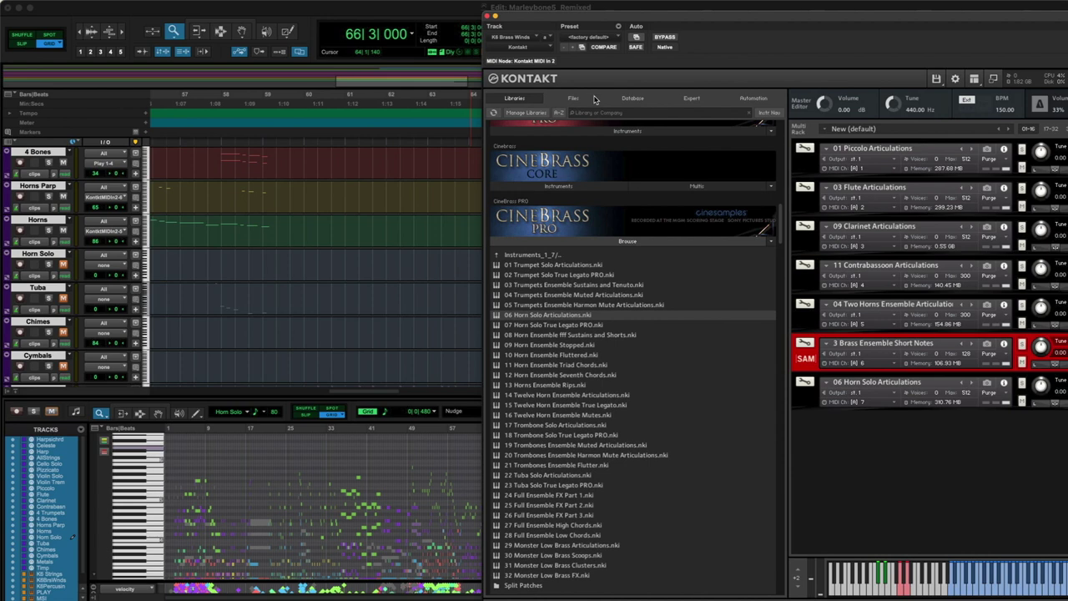
{"action": "left_click", "coordinate": [486, 16]}
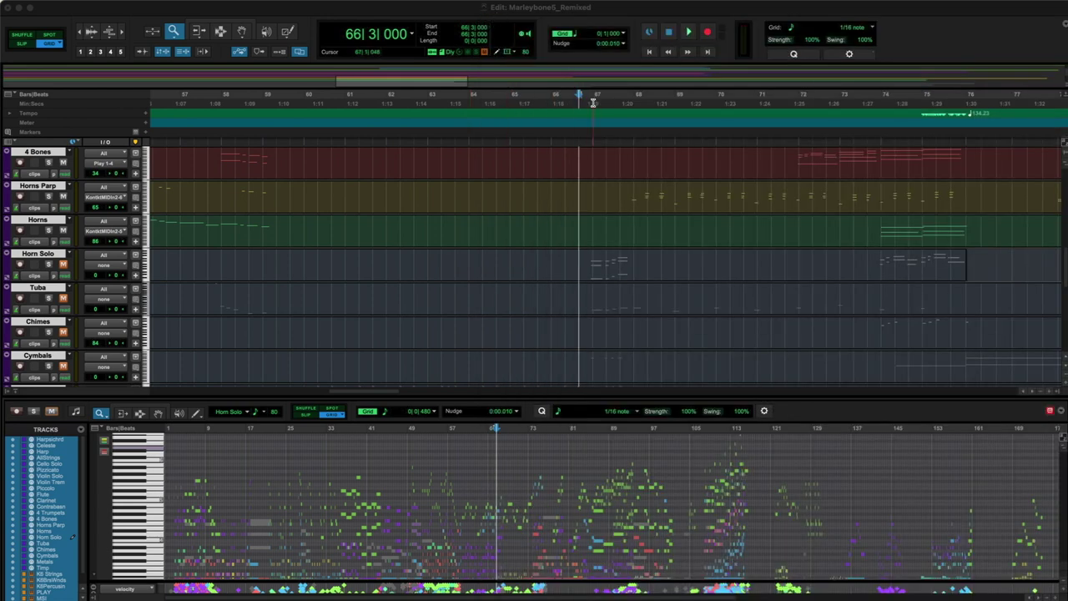
Step: Route the Horn Solo track's MIDI output to K6 Brass Winds Kontakt channel 7
{"action": "left_click", "coordinate": [104, 263]}
{"action": "mouse_move", "coordinate": [142, 287]}
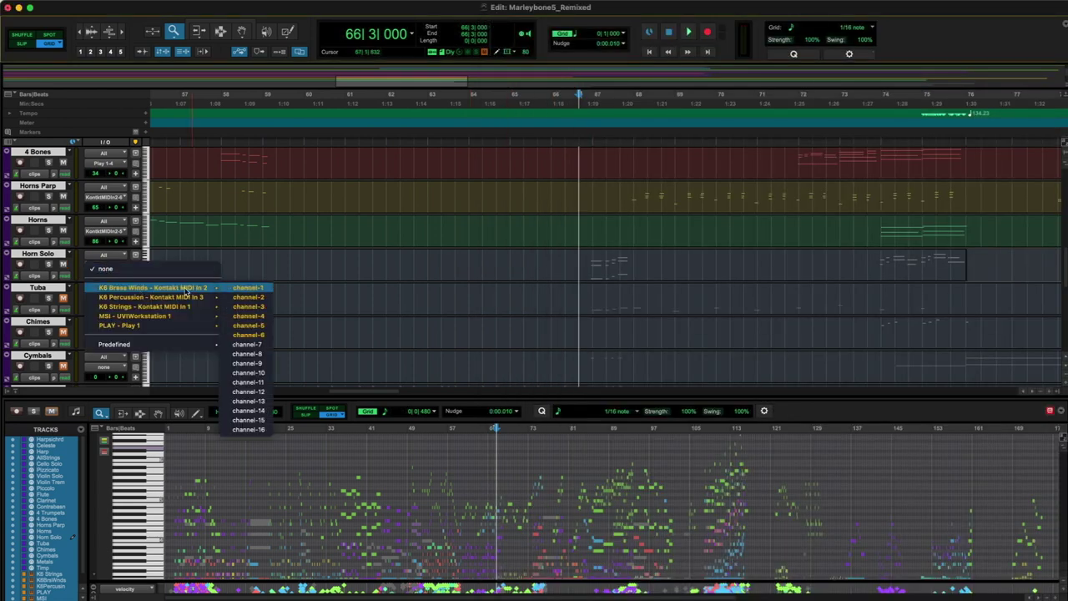
{"action": "left_click", "coordinate": [252, 341]}
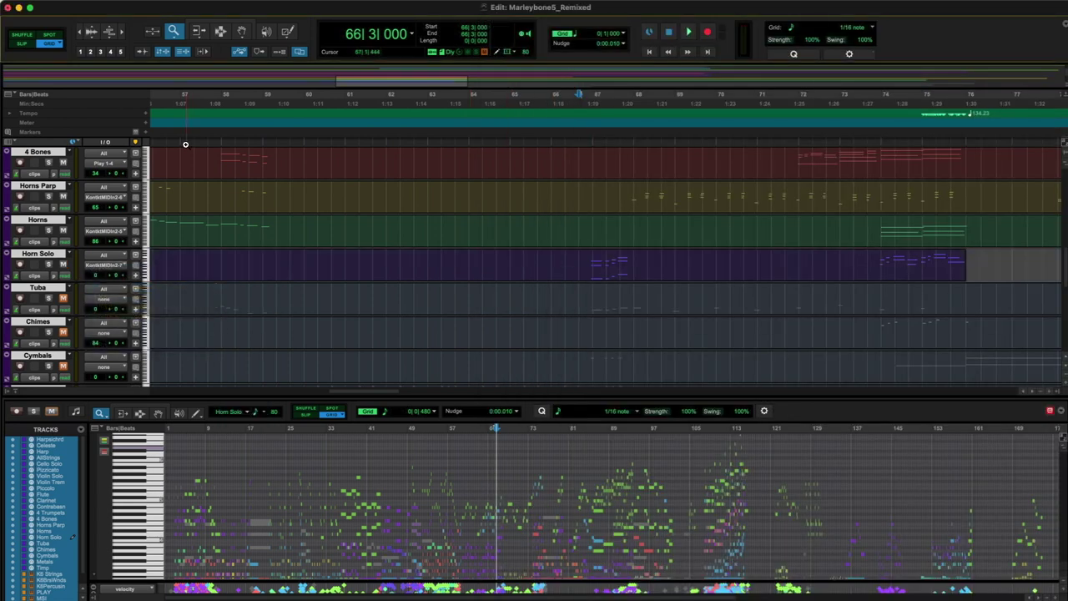
Step: Audition the Horn Solo part with the other brass from bar 39, beat 3, and show the Horns sustain lane again
{"action": "double_click", "coordinate": [175, 31]}
{"action": "left_click", "coordinate": [369, 142]}
{"action": "key", "text": "space"}
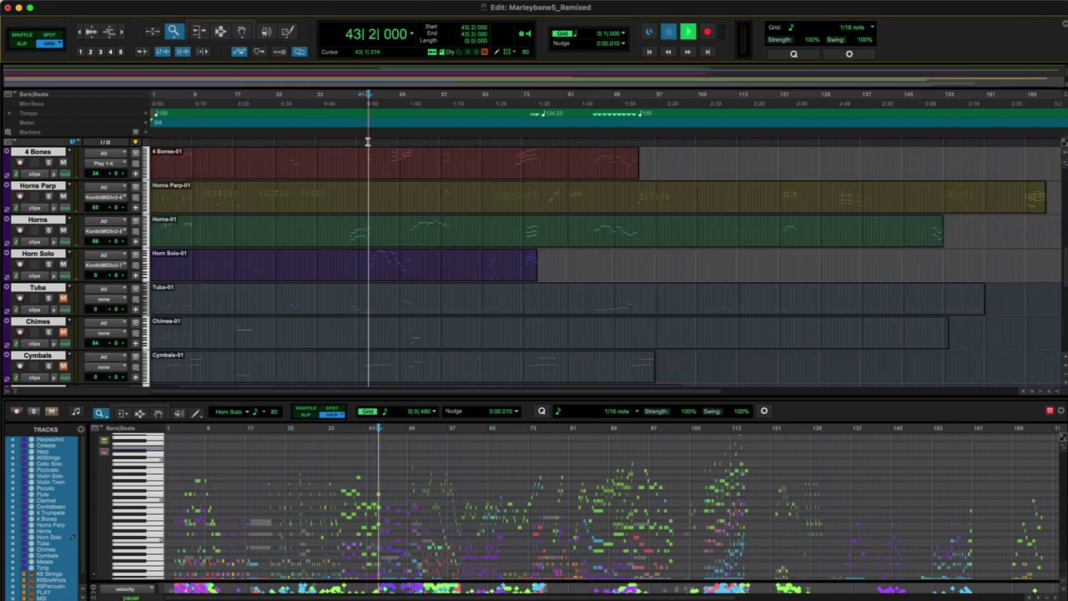
{"action": "key", "text": "space"}
{"action": "left_click", "coordinate": [348, 143]}
{"action": "key", "text": "space"}
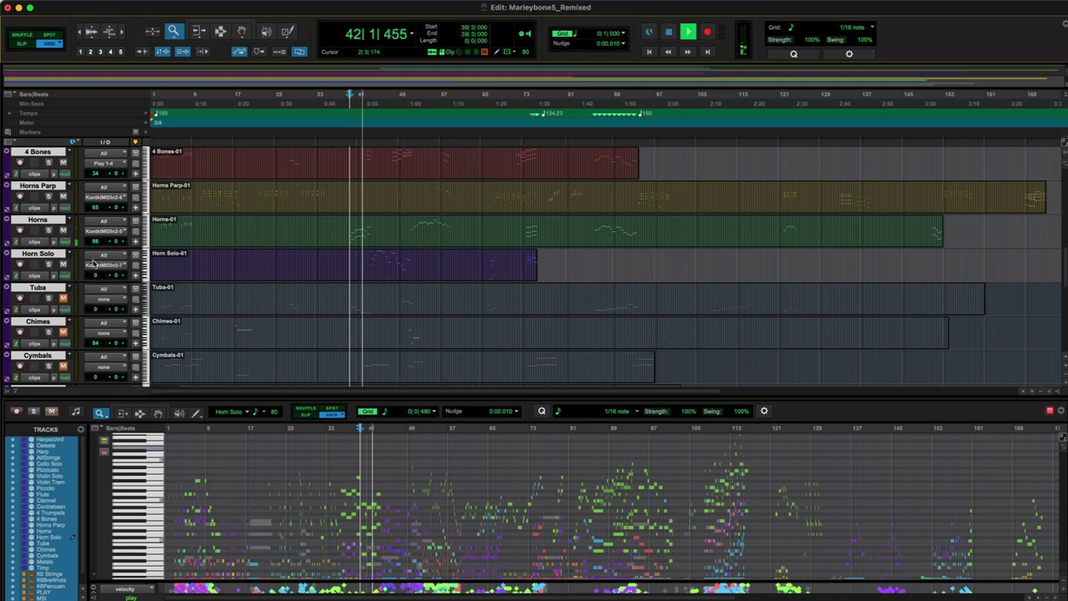
{"action": "left_click", "coordinate": [6, 246]}
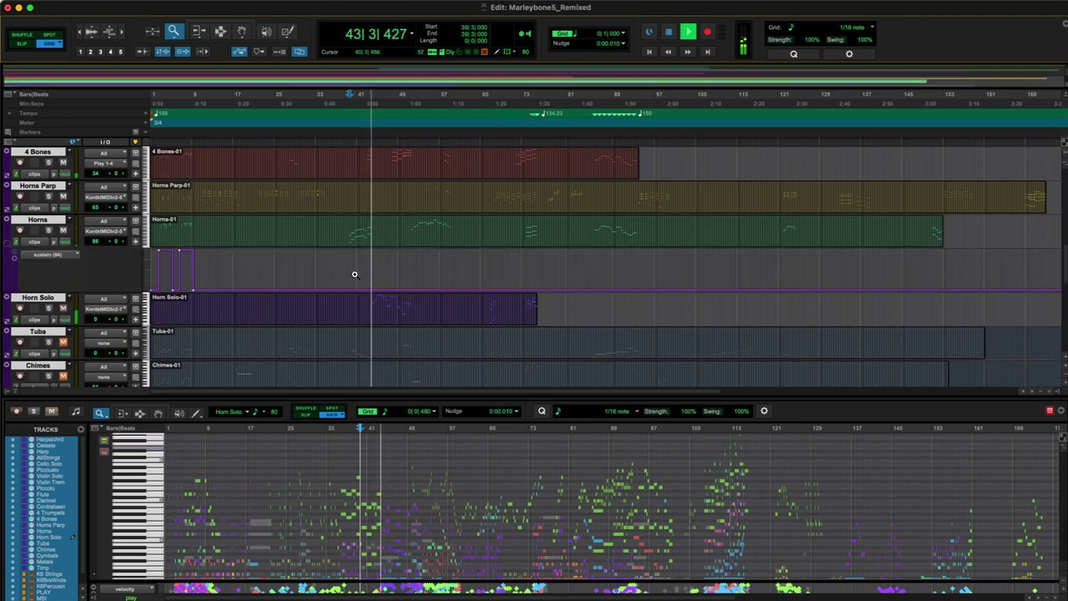
Step: Stop playback, mute the 4 Bones track and play back the Horn Solo part from bar 43
{"action": "left_click", "coordinate": [242, 31]}
{"action": "double_click", "coordinate": [258, 163]}
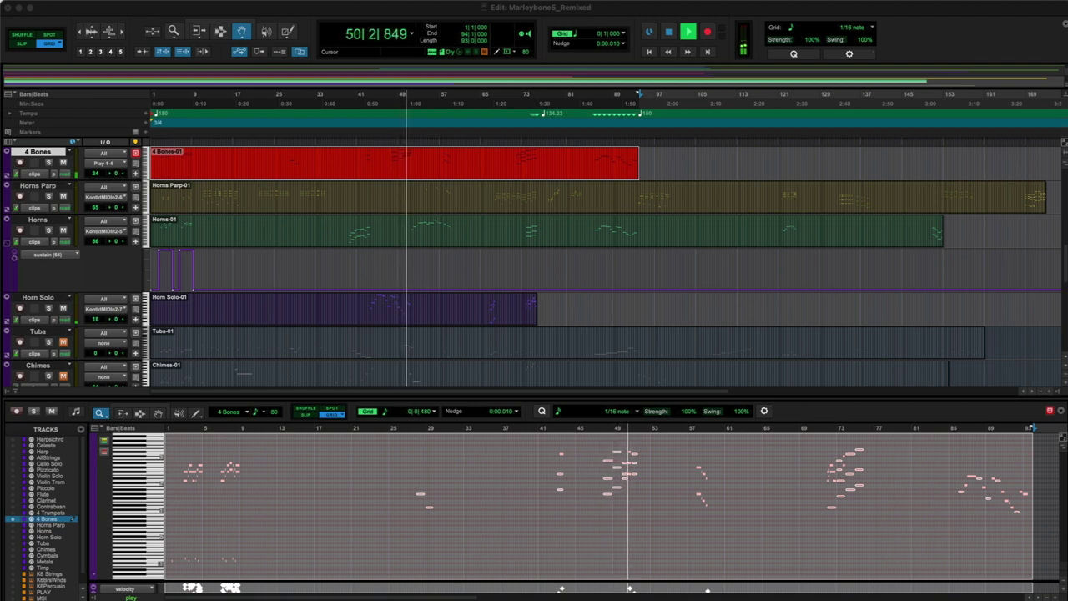
{"action": "key", "text": "space"}
{"action": "left_click", "coordinate": [63, 162]}
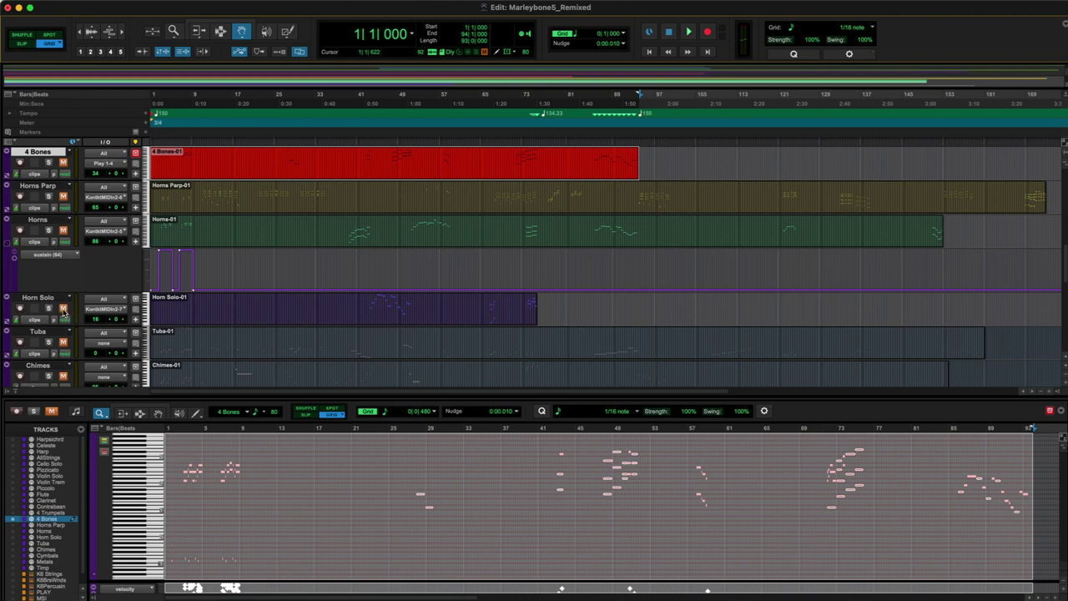
{"action": "left_click", "coordinate": [367, 143]}
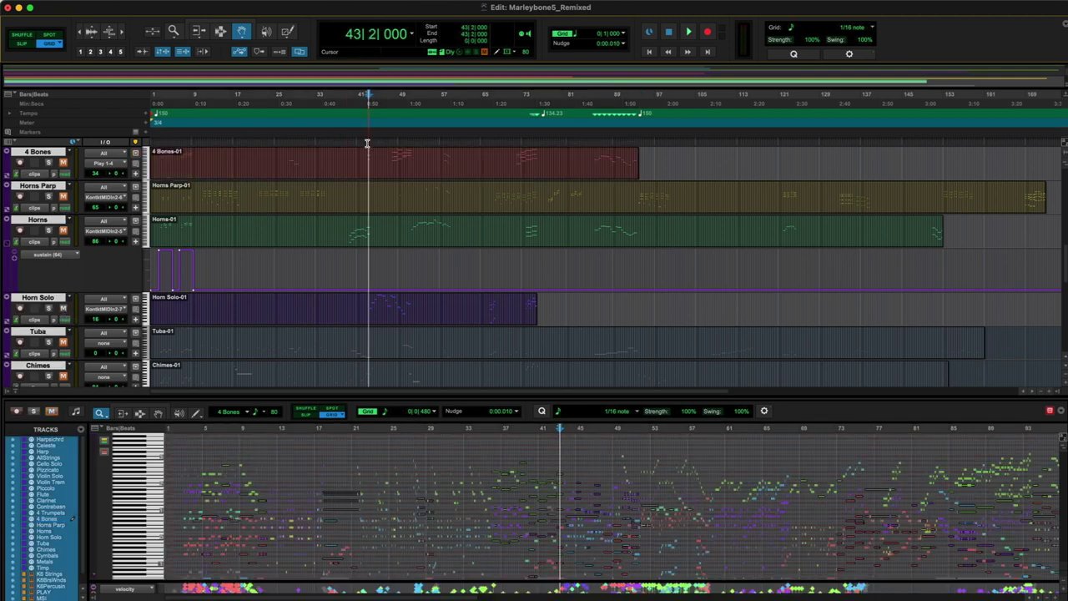
{"action": "key", "text": "space"}
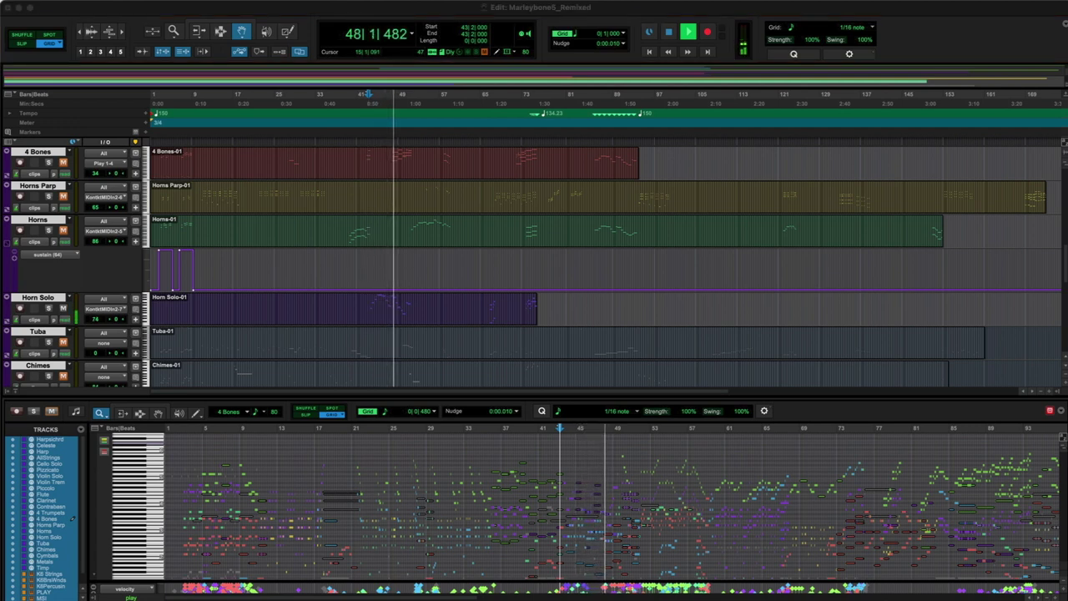
Step: Show a sustain (64) controller lane beneath the Horn Solo track
{"action": "left_click", "coordinate": [8, 320]}
{"action": "left_click", "coordinate": [48, 332]}
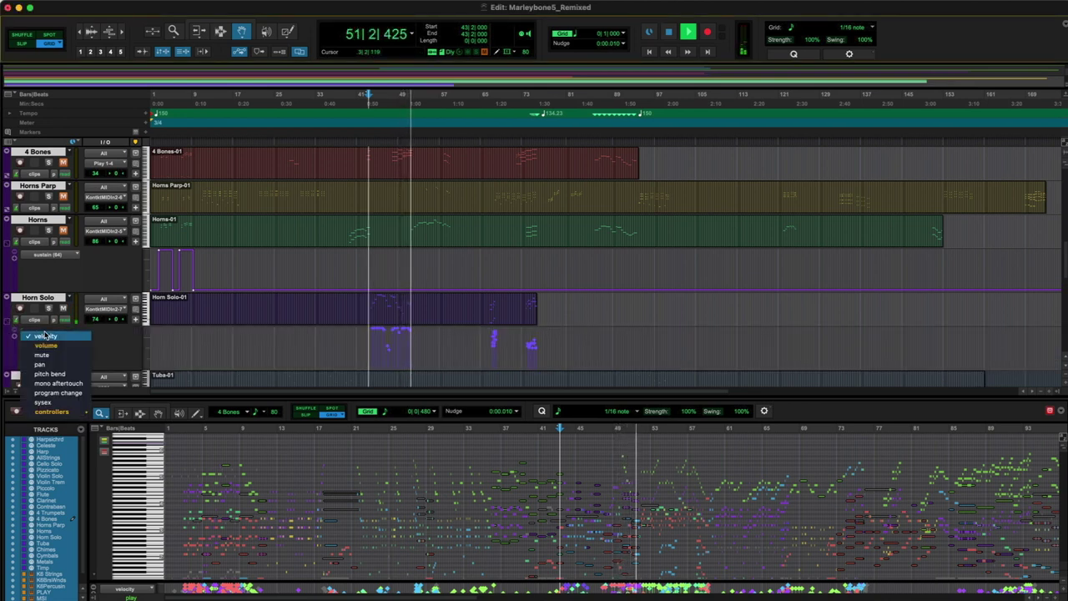
{"action": "mouse_move", "coordinate": [61, 412]}
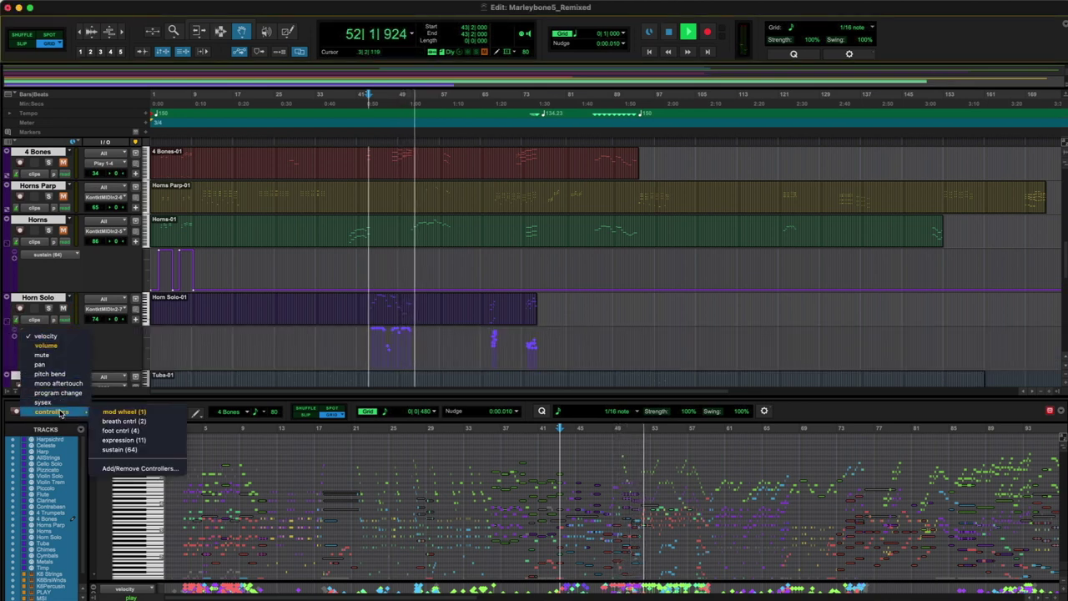
{"action": "left_click", "coordinate": [119, 449]}
Step: Add a sustain-on section in the Horn Solo controller lane from about bar 42 to bar 52, with sustain off after it
{"action": "left_click_drag", "start_coordinate": [365, 369], "coordinate": [365, 316]}
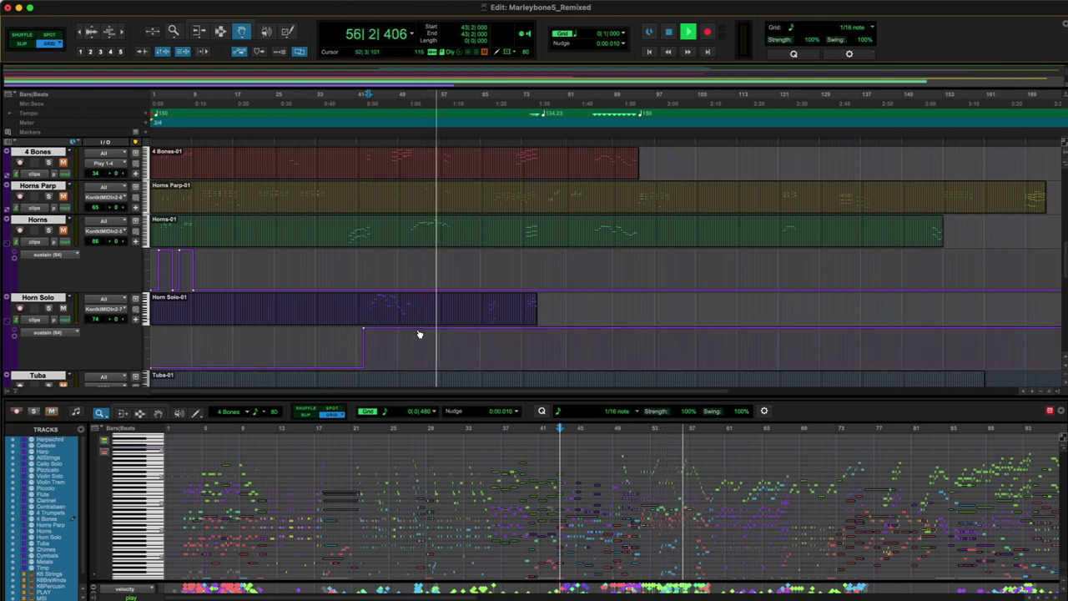
{"action": "left_click", "coordinate": [420, 329]}
{"action": "left_click", "coordinate": [415, 331]}
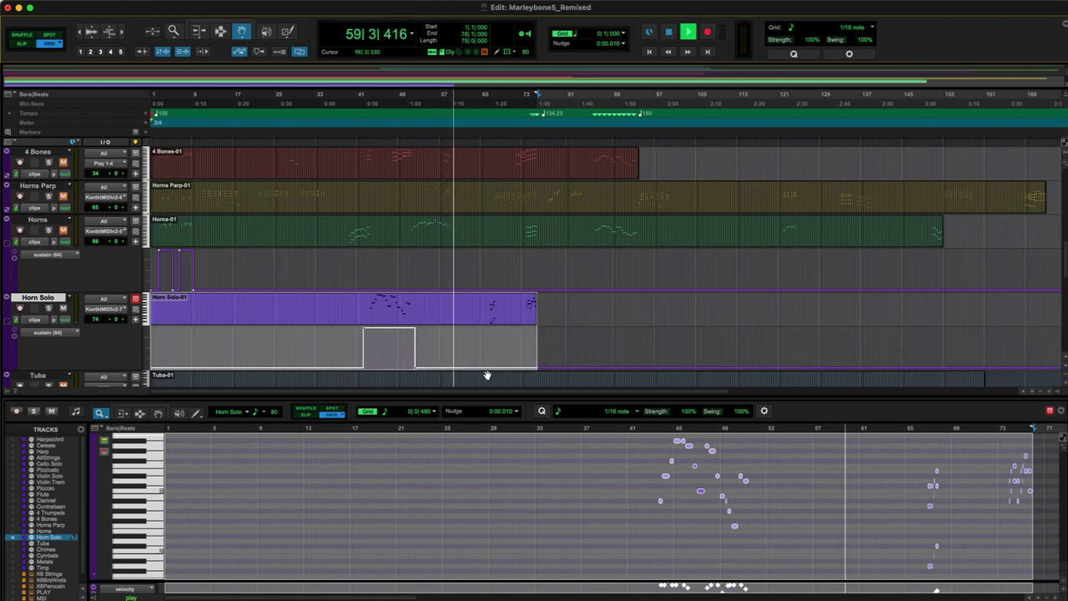
Step: Add Horn Solo sustain-on sections over about bars 65–68 and 73–76, with a brief sustain-off gap in bar 67
{"action": "left_click", "coordinate": [477, 328]}
{"action": "left_click_drag", "start_coordinate": [477, 329], "coordinate": [525, 328]}
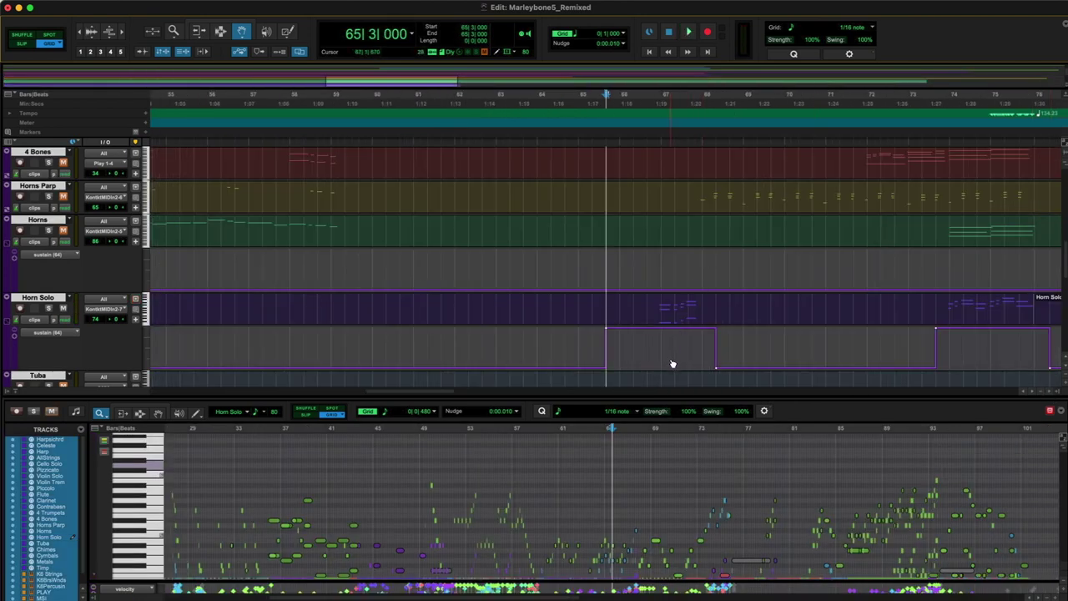
{"action": "left_click_drag", "start_coordinate": [716, 368], "coordinate": [688, 309]}
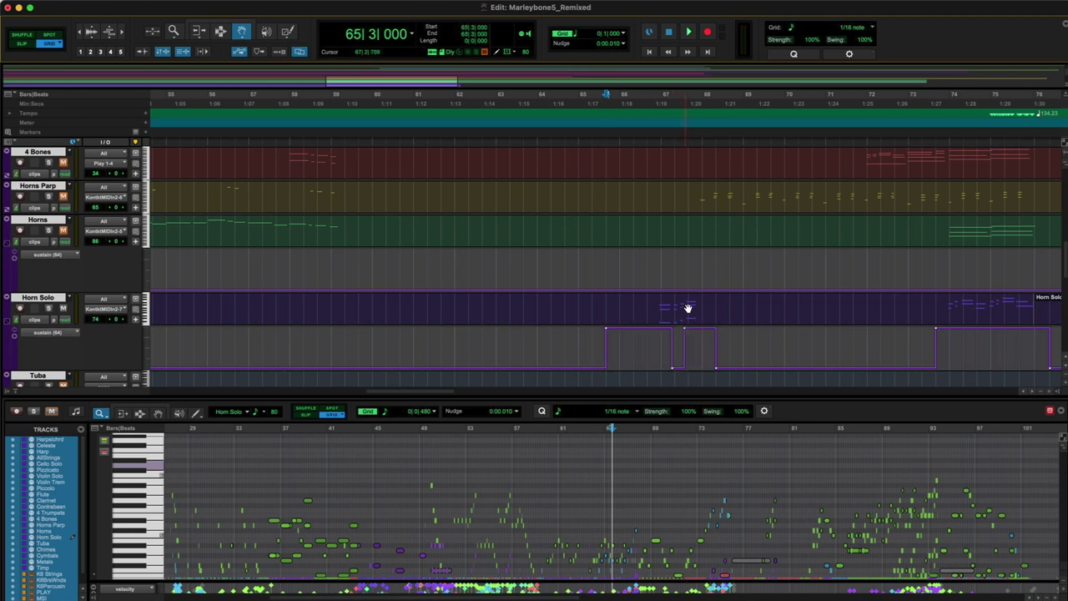
Step: Play back the sustained Horn Solo phrases from bar 66 and from bar 73
{"action": "left_click", "coordinate": [636, 146]}
{"action": "key", "text": "space"}
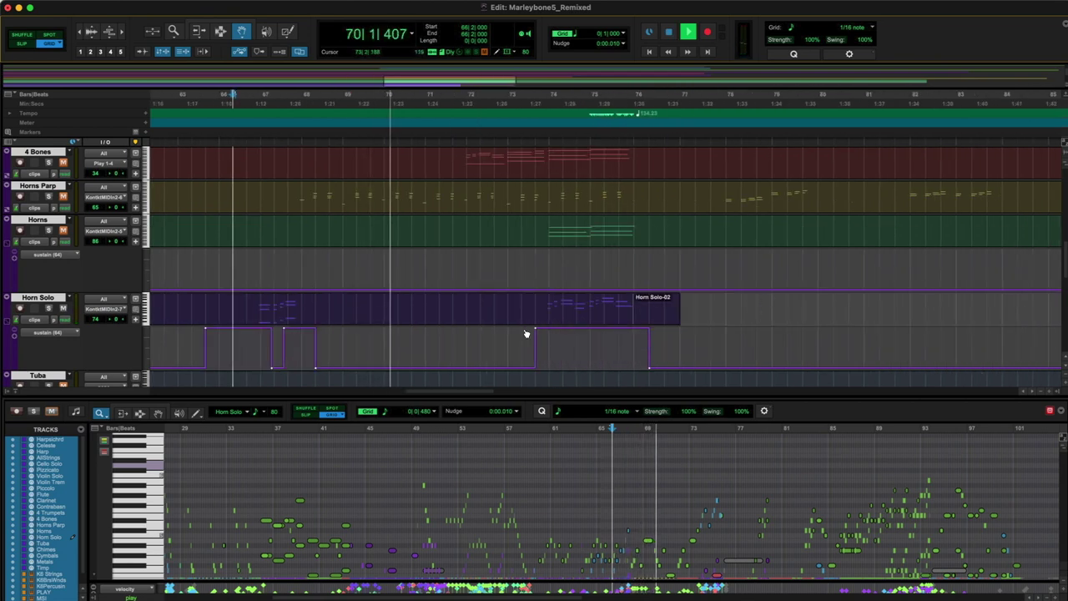
{"action": "left_click", "coordinate": [535, 142]}
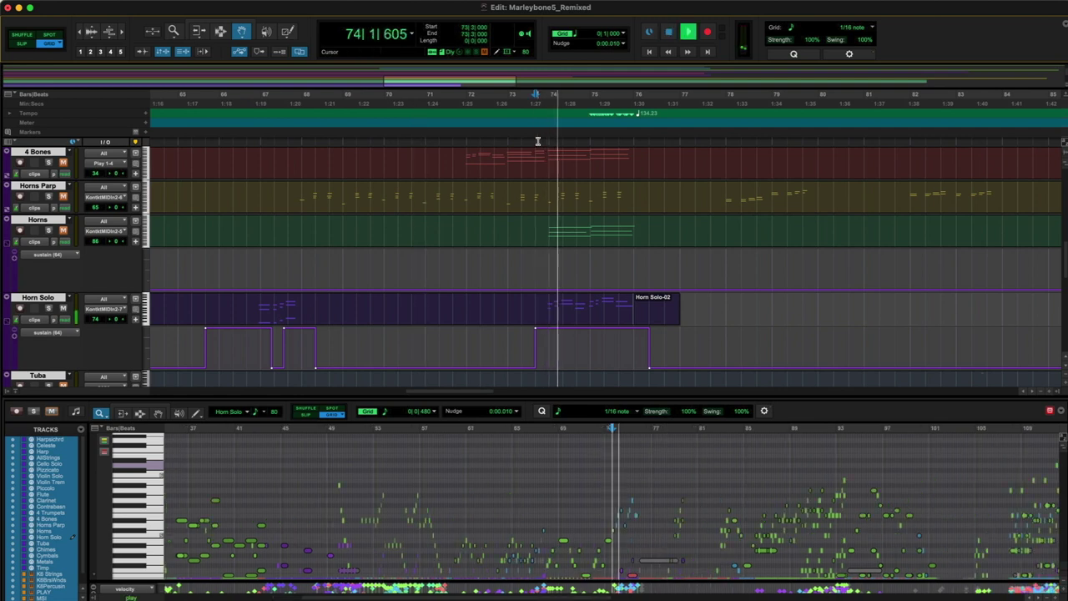
Step: Start Horn Solo's last sustain section just past bar 74, add a brief sustain-off gap near bar 75, and end it near bar 76
{"action": "key", "text": "space"}
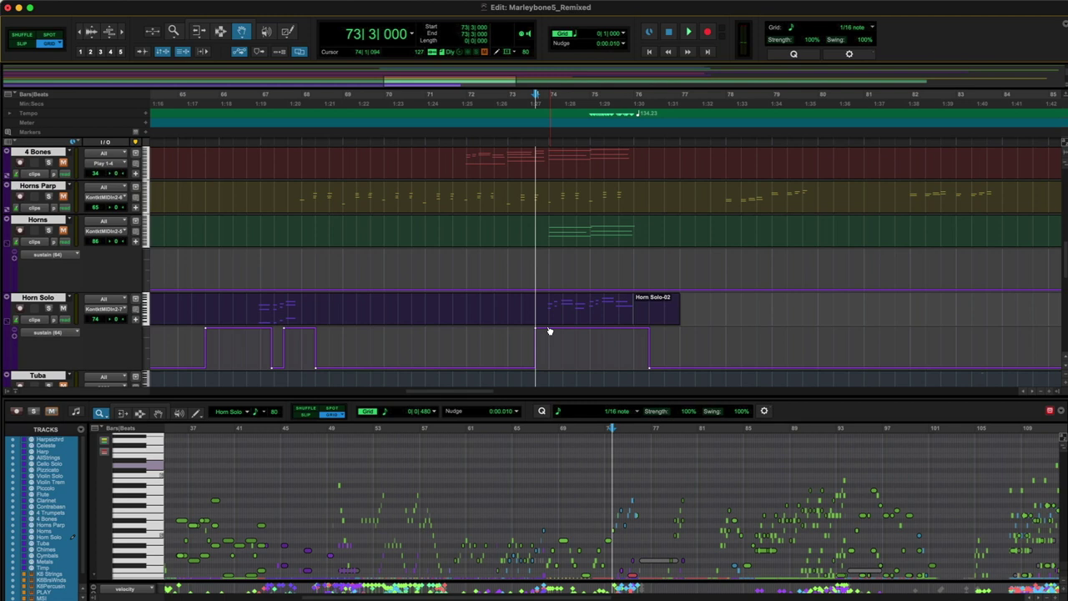
{"action": "mouse_move", "coordinate": [537, 329]}
{"action": "left_mouse_down"}
{"action": "mouse_move", "coordinate": [573, 330]}
{"action": "mouse_move", "coordinate": [557, 328]}
{"action": "left_mouse_up"}
{"action": "left_click_drag", "start_coordinate": [589, 329], "coordinate": [600, 359]}
{"action": "left_click", "coordinate": [651, 368]}
{"action": "mouse_move", "coordinate": [651, 368]}
{"action": "left_mouse_down"}
{"action": "mouse_move", "coordinate": [633, 367]}
{"action": "mouse_move", "coordinate": [646, 364]}
{"action": "left_mouse_up"}
Step: Play back the edited Horn Solo phrase from bar 73 and hide the Horn Solo controller lane
{"action": "key", "text": "space"}
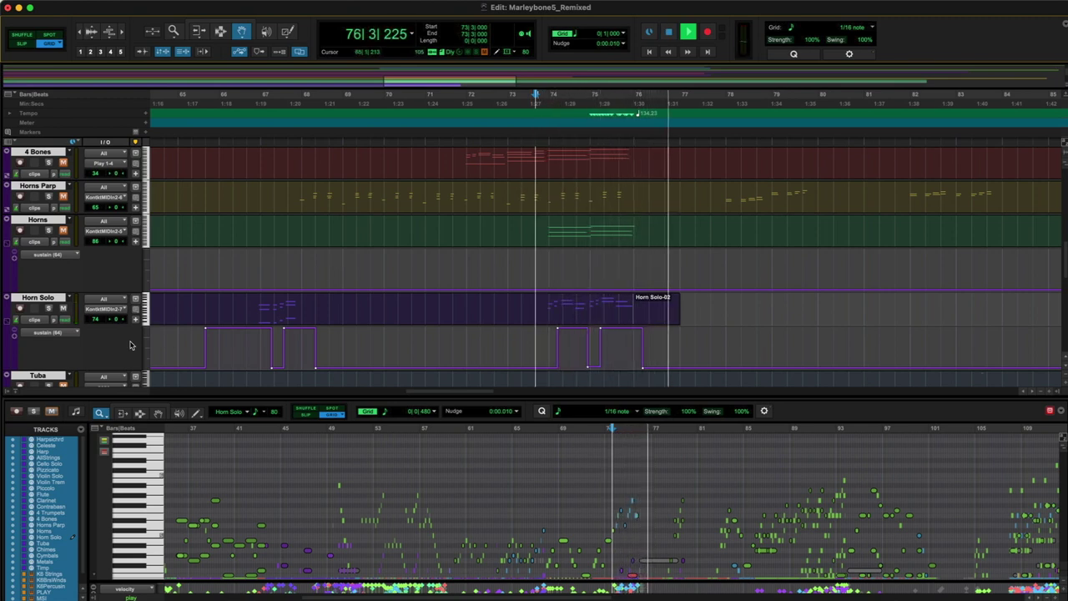
{"action": "left_click", "coordinate": [6, 323]}
{"action": "key", "text": "space"}
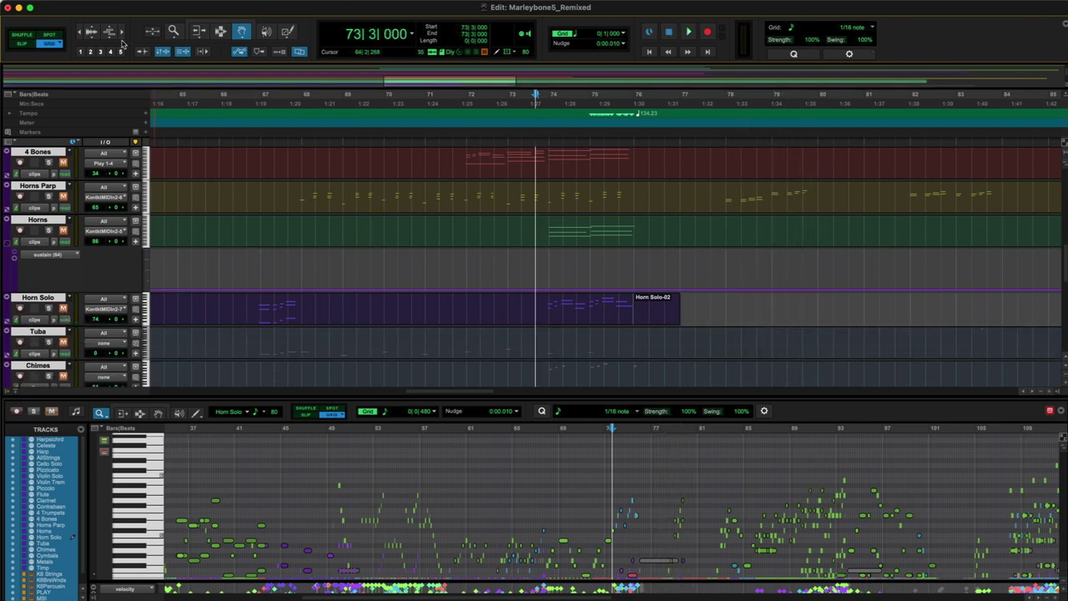
{"action": "left_click", "coordinate": [80, 33]}
{"action": "left_click", "coordinate": [80, 33]}
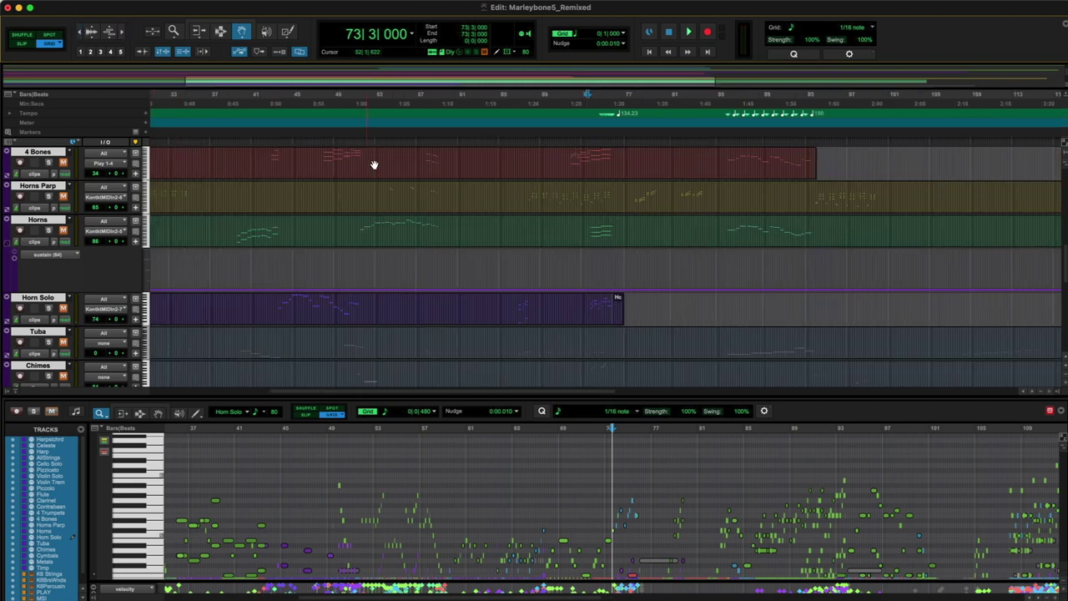
Step: For the Tuba track, load the Solo Tuba patch STU Sus in Play and set it to MIDI channel 5
{"action": "scroll", "coordinate": [374, 164], "scroll_direction": "left", "scroll_amount": 5}
{"action": "left_click", "coordinate": [38, 331]}
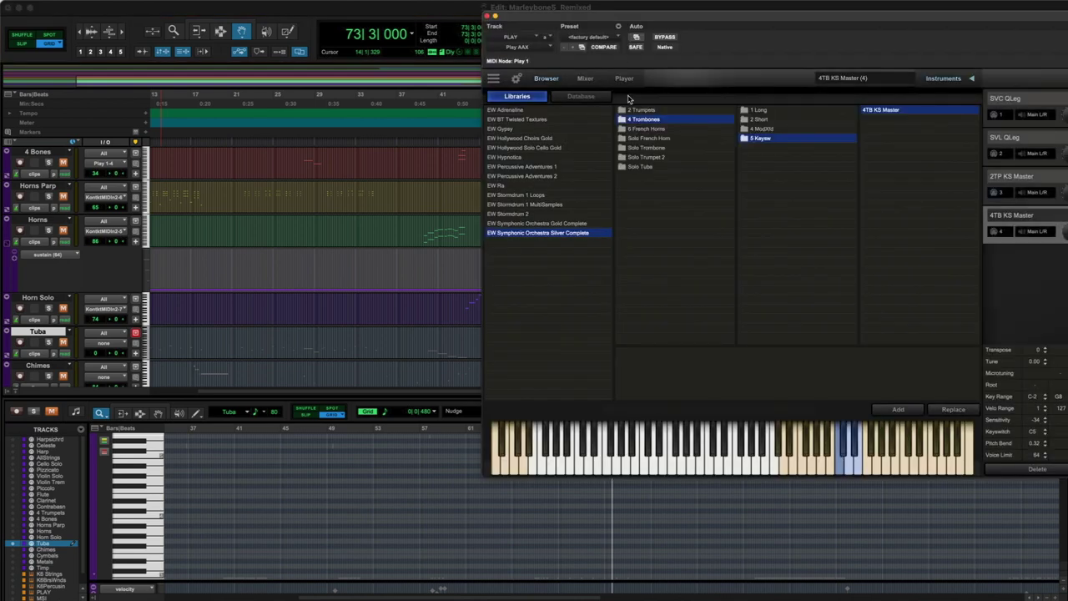
{"action": "left_click", "coordinate": [643, 167]}
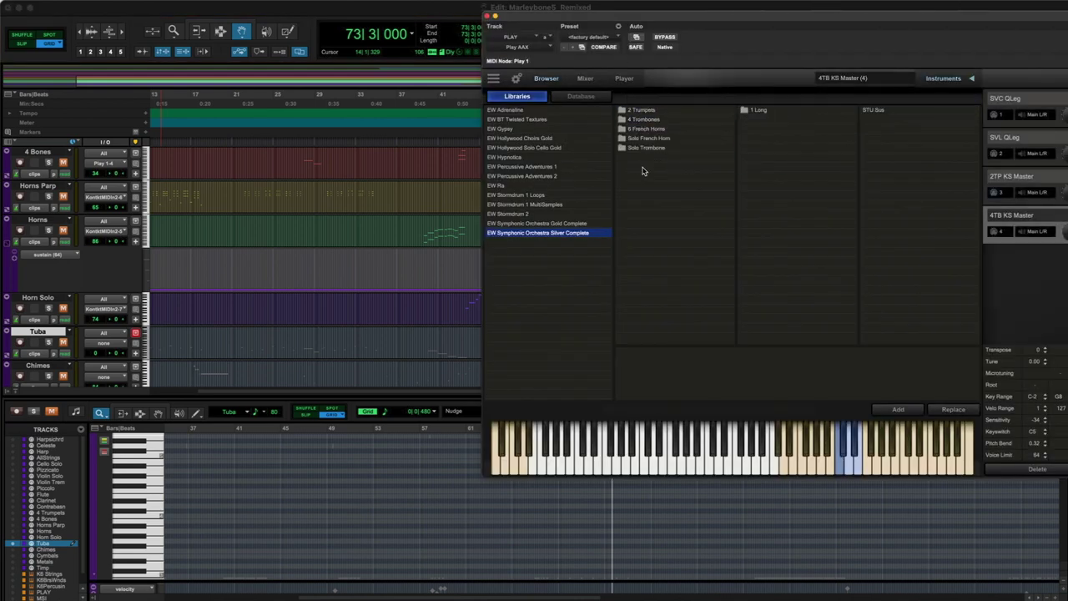
{"action": "left_click", "coordinate": [895, 114]}
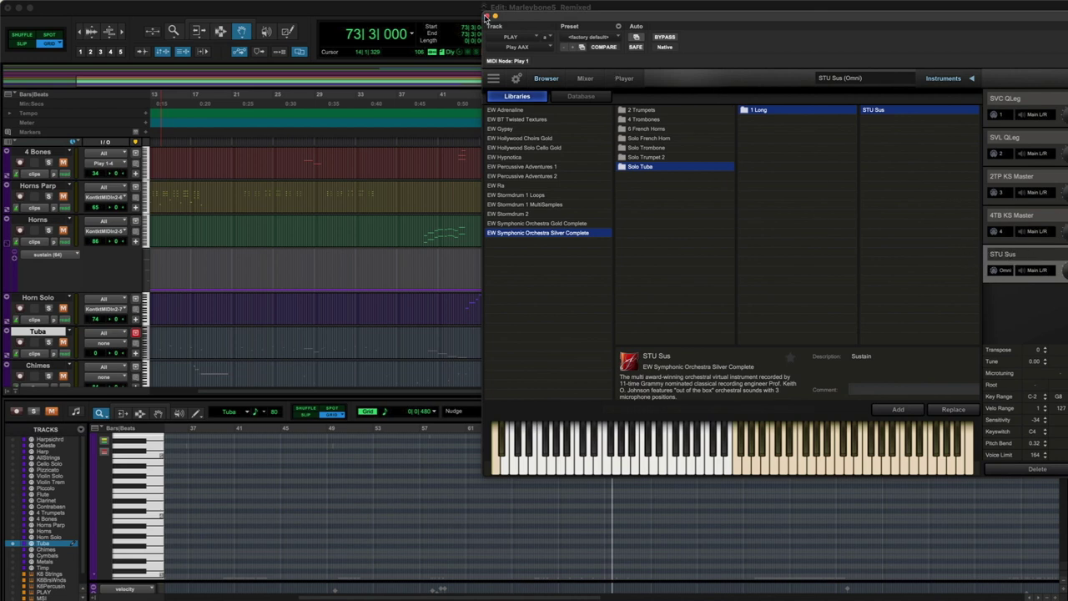
{"action": "left_click", "coordinate": [1003, 270]}
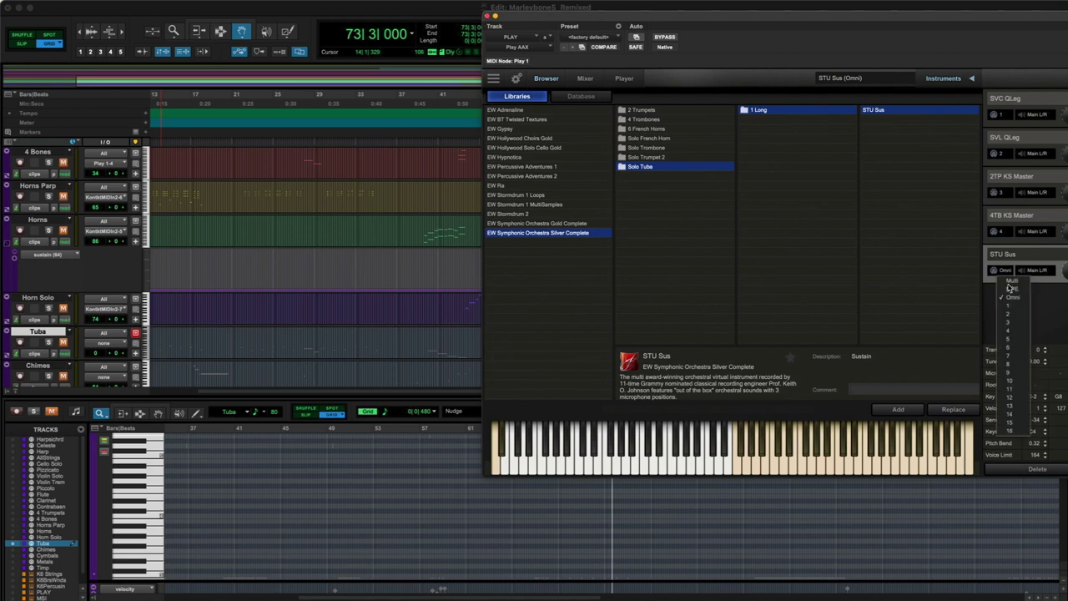
{"action": "left_click", "coordinate": [1017, 339]}
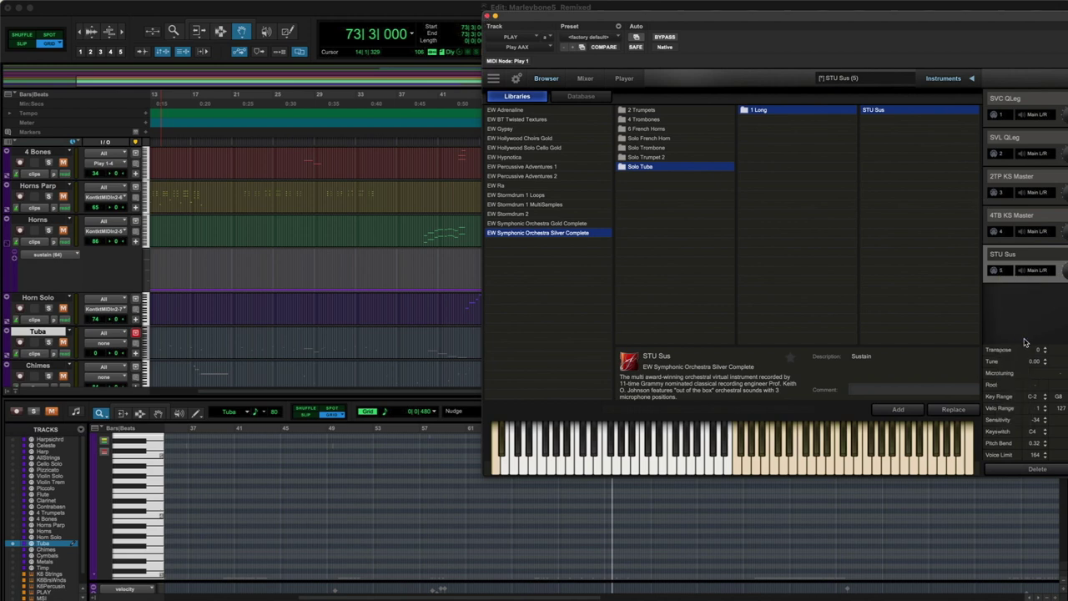
{"action": "left_click", "coordinate": [487, 16]}
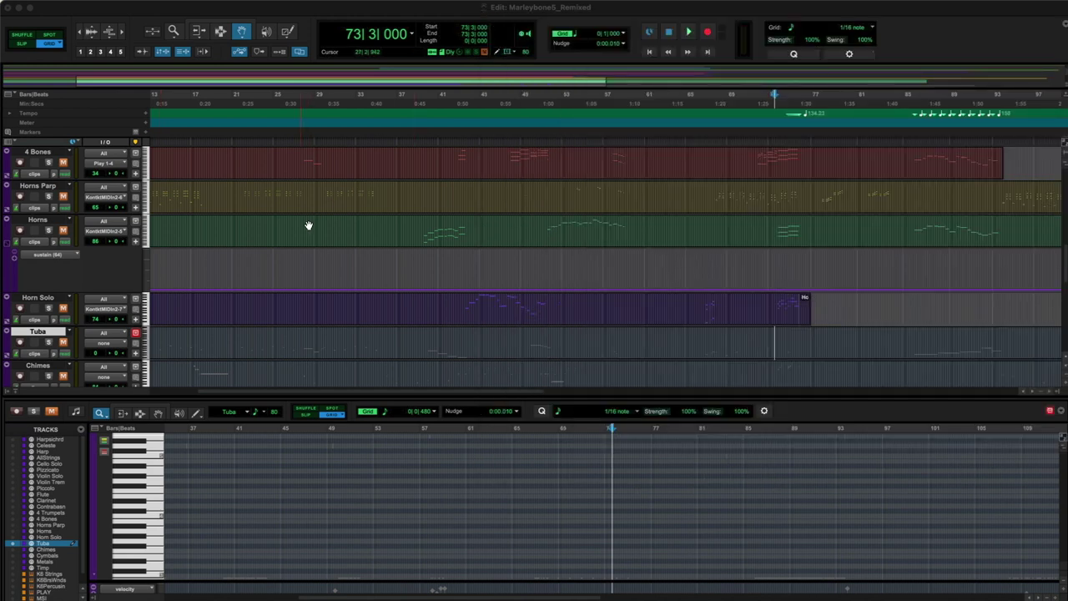
Step: Route the Tuba track's MIDI output to PLAY - Play 1, channel-5
{"action": "left_click", "coordinate": [98, 347]}
{"action": "mouse_move", "coordinate": [149, 405]}
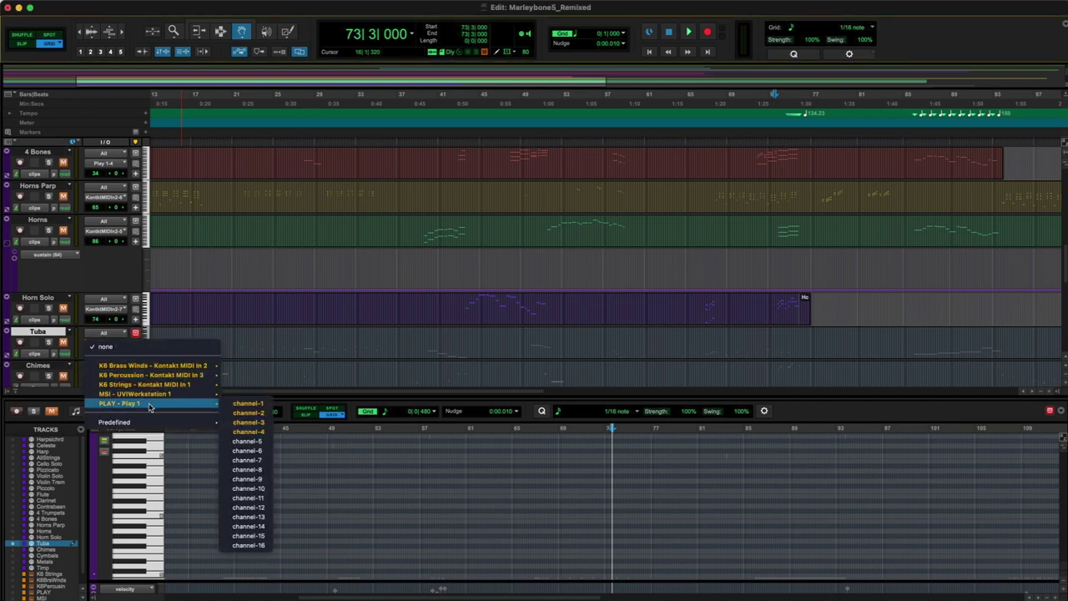
{"action": "left_click", "coordinate": [246, 441]}
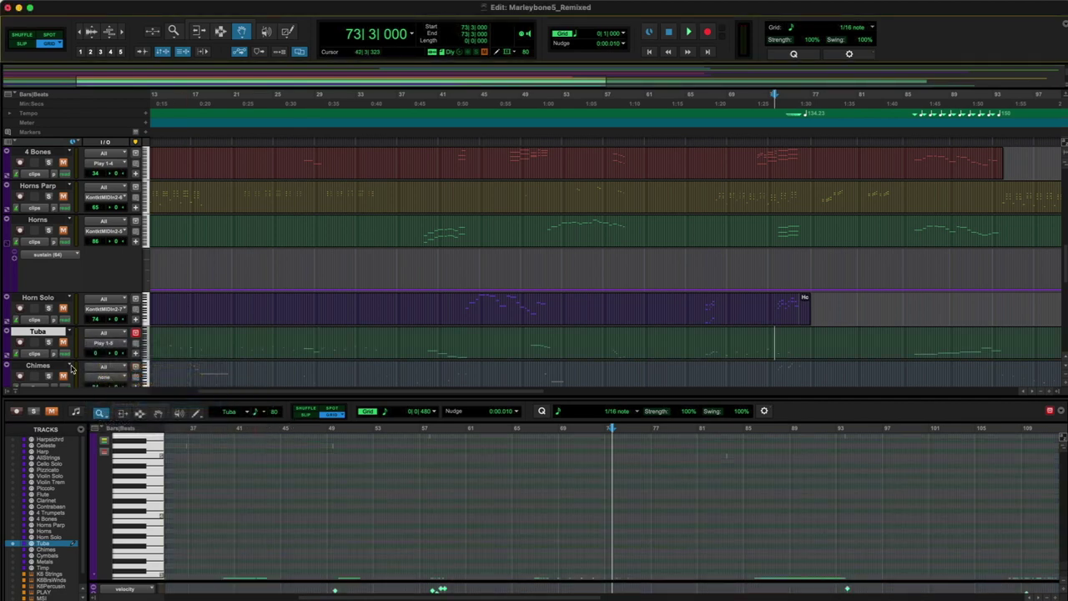
Step: Play back the Tuba part from bar 22, show its notes in the MIDI editor, and mute the track
{"action": "key", "text": "space"}
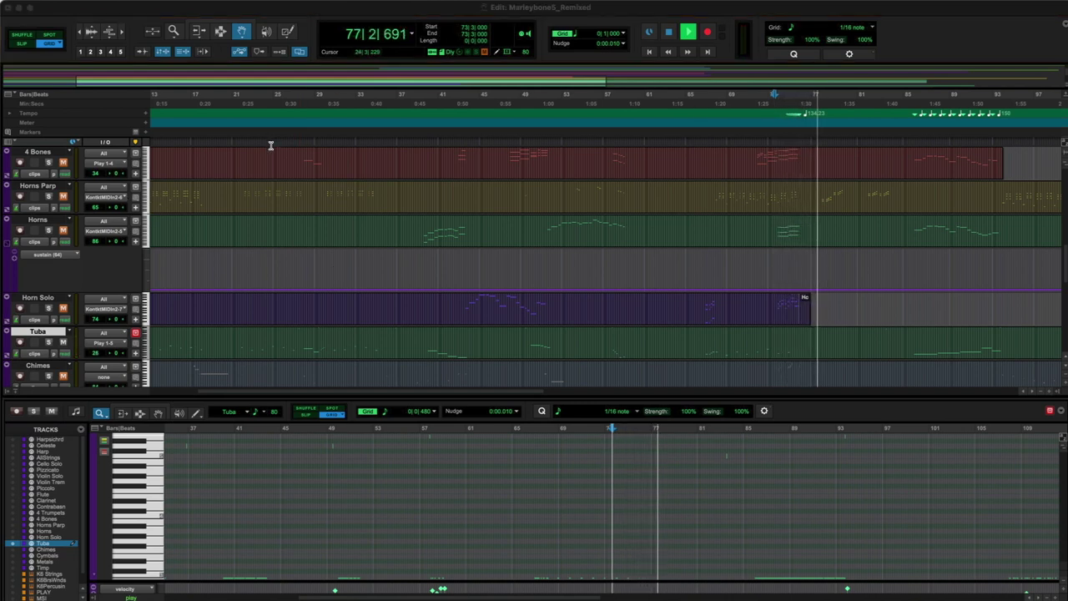
{"action": "left_click", "coordinate": [241, 144]}
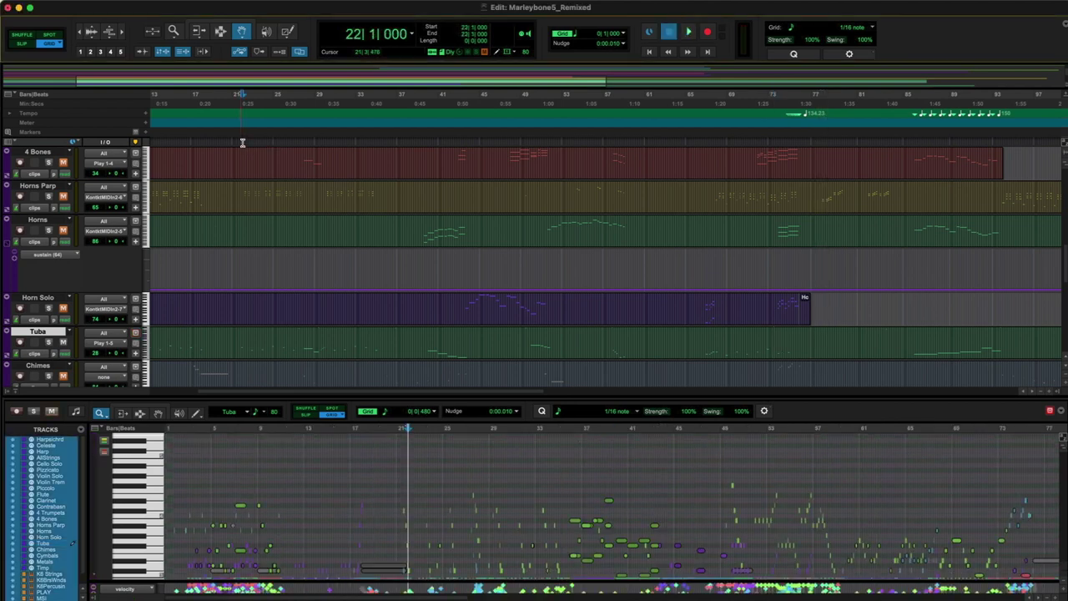
{"action": "left_click", "coordinate": [308, 338]}
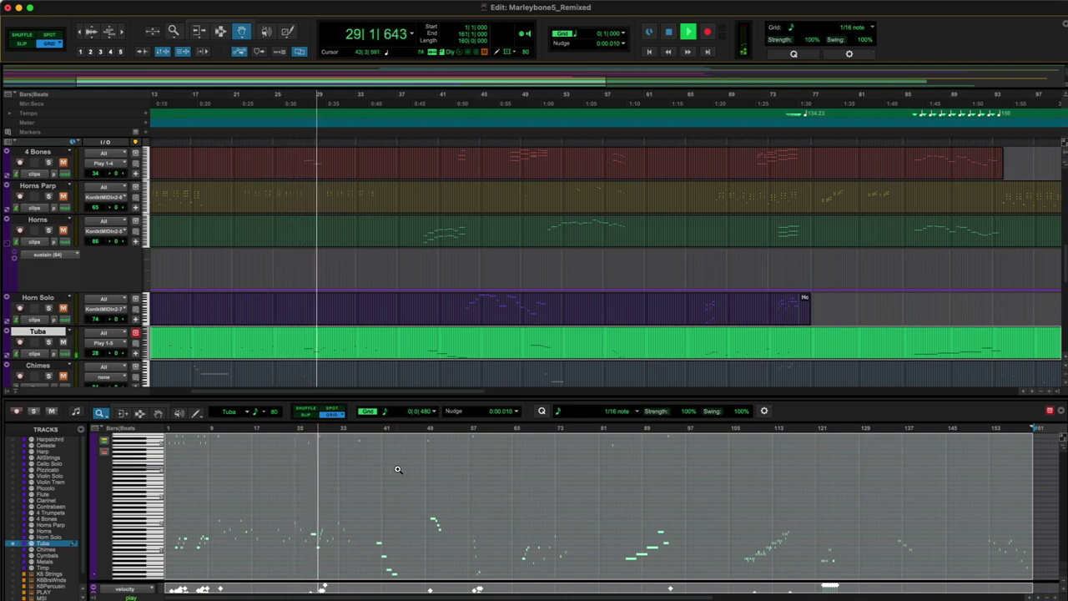
{"action": "key", "text": "space"}
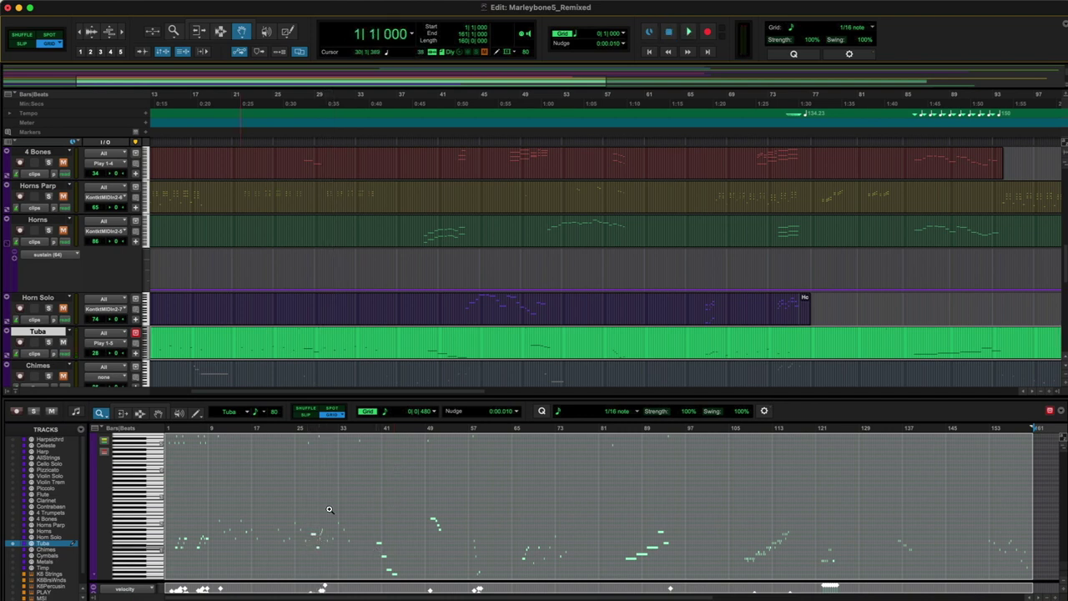
{"action": "left_click", "coordinate": [64, 342]}
Step: For the Chimes track, add Orch chimes in Play from the Percussion Metals folder of EW Symphonic Orchestra Silver Complete
{"action": "scroll", "coordinate": [230, 281], "scroll_direction": "down", "scroll_amount": 3}
{"action": "left_click", "coordinate": [224, 281]}
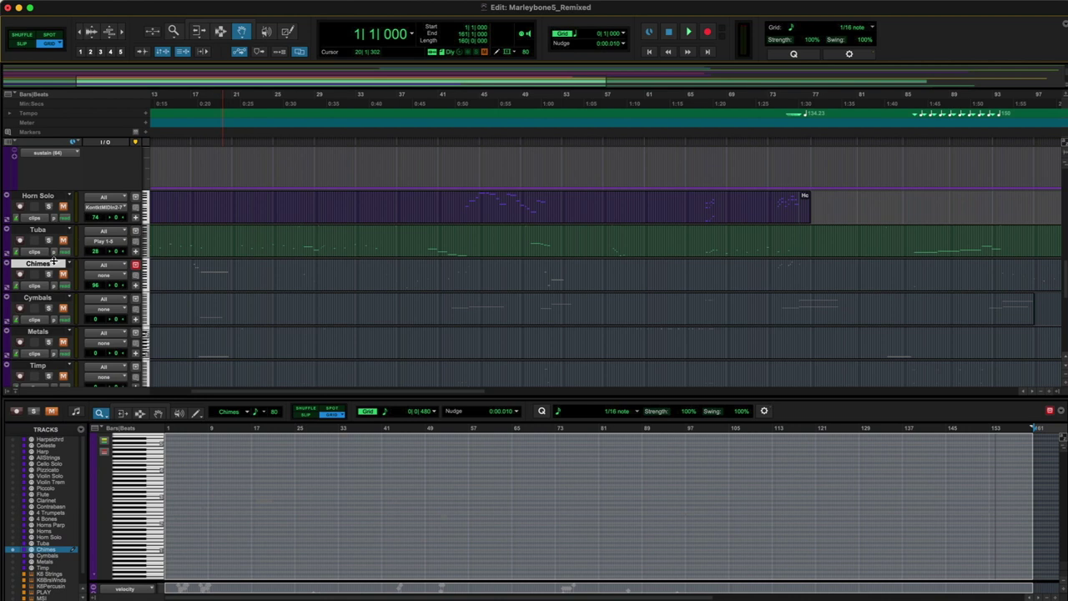
{"action": "left_click", "coordinate": [52, 259]}
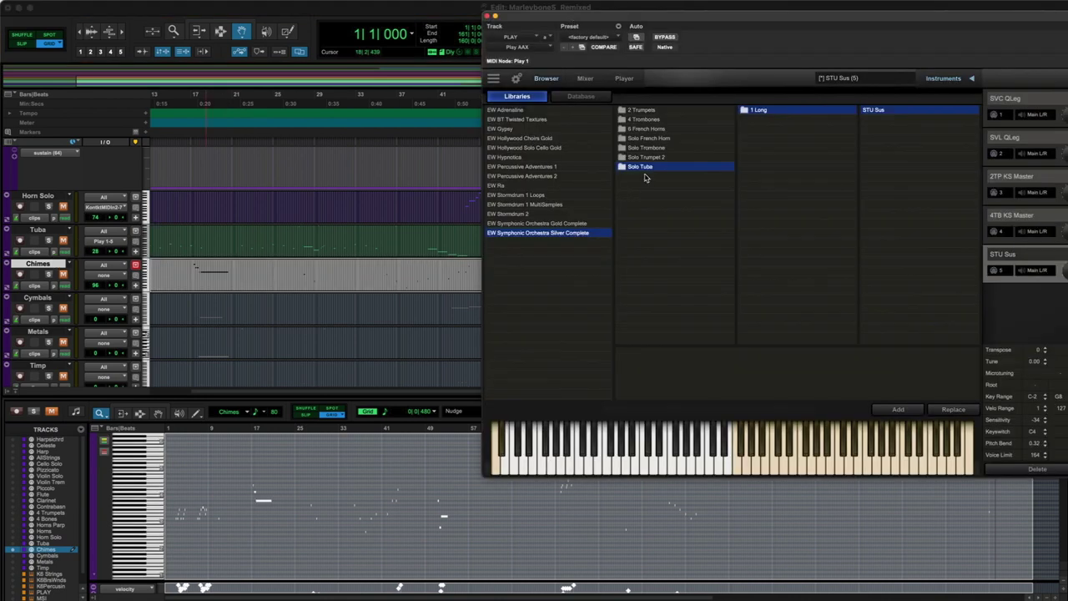
{"action": "left_click", "coordinate": [561, 234]}
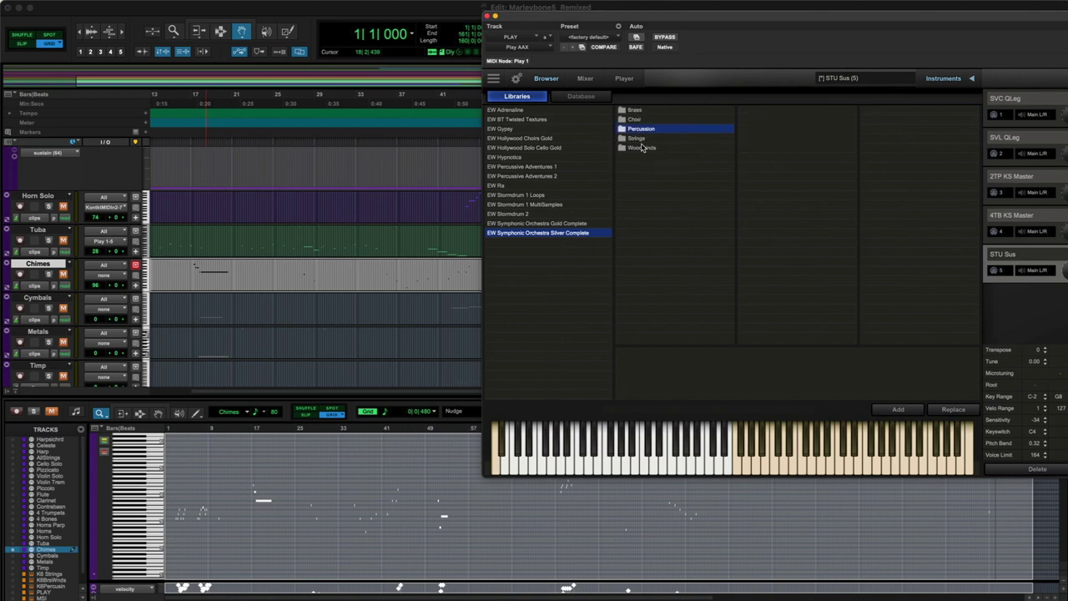
{"action": "left_click", "coordinate": [645, 133]}
{"action": "key", "text": "Down"}
{"action": "key", "text": "Down"}
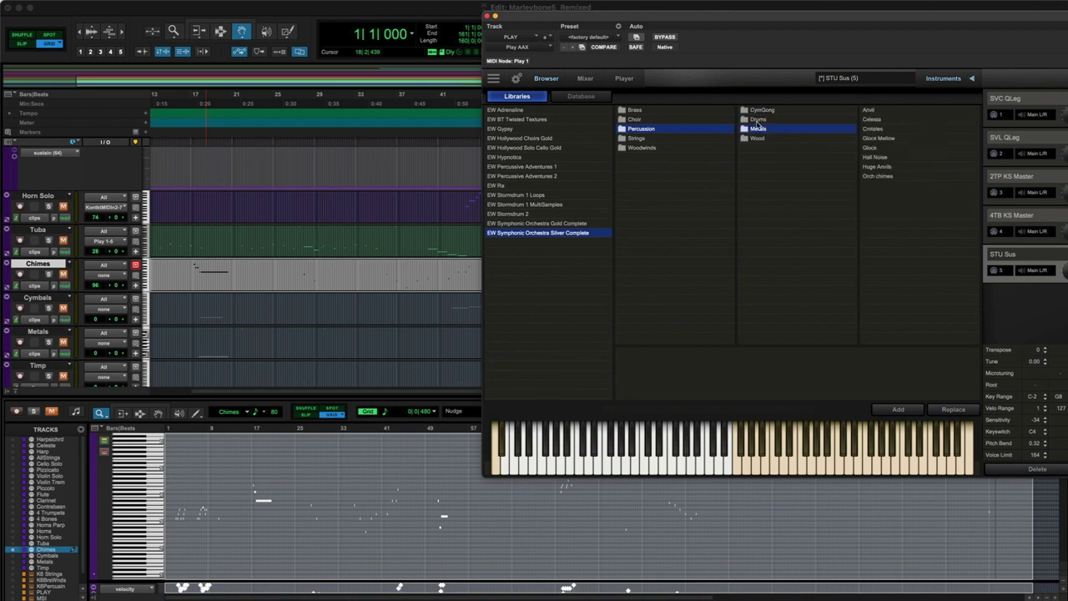
{"action": "left_click", "coordinate": [877, 175]}
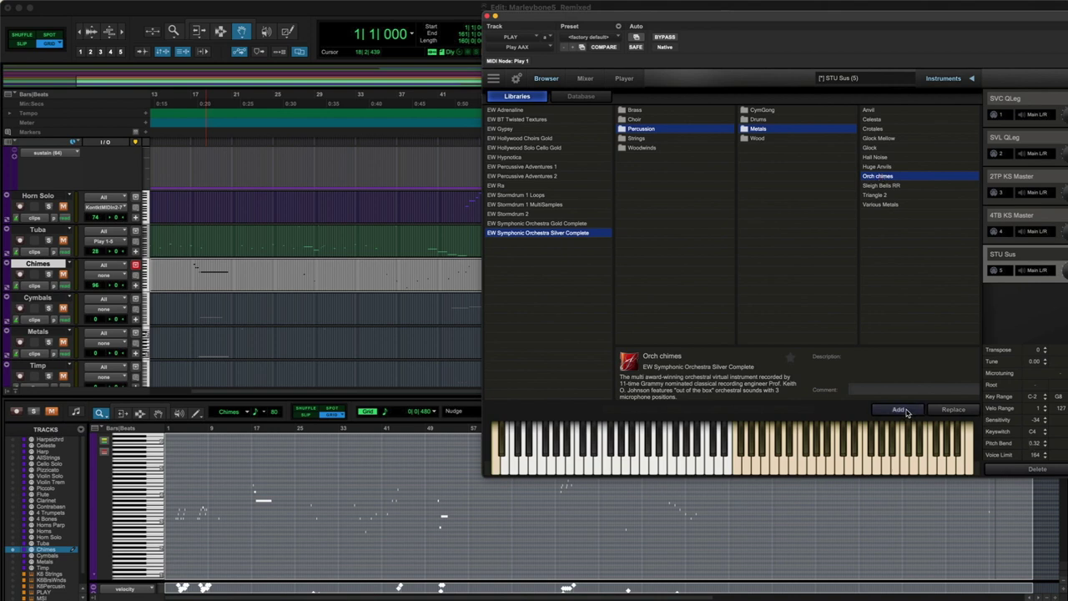
{"action": "left_click", "coordinate": [901, 409]}
Step: Set the Orch chimes instrument's MIDI channel to 6
{"action": "left_click", "coordinate": [1001, 310]}
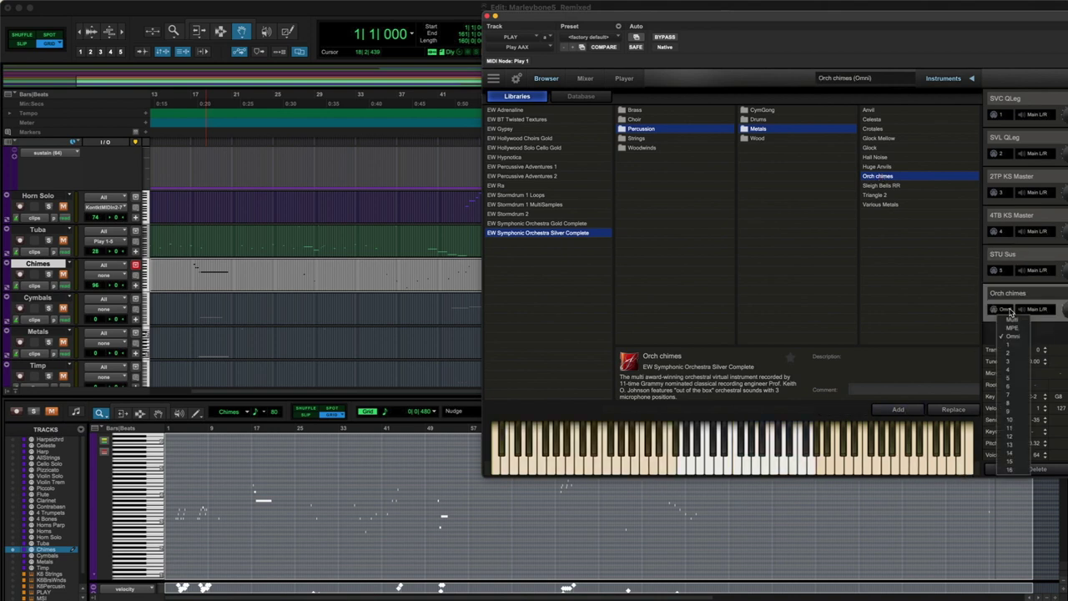
{"action": "left_click", "coordinate": [1017, 377]}
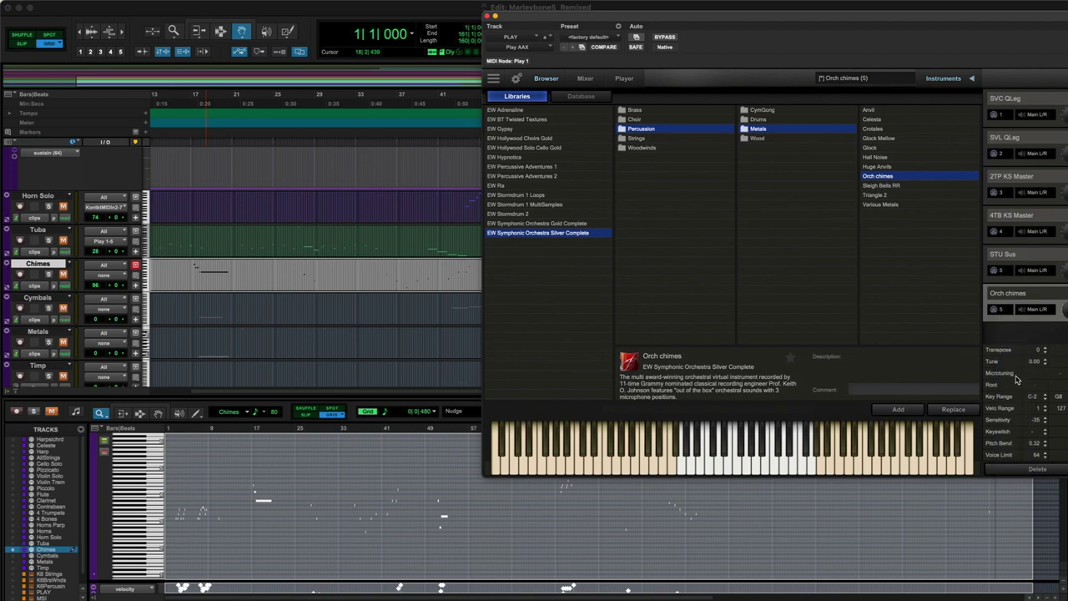
{"action": "left_click", "coordinate": [1006, 313]}
{"action": "left_click", "coordinate": [1009, 387]}
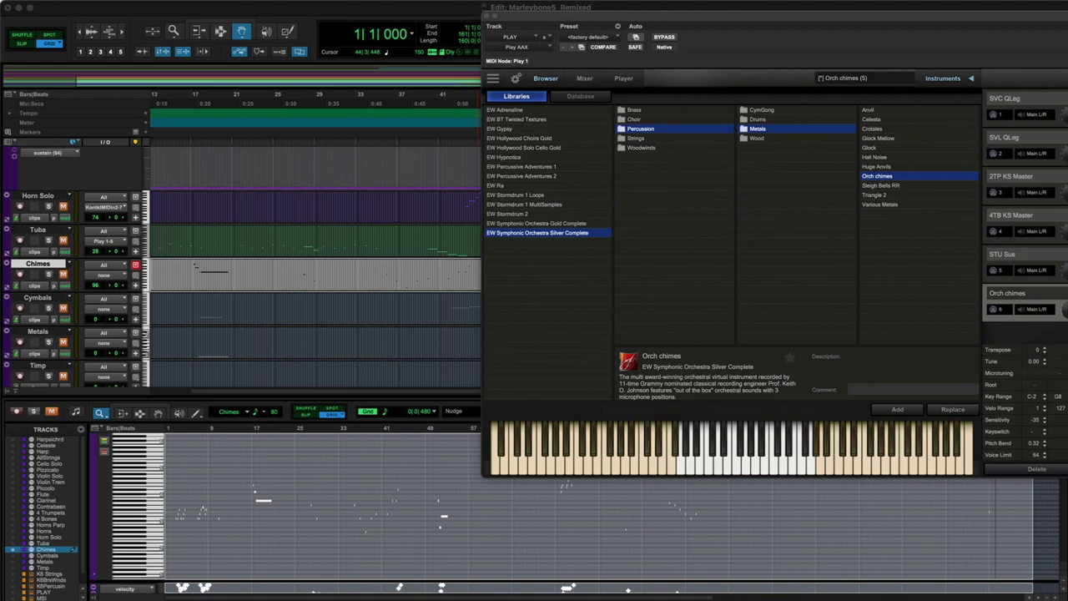
Step: Unmute the Chimes track and route its MIDI output to PLAY - Play 1, channel-6
{"action": "key", "text": "shift+m"}
{"action": "key", "text": "space"}
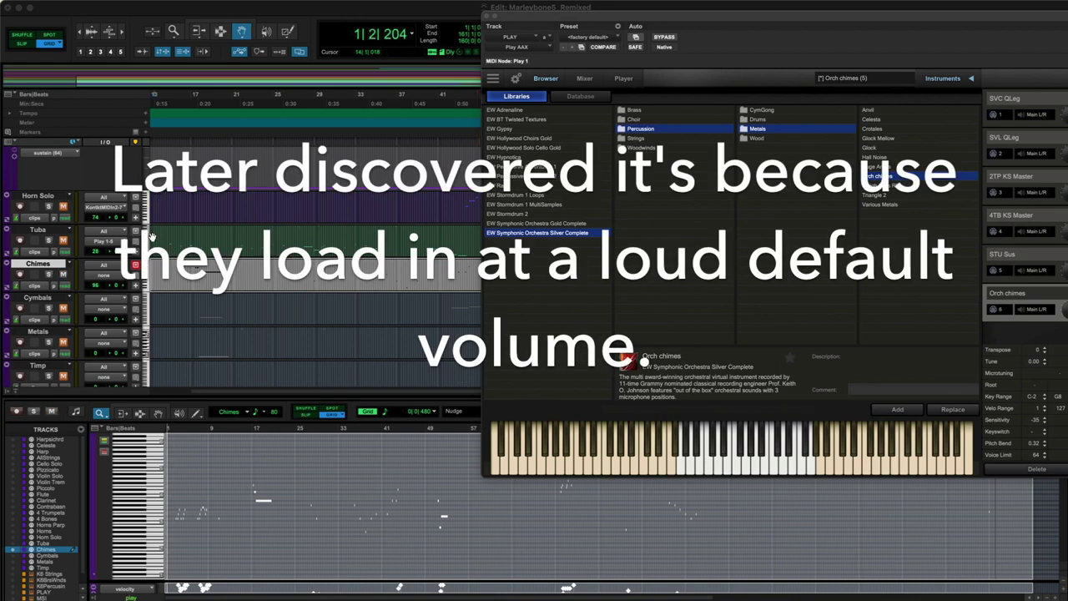
{"action": "key", "text": "space"}
{"action": "left_click", "coordinate": [104, 275]}
{"action": "mouse_move", "coordinate": [137, 326]}
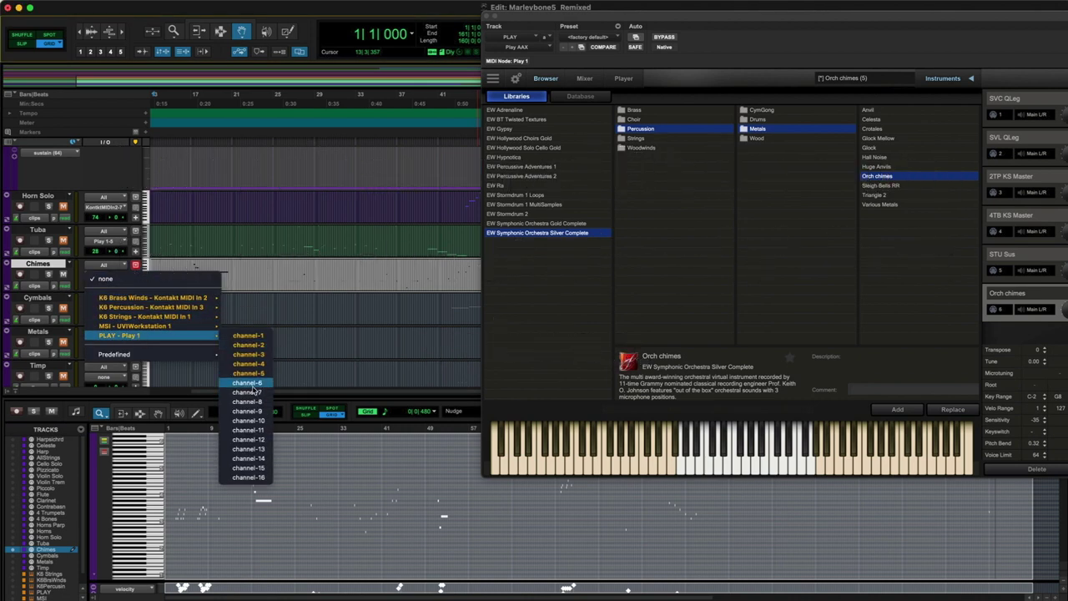
{"action": "left_click", "coordinate": [252, 387]}
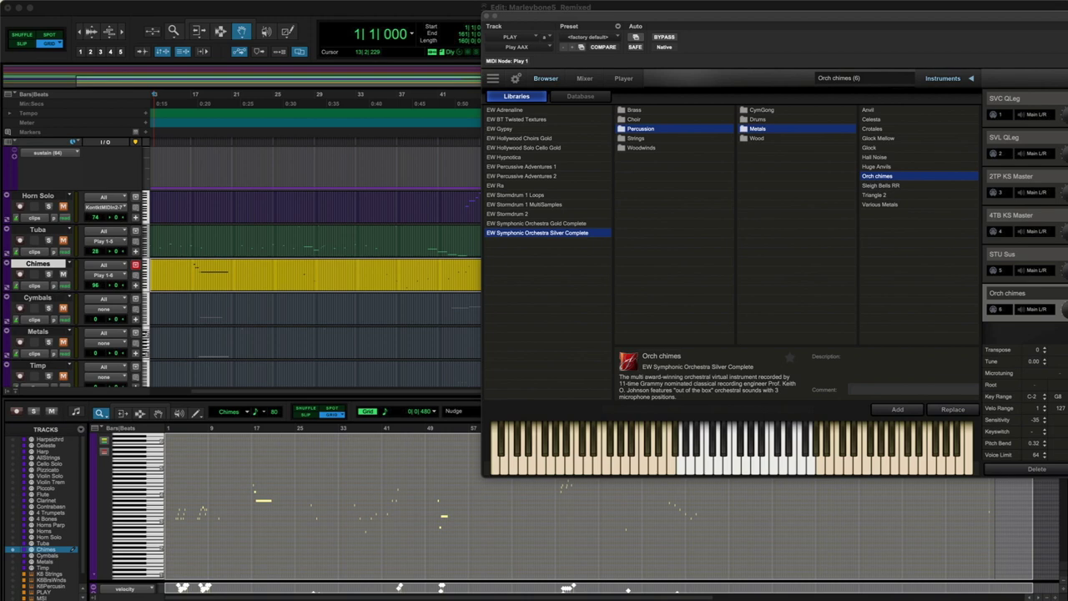
Step: Check the track levels in the Mix window, closing the Play plug-in window to see them all
{"action": "key", "text": "super+equal"}
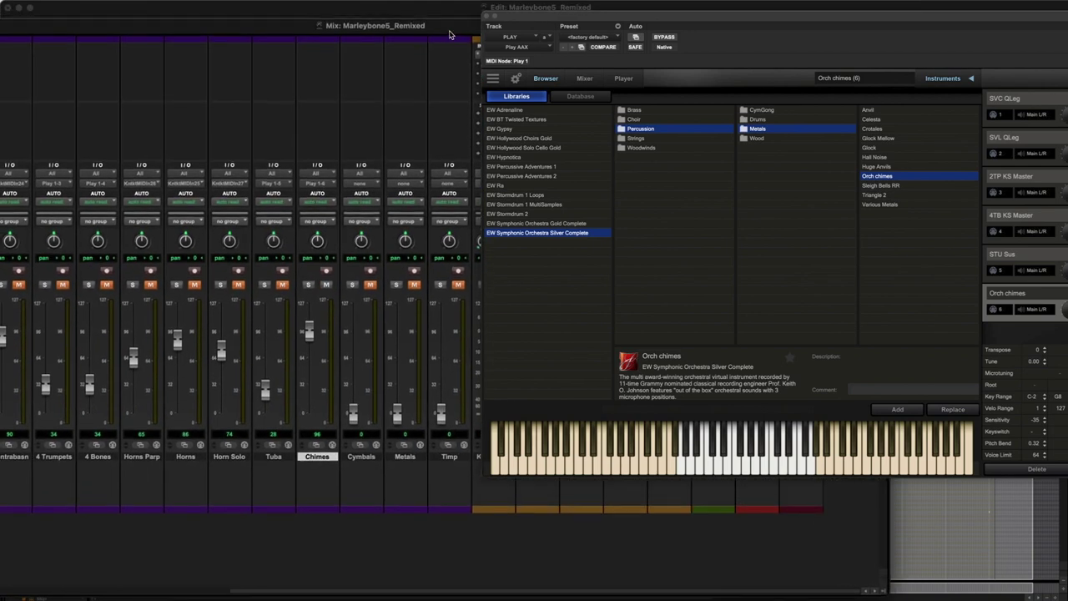
{"action": "left_click", "coordinate": [486, 15]}
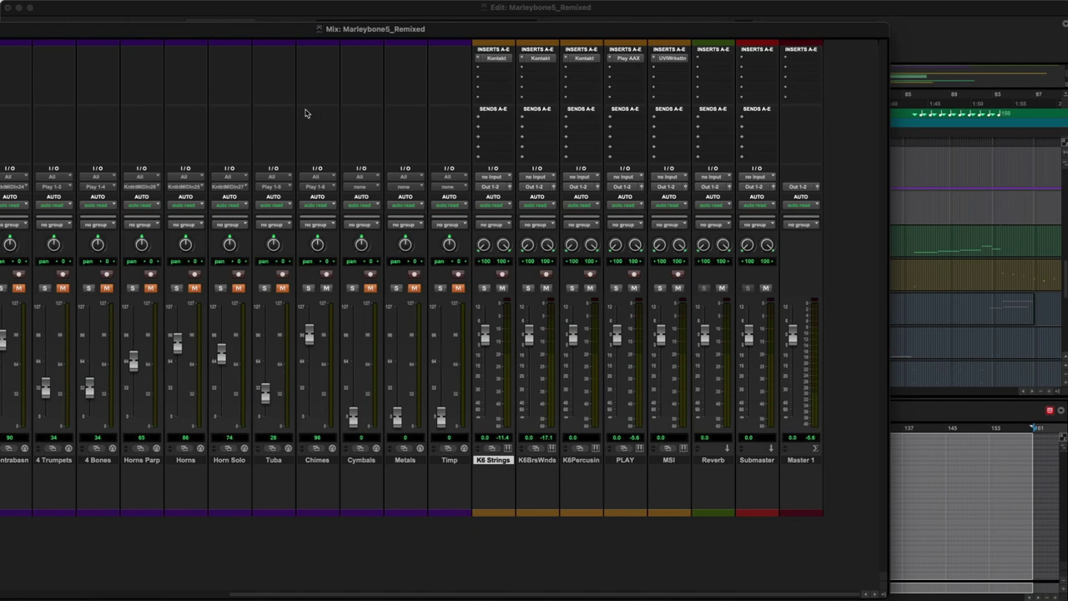
{"action": "left_click", "coordinate": [58, 15]}
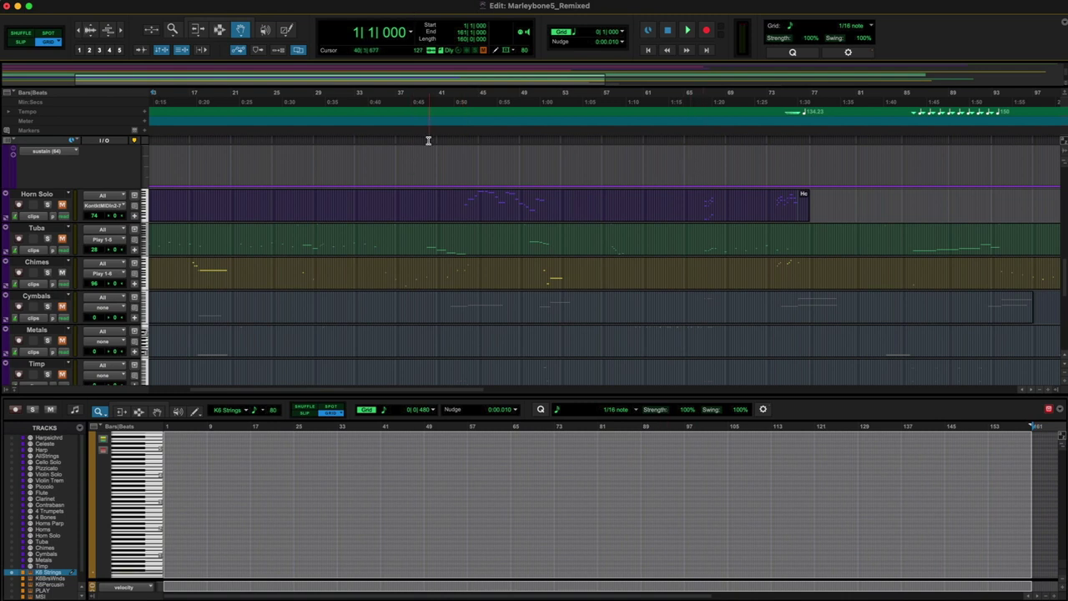
Step: Play back the Chimes part from bar 35
{"action": "left_click", "coordinate": [425, 143]}
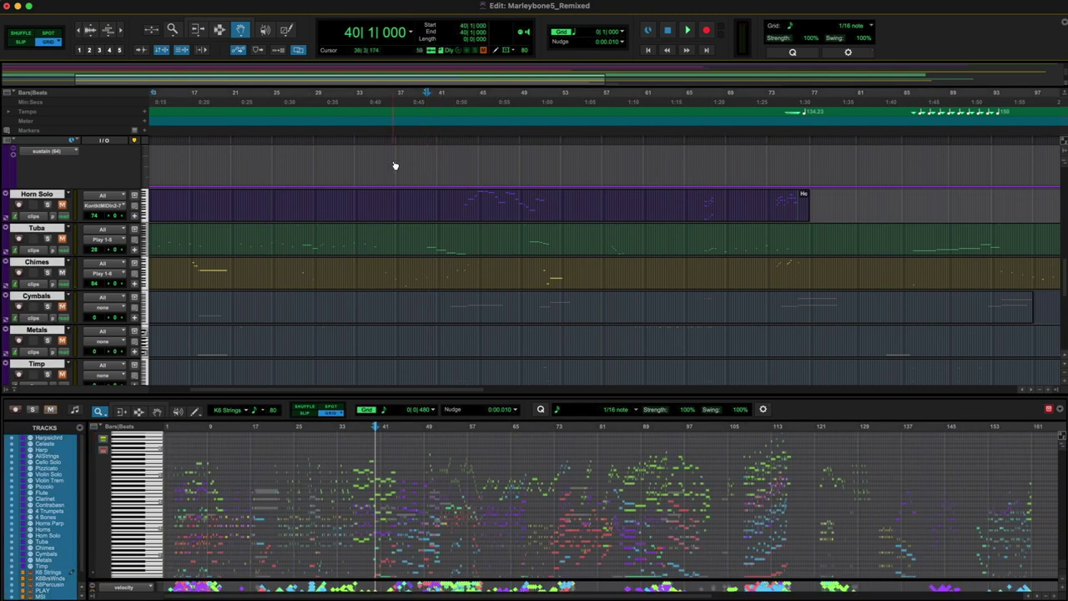
{"action": "left_click", "coordinate": [382, 143]}
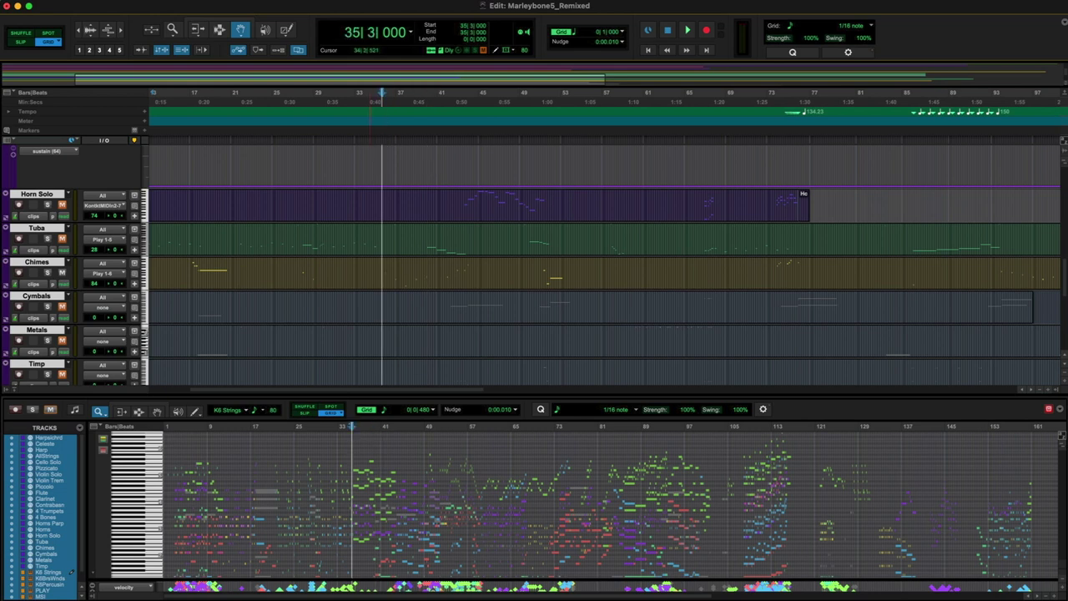
{"action": "key", "text": "space"}
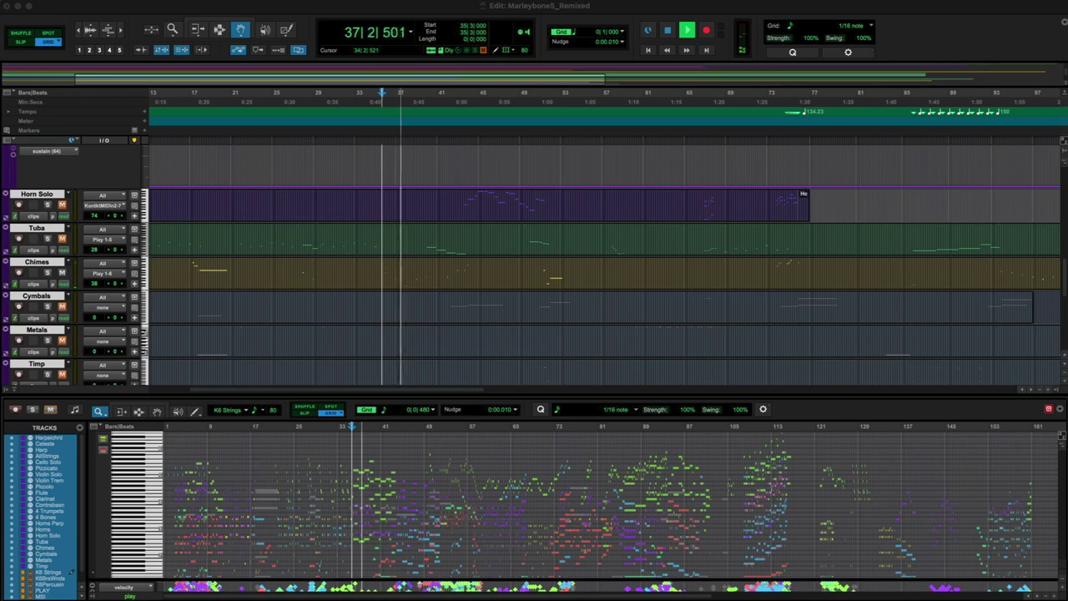
{"action": "key", "text": "space"}
Step: Check the Chimes track's level in the Mix window during a short playback
{"action": "key", "text": "super+equal"}
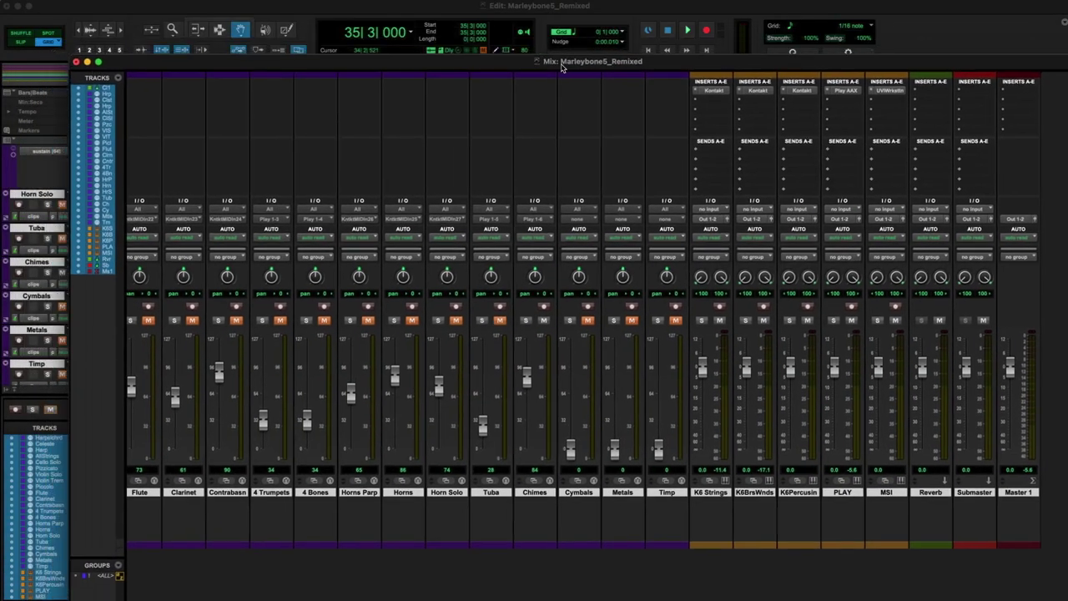
{"action": "left_click_drag", "start_coordinate": [561, 67], "coordinate": [593, 52]}
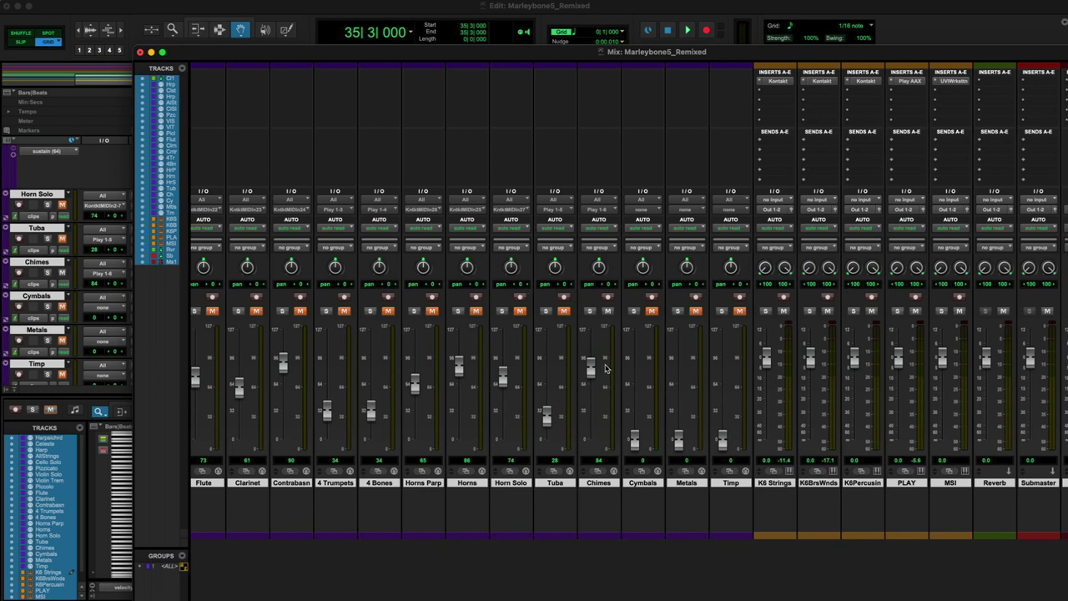
{"action": "key", "text": "space"}
{"action": "key", "text": "space"}
{"action": "left_click", "coordinate": [140, 52]}
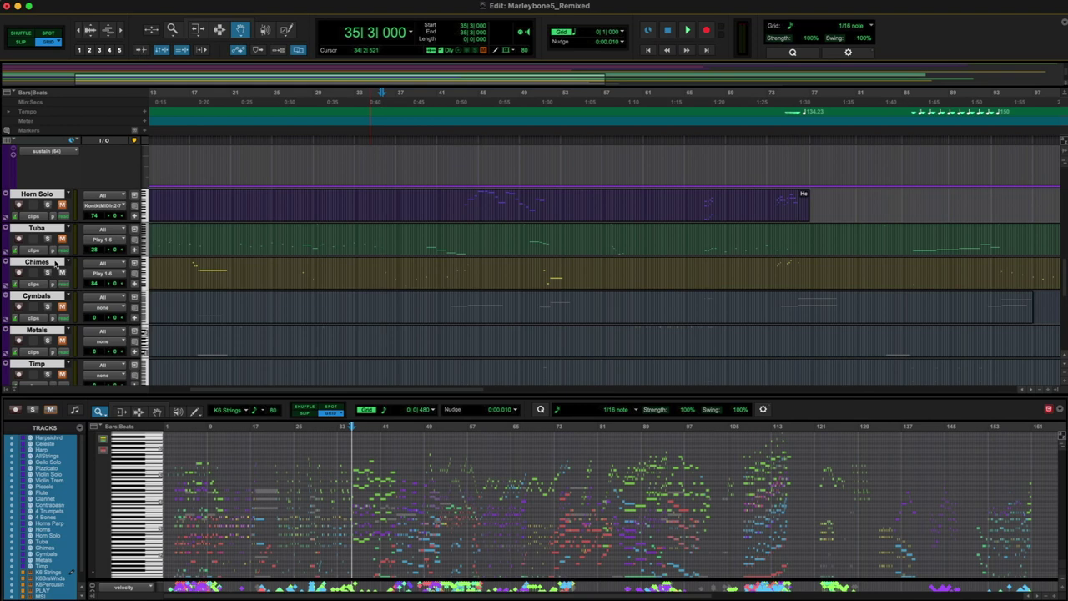
Step: Show the Chimes track's volume automation lane, clear its volume changes across the whole track to leave a flat level of 96, and hide the lane
{"action": "left_click", "coordinate": [6, 286]}
{"action": "left_click", "coordinate": [47, 296]}
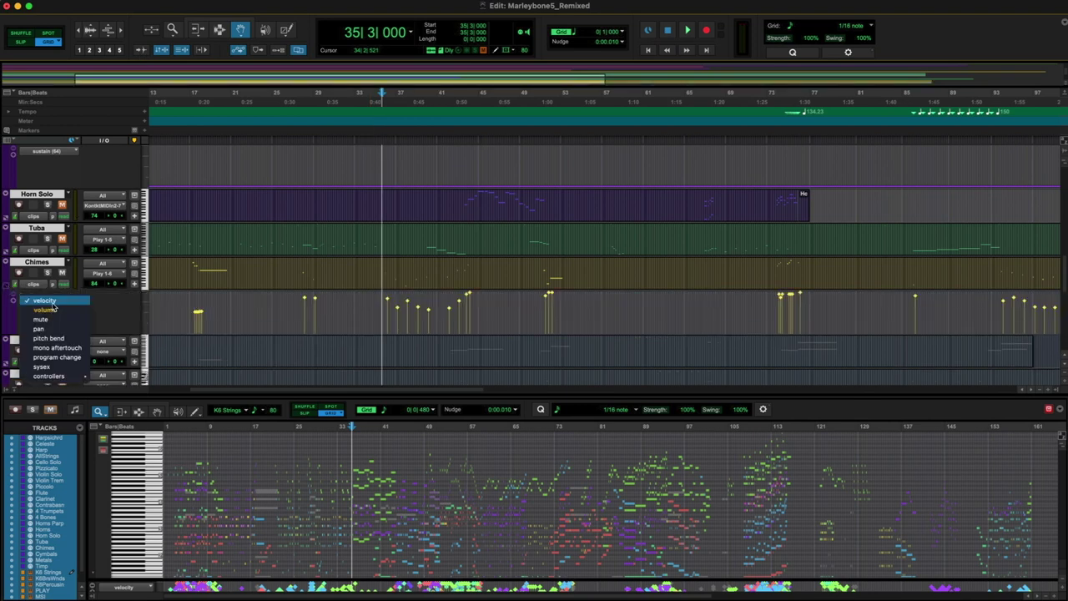
{"action": "left_click", "coordinate": [50, 311]}
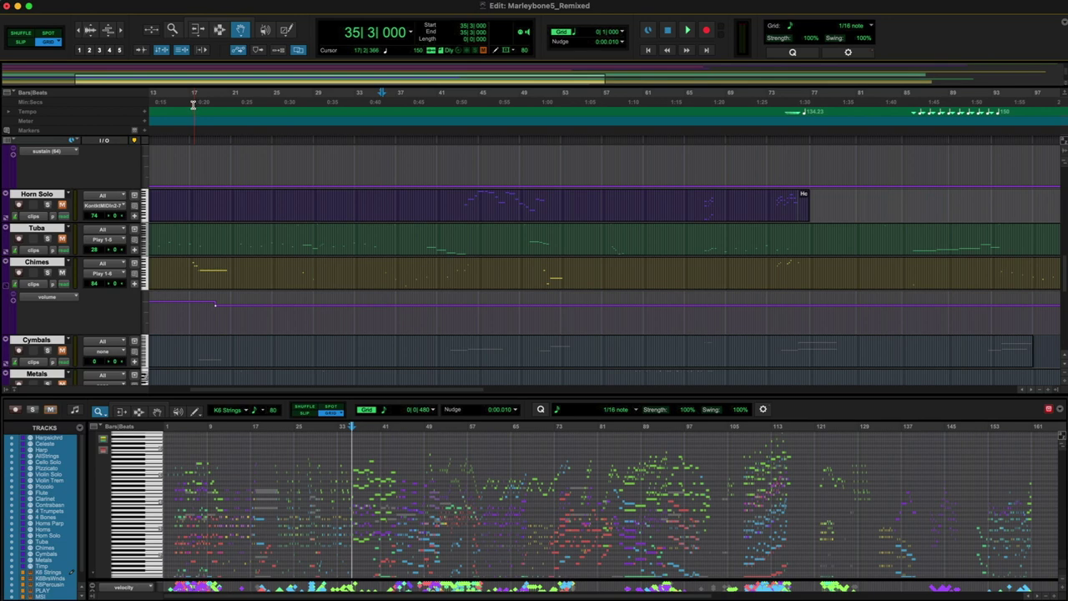
{"action": "left_click", "coordinate": [79, 31]}
{"action": "left_click", "coordinate": [78, 31]}
{"action": "left_click", "coordinate": [219, 29]}
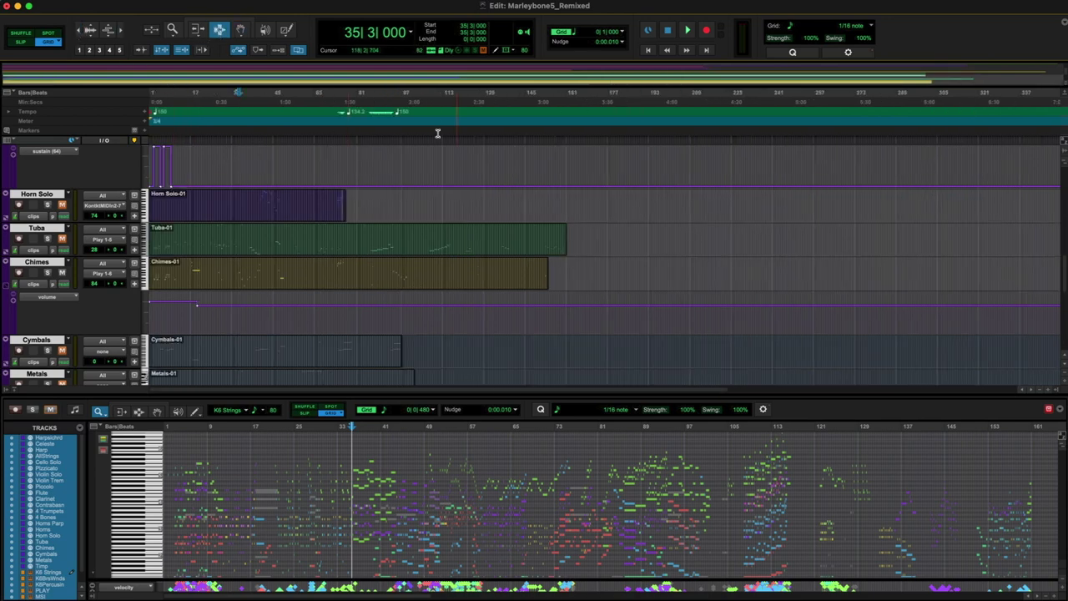
{"action": "left_click_drag", "start_coordinate": [594, 309], "coordinate": [127, 321]}
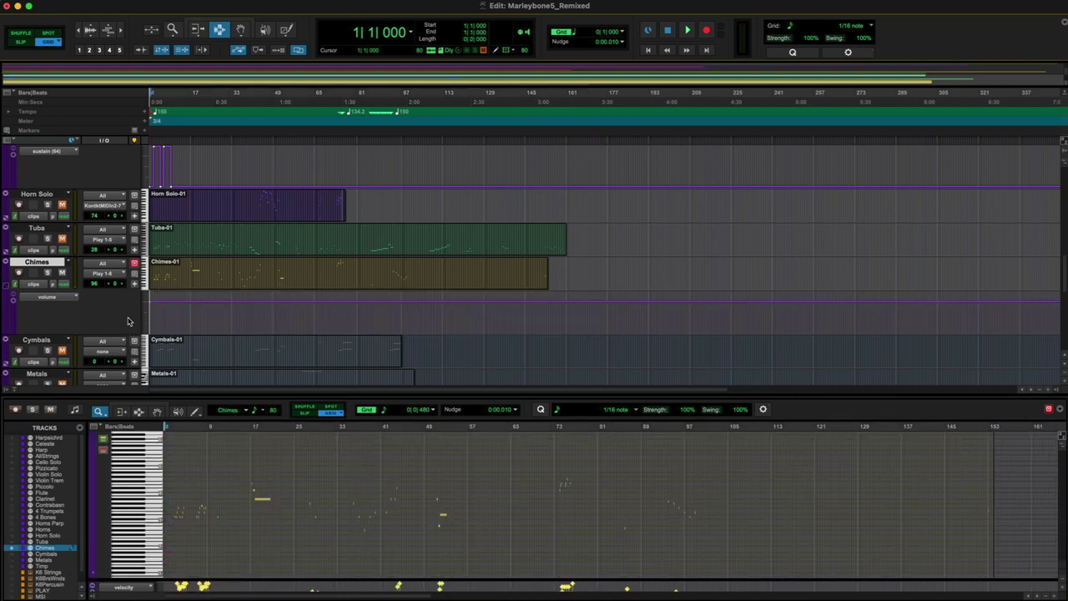
{"action": "left_click", "coordinate": [6, 287]}
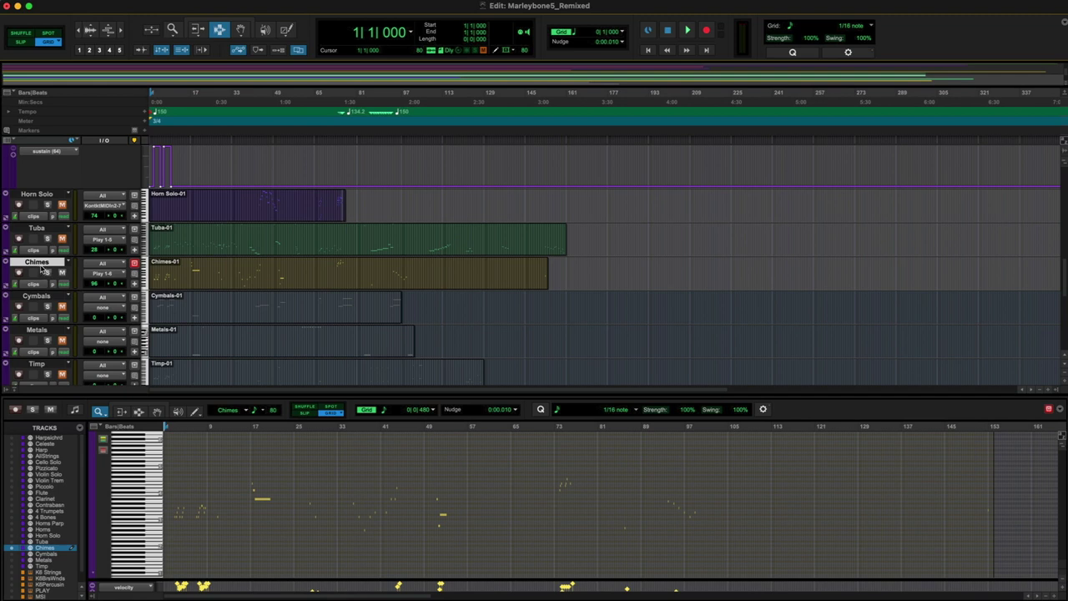
Step: Mute the Chimes track and select the Cymbals track, fitting the whole session in the Edit window
{"action": "left_click", "coordinate": [62, 273]}
{"action": "left_click", "coordinate": [43, 297]}
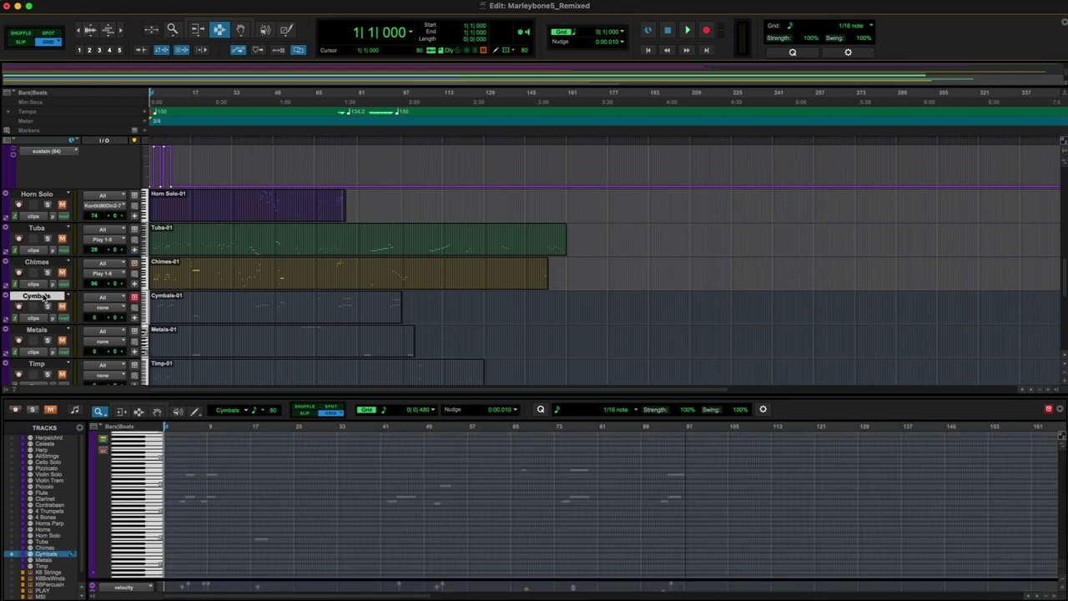
{"action": "double_click", "coordinate": [172, 30]}
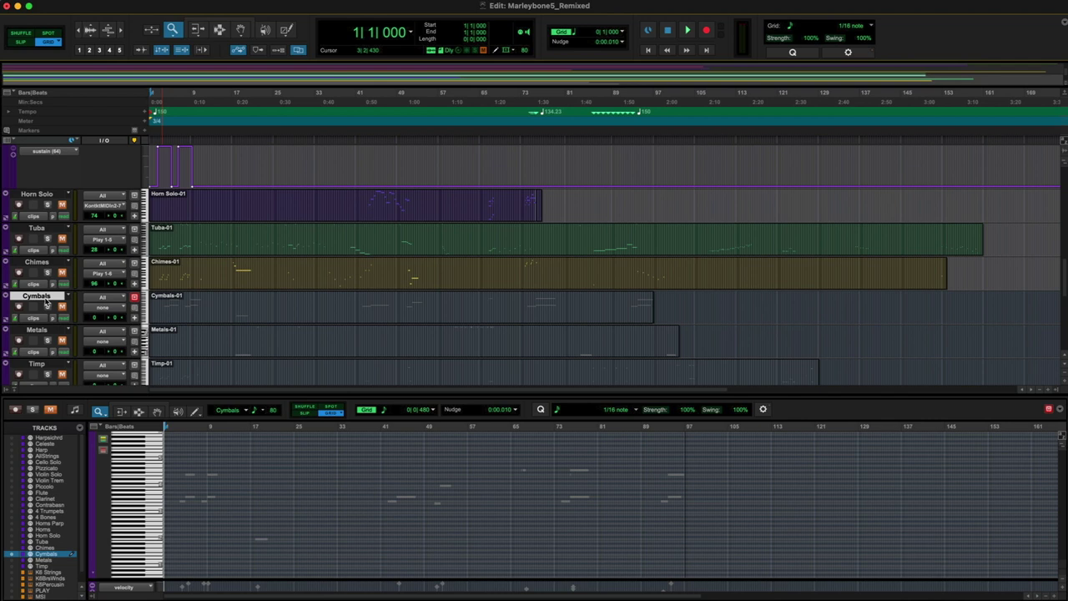
Step: Add the 20 Cymbal instrument to Play from EW Symphonic Orchestra Silver Complete, Percussion, CymGong
{"action": "key", "text": "super+equal"}
{"action": "key", "text": "super+equal"}
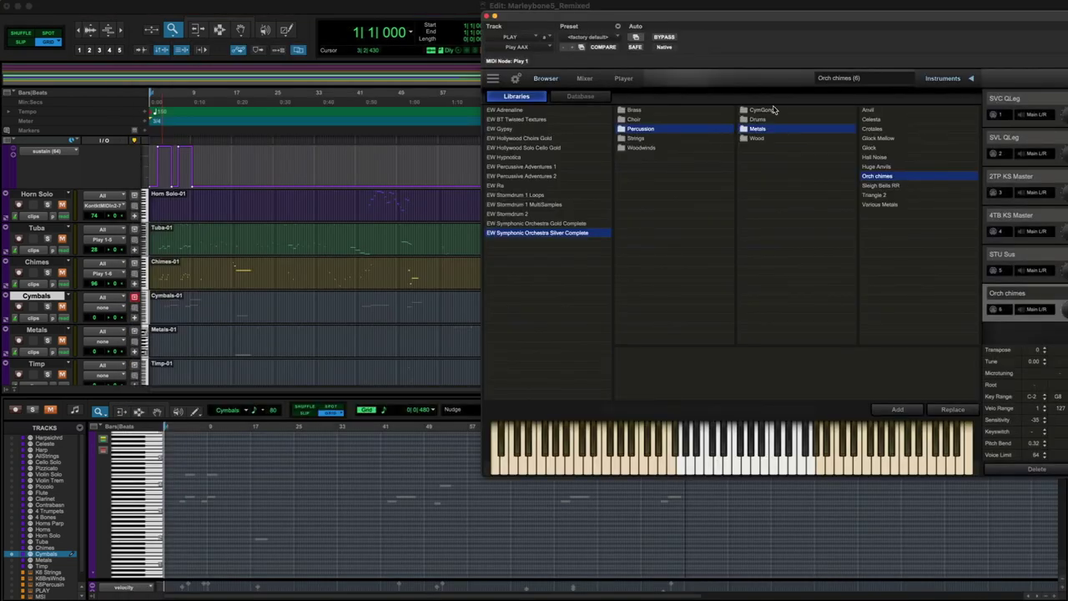
{"action": "left_click", "coordinate": [776, 112]}
{"action": "left_click_drag", "start_coordinate": [800, 21], "coordinate": [720, 26]}
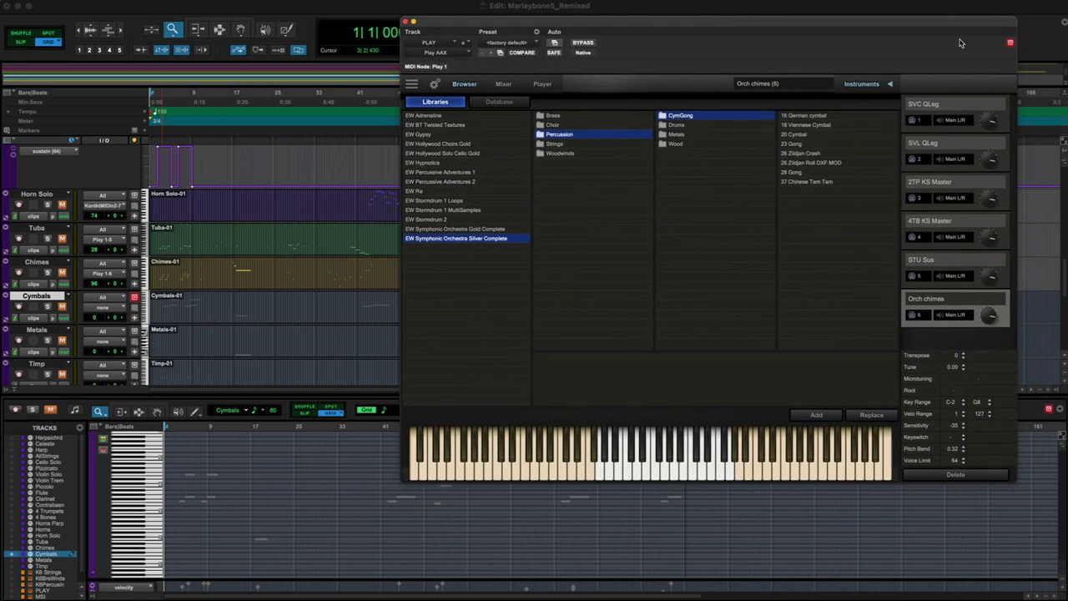
{"action": "left_click", "coordinate": [795, 136]}
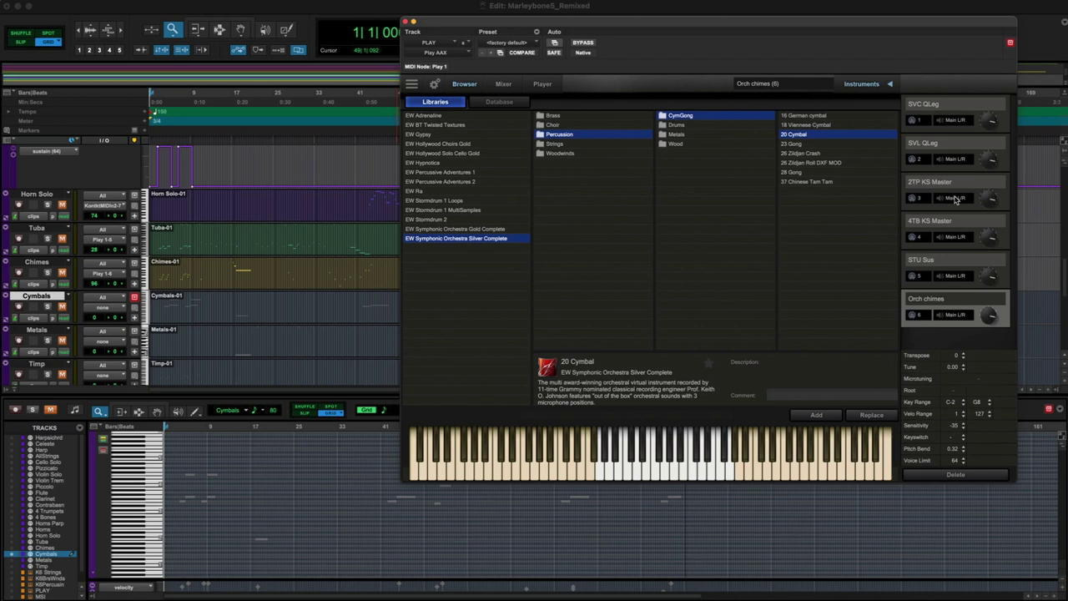
{"action": "left_click", "coordinate": [820, 416]}
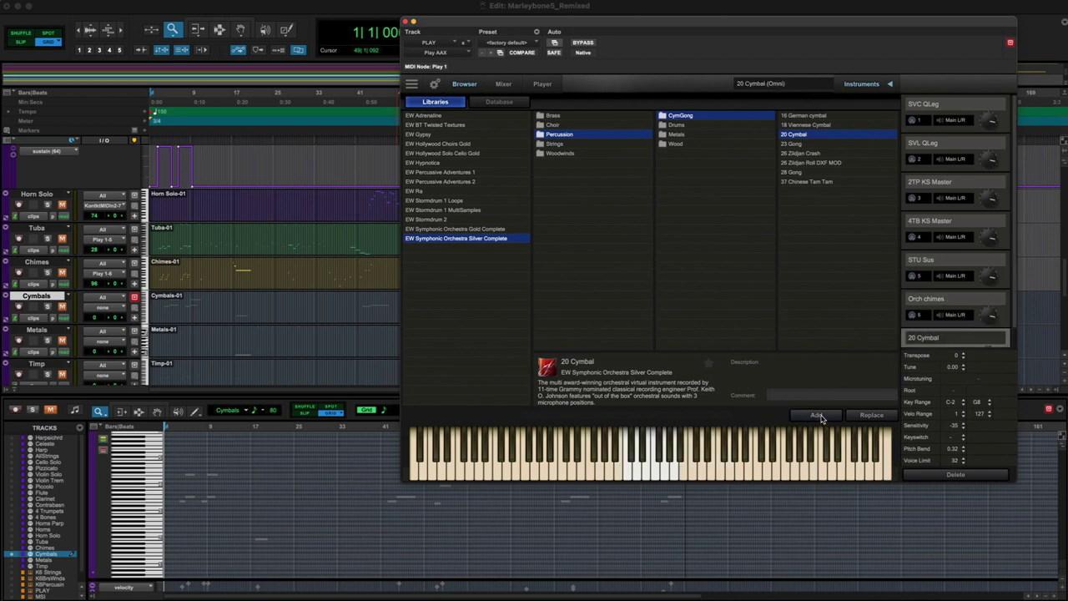
Step: Set the 20 Cymbal instrument's MIDI channel to 7 and close the Play plug-in window
{"action": "scroll", "coordinate": [959, 301], "scroll_direction": "down", "scroll_amount": 1}
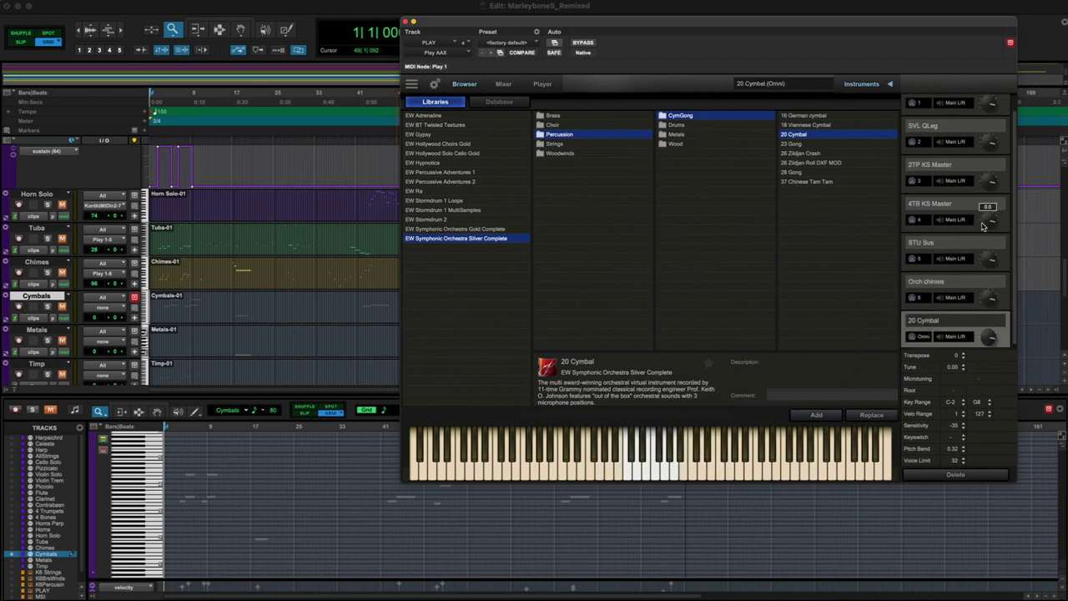
{"action": "left_click", "coordinate": [921, 337]}
{"action": "left_click", "coordinate": [926, 422]}
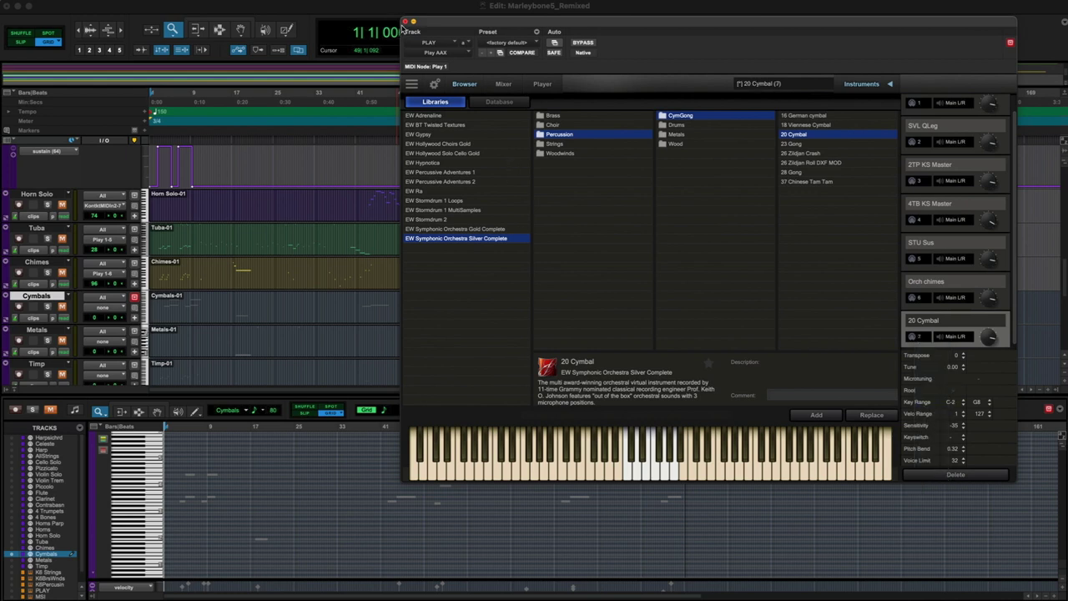
{"action": "left_click", "coordinate": [404, 21]}
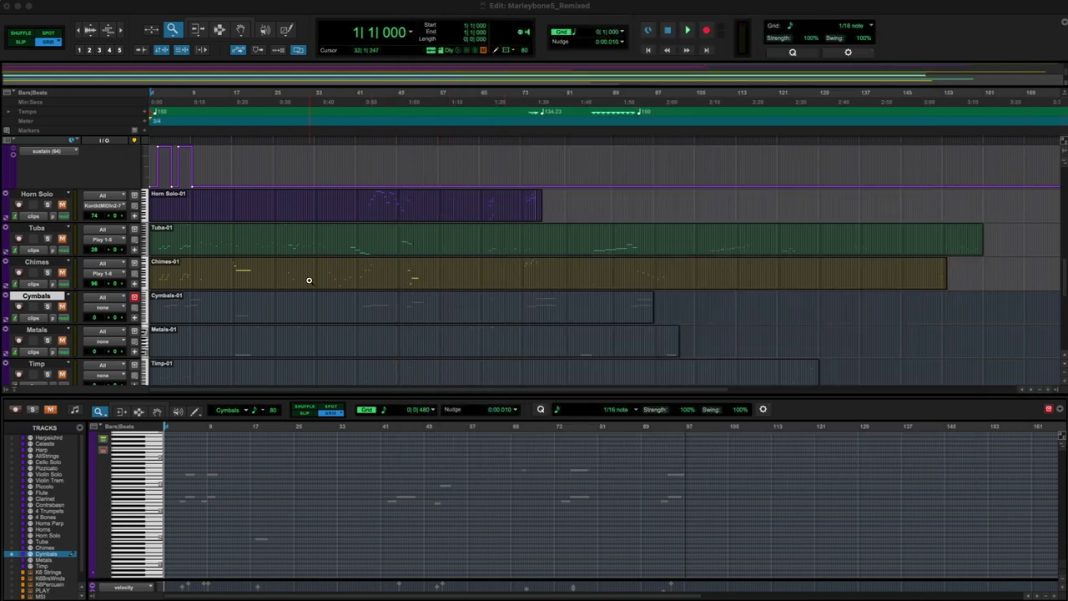
Step: Route the Cymbals track's MIDI output to PLAY - Play 1, channel-7, with the track unmuted and record-enabled
{"action": "left_click", "coordinate": [105, 308]}
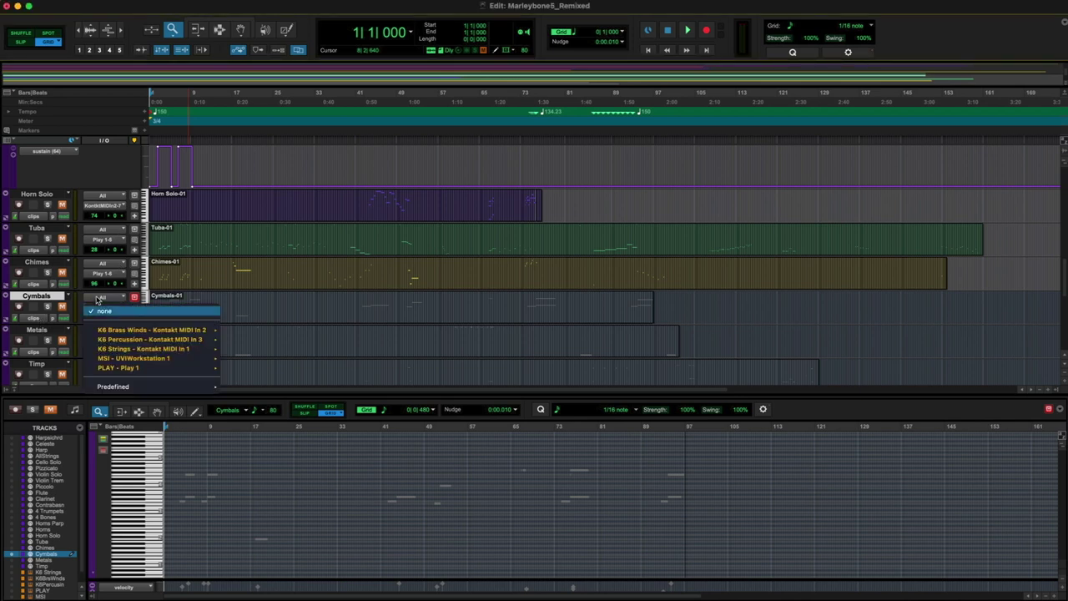
{"action": "mouse_move", "coordinate": [161, 368]}
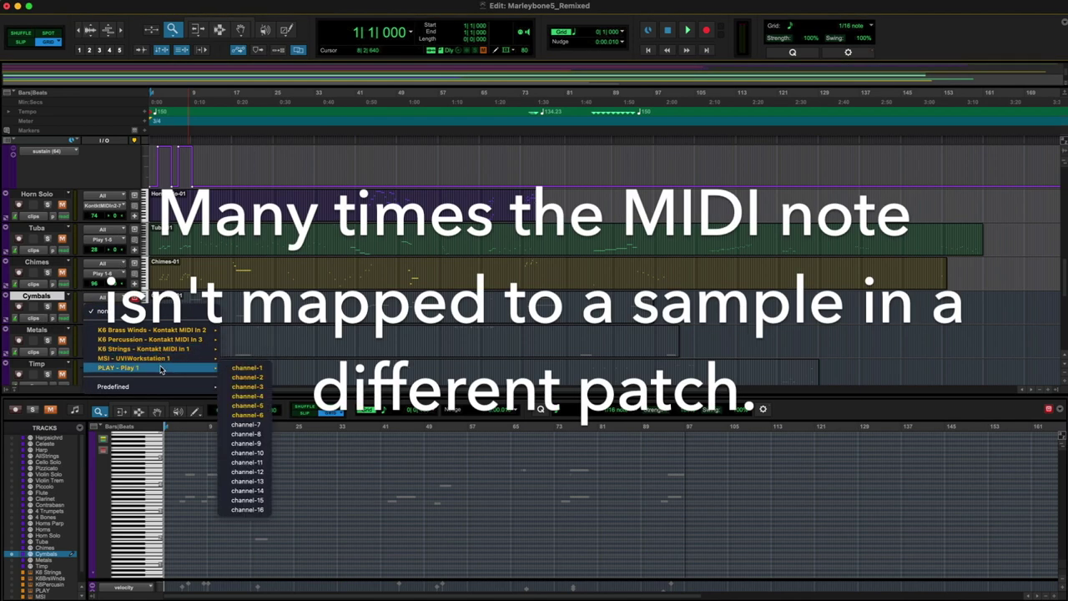
{"action": "left_click", "coordinate": [245, 424]}
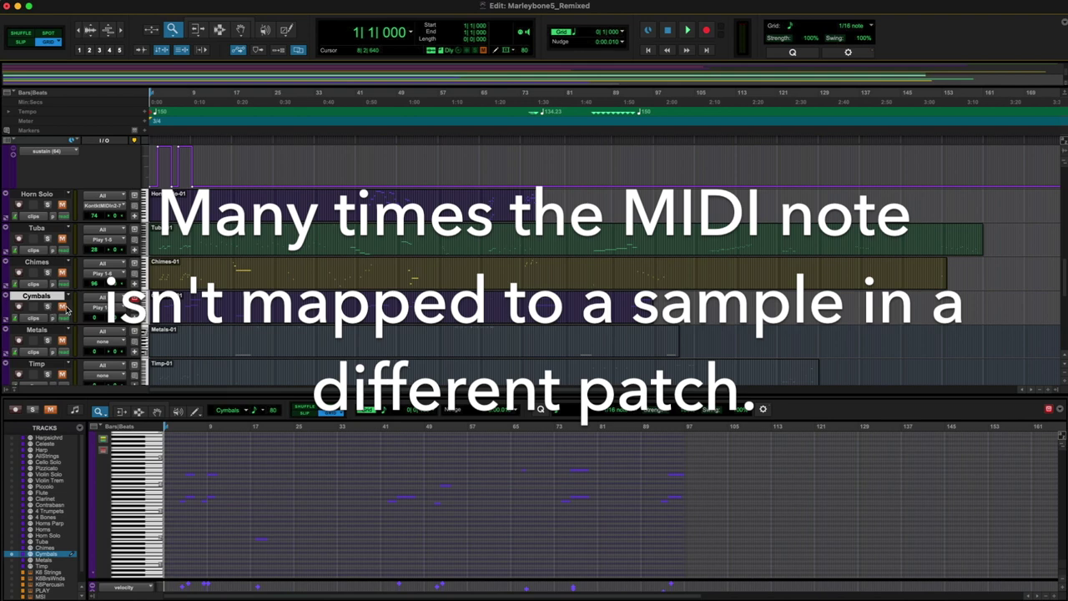
{"action": "left_click", "coordinate": [18, 306]}
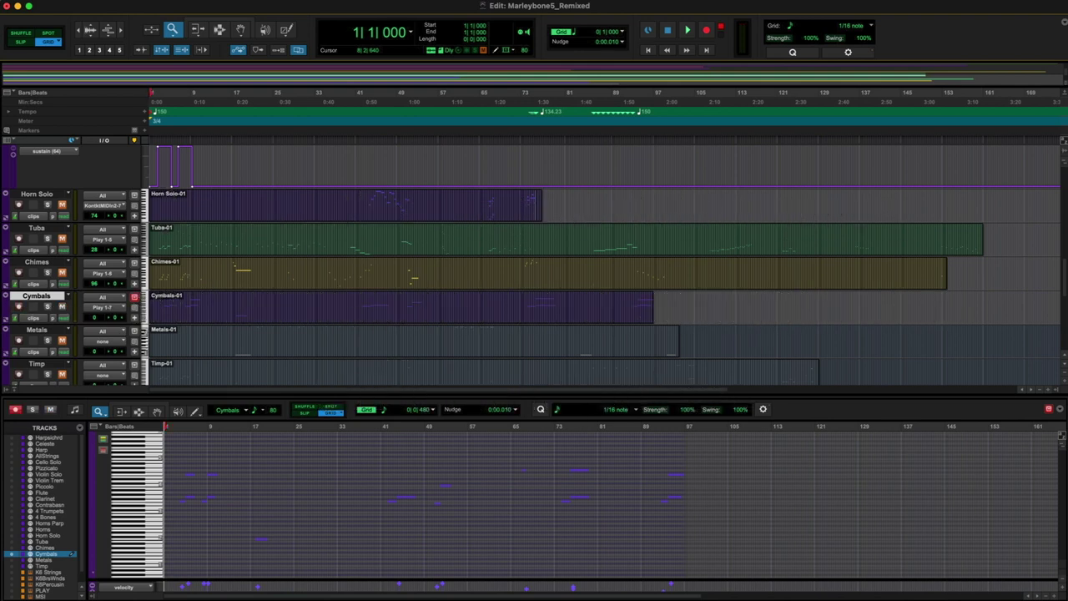
Step: Play back the Cymbals part from the beginning and again from bar 40
{"action": "key", "text": "space"}
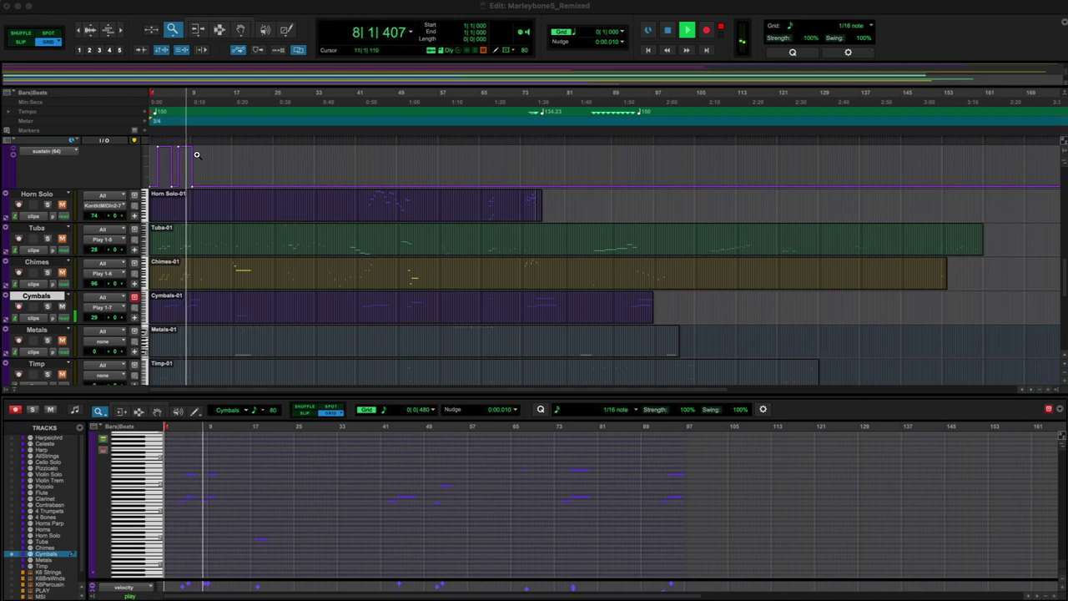
{"action": "left_click", "coordinate": [242, 31]}
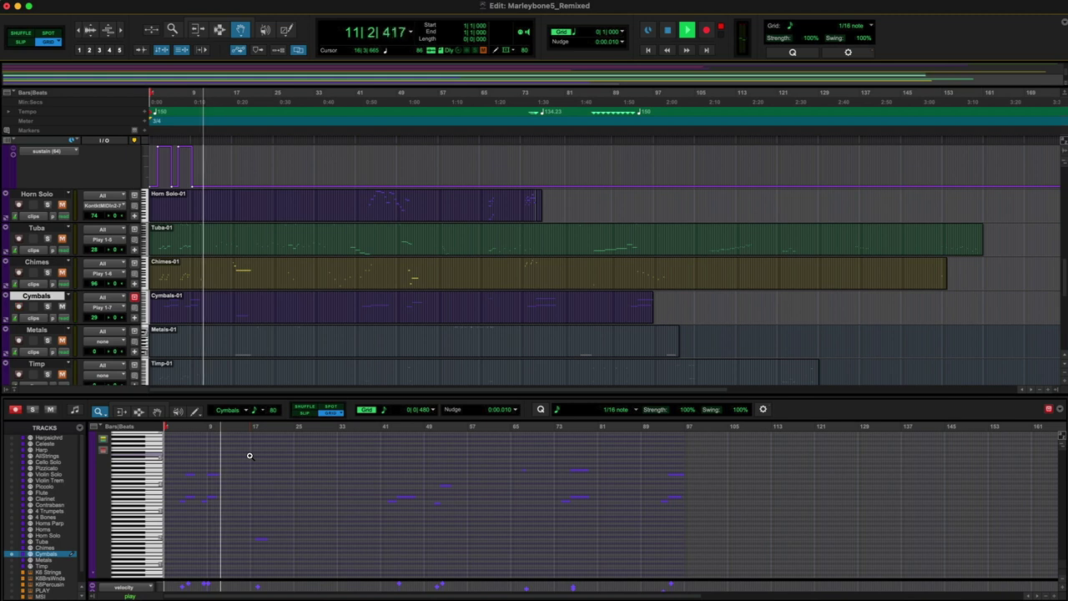
{"action": "key", "text": "space"}
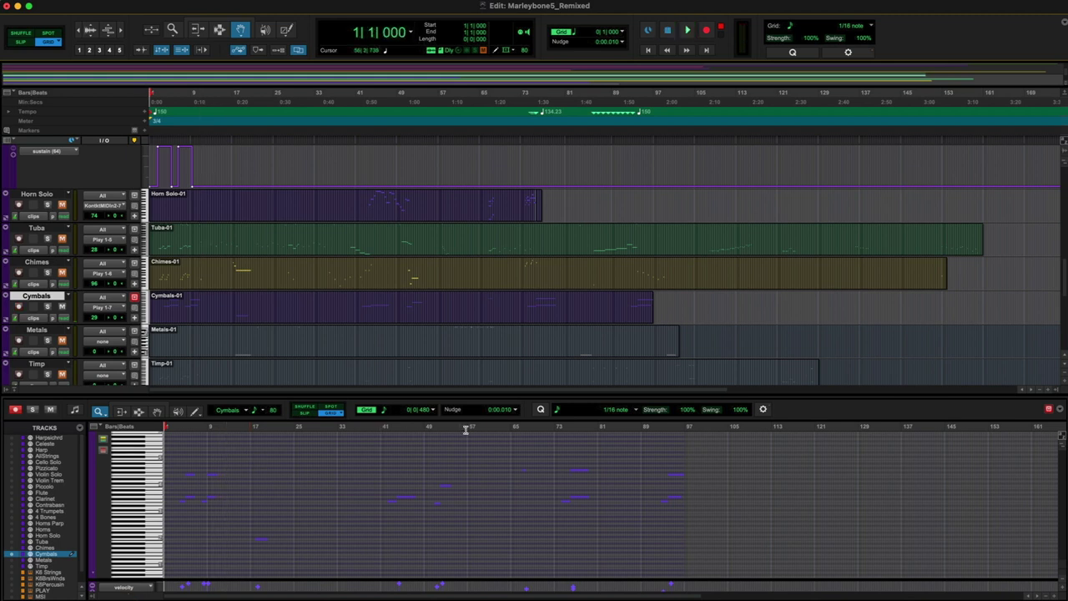
{"action": "left_click", "coordinate": [381, 431]}
{"action": "key", "text": "space"}
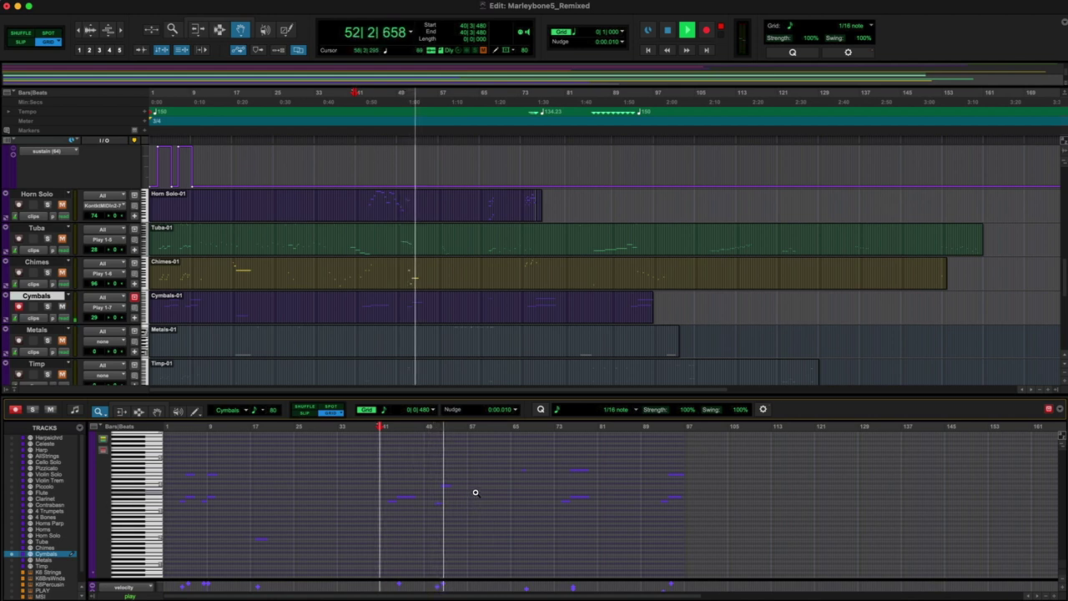
{"action": "key", "text": "space"}
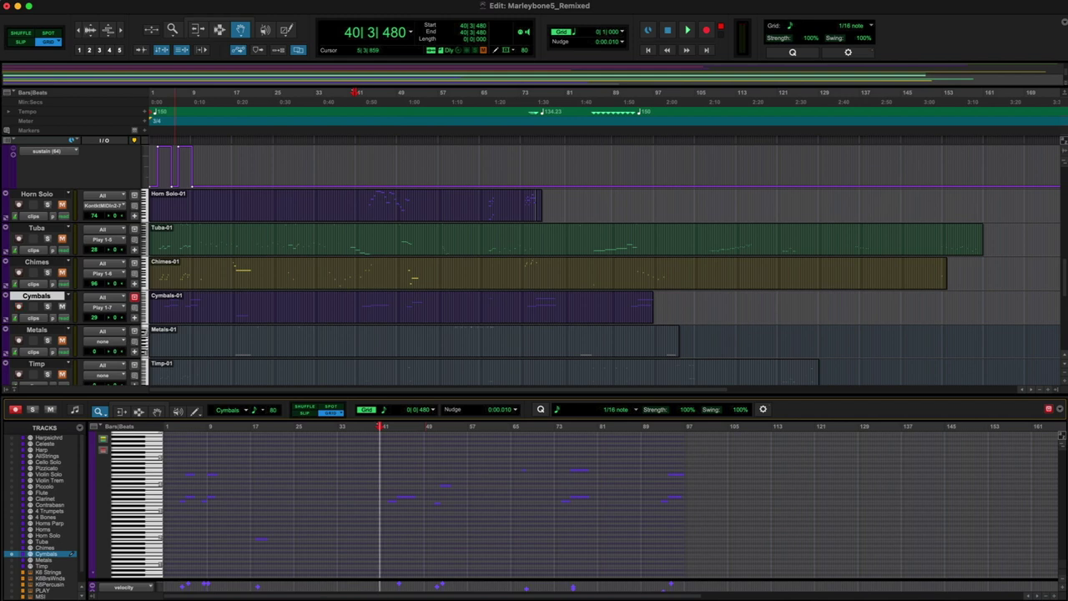
Step: Select the Metals track and browse the VSL Percussion and Orchestral Percussion folders of the Kontakt Factory Library for a suitable instrument
{"action": "key", "text": "semicolon"}
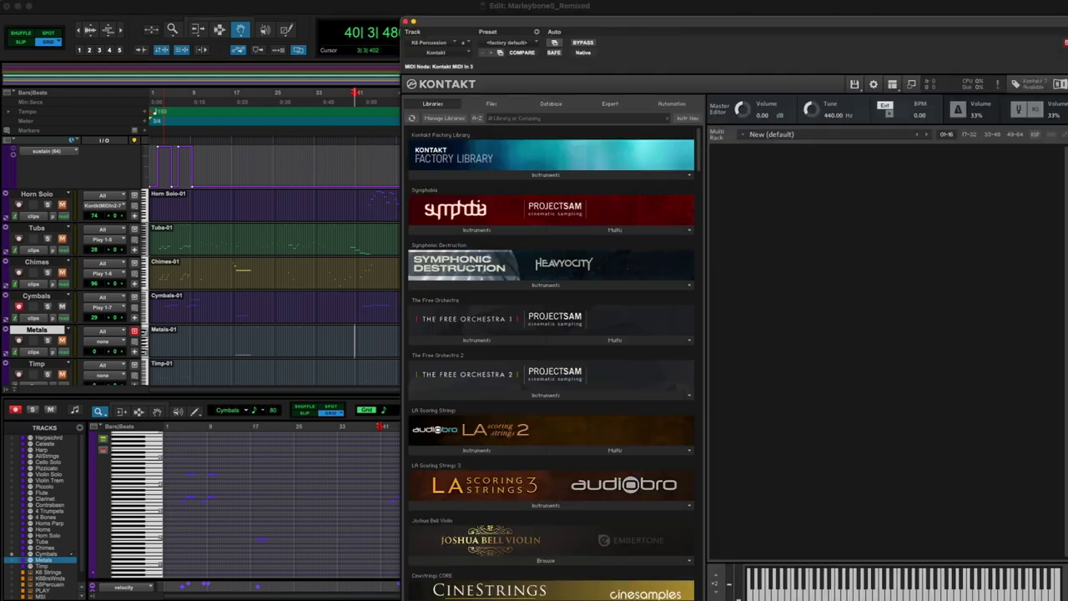
{"action": "left_click", "coordinate": [464, 175]}
{"action": "left_click", "coordinate": [449, 189]}
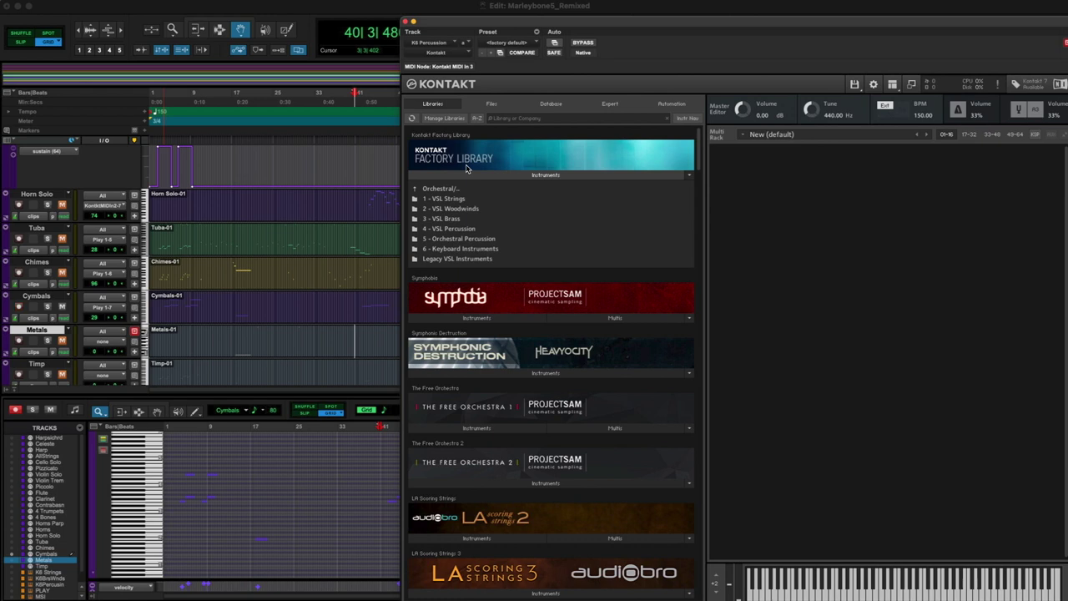
{"action": "left_click", "coordinate": [450, 228]}
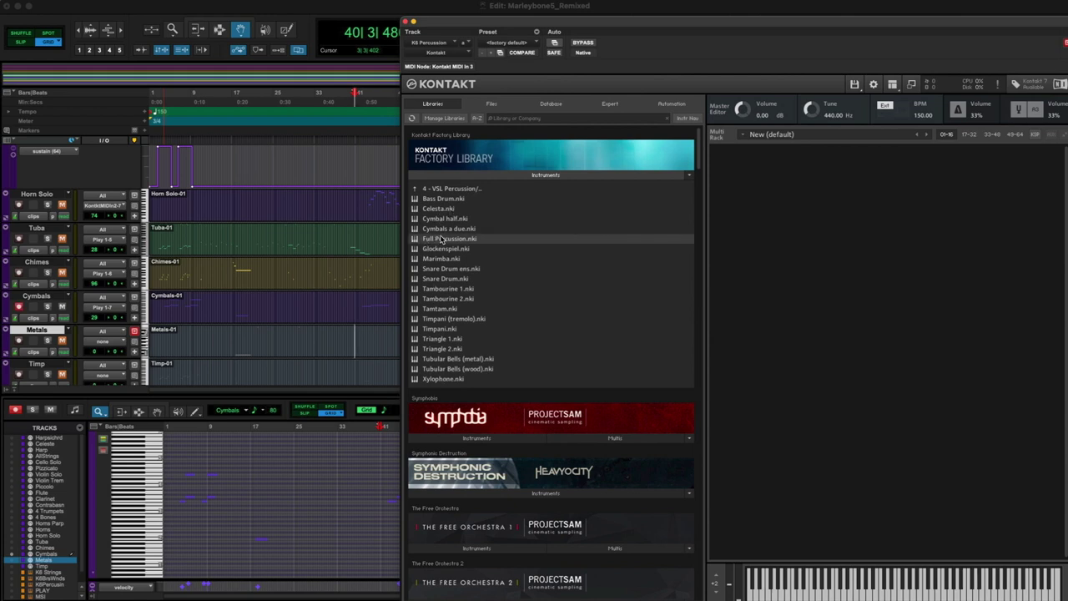
{"action": "left_click", "coordinate": [451, 188]}
{"action": "left_click", "coordinate": [460, 240]}
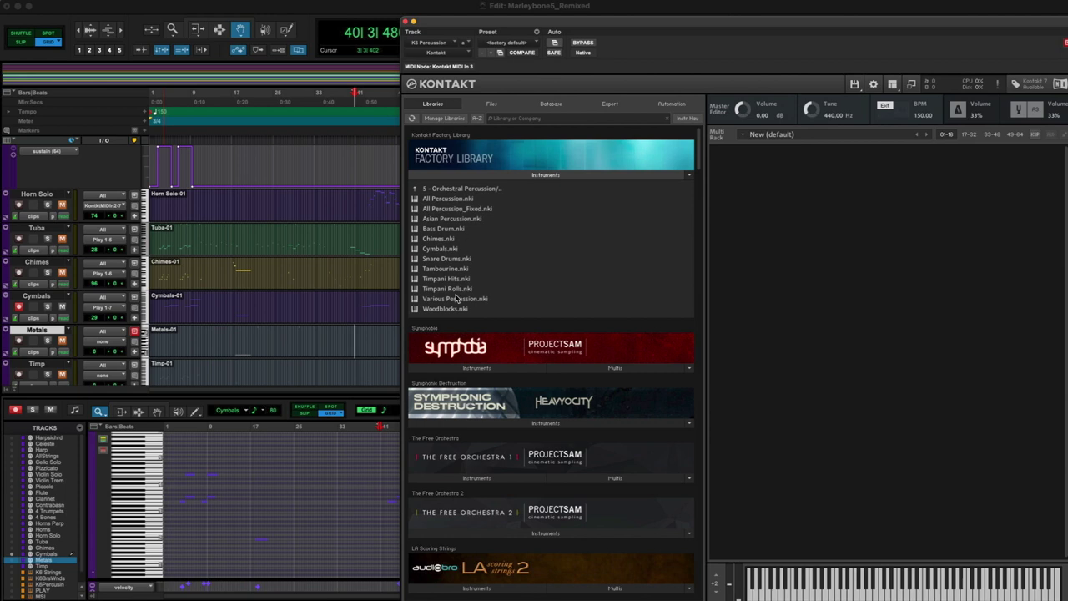
{"action": "left_click", "coordinate": [449, 300]}
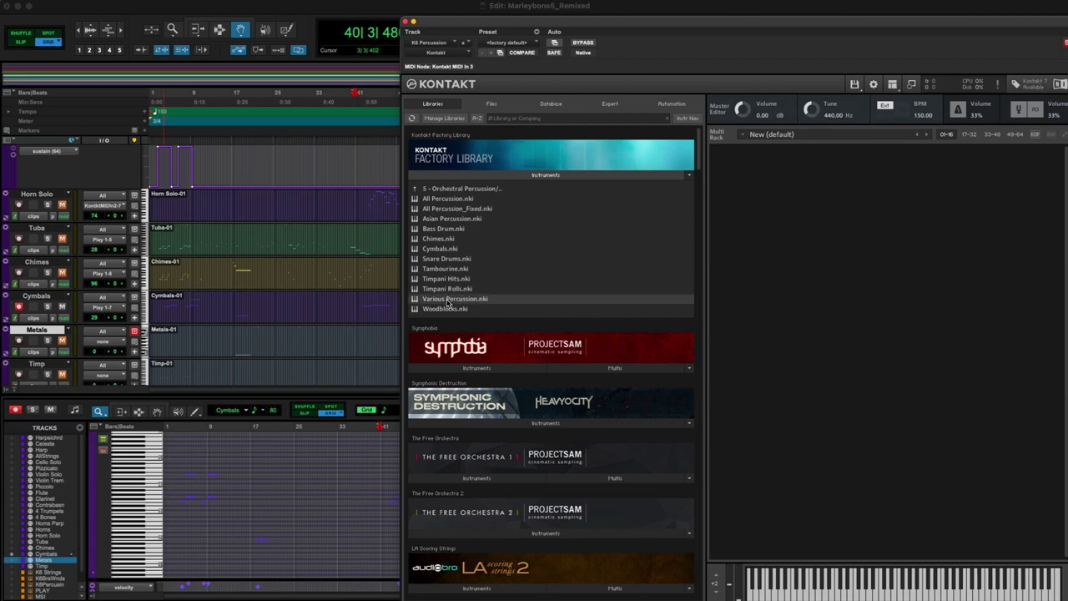
{"action": "left_click", "coordinate": [420, 191]}
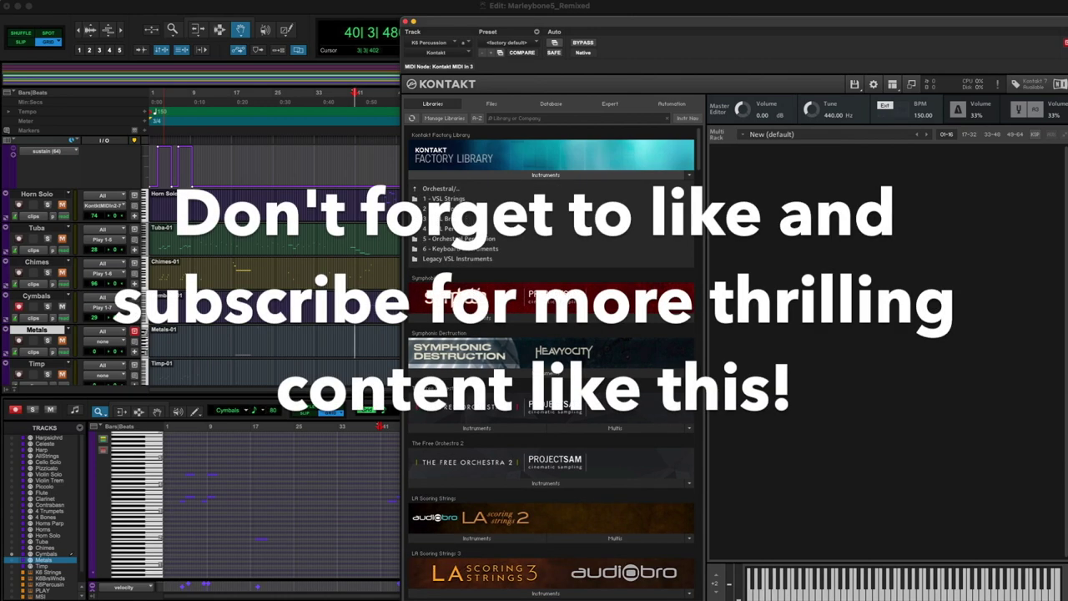
{"action": "left_click", "coordinate": [459, 261]}
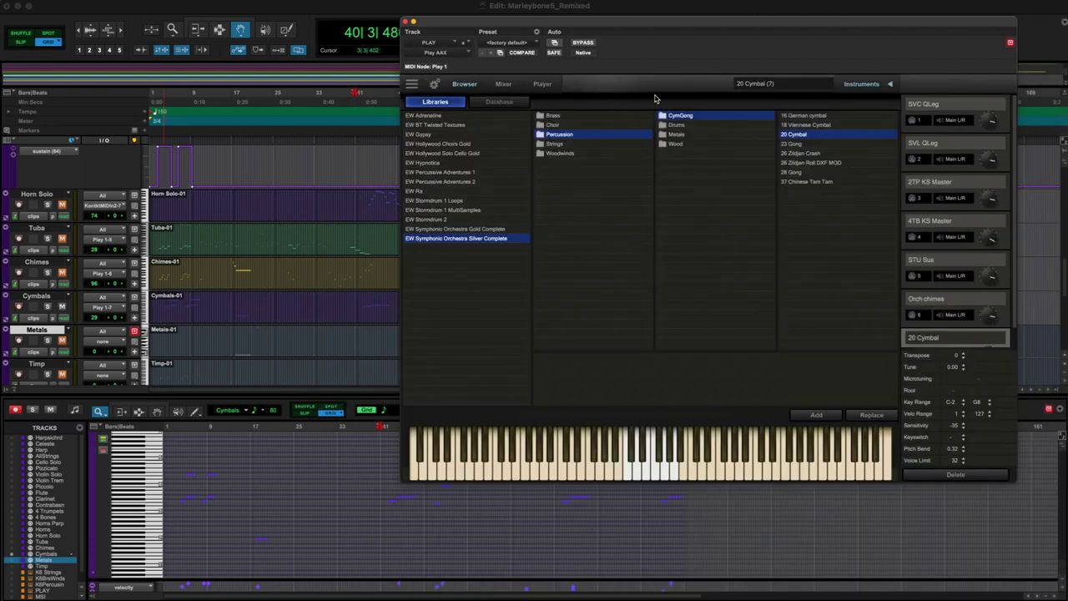
Step: Add Various Metals from the Silver Complete Percussion Metals folder in Play, set its MIDI channel to 8, and close the plug-in window
{"action": "left_click", "coordinate": [675, 134]}
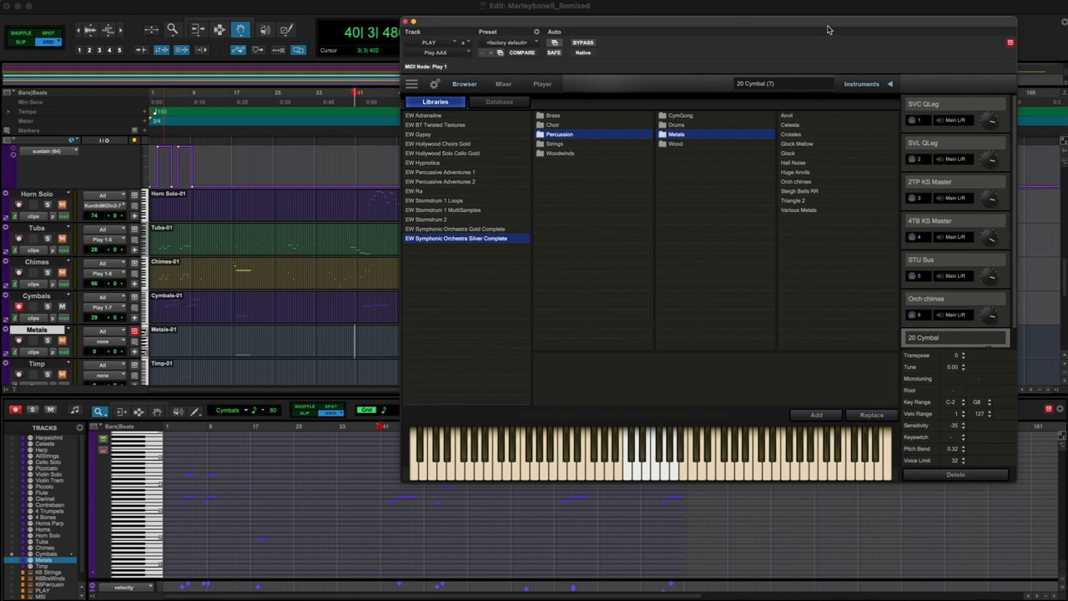
{"action": "left_click_drag", "start_coordinate": [827, 30], "coordinate": [768, 42]}
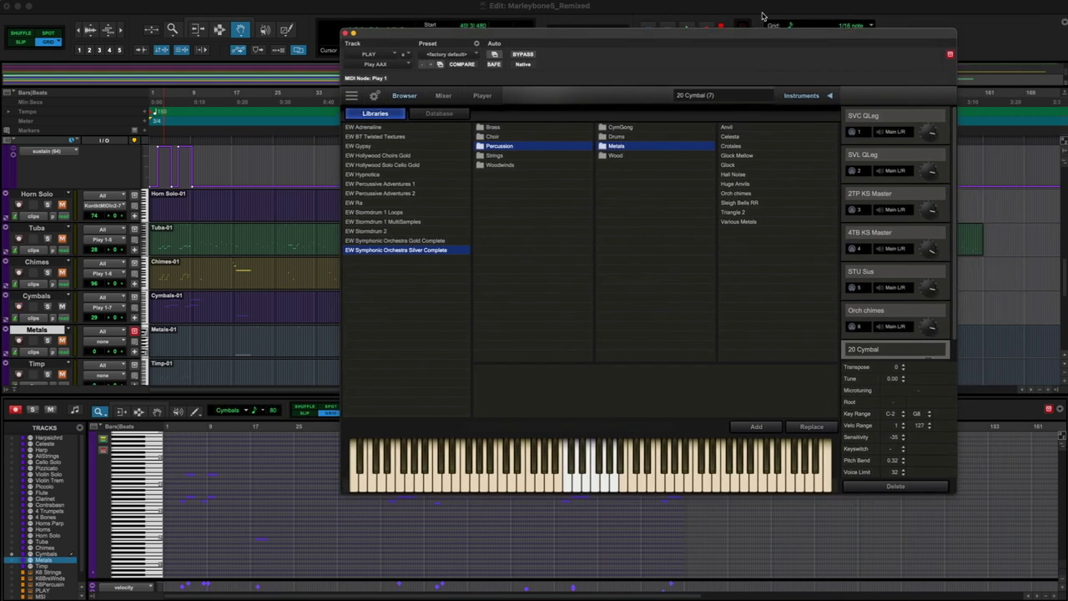
{"action": "left_click", "coordinate": [733, 222]}
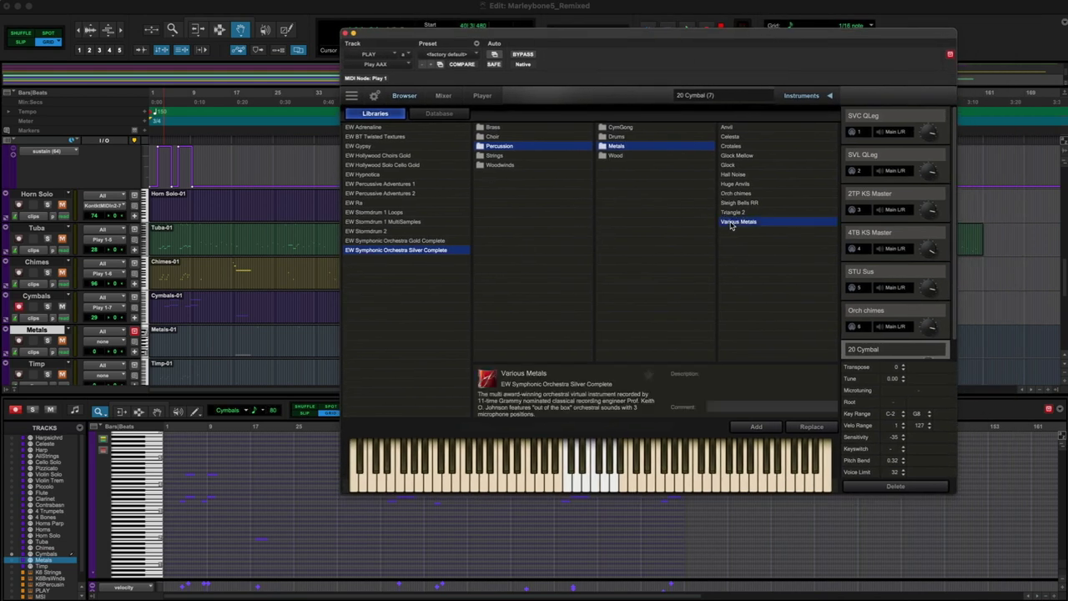
{"action": "left_click", "coordinate": [750, 428]}
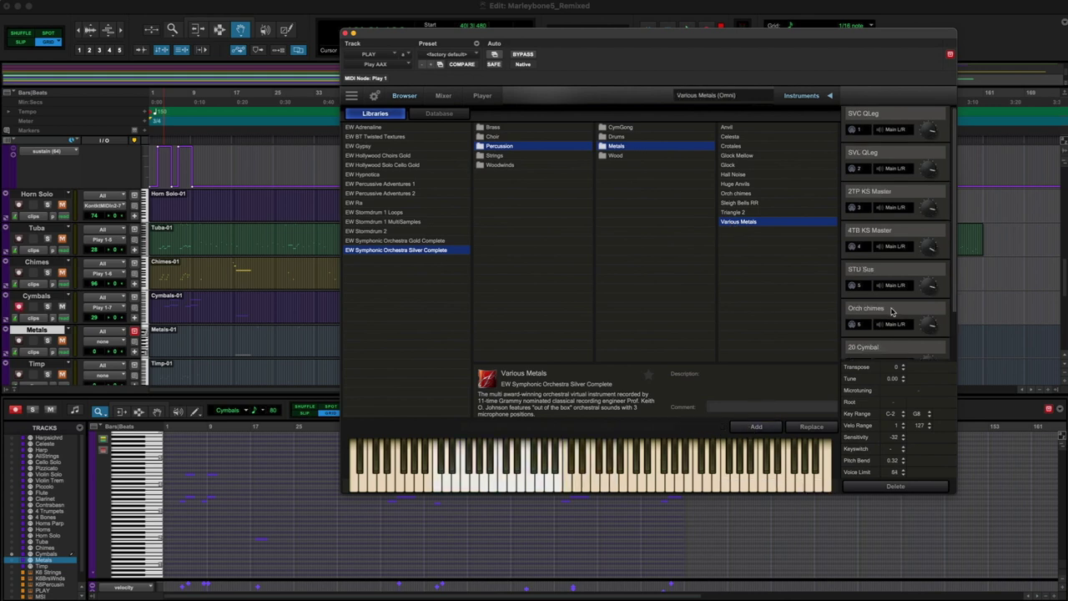
{"action": "left_click", "coordinate": [872, 345]}
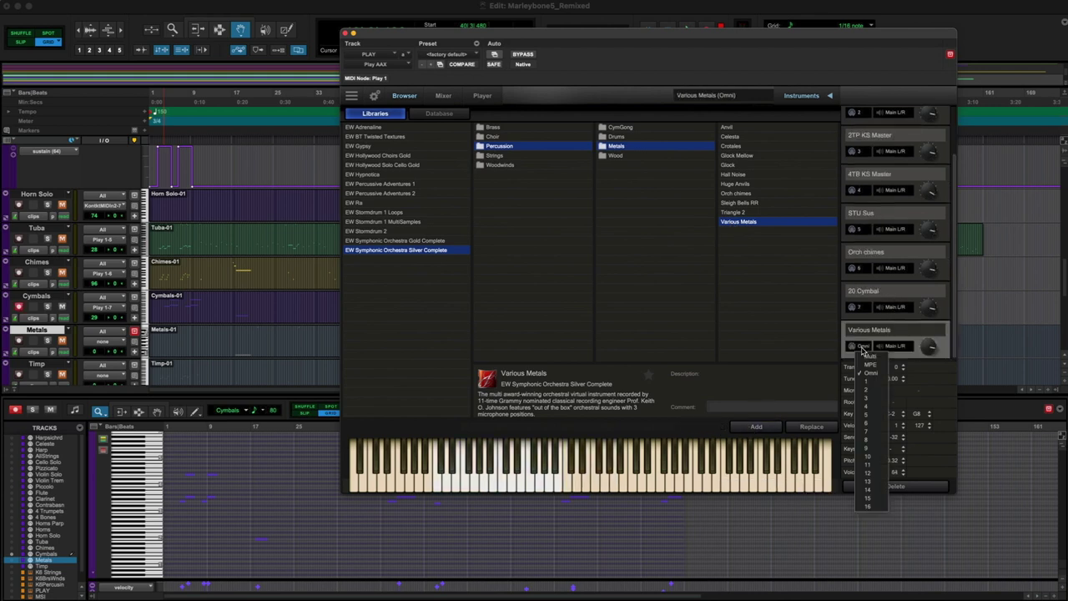
{"action": "left_click", "coordinate": [865, 441]}
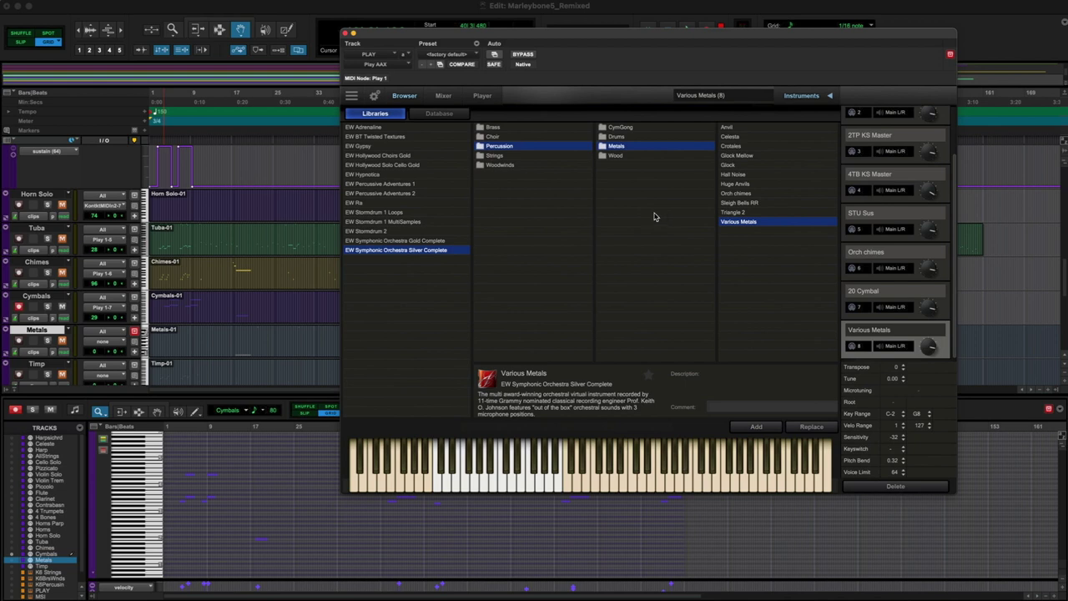
{"action": "left_click", "coordinate": [345, 34]}
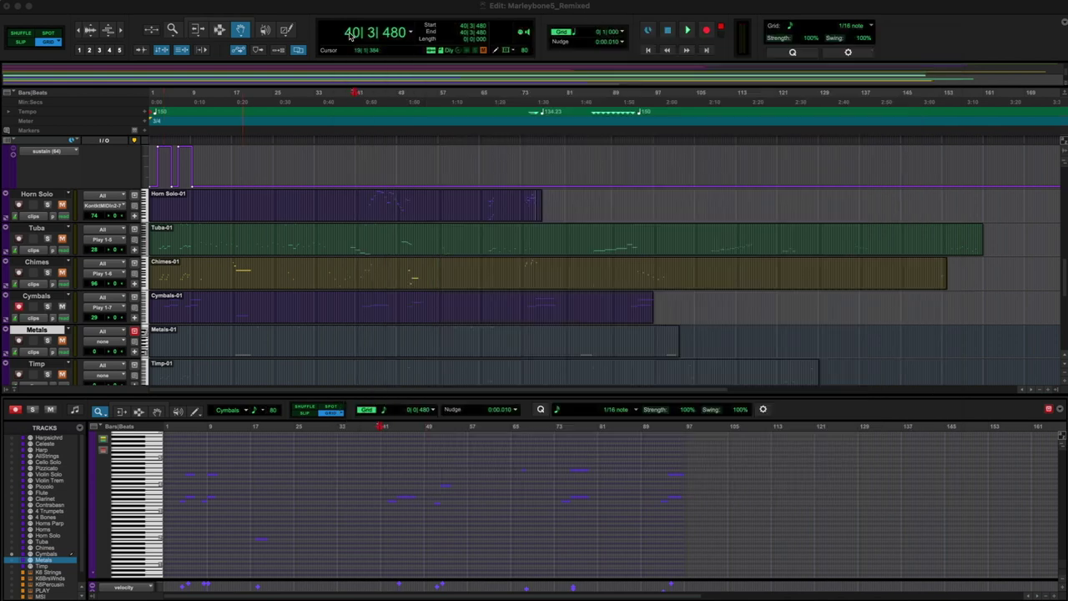
Step: Route the Metals track's MIDI output to K6 Percussion - Kontakt MIDI In 3, channel-1, and record-enable the track
{"action": "left_click", "coordinate": [99, 336]}
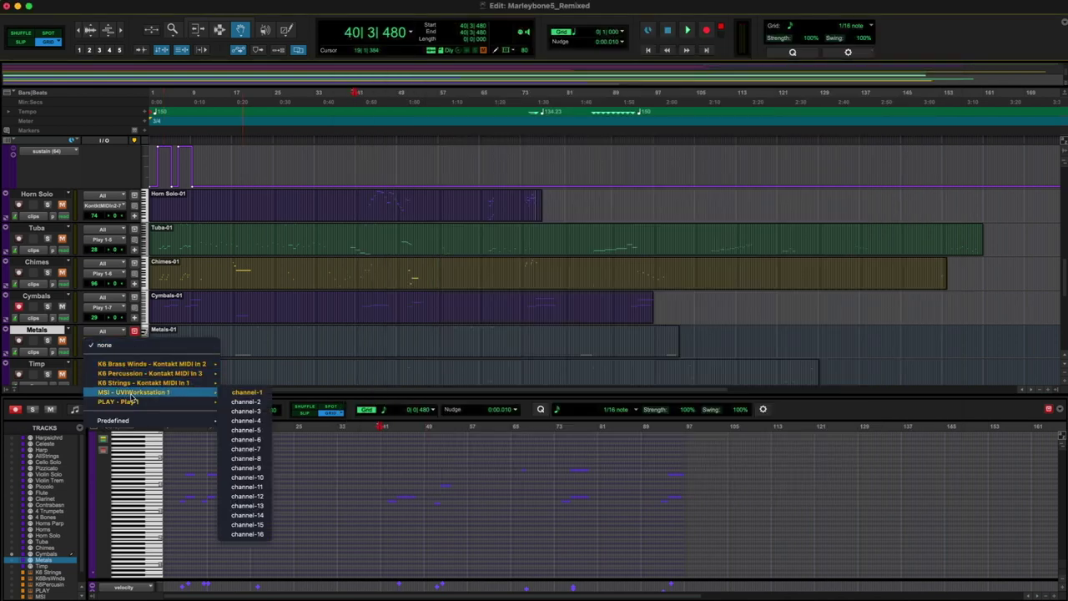
{"action": "left_click", "coordinate": [256, 381]}
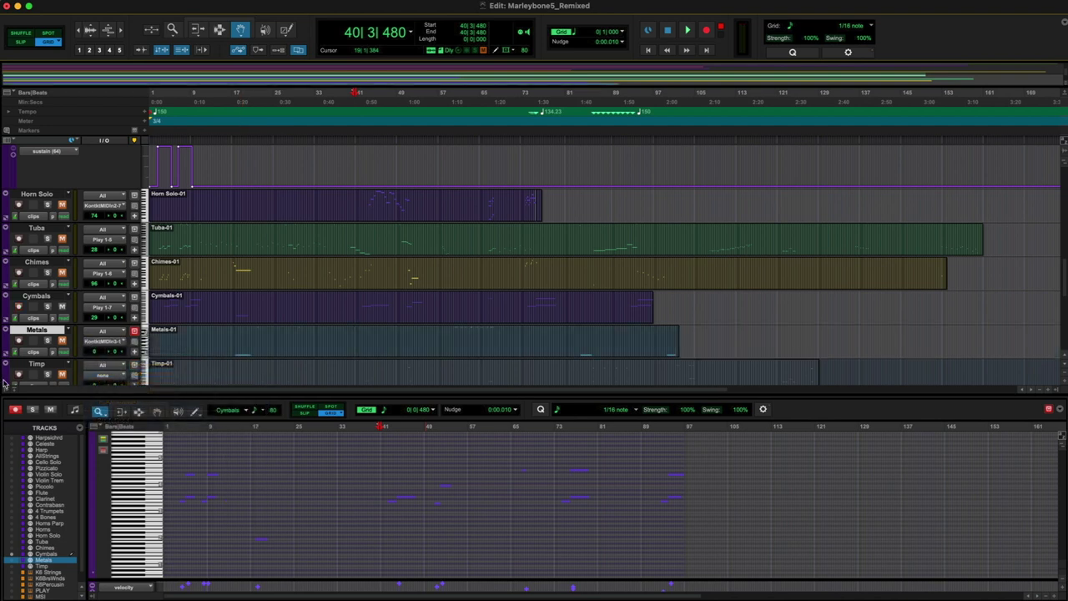
{"action": "left_click", "coordinate": [19, 339]}
Step: Play back the Metals part from bar 16 and again from bar 59
{"action": "left_click", "coordinate": [231, 144]}
{"action": "key", "text": "space"}
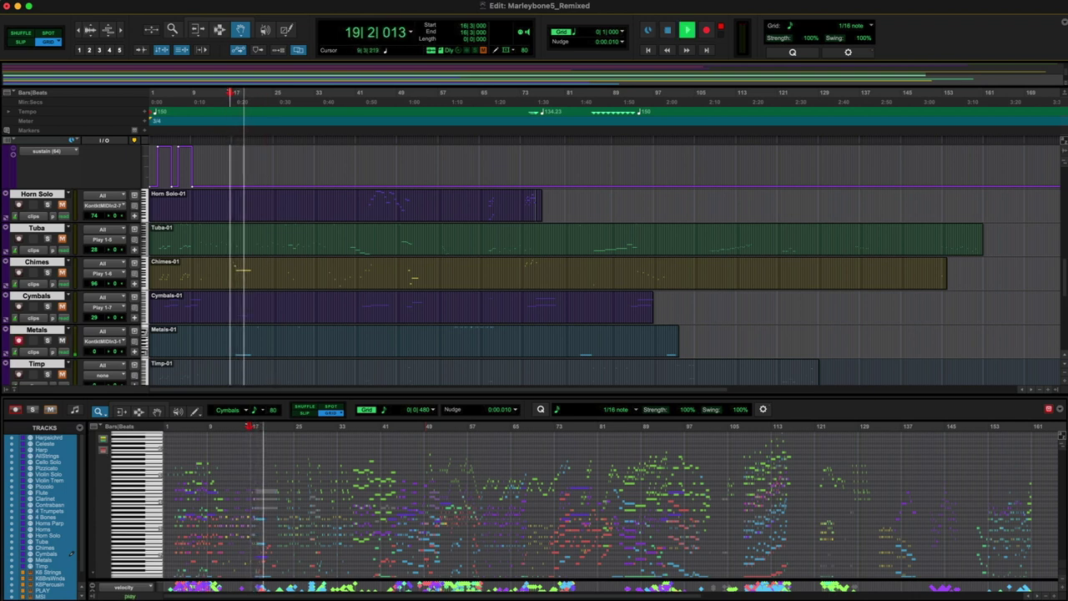
{"action": "key", "text": "space"}
{"action": "key", "text": "space"}
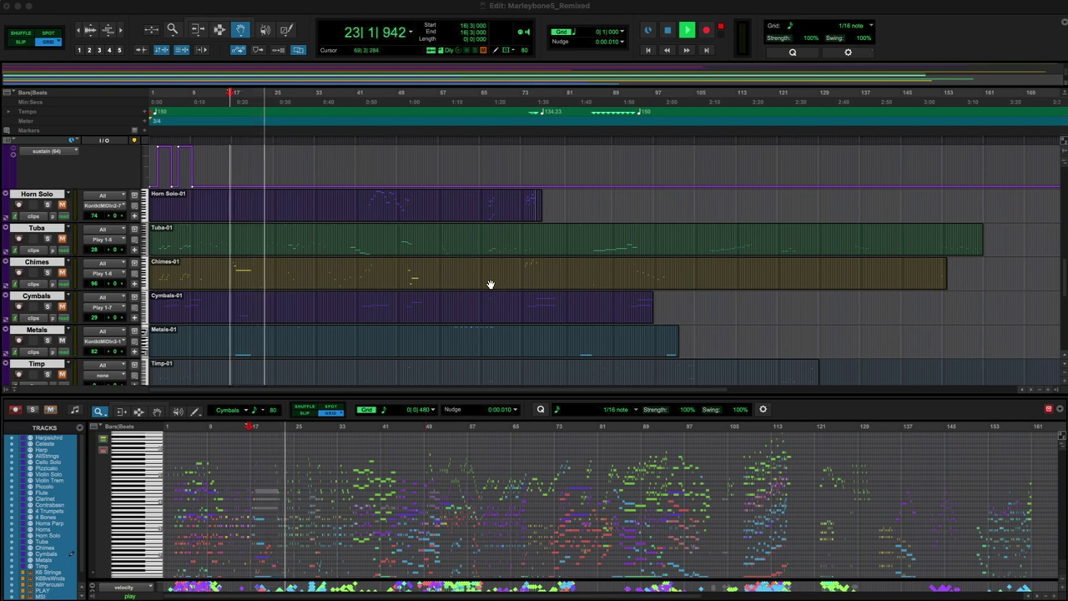
{"action": "key", "text": "space"}
{"action": "left_click", "coordinate": [451, 150]}
{"action": "key", "text": "space"}
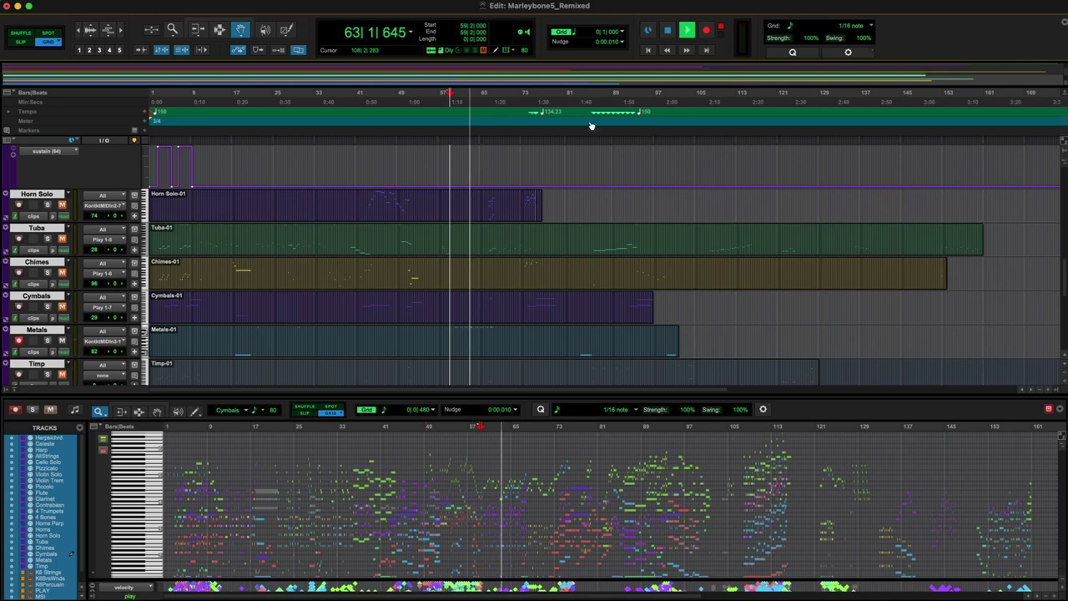
{"action": "key", "text": "space"}
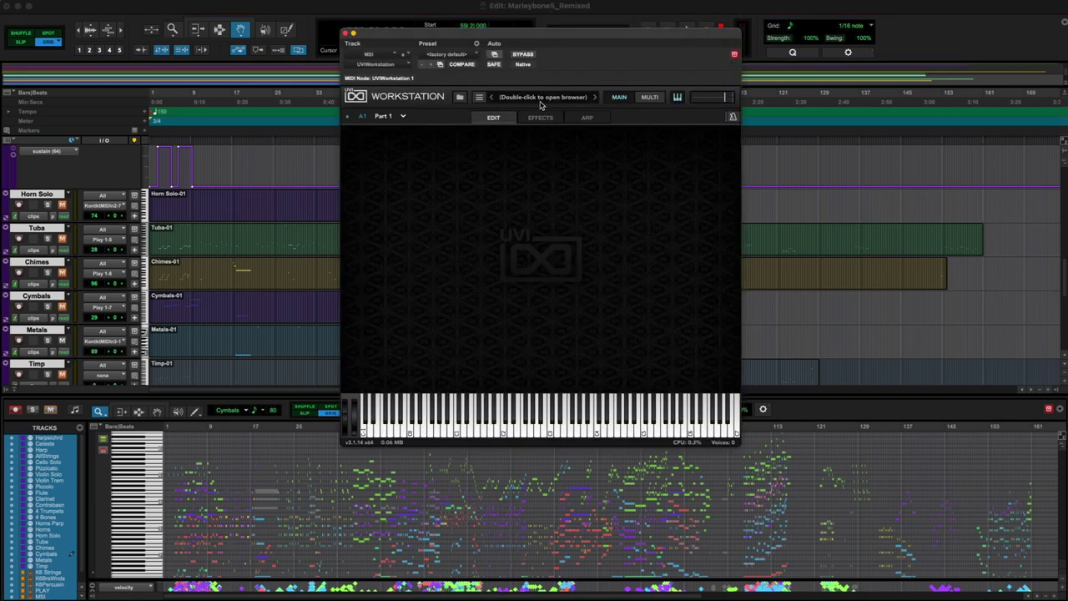
Step: Load Metal Percussion from the MSI soundbank's Percussions, Long-Metal folder into UVI Workstation
{"action": "left_click", "coordinate": [460, 97]}
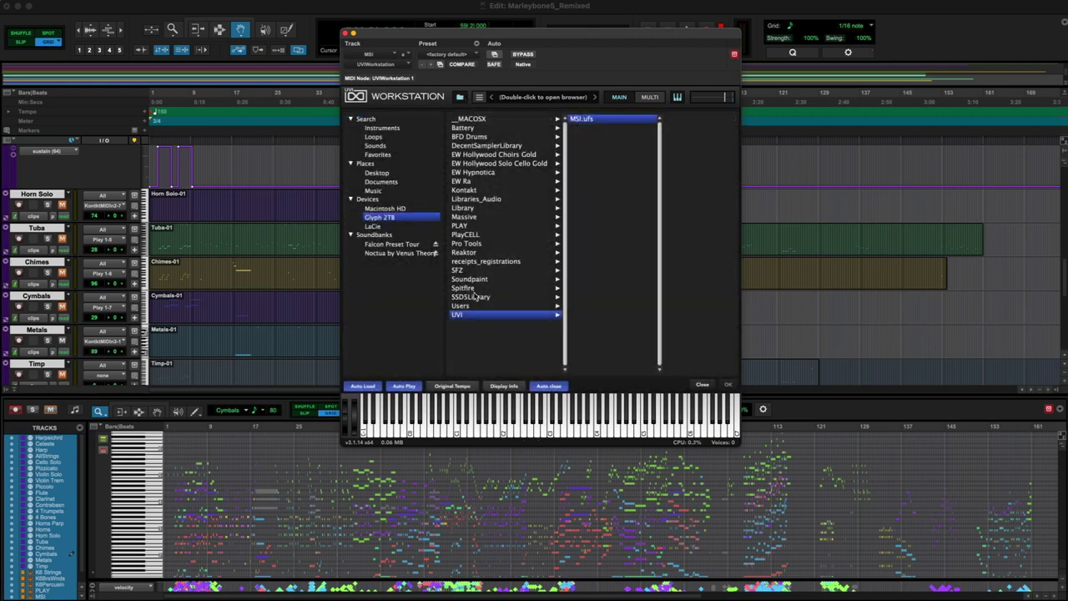
{"action": "double_click", "coordinate": [593, 120]}
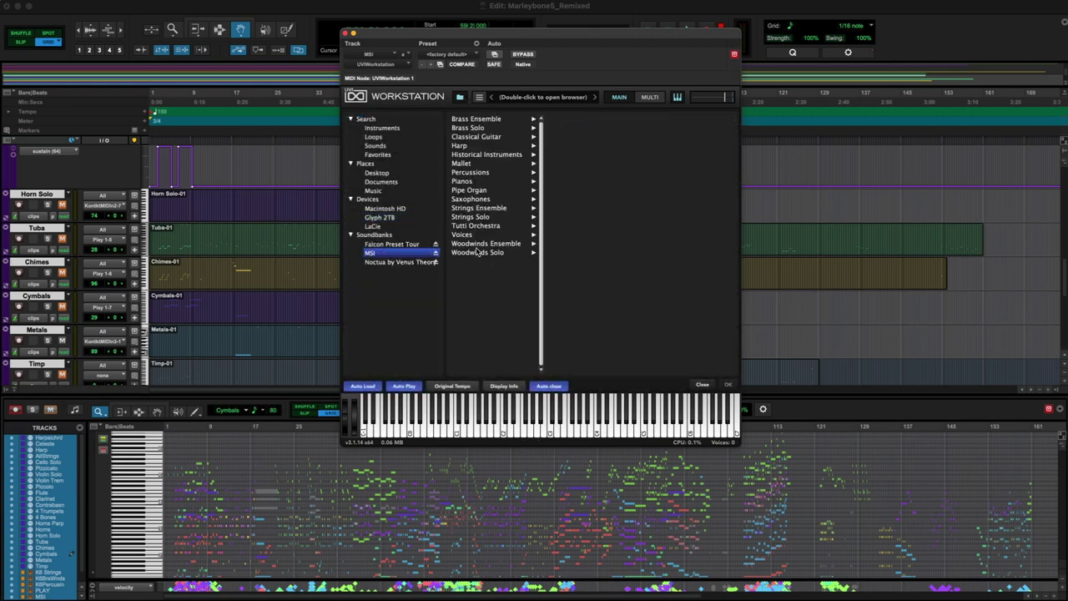
{"action": "left_click", "coordinate": [470, 172]}
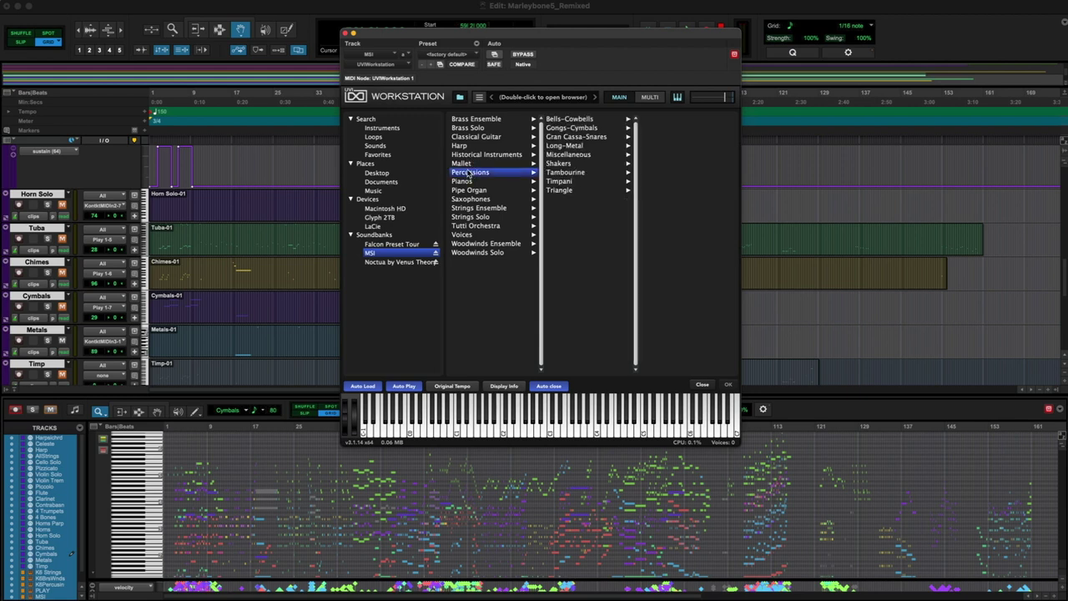
{"action": "left_click", "coordinate": [573, 147]}
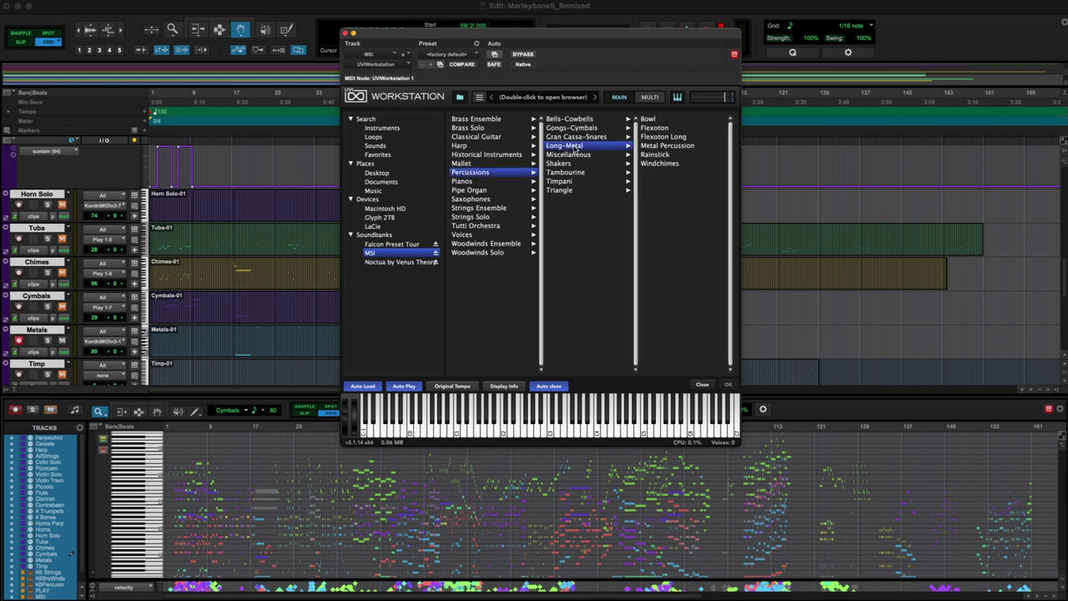
{"action": "left_click", "coordinate": [675, 146]}
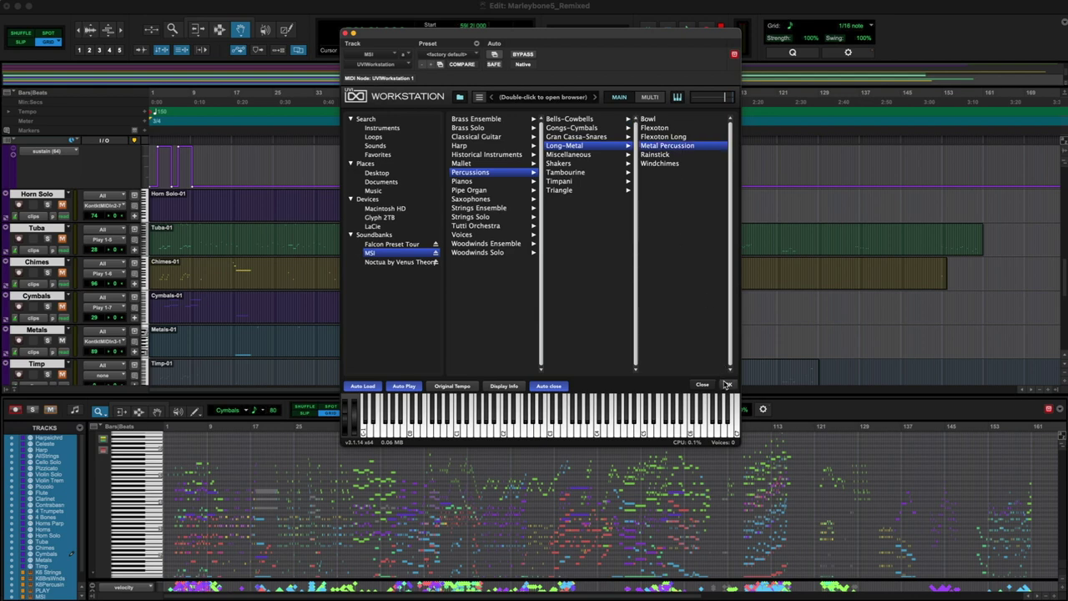
{"action": "left_click", "coordinate": [727, 385]}
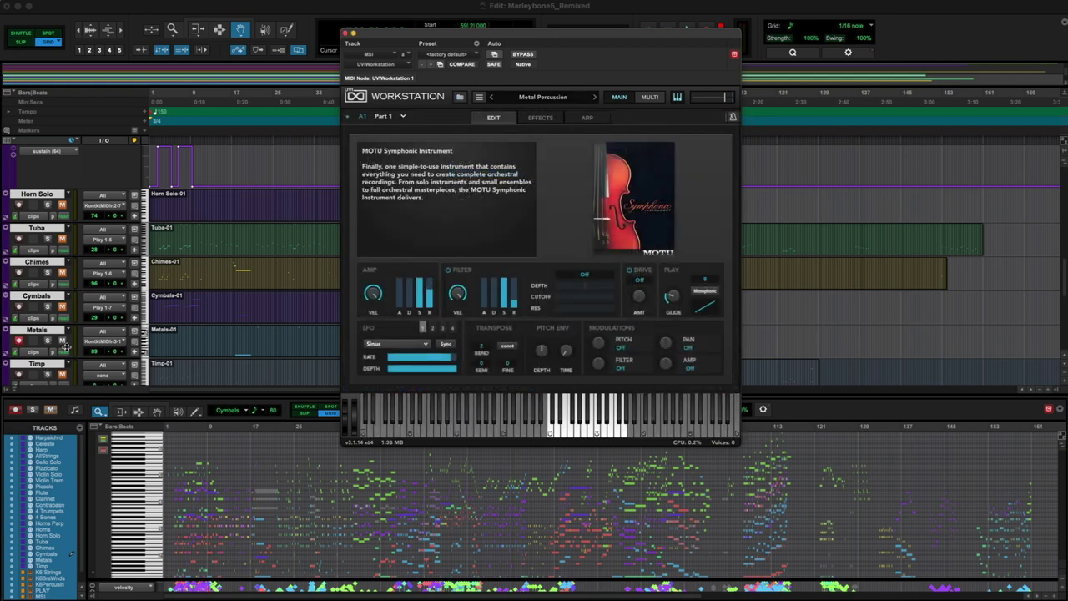
Step: Route the Metals track's MIDI output to MSI - UVIWorkstation 1, channel-1, and move the plug-in window clear of the tracks
{"action": "left_click", "coordinate": [100, 346]}
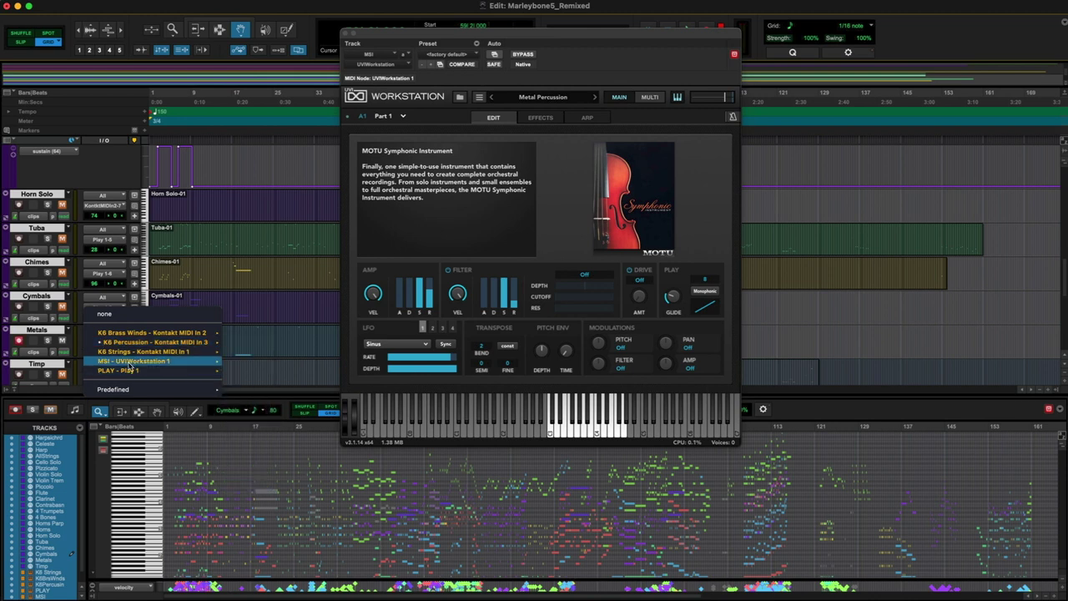
{"action": "left_click", "coordinate": [244, 365]}
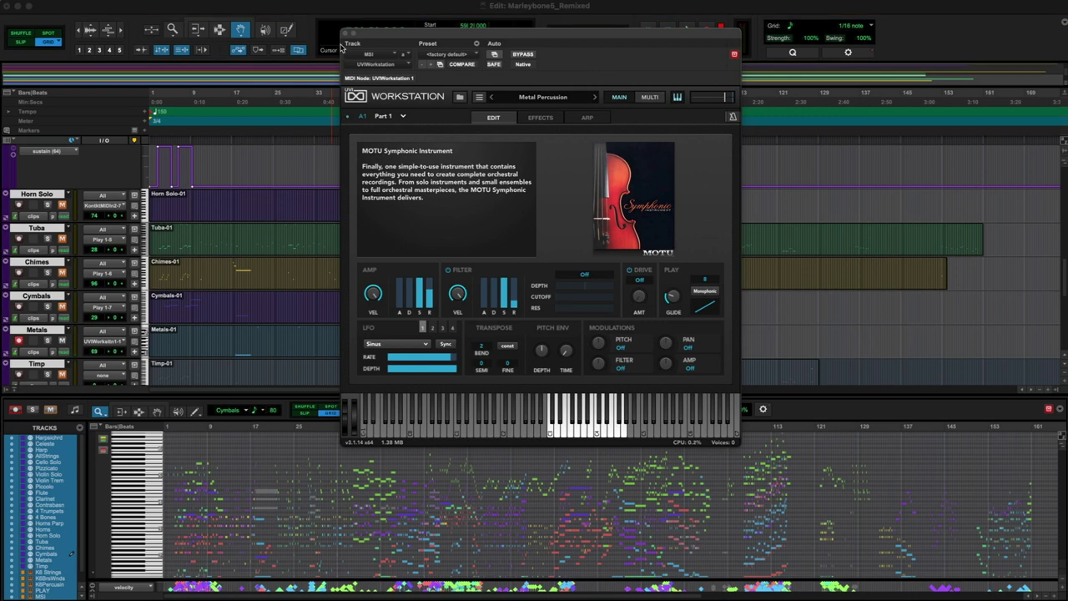
{"action": "left_click_drag", "start_coordinate": [362, 35], "coordinate": [662, 97]}
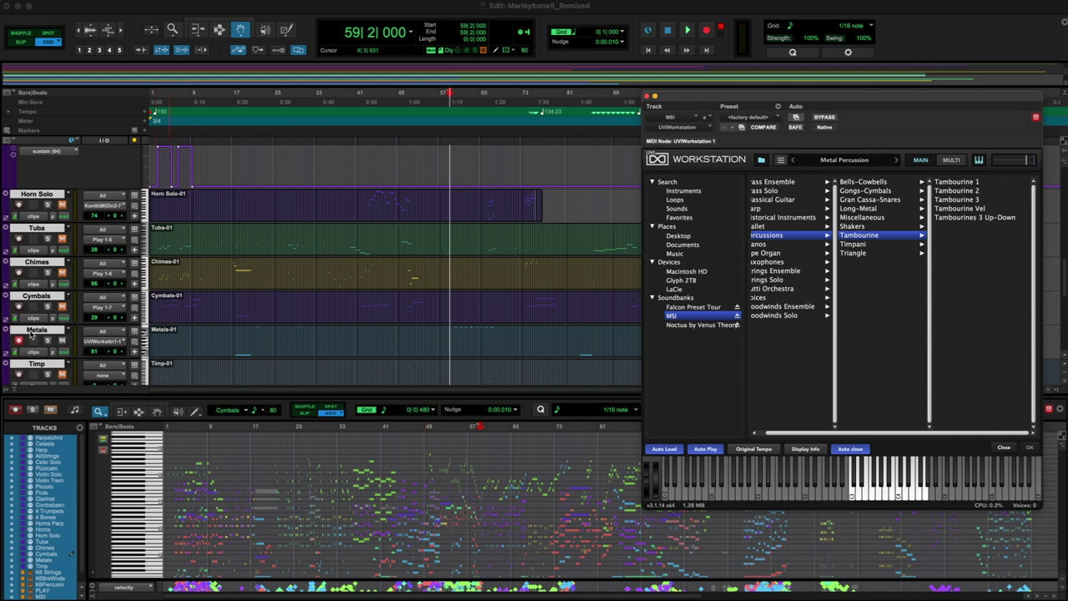
Step: Load Tambourine 1 from the MSI Tambourine folder into UVI Workstation and show the multi mixer view
{"action": "left_click", "coordinate": [973, 182]}
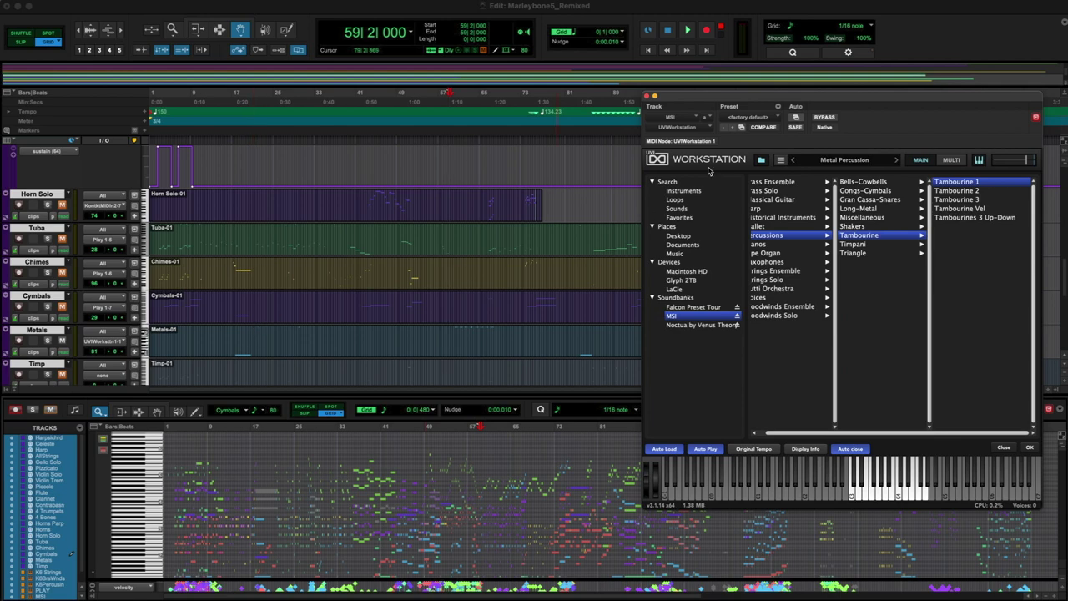
{"action": "double_click", "coordinate": [948, 183]}
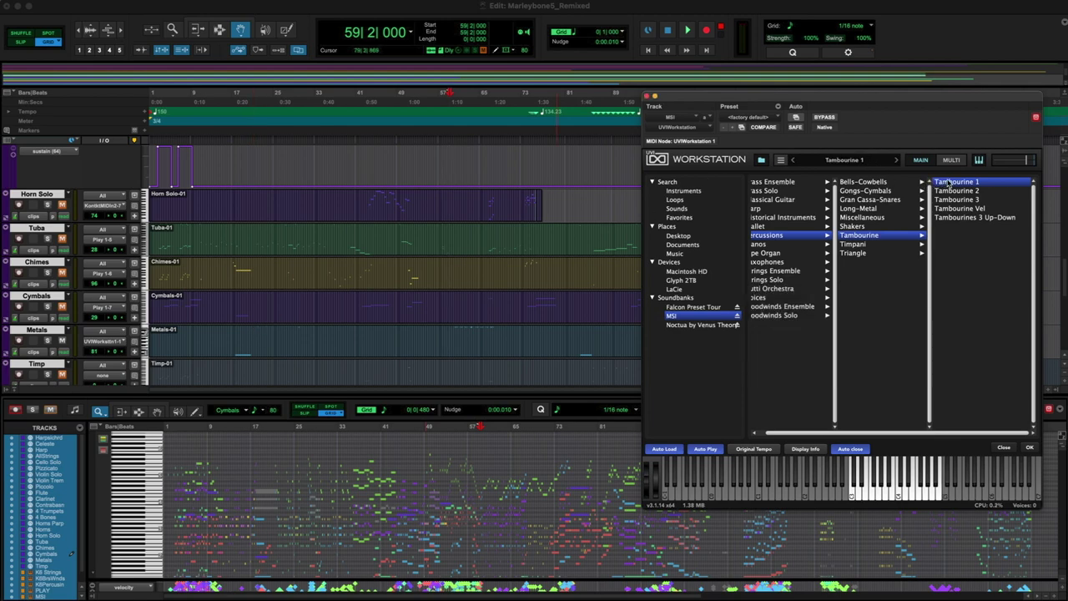
{"action": "left_click", "coordinate": [781, 161]}
{"action": "left_click", "coordinate": [781, 161]}
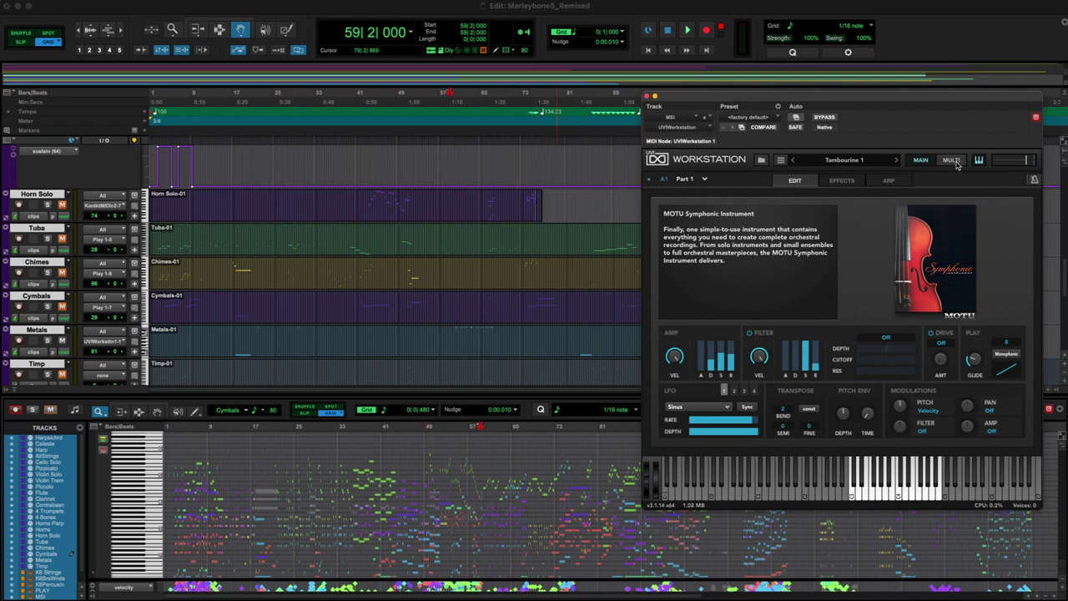
{"action": "left_click", "coordinate": [952, 160]}
Step: Audition Tambourine 2, Tambourine 3, Tambourines 3 Up-Down and Tambourine Vel in turn while playing the Metals part from bar 59
{"action": "key", "text": "space"}
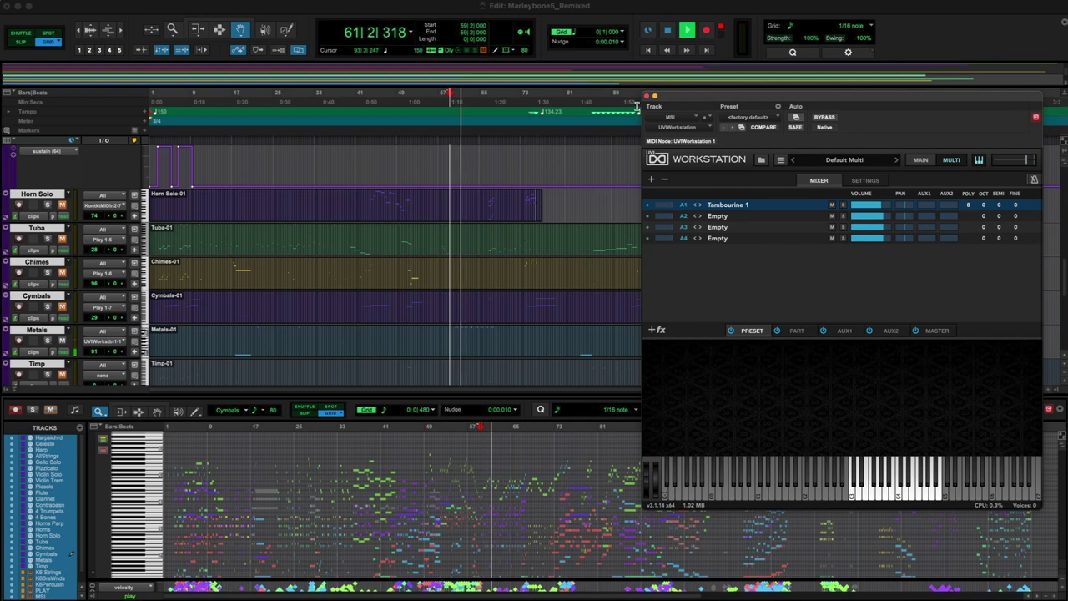
{"action": "left_click", "coordinate": [760, 159]}
{"action": "left_click", "coordinate": [958, 340]}
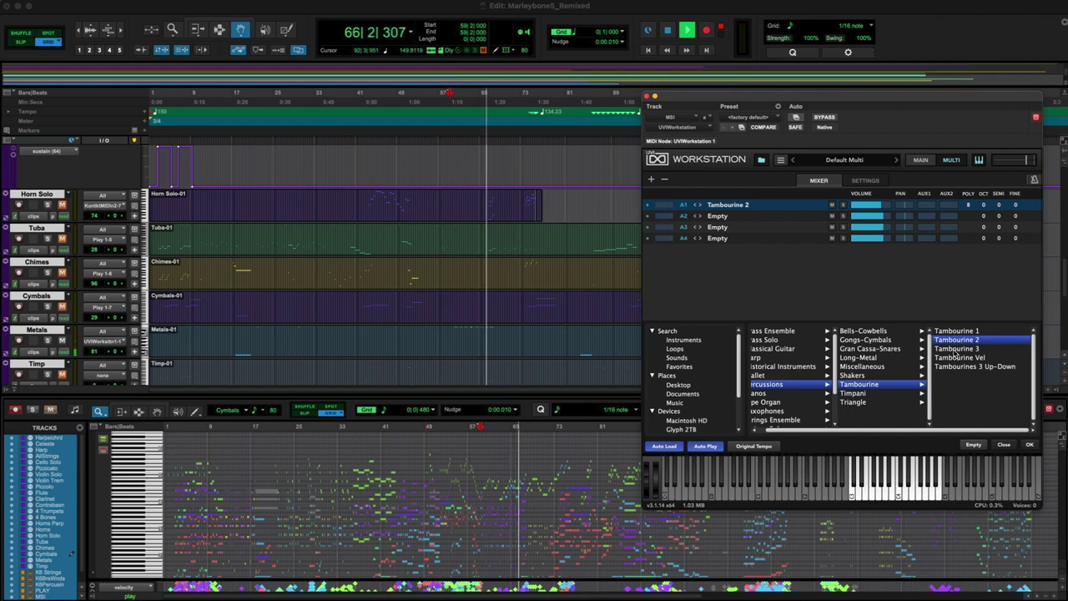
{"action": "left_click", "coordinate": [957, 349]}
{"action": "key", "text": "space"}
{"action": "key", "text": "space"}
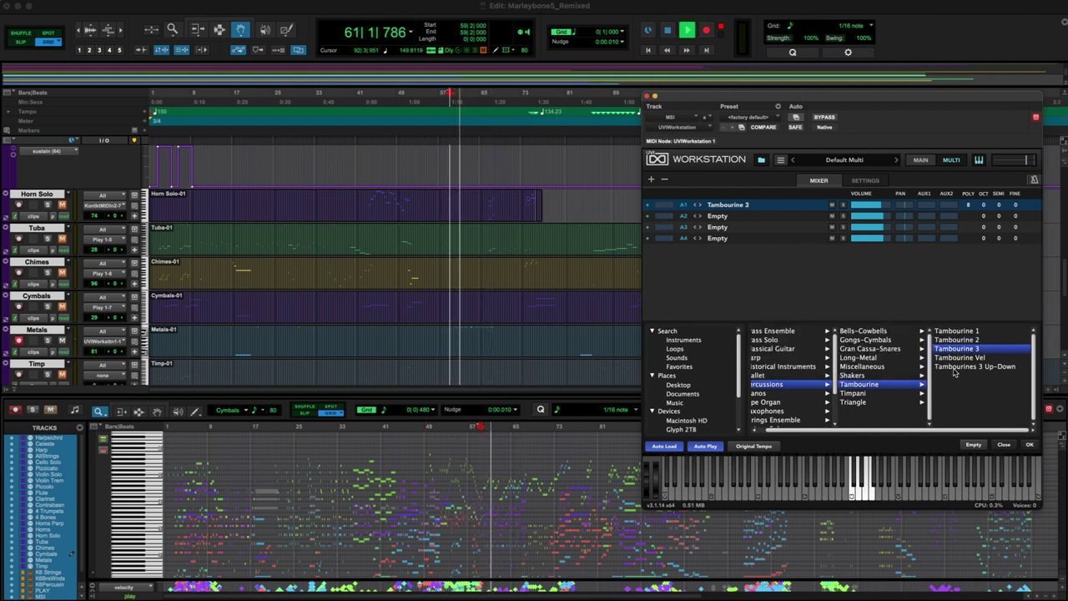
{"action": "left_click", "coordinate": [954, 369]}
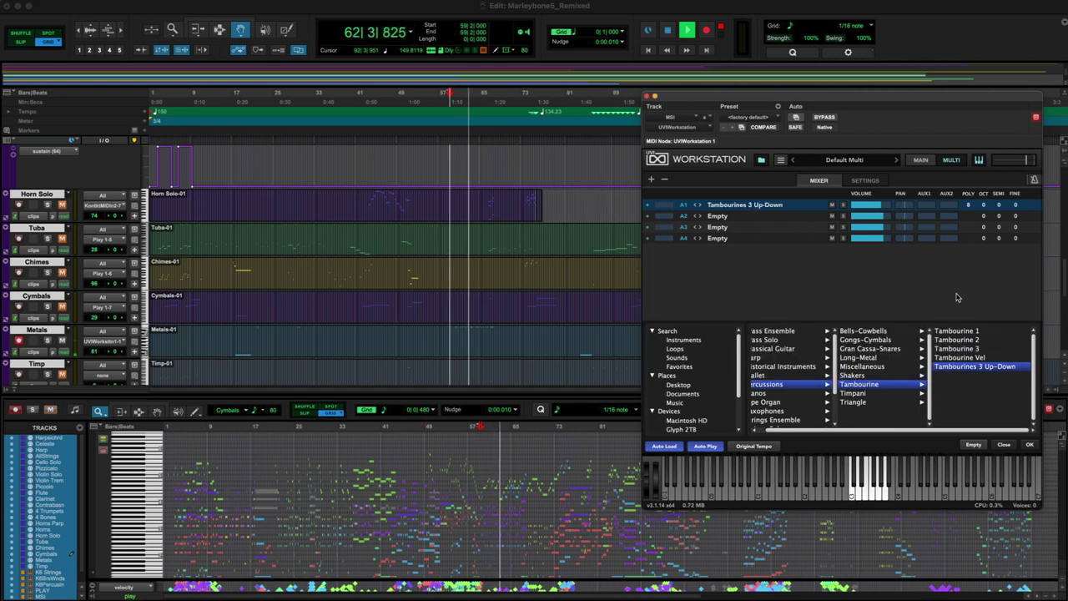
{"action": "left_click", "coordinate": [958, 357]}
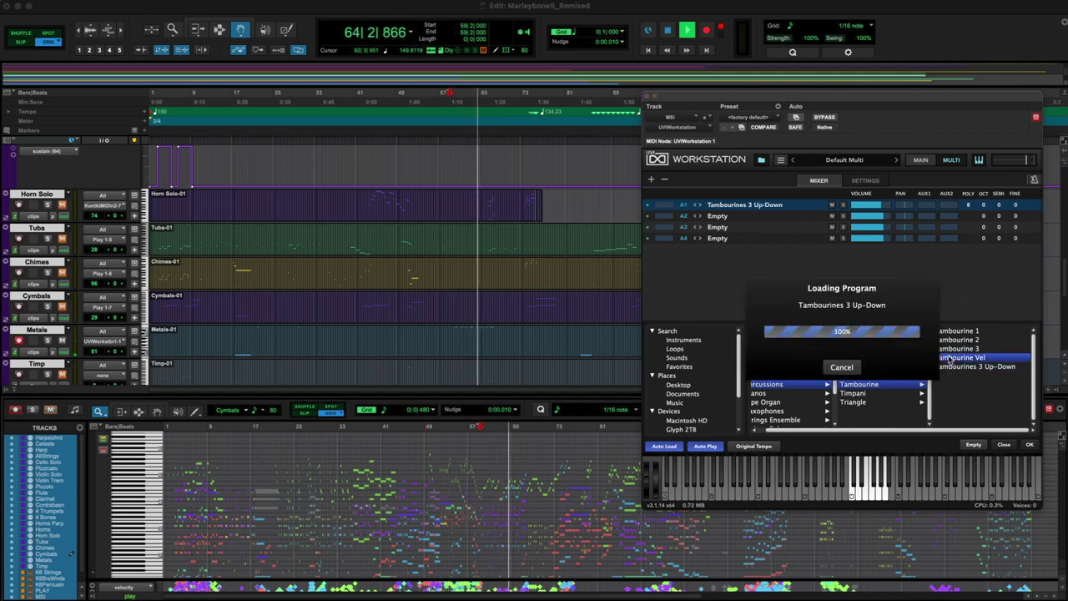
{"action": "key", "text": "space"}
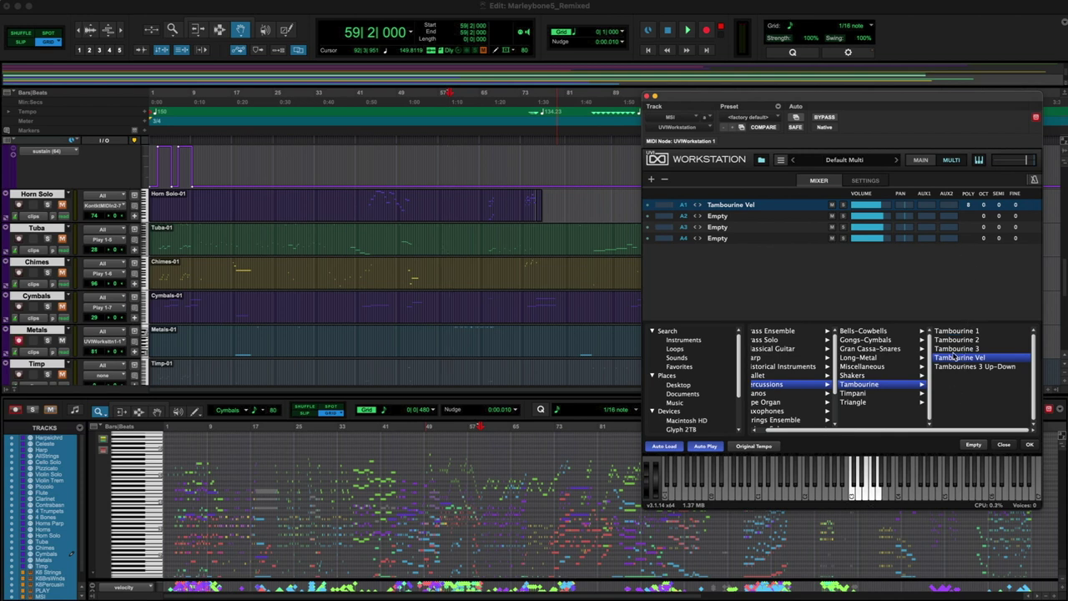
{"action": "left_click", "coordinate": [876, 357]}
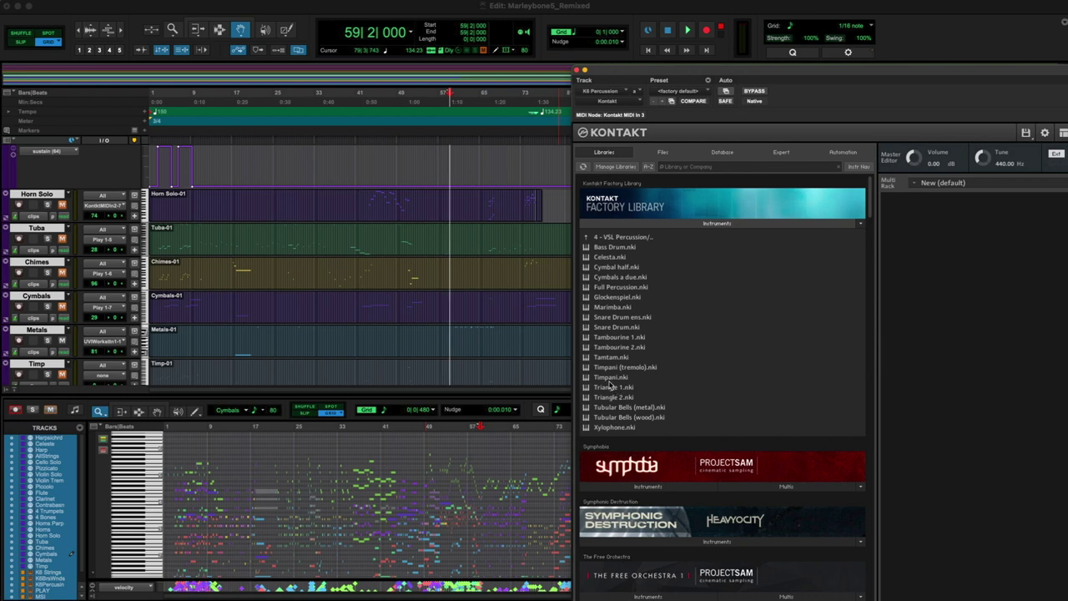
Step: Load Tambourine 1.nki in the K6 Percussion Kontakt and play the Metals track through Kontakt MIDI In 3, channel-1, from bar 59
{"action": "double_click", "coordinate": [617, 338]}
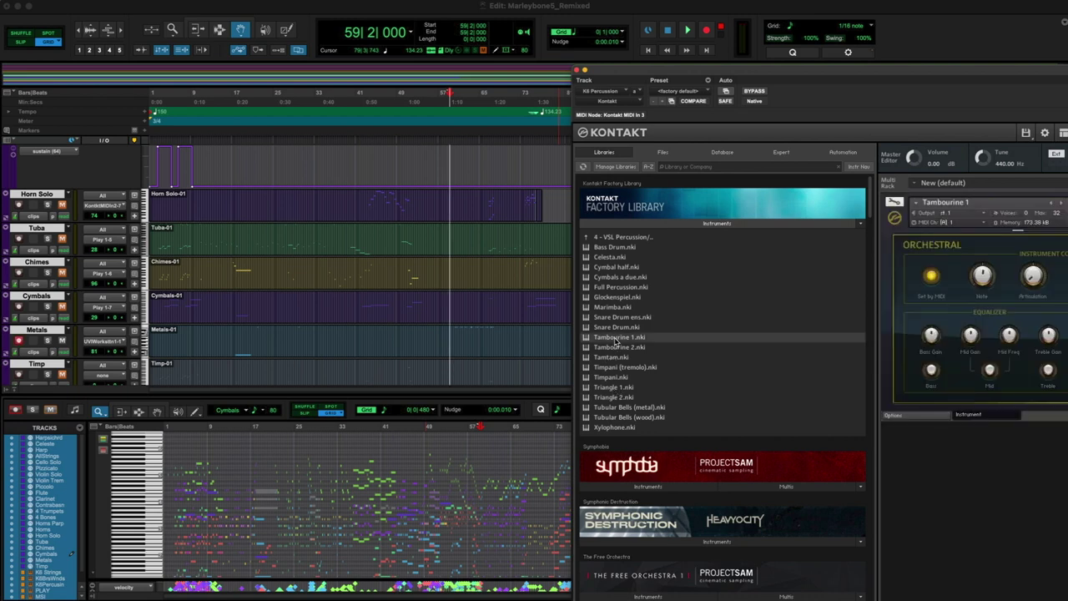
{"action": "left_click", "coordinate": [106, 342]}
{"action": "mouse_move", "coordinate": [106, 342]}
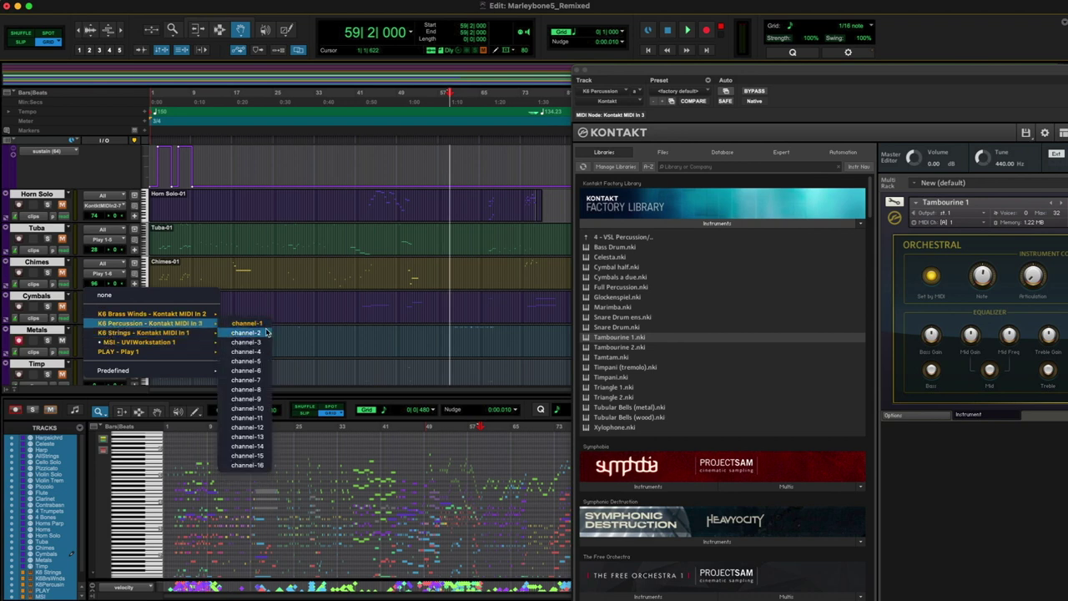
{"action": "left_click", "coordinate": [262, 326]}
{"action": "key", "text": "space"}
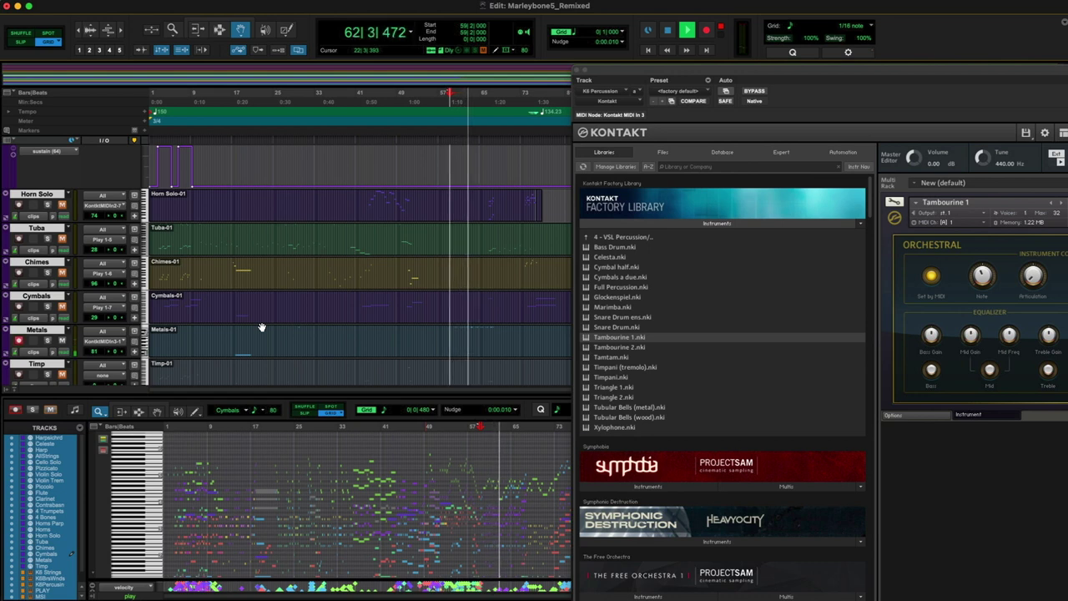
Step: Play the Metals part from bar 17 with Tambourine 1 and move the Kontakt window to show its full instrument rack
{"action": "key", "text": "space"}
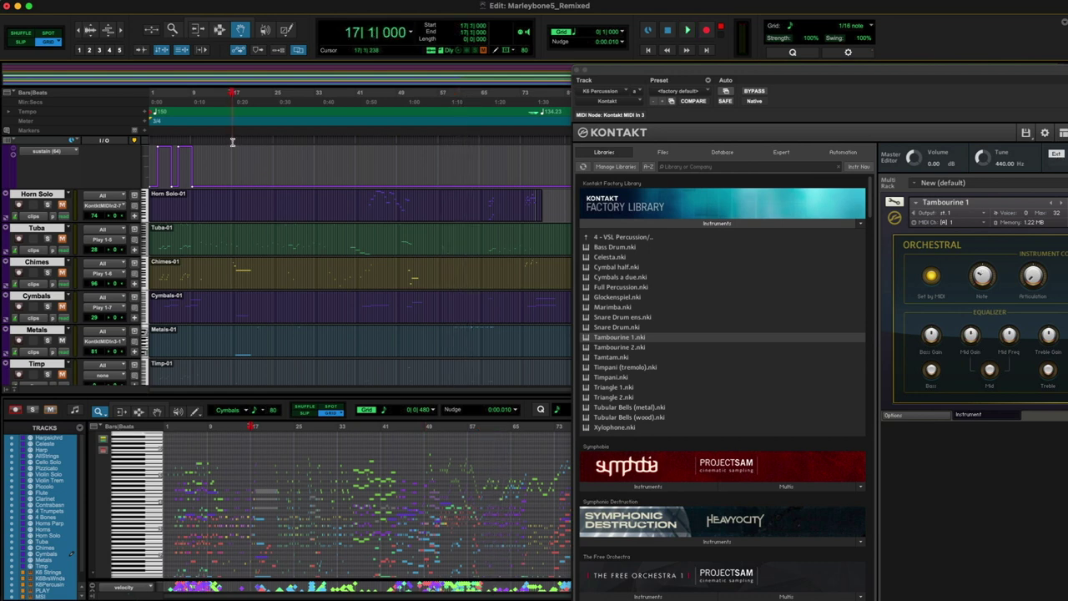
{"action": "key", "text": "space"}
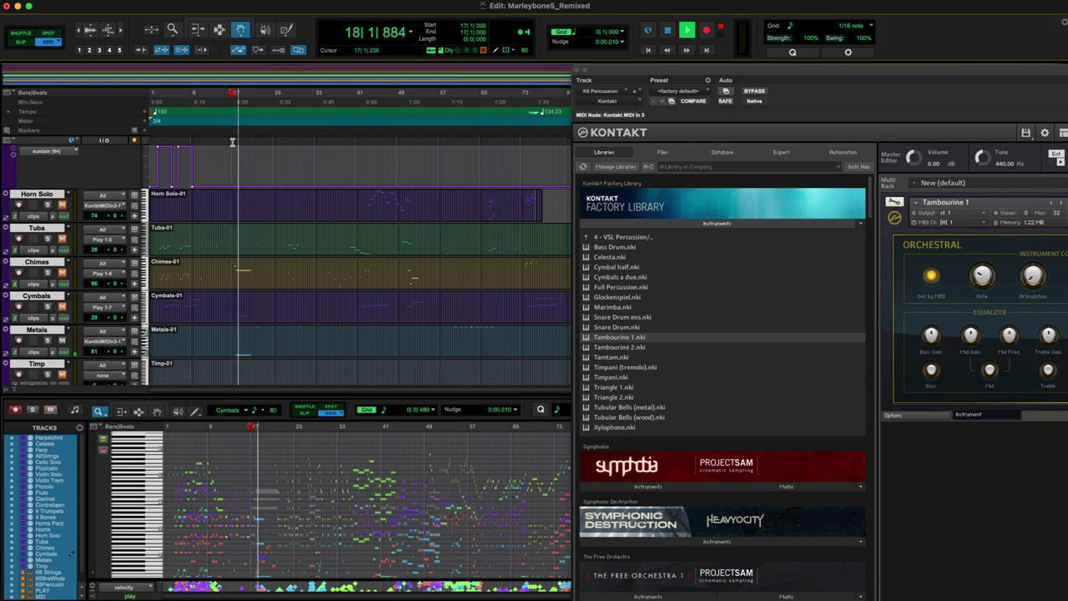
{"action": "left_click_drag", "start_coordinate": [754, 64], "coordinate": [634, 25]}
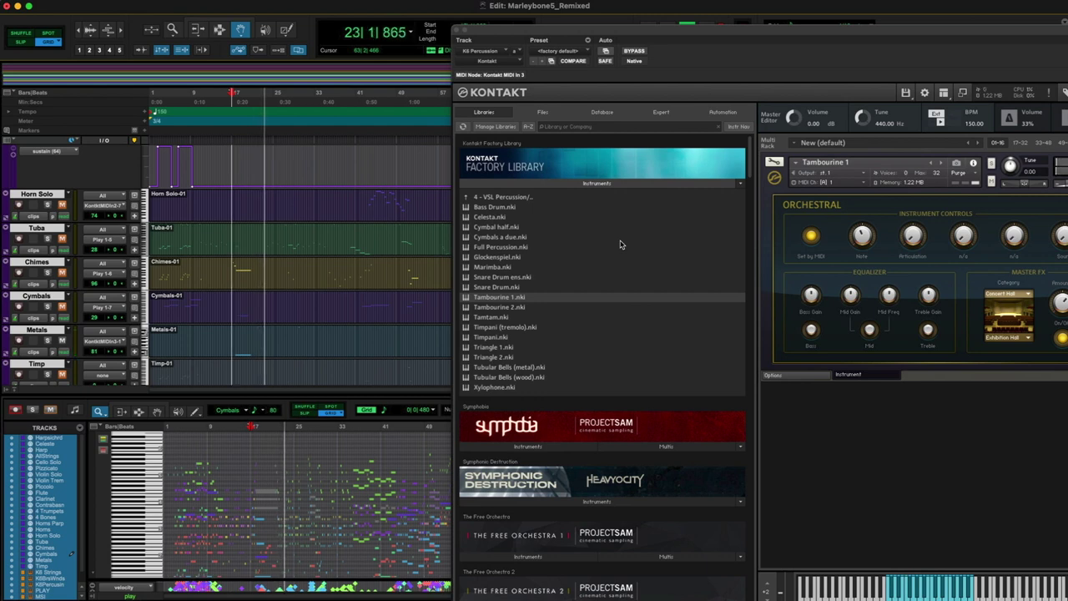
{"action": "key", "text": "space"}
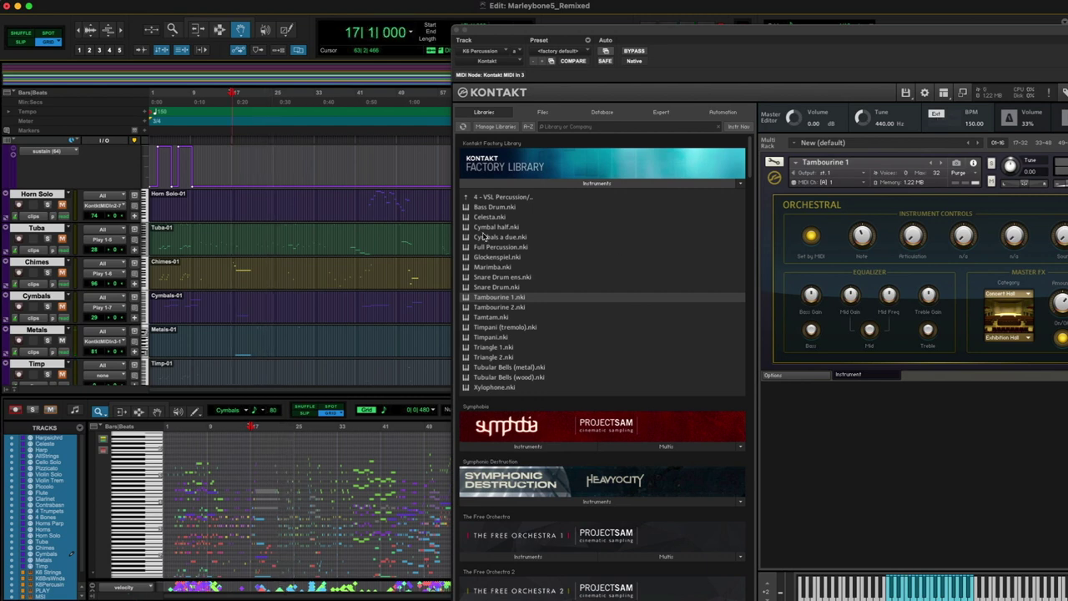
Step: Replace Tambourine 1 with Full Percussion.nki in the K6 Percussion Kontakt, play the Metals part from bar 17, and close the plug-in window
{"action": "left_click_drag", "start_coordinate": [485, 247], "coordinate": [828, 167]}
{"action": "key", "text": "space"}
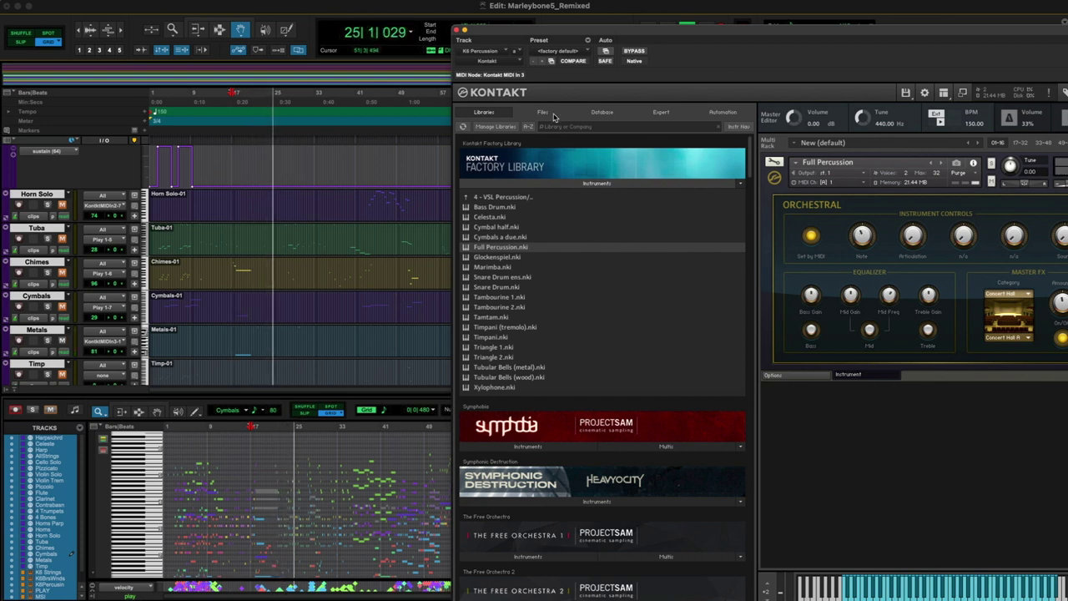
{"action": "left_click", "coordinate": [465, 30]}
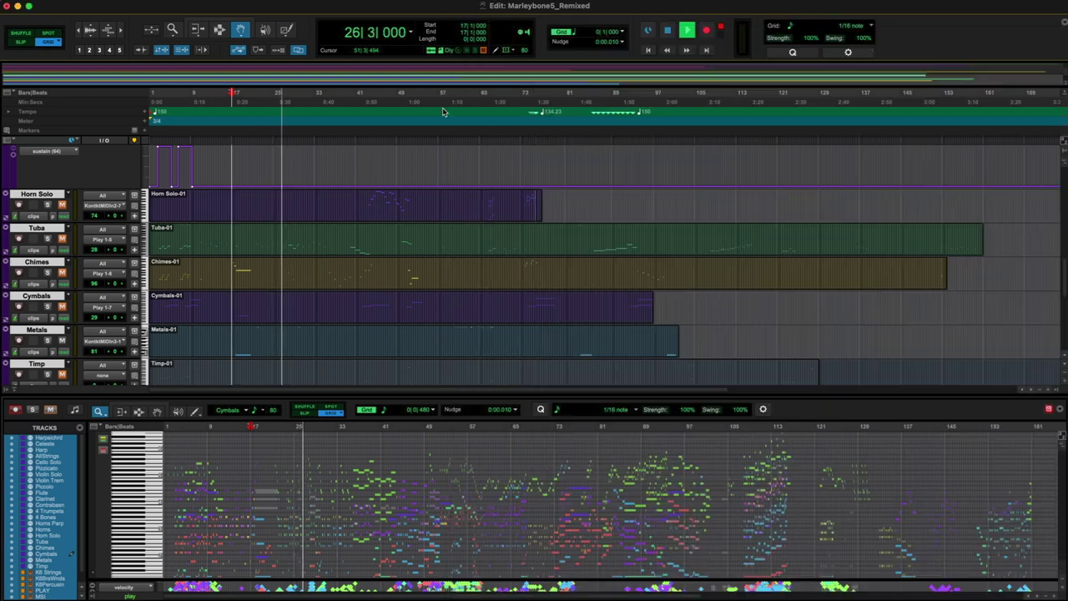
Step: Play the Metals part from bar 59 with the Full Percussion sound and turn off the track's record arming
{"action": "left_click", "coordinate": [464, 144]}
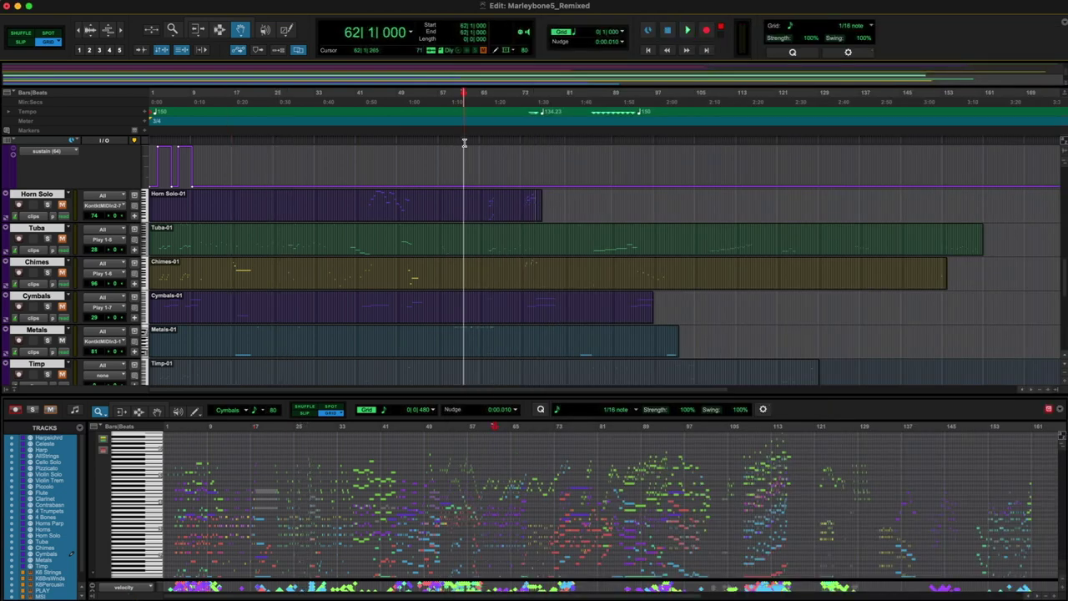
{"action": "left_click", "coordinate": [453, 144]}
{"action": "key", "text": "space"}
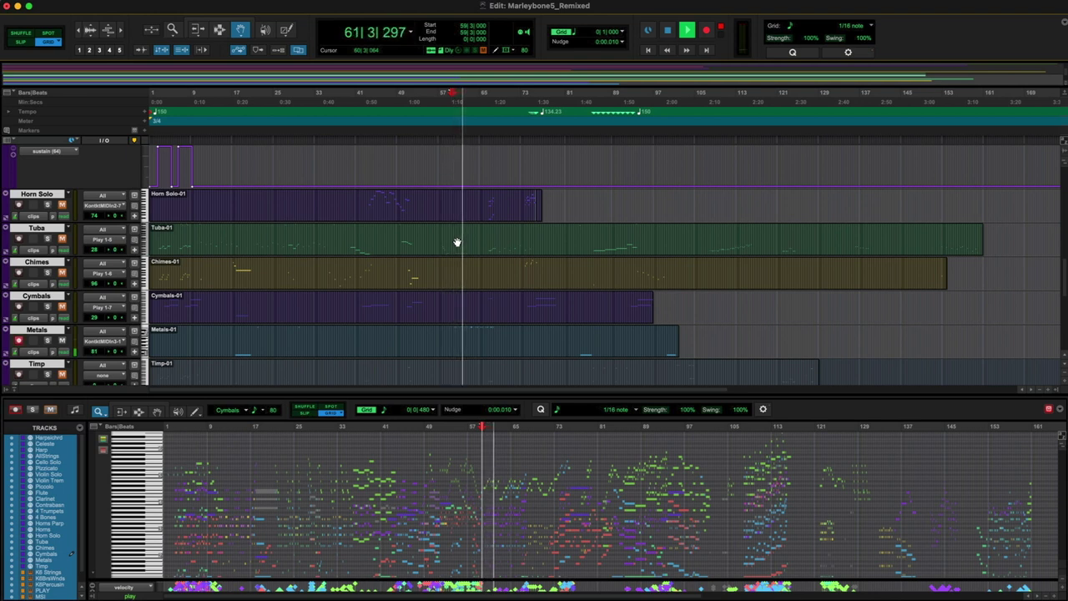
{"action": "key", "text": "space"}
{"action": "left_click", "coordinate": [19, 341]}
Step: For the Timp track, add Timp Hits LR from EW Symphonic Orchestra Silver Complete's Percussion Drums to Play, on MIDI channel 9
{"action": "scroll", "coordinate": [234, 305], "scroll_direction": "down", "scroll_amount": 3}
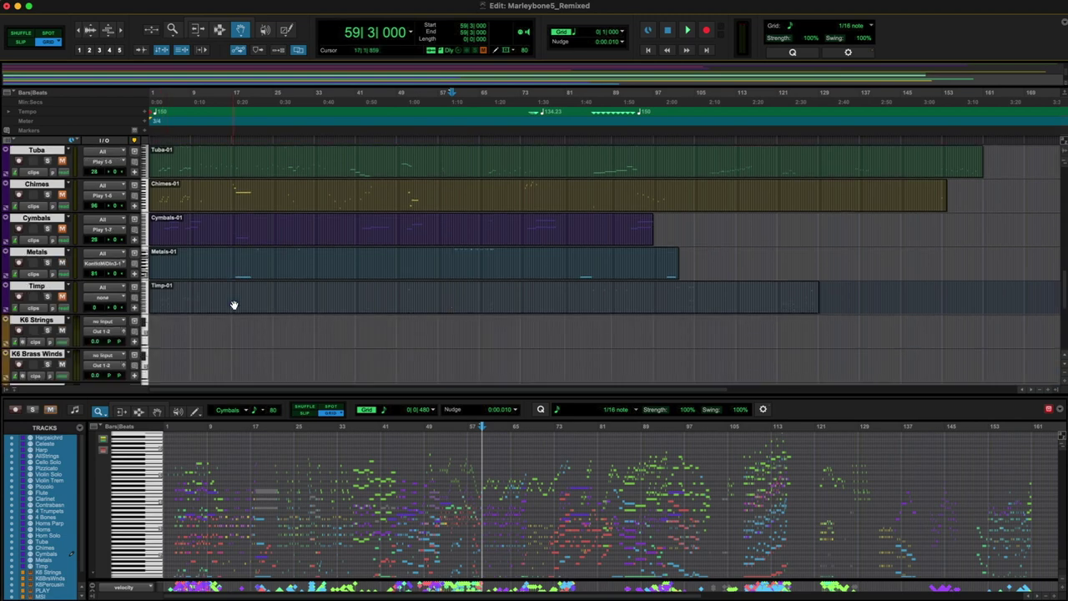
{"action": "left_click", "coordinate": [36, 285]}
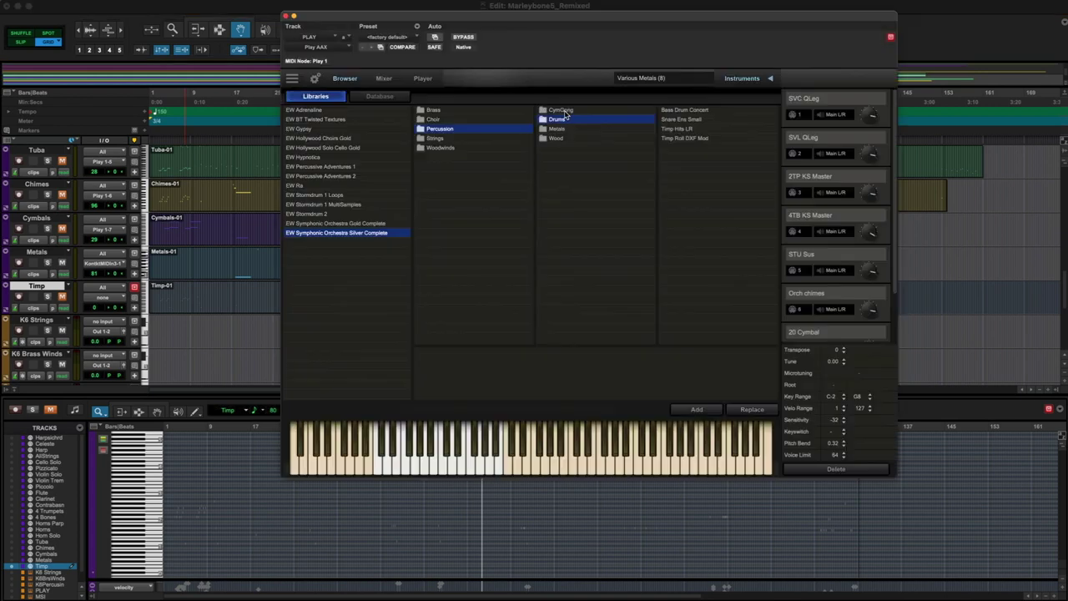
{"action": "left_click", "coordinate": [561, 121]}
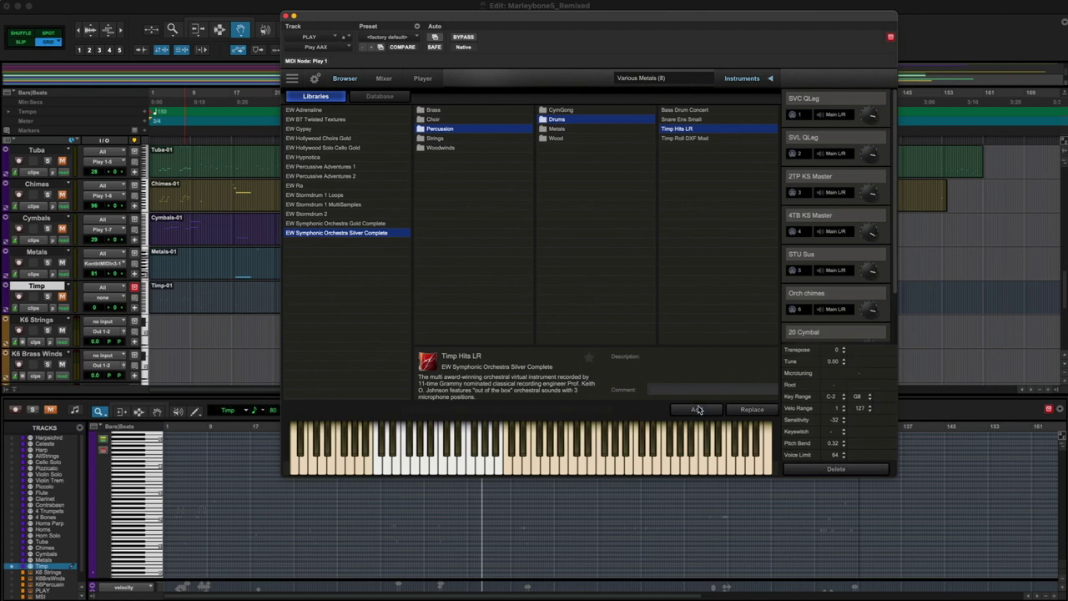
{"action": "left_click", "coordinate": [697, 410]}
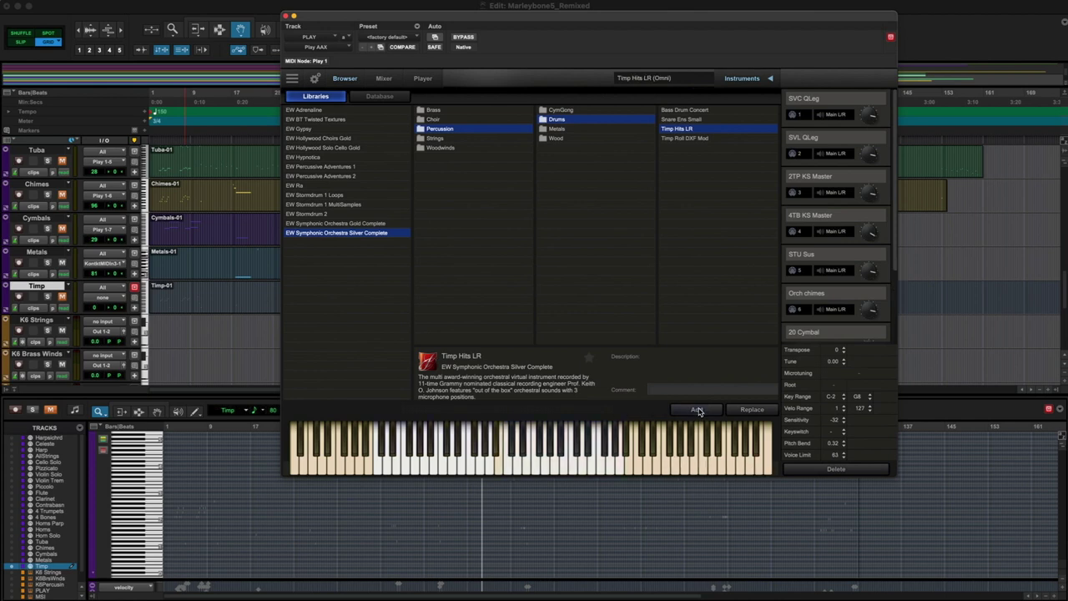
{"action": "scroll", "coordinate": [801, 242], "scroll_direction": "down", "scroll_amount": 3}
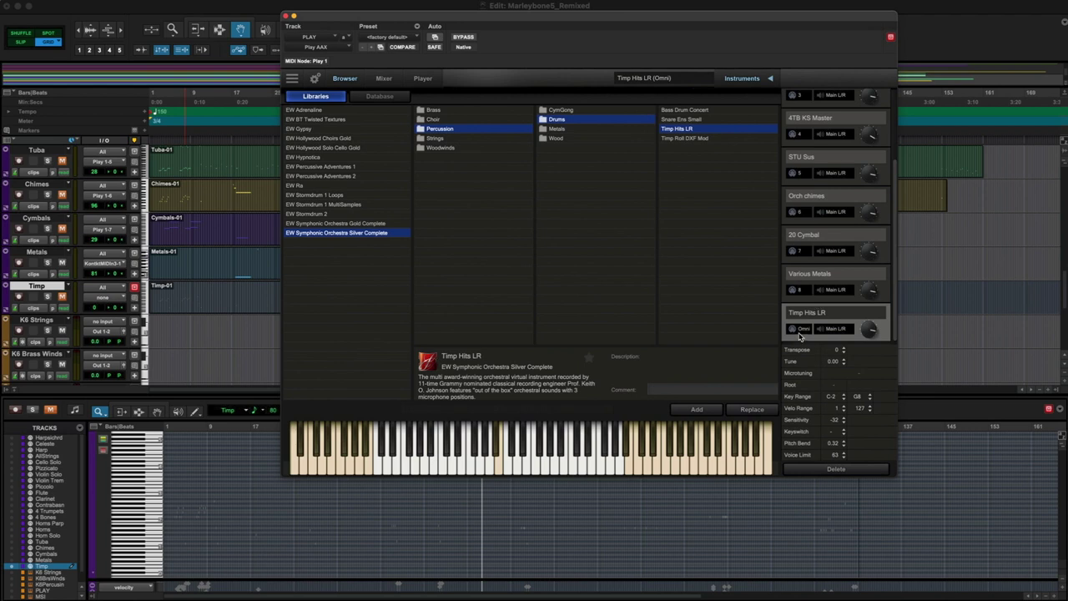
{"action": "left_click", "coordinate": [800, 330]}
{"action": "left_click", "coordinate": [804, 432]}
{"action": "left_click", "coordinate": [285, 16]}
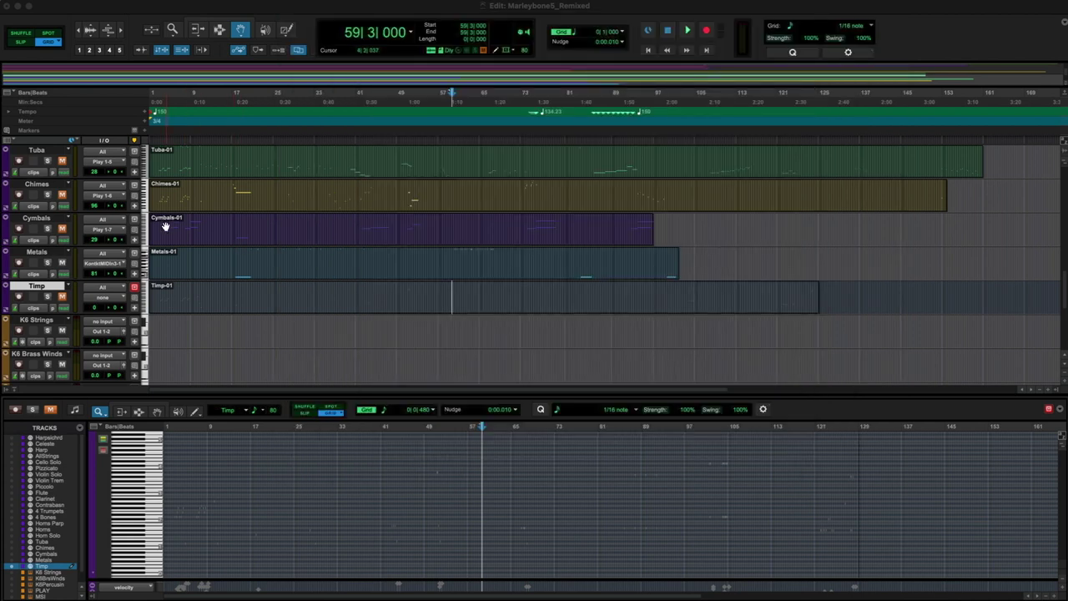
Step: Route the Timp track's MIDI output to Play 1, channel-9, unmute the track and play it from bar 2
{"action": "left_click", "coordinate": [105, 299]}
{"action": "mouse_move", "coordinate": [146, 339]}
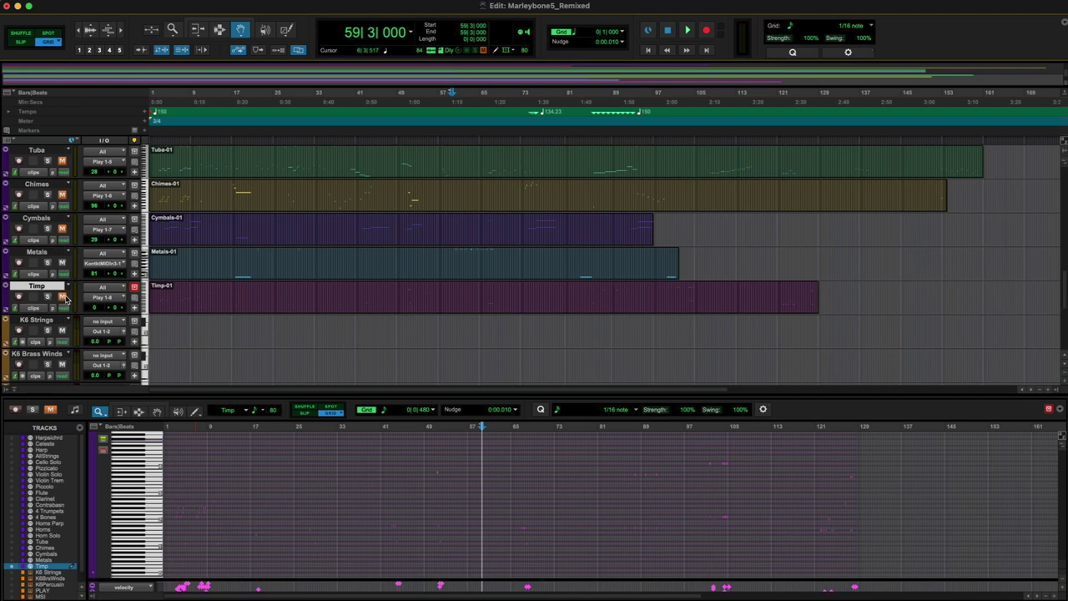
{"action": "left_click", "coordinate": [62, 297]}
{"action": "left_click", "coordinate": [156, 141]}
{"action": "key", "text": "space"}
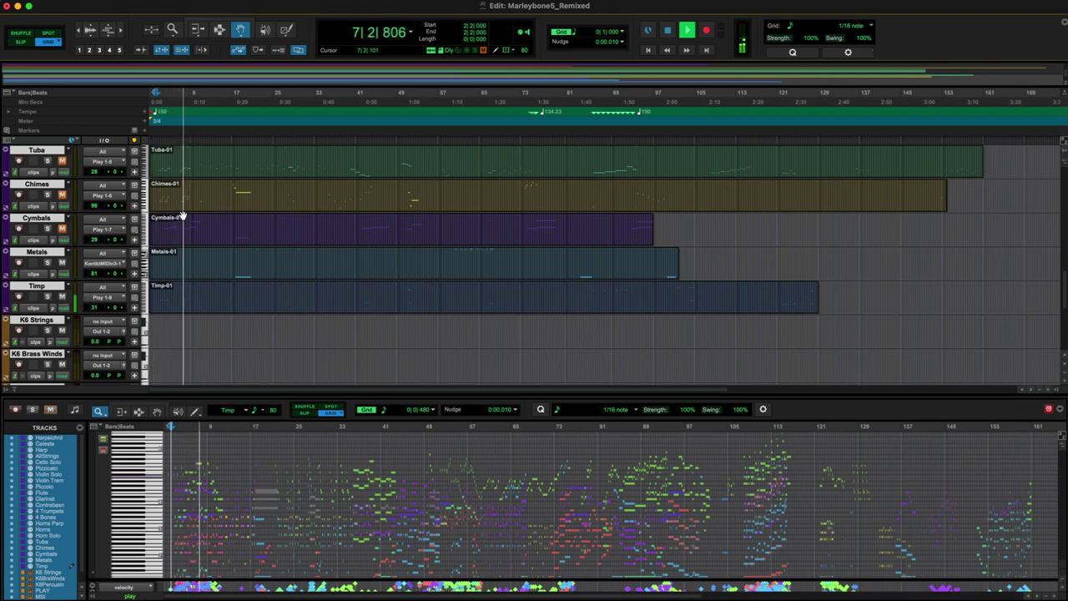
{"action": "key", "text": "space"}
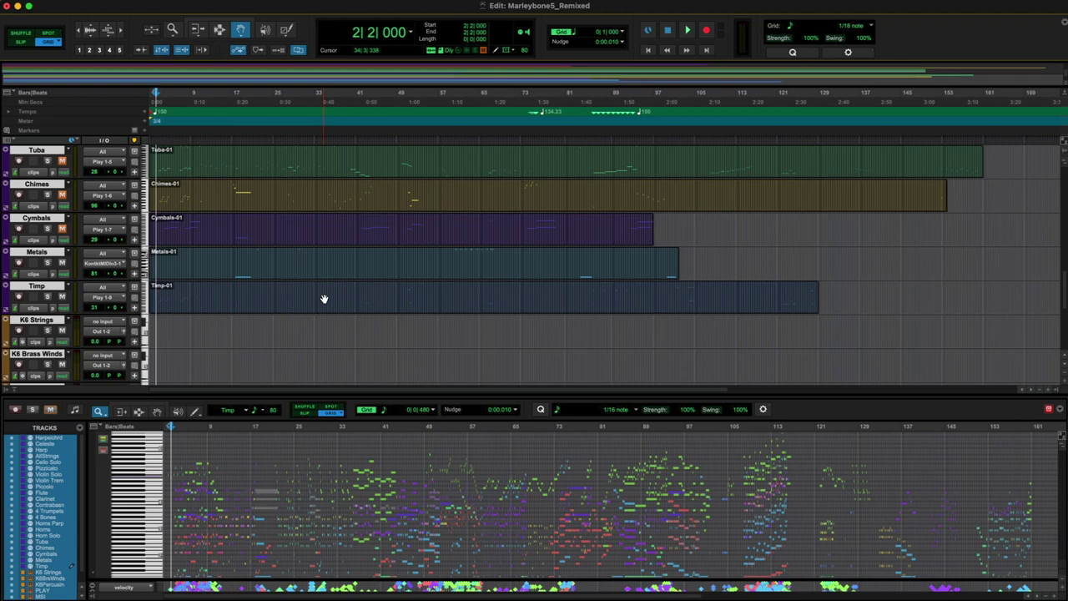
Step: Return to the first tracks of the session, unmute the Harp track and start playback from bar 2
{"action": "scroll", "coordinate": [212, 241], "scroll_direction": "up", "scroll_amount": 3}
{"action": "scroll", "coordinate": [258, 248], "scroll_direction": "down", "scroll_amount": 6}
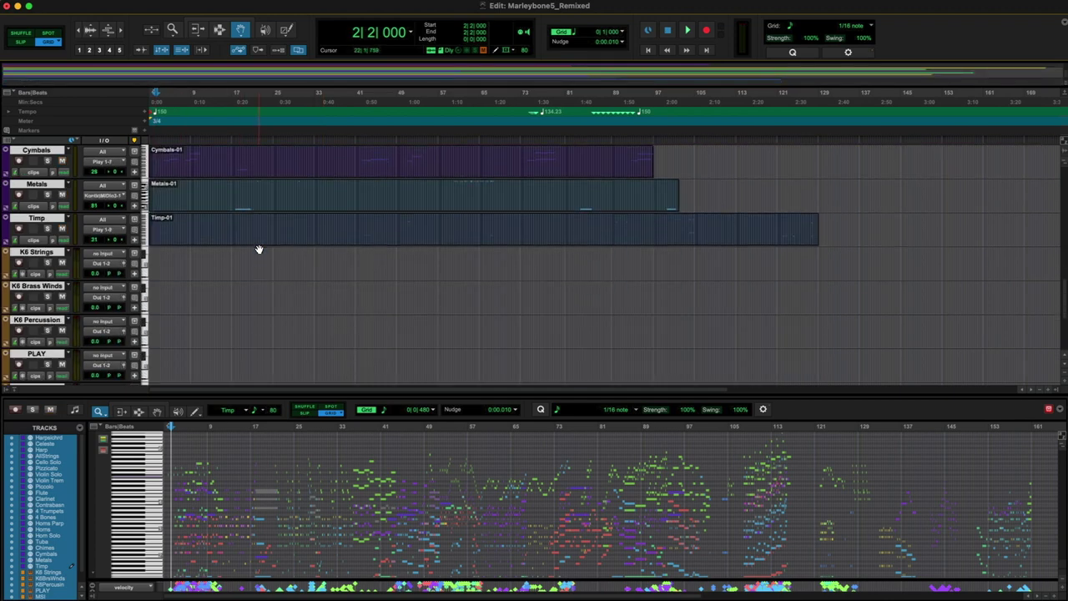
{"action": "scroll", "coordinate": [259, 248], "scroll_direction": "up", "scroll_amount": 13}
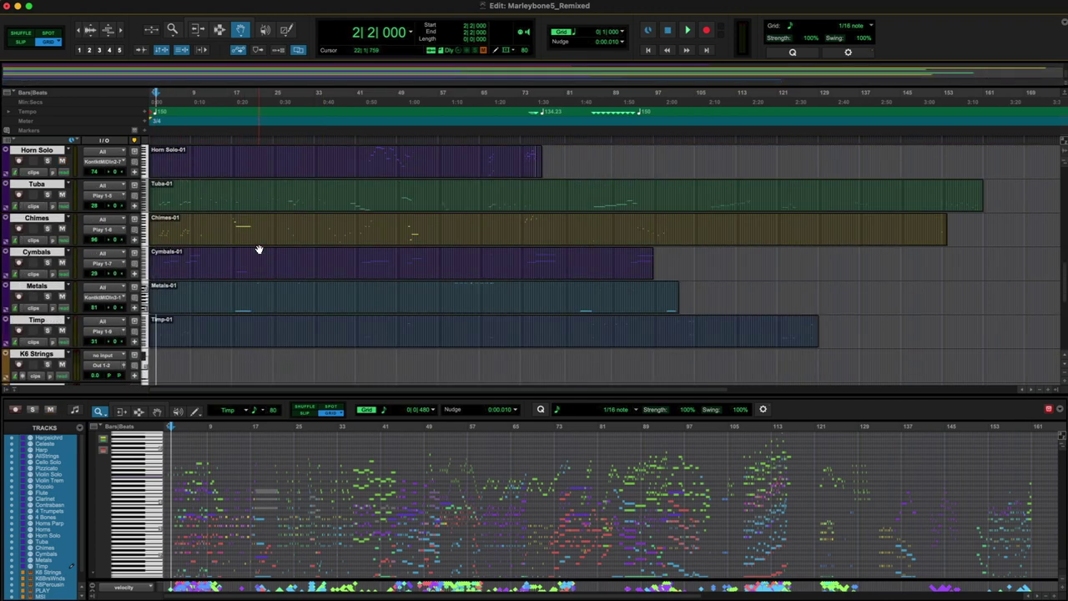
{"action": "scroll", "coordinate": [259, 249], "scroll_direction": "up", "scroll_amount": 8}
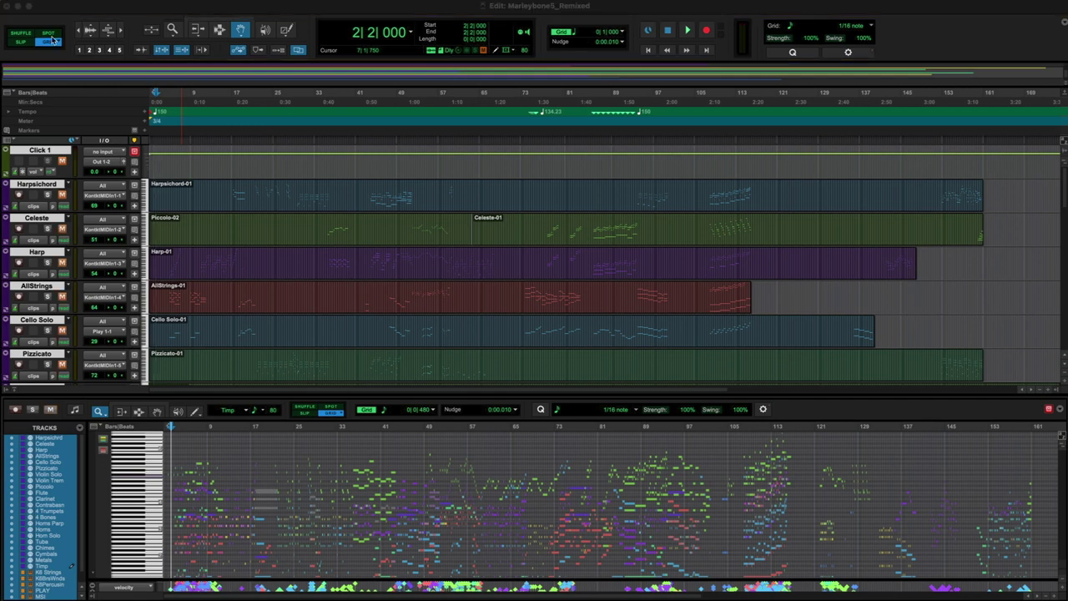
{"action": "left_click", "coordinate": [62, 263]}
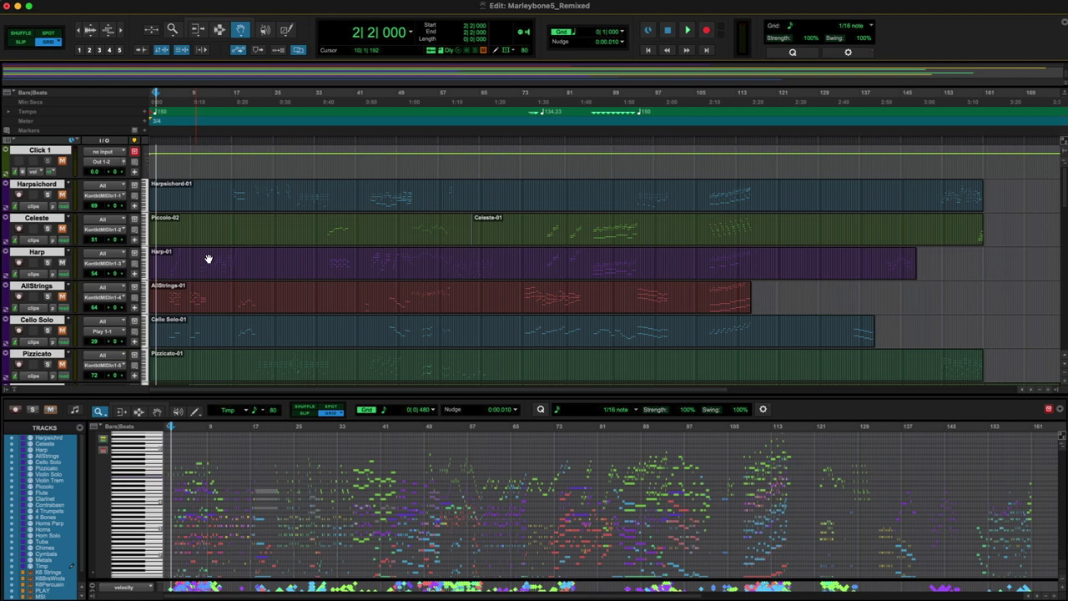
{"action": "key", "text": "space"}
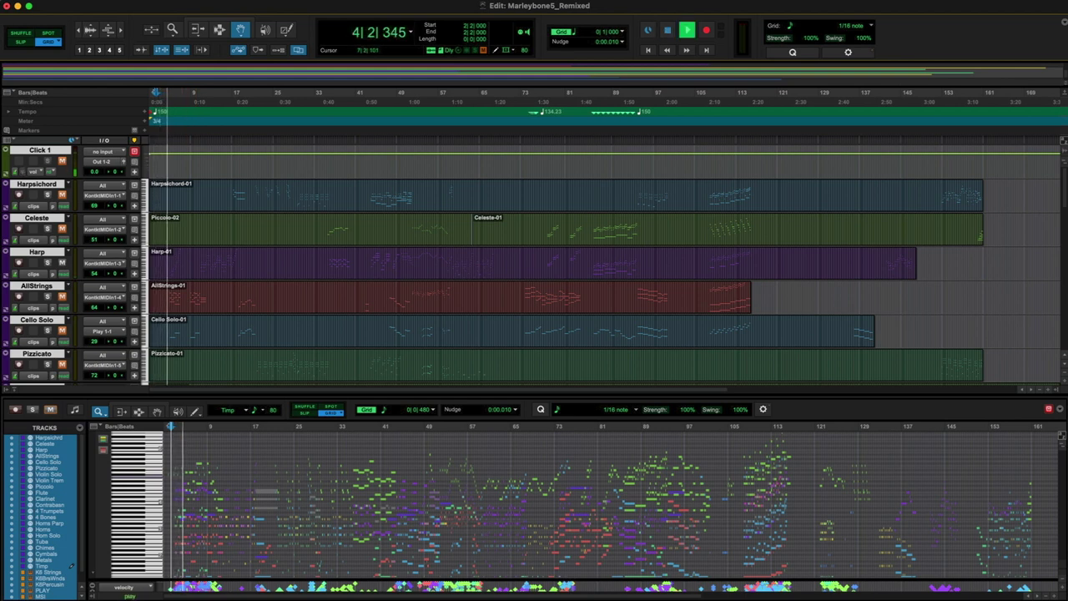
Step: Unmute the AllStrings, Harpsichord, Pizzicato and Violin Solo tracks while the song plays, and stop playback around bar 34
{"action": "left_click", "coordinate": [48, 289]}
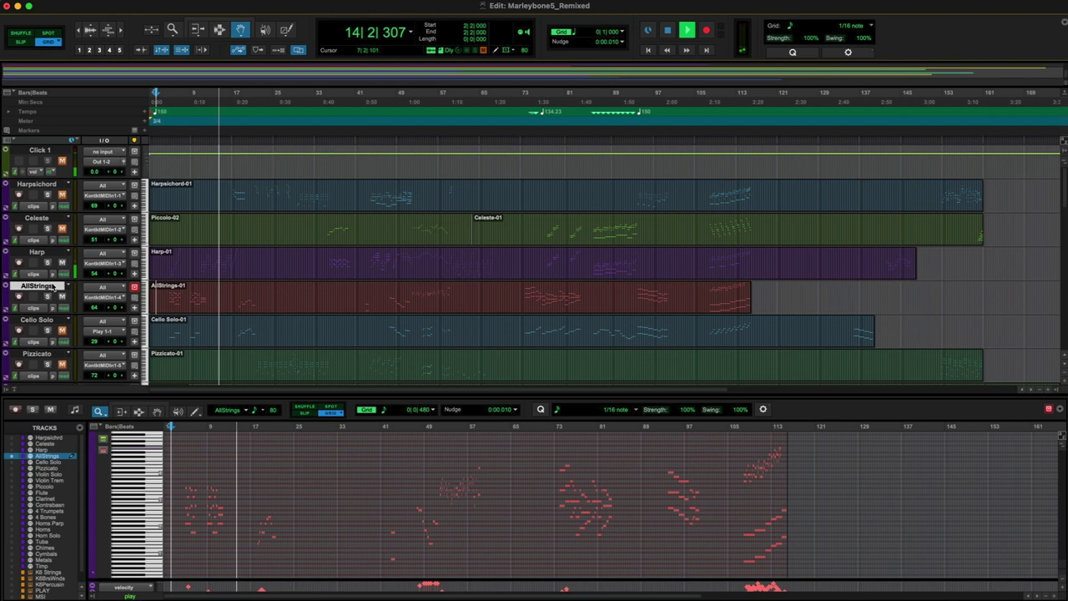
{"action": "left_click", "coordinate": [51, 185]}
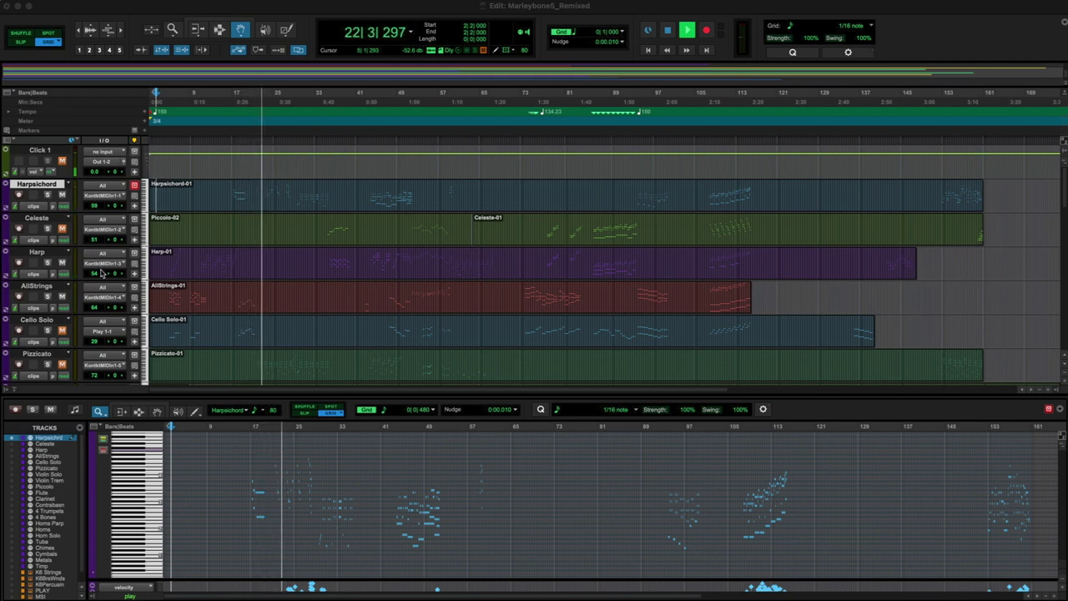
{"action": "scroll", "coordinate": [380, 261], "scroll_direction": "down", "scroll_amount": 3}
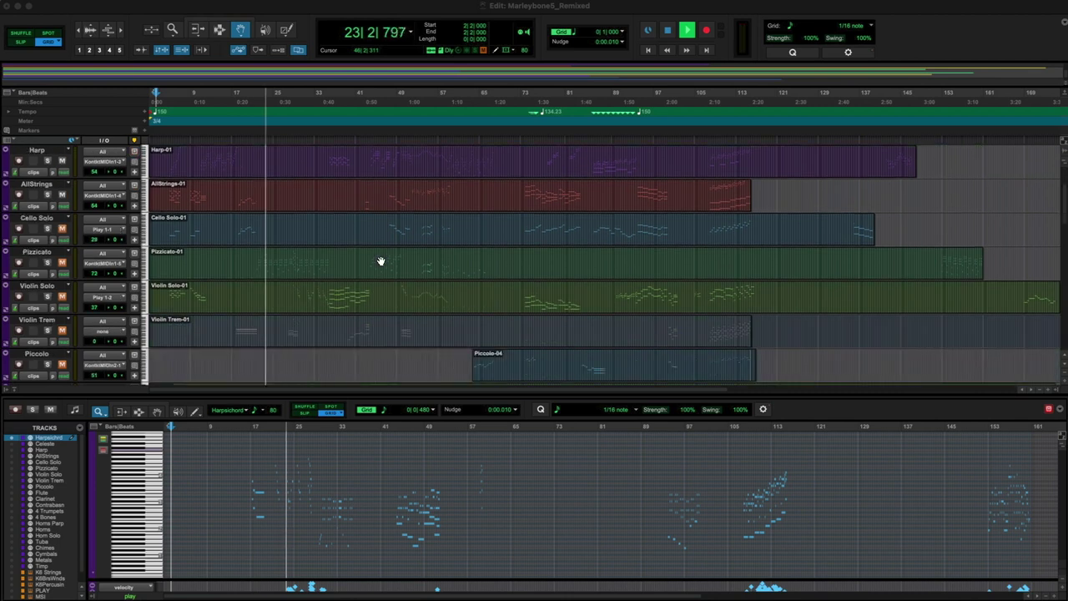
{"action": "left_click", "coordinate": [36, 251]}
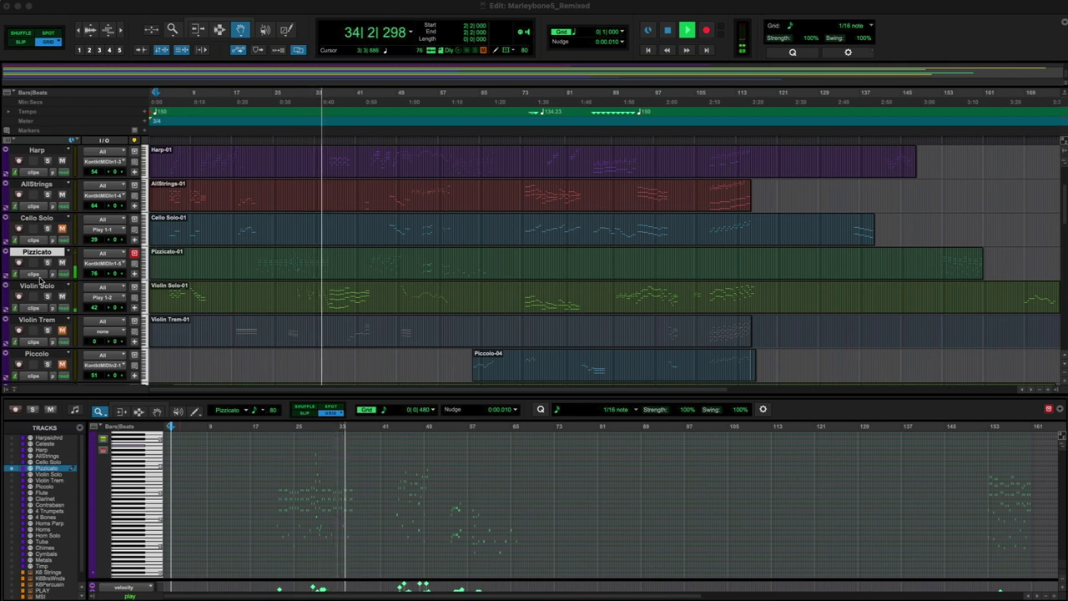
{"action": "key", "text": "space"}
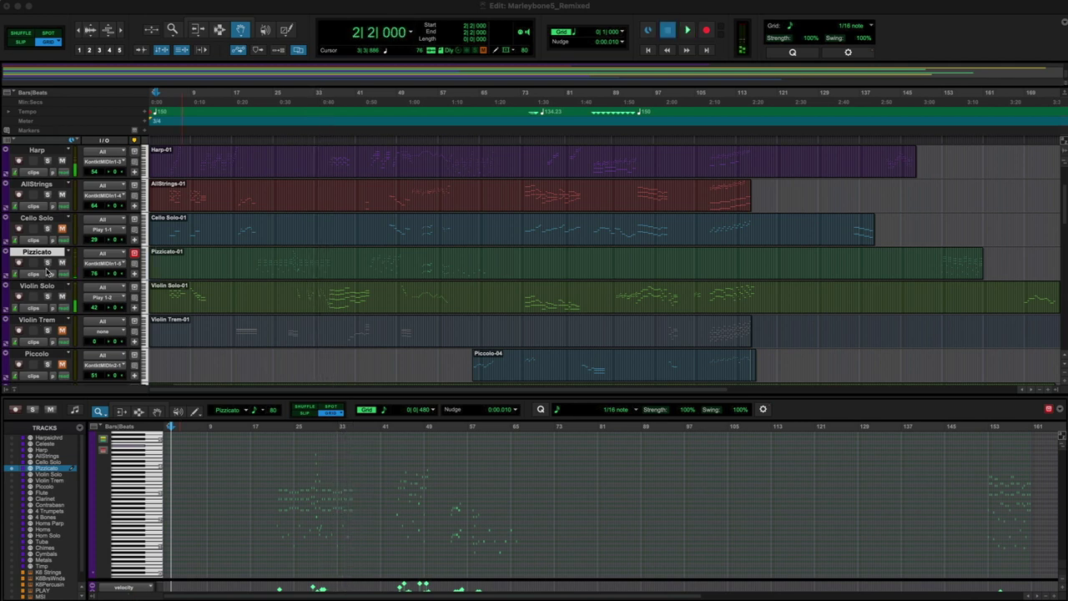
Step: Select the Violin Solo track, check the instruments loaded in Play, and review the string tracks' outputs
{"action": "left_click", "coordinate": [44, 288]}
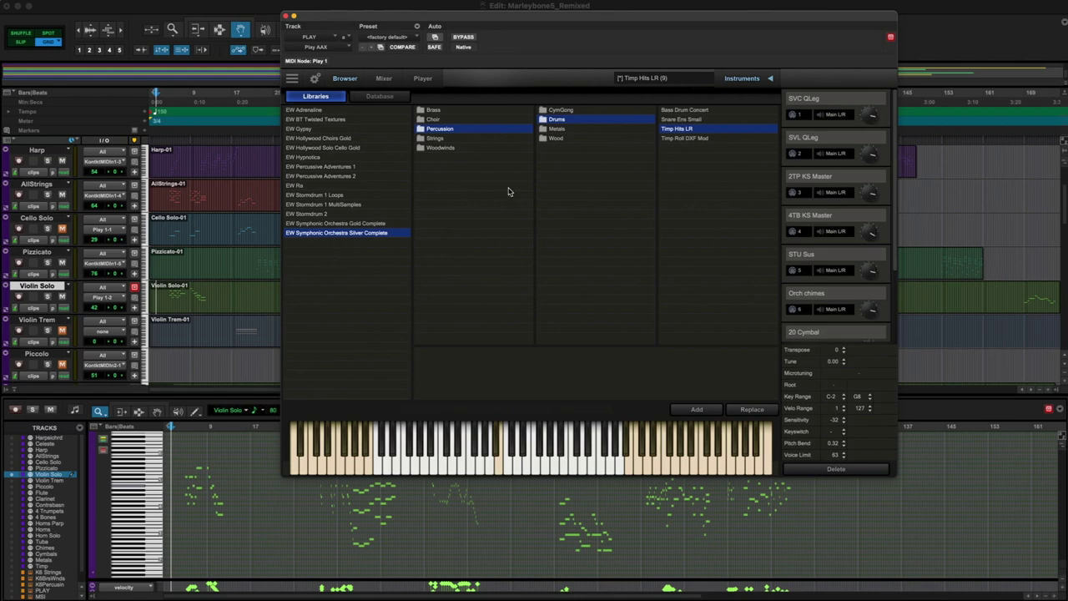
{"action": "left_click", "coordinate": [286, 16]}
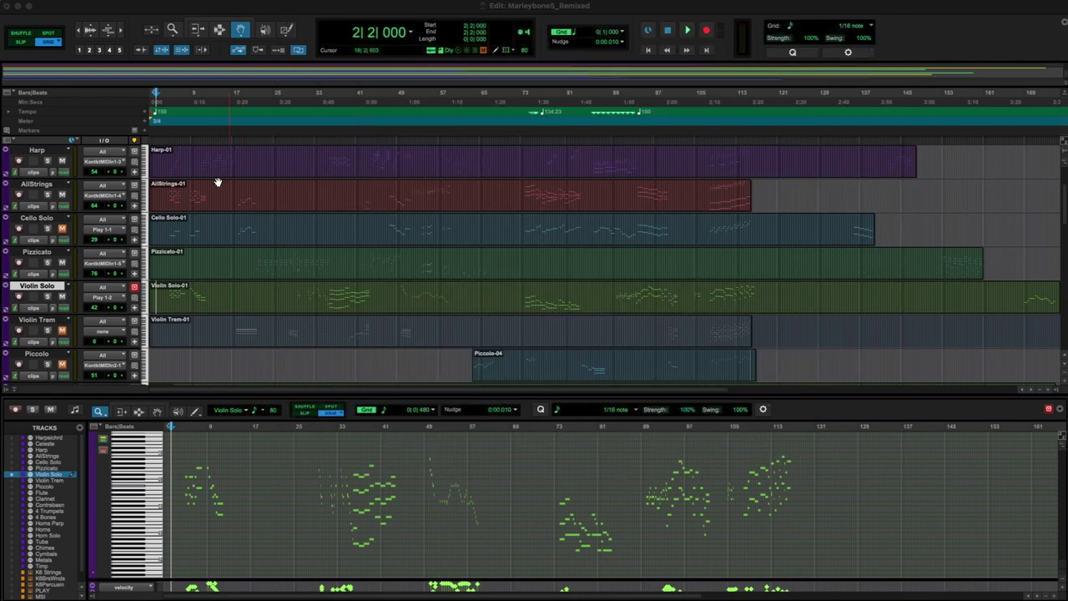
{"action": "scroll", "coordinate": [259, 219], "scroll_direction": "up", "scroll_amount": 2}
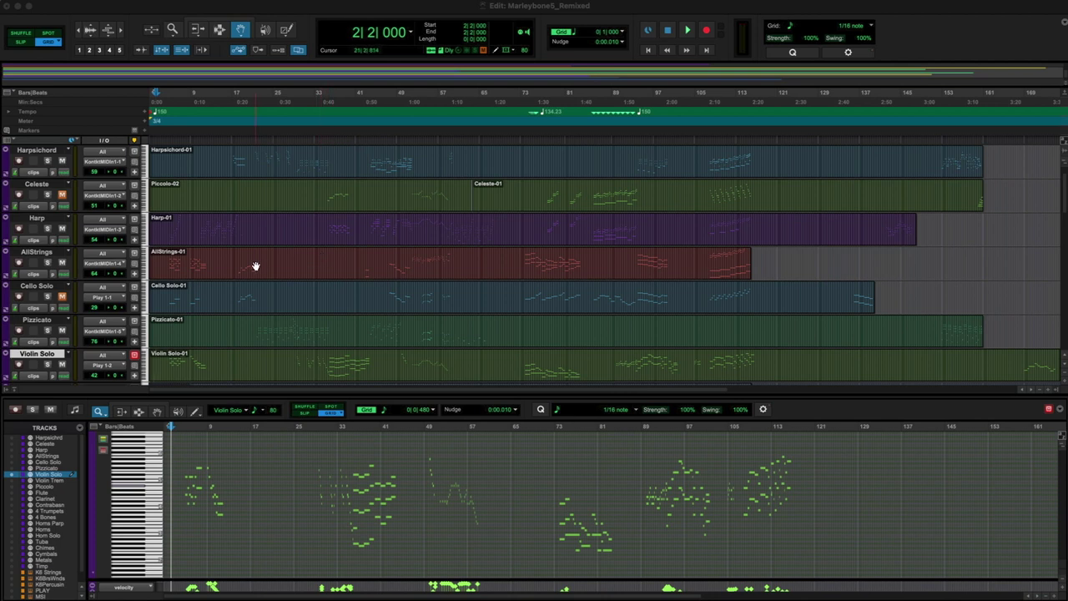
{"action": "scroll", "coordinate": [254, 266], "scroll_direction": "down", "scroll_amount": 1}
{"action": "scroll", "coordinate": [254, 265], "scroll_direction": "down", "scroll_amount": 1}
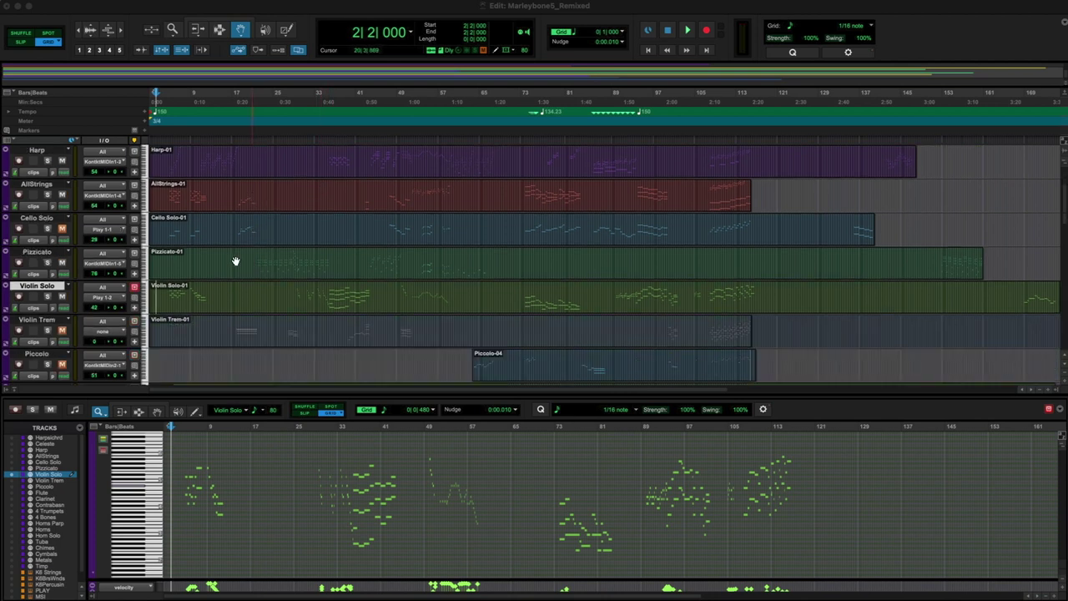
Step: Select the Violin Trem track and open the UVI Workstation instrument on the MSI track
{"action": "left_click", "coordinate": [215, 328]}
{"action": "left_click", "coordinate": [48, 322]}
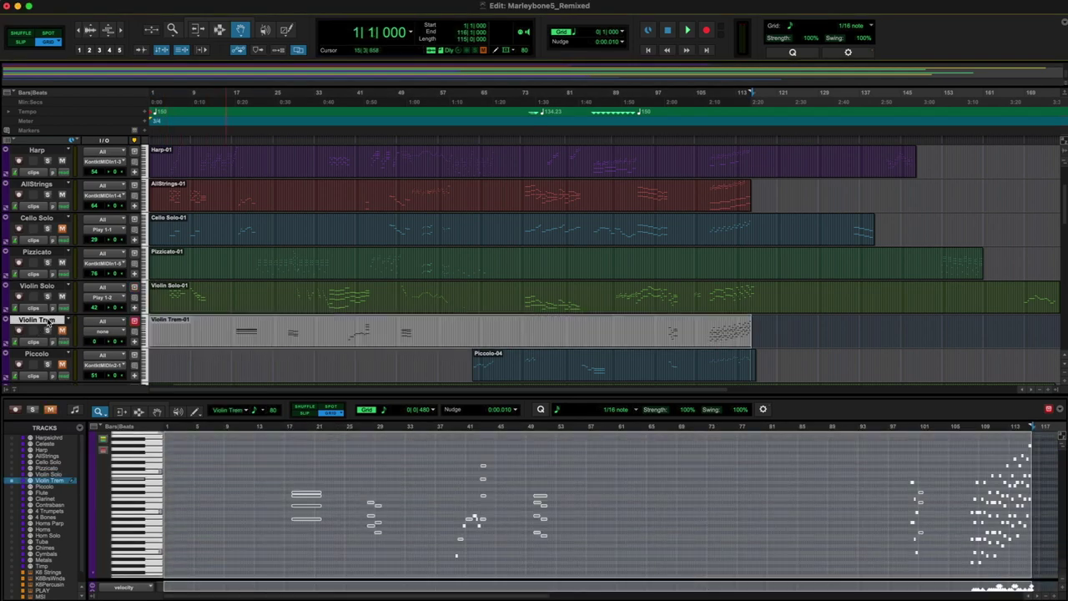
{"action": "key", "text": "super+="}
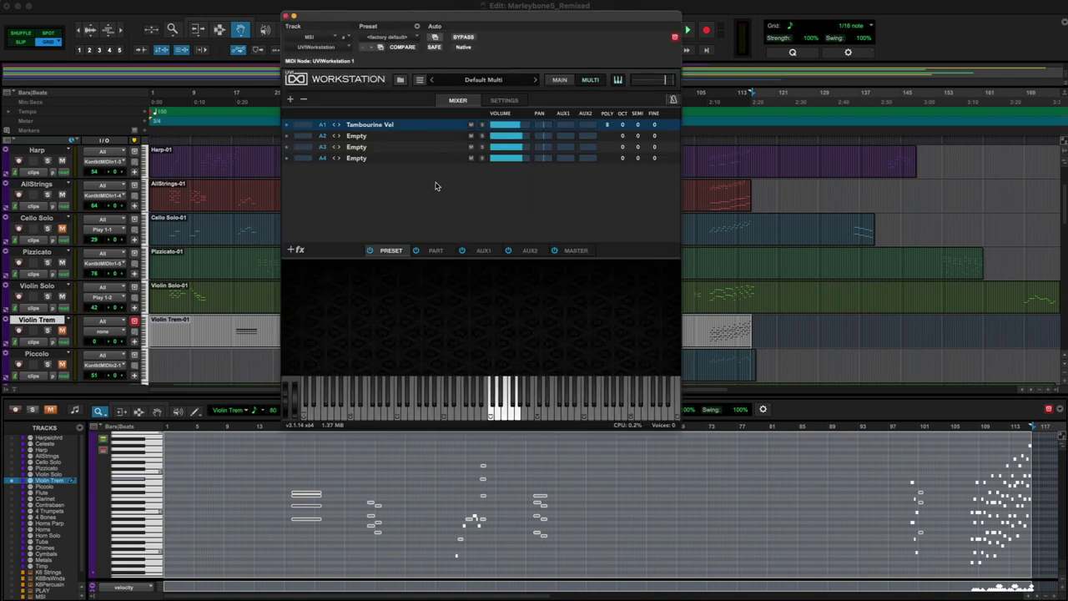
Step: Replace the tambourine in UVI Workstation part A1 with All Strings trem from the Strings Ensemble category
{"action": "left_click", "coordinate": [400, 80]}
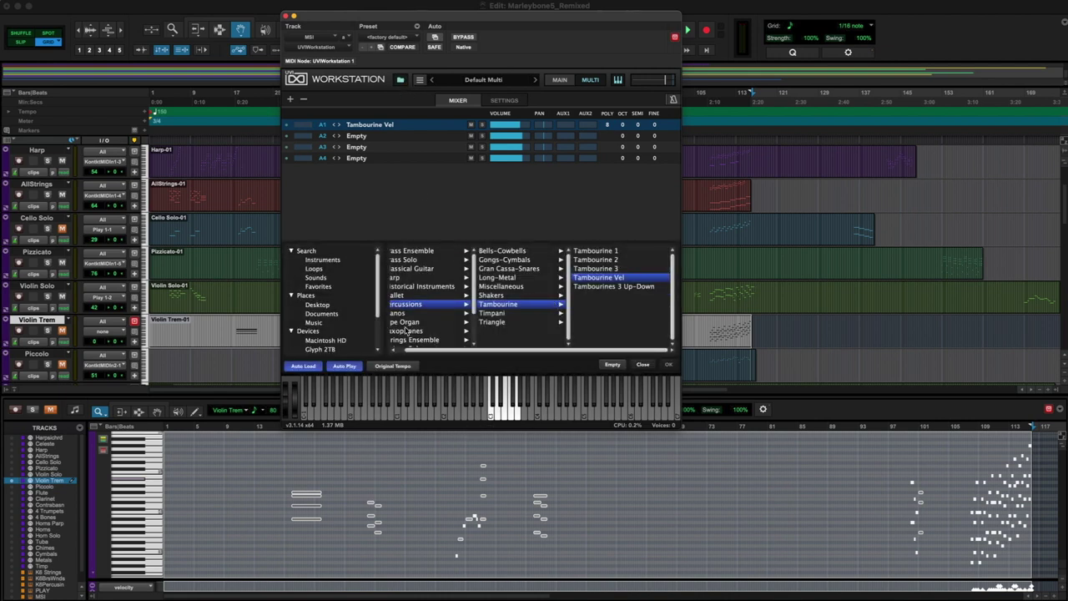
{"action": "scroll", "coordinate": [408, 295], "scroll_direction": "left", "scroll_amount": 1}
{"action": "scroll", "coordinate": [408, 294], "scroll_direction": "down", "scroll_amount": 1}
{"action": "scroll", "coordinate": [407, 294], "scroll_direction": "down", "scroll_amount": 3}
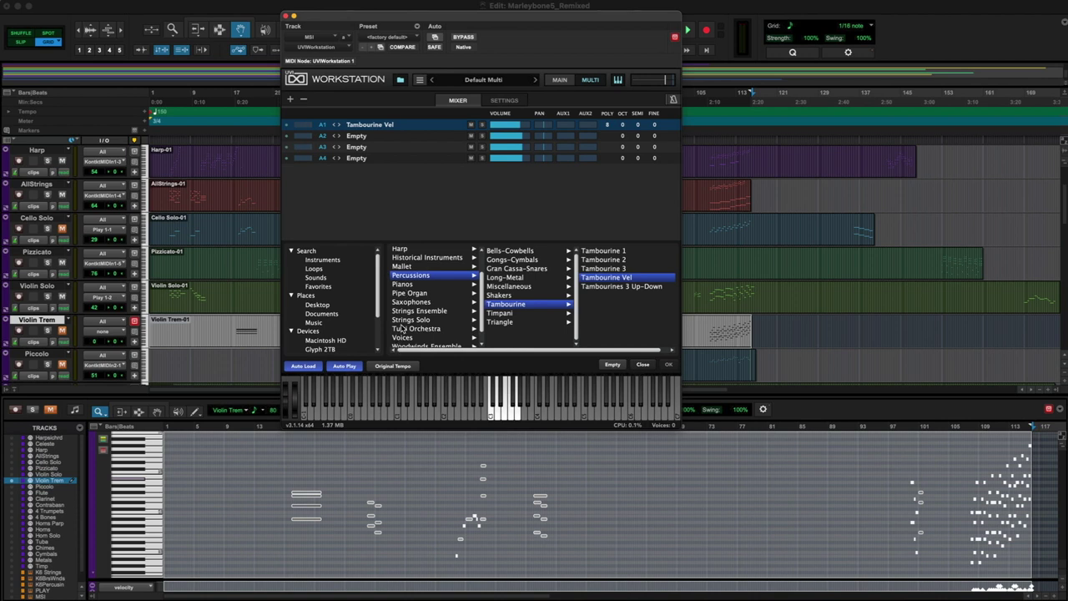
{"action": "left_click", "coordinate": [404, 313]}
{"action": "left_click", "coordinate": [516, 253]}
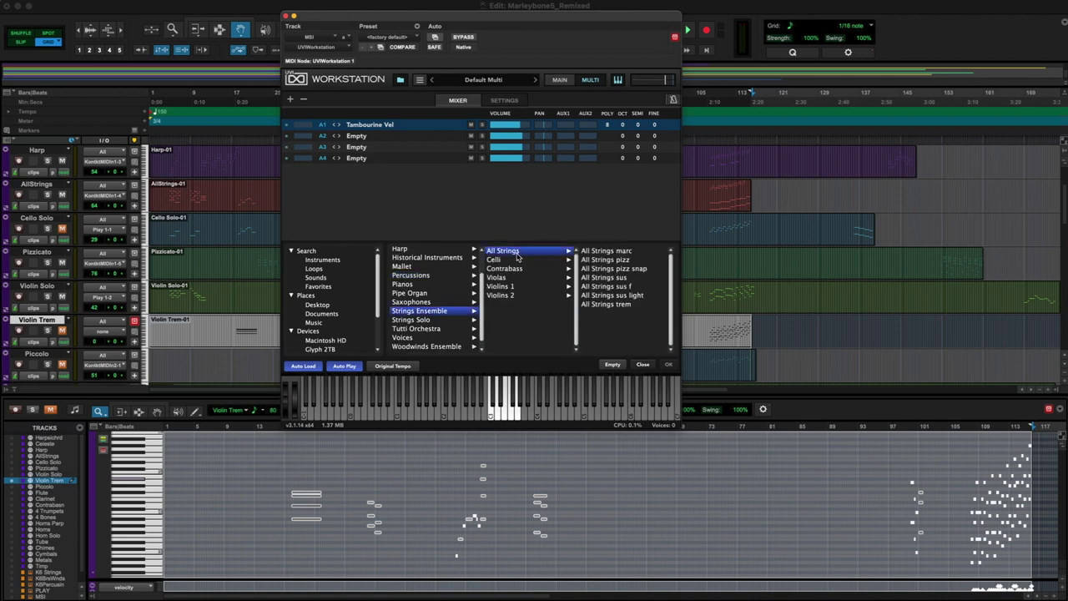
{"action": "left_click", "coordinate": [602, 297]}
{"action": "left_click", "coordinate": [602, 305]}
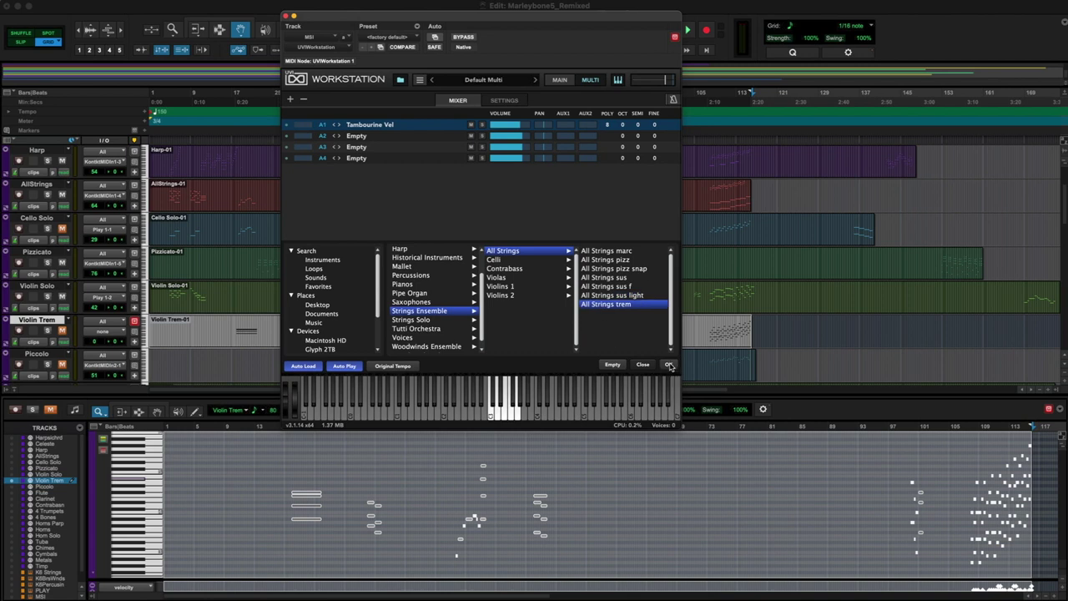
{"action": "left_click", "coordinate": [669, 365]}
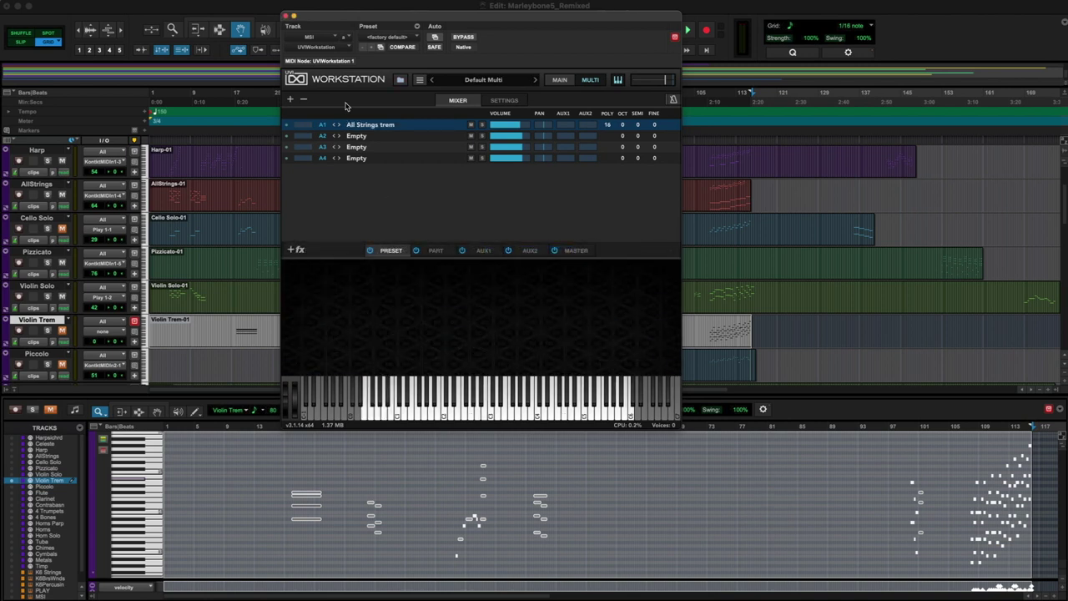
Step: Load All Strings trem from Strings Ensemble, All Strings into part A2 and move the plug-in window clear of the track outputs
{"action": "left_click", "coordinate": [372, 136]}
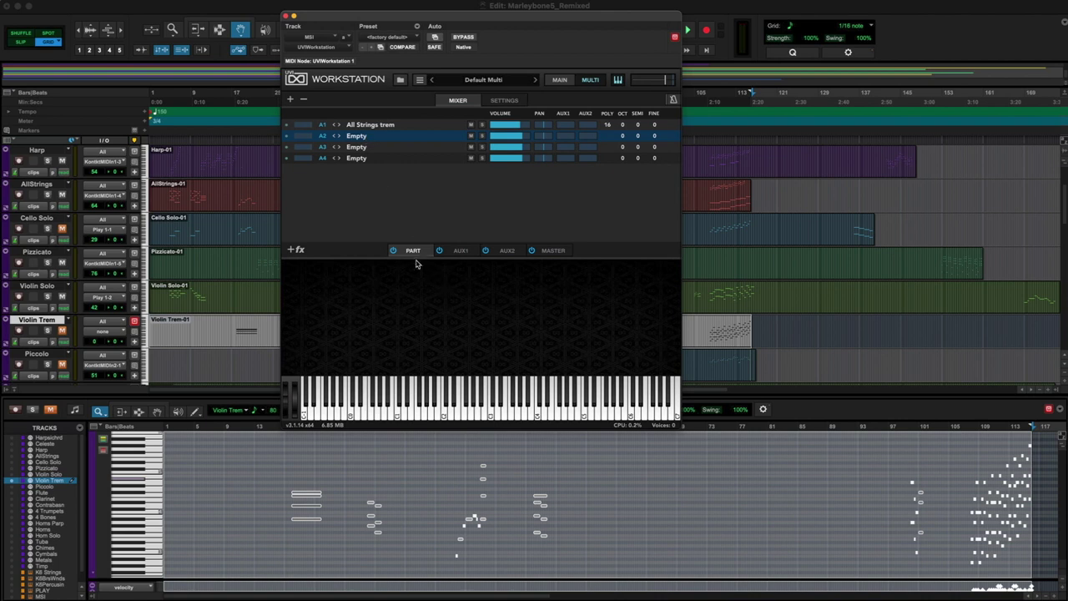
{"action": "left_click", "coordinate": [401, 80]}
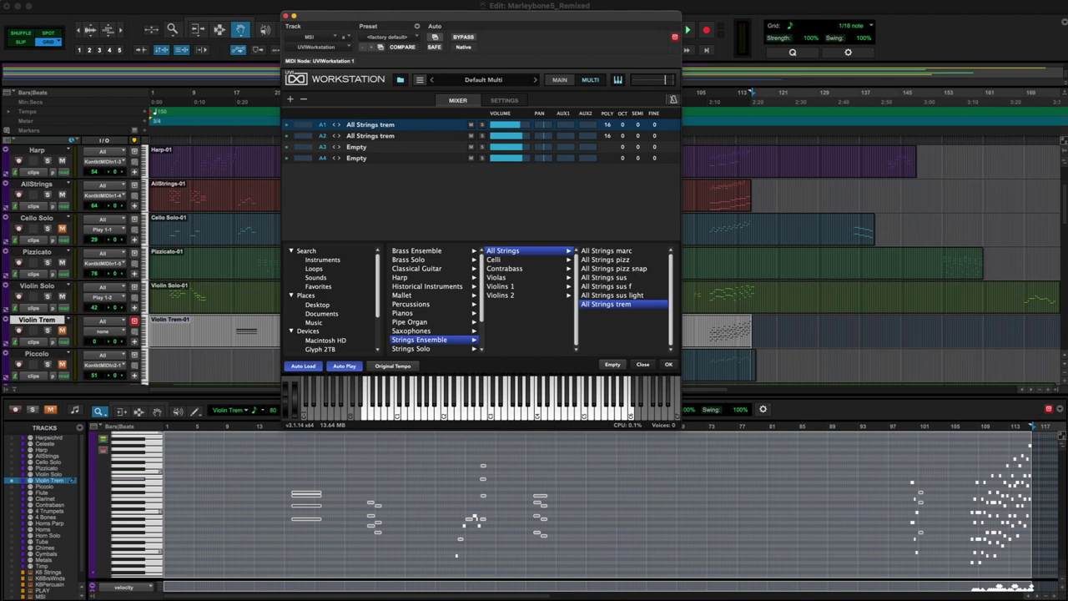
{"action": "left_click_drag", "start_coordinate": [392, 16], "coordinate": [511, 103]}
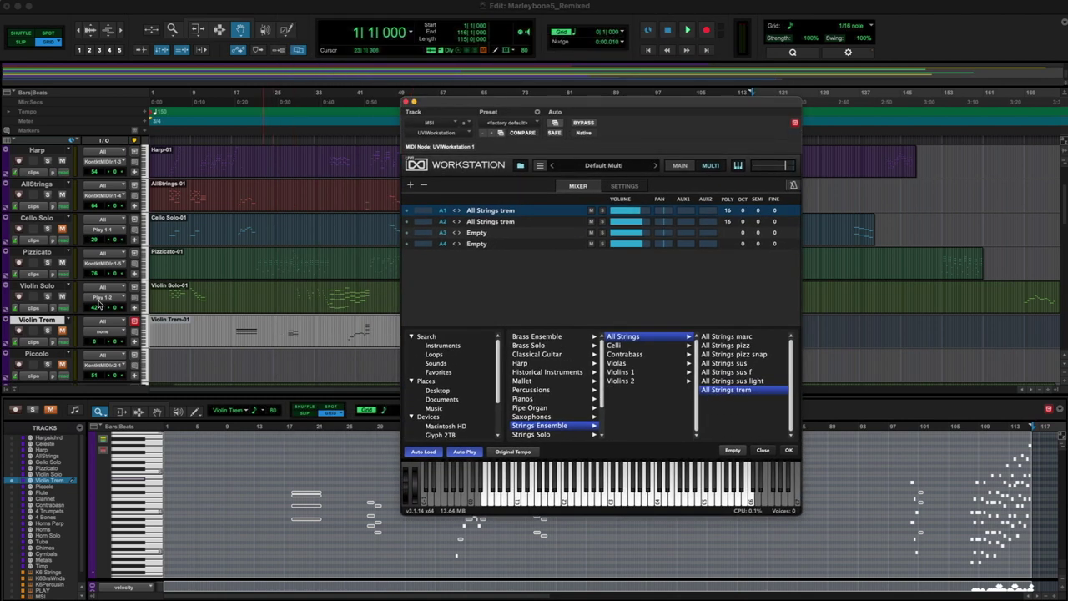
Step: Review the MIDI output assignments of all instrument tracks, from Celeste down to Timp, and return to Violin Trem
{"action": "scroll", "coordinate": [63, 244], "scroll_direction": "up", "scroll_amount": 3}
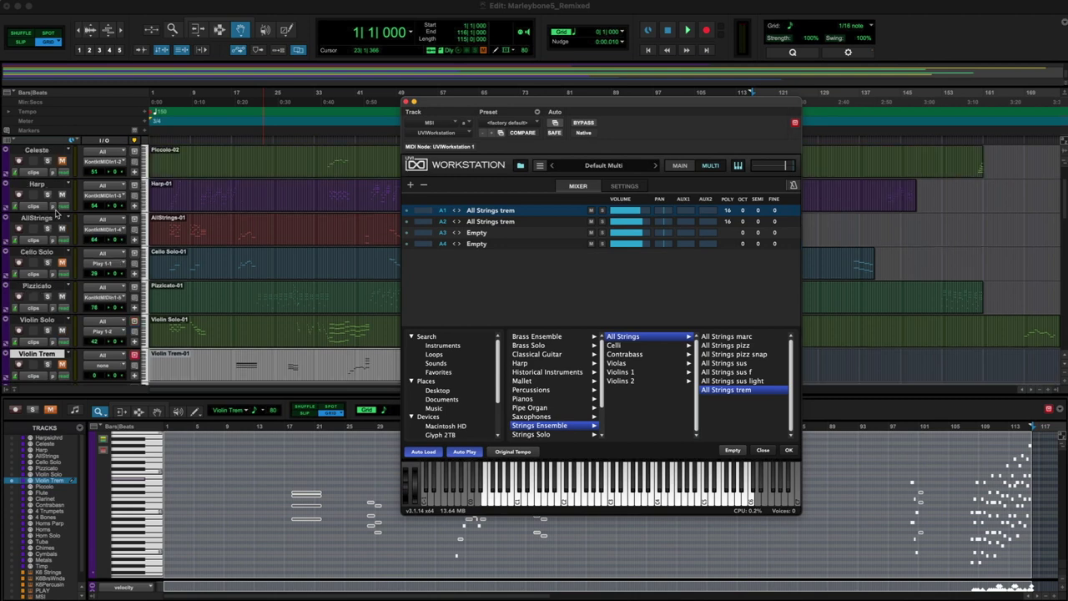
{"action": "scroll", "coordinate": [95, 219], "scroll_direction": "down", "scroll_amount": 8}
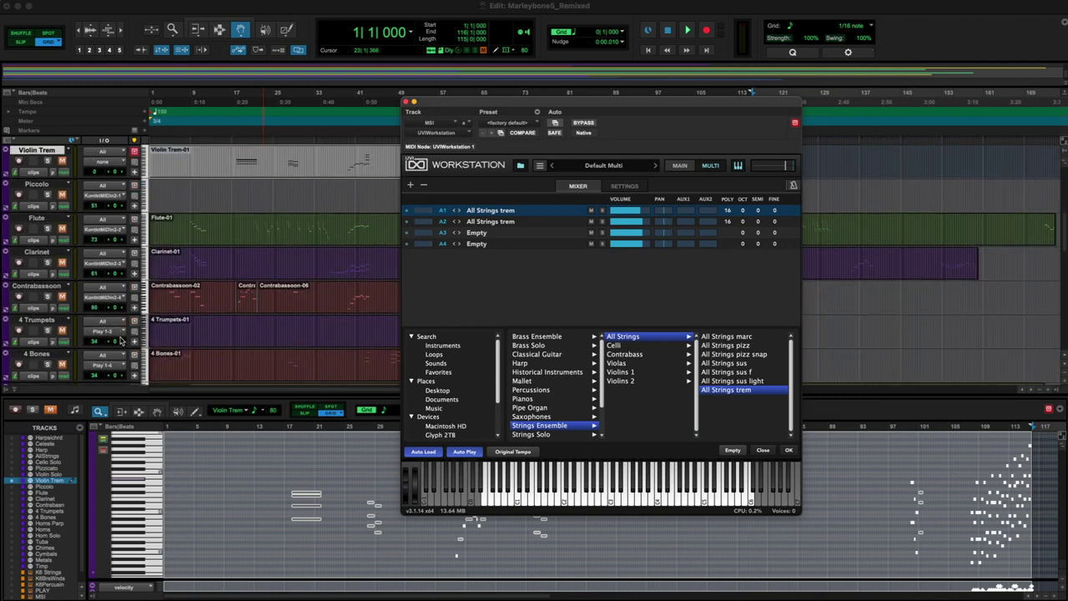
{"action": "scroll", "coordinate": [120, 341], "scroll_direction": "down", "scroll_amount": 4}
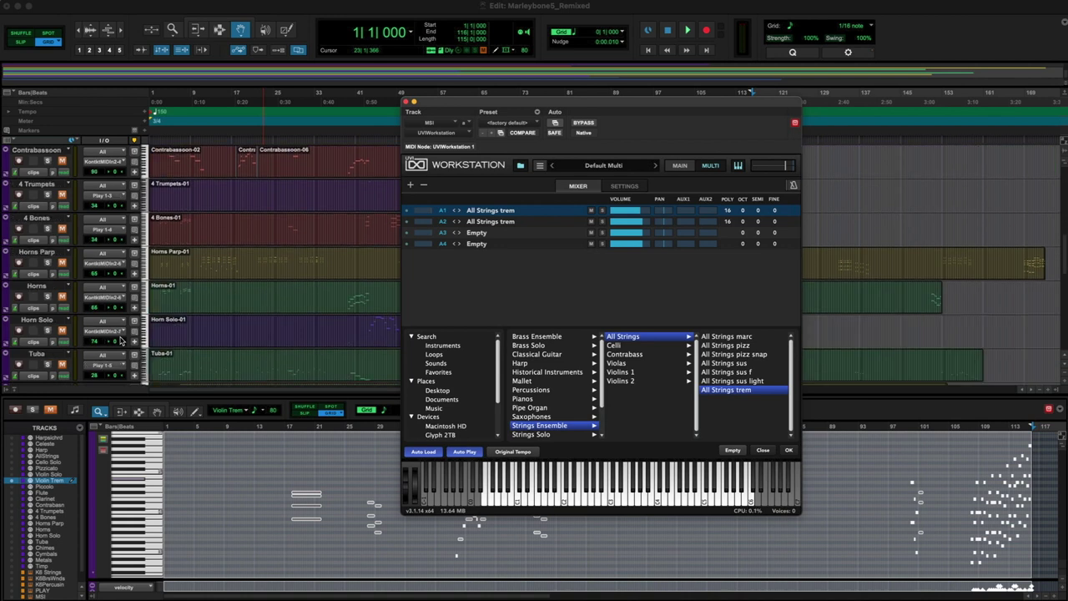
{"action": "scroll", "coordinate": [120, 340], "scroll_direction": "down", "scroll_amount": 4}
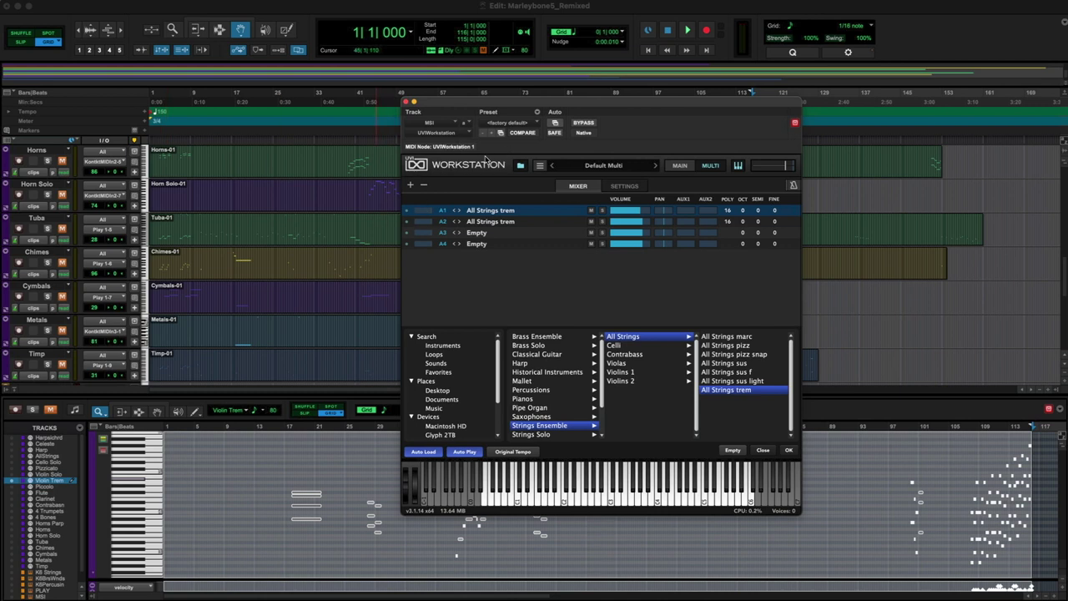
{"action": "scroll", "coordinate": [106, 254], "scroll_direction": "down", "scroll_amount": 1}
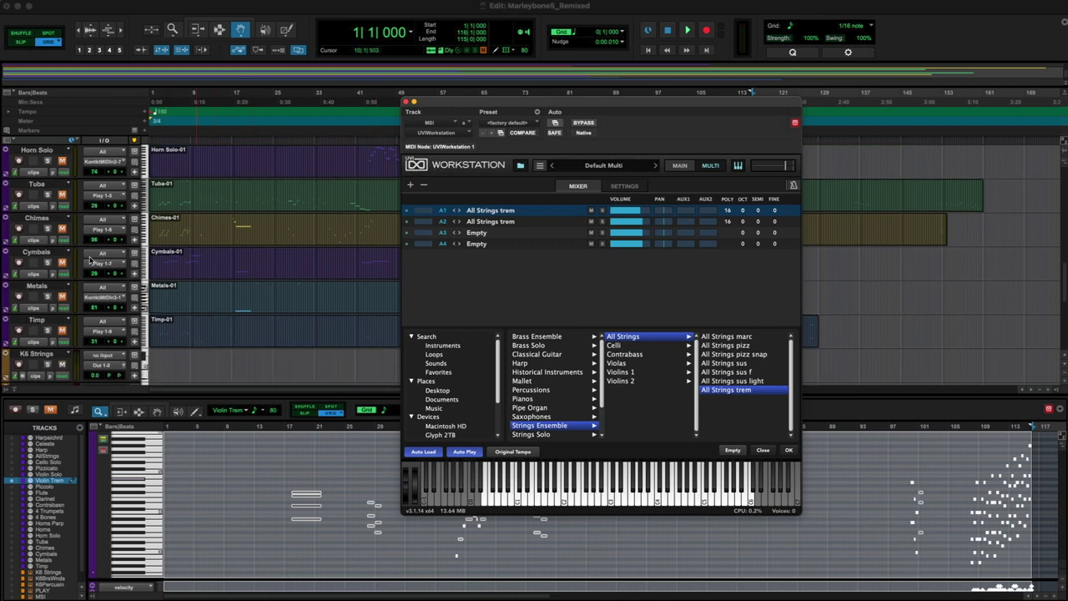
{"action": "scroll", "coordinate": [90, 260], "scroll_direction": "down", "scroll_amount": 3}
{"action": "scroll", "coordinate": [90, 261], "scroll_direction": "up", "scroll_amount": 1}
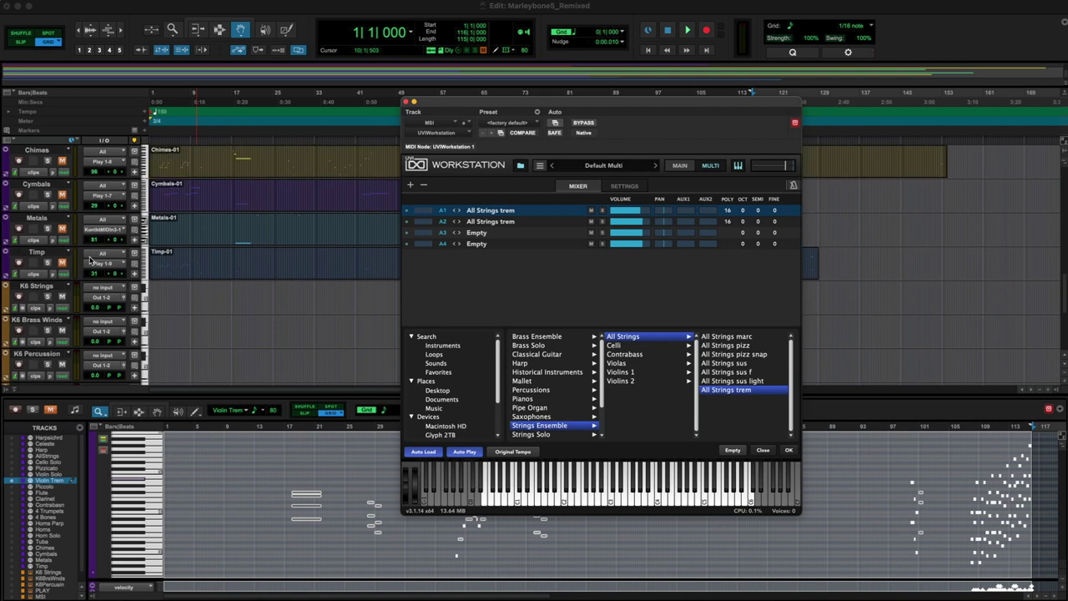
{"action": "scroll", "coordinate": [91, 260], "scroll_direction": "up", "scroll_amount": 11}
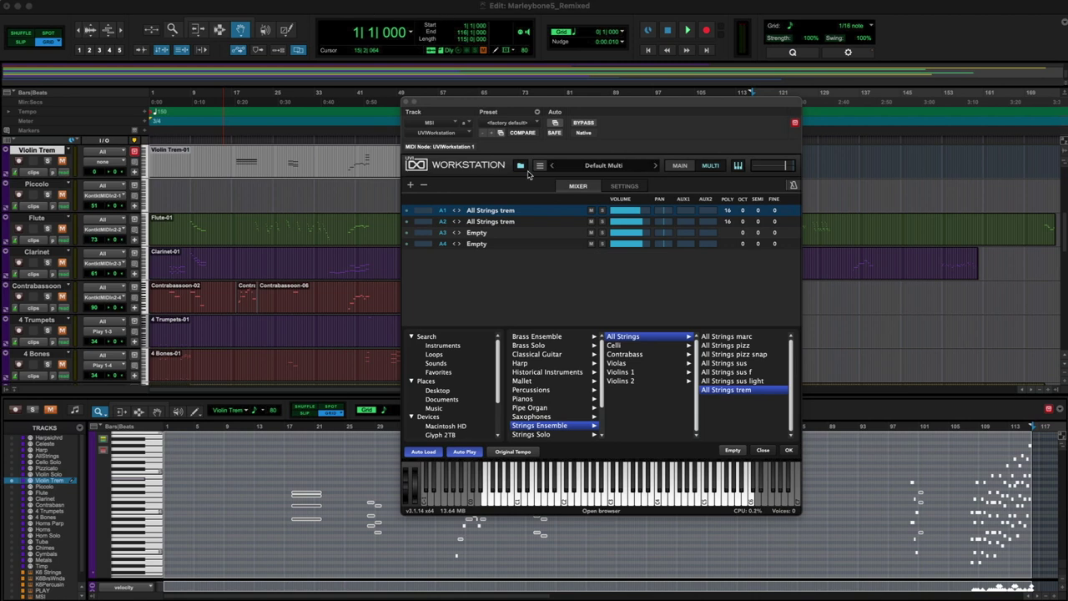
Step: Empty part A1 in UVI Workstation and route the Violin Trem track's MIDI output to UVIWorkstation 1, channel-1
{"action": "right_click", "coordinate": [496, 211]}
{"action": "left_click", "coordinate": [513, 213]}
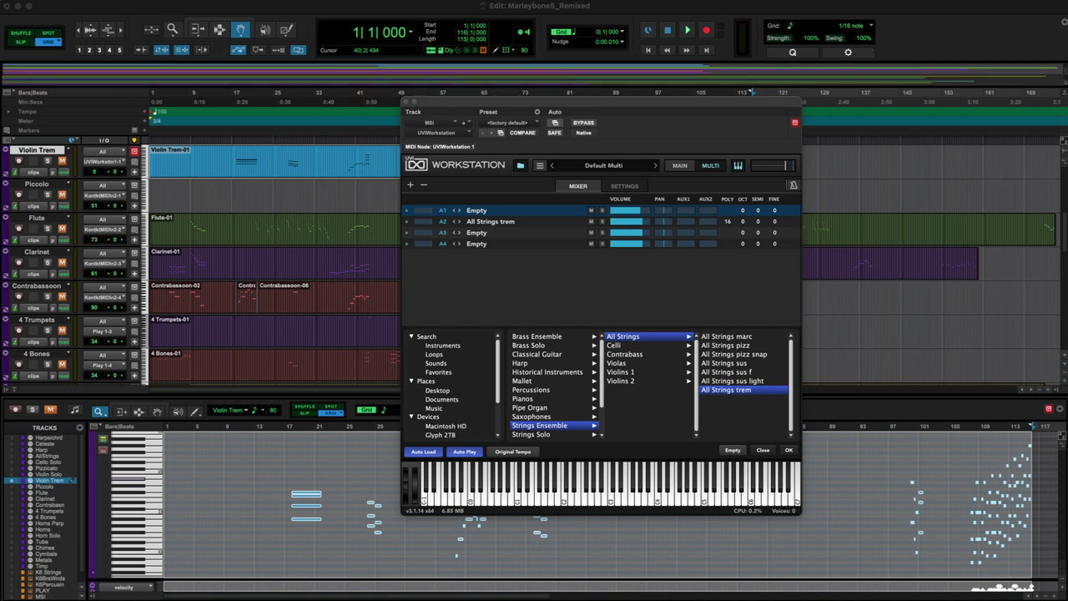
Step: Play the Violin Trem track briefly from the start, stop, and resume playback from around bar 15 to check the tremolo strings
{"action": "key", "text": "space"}
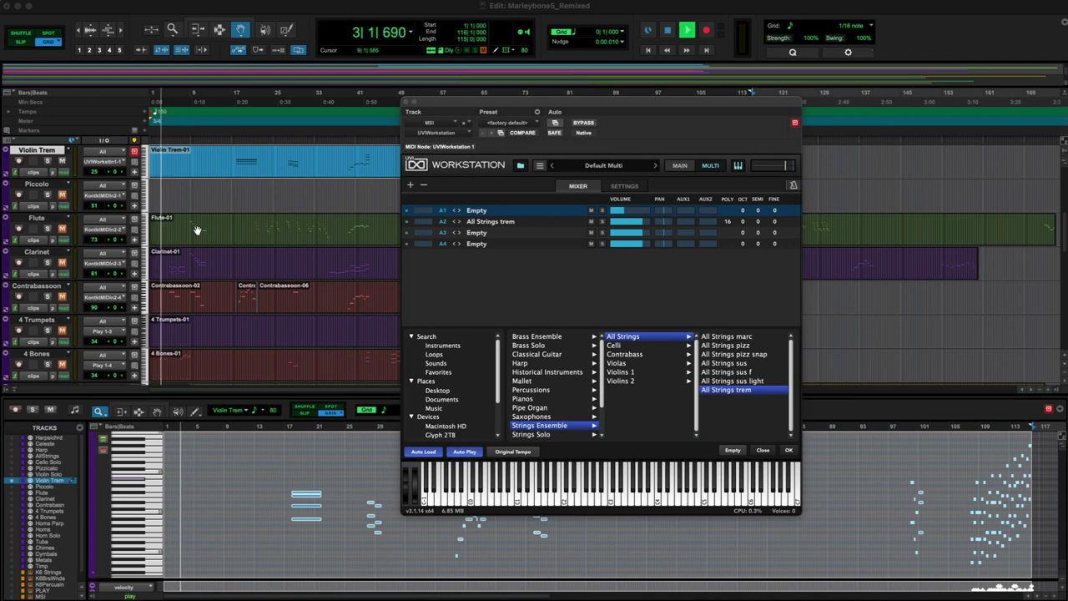
{"action": "key", "text": "space"}
{"action": "left_click", "coordinate": [226, 138]}
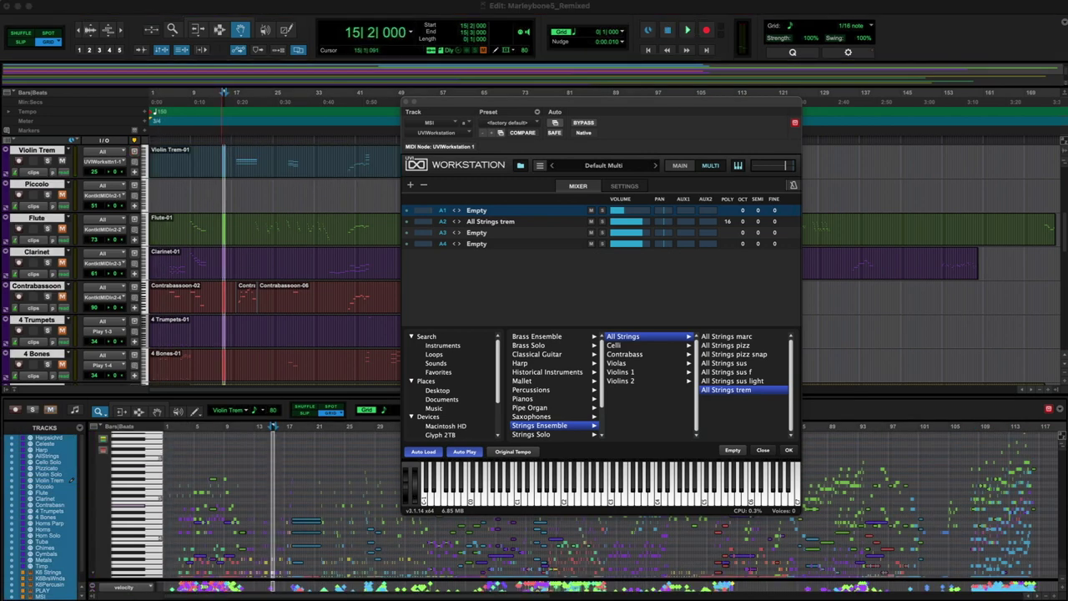
{"action": "key", "text": "space"}
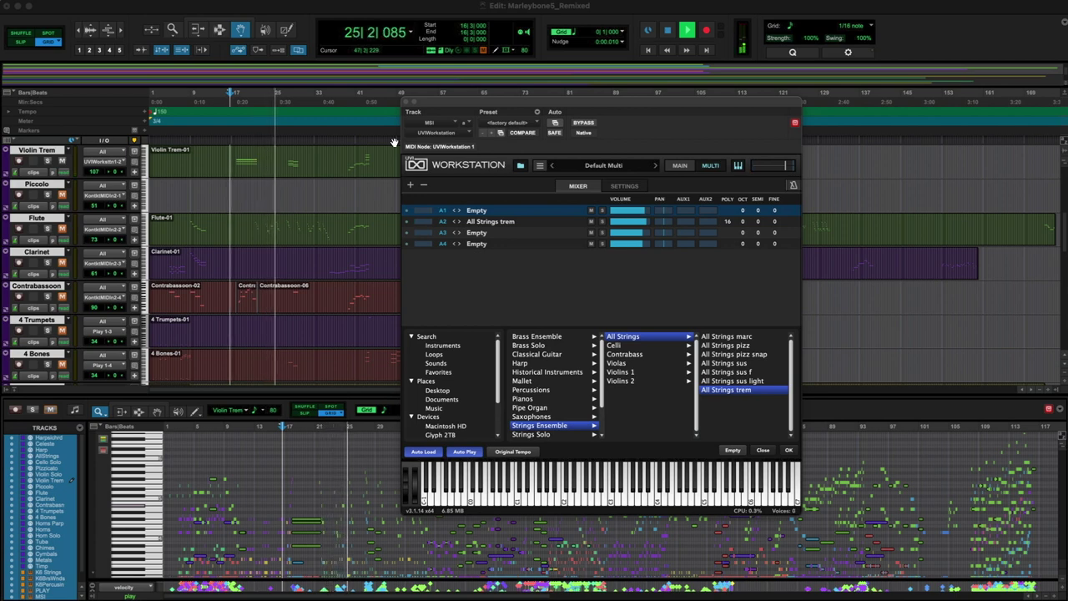
Step: Close the UVI Workstation window, play the arrangement from bar 38, and stop with the cursor at bar 38
{"action": "left_click", "coordinate": [405, 101]}
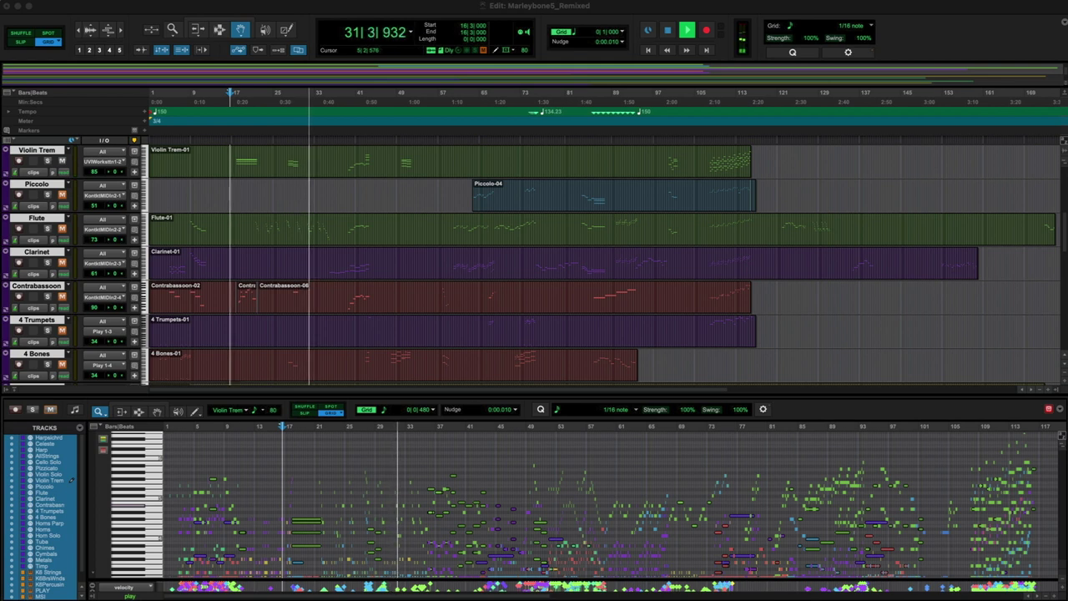
{"action": "left_click", "coordinate": [342, 131]}
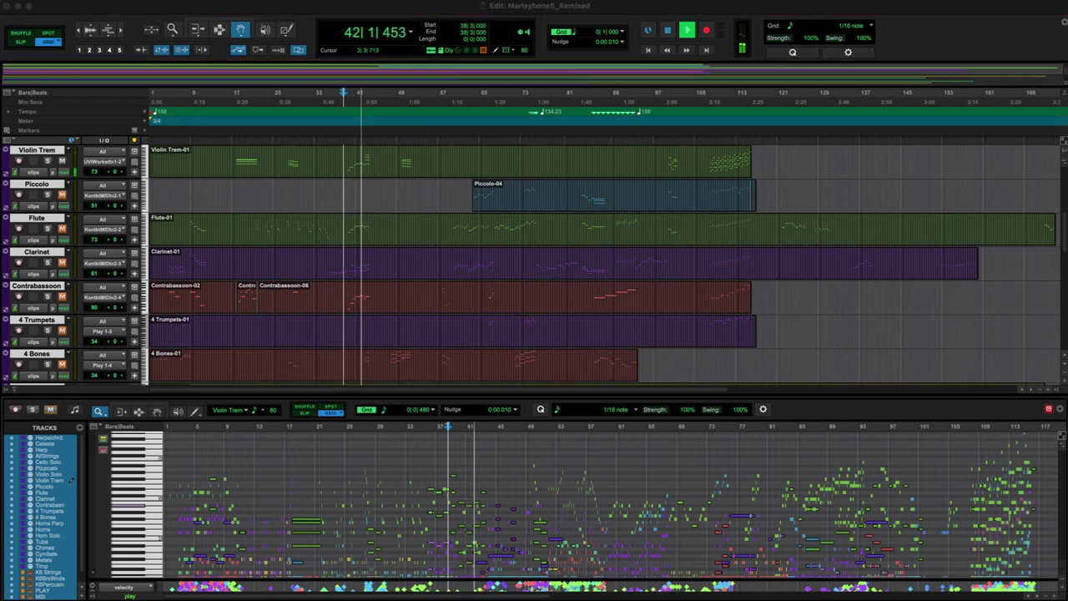
{"action": "key", "text": "space"}
{"action": "left_click", "coordinate": [343, 147]}
Step: Select only the Violin Trem track and bring up the K6 Strings Kontakt instrument
{"action": "left_click", "coordinate": [48, 151], "text": "super"}
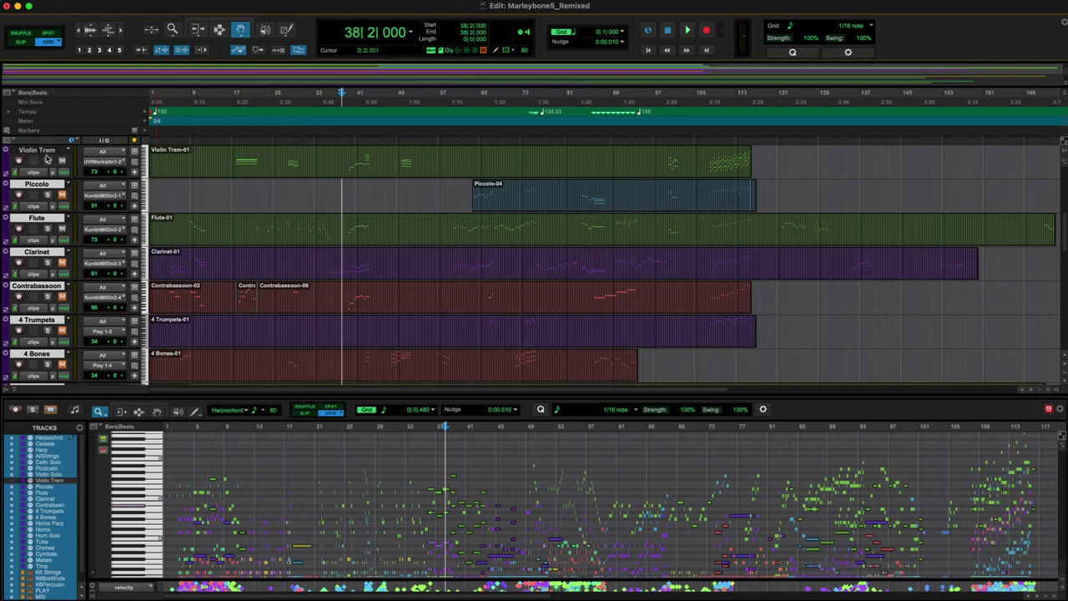
{"action": "left_click", "coordinate": [44, 152]}
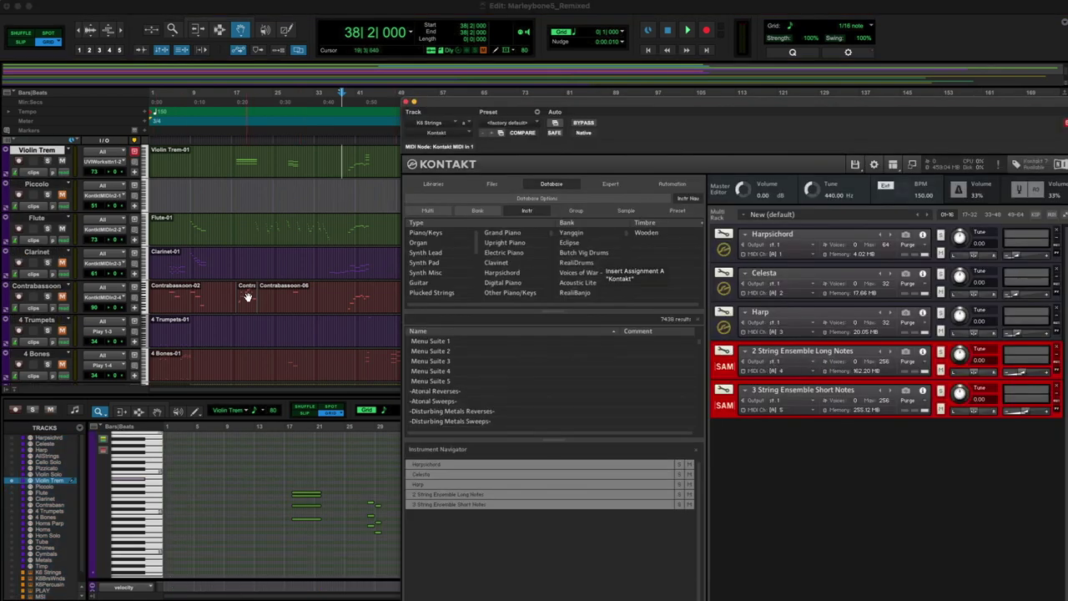
{"action": "scroll", "coordinate": [248, 293], "scroll_direction": "up", "scroll_amount": 4}
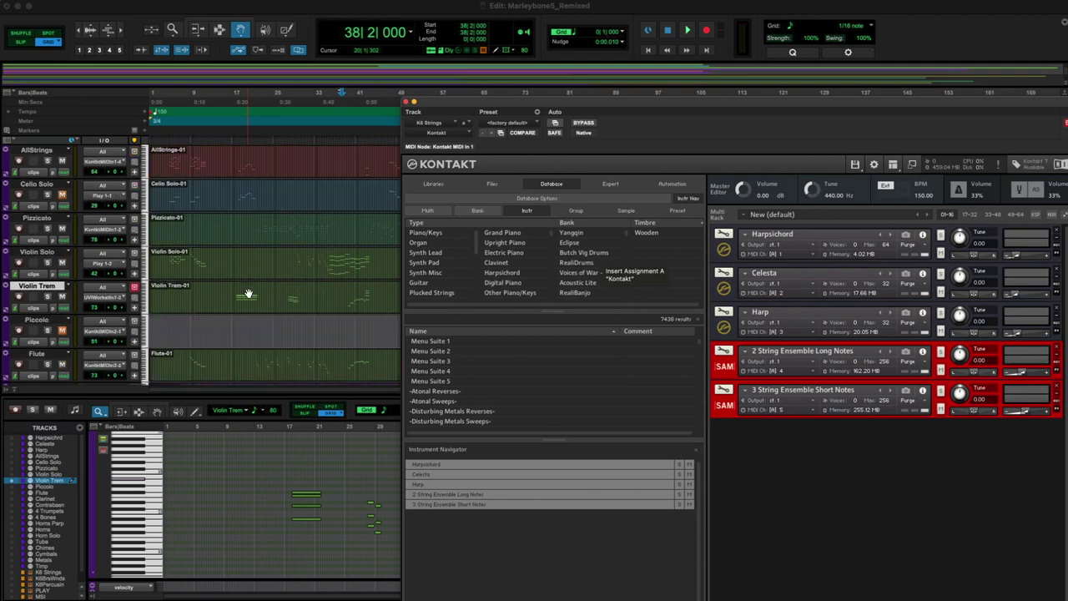
Step: Load 2 String Ensemble Long Notes from the Symphobia library's string section into Kontakt
{"action": "left_click", "coordinate": [432, 183]}
{"action": "left_click", "coordinate": [467, 311]}
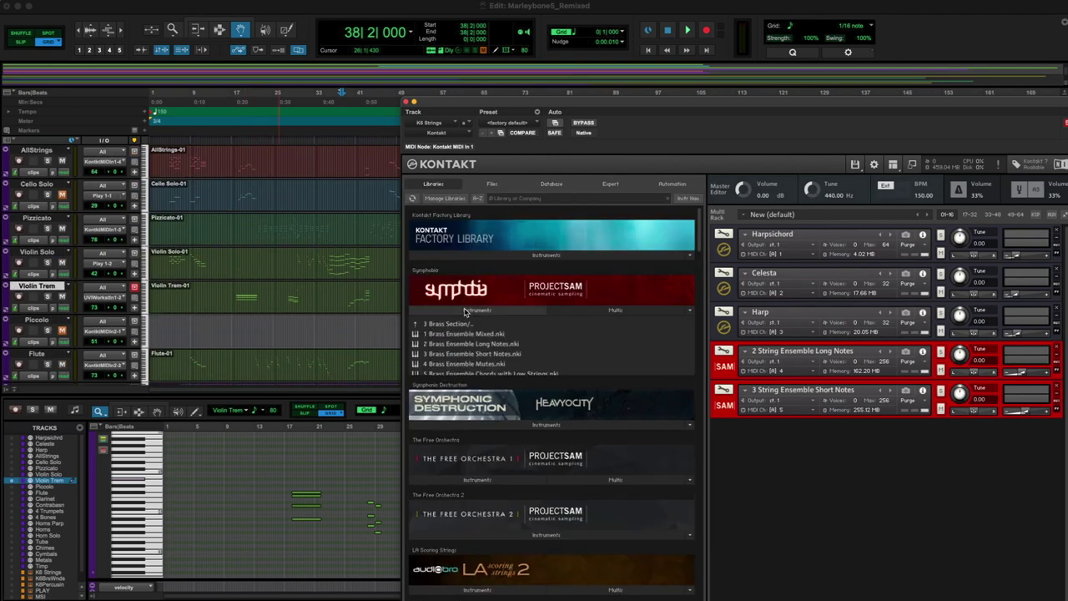
{"action": "left_click", "coordinate": [458, 325]}
{"action": "left_click", "coordinate": [455, 334]}
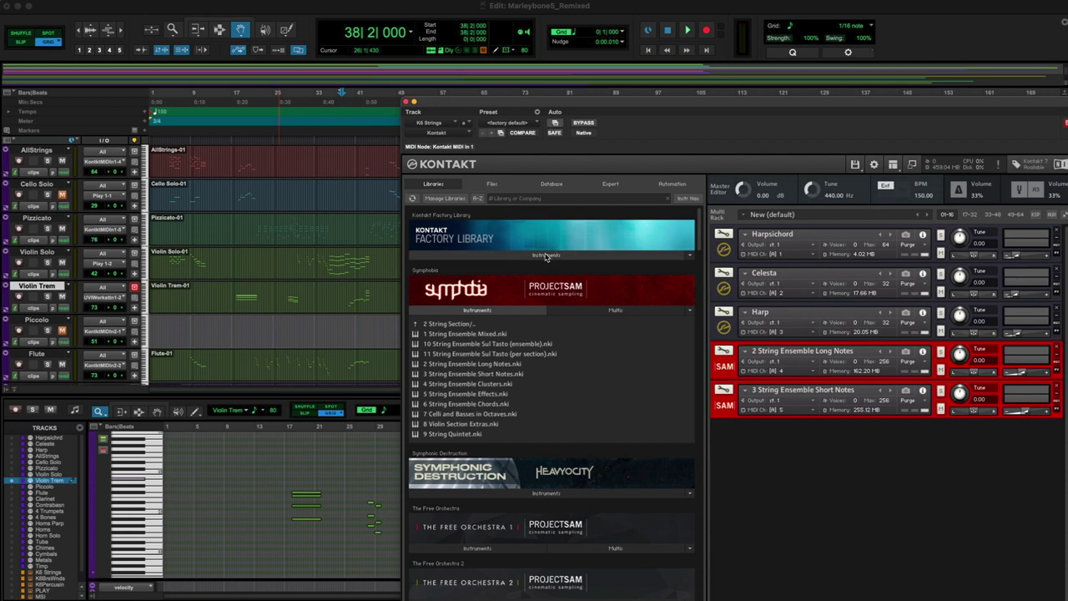
{"action": "double_click", "coordinate": [458, 365]}
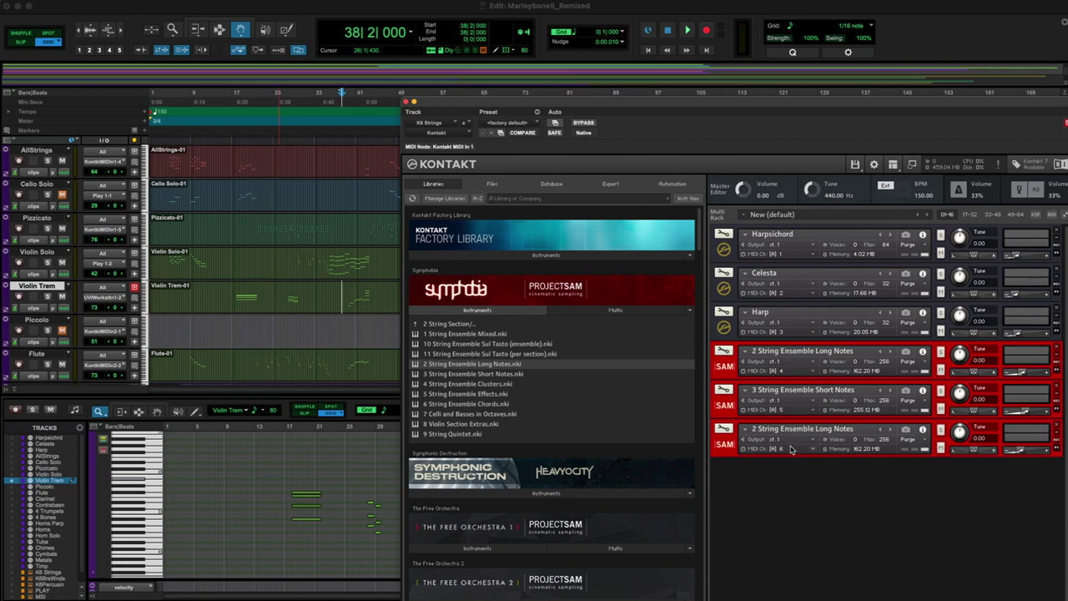
Step: Choose the Tremolo MOD articulation in the last 2 String Ensemble Long Notes instrument and collapse its interface
{"action": "left_click", "coordinate": [725, 449]}
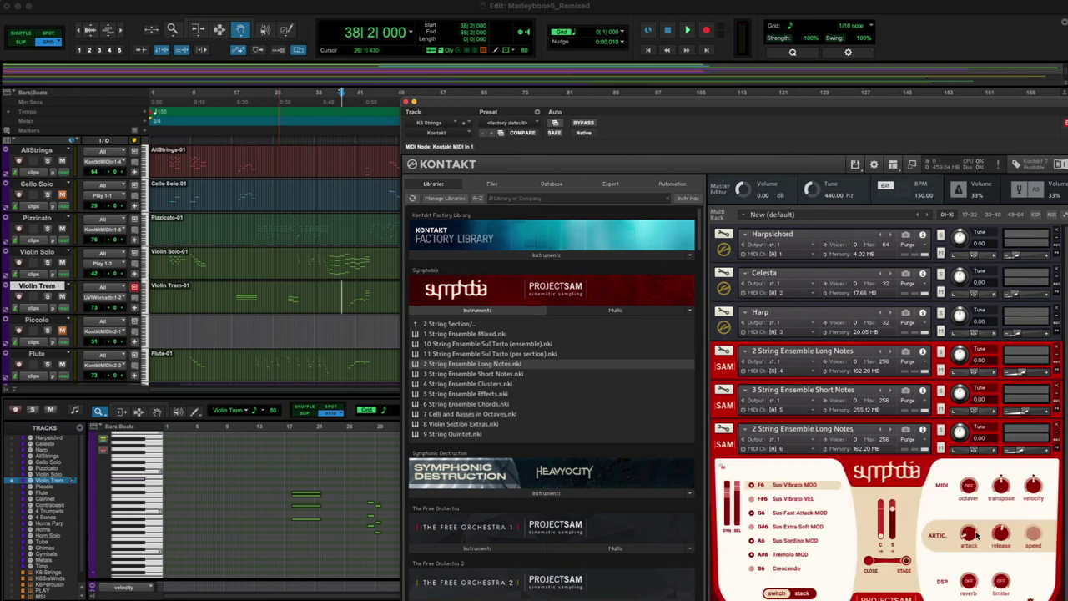
{"action": "left_click", "coordinate": [784, 555]}
{"action": "left_click", "coordinate": [725, 446]}
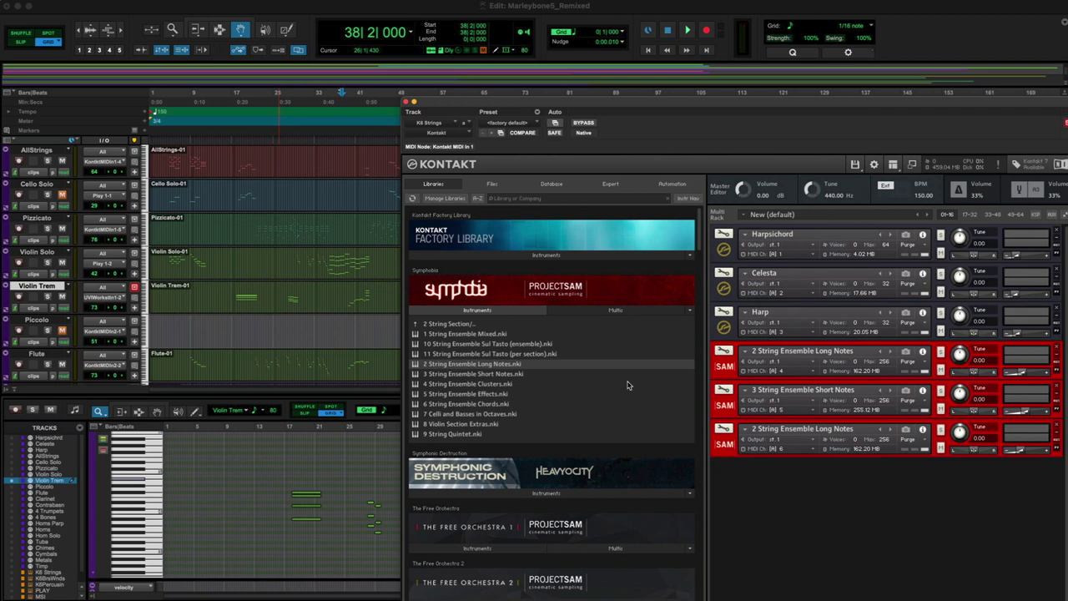
Step: Route the Violin Trem track's output to K6 Strings Kontakt MIDI In 1, channel 6, and play from bar 16, beat 3
{"action": "left_click", "coordinate": [90, 292]}
{"action": "mouse_move", "coordinate": [118, 290]}
{"action": "left_click", "coordinate": [235, 355]}
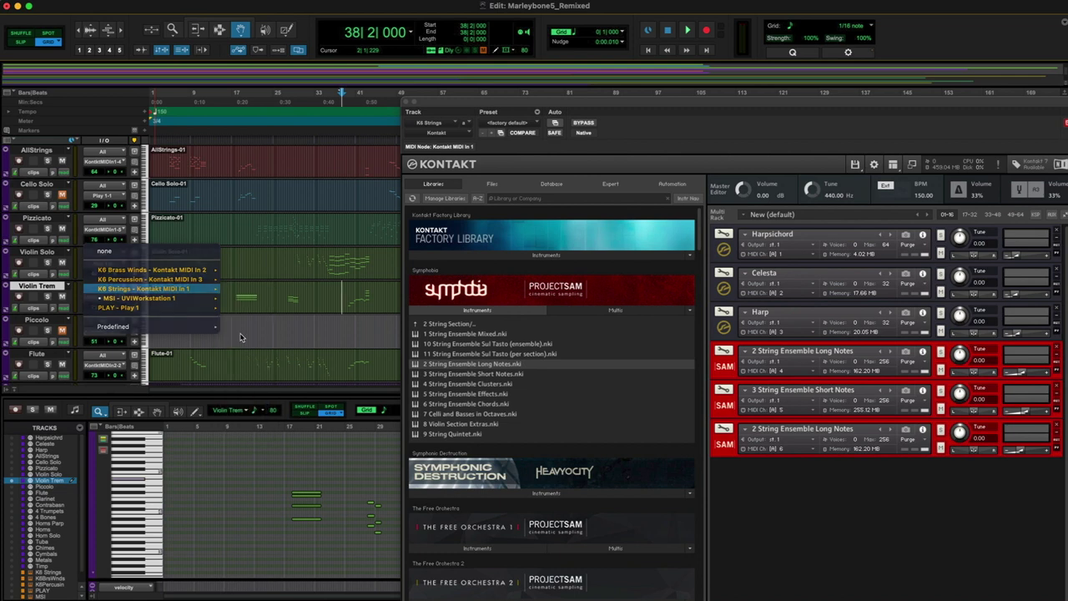
{"action": "left_click", "coordinate": [231, 137]}
{"action": "key", "text": "space"}
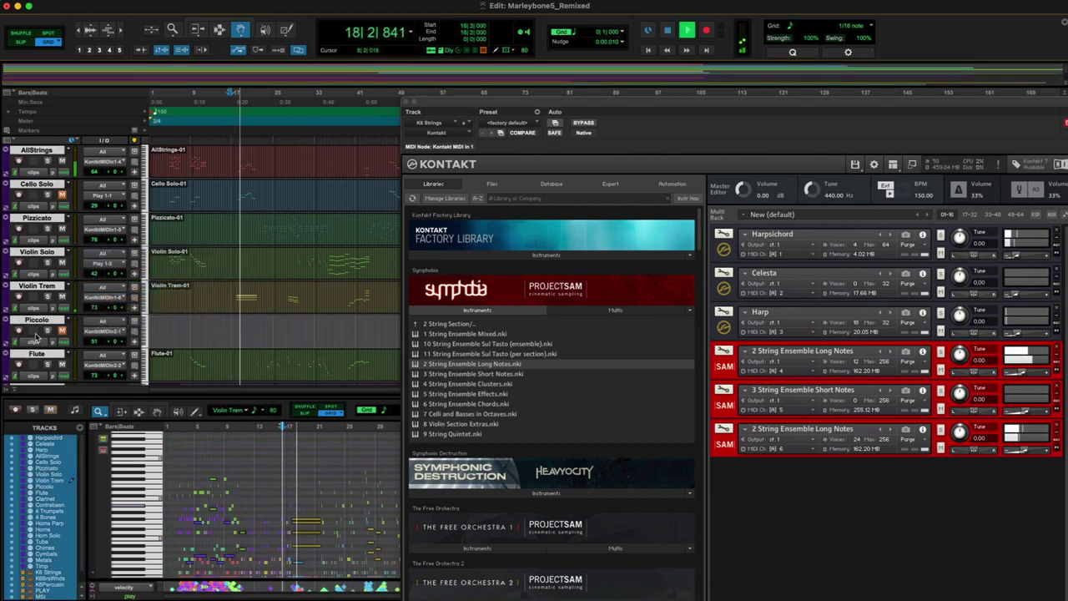
Step: Close Kontakt, clear the All Strings trem part from UVI Workstation, and close that instrument too
{"action": "left_click", "coordinate": [406, 102]}
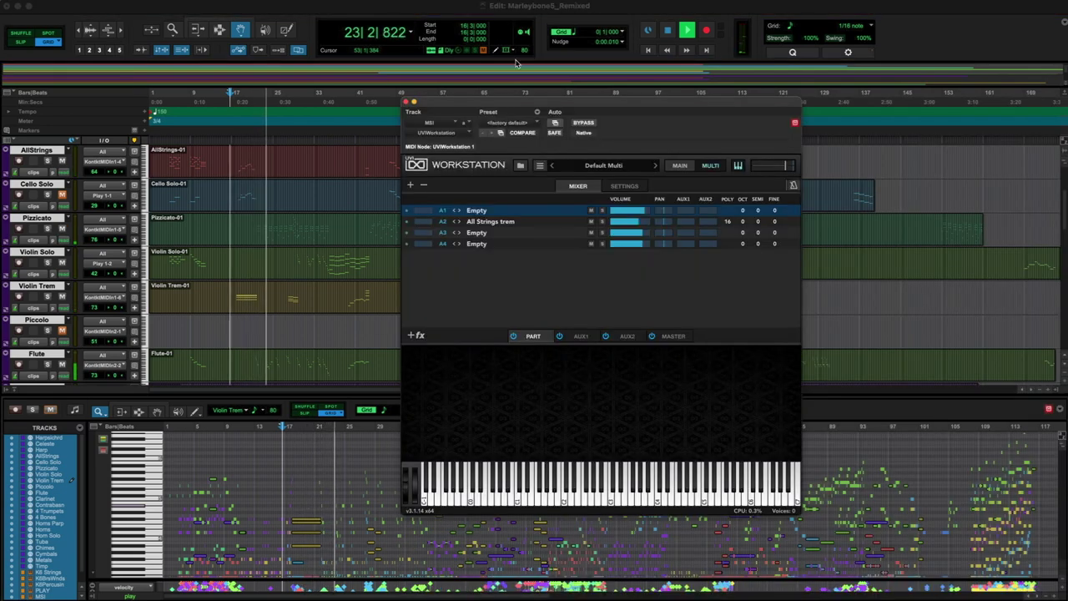
{"action": "right_click", "coordinate": [499, 223]}
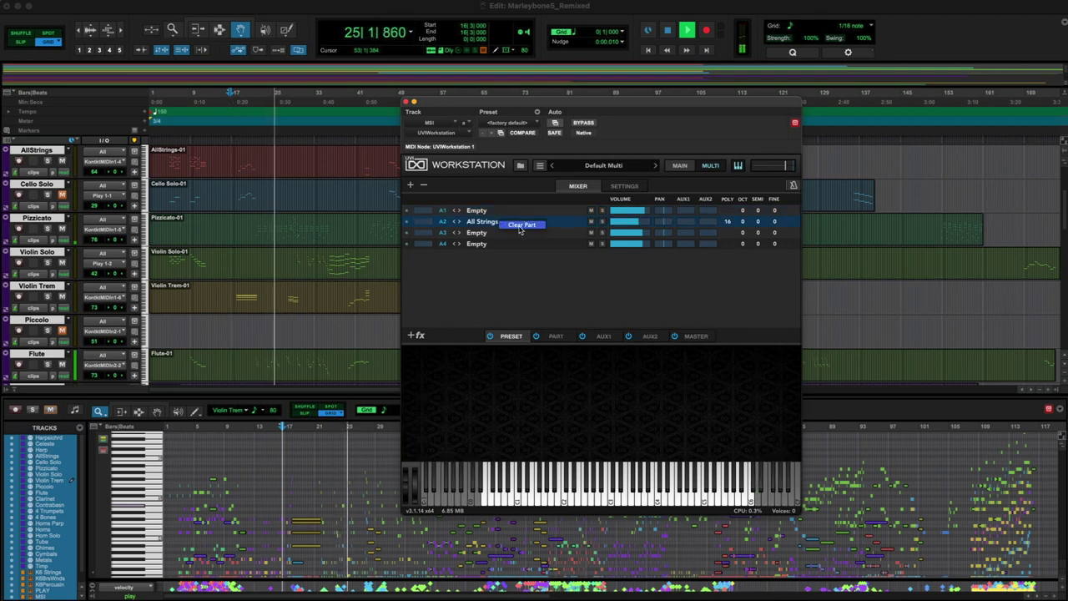
{"action": "left_click", "coordinate": [519, 227]}
{"action": "left_click", "coordinate": [405, 101]}
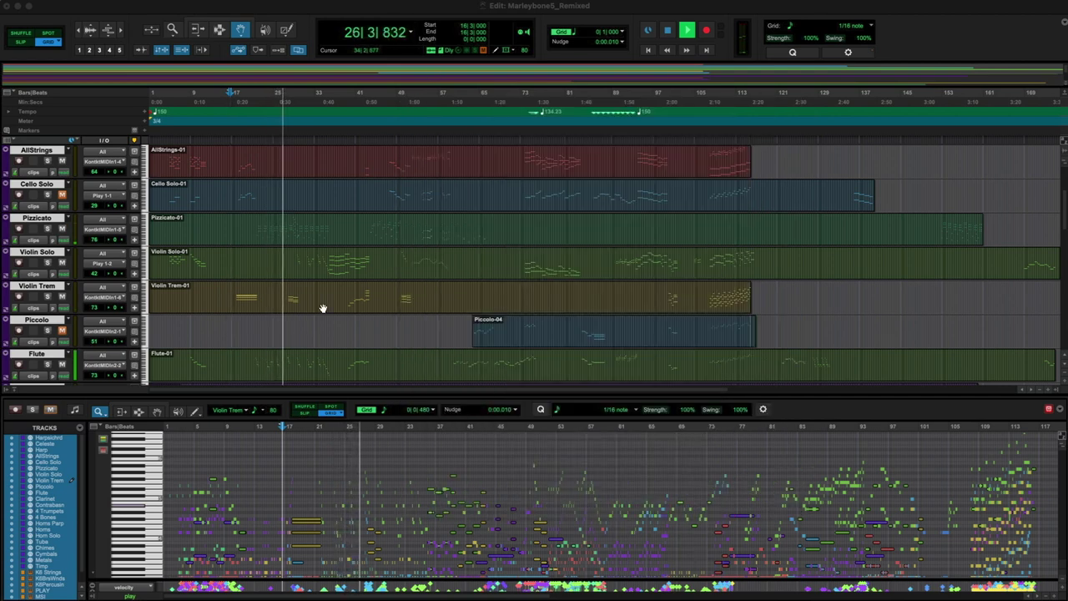
Step: While listening to the arrangement, select the Violin Trem track alone, switch to the Cello Solo track, and stop playback
{"action": "left_click", "coordinate": [46, 285]}
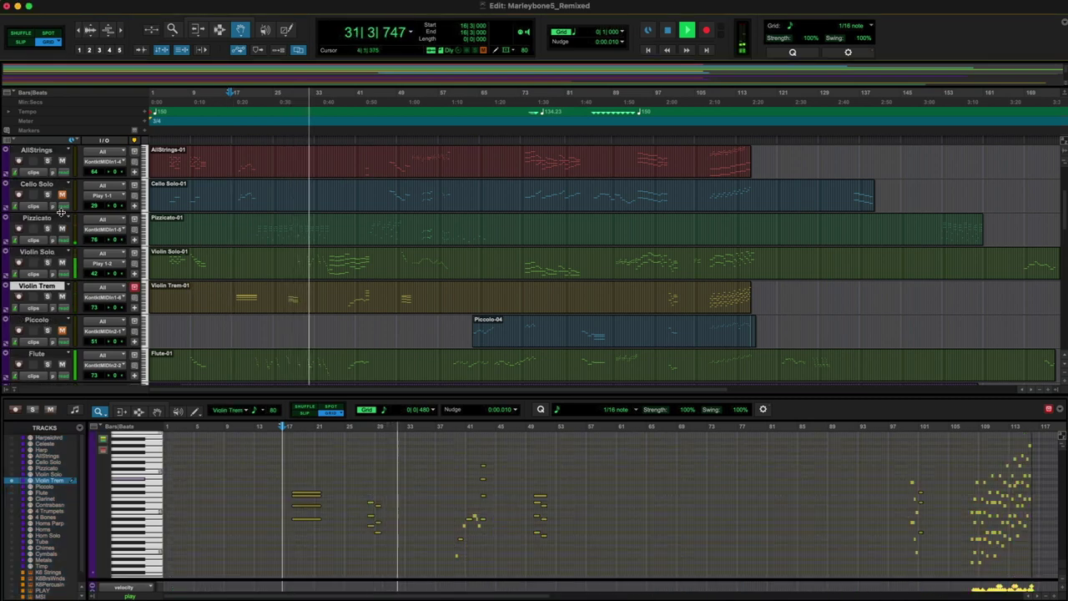
{"action": "scroll", "coordinate": [196, 195], "scroll_direction": "up", "scroll_amount": 3}
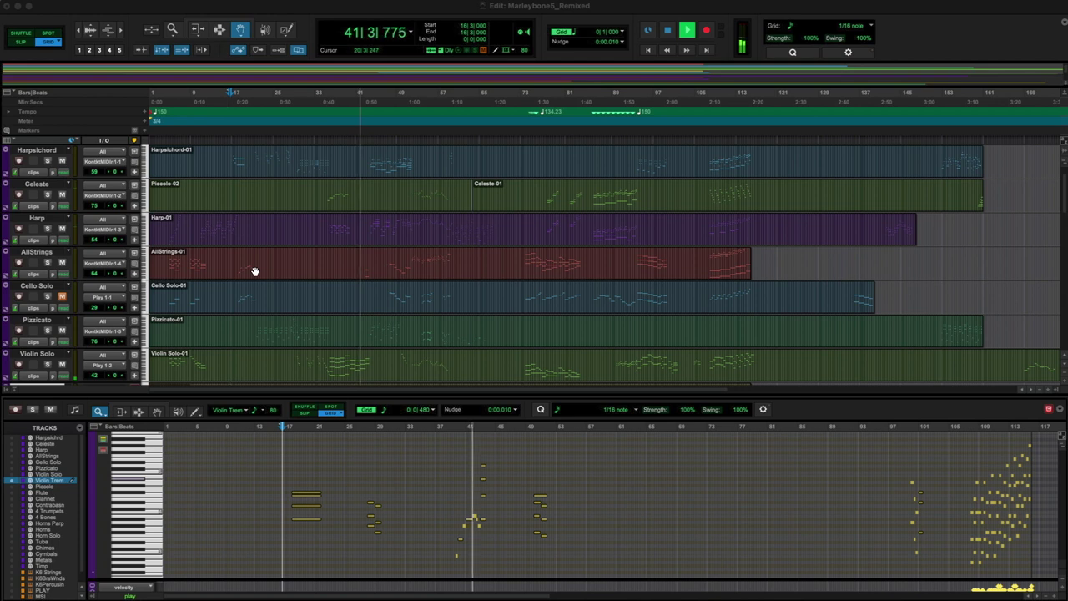
{"action": "scroll", "coordinate": [256, 271], "scroll_direction": "up", "scroll_amount": 1}
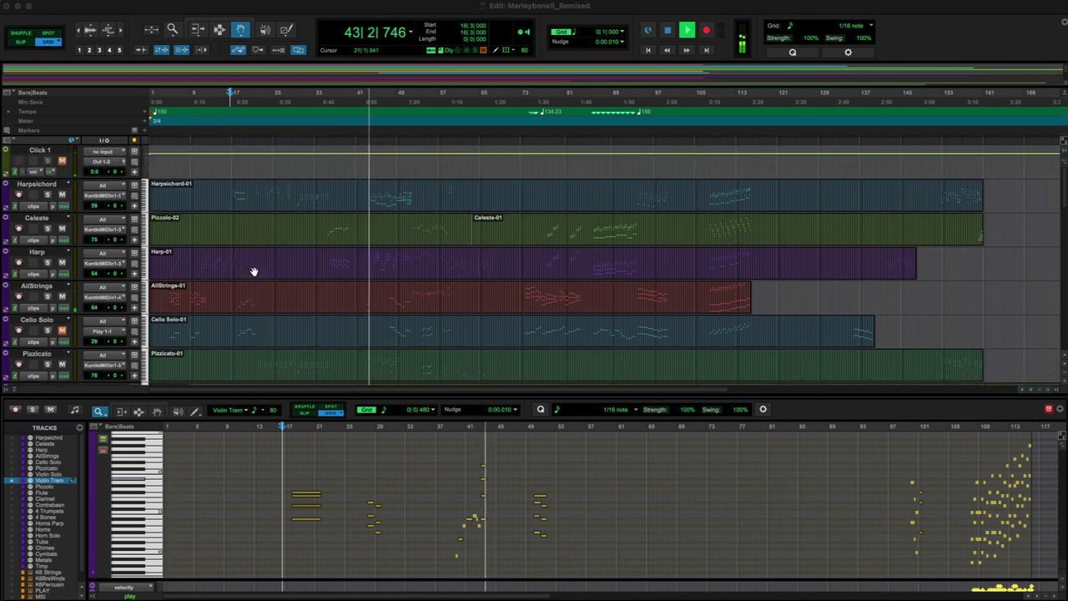
{"action": "scroll", "coordinate": [254, 271], "scroll_direction": "down", "scroll_amount": 1}
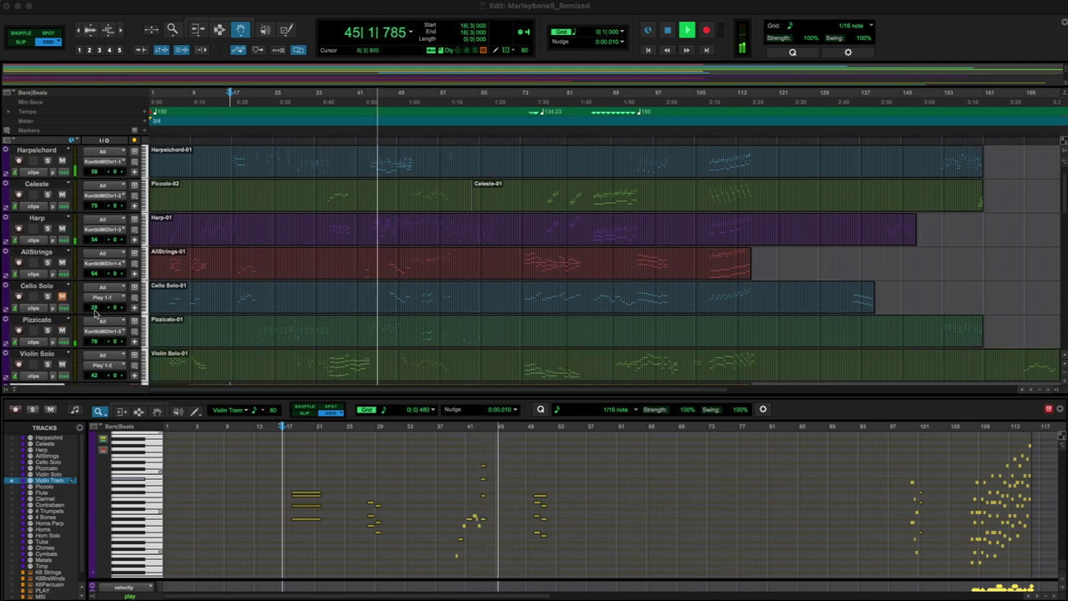
{"action": "left_click", "coordinate": [37, 285]}
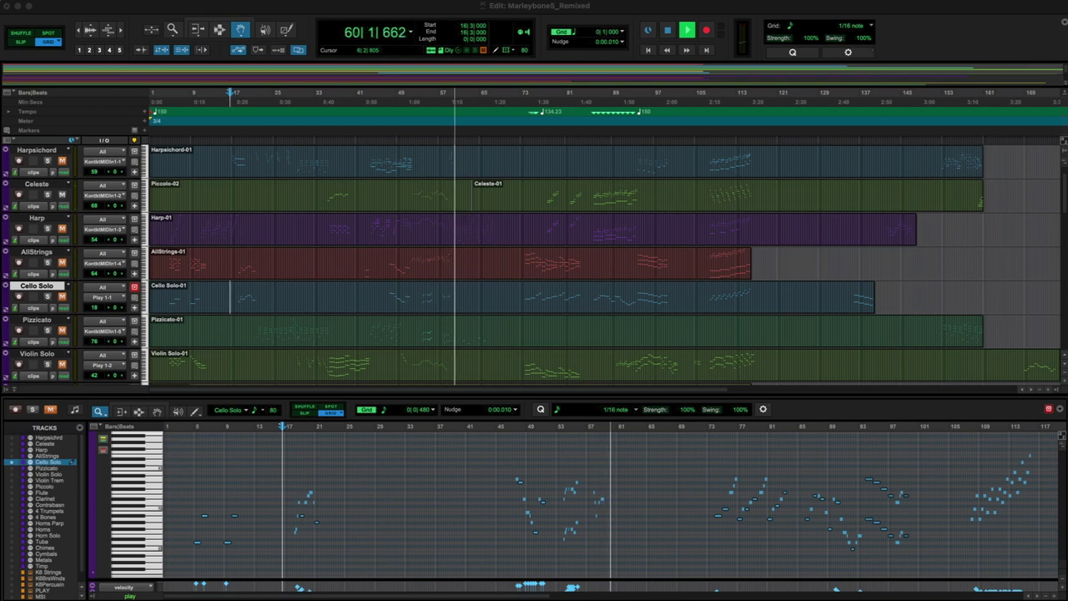
{"action": "key", "text": "space"}
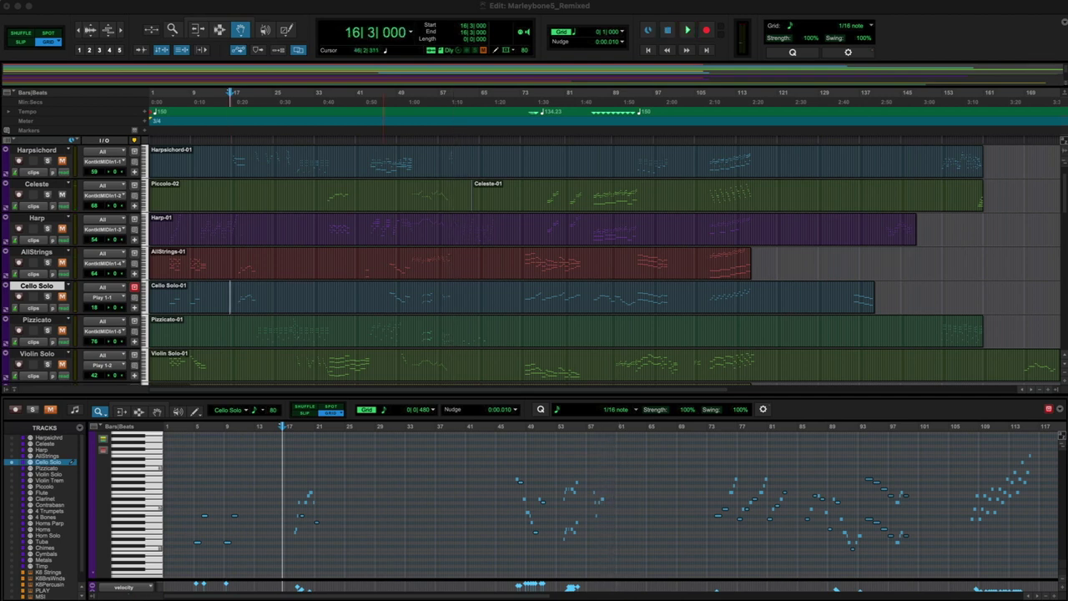
Step: Audition the arrangement from bar 51, beat 3, stop it, and place the cursor at bar 57, beat 2
{"action": "left_click", "coordinate": [409, 143]}
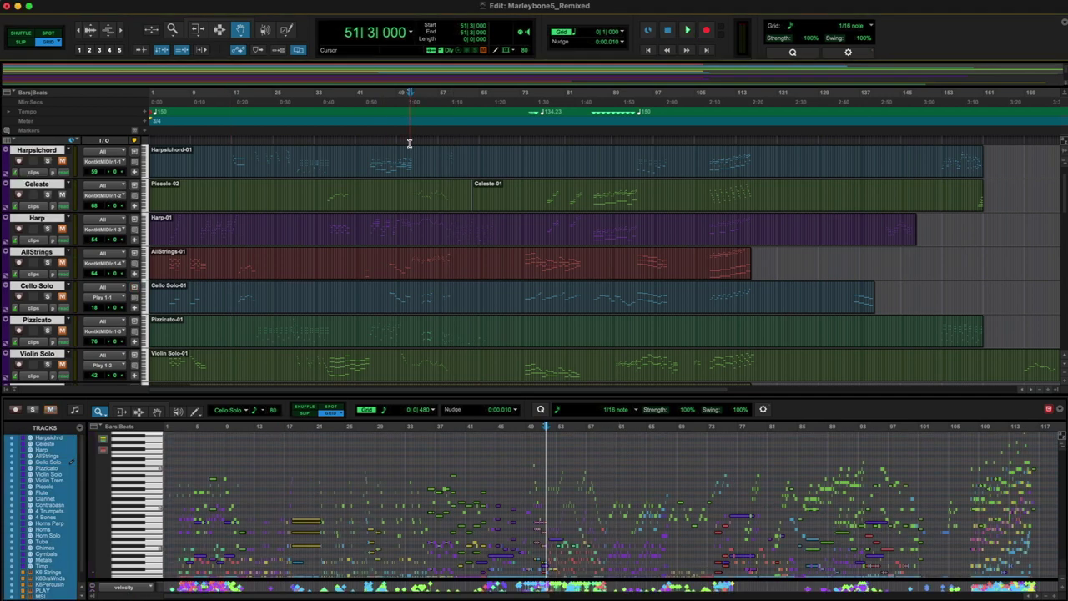
{"action": "key", "text": "space"}
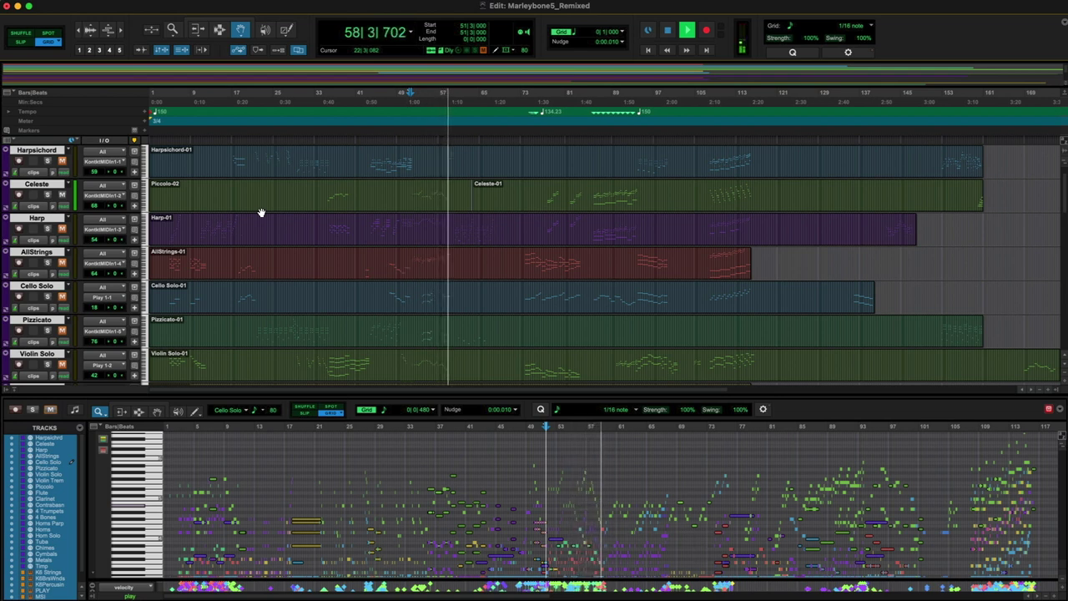
{"action": "key", "text": "space"}
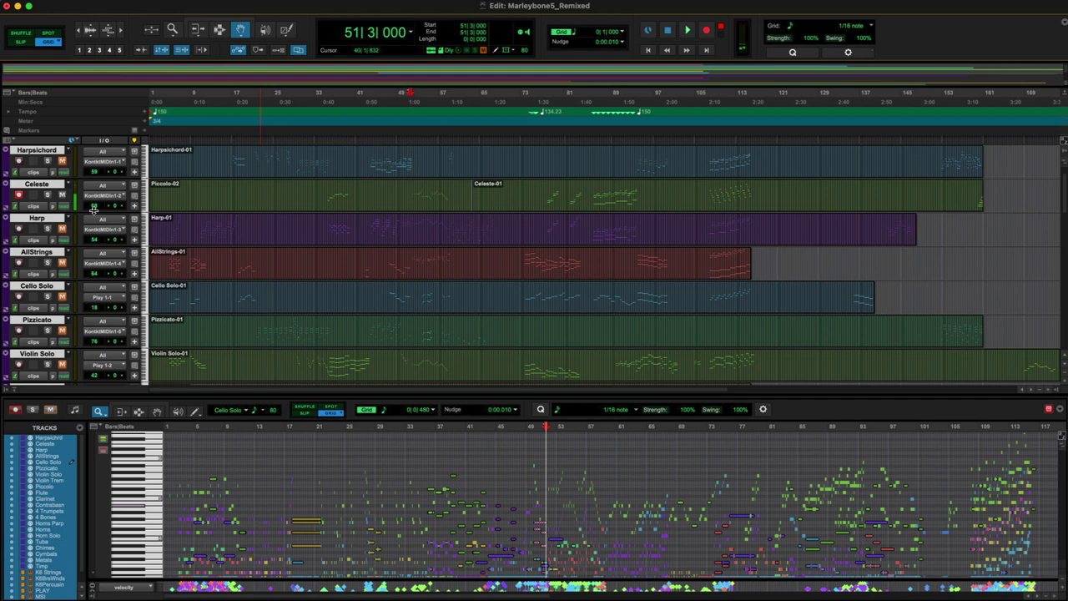
{"action": "left_click", "coordinate": [439, 142]}
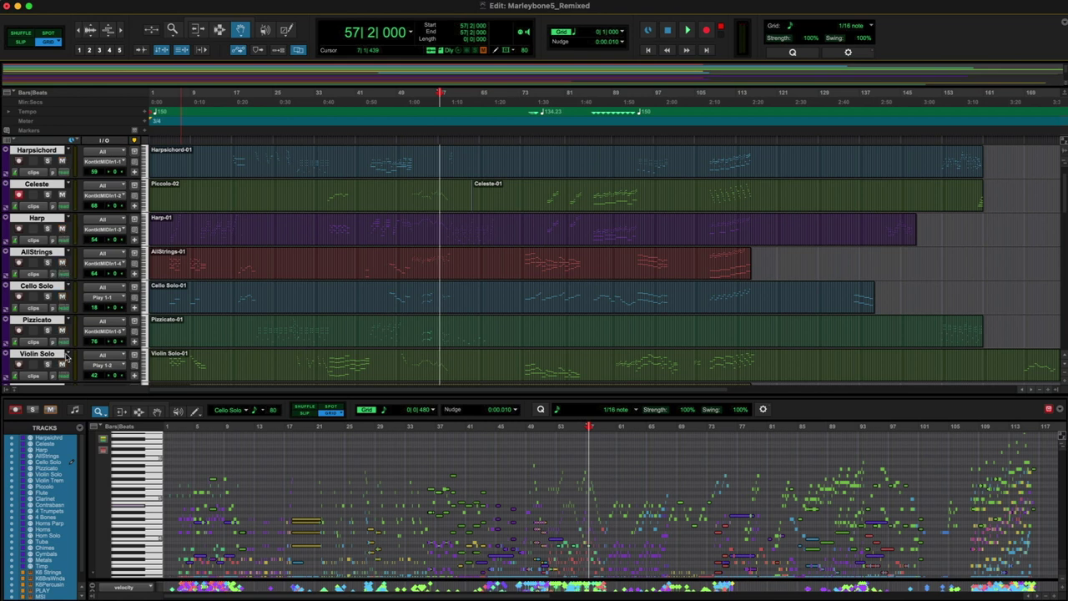
Step: Bring the woodwind tracks into view and audition the arrangement from bar 8
{"action": "scroll", "coordinate": [461, 298], "scroll_direction": "down", "scroll_amount": 4}
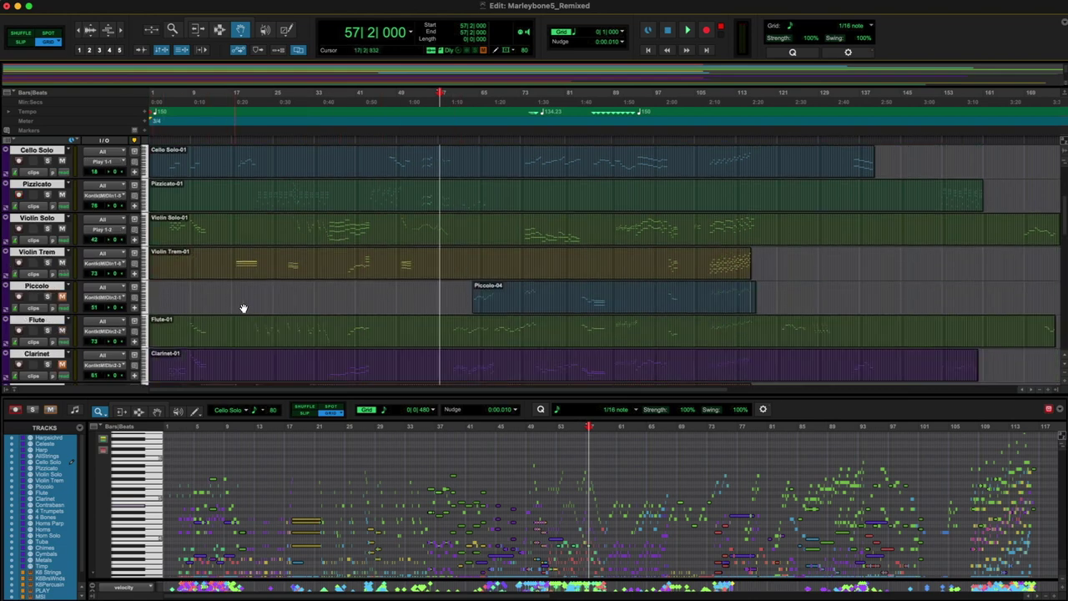
{"action": "left_click", "coordinate": [190, 142]}
{"action": "key", "text": "space"}
{"action": "key", "text": "space"}
{"action": "key", "text": "space"}
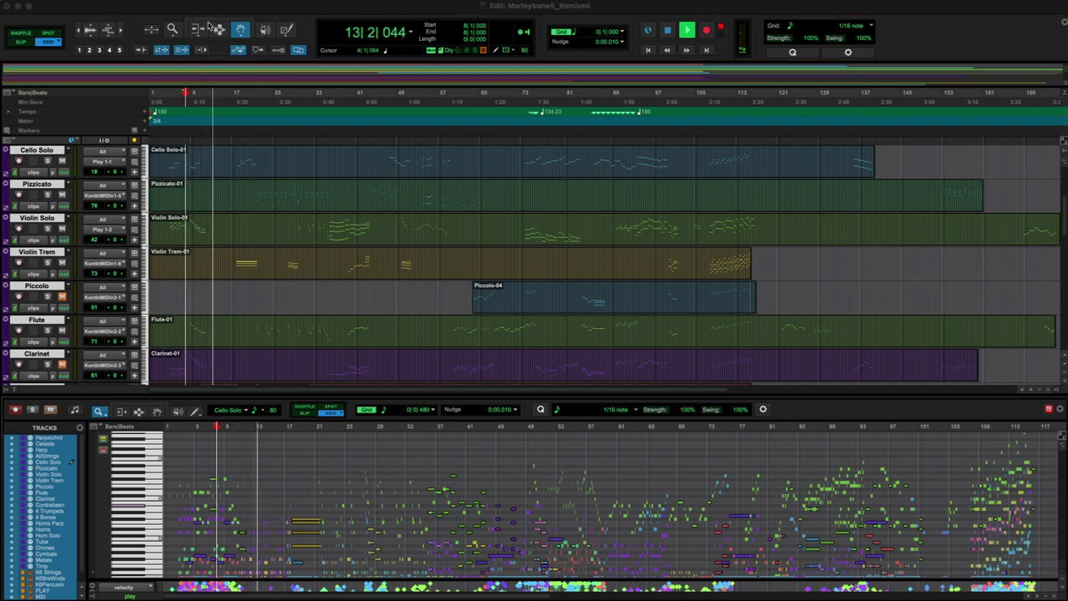
Step: Audition the arrangement from bar 20 and stop playback with the clarinet and contrabassoon tracks in view
{"action": "left_click", "coordinate": [247, 144]}
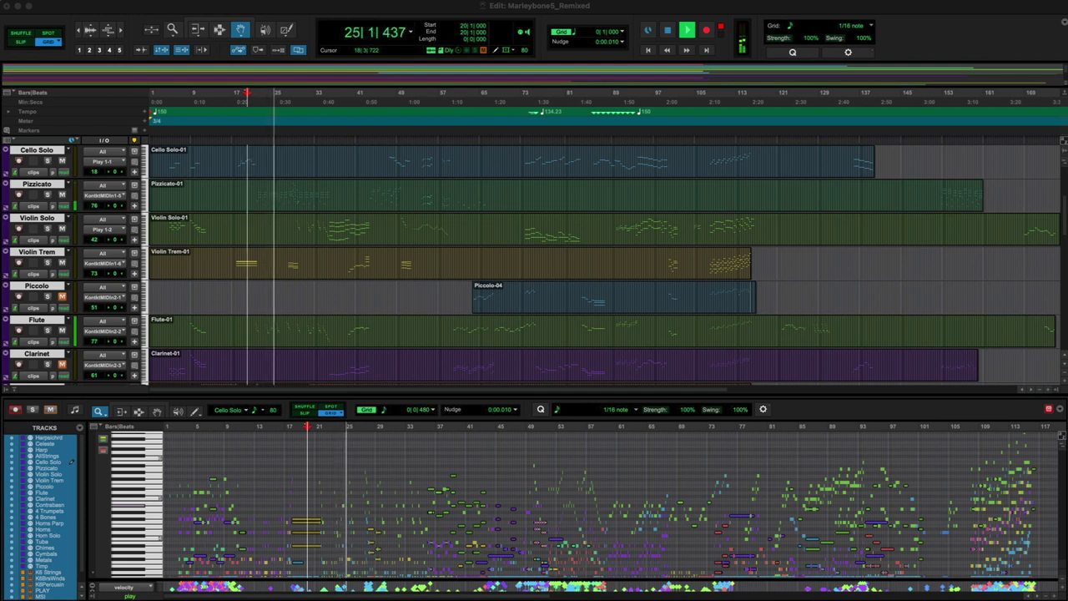
{"action": "key", "text": "space"}
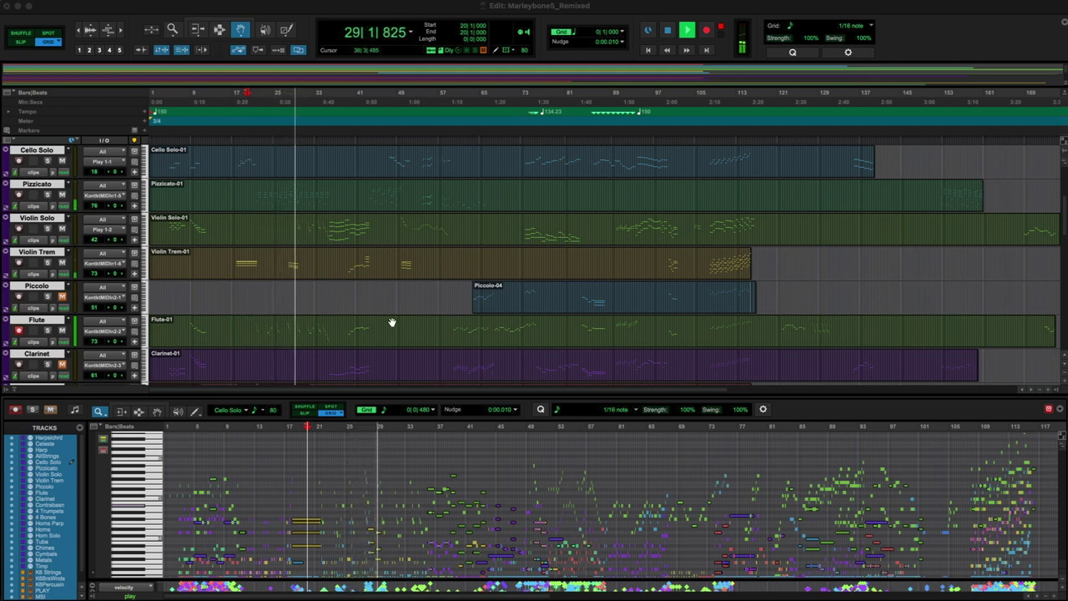
{"action": "scroll", "coordinate": [389, 323], "scroll_direction": "down", "scroll_amount": 2}
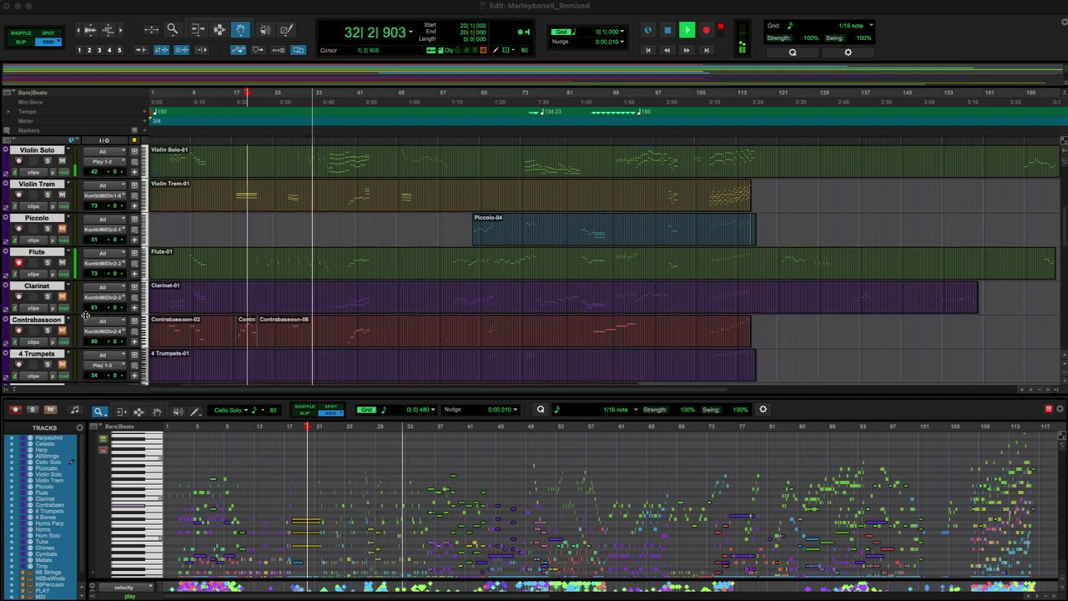
{"action": "key", "text": "space"}
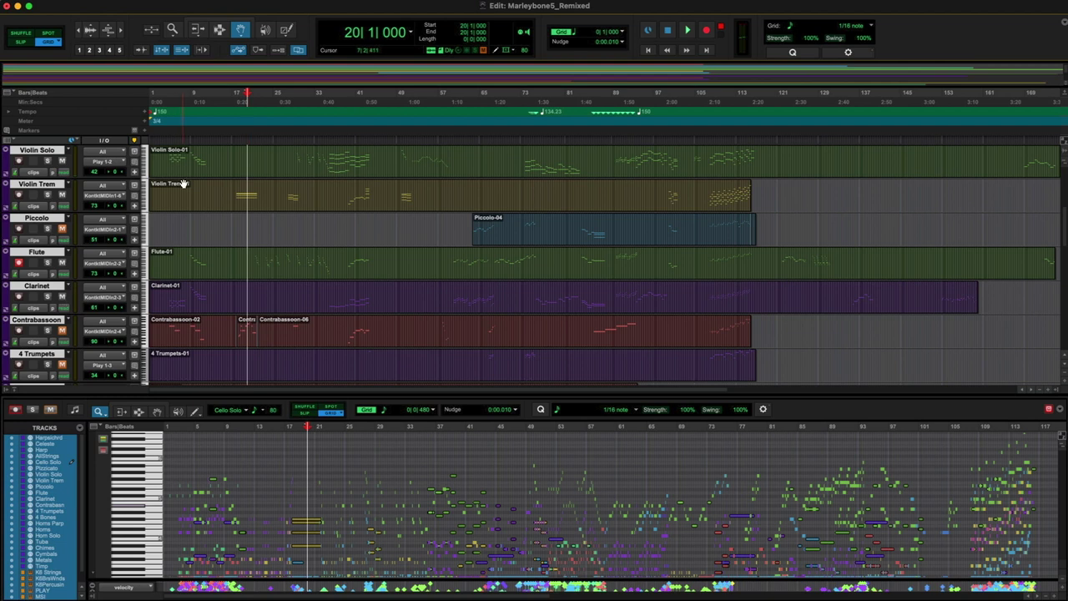
Step: Play the arrangement from bar 4, beat 3, and record-arm the Clarinet track
{"action": "left_click", "coordinate": [167, 143]}
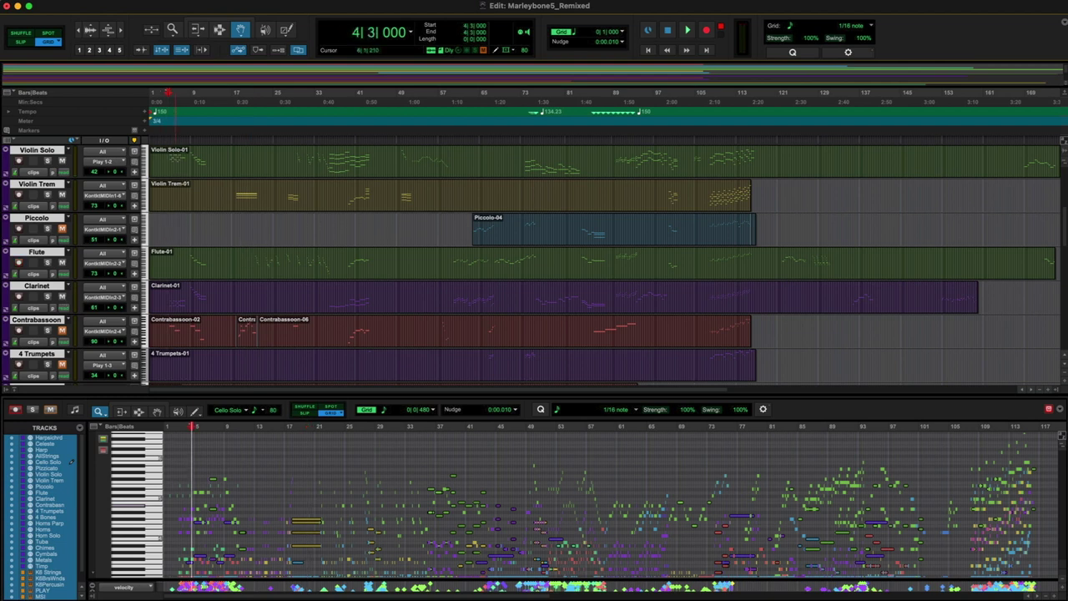
{"action": "key", "text": "super+equal"}
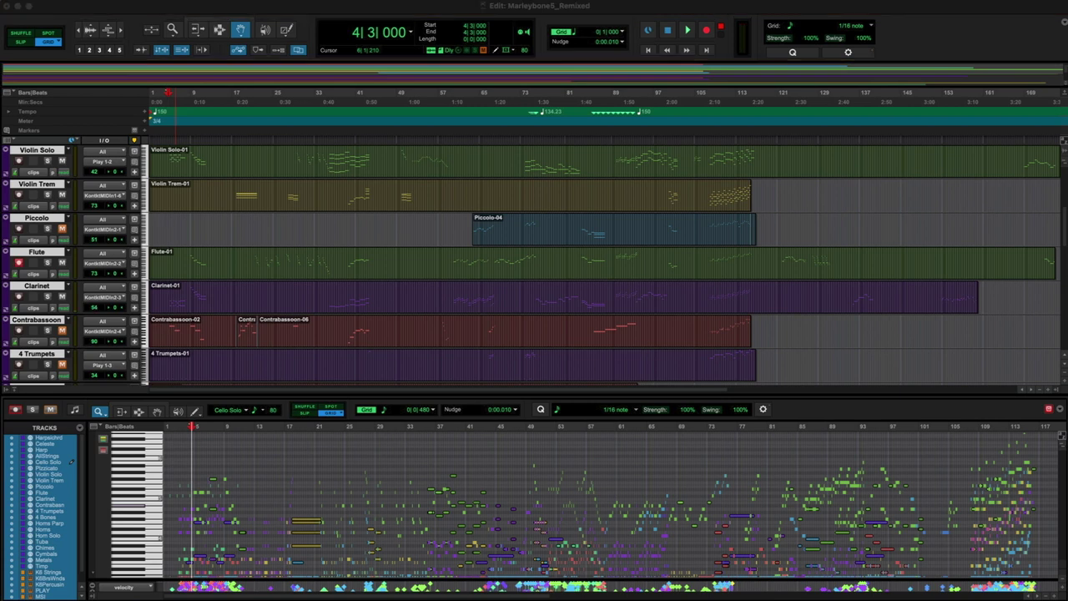
{"action": "key", "text": "space"}
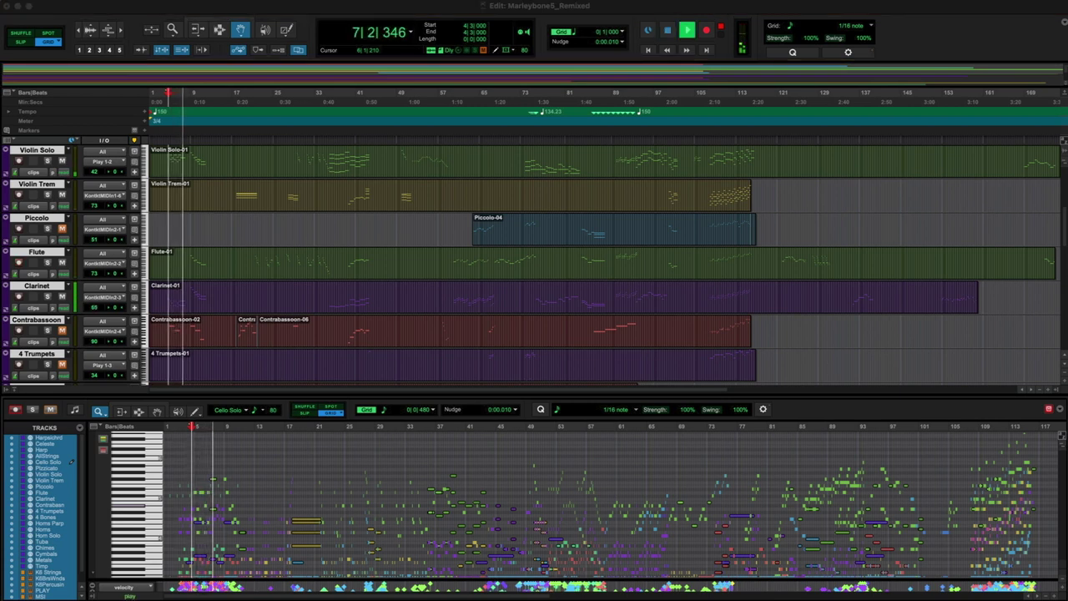
{"action": "left_click", "coordinate": [18, 297]}
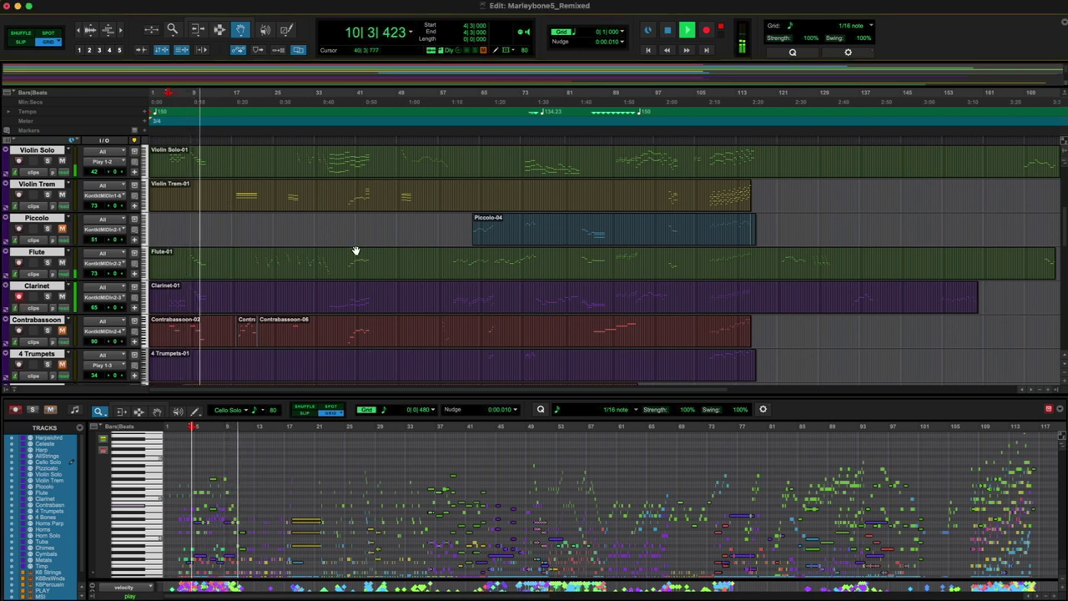
Step: Audition the arrangement from bars 36 and 59, and show the Clarinet's sustain and velocity lanes zoomed in around bar 60
{"action": "left_click", "coordinate": [327, 146]}
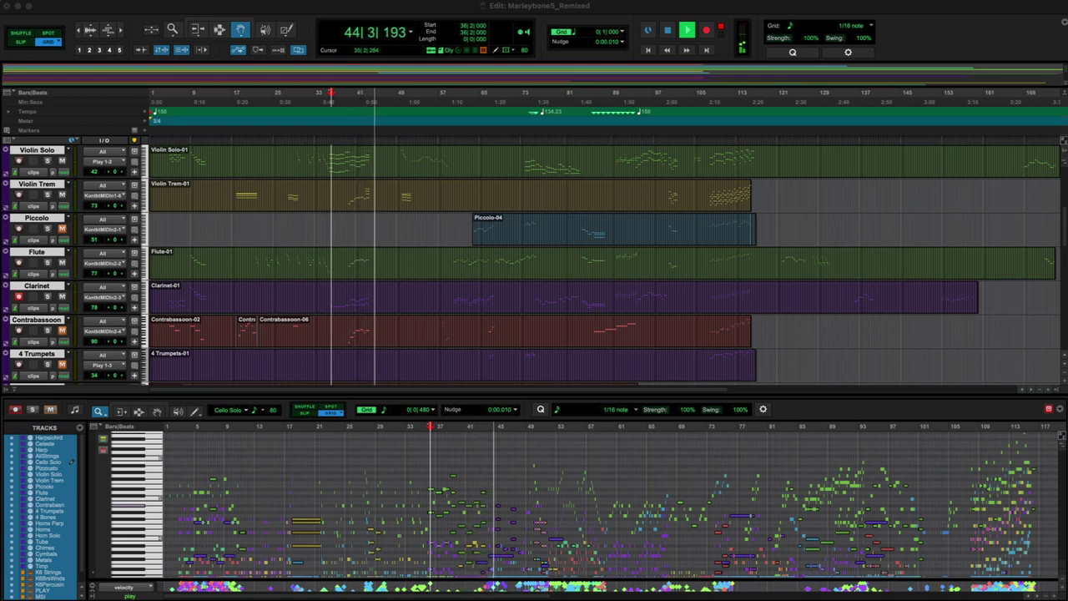
{"action": "left_click", "coordinate": [450, 143]}
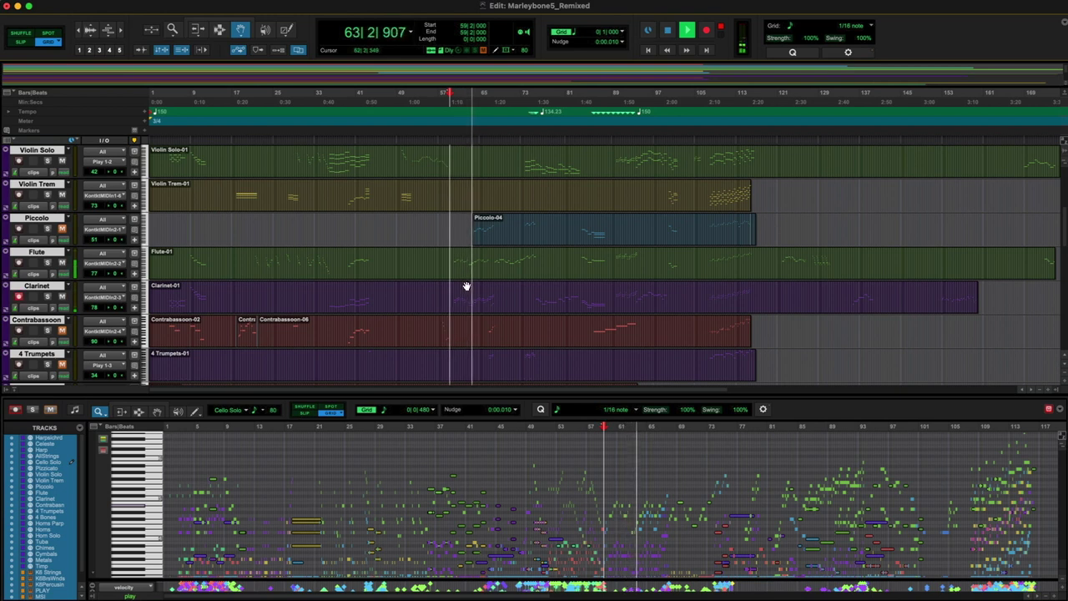
{"action": "left_click", "coordinate": [5, 310]}
{"action": "key", "text": "space"}
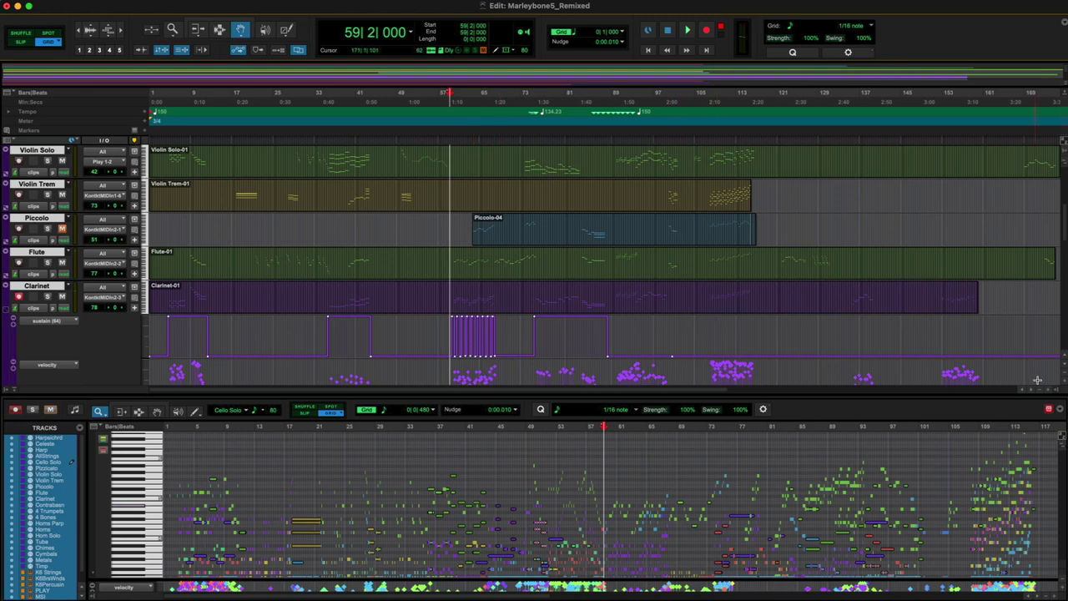
{"action": "left_click", "coordinate": [1048, 390]}
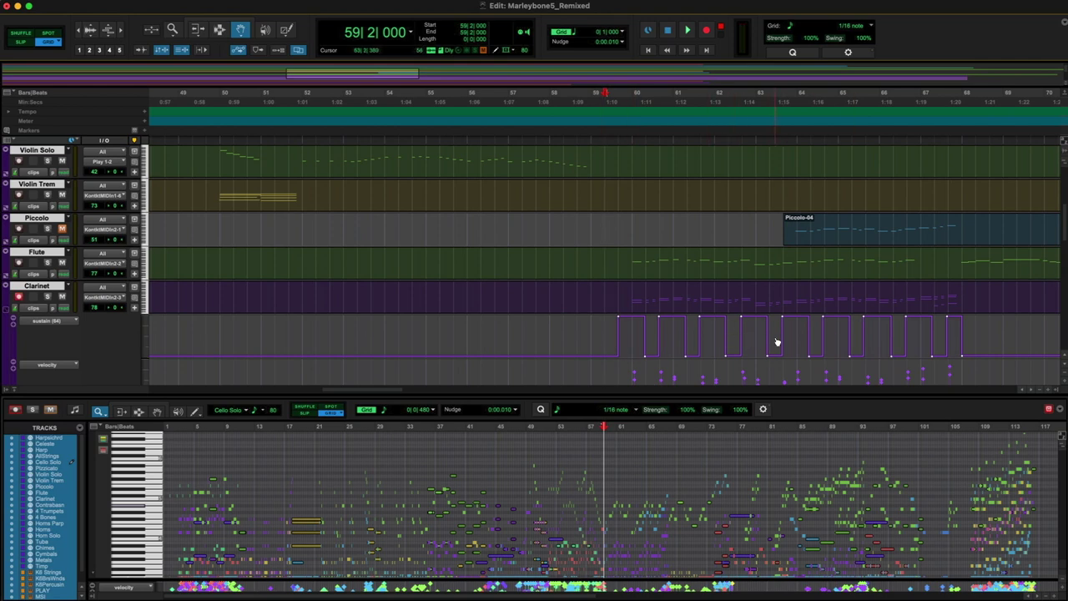
{"action": "scroll", "coordinate": [776, 342], "scroll_direction": "down", "scroll_amount": 2}
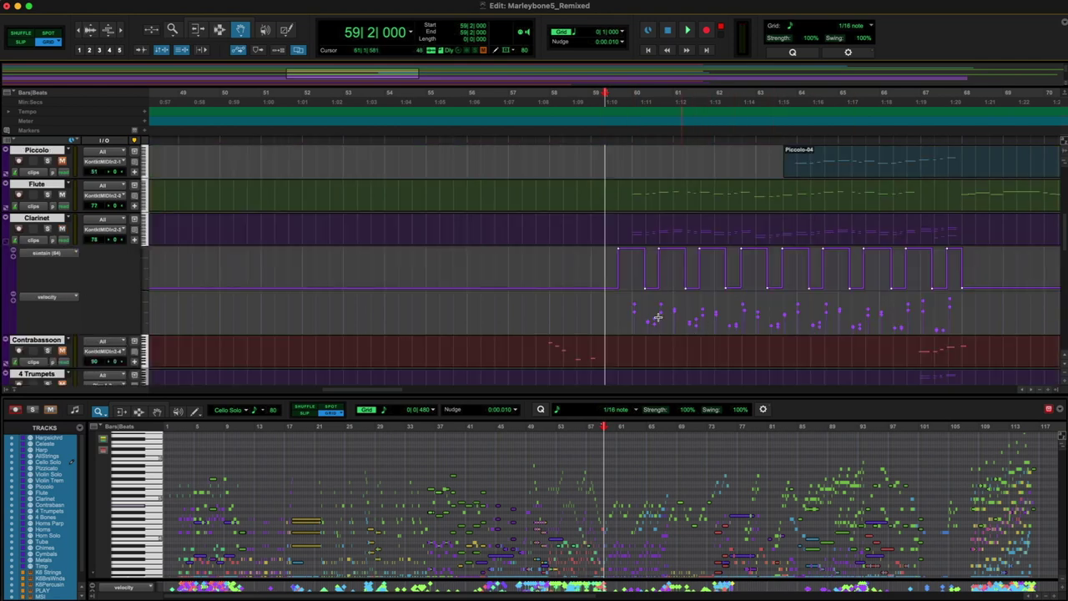
Step: Raise the velocities of the quiet Clarinet notes at bar 60, beat 2, and audition from bar 59, beat 3
{"action": "left_click", "coordinate": [644, 318]}
{"action": "left_click_drag", "start_coordinate": [655, 328], "coordinate": [655, 326]}
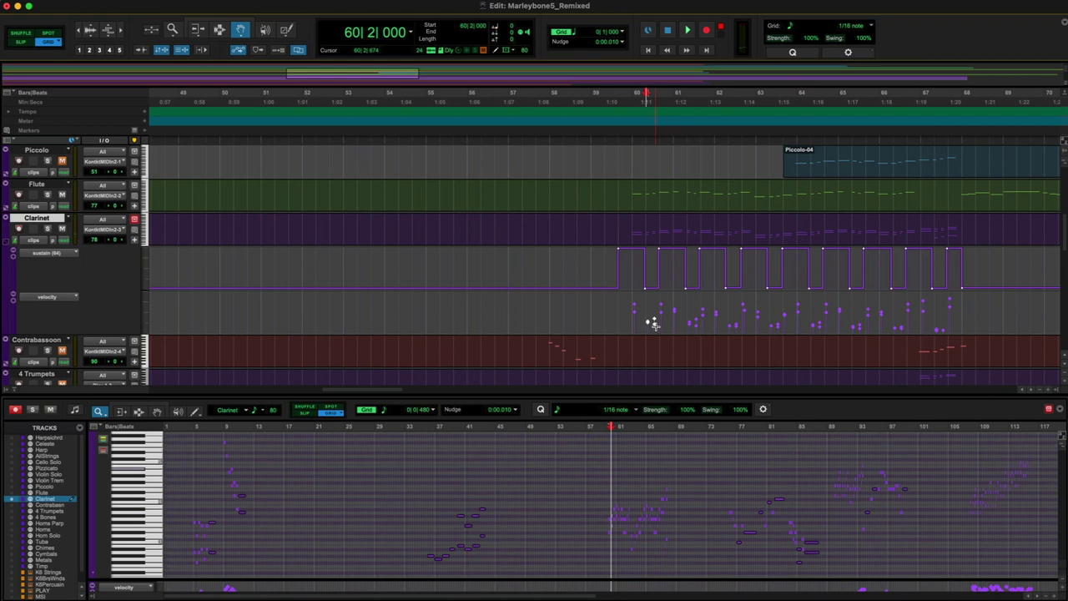
{"action": "left_click", "coordinate": [621, 141]}
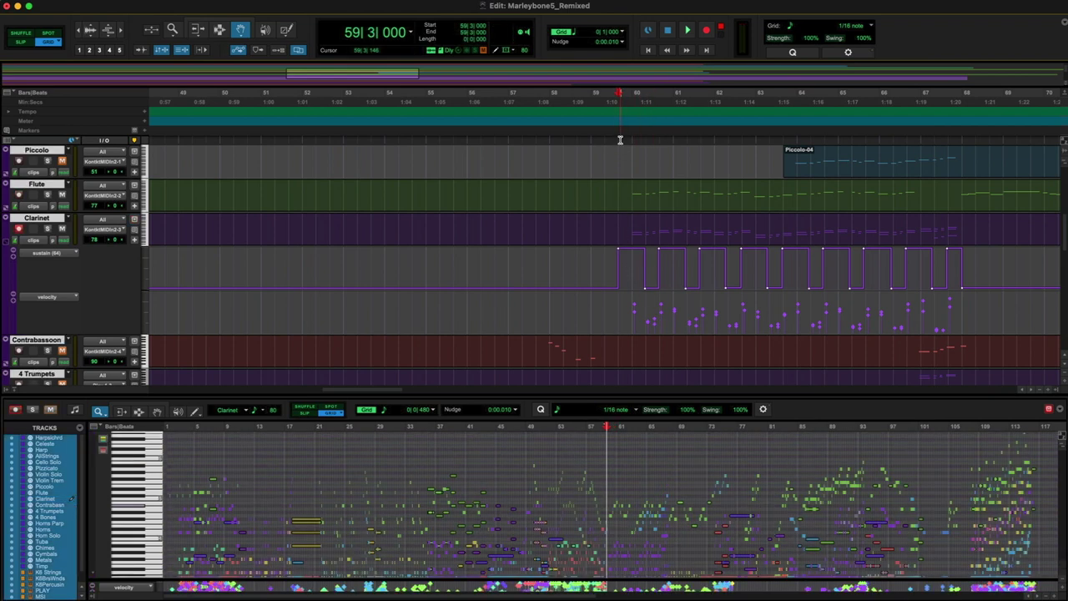
{"action": "key", "text": "space"}
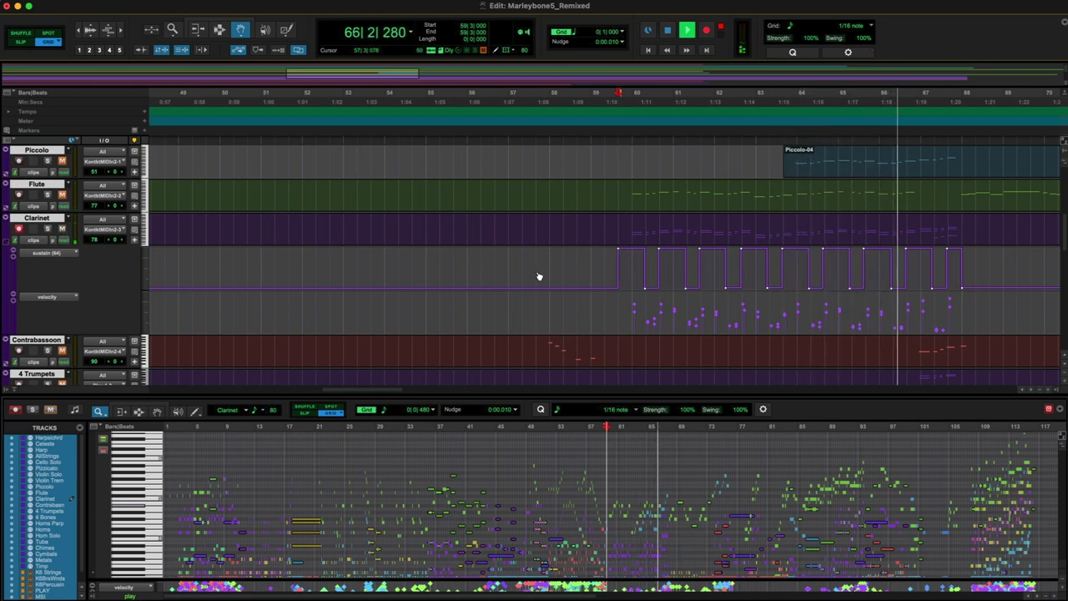
{"action": "key", "text": "space"}
Step: Raise the velocities of the quiet Clarinet note pairs on the second beats of bars 60 to 63
{"action": "left_click", "coordinate": [640, 318]}
{"action": "left_click_drag", "start_coordinate": [653, 333], "coordinate": [652, 329]}
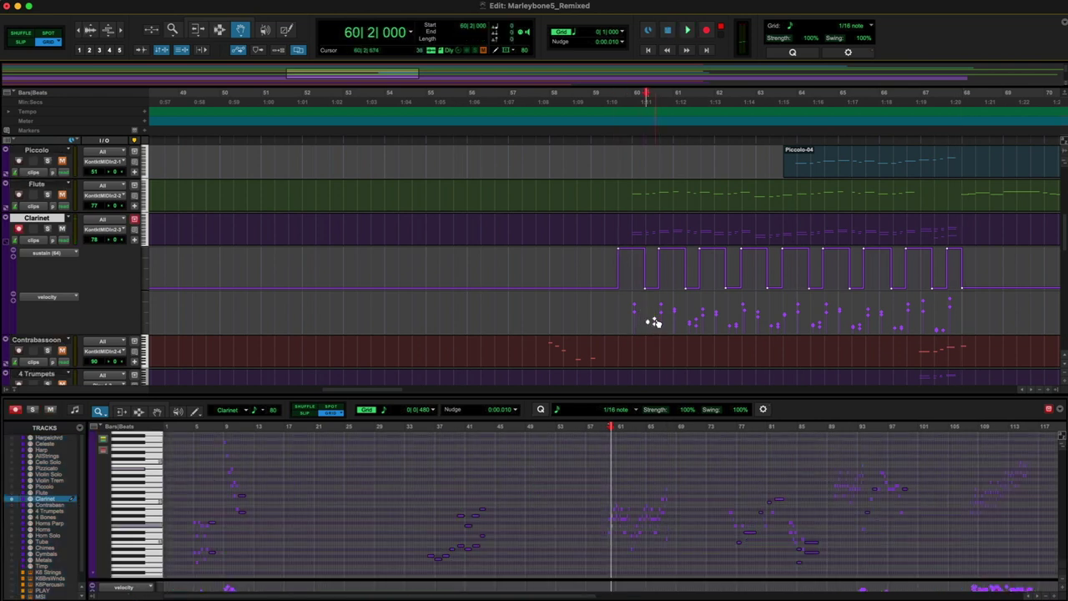
{"action": "left_click_drag", "start_coordinate": [686, 316], "coordinate": [698, 329]}
{"action": "left_click_drag", "start_coordinate": [696, 319], "coordinate": [736, 338]}
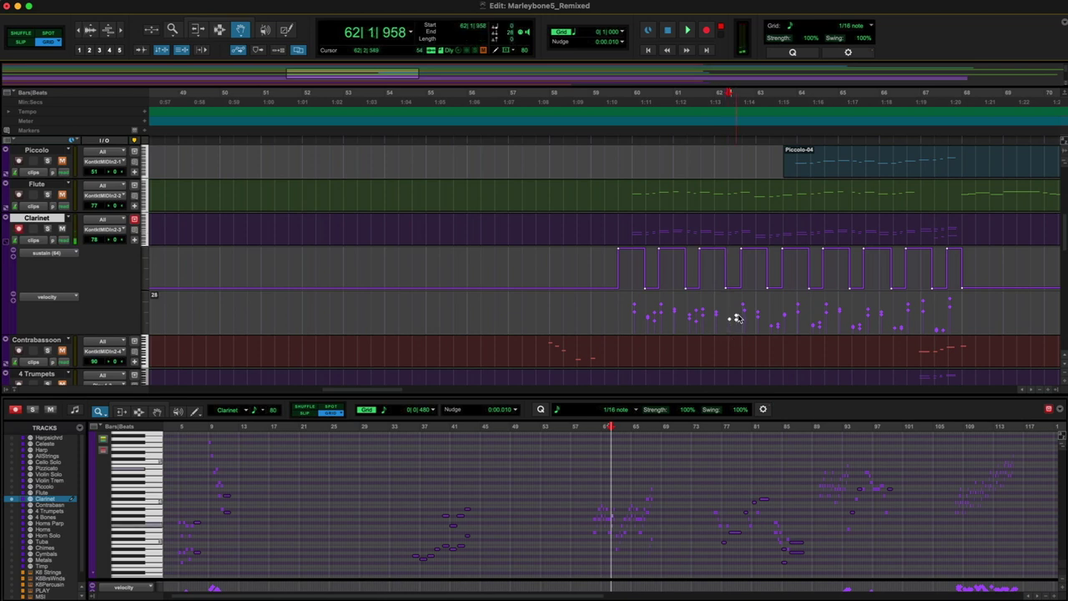
{"action": "left_click", "coordinate": [769, 324]}
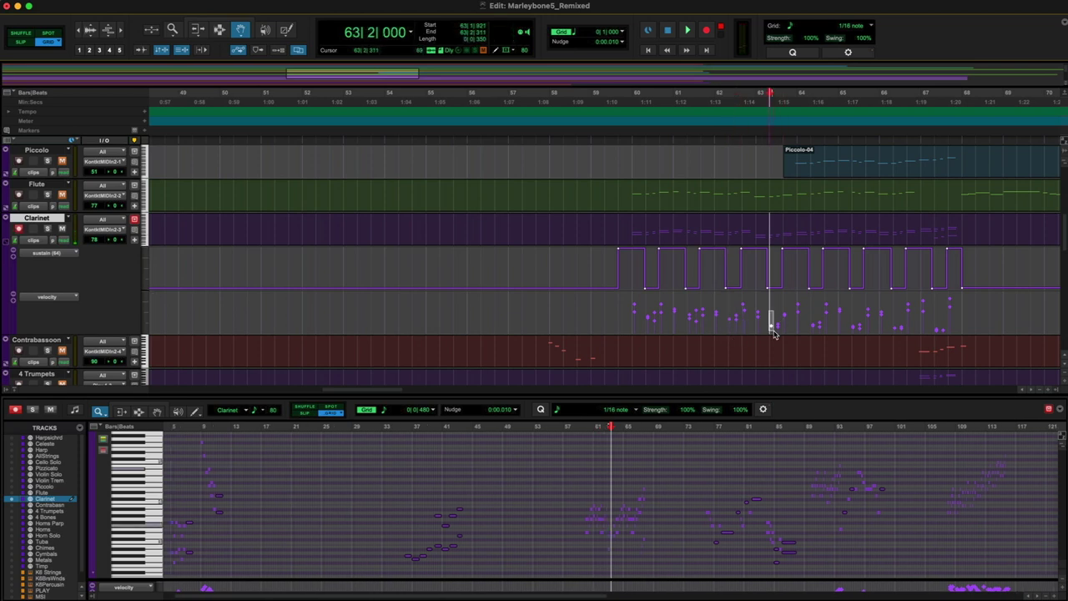
{"action": "left_click_drag", "start_coordinate": [773, 332], "coordinate": [778, 333]}
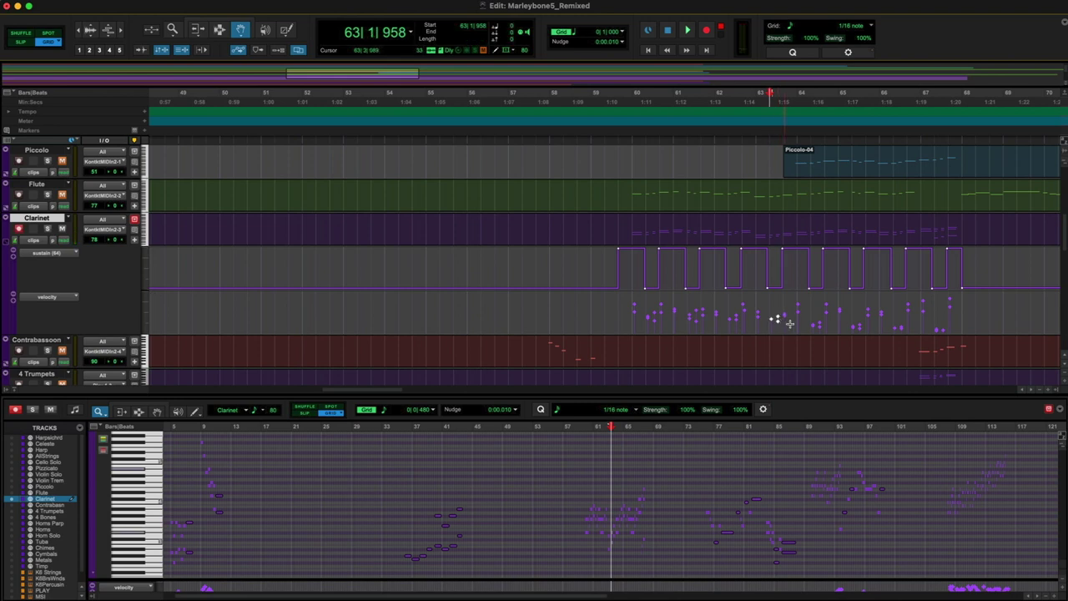
Step: Raise the velocities of the quiet Clarinet note pairs on the second beats of bars 64 to 67
{"action": "left_click", "coordinate": [809, 320]}
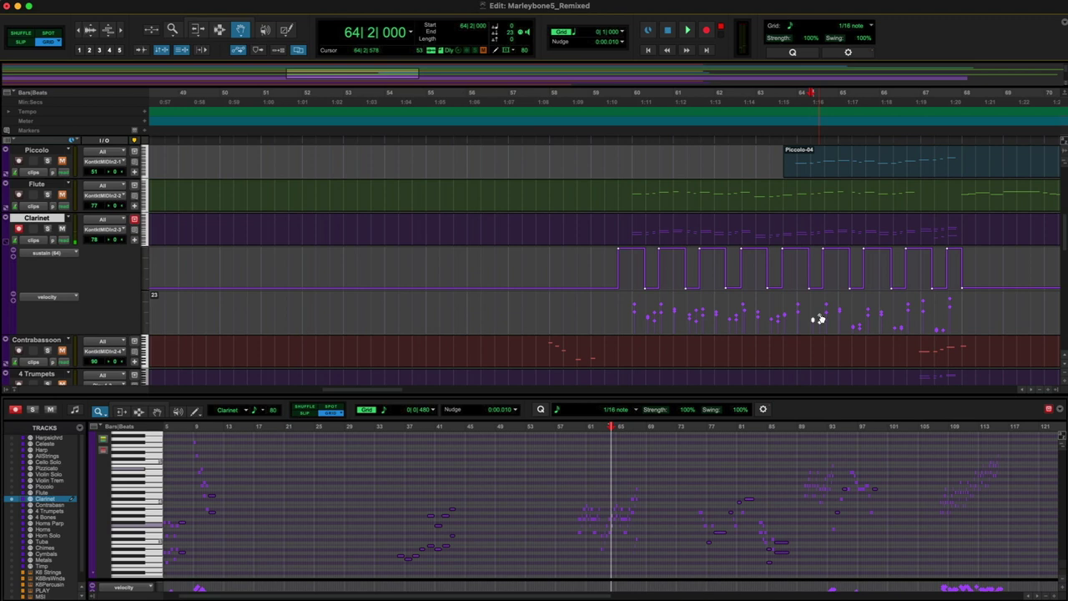
{"action": "left_click", "coordinate": [851, 320]}
{"action": "left_click_drag", "start_coordinate": [859, 338], "coordinate": [860, 331]}
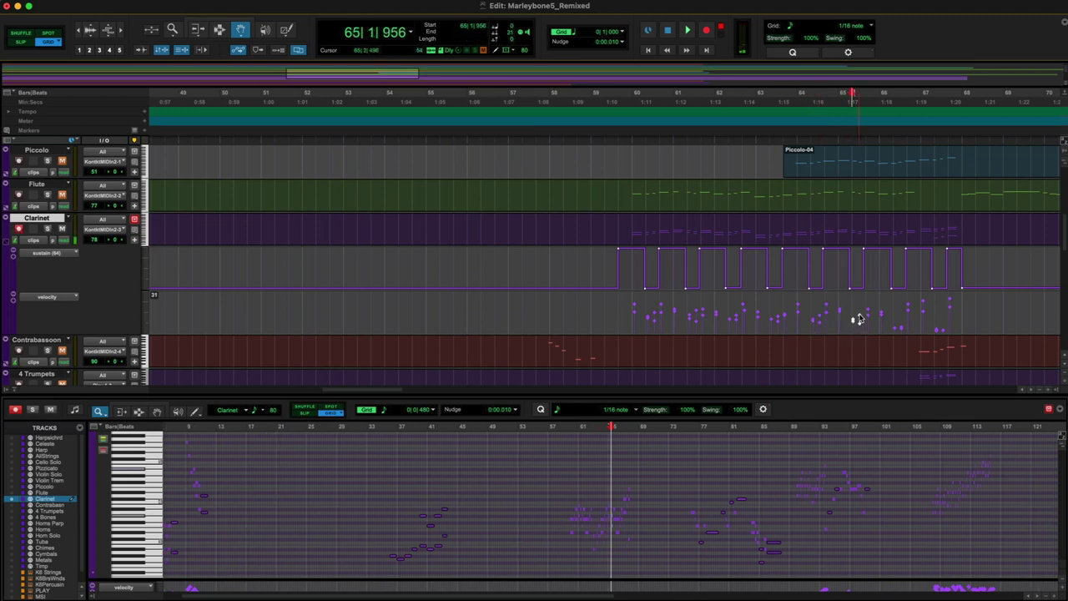
{"action": "left_click_drag", "start_coordinate": [889, 313], "coordinate": [901, 331]}
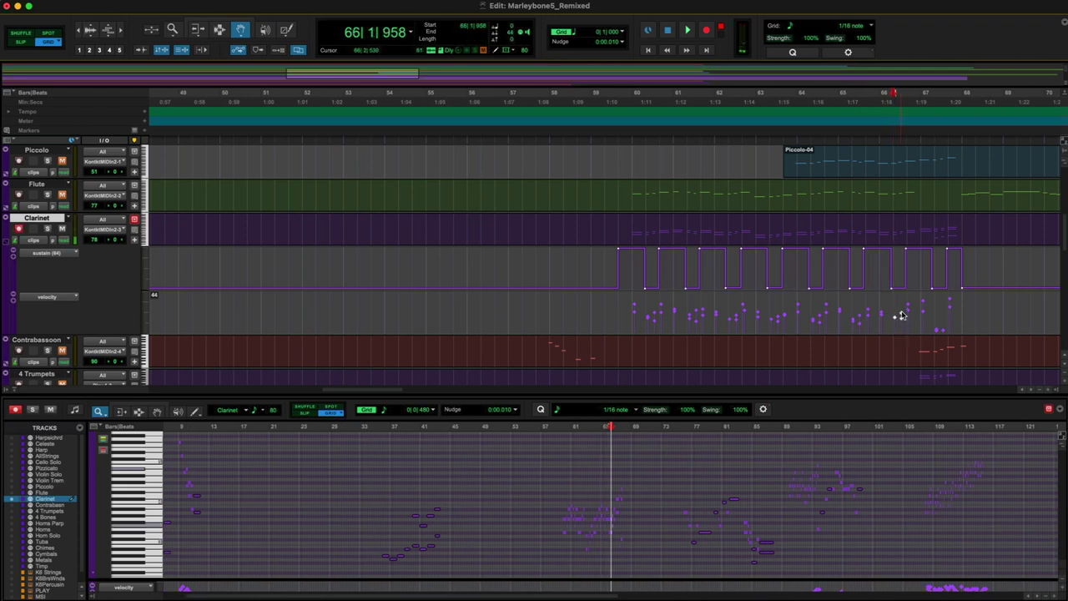
{"action": "left_click", "coordinate": [933, 327]}
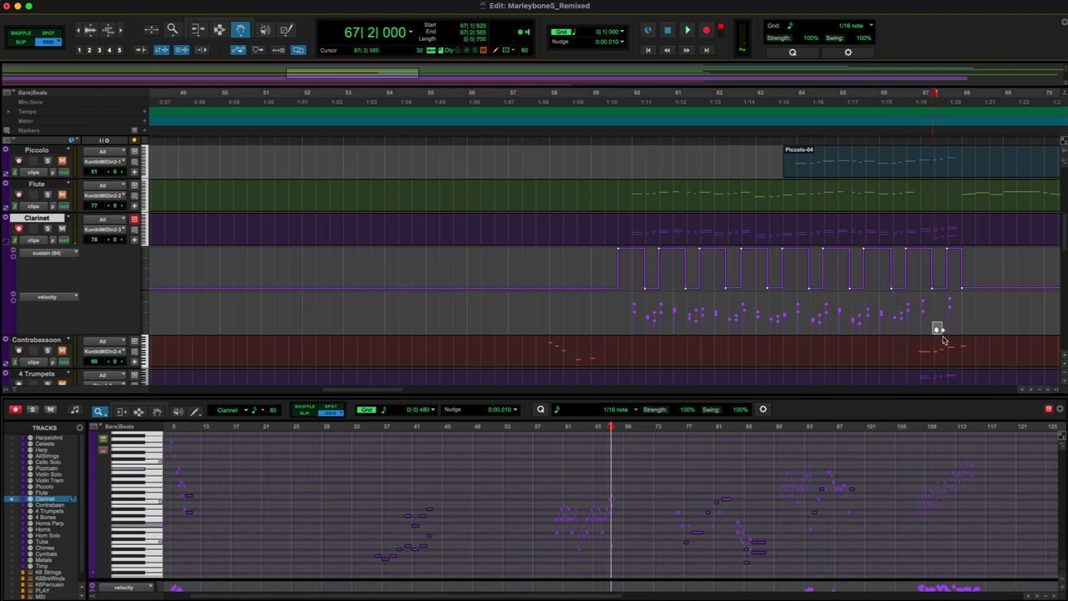
{"action": "left_click_drag", "start_coordinate": [943, 340], "coordinate": [943, 341]}
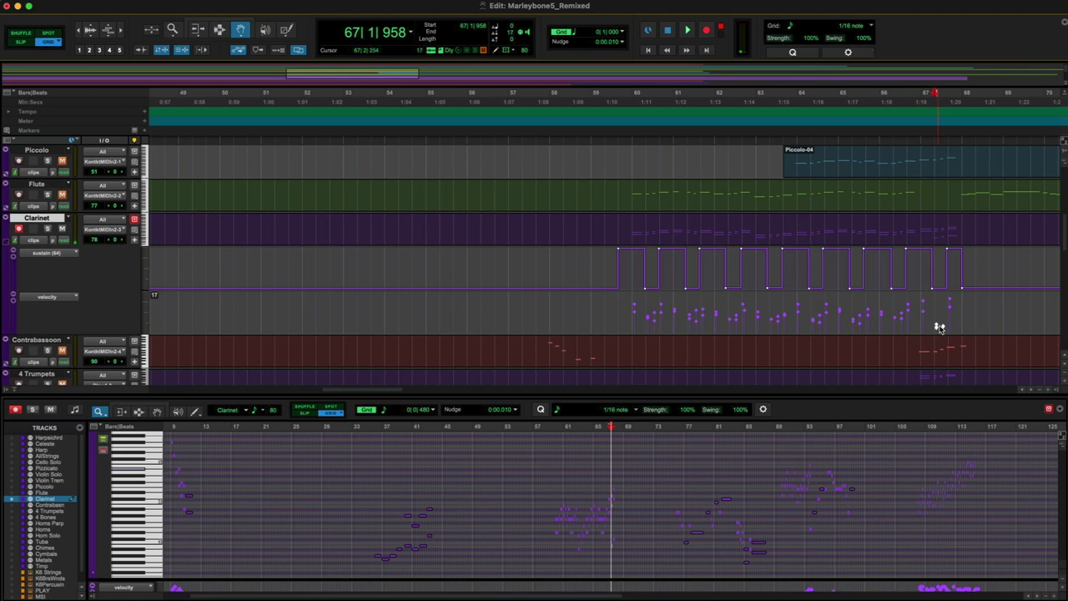
Step: Play the passage from bar 59, beat 3, and raise the weaker Clarinet velocities in bars 64 and 65
{"action": "left_click", "coordinate": [617, 143]}
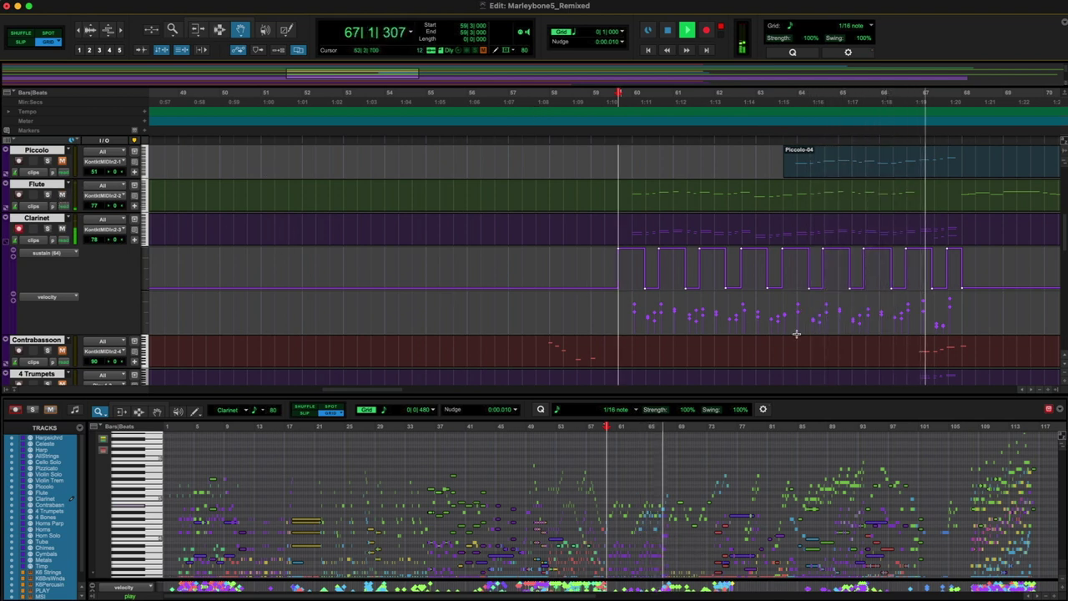
{"action": "left_click_drag", "start_coordinate": [812, 325], "coordinate": [919, 322]}
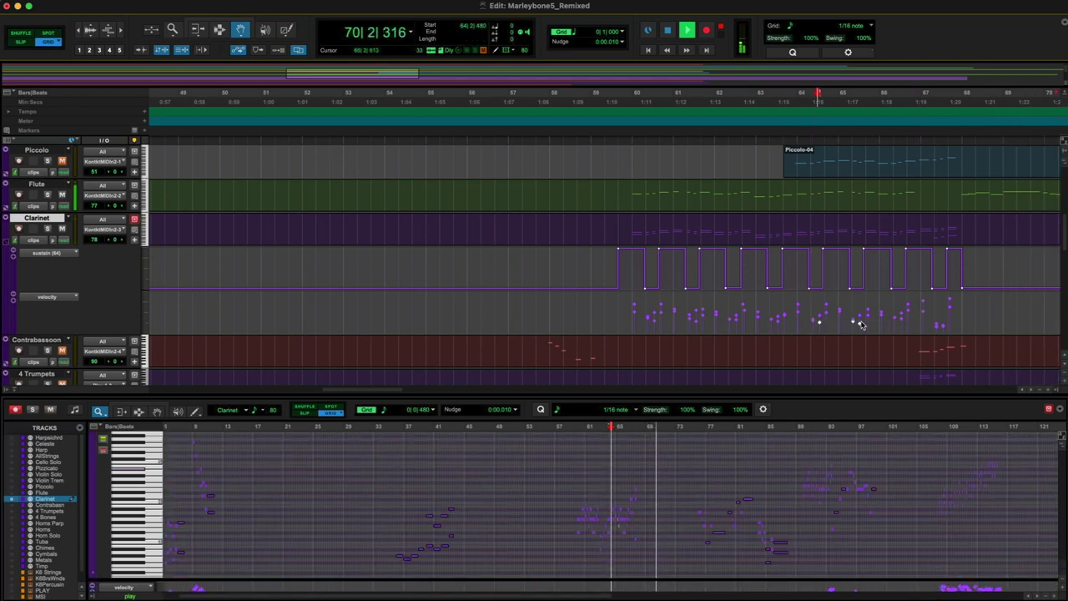
{"action": "key", "text": "space"}
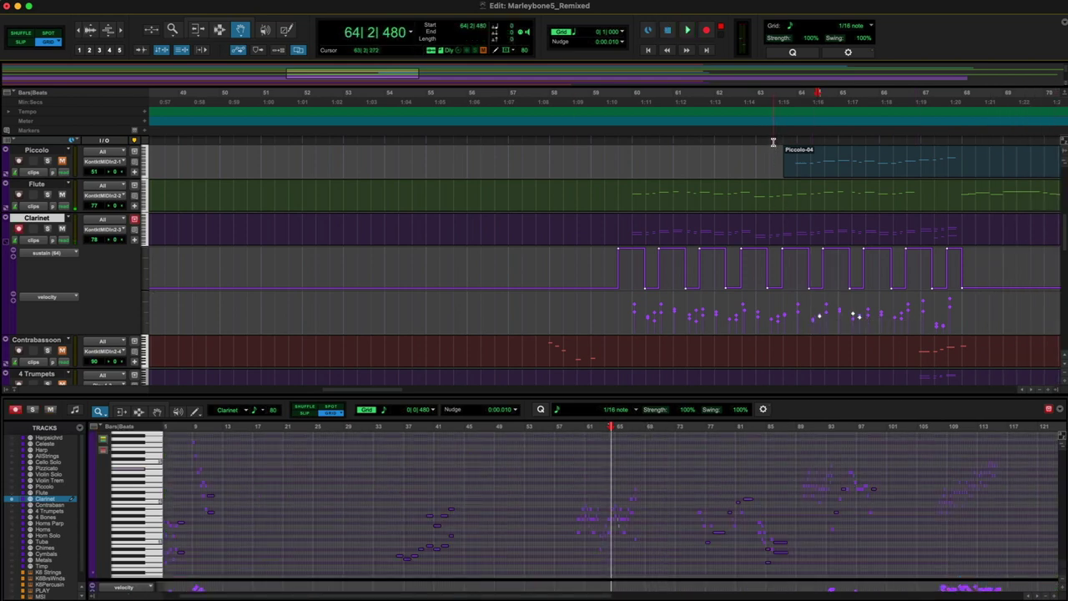
Step: Audition from bar 63, beat 2, and raise the velocities of the Clarinet notes on that beat
{"action": "left_click", "coordinate": [773, 143]}
{"action": "key", "text": "space"}
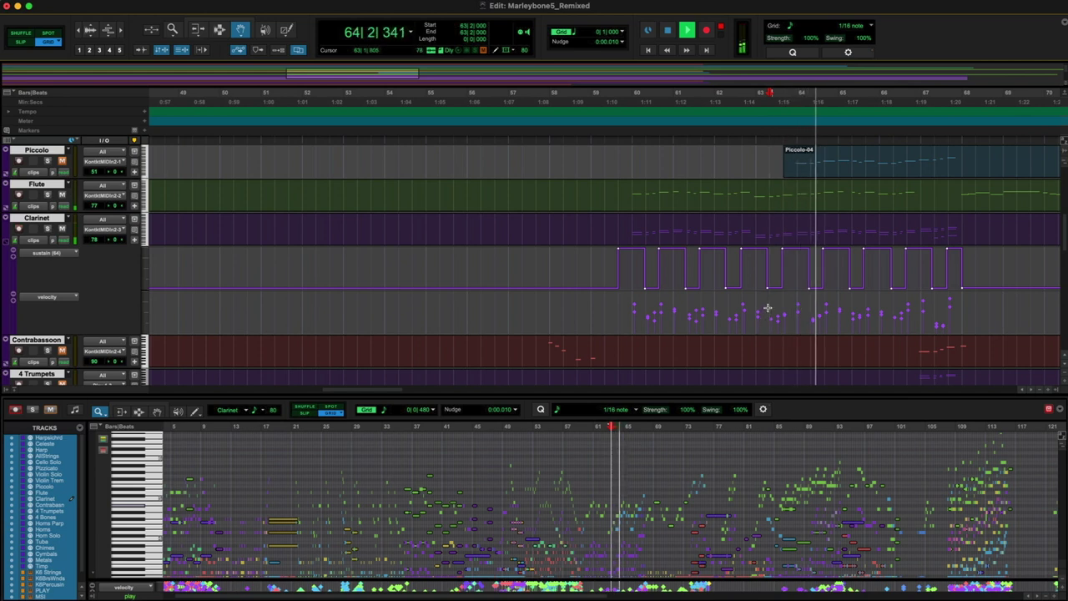
{"action": "left_click", "coordinate": [771, 322]}
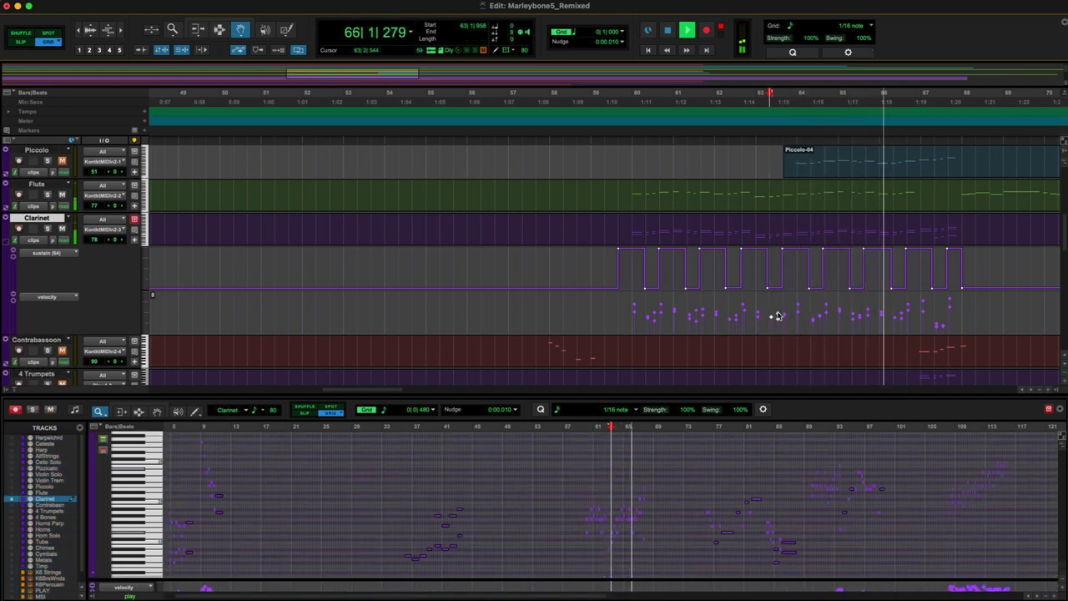
{"action": "key", "text": "space"}
Step: Audition from bar 59, beat 3, with the Clarinet muted, and show the Flute track's sustain and velocity lanes
{"action": "left_click", "coordinate": [617, 136]}
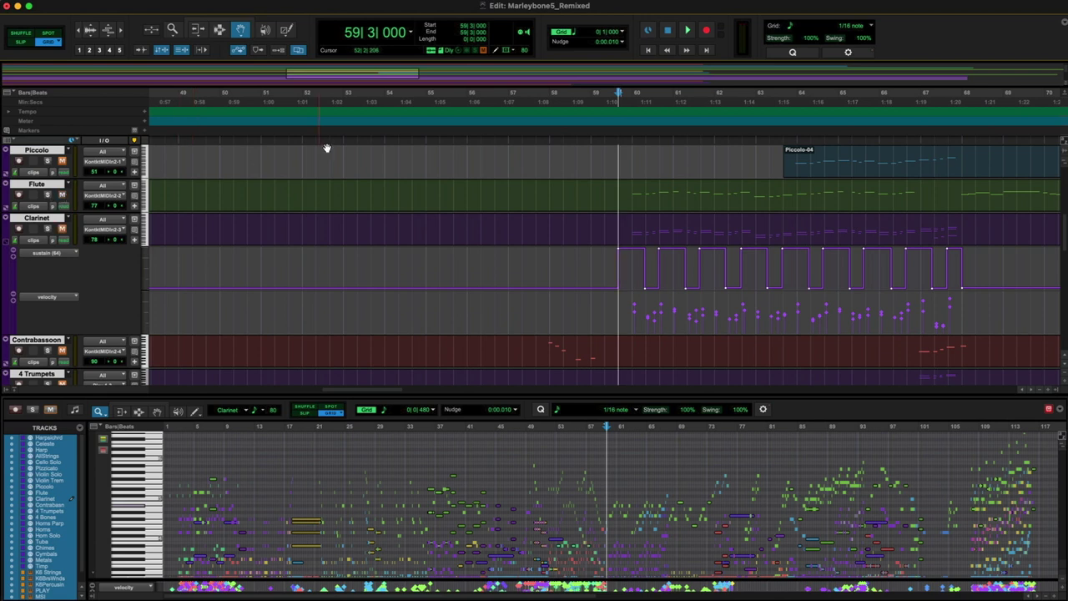
{"action": "key", "text": "space"}
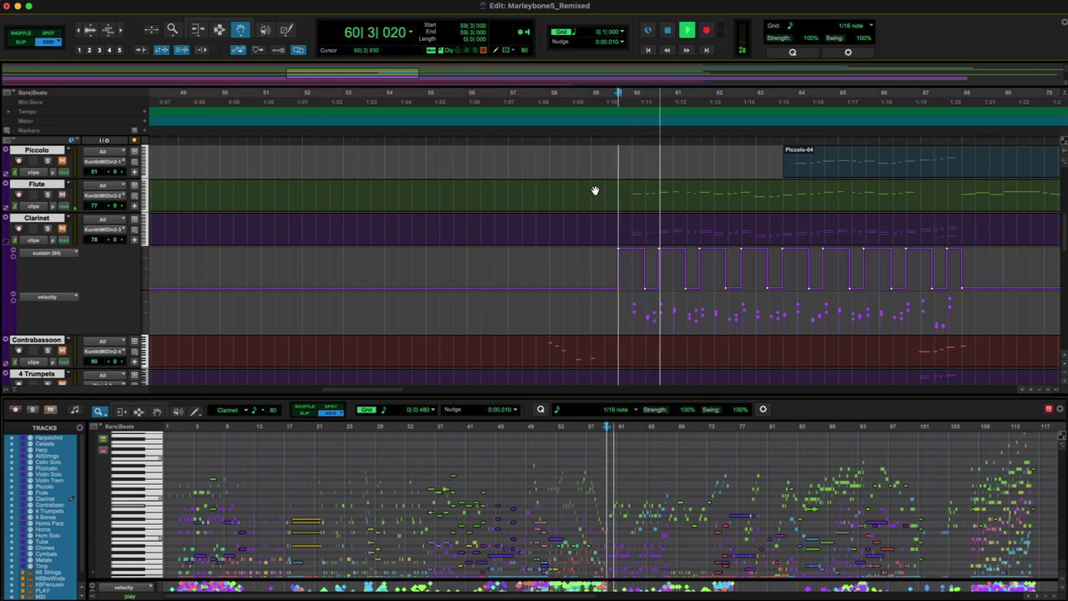
{"action": "left_click", "coordinate": [6, 208]}
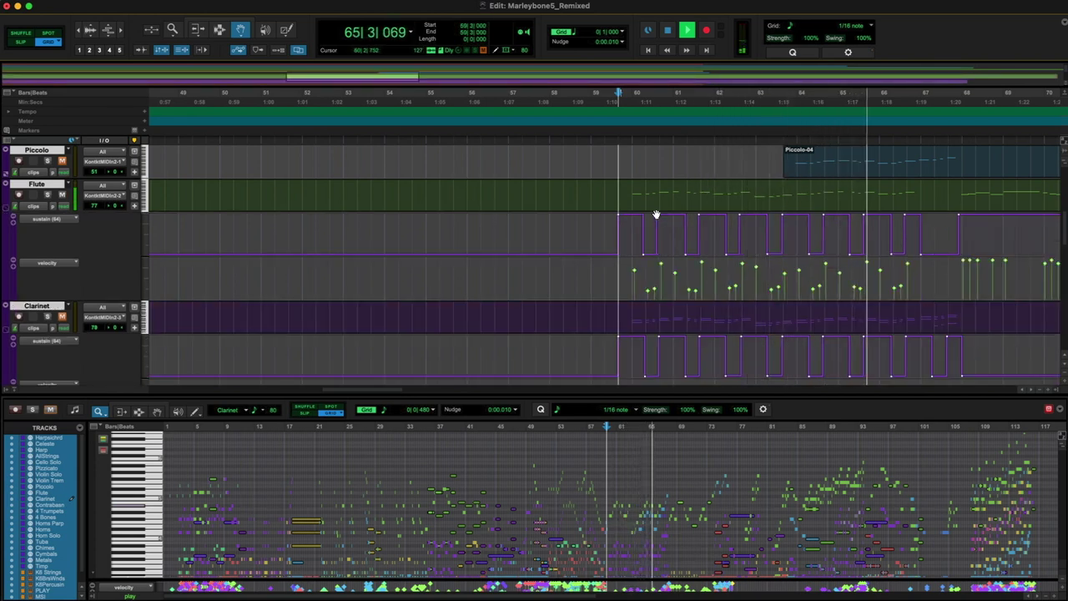
{"action": "key", "text": "space"}
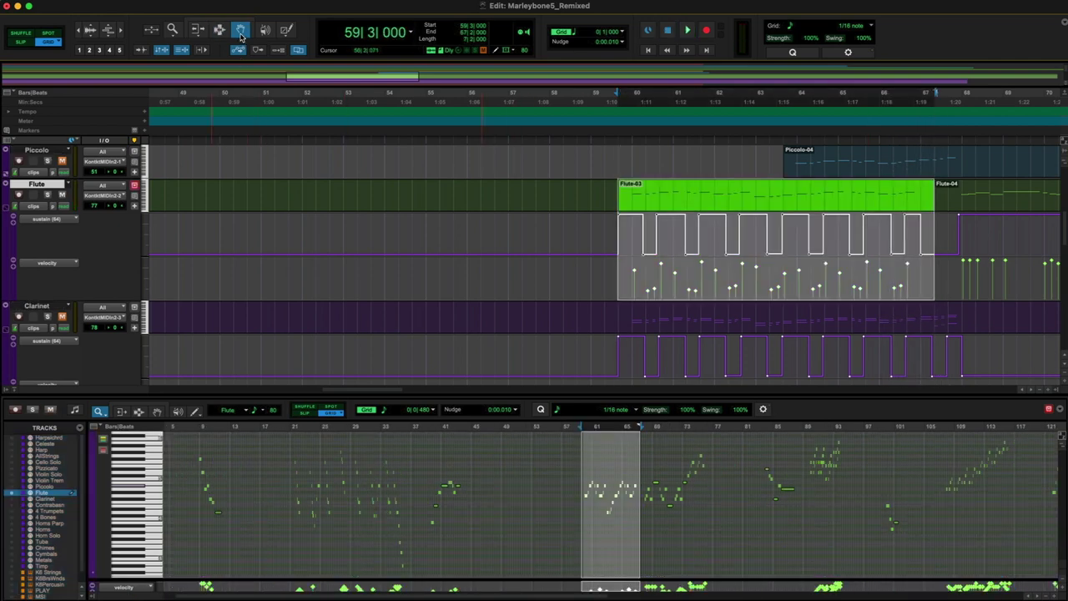
Step: Zoom the MIDI editor to the Flute clip spanning bars 59 to 67 and enable the Smart Tool for note editing
{"action": "double_click", "coordinate": [690, 191]}
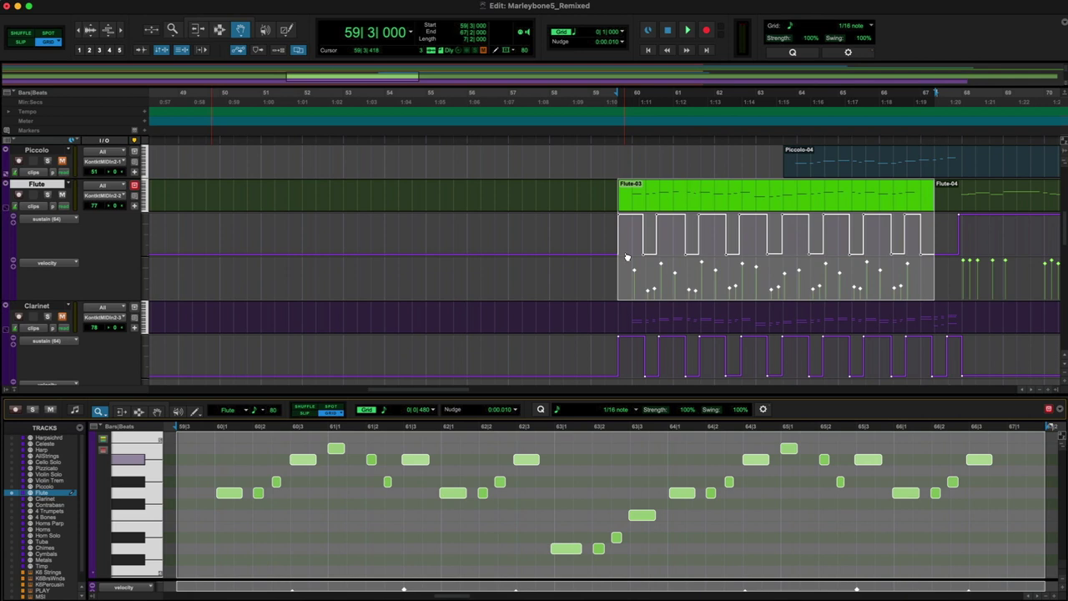
{"action": "left_click", "coordinate": [158, 411]}
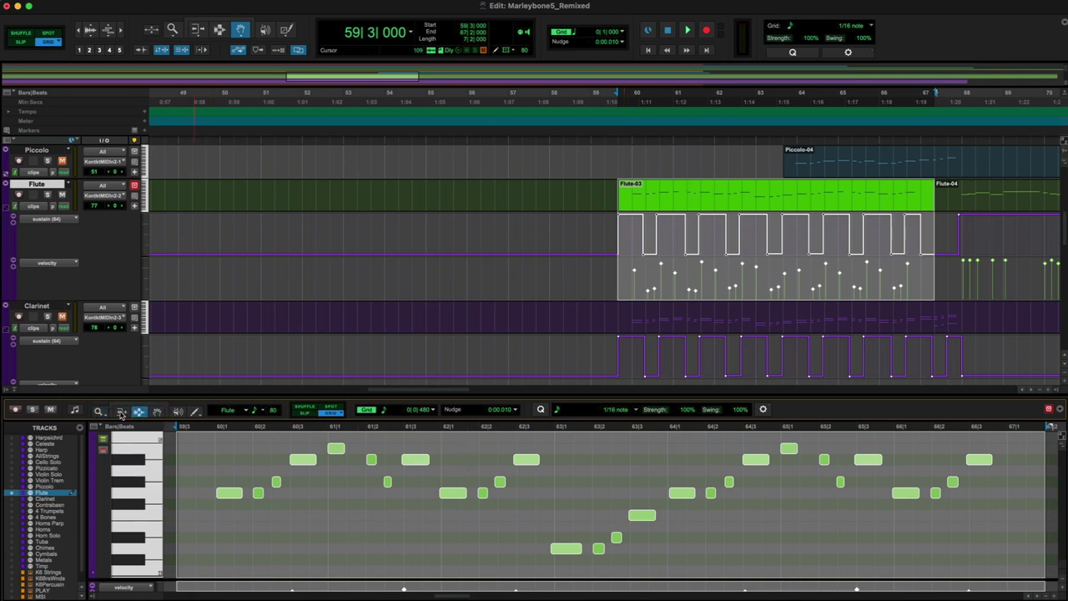
{"action": "left_click", "coordinate": [343, 461]}
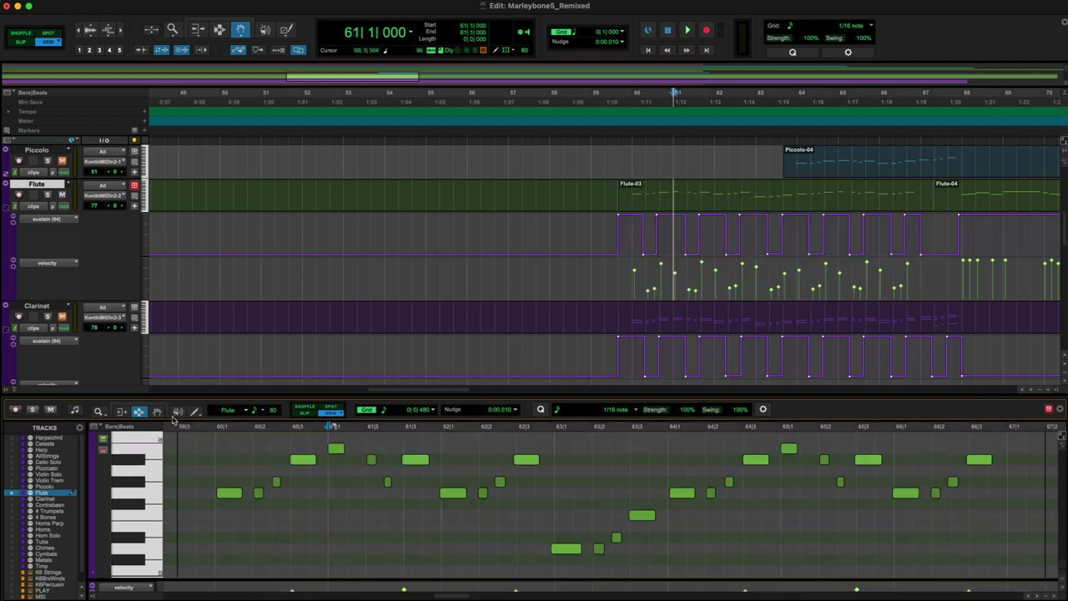
{"action": "left_click", "coordinate": [141, 409]}
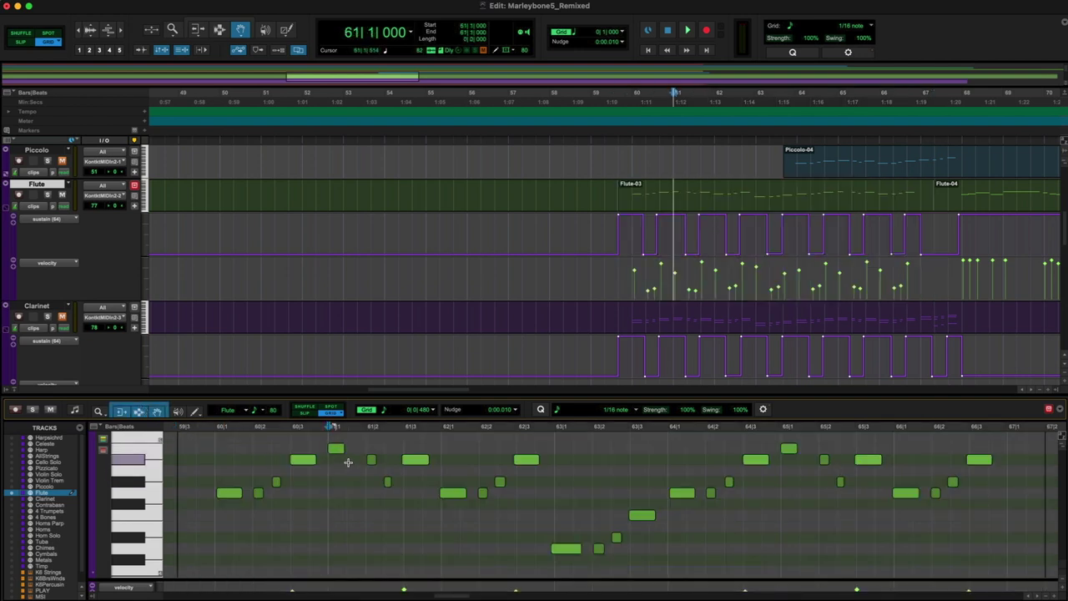
Step: Lengthen the high Flute note at bar 61, beat 1, and audition it from bar 59, beat 3
{"action": "left_click", "coordinate": [340, 448]}
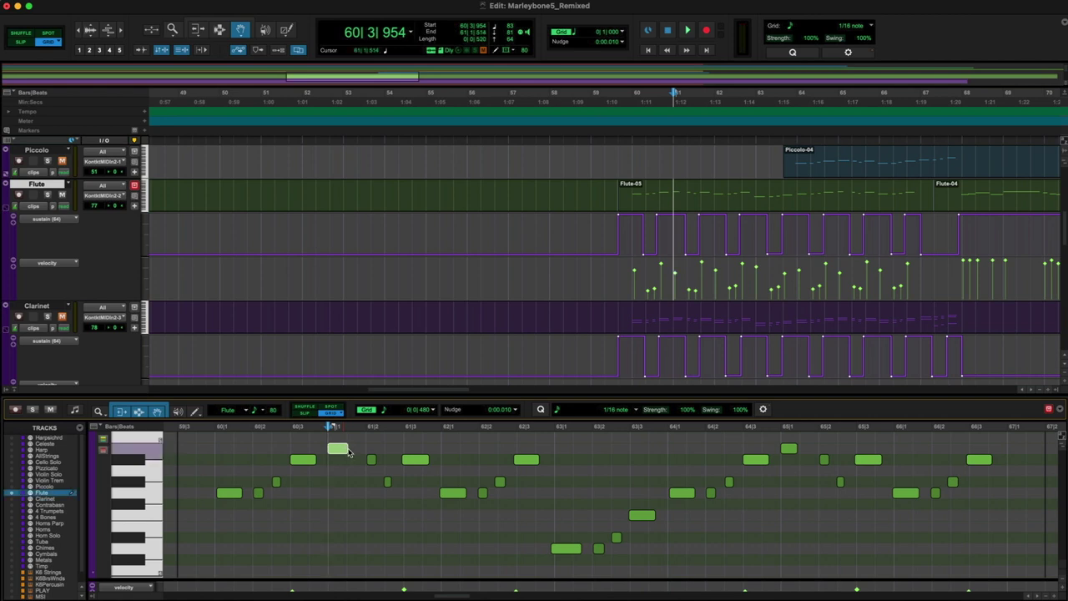
{"action": "left_click", "coordinate": [200, 428]}
{"action": "key", "text": "space"}
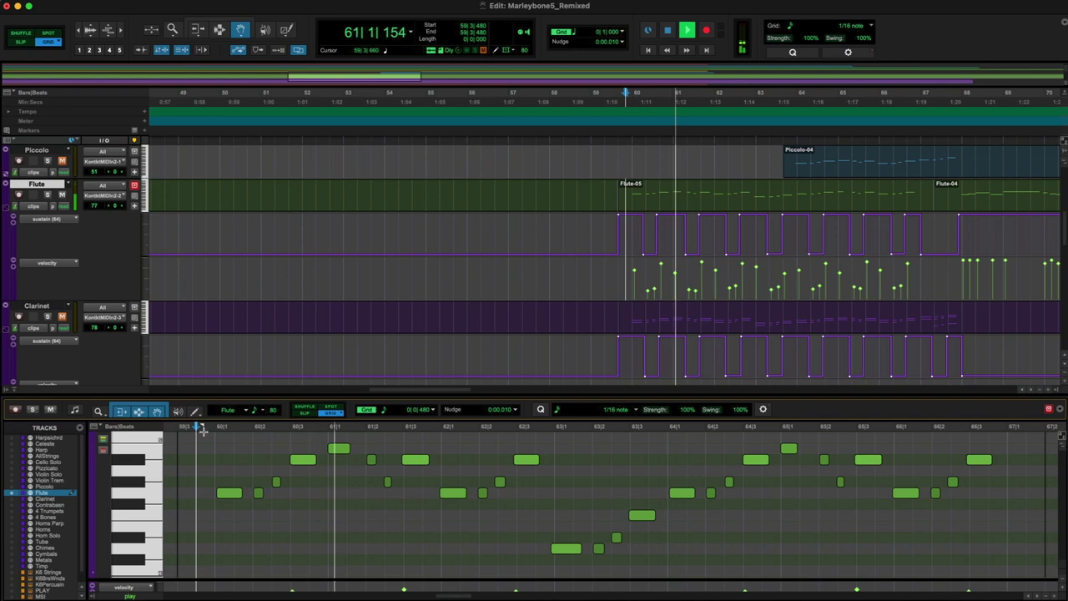
{"action": "key", "text": "space"}
Step: Adjust the lengths of the high Flute notes at bars 61 and 65, auditioning from bar 60, beat 1
{"action": "left_click", "coordinate": [346, 449]}
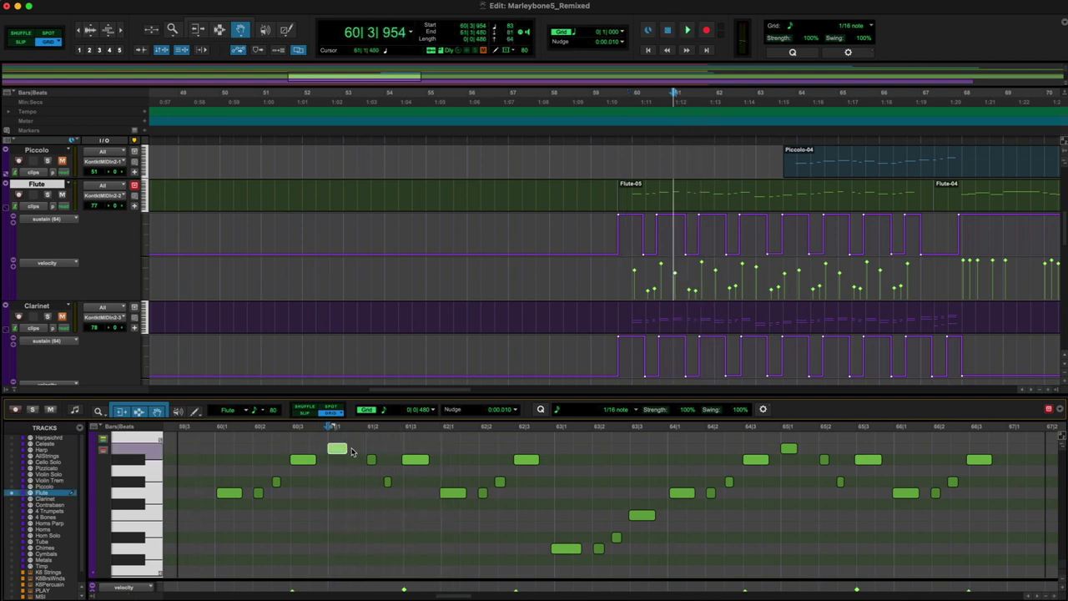
{"action": "left_click", "coordinate": [216, 427]}
{"action": "key", "text": "space"}
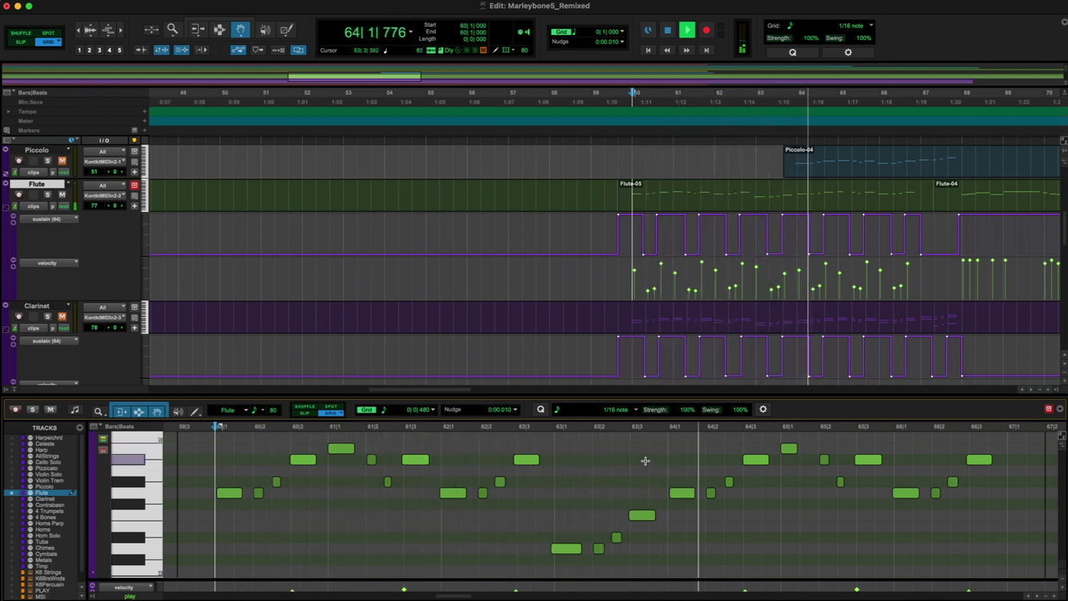
{"action": "key", "text": "space"}
{"action": "left_click_drag", "start_coordinate": [643, 451], "coordinate": [656, 453]}
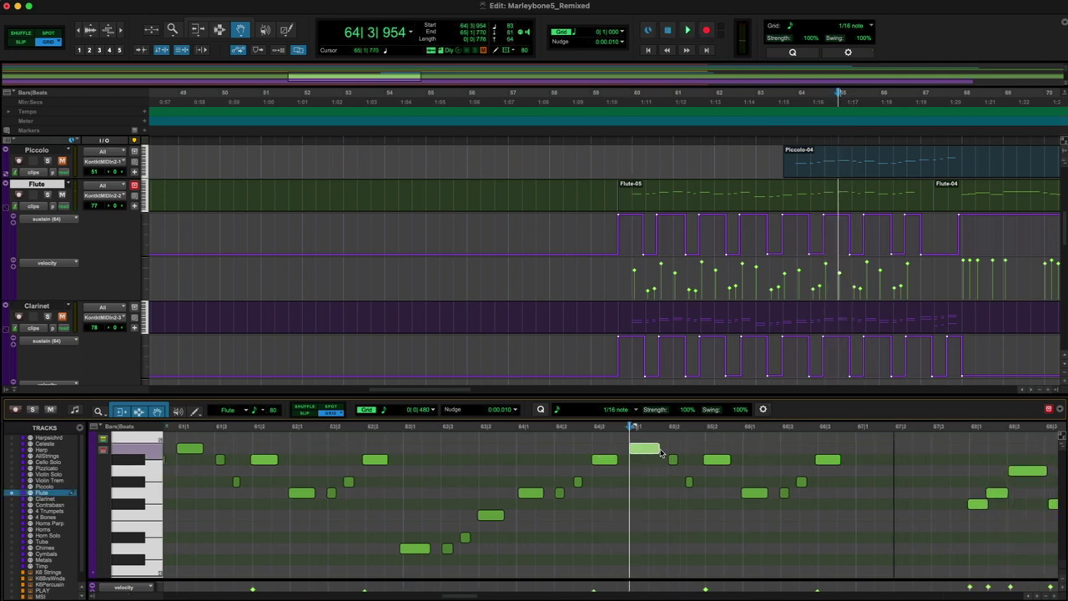
Step: Audition the Flute passage from bar 64, beat 2, through the notes around bar 75
{"action": "left_click", "coordinate": [573, 452]}
{"action": "key", "text": "space"}
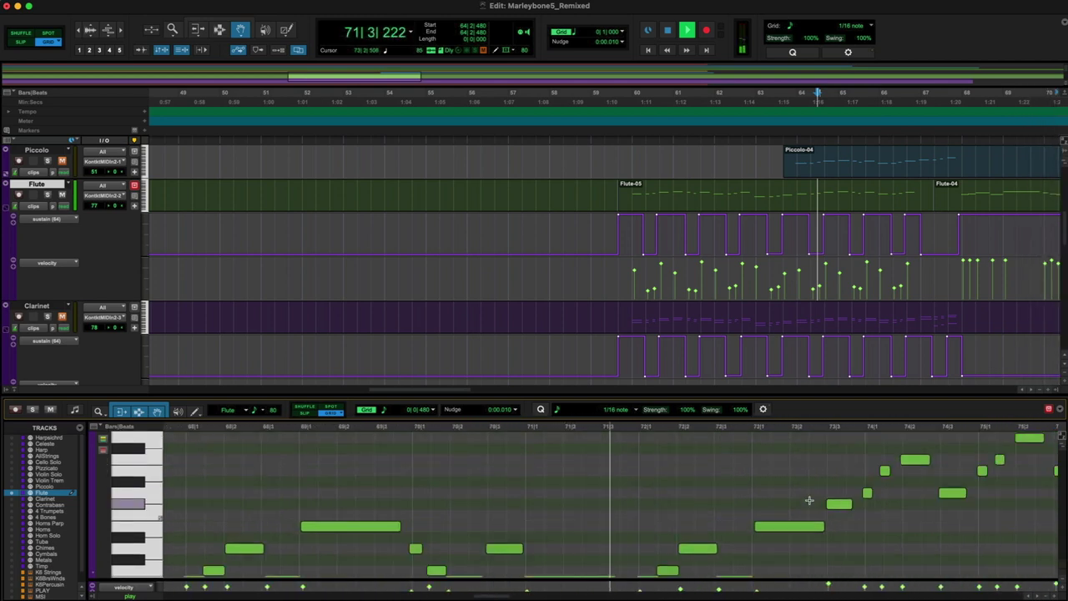
{"action": "scroll", "coordinate": [809, 500], "scroll_direction": "up", "scroll_amount": 5}
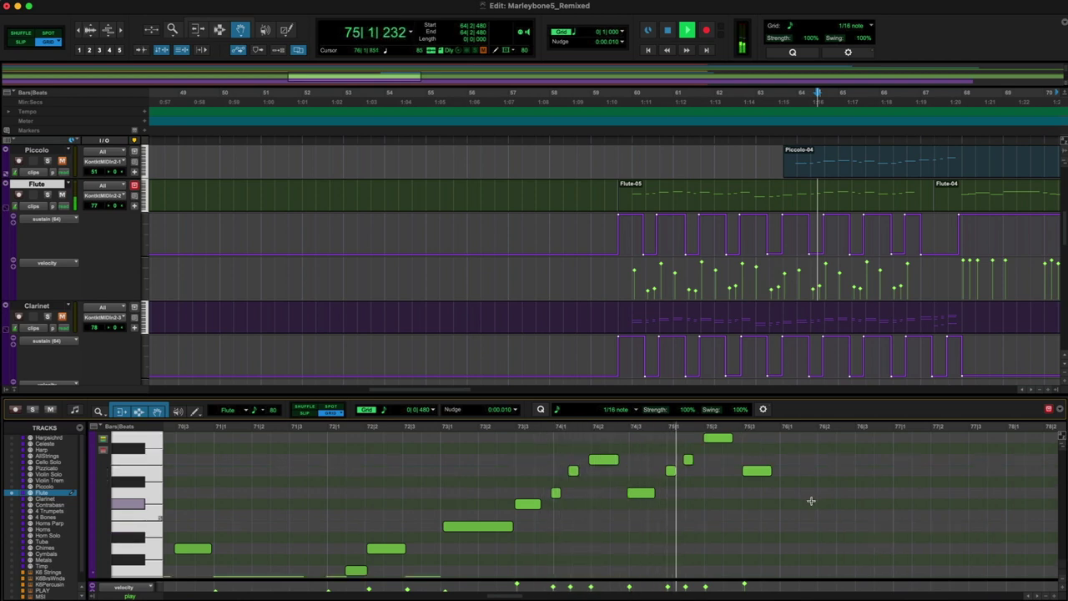
{"action": "key", "text": "space"}
Step: Select the two short Flute notes around bar 74, beat 1, and enlarge the MIDI editor and its velocity lane
{"action": "left_click", "coordinate": [554, 507]}
{"action": "left_click_drag", "start_coordinate": [554, 507], "coordinate": [575, 521]}
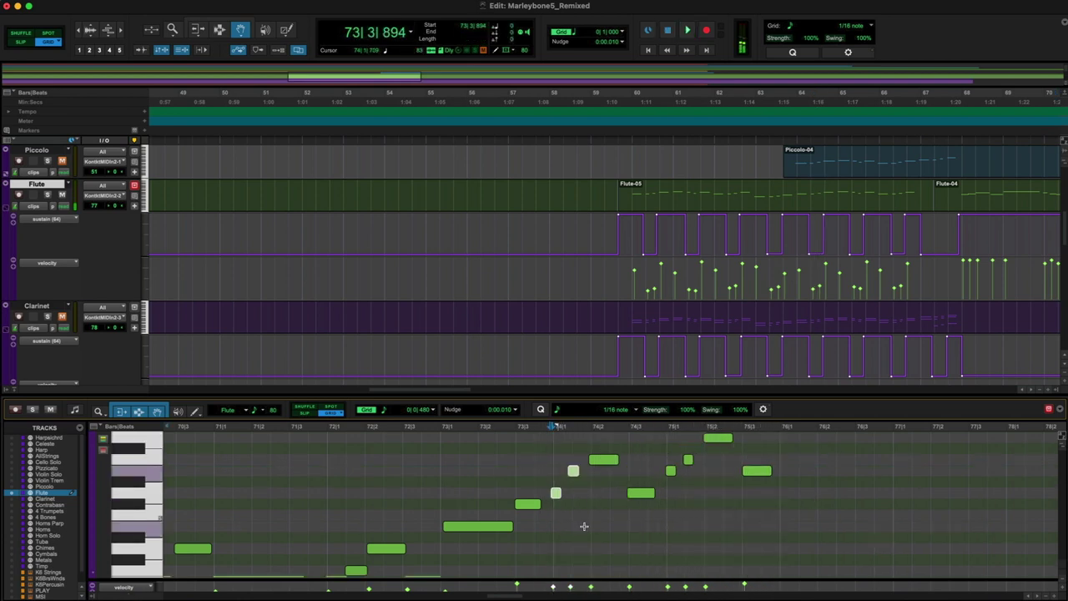
{"action": "scroll", "coordinate": [694, 504], "scroll_direction": "down", "scroll_amount": 8}
{"action": "scroll", "coordinate": [694, 504], "scroll_direction": "up", "scroll_amount": 8}
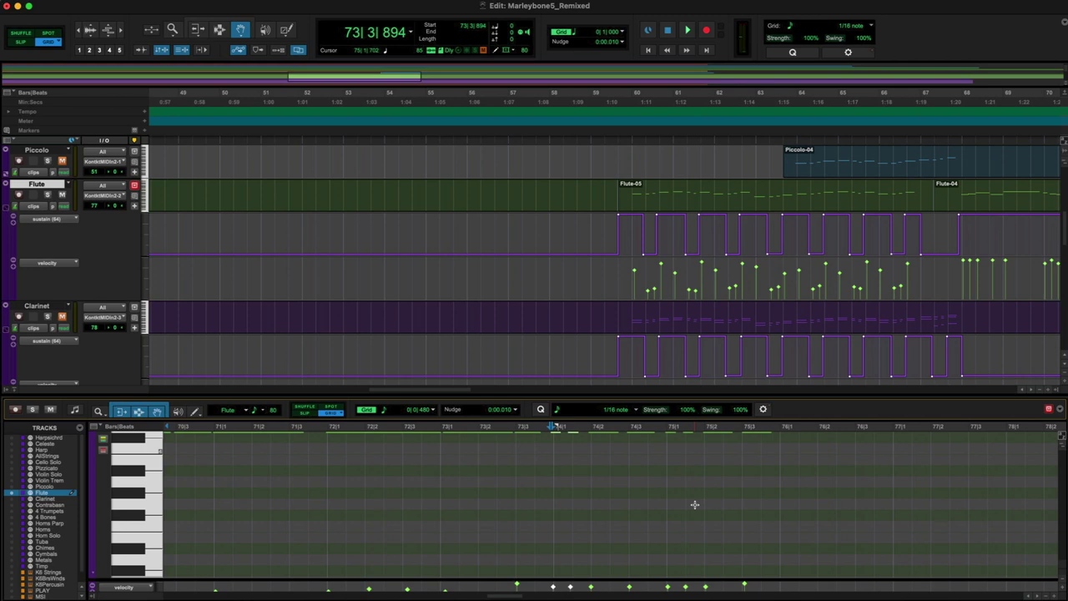
{"action": "left_click_drag", "start_coordinate": [155, 580], "coordinate": [168, 513]}
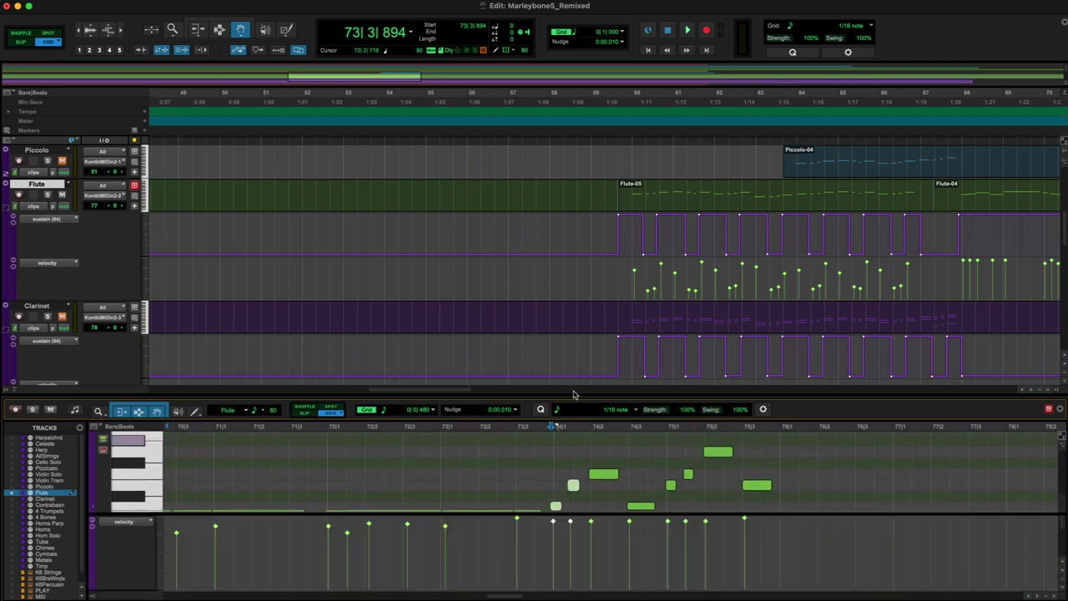
{"action": "left_click_drag", "start_coordinate": [575, 395], "coordinate": [575, 319]}
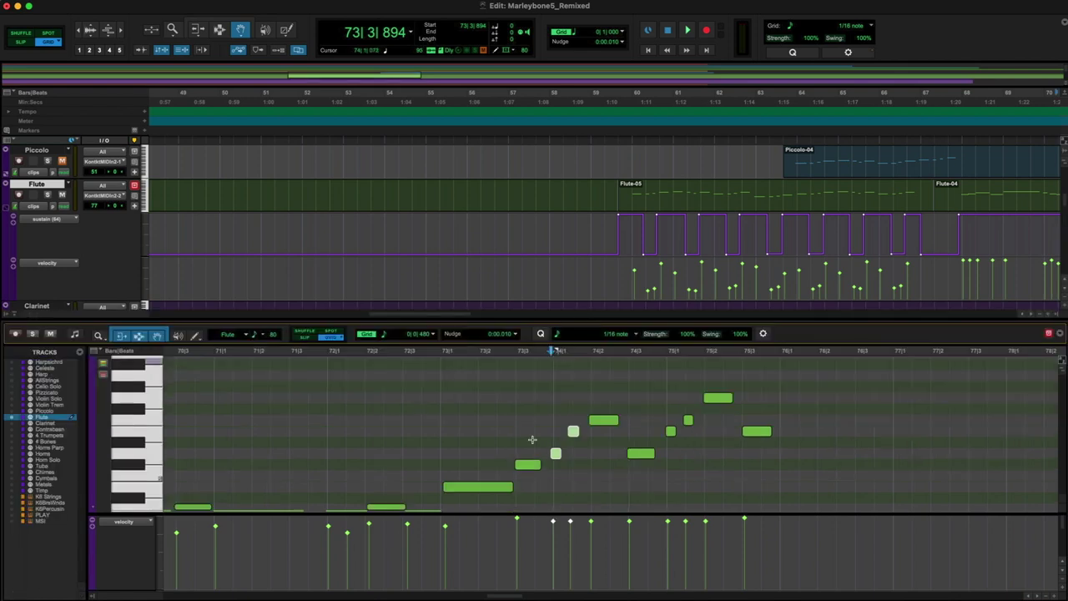
{"action": "scroll", "coordinate": [708, 464], "scroll_direction": "down", "scroll_amount": 3}
{"action": "left_click_drag", "start_coordinate": [539, 546], "coordinate": [577, 506]}
Step: Add a second controller lane beneath the velocity lane in the MIDI editor and set it to sustain (64)
{"action": "left_click", "coordinate": [92, 528]}
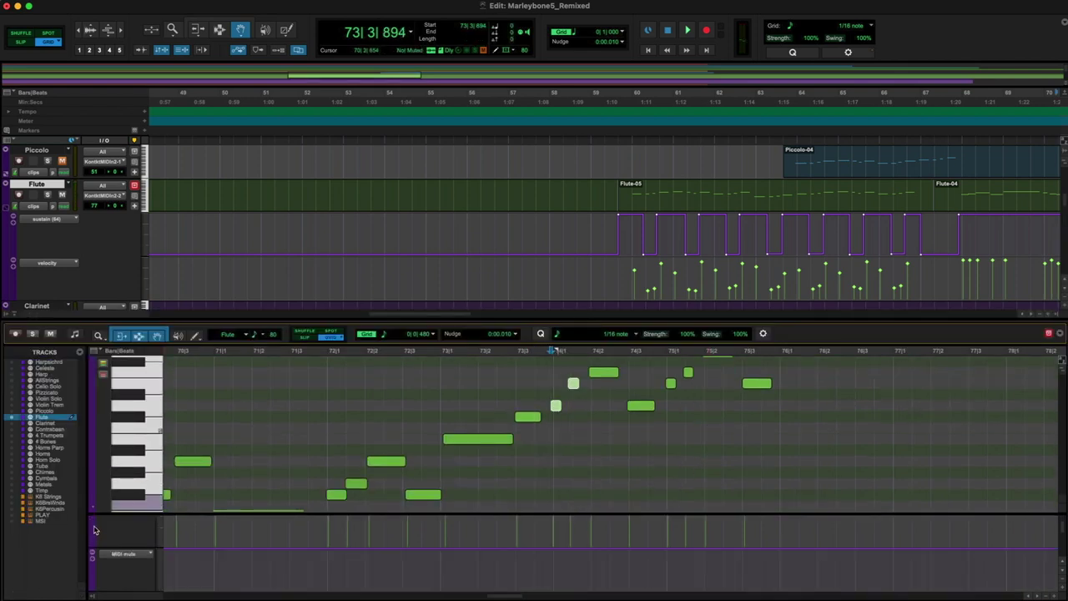
{"action": "left_click", "coordinate": [136, 556]}
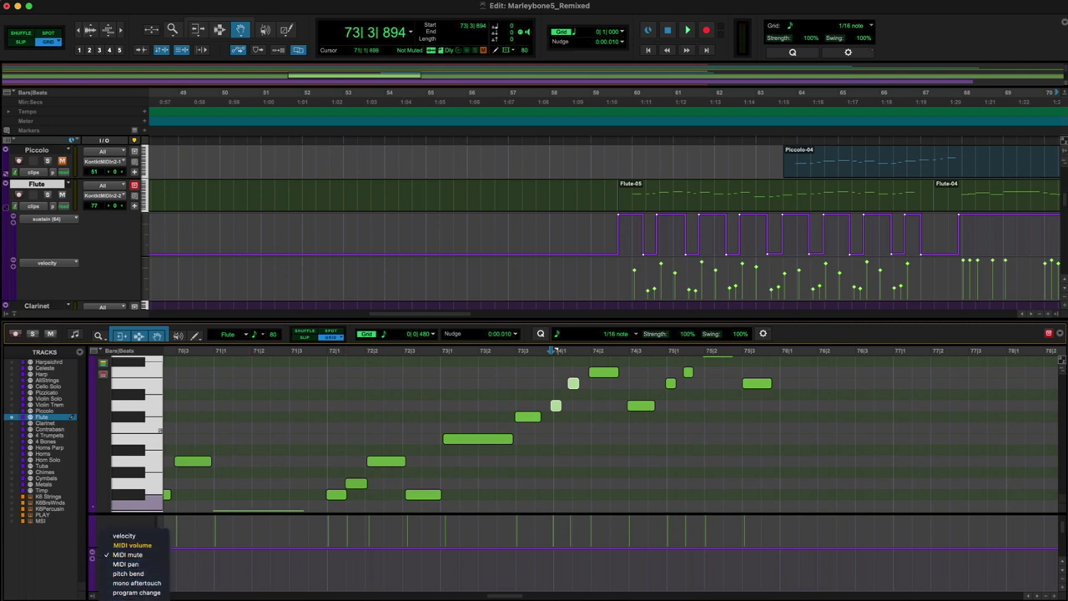
{"action": "left_click", "coordinate": [136, 598]}
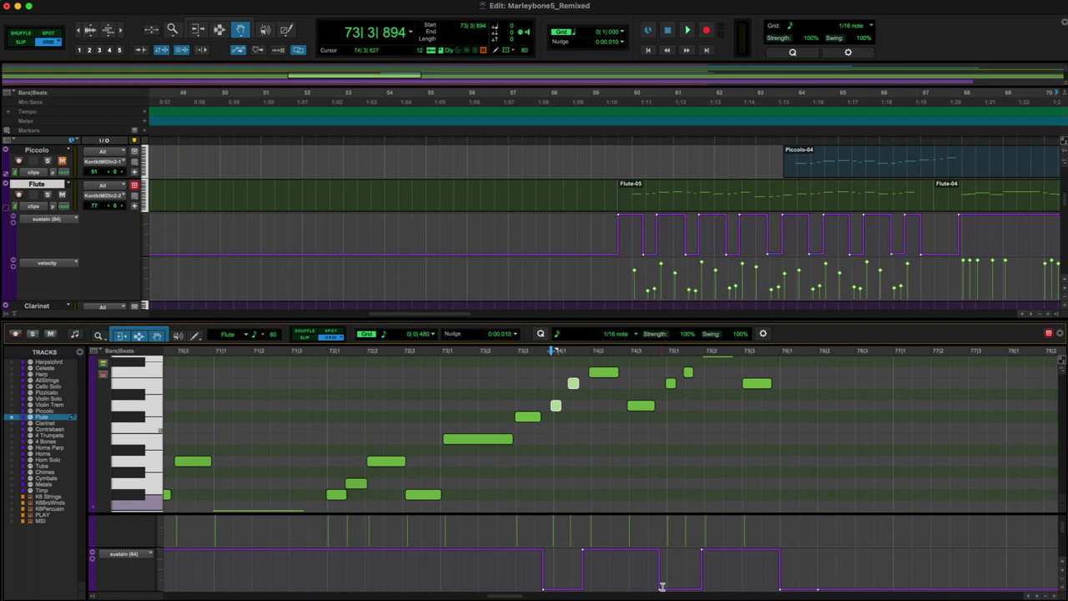
{"action": "scroll", "coordinate": [563, 549], "scroll_direction": "up", "scroll_amount": 3}
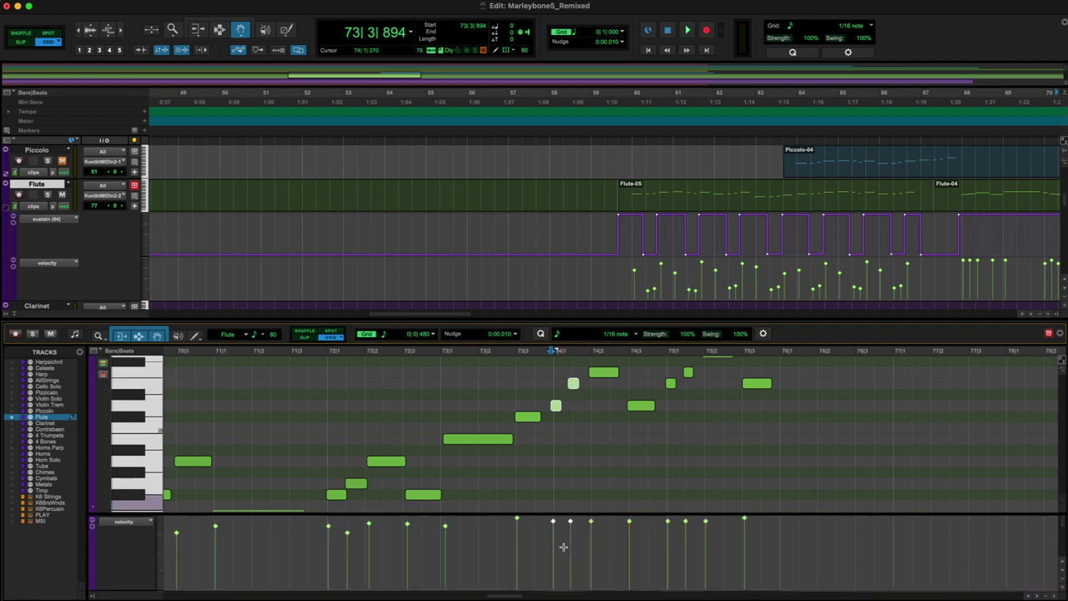
Step: Lower the velocities of the short Flute note pairs around bars 74 and 75, beat 1, auditioning from bar 73, beat 2
{"action": "left_click_drag", "start_coordinate": [555, 523], "coordinate": [552, 572]}
{"action": "left_click_drag", "start_coordinate": [653, 536], "coordinate": [686, 568]}
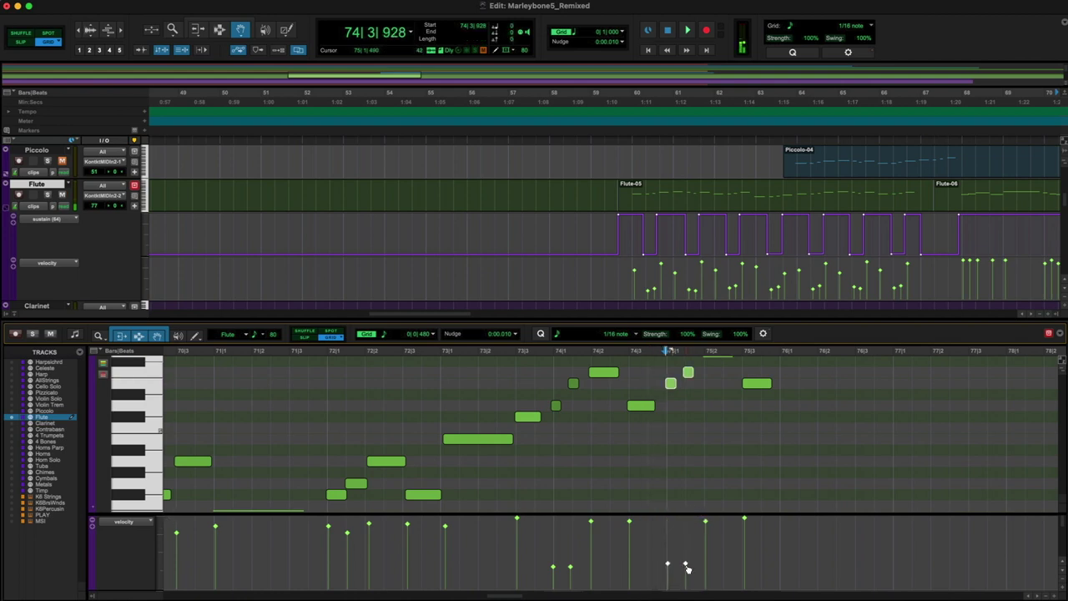
{"action": "left_click", "coordinate": [499, 351]}
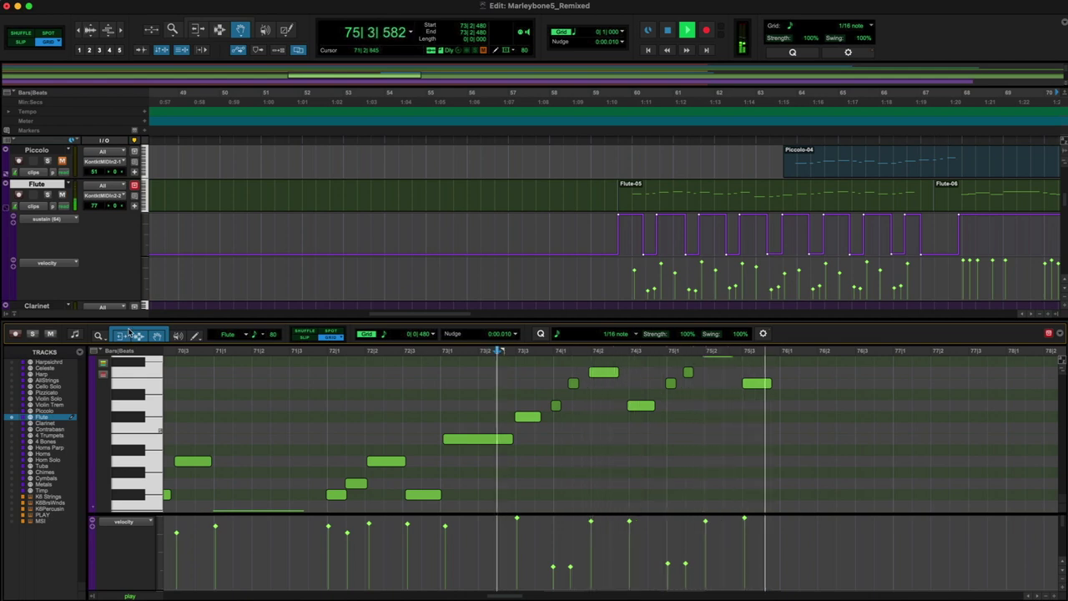
{"action": "scroll", "coordinate": [749, 403], "scroll_direction": "up", "scroll_amount": 1}
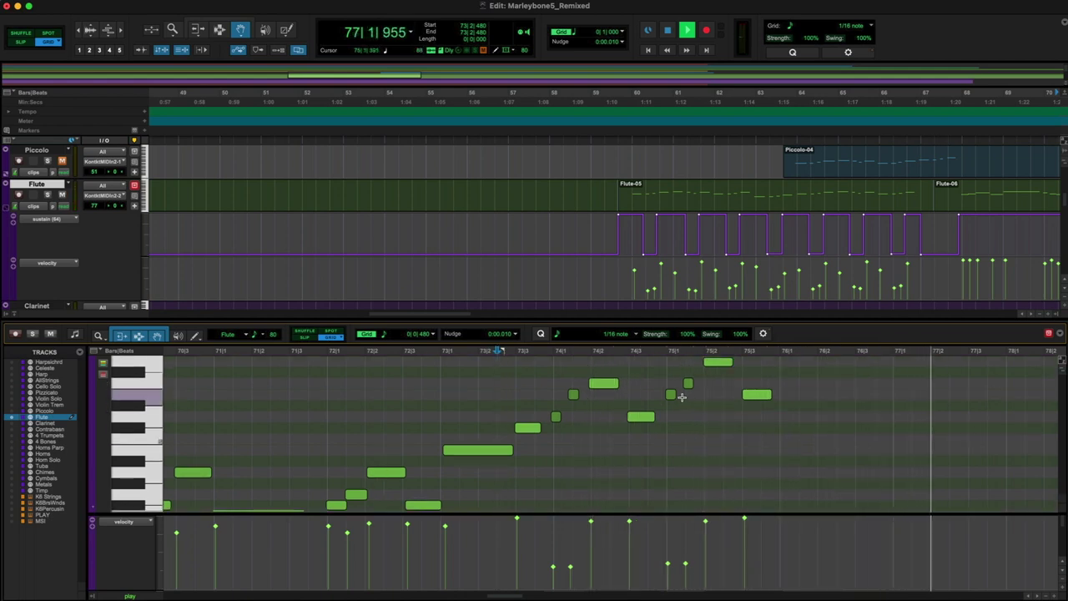
Step: Slightly lower the velocity of the high Flute note at bar 75, beat 2, and audition it from bar 74
{"action": "left_click", "coordinate": [694, 558]}
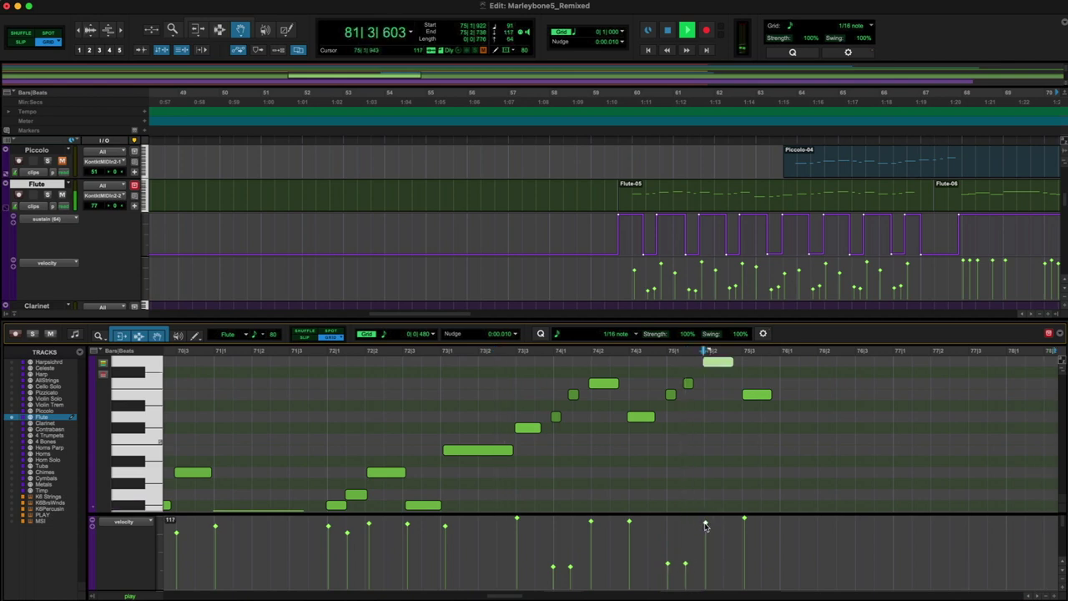
{"action": "left_click", "coordinate": [602, 355]}
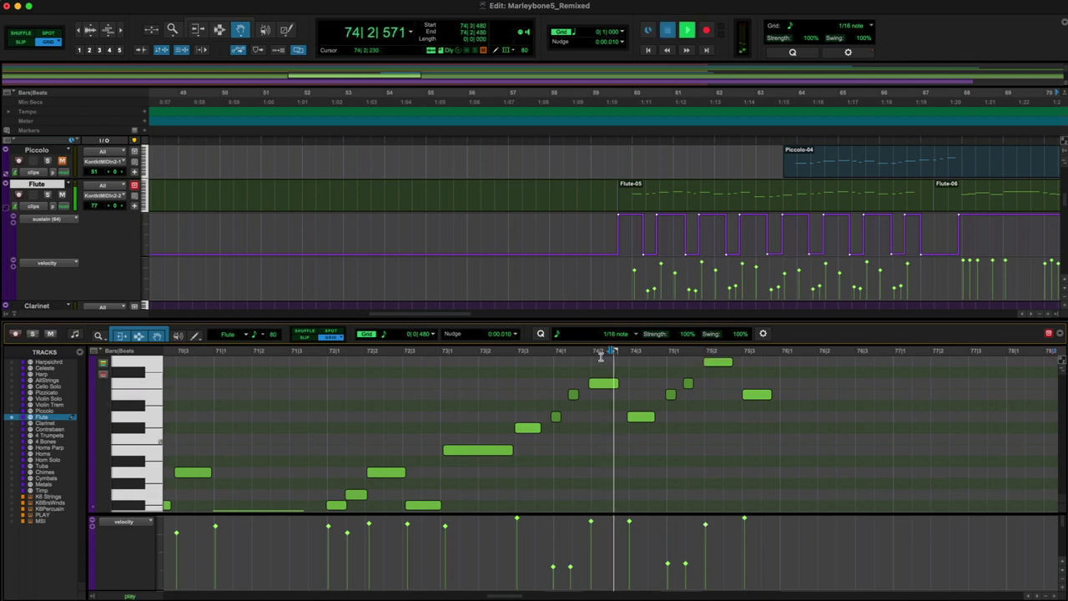
{"action": "key", "text": "space"}
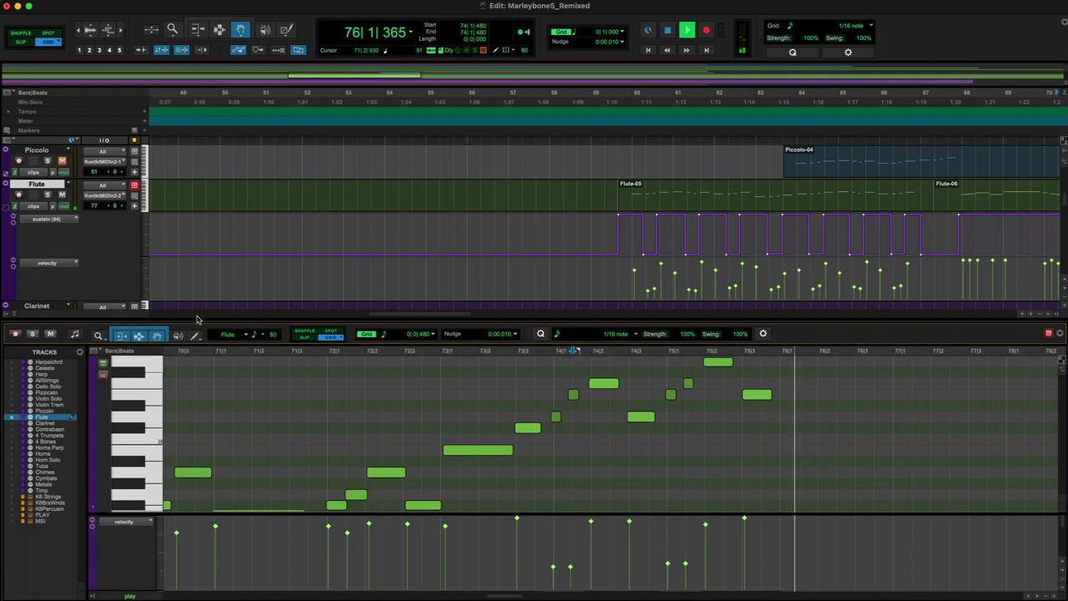
{"action": "key", "text": "space"}
Step: Unmute the Piccolo and Clarinet tracks, and make room for more tracks by shrinking the MIDI editor and collapsing all controller lanes
{"action": "left_click_drag", "start_coordinate": [215, 320], "coordinate": [215, 495]}
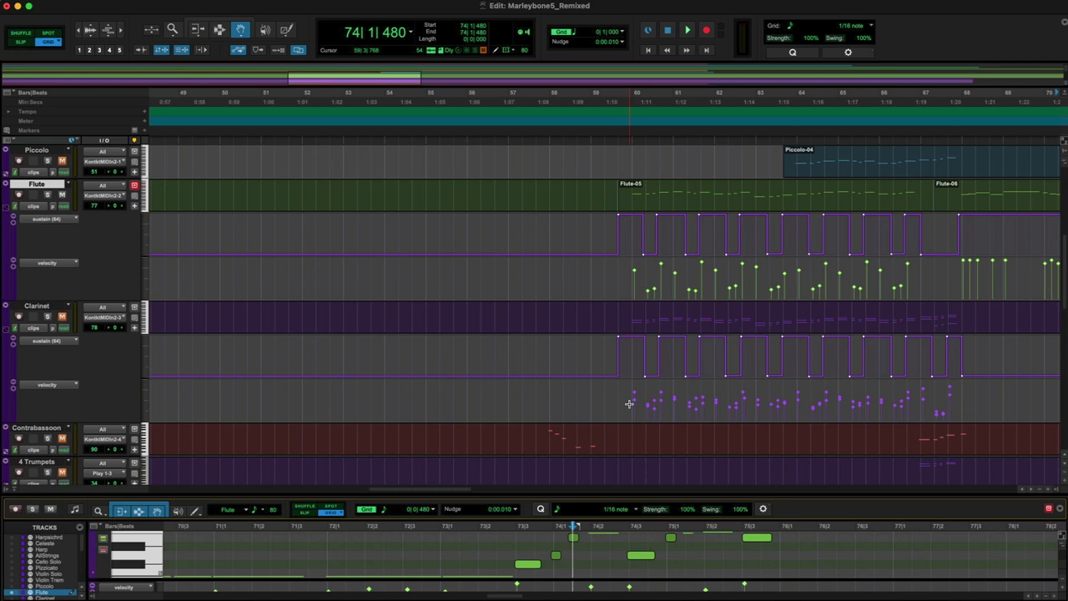
{"action": "left_click", "coordinate": [62, 161]}
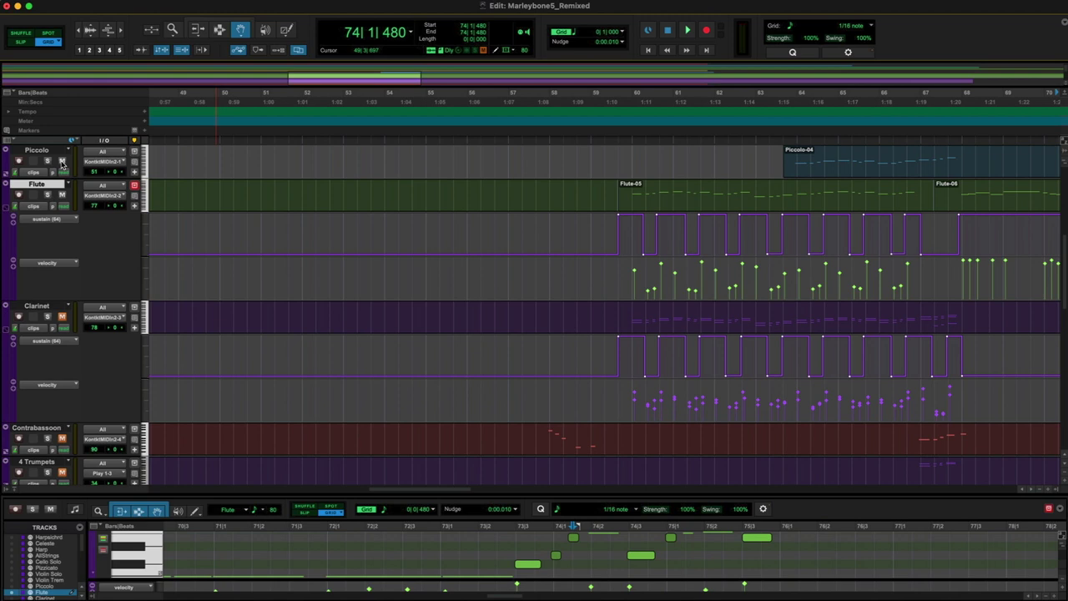
{"action": "left_click", "coordinate": [613, 147]}
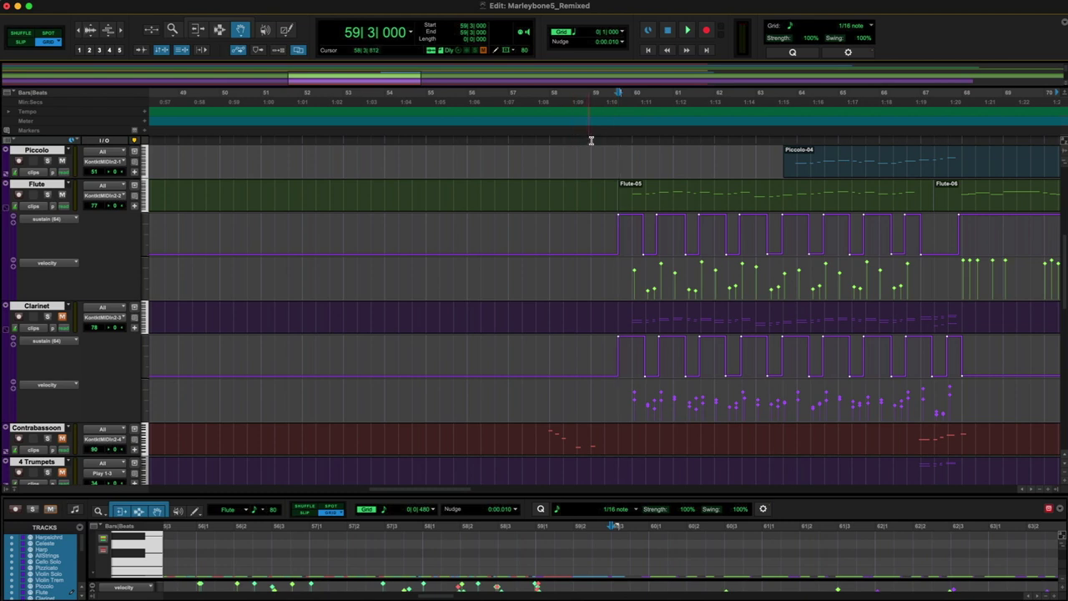
{"action": "left_click", "coordinate": [9, 211], "text": "alt"}
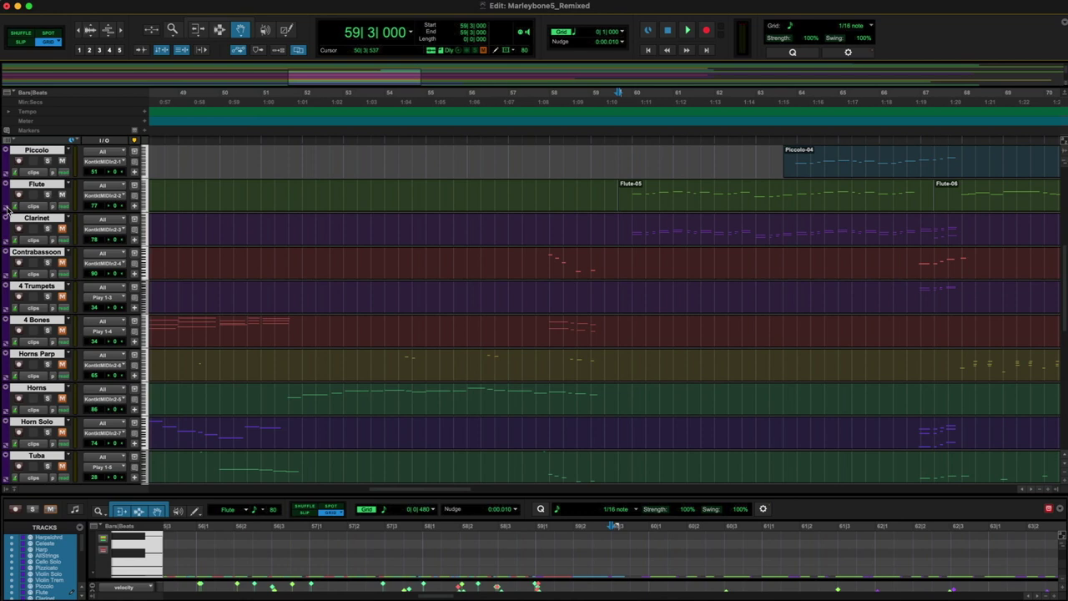
Step: Audition the Piccolo, Flute and Clarinet together from bar 59, beat 3
{"action": "key", "text": "space"}
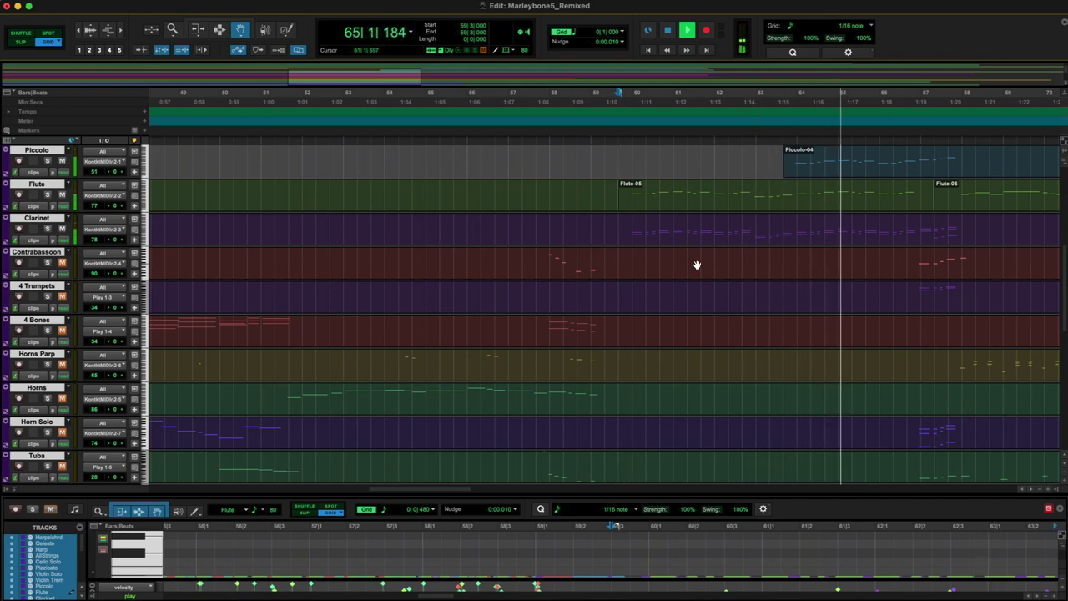
{"action": "scroll", "coordinate": [695, 261], "scroll_direction": "up", "scroll_amount": 6}
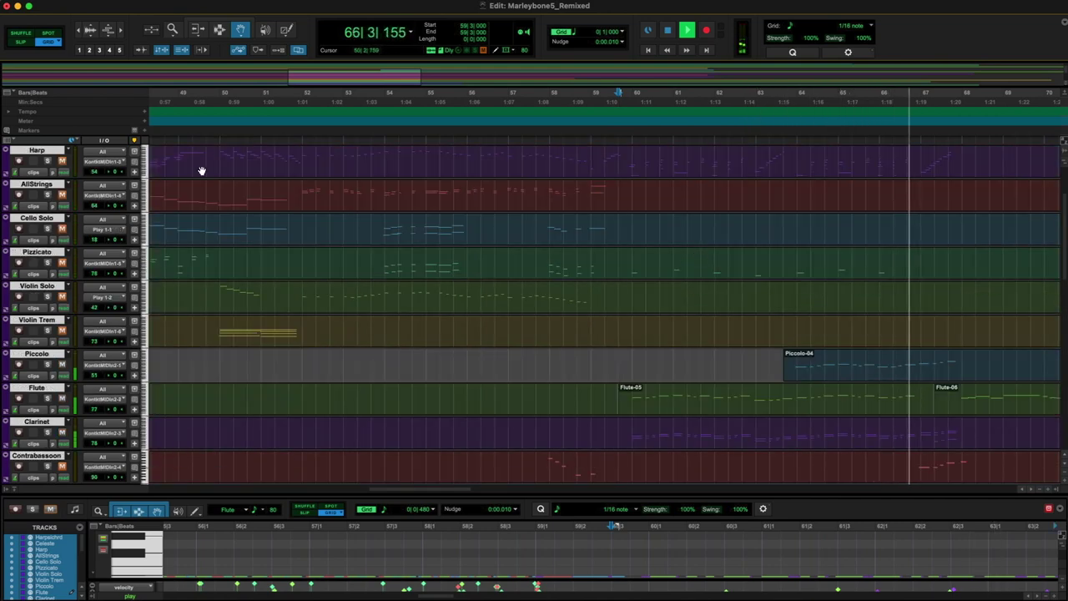
{"action": "key", "text": "space"}
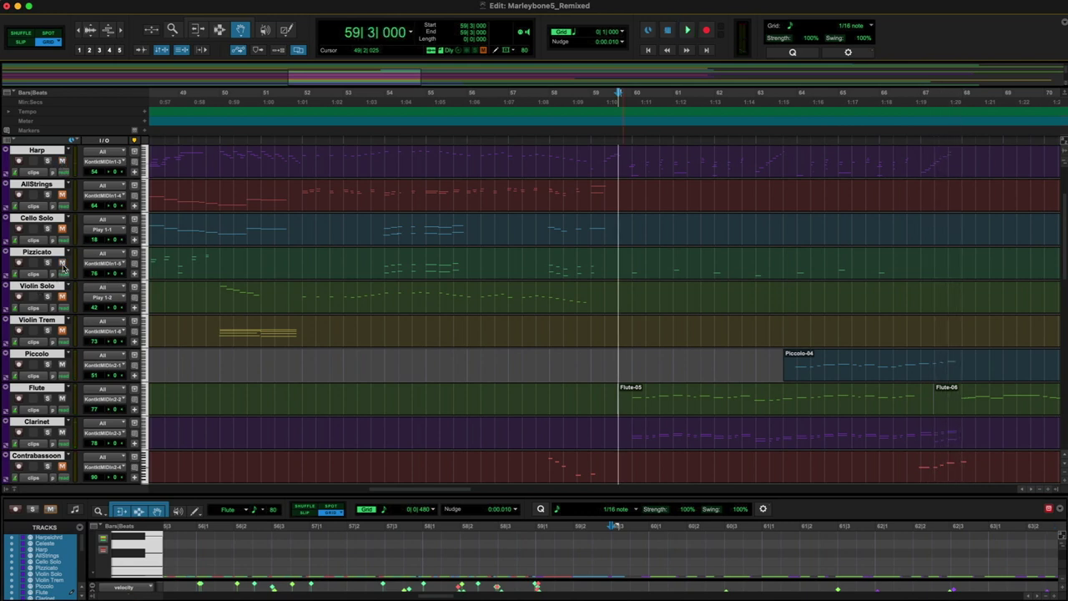
Step: Audition from bar 58, beat 3, with the Harp and Pizzicato unmuted, and set the Harp track's volume to 62
{"action": "left_click", "coordinate": [575, 141]}
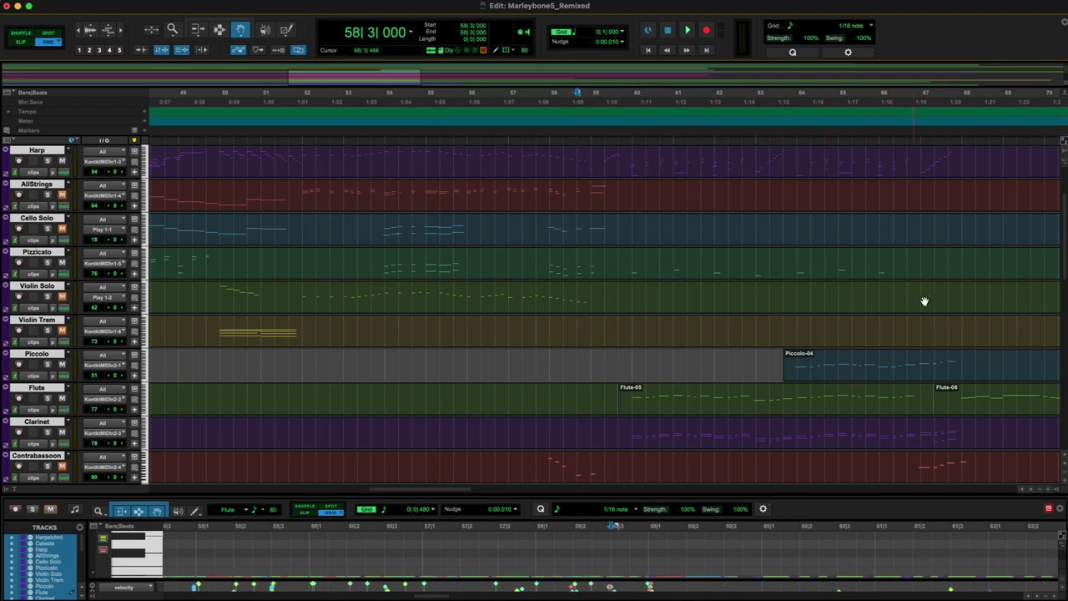
{"action": "key", "text": "space"}
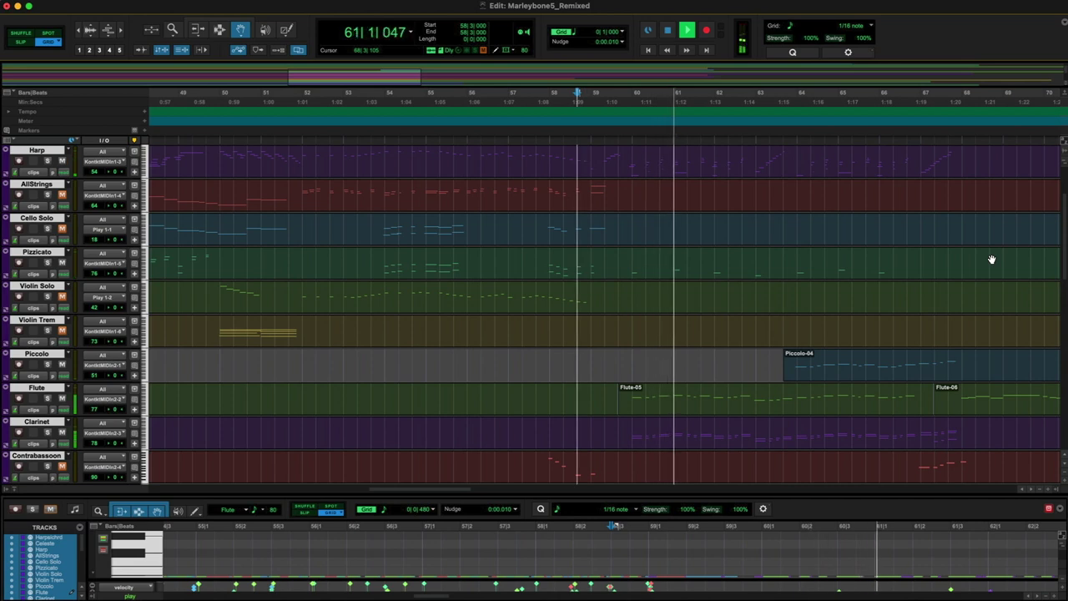
{"action": "scroll", "coordinate": [991, 259], "scroll_direction": "up", "scroll_amount": 3}
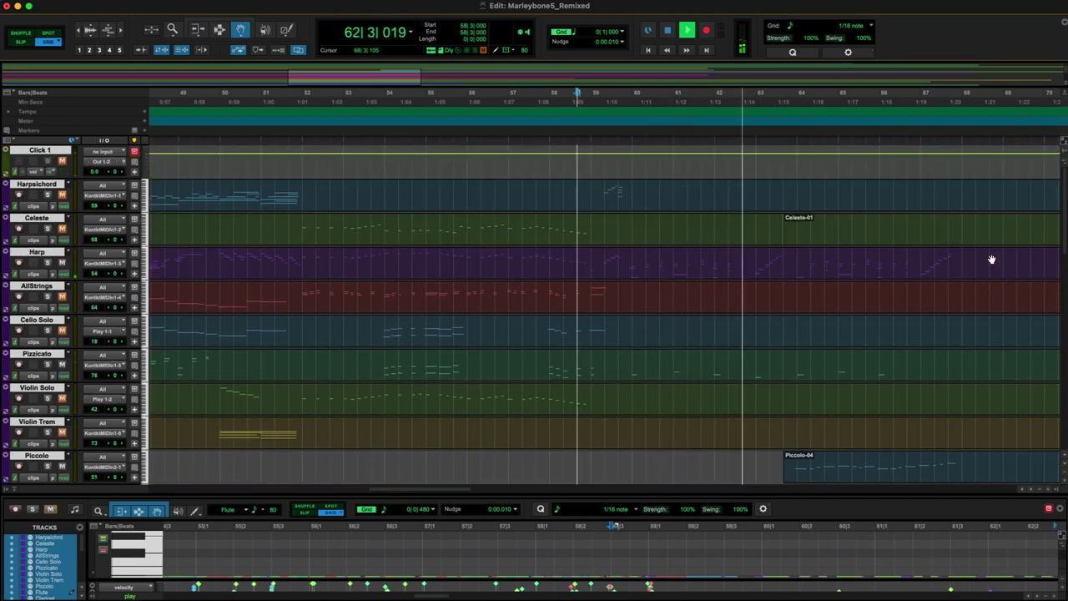
{"action": "scroll", "coordinate": [991, 260], "scroll_direction": "down", "scroll_amount": 1}
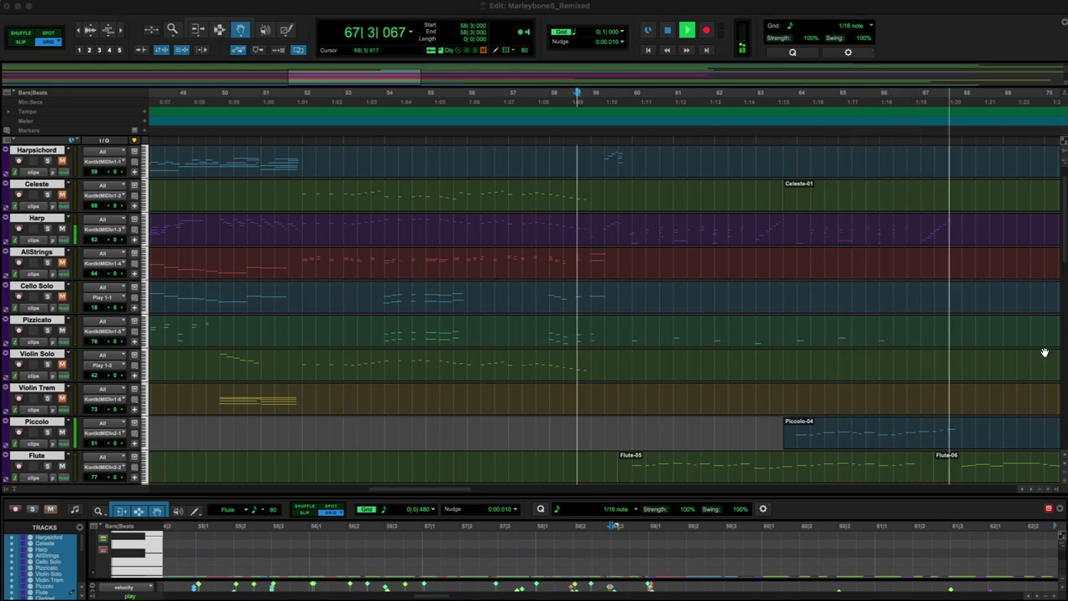
{"action": "scroll", "coordinate": [1043, 352], "scroll_direction": "down", "scroll_amount": 5}
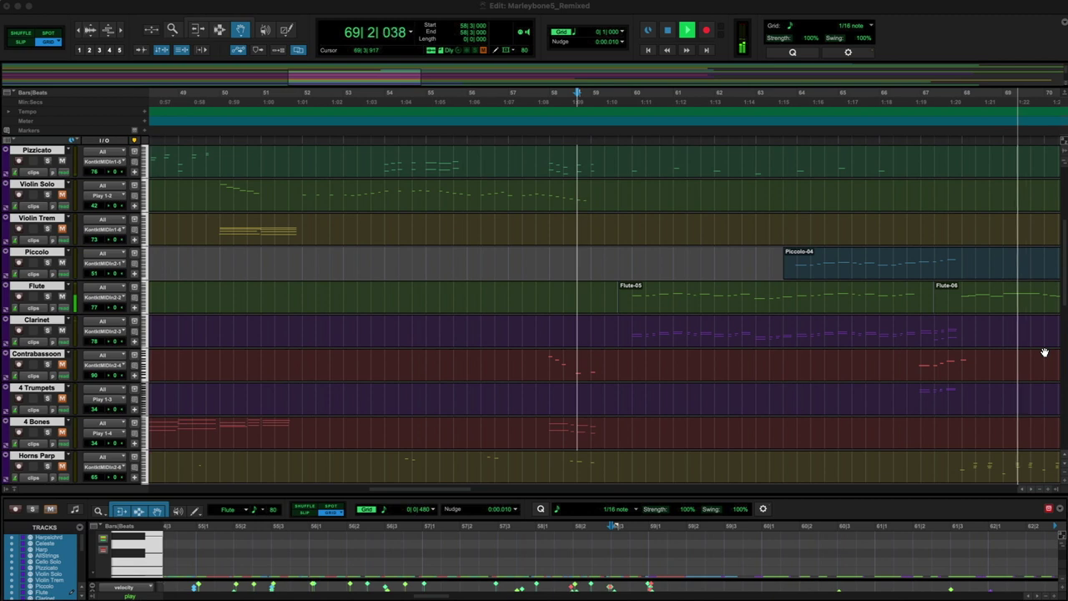
{"action": "key", "text": "space"}
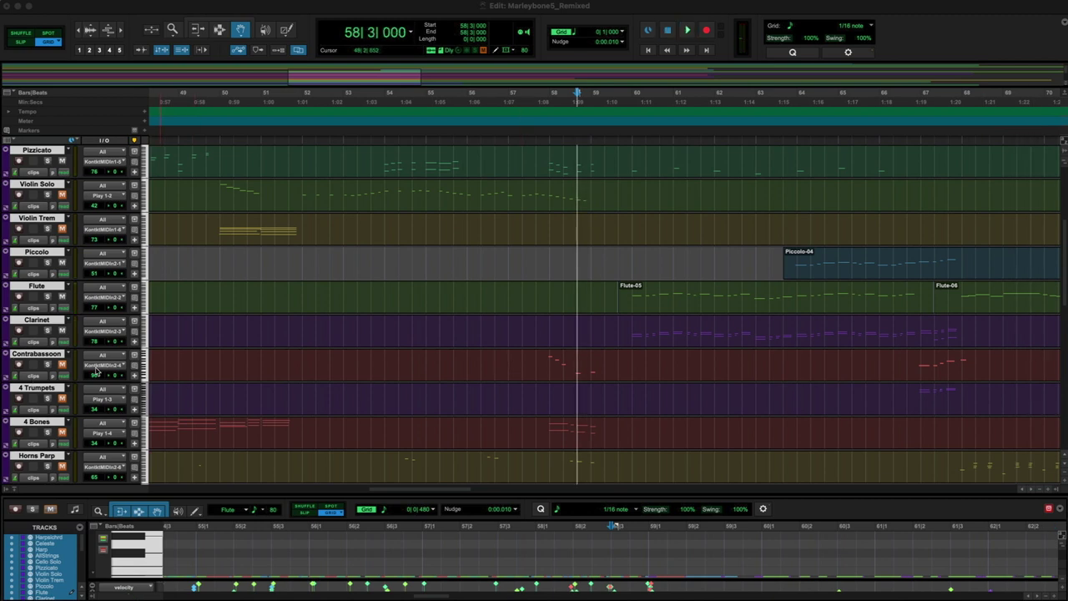
Step: Unmute the Contrabassoon and set its track volume to 102 while auditioning from bar 57, beat 2
{"action": "left_click", "coordinate": [61, 366]}
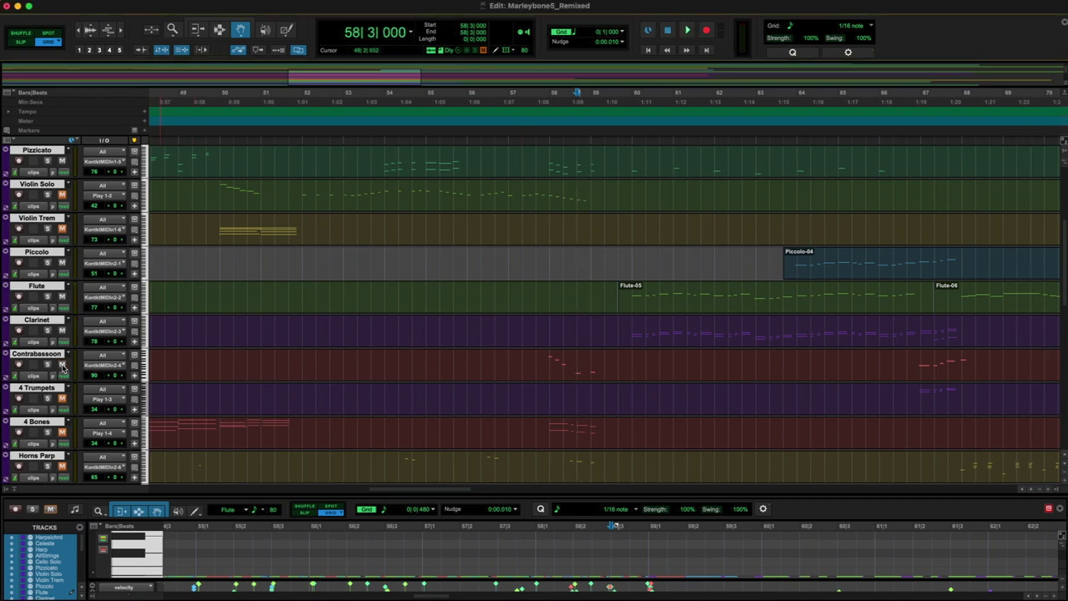
{"action": "left_click", "coordinate": [525, 135]}
{"action": "key", "text": "space"}
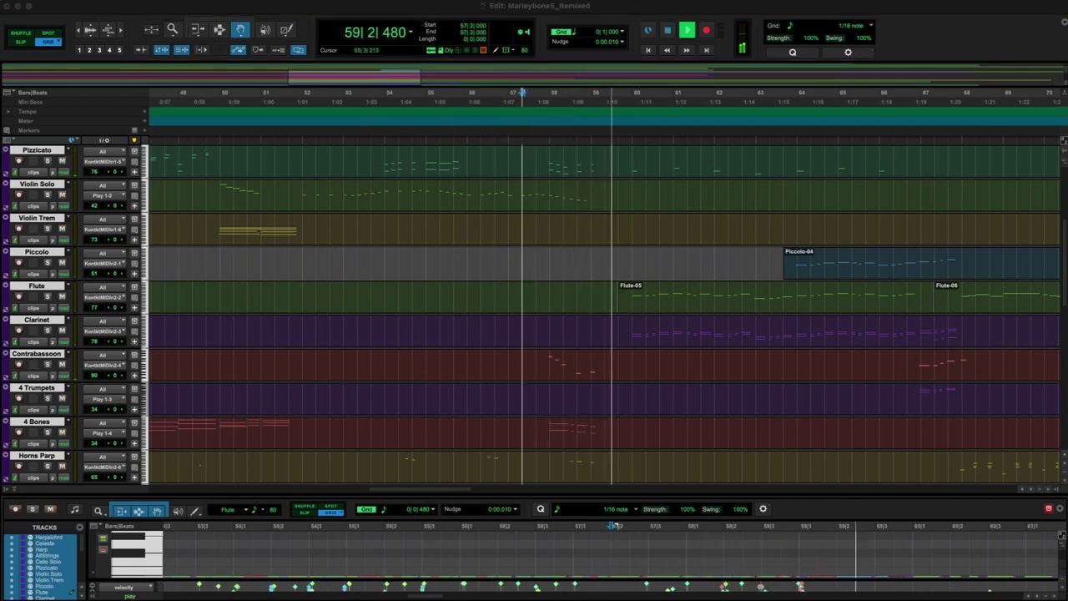
{"action": "key", "text": "space"}
{"action": "key", "text": "space"}
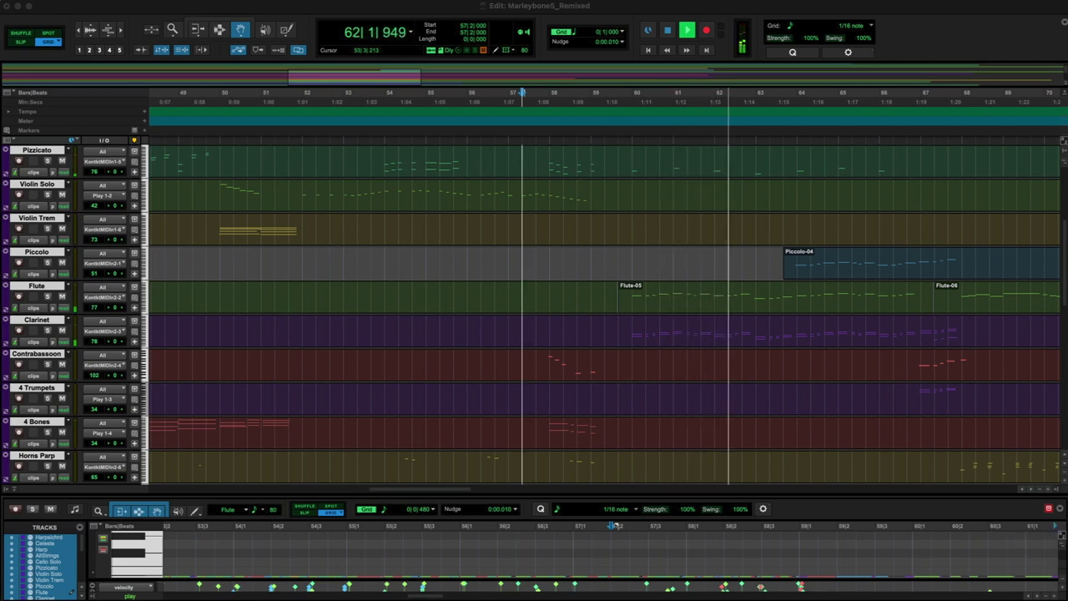
{"action": "key", "text": "space"}
Step: Mute the 4 Trumpets, 4 Bones and Horns Parp tracks, and select only the Metals track
{"action": "left_click", "coordinate": [62, 398]}
{"action": "left_click", "coordinate": [61, 432]}
{"action": "left_click", "coordinate": [62, 467]}
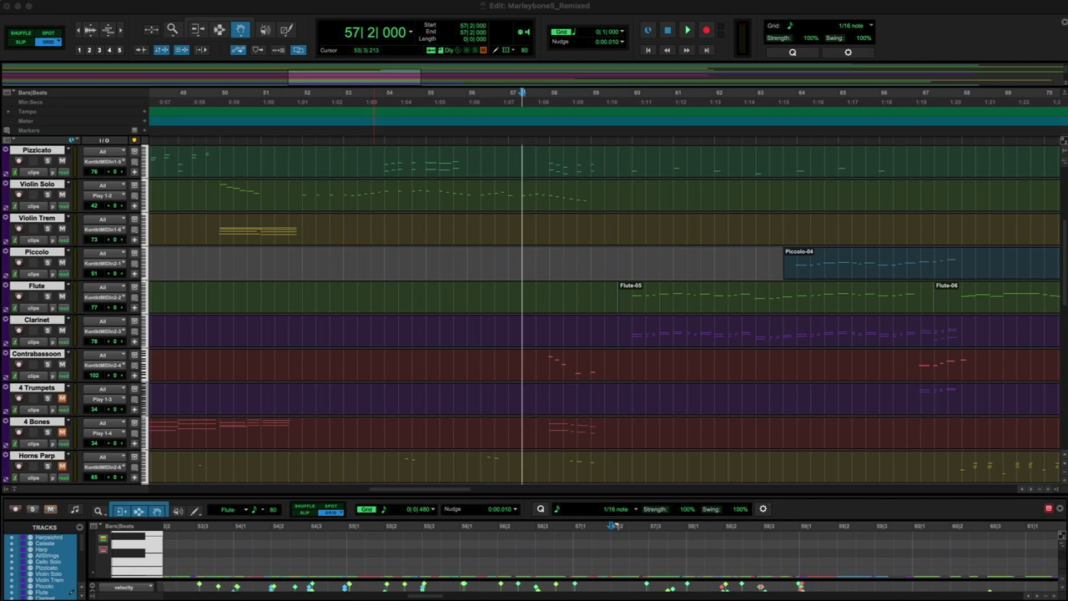
{"action": "scroll", "coordinate": [526, 317], "scroll_direction": "down", "scroll_amount": 10}
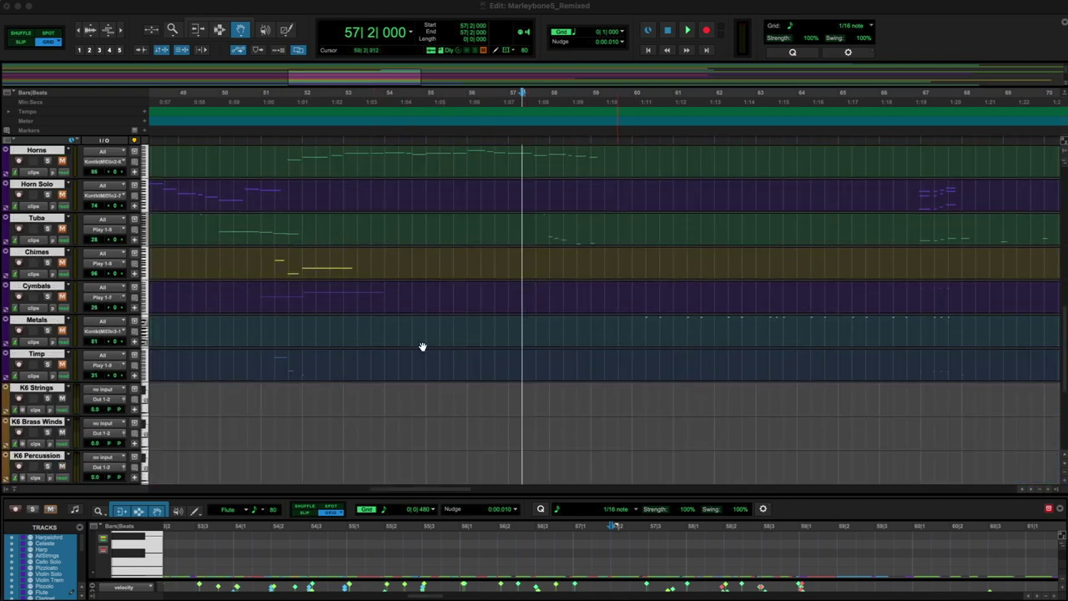
{"action": "left_click", "coordinate": [36, 322]}
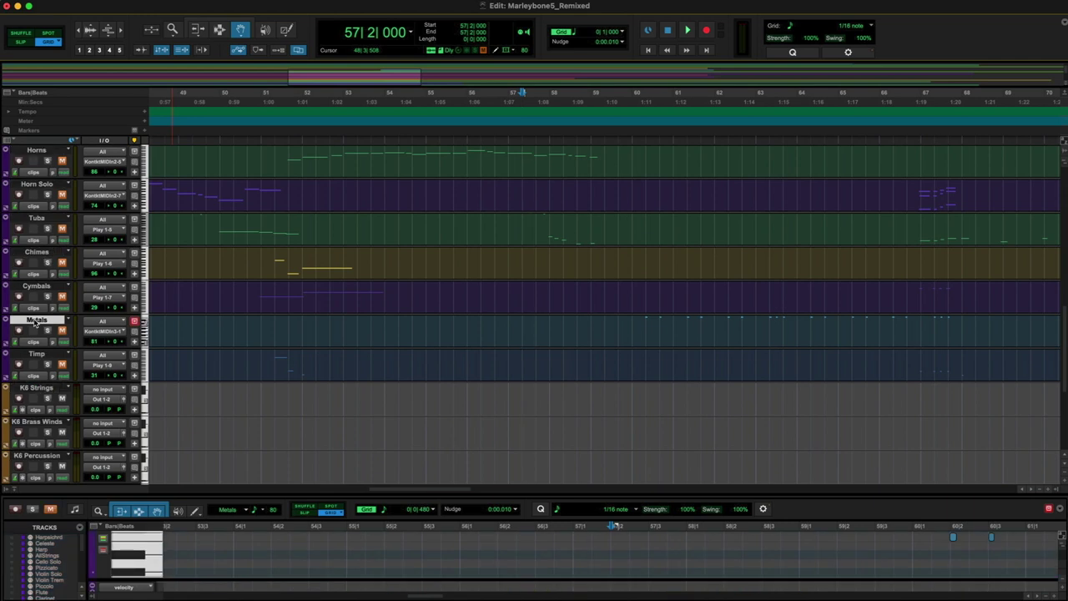
Step: Set the playback start to bar 50, beat 3, and look through the Metals percussion of Symphonic Orchestra Silver Complete in PLAY, checking Triangle 2 and Various Metals
{"action": "left_click", "coordinate": [246, 93]}
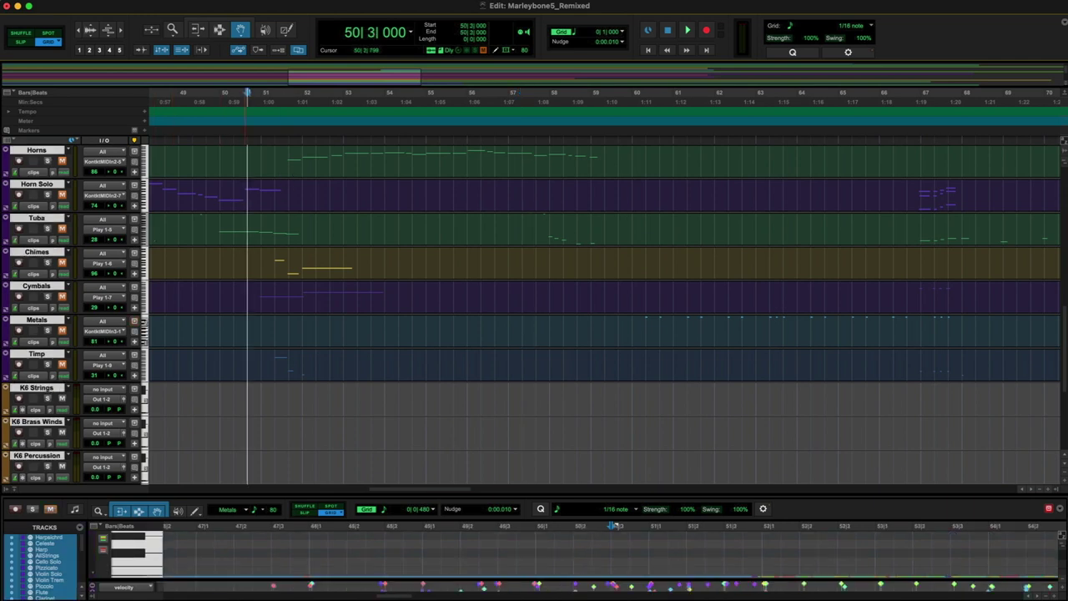
{"action": "key", "text": "ctrl+alt+super+w"}
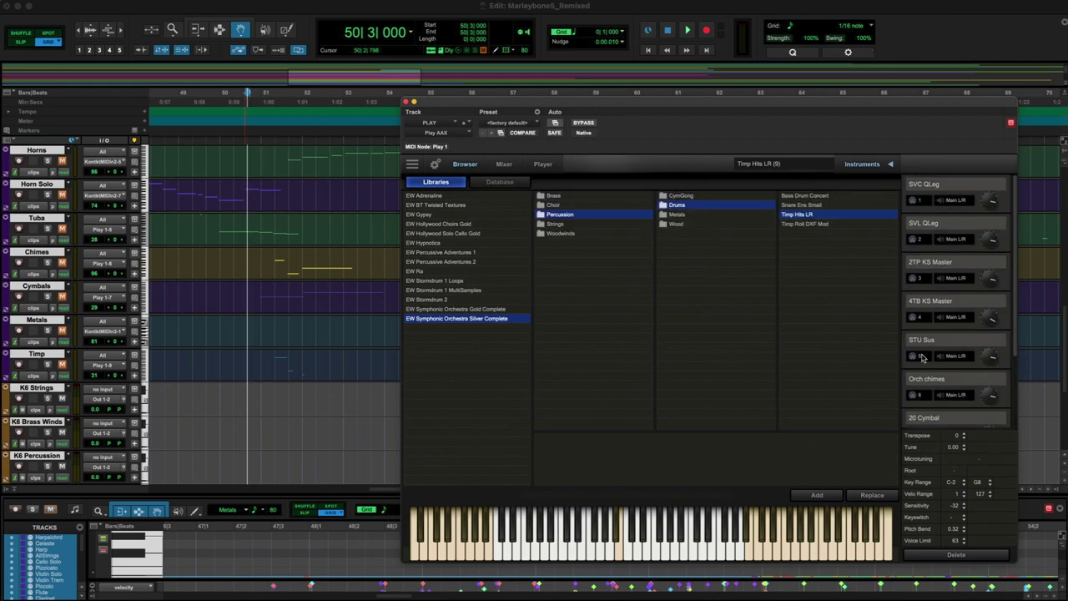
{"action": "scroll", "coordinate": [957, 311], "scroll_direction": "down", "scroll_amount": 4}
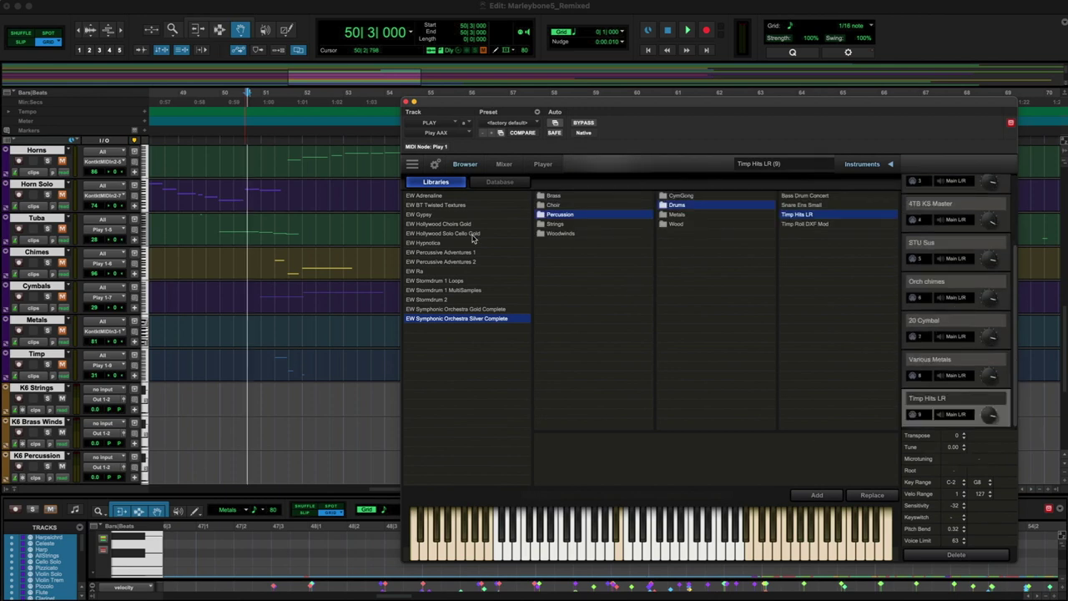
{"action": "left_click", "coordinate": [667, 214]}
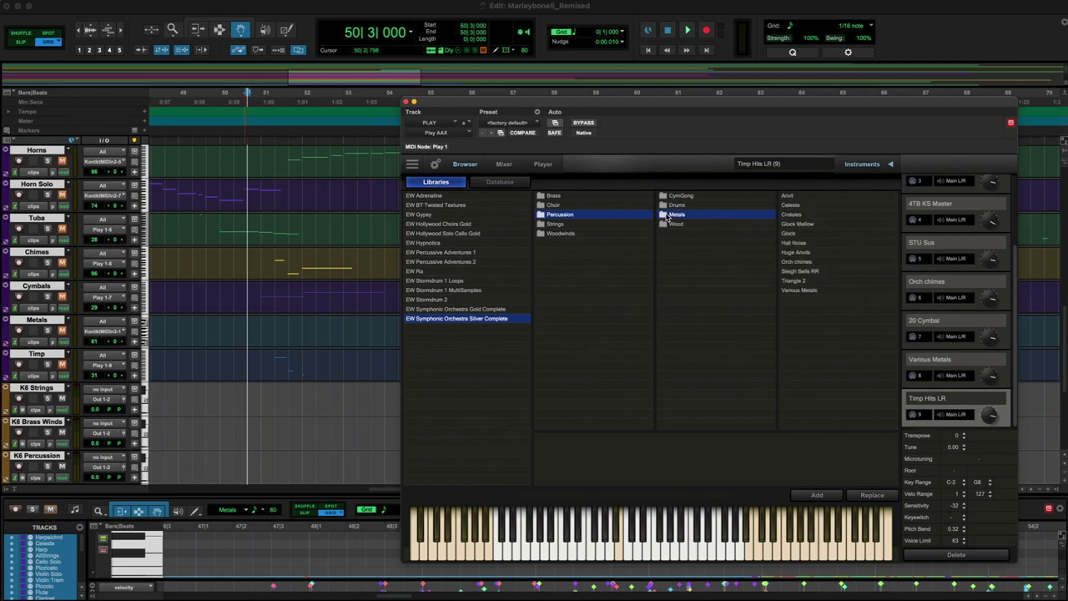
{"action": "left_click", "coordinate": [794, 282]}
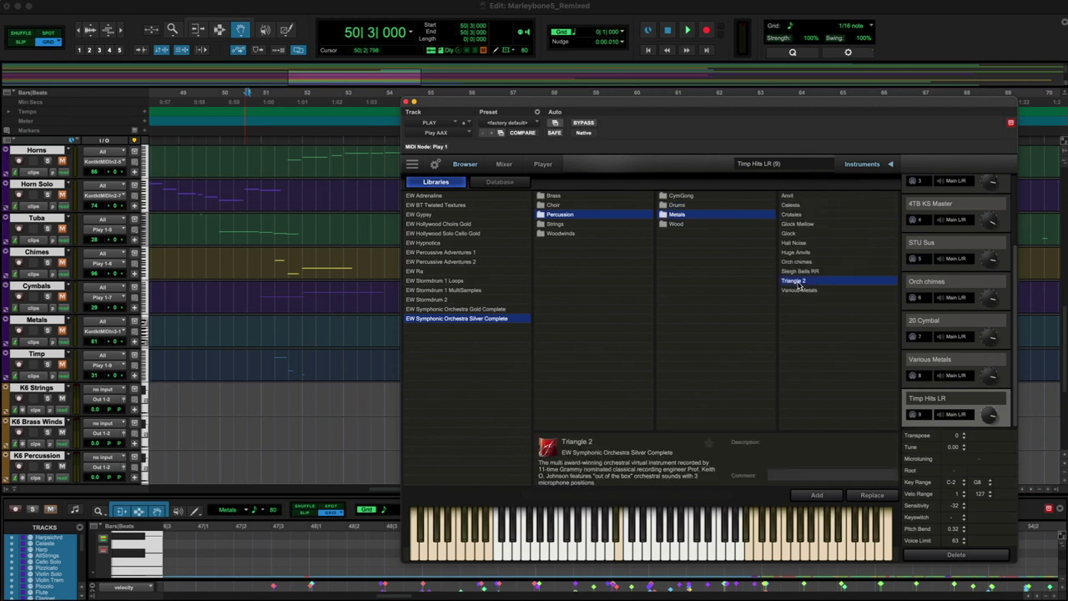
{"action": "left_click", "coordinate": [785, 289]}
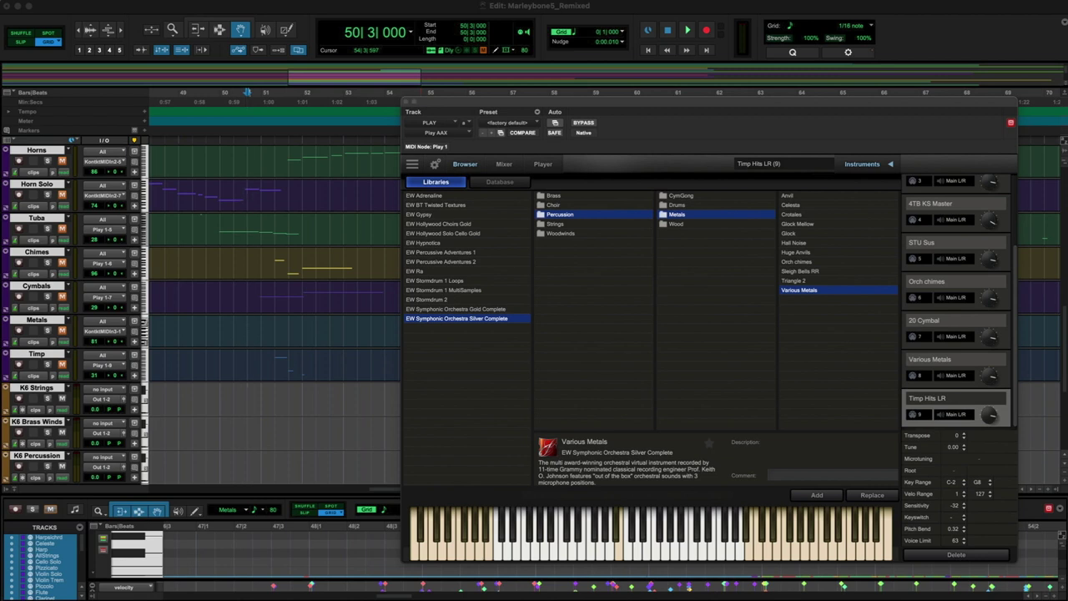
Step: Route the Metals track to Play 1-8 and adjust the STU Sus instrument's knob while auditioning from bar 50, beat 3
{"action": "key", "text": "space"}
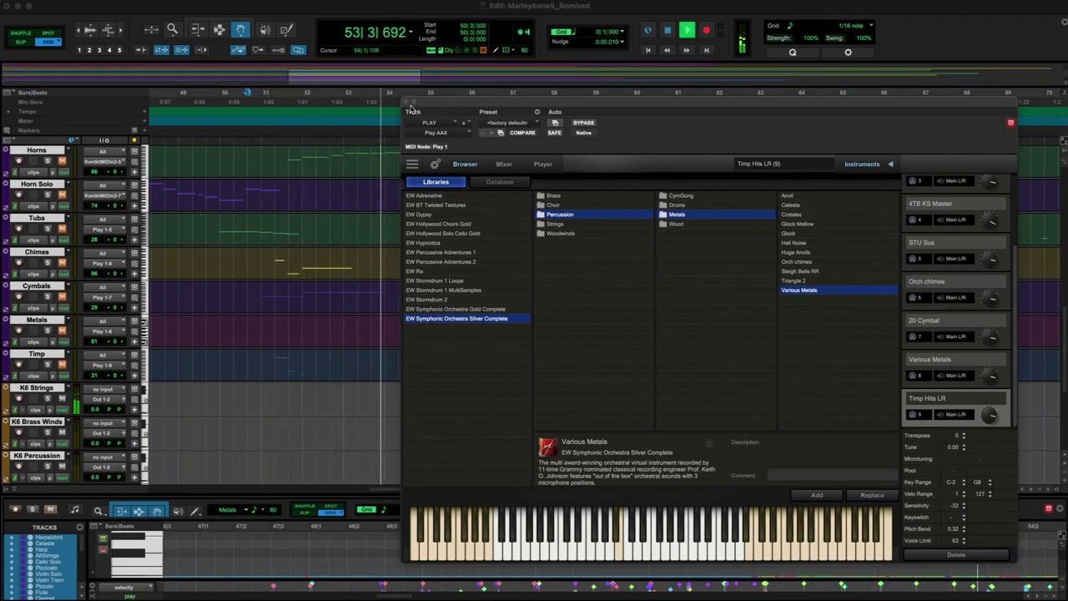
{"action": "left_click_drag", "start_coordinate": [984, 261], "coordinate": [984, 261]}
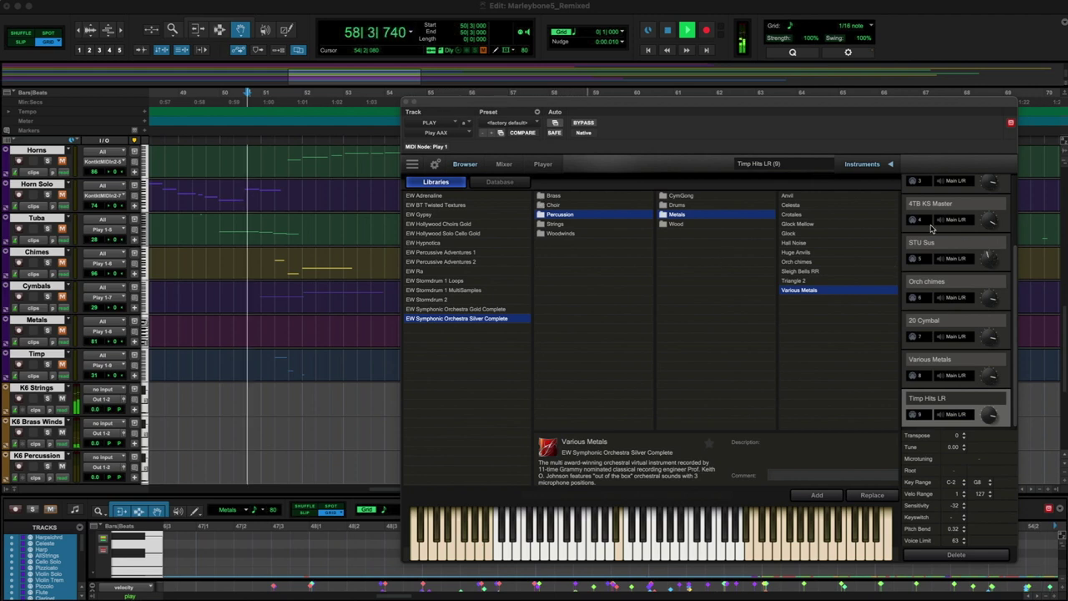
{"action": "scroll", "coordinate": [934, 231], "scroll_direction": "up", "scroll_amount": 3}
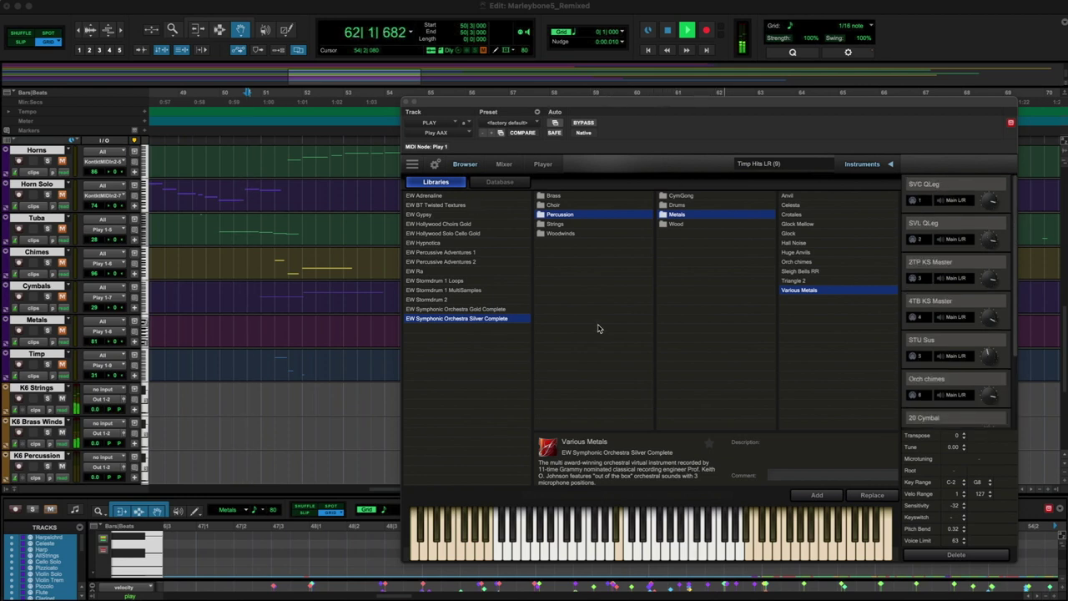
{"action": "key", "text": "space"}
Step: Add the Celesta instrument from the Metals percussion folder to PLAY and set its MIDI channel to 10
{"action": "left_click", "coordinate": [792, 205]}
{"action": "scroll", "coordinate": [915, 312], "scroll_direction": "down", "scroll_amount": 3}
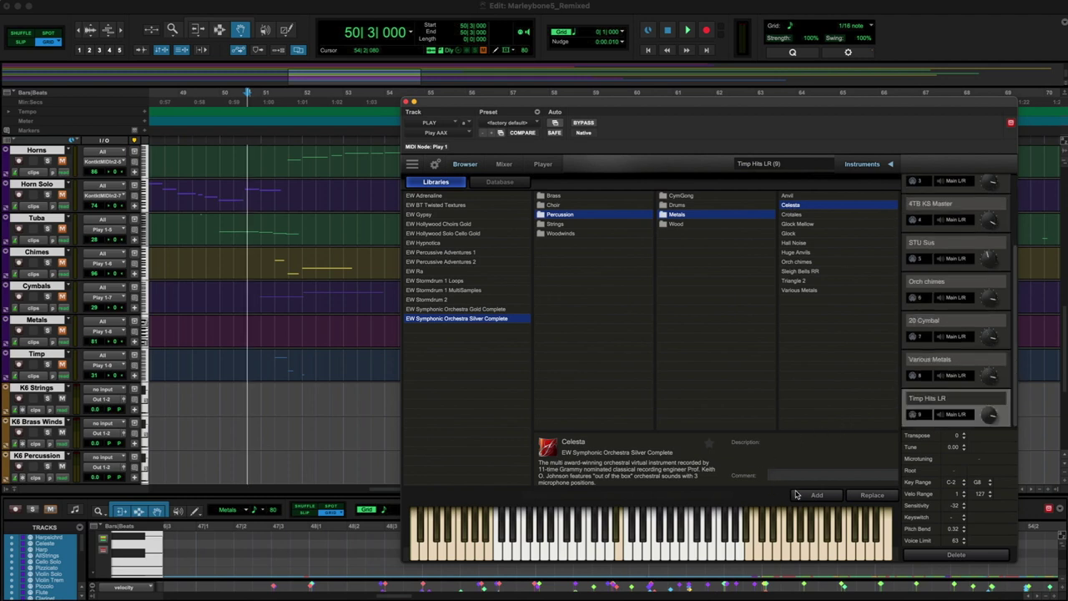
{"action": "left_click", "coordinate": [799, 495]}
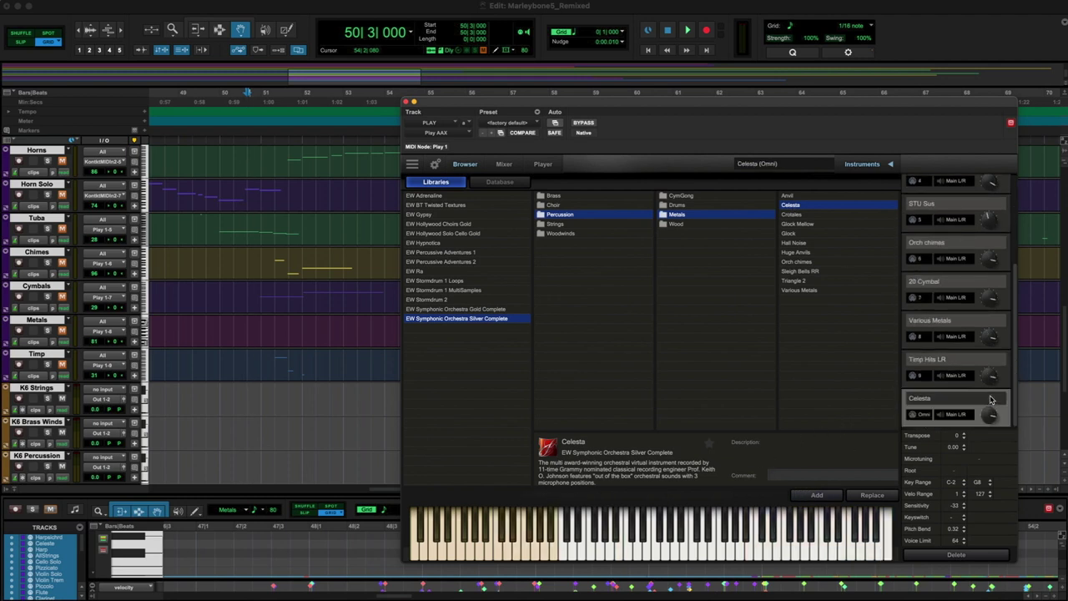
{"action": "left_click", "coordinate": [923, 415]}
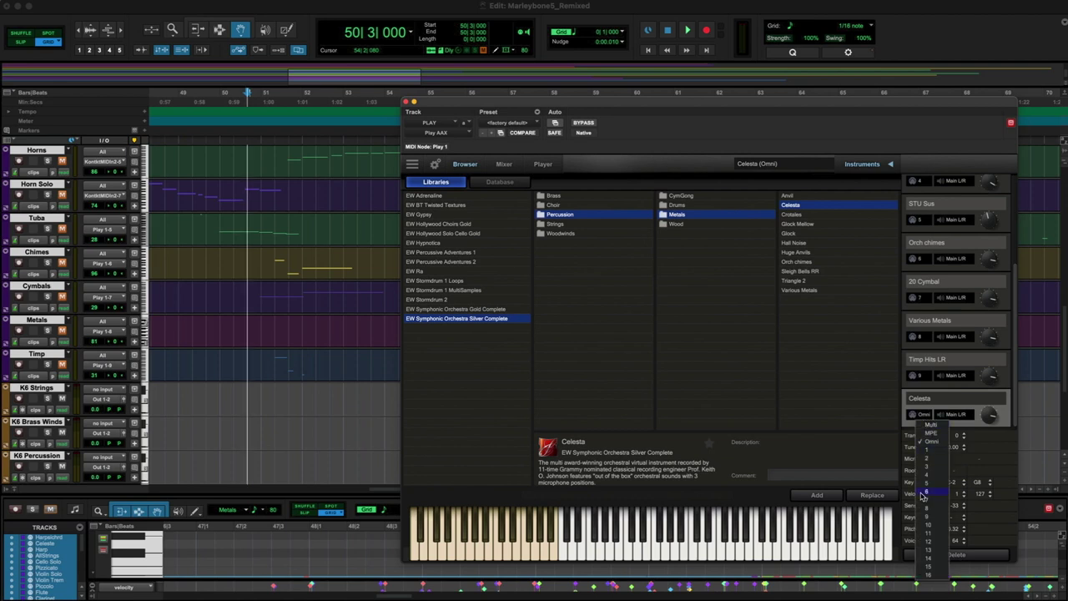
{"action": "left_click", "coordinate": [926, 525]}
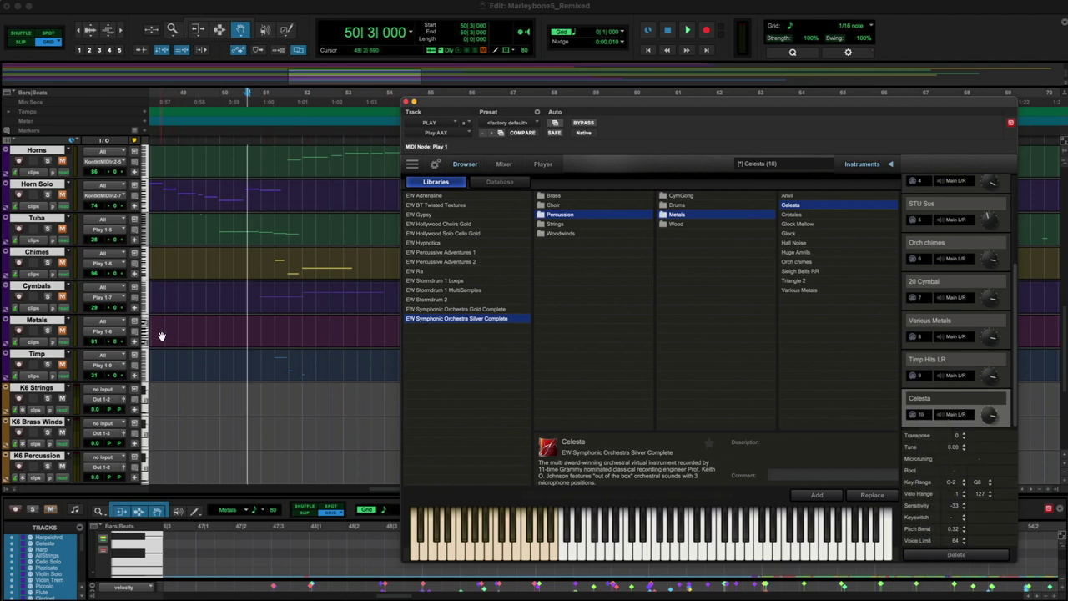
Step: Route the Celeste track to Play 1-10 with volume 14, audition it from bar 50, beat 3, and close the PLAY window
{"action": "scroll", "coordinate": [40, 254], "scroll_direction": "up", "scroll_amount": 10}
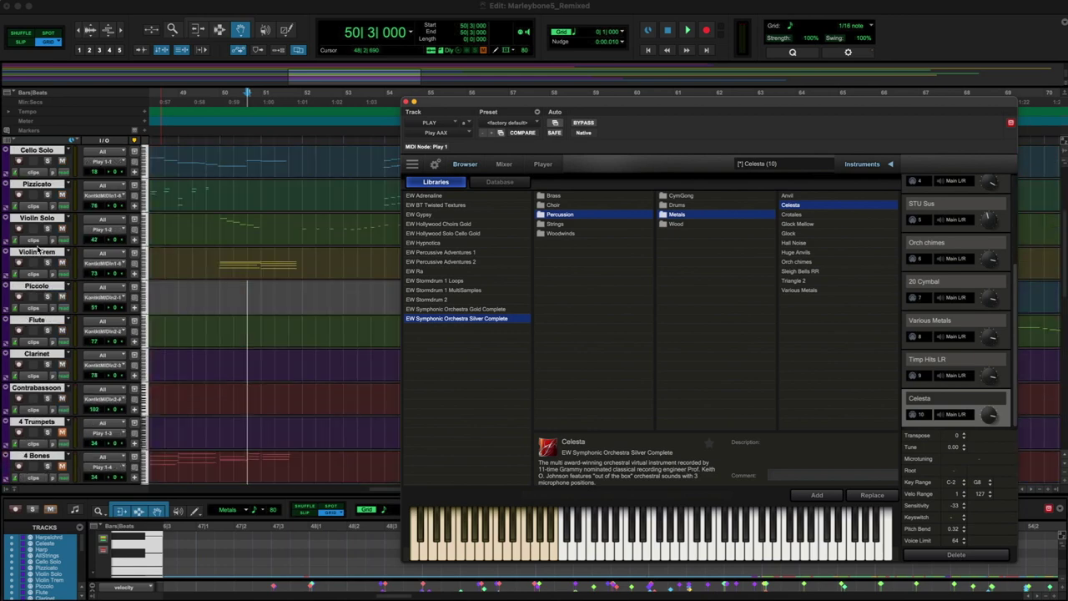
{"action": "scroll", "coordinate": [38, 248], "scroll_direction": "up", "scroll_amount": 2}
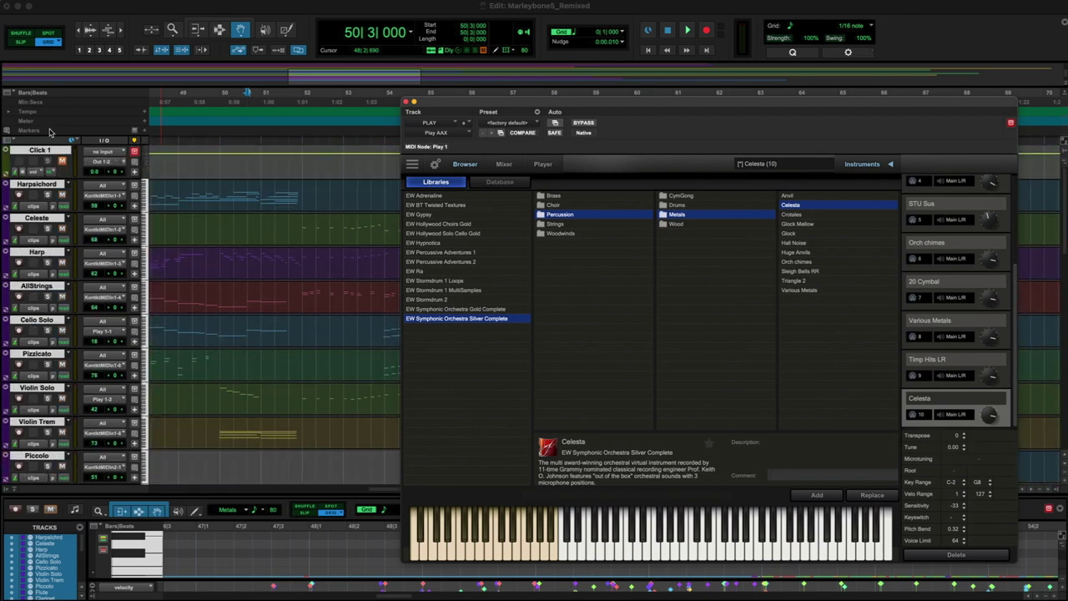
{"action": "key", "text": "space"}
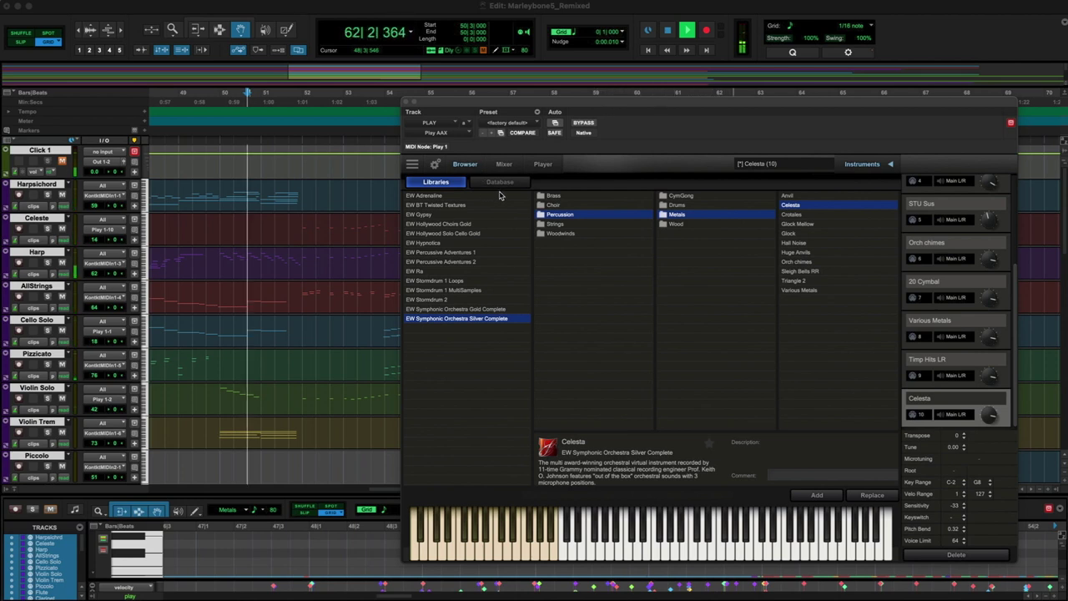
{"action": "left_click", "coordinate": [405, 102]}
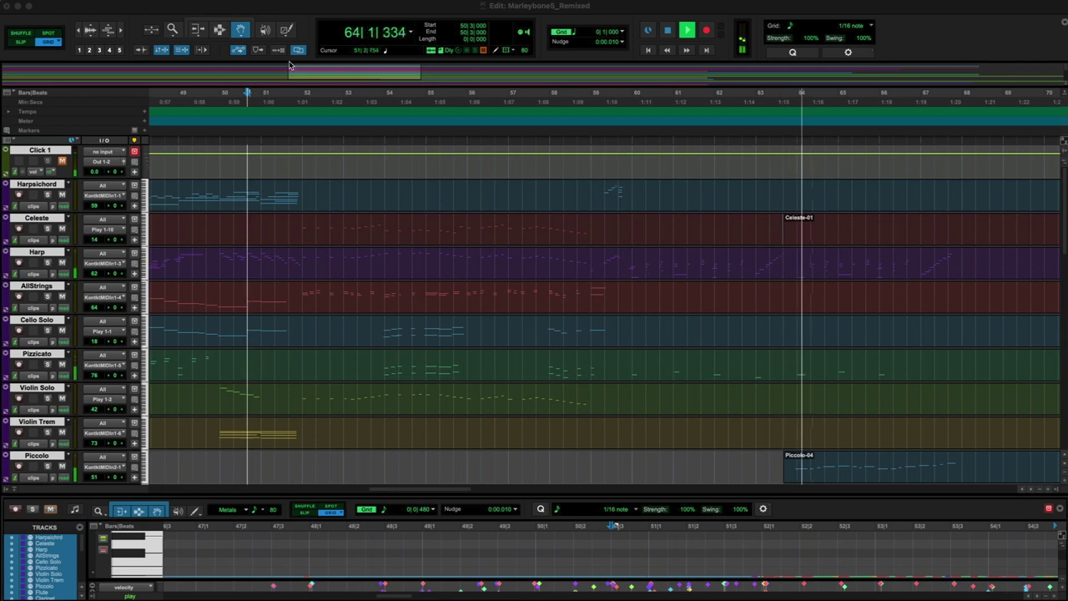
{"action": "double_click", "coordinate": [172, 29]}
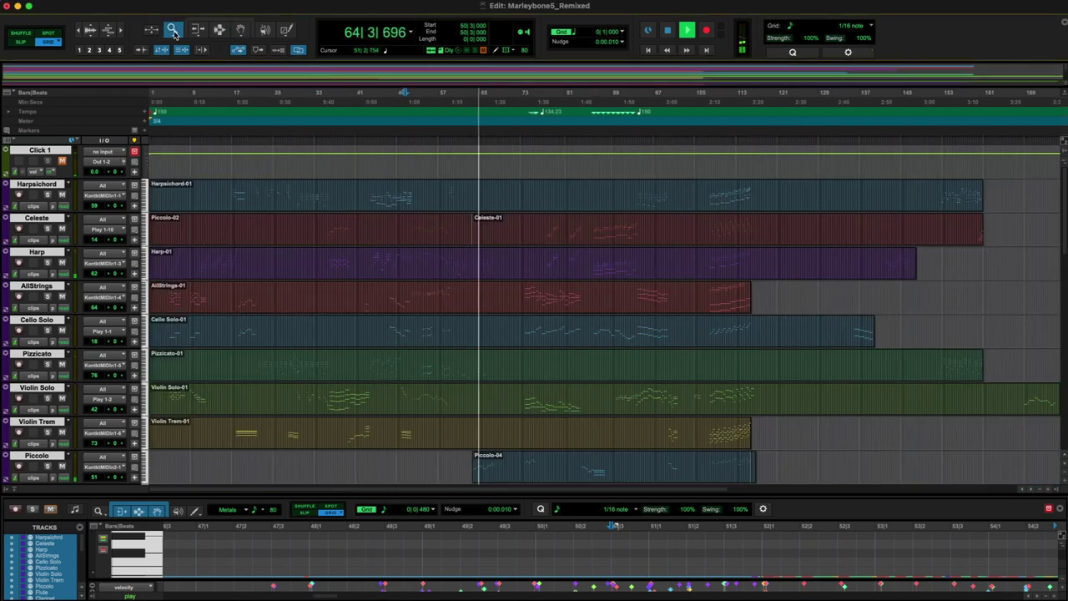
{"action": "key", "text": "space"}
Step: Set the Celeste track to volume 25, pan 10, and the Harpsichord to pan 13 while auditioning from bar 16, beat 2, and bar 85, beat 3
{"action": "left_click", "coordinate": [226, 146]}
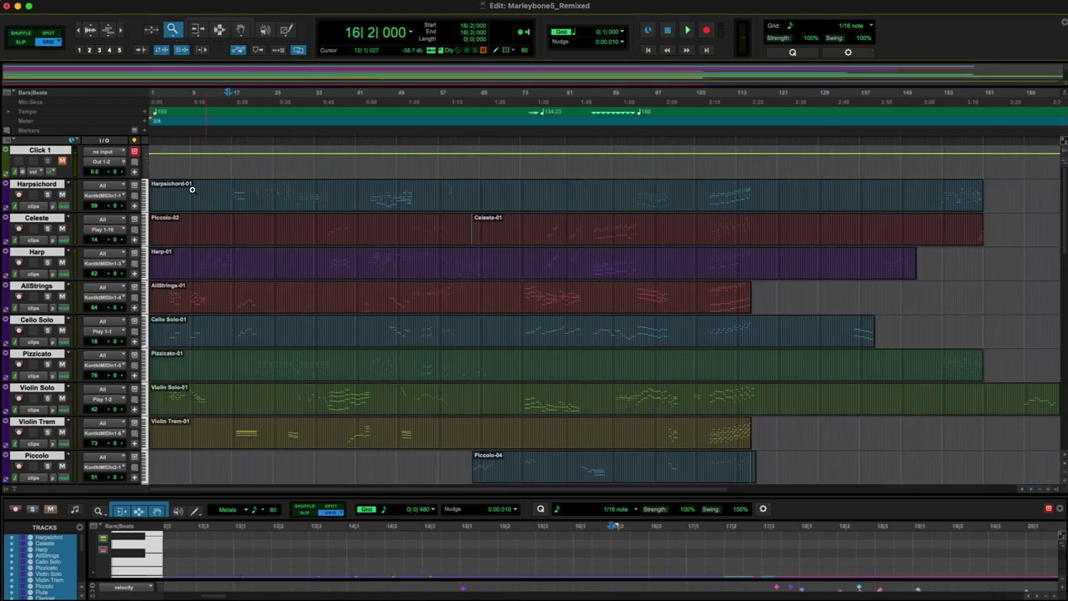
{"action": "key", "text": "space"}
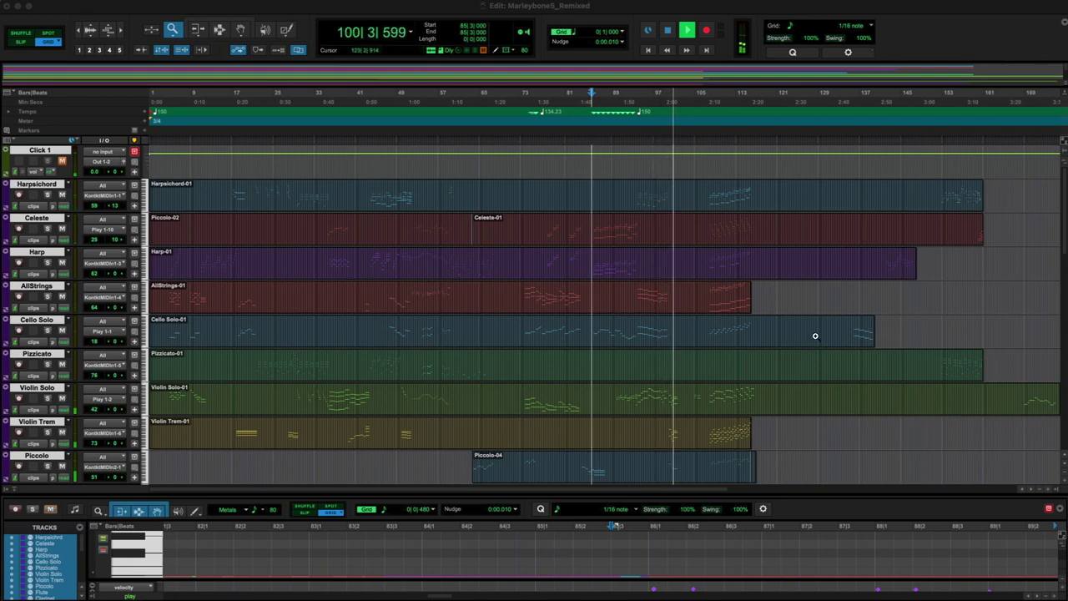
{"action": "scroll", "coordinate": [967, 315], "scroll_direction": "down", "scroll_amount": 2}
{"action": "scroll", "coordinate": [967, 315], "scroll_direction": "down", "scroll_amount": 1}
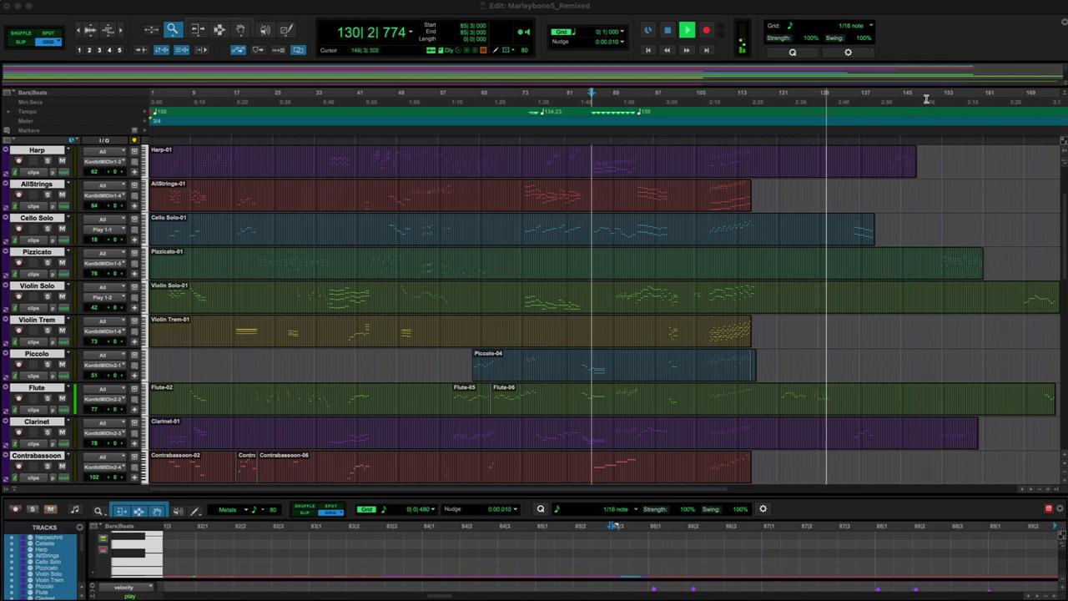
{"action": "key", "text": "space"}
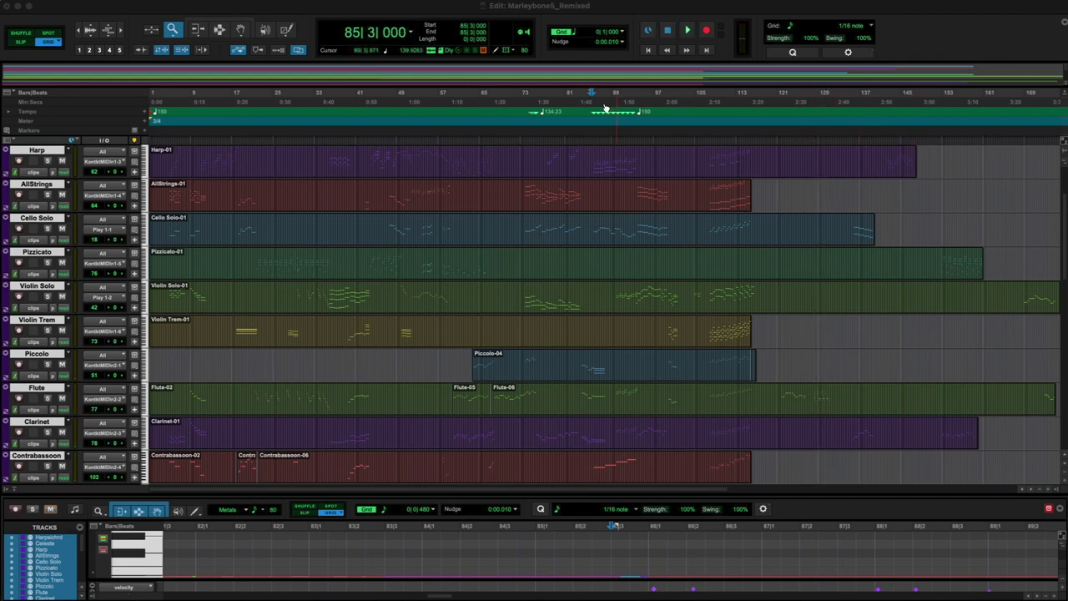
Step: Insert a tempo change to 130 BPM at bar 120 and play the passage from there
{"action": "left_click", "coordinate": [772, 143]}
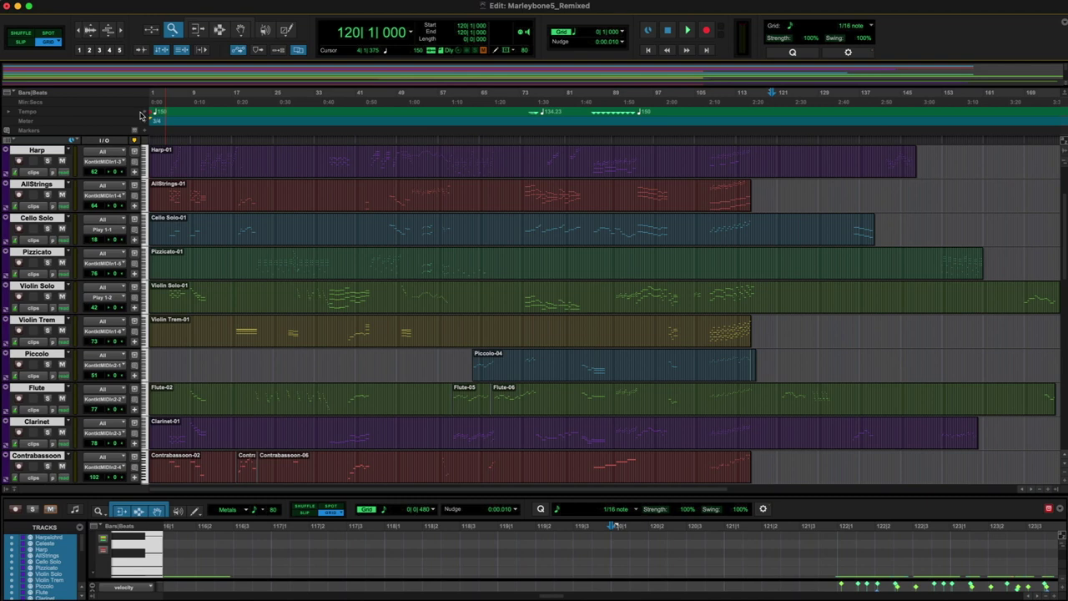
{"action": "left_click", "coordinate": [146, 114]}
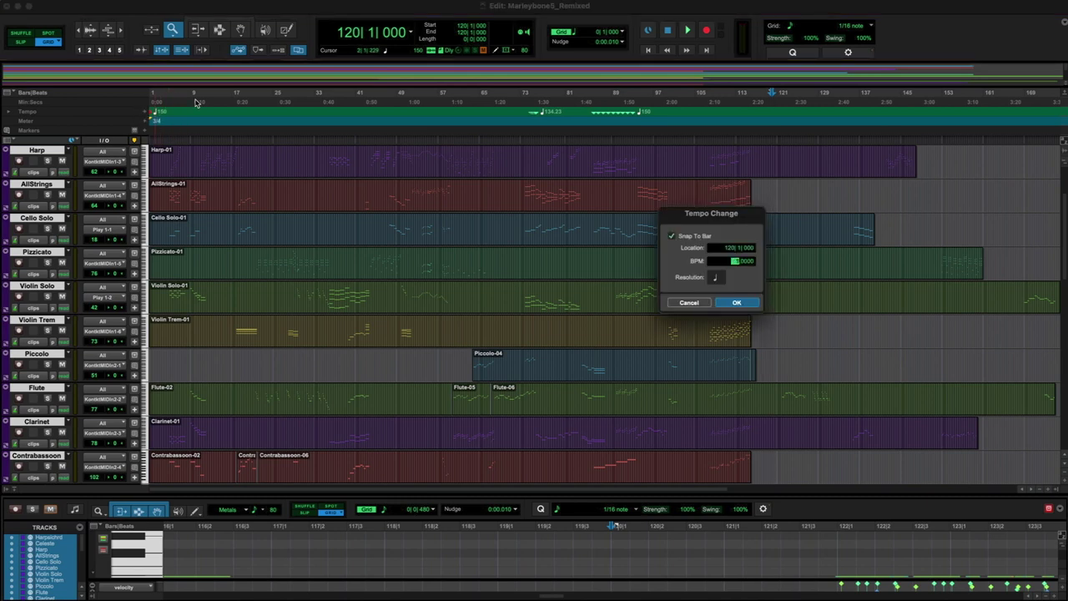
{"action": "key", "text": "Return"}
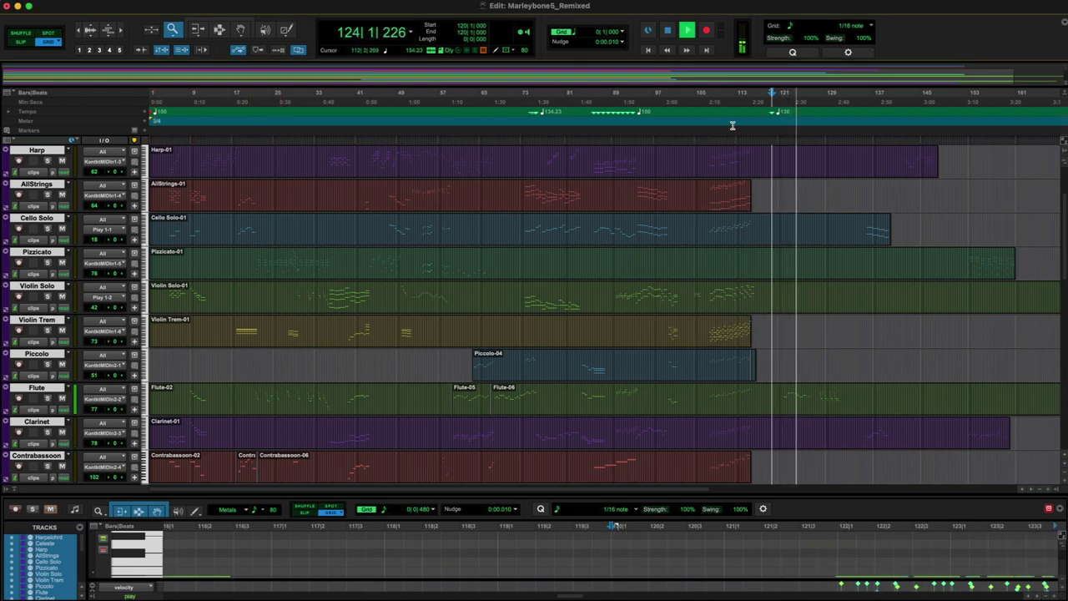
{"action": "key", "text": "space"}
Step: Audition the closing section from bar 126, beat 3, and again from bar 152
{"action": "left_click", "coordinate": [809, 141]}
{"action": "key", "text": "space"}
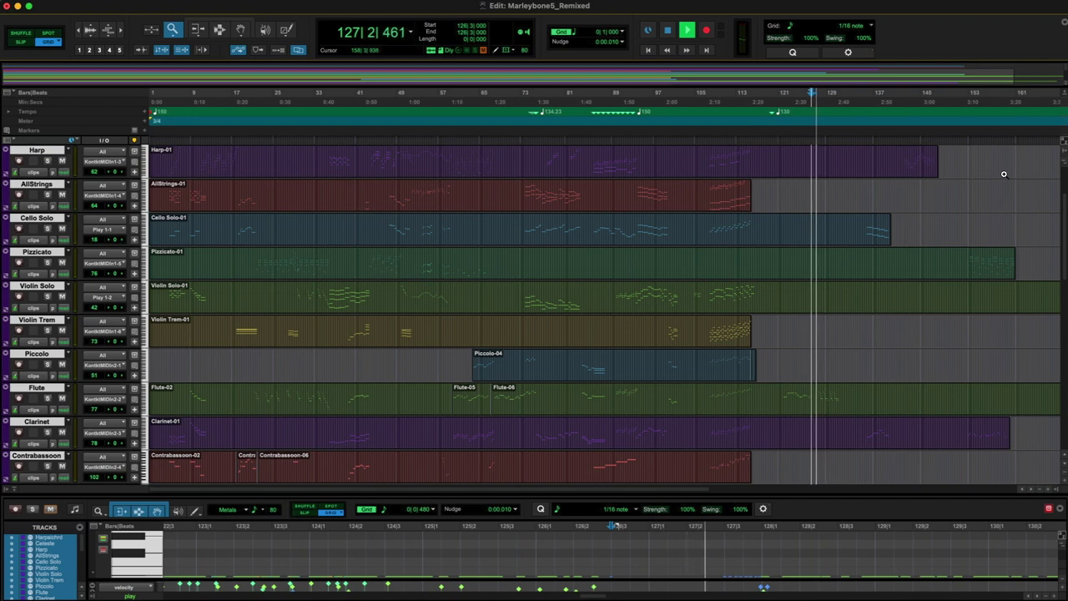
{"action": "scroll", "coordinate": [991, 190], "scroll_direction": "right", "scroll_amount": 5}
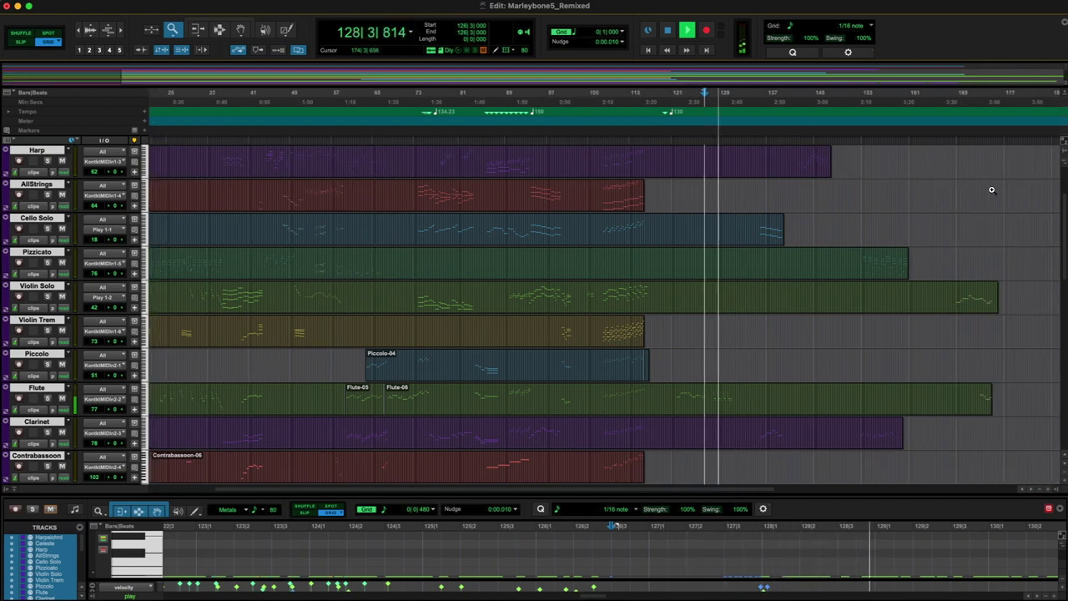
{"action": "key", "text": "space"}
{"action": "left_click", "coordinate": [854, 144]}
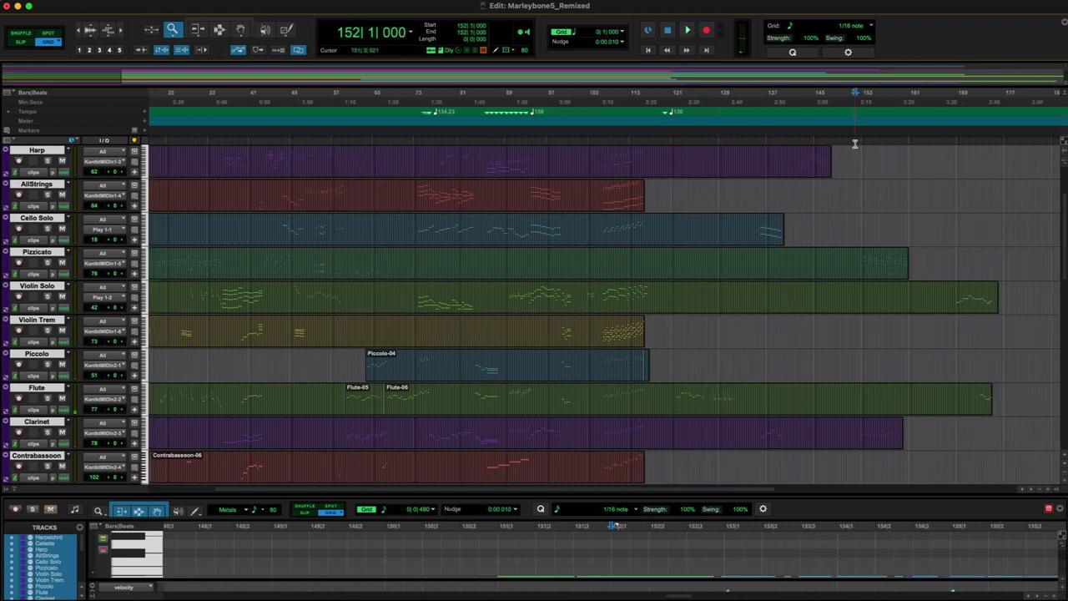
{"action": "key", "text": "space"}
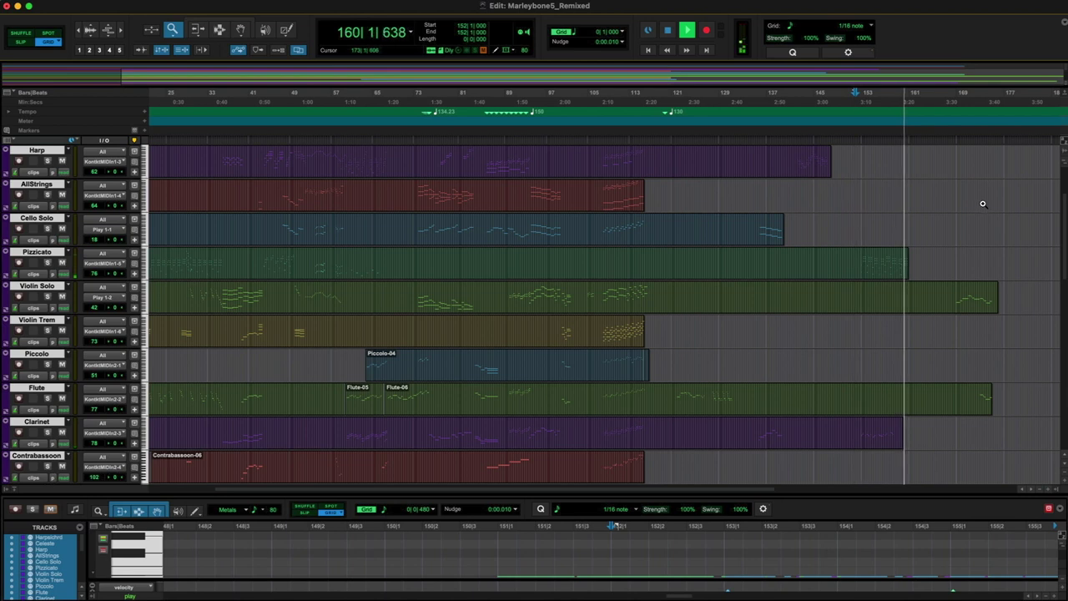
{"action": "key", "text": "space"}
Step: Audition the final Violin Solo and Flute phrases from bar 168, beat 3
{"action": "left_click", "coordinate": [958, 142]}
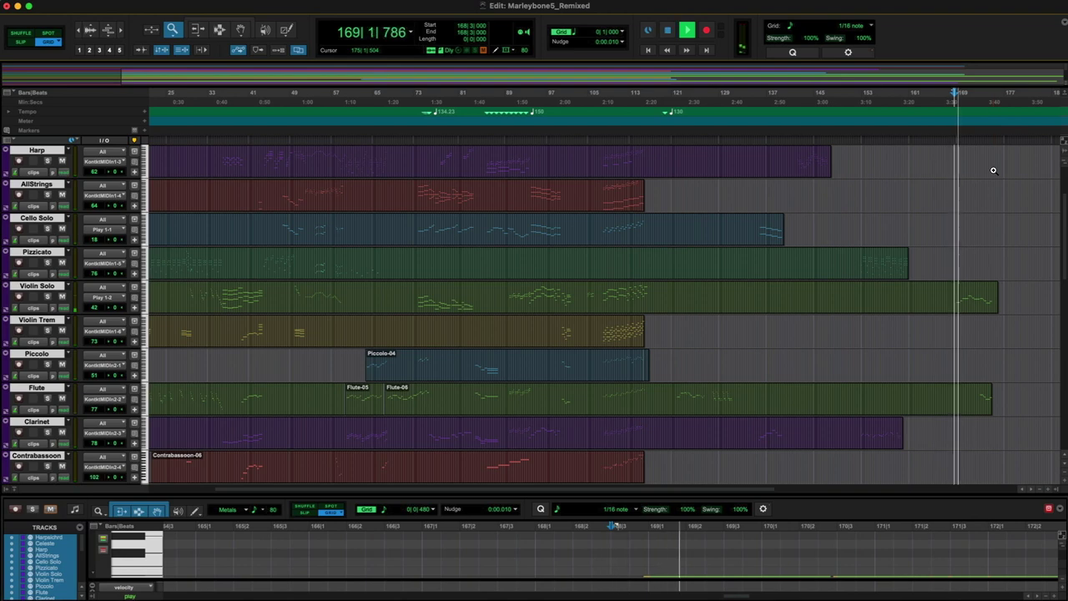
{"action": "scroll", "coordinate": [993, 170], "scroll_direction": "up", "scroll_amount": 2}
{"action": "scroll", "coordinate": [993, 170], "scroll_direction": "down", "scroll_amount": 2}
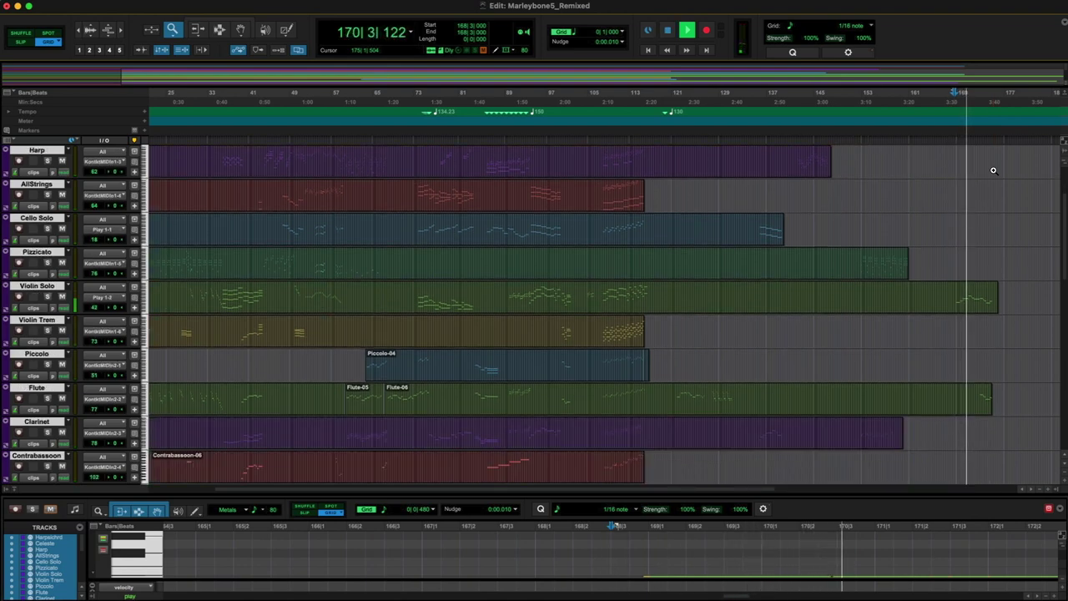
{"action": "left_click", "coordinate": [219, 29]}
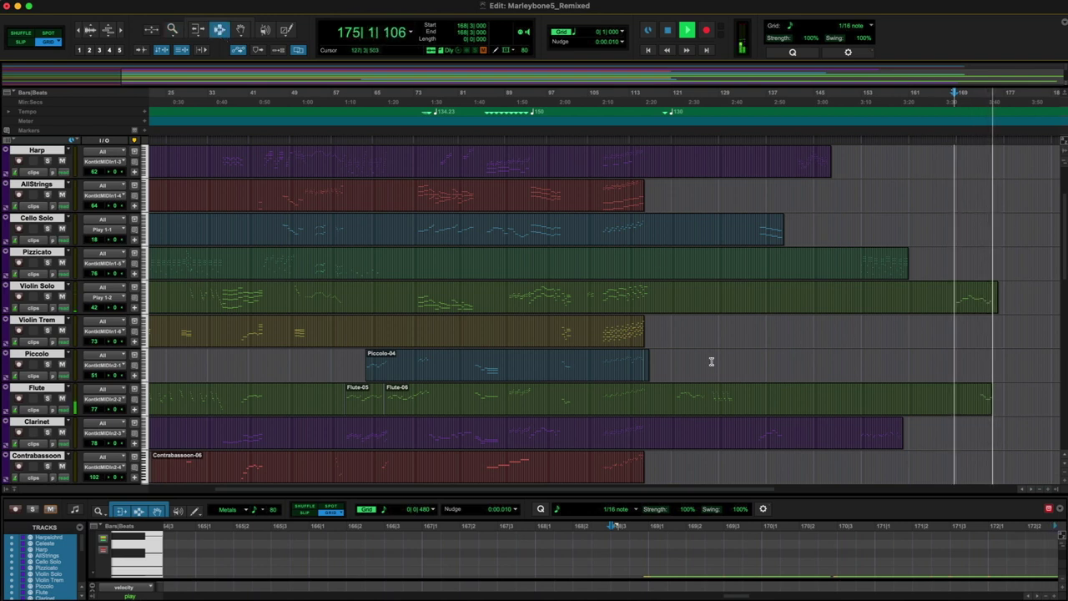
{"action": "key", "text": "space"}
Step: Return to the start of the session, audition the opening, and unmute the 4 Trumpets track
{"action": "key", "text": "Return"}
{"action": "key", "text": "space"}
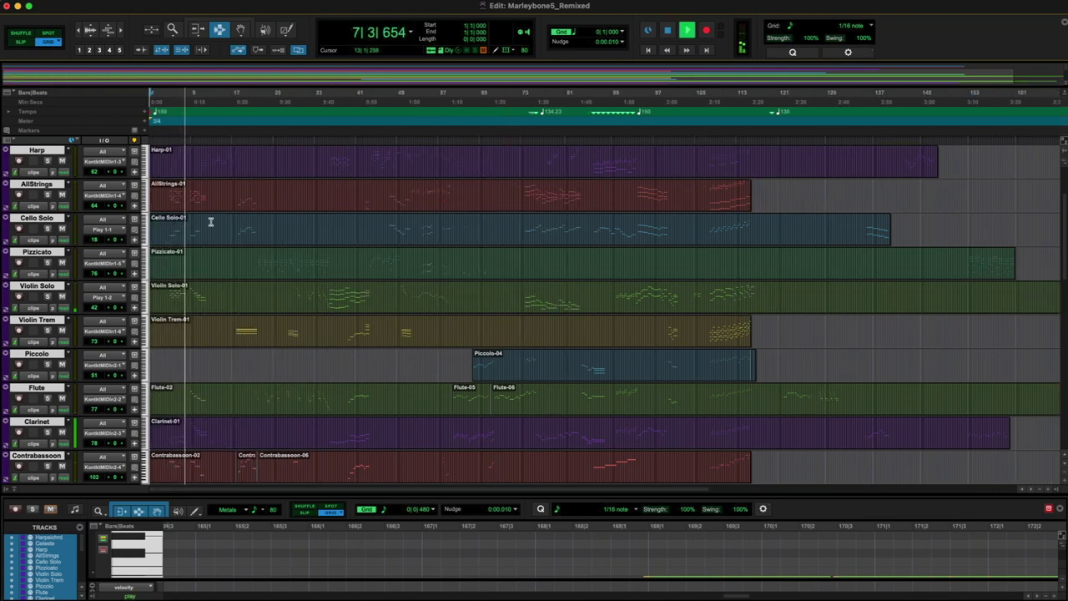
{"action": "scroll", "coordinate": [225, 216], "scroll_direction": "down", "scroll_amount": 7}
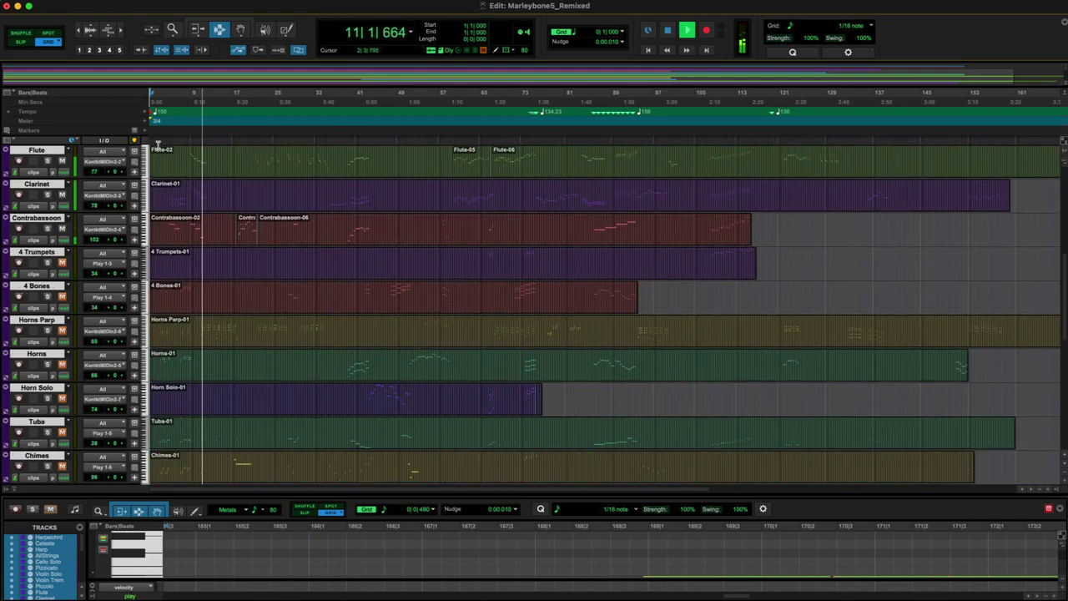
{"action": "key", "text": "space"}
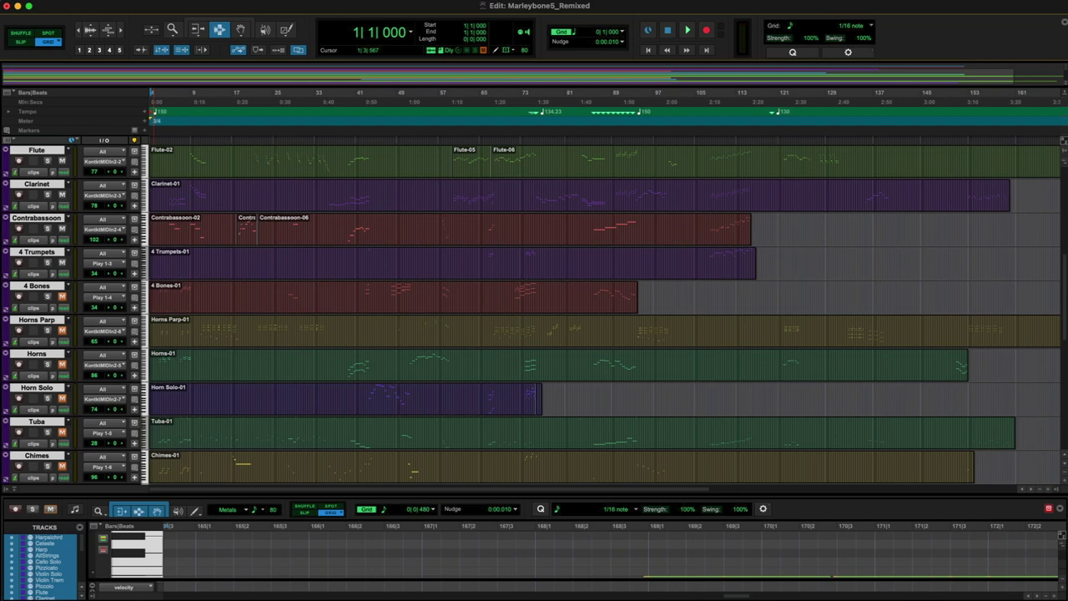
Step: Mute the 4 Trumpets track, unmute 4 Bones, and audition the opening from bar 1
{"action": "key", "text": "super+equal"}
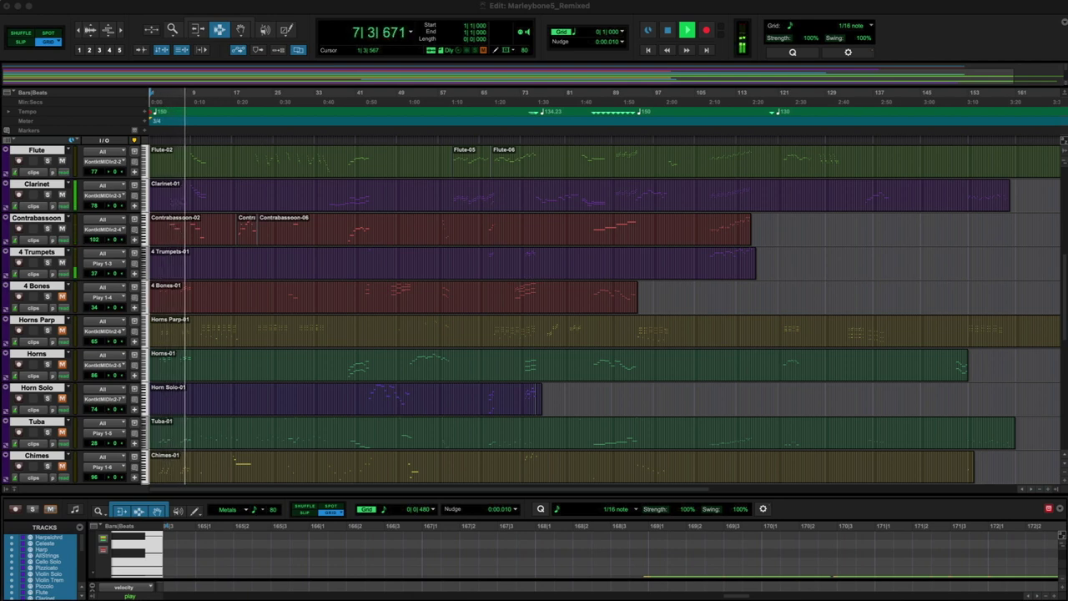
{"action": "left_click", "coordinate": [62, 297]}
{"action": "key", "text": "space"}
{"action": "key", "text": "space"}
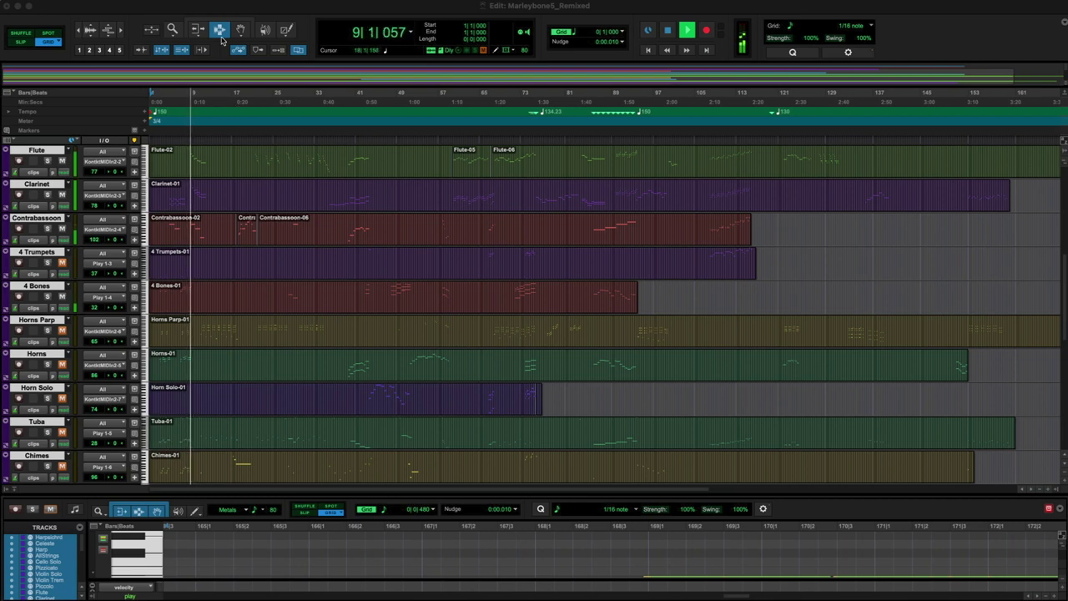
{"action": "key", "text": "F8"}
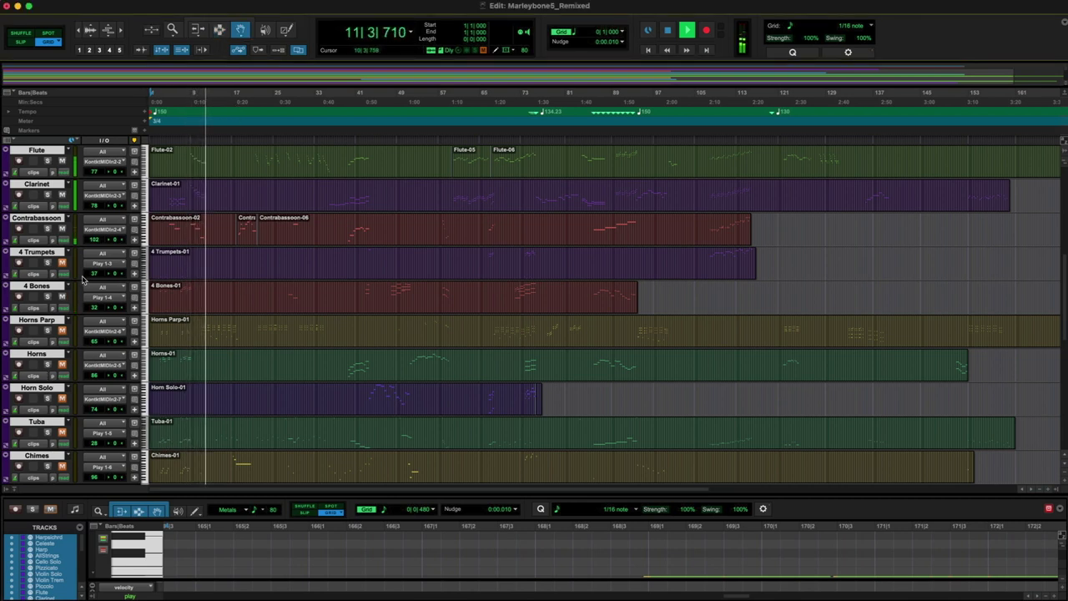
{"action": "left_click", "coordinate": [38, 286]}
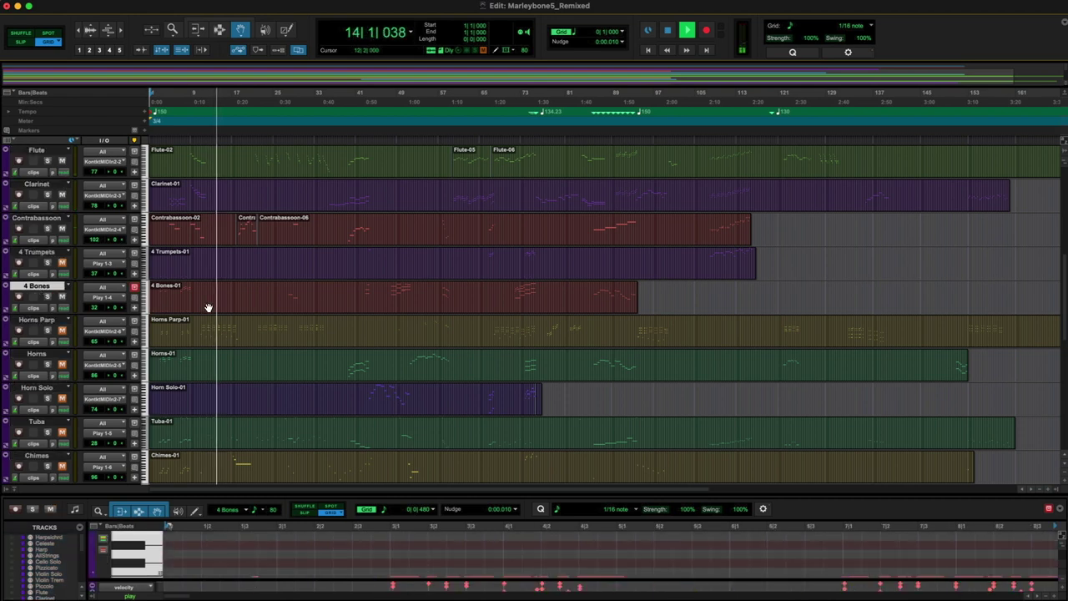
{"action": "key", "text": "space"}
{"action": "key", "text": "space"}
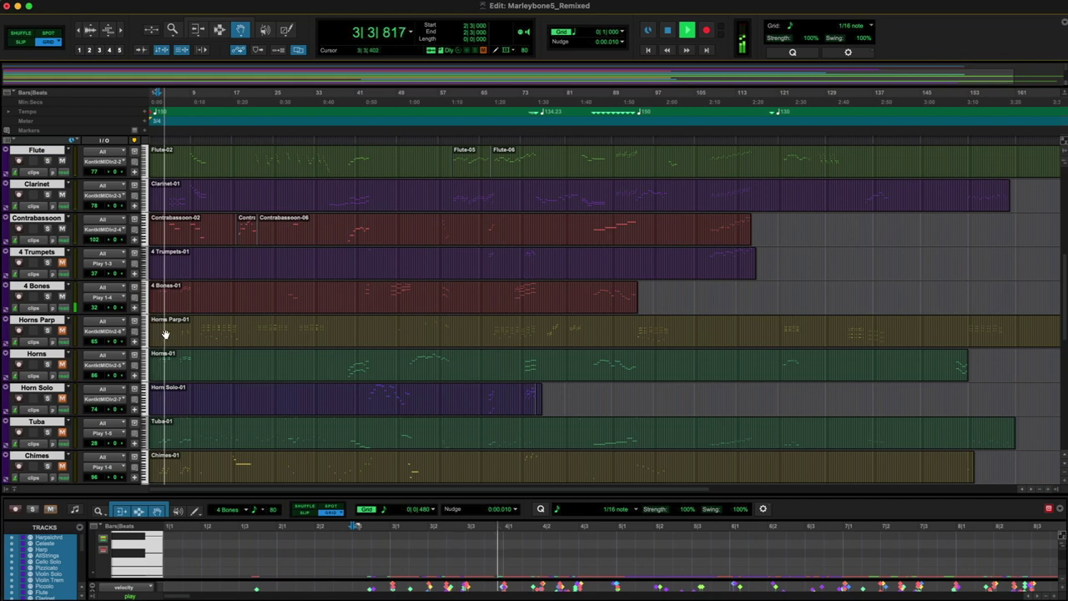
Step: Select the 4 Bones clip, stop playback, and enlarge the MIDI editor to display its notes
{"action": "left_click", "coordinate": [175, 306]}
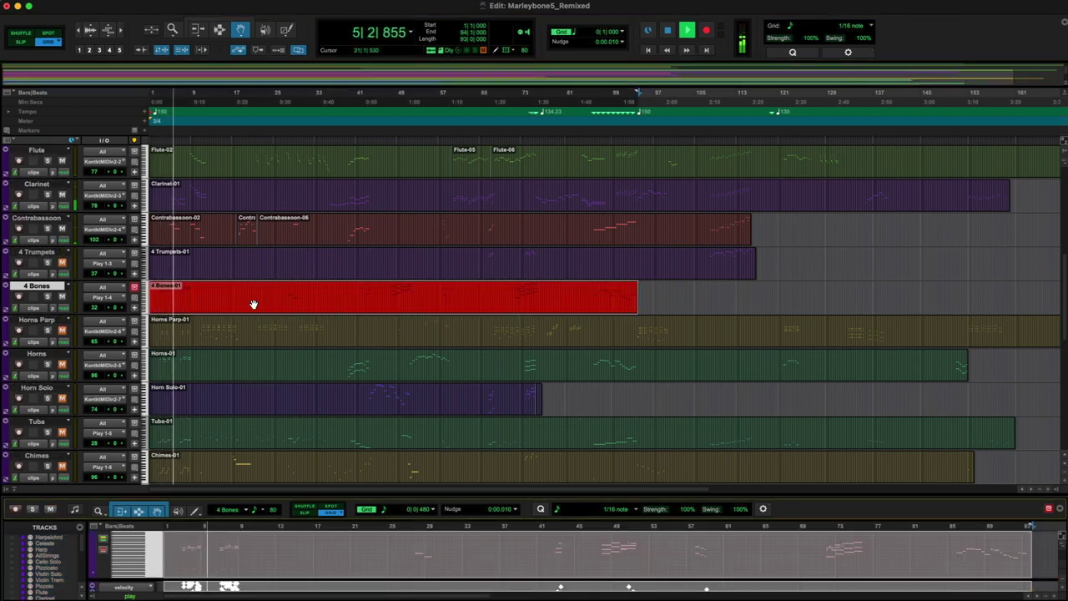
{"action": "key", "text": "space"}
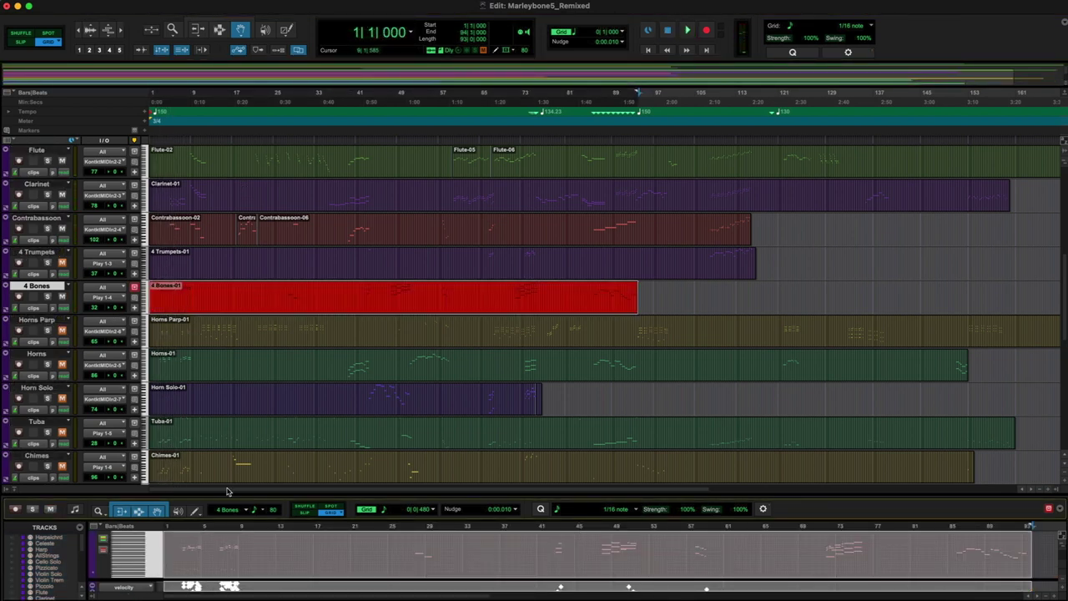
{"action": "left_click_drag", "start_coordinate": [230, 487], "coordinate": [235, 371]}
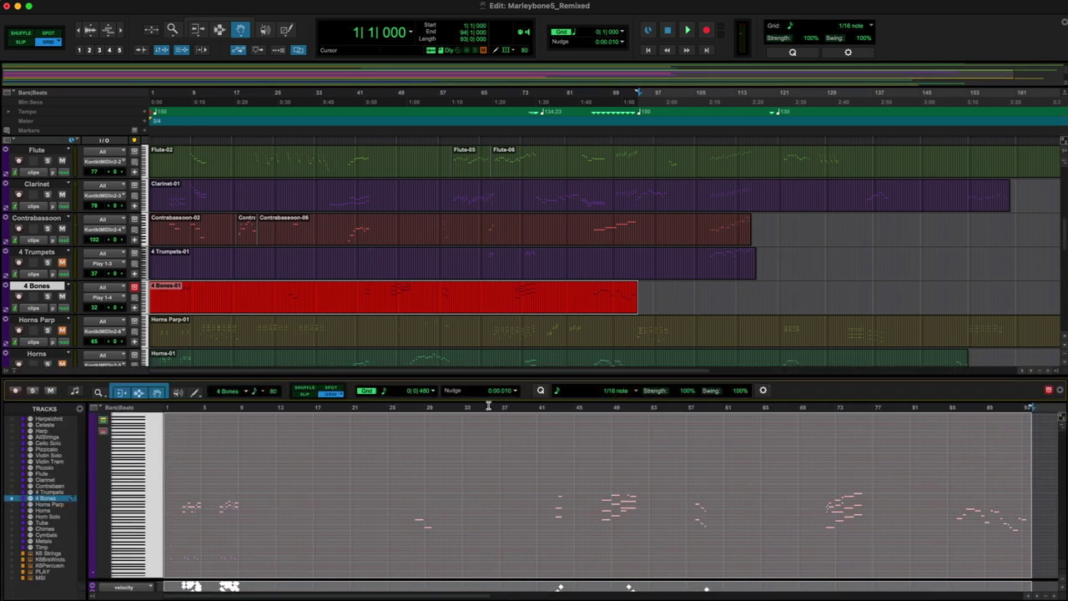
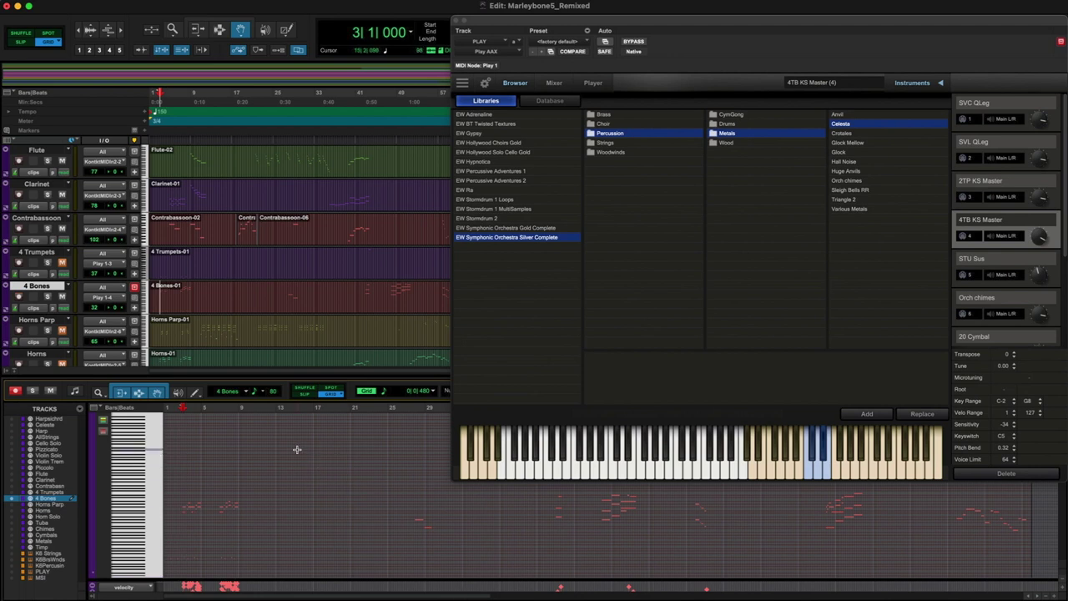
Step: Load 09 Trombone Ensemble Articulations from CineBrass Core into the K6 Brass Winds Kontakt rack and route the 4 Bones track to it
{"action": "left_click", "coordinate": [122, 34]}
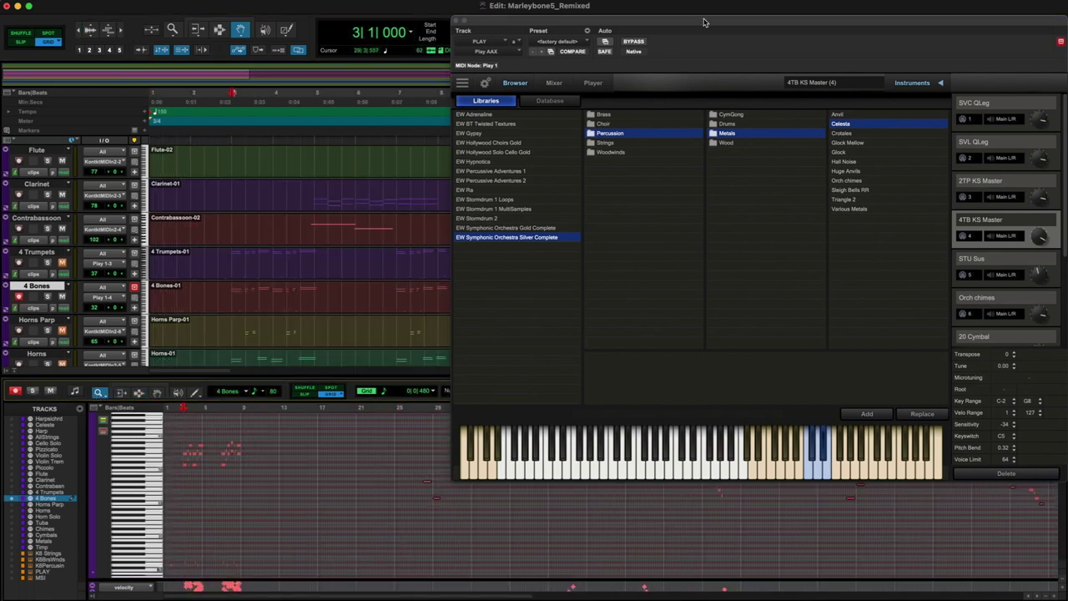
{"action": "left_click_drag", "start_coordinate": [703, 22], "coordinate": [724, 0]}
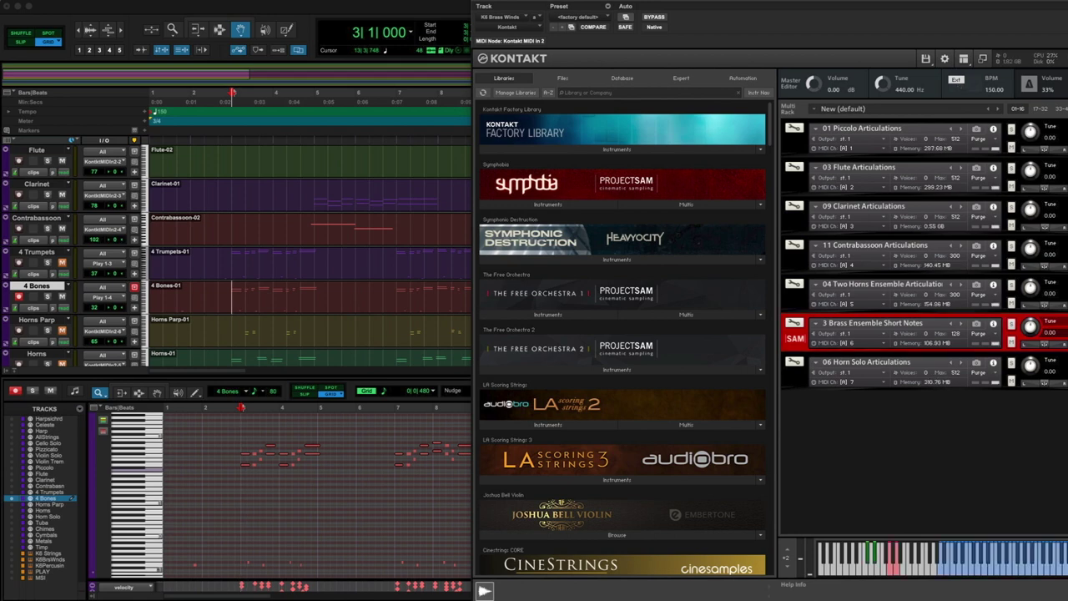
{"action": "scroll", "coordinate": [544, 368], "scroll_direction": "down", "scroll_amount": 15}
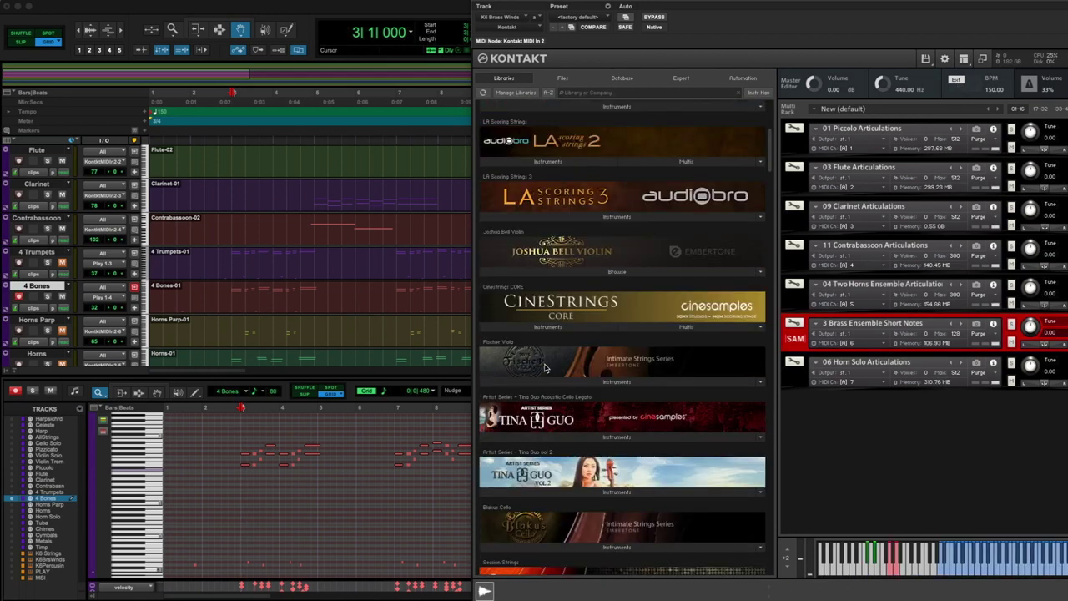
{"action": "left_click", "coordinate": [540, 365]}
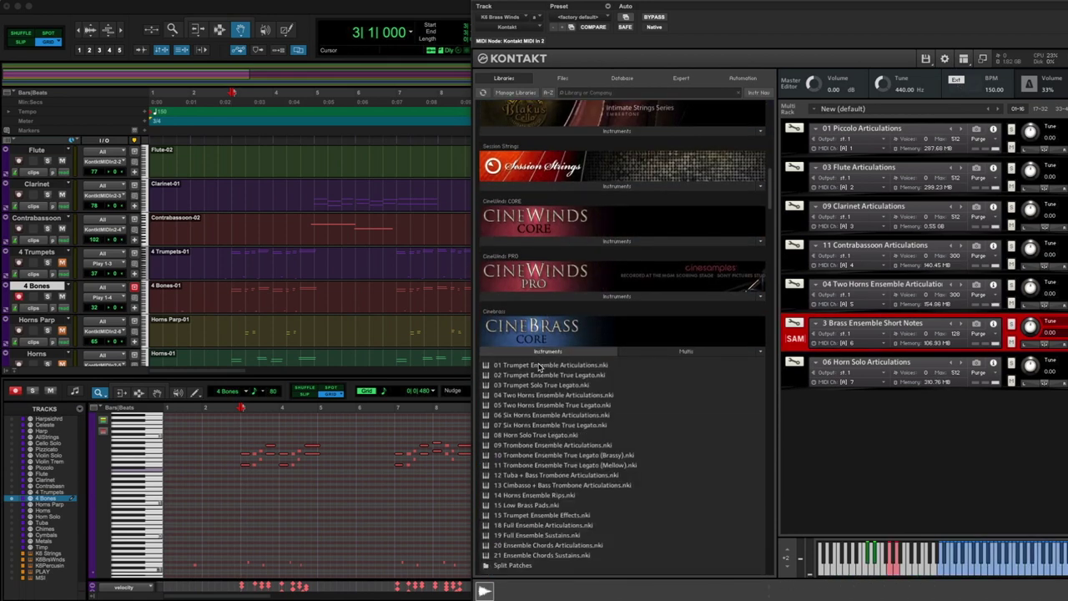
{"action": "left_click", "coordinate": [519, 447]}
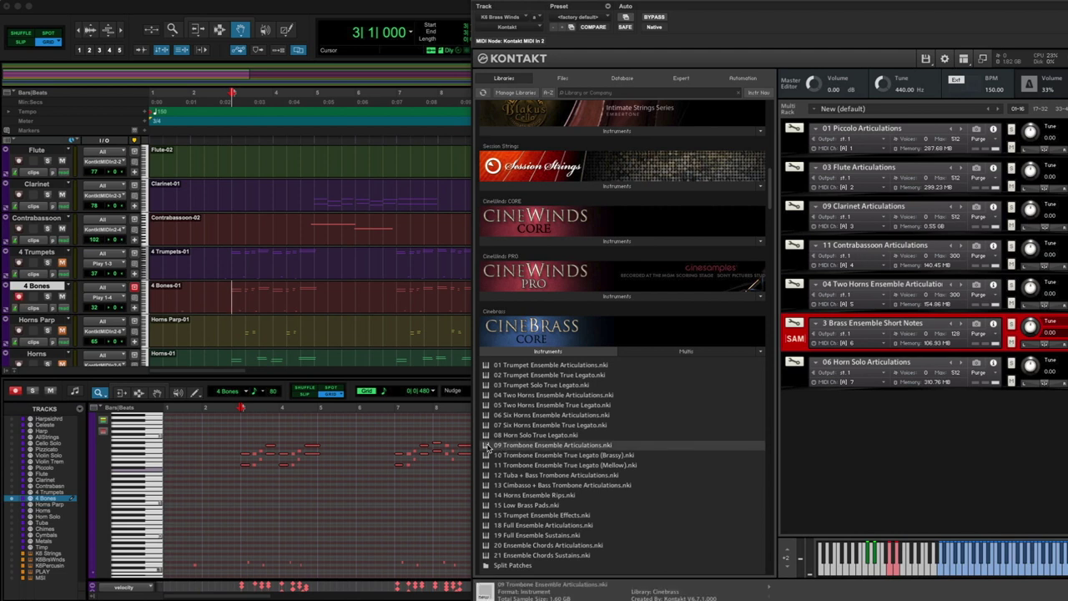
{"action": "double_click", "coordinate": [488, 446]}
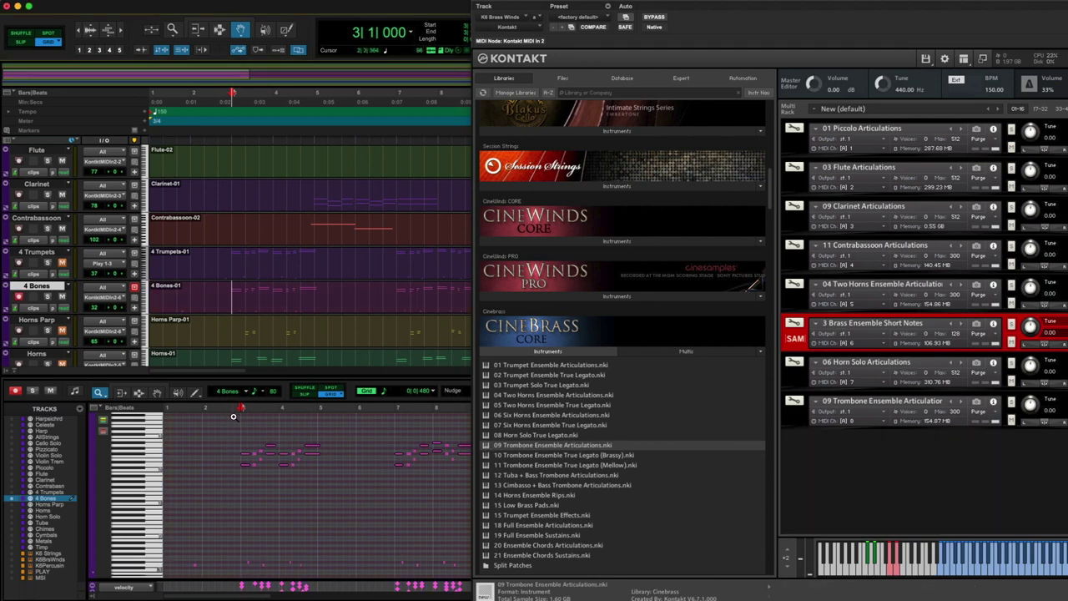
Step: Audition the new trombones from bar 2, beat 3, and close the Kontakt window
{"action": "left_click", "coordinate": [234, 416]}
{"action": "key", "text": "space"}
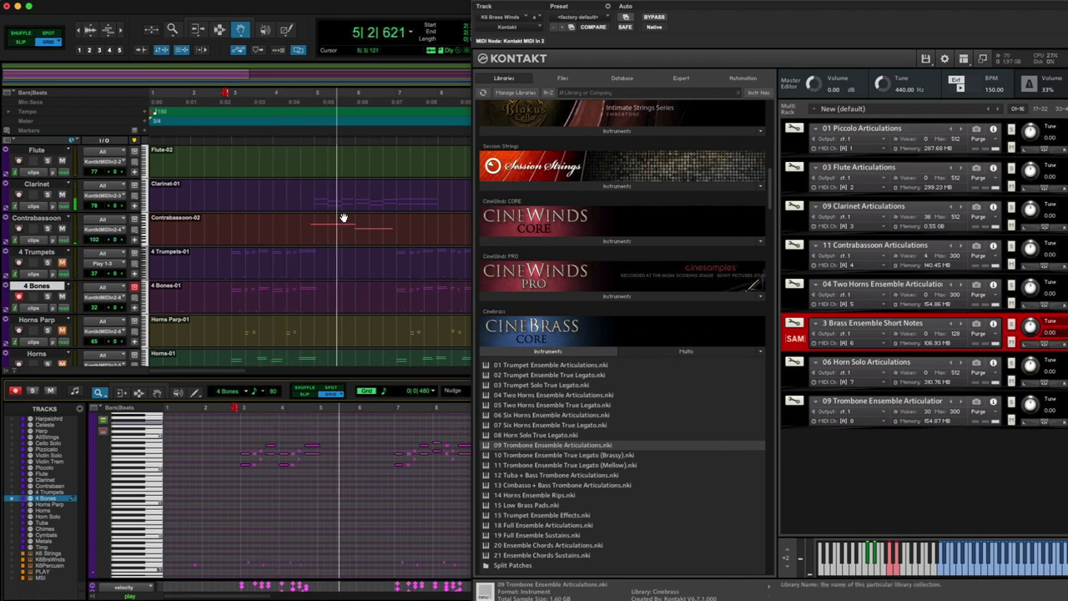
{"action": "left_click", "coordinate": [479, 2]}
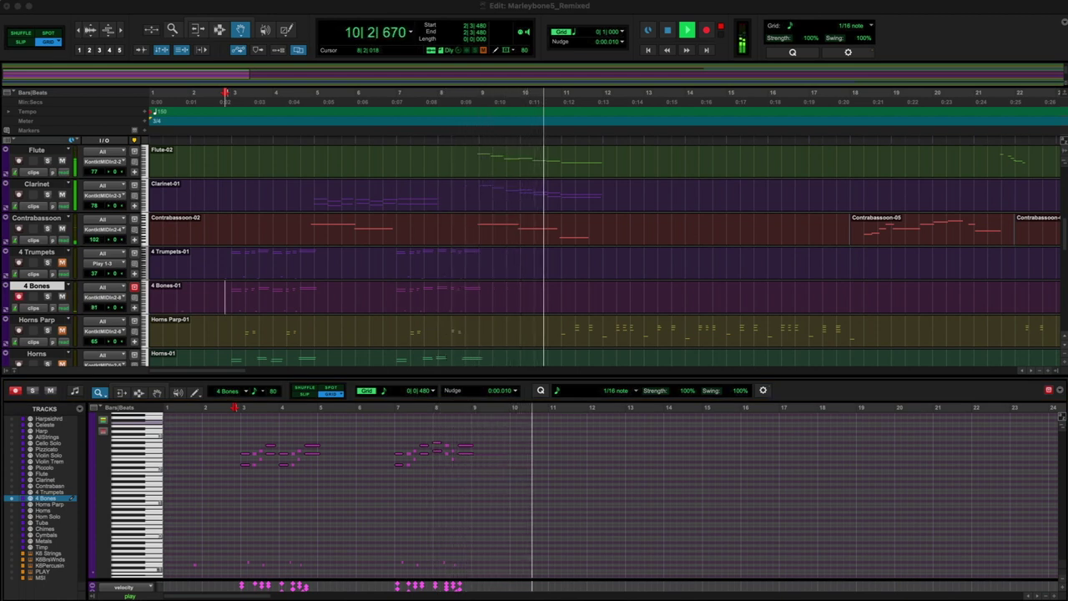
{"action": "key", "text": "space"}
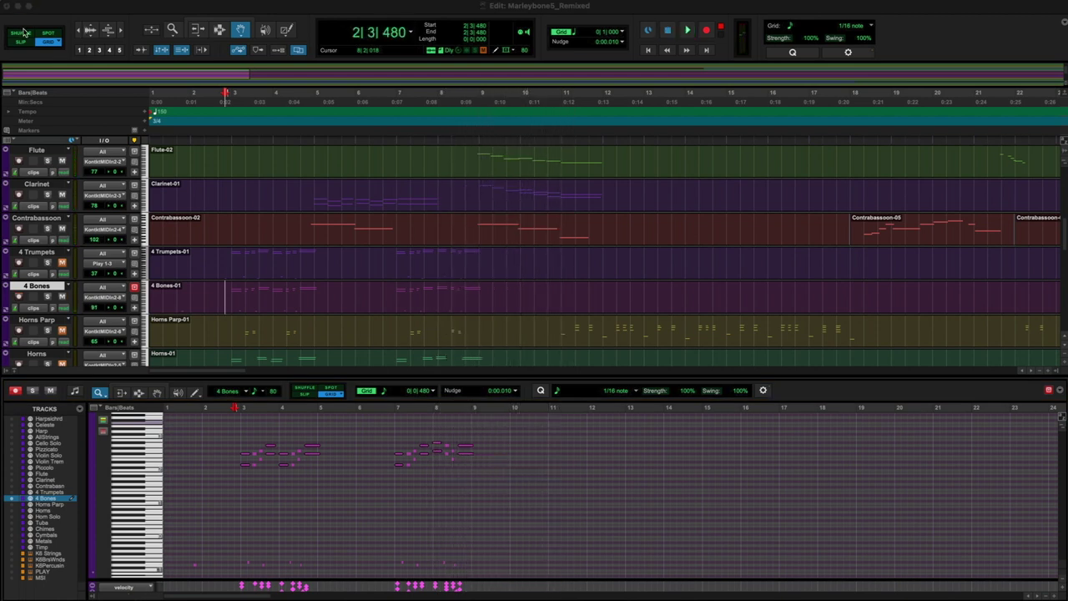
Step: Record a sustain pedal pass on the 4 Bones track from bar 2, beat 2 to about bar 9
{"action": "left_click", "coordinate": [216, 408]}
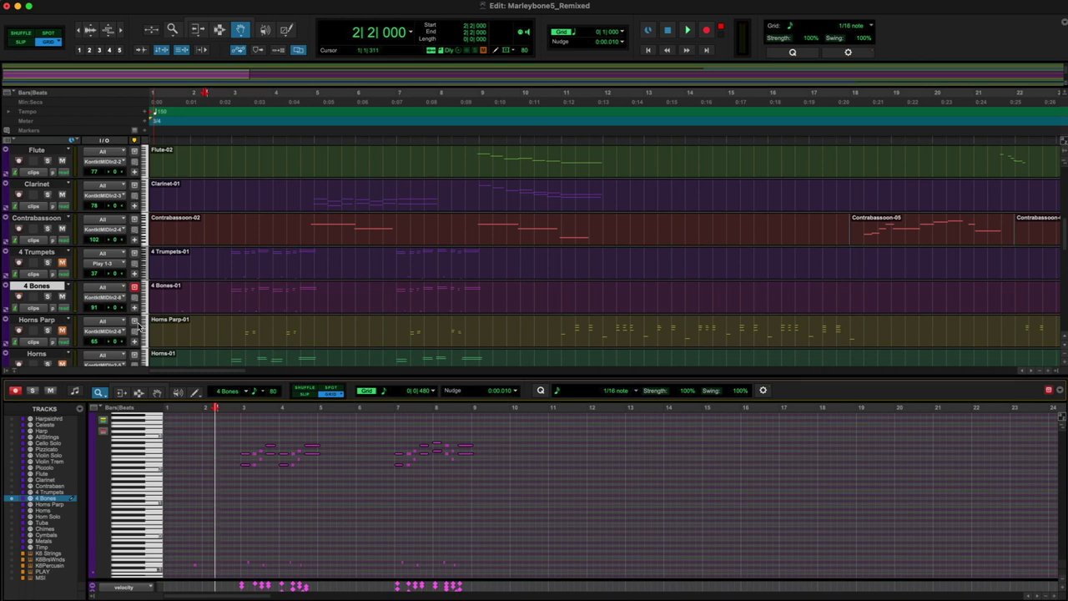
{"action": "key", "text": "space"}
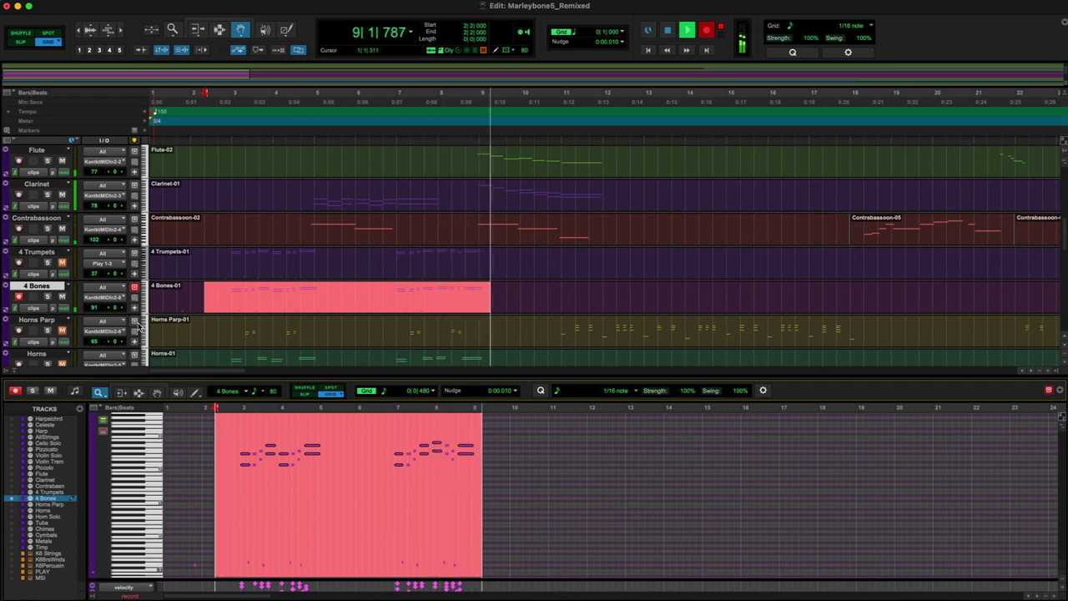
{"action": "key", "text": "space"}
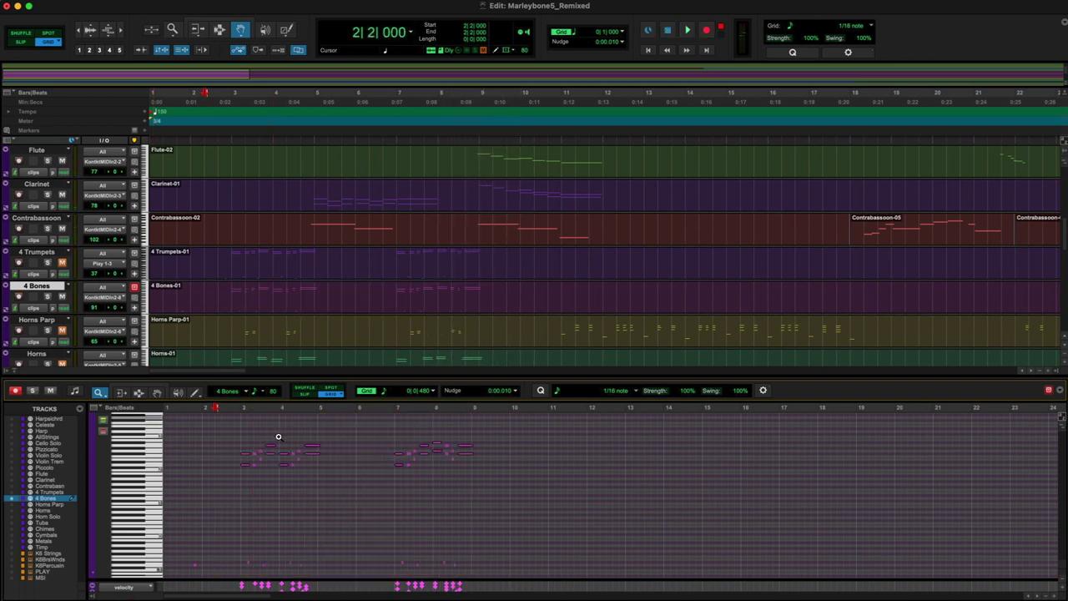
Step: Enlarge the MIDI editor to reveal the 4 Bones velocity and sustain lanes, and mute the low keyswitch notes in the opening
{"action": "left_click_drag", "start_coordinate": [181, 576], "coordinate": [178, 547]}
{"action": "scroll", "coordinate": [344, 501], "scroll_direction": "down", "scroll_amount": 3}
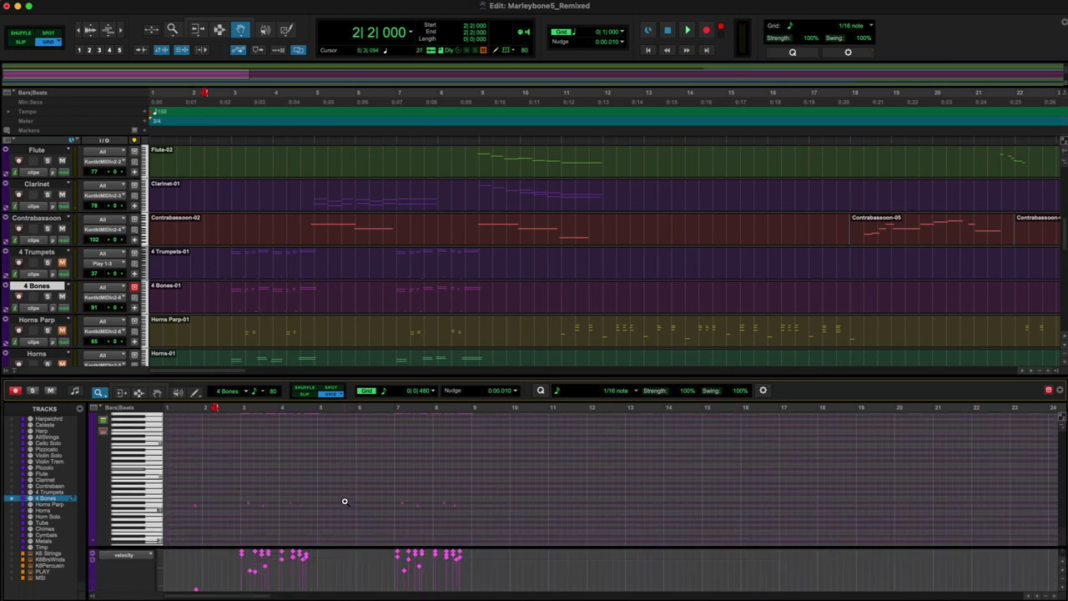
{"action": "left_click_drag", "start_coordinate": [501, 378], "coordinate": [500, 295]}
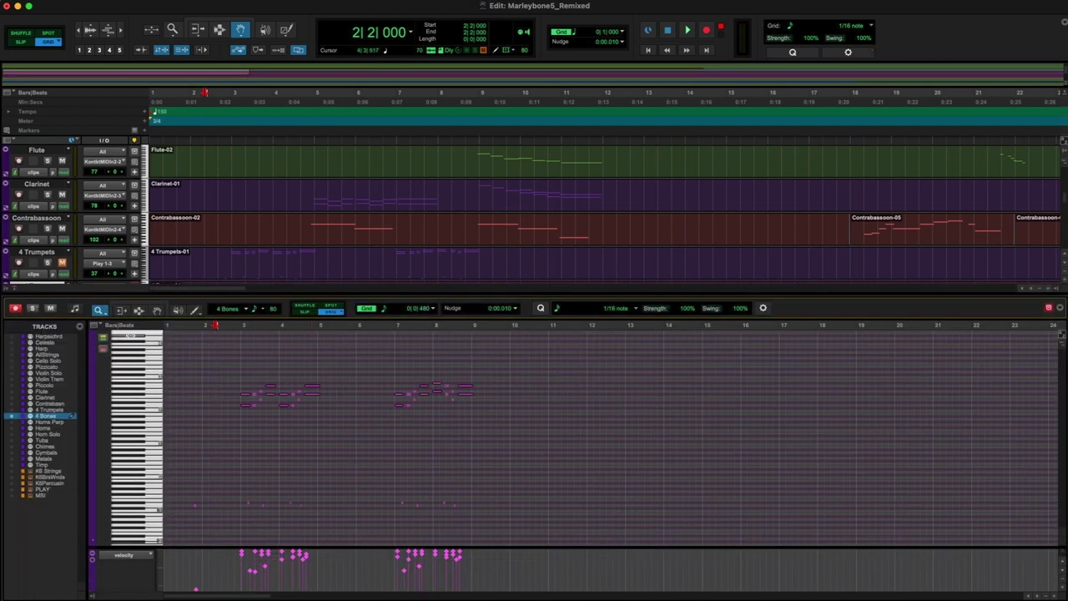
{"action": "double_click", "coordinate": [100, 312]}
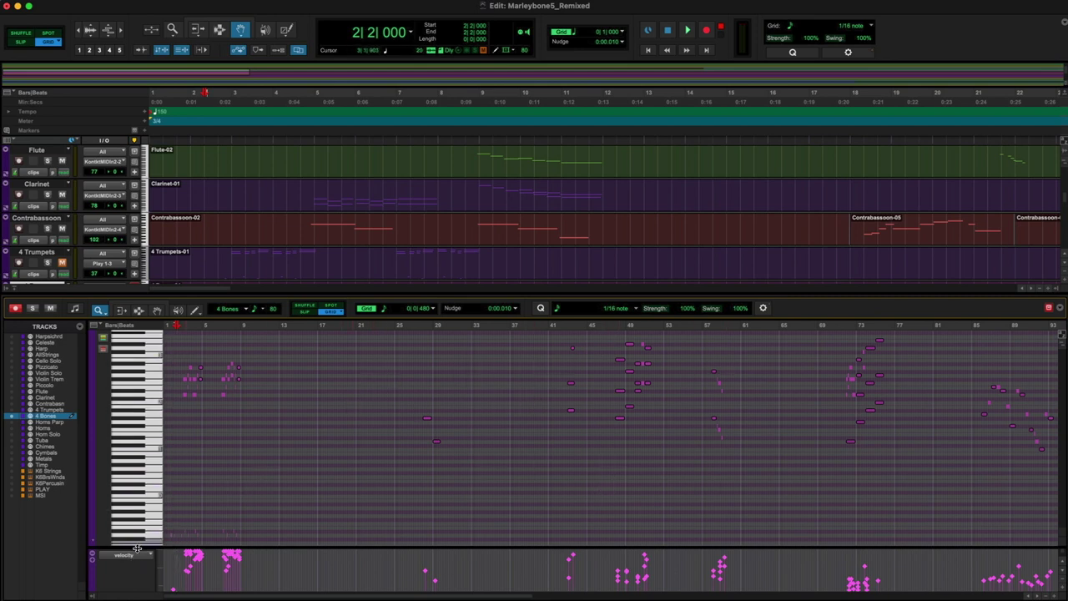
{"action": "left_click_drag", "start_coordinate": [137, 548], "coordinate": [136, 473]}
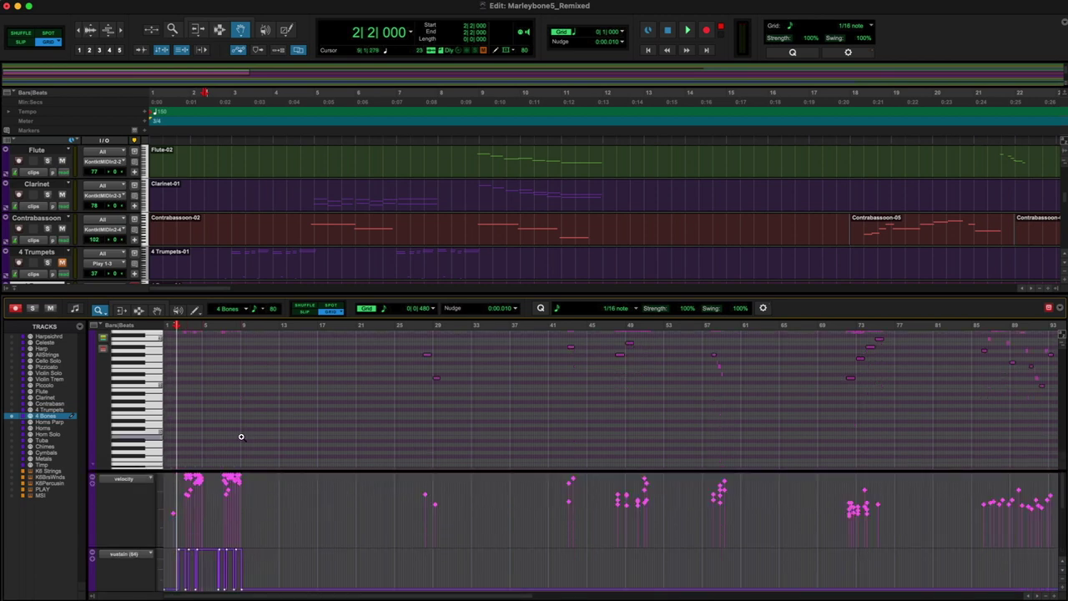
{"action": "scroll", "coordinate": [241, 437], "scroll_direction": "down", "scroll_amount": 4}
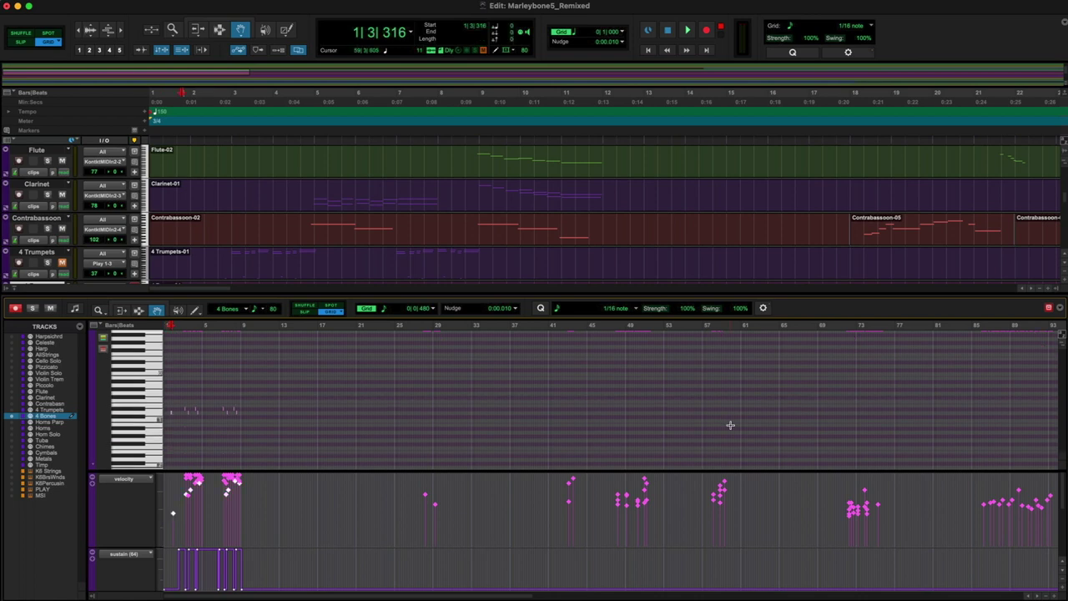
Step: Show only the 4 Bones track in the MIDI editor, framed on bars 1 to 12
{"action": "left_click", "coordinate": [218, 143]}
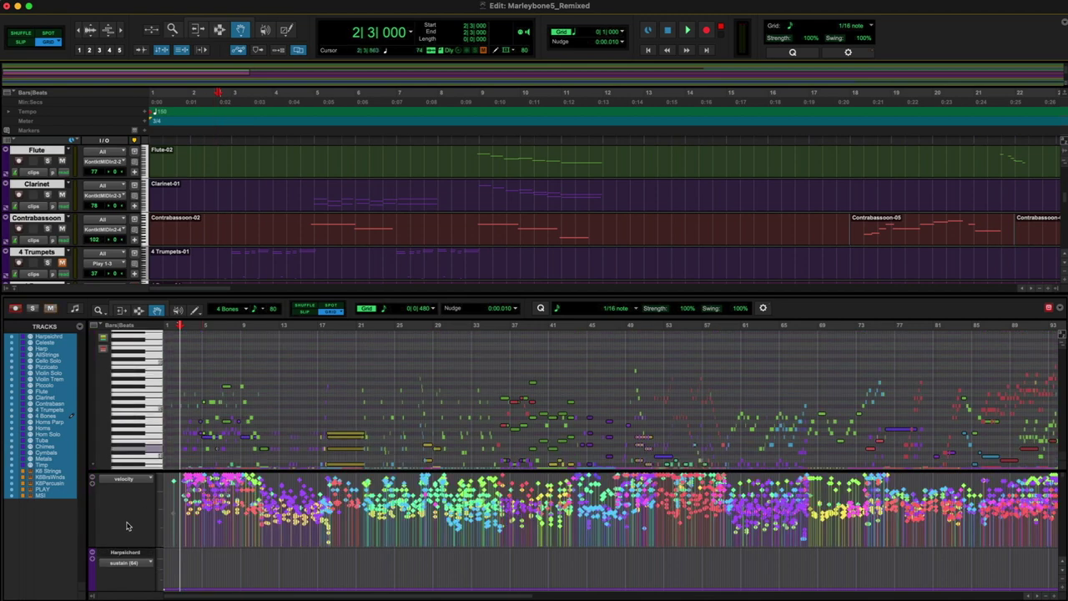
{"action": "left_click", "coordinate": [38, 222], "text": "super"}
{"action": "scroll", "coordinate": [79, 177], "scroll_direction": "down", "scroll_amount": 3}
{"action": "left_click", "coordinate": [37, 186], "text": "super"}
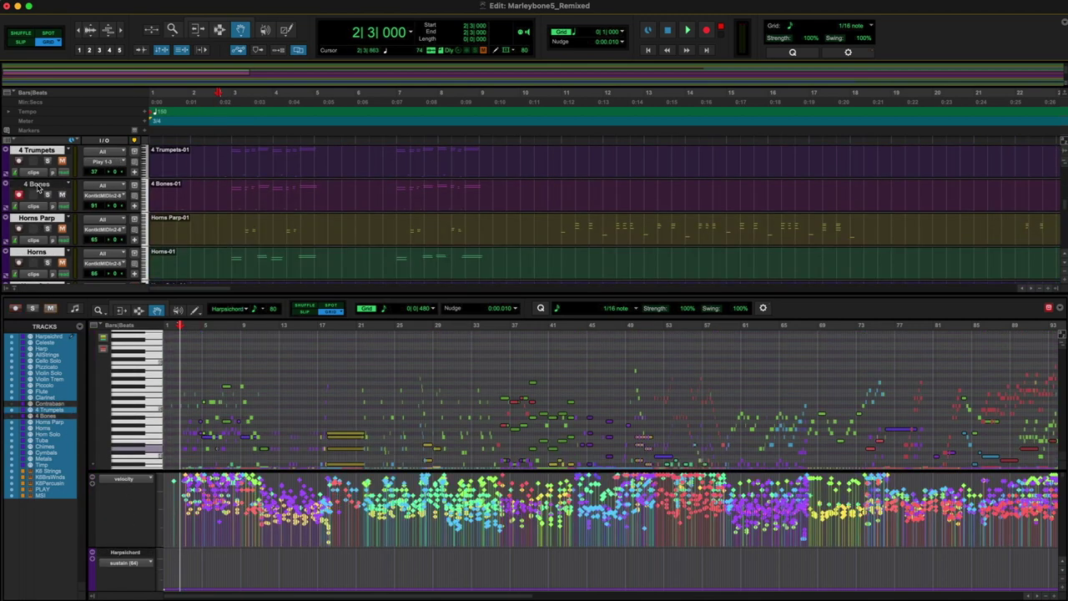
{"action": "left_click", "coordinate": [38, 187]}
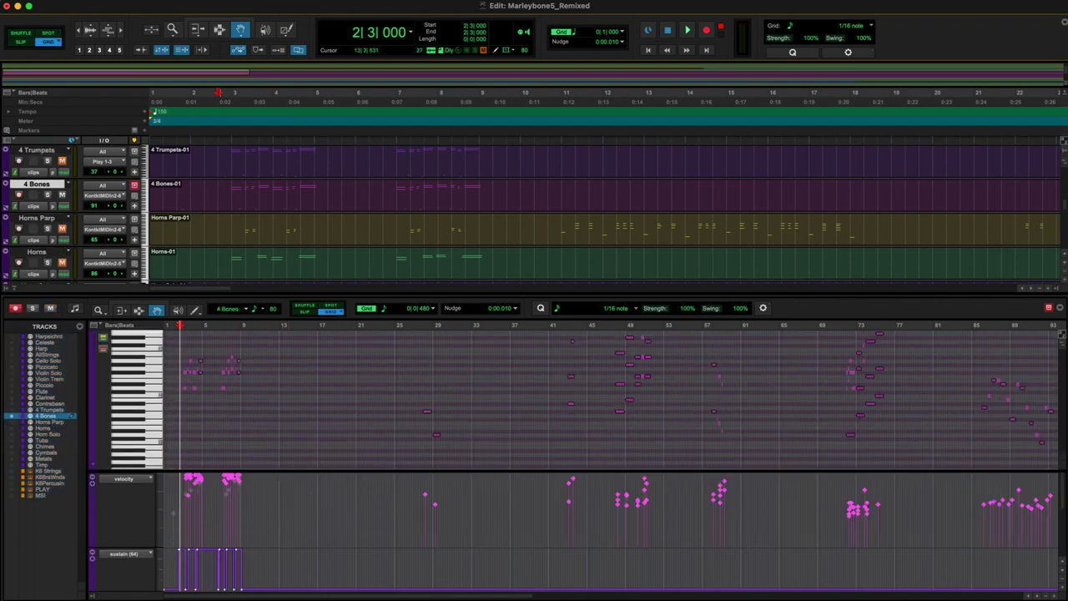
{"action": "left_click", "coordinate": [1054, 596]}
{"action": "left_click", "coordinate": [1055, 596]}
{"action": "left_click", "coordinate": [1055, 596]}
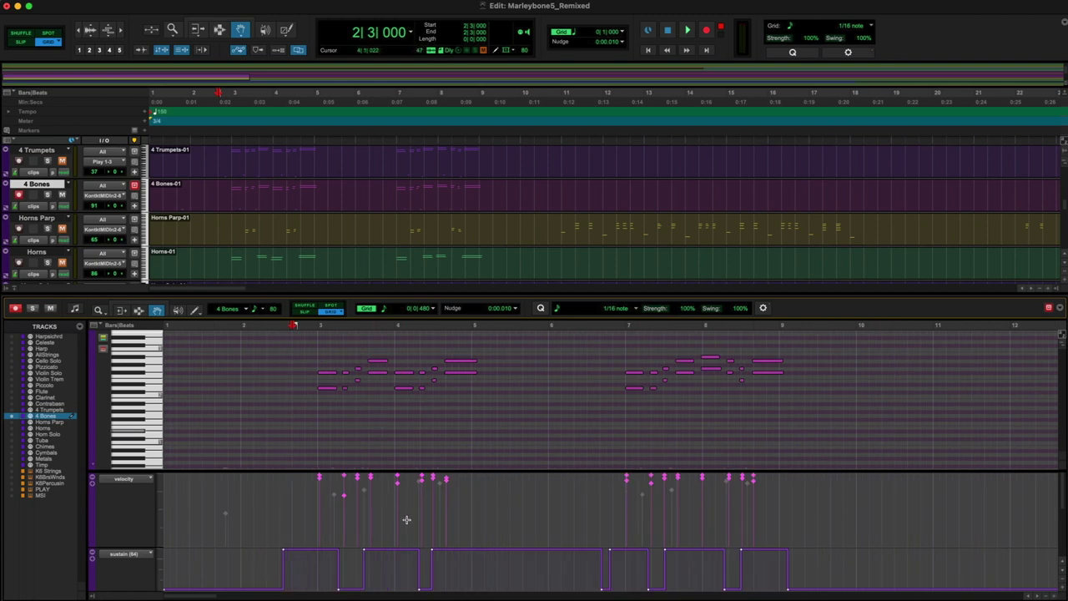
Step: Lower the velocities of the short 4 Bones notes in bars 3 and 4, and widen the sustain gap in bar 4
{"action": "left_click", "coordinate": [339, 511]}
{"action": "mouse_move", "coordinate": [338, 511]}
{"action": "left_mouse_down"}
{"action": "mouse_move", "coordinate": [357, 477]}
{"action": "mouse_move", "coordinate": [354, 510]}
{"action": "left_mouse_up"}
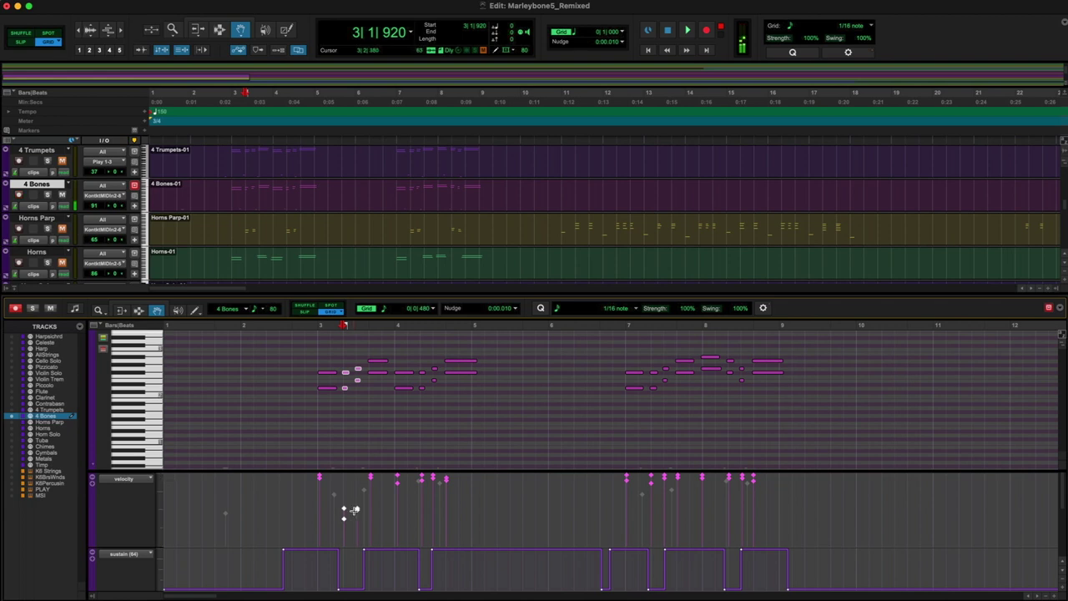
{"action": "left_click", "coordinate": [429, 490]}
{"action": "left_click", "coordinate": [433, 478]}
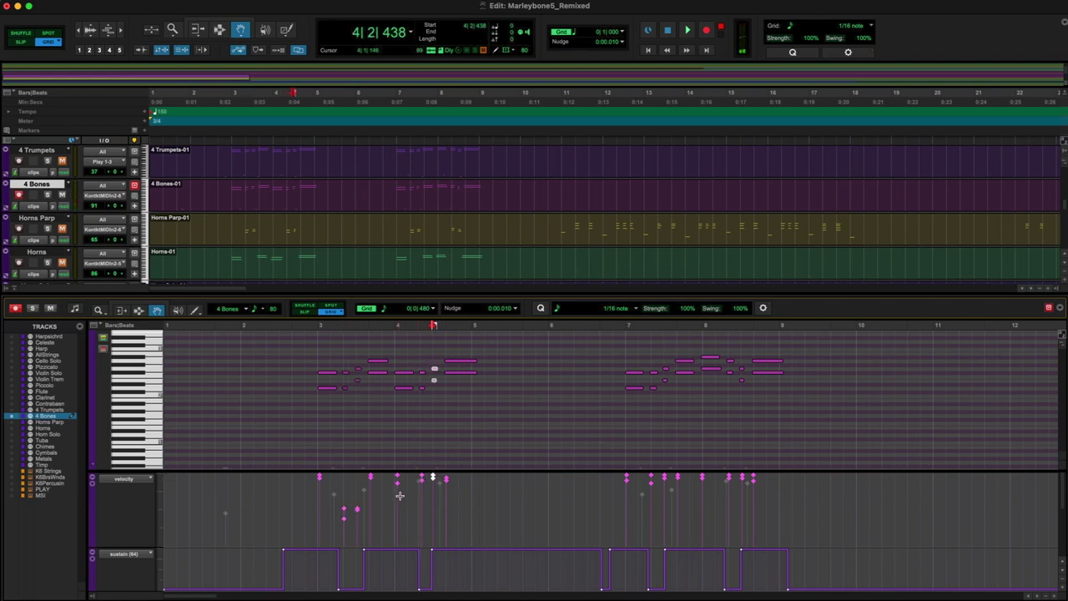
{"action": "left_click_drag", "start_coordinate": [409, 497], "coordinate": [420, 517]}
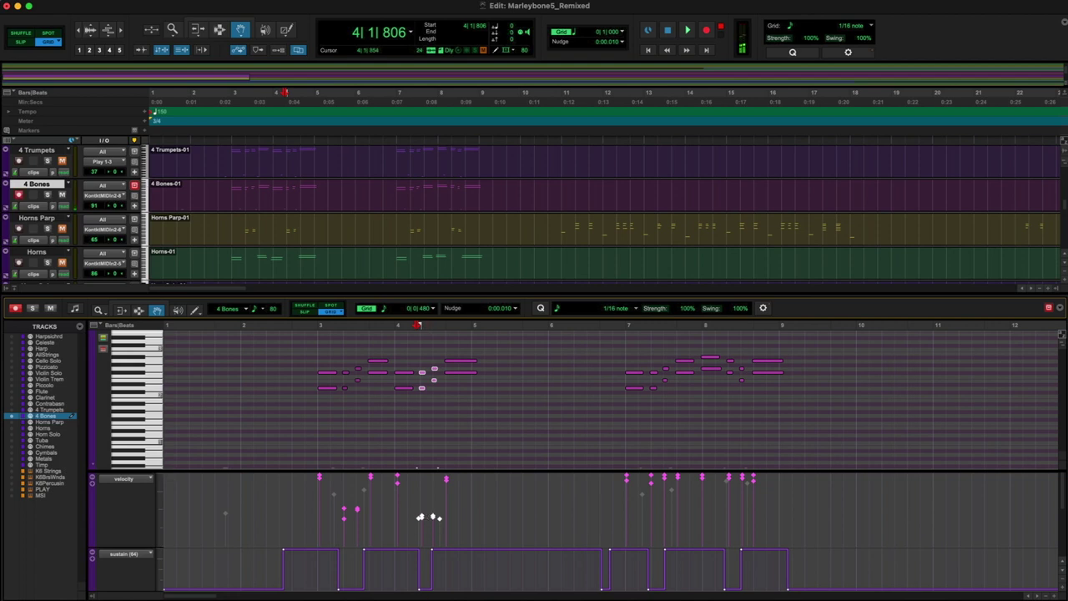
{"action": "left_click", "coordinate": [424, 594]}
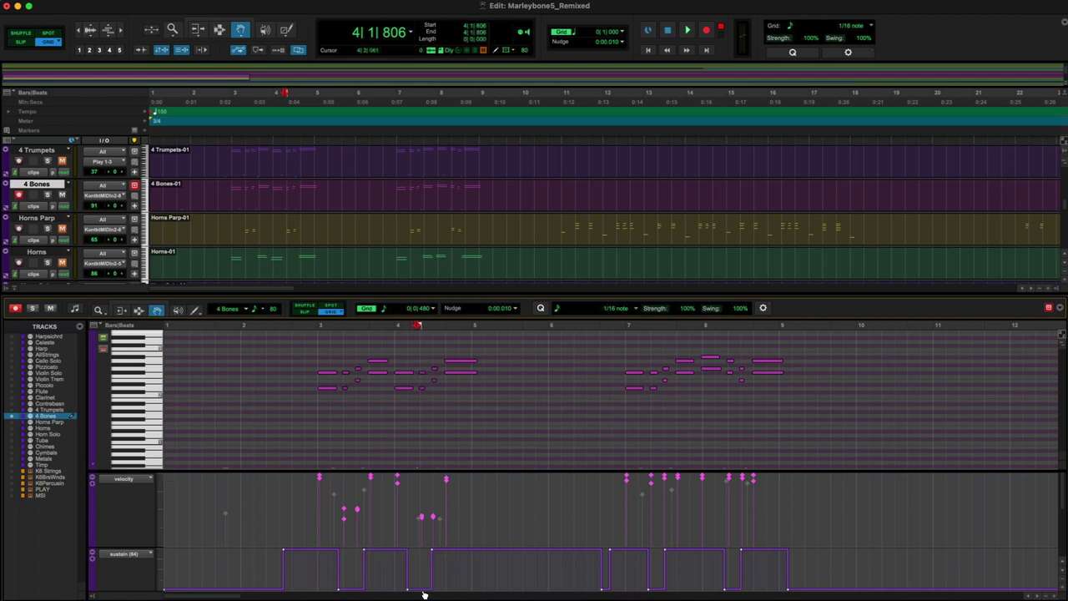
{"action": "left_click_drag", "start_coordinate": [432, 551], "coordinate": [438, 550]}
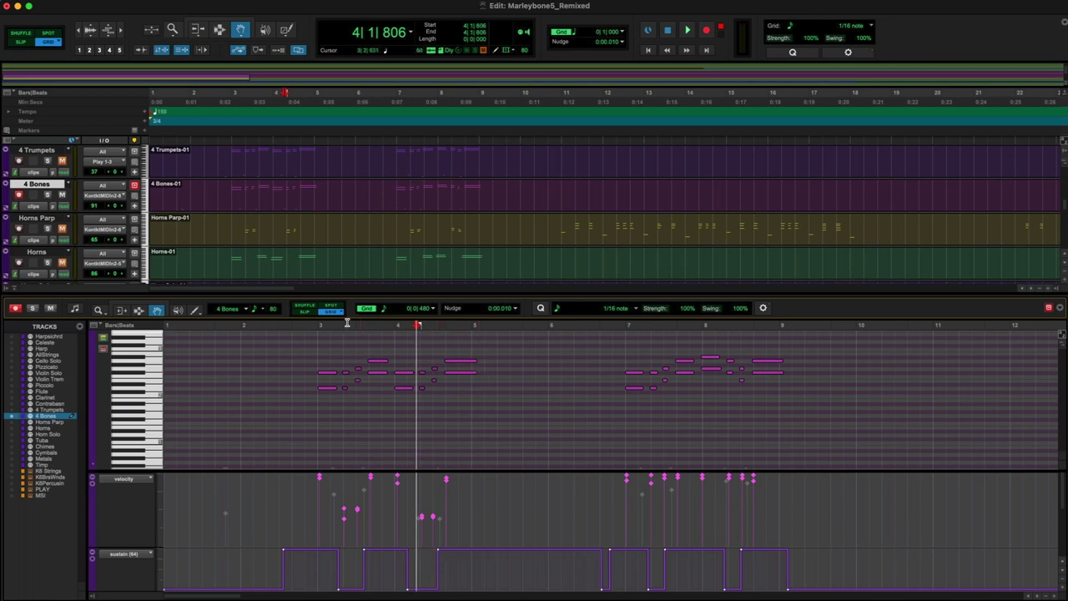
Step: Play 4 Bones from bar 2, beat 3, and widen the two sustain gaps in bars 7 and 8
{"action": "left_click", "coordinate": [293, 328]}
{"action": "key", "text": "space"}
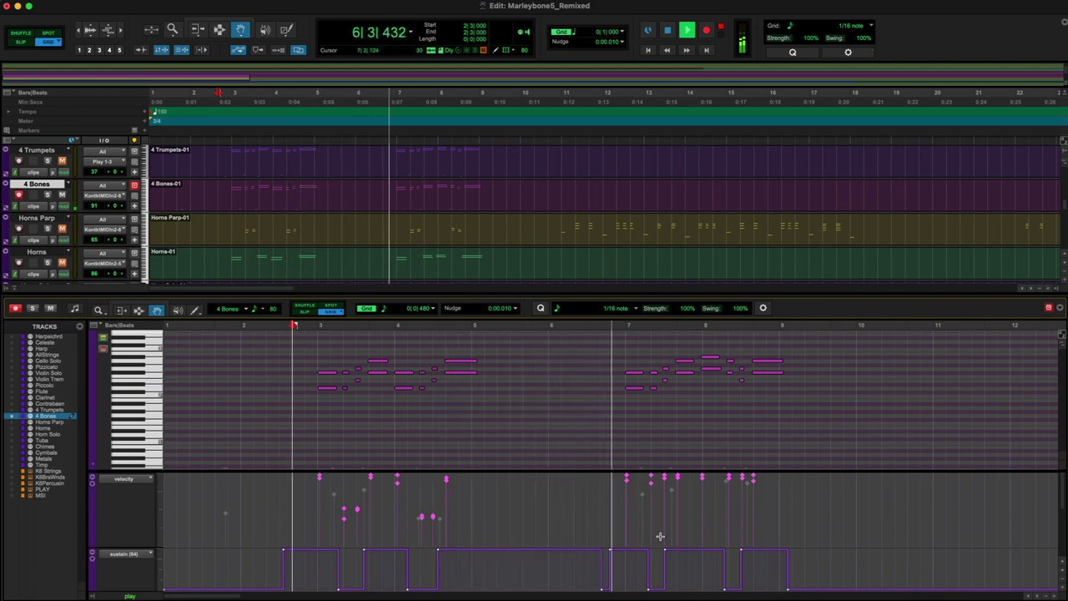
{"action": "mouse_move", "coordinate": [665, 552]}
{"action": "left_mouse_down"}
{"action": "mouse_move", "coordinate": [683, 550]}
{"action": "mouse_move", "coordinate": [670, 551]}
{"action": "left_mouse_up"}
{"action": "key", "text": "space"}
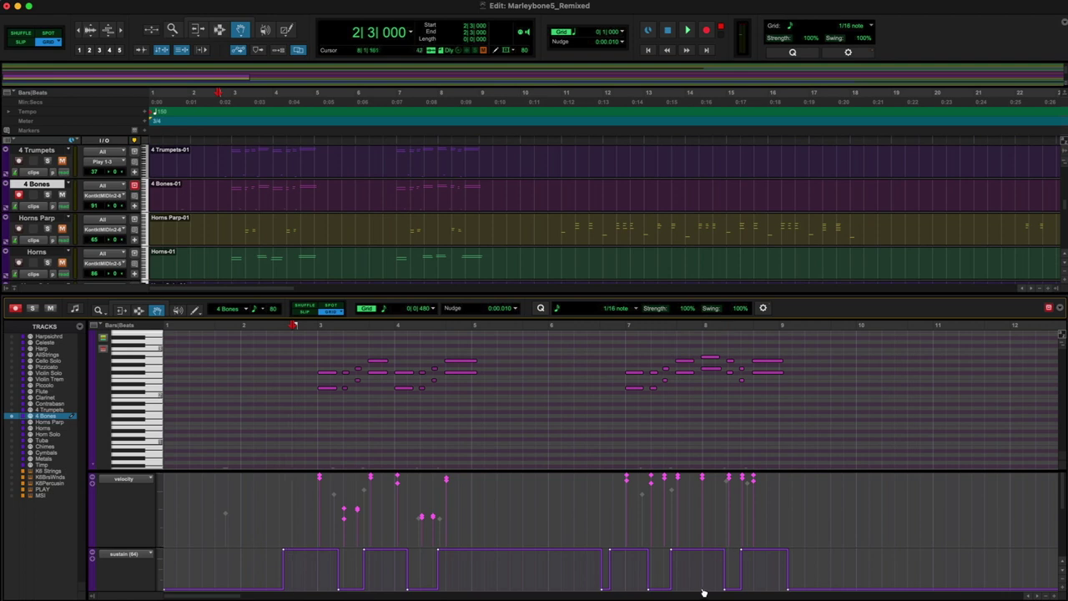
{"action": "left_click_drag", "start_coordinate": [721, 590], "coordinate": [718, 589]}
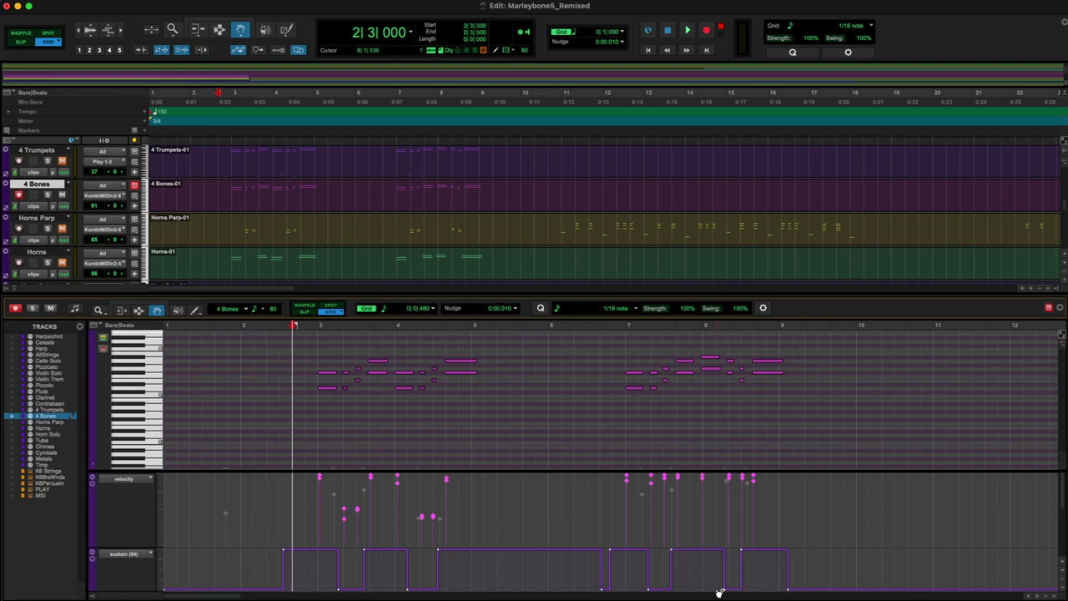
{"action": "left_click_drag", "start_coordinate": [740, 550], "coordinate": [746, 550]}
Step: Lower the velocities of the short 4 Bones notes in bars 7 and 8, checking by playback and further reducing the bar 7 pair
{"action": "left_click_drag", "start_coordinate": [644, 497], "coordinate": [664, 469]}
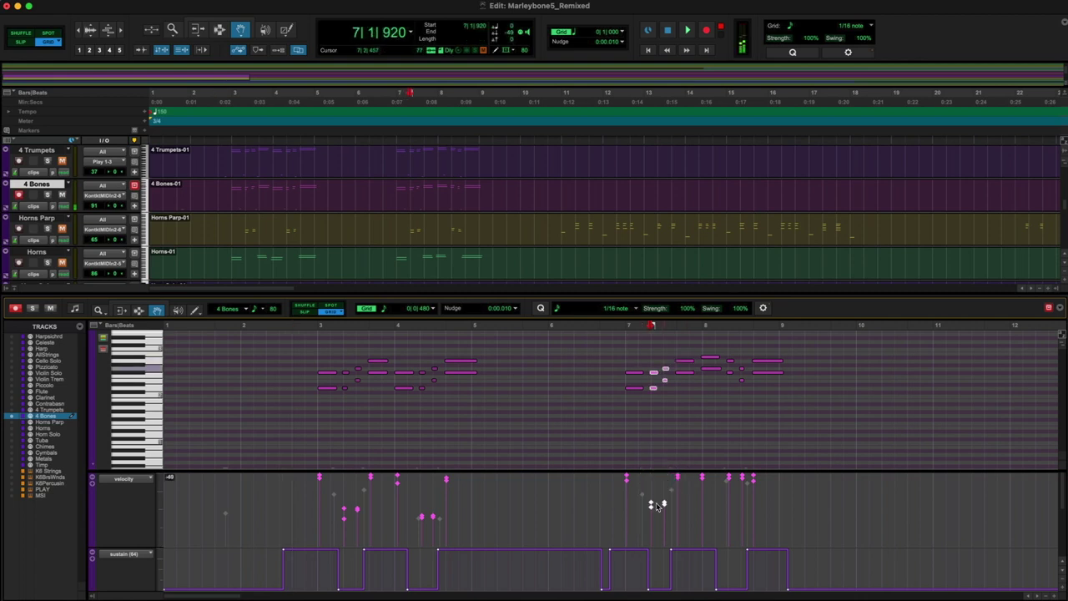
{"action": "left_click_drag", "start_coordinate": [727, 484], "coordinate": [739, 508]}
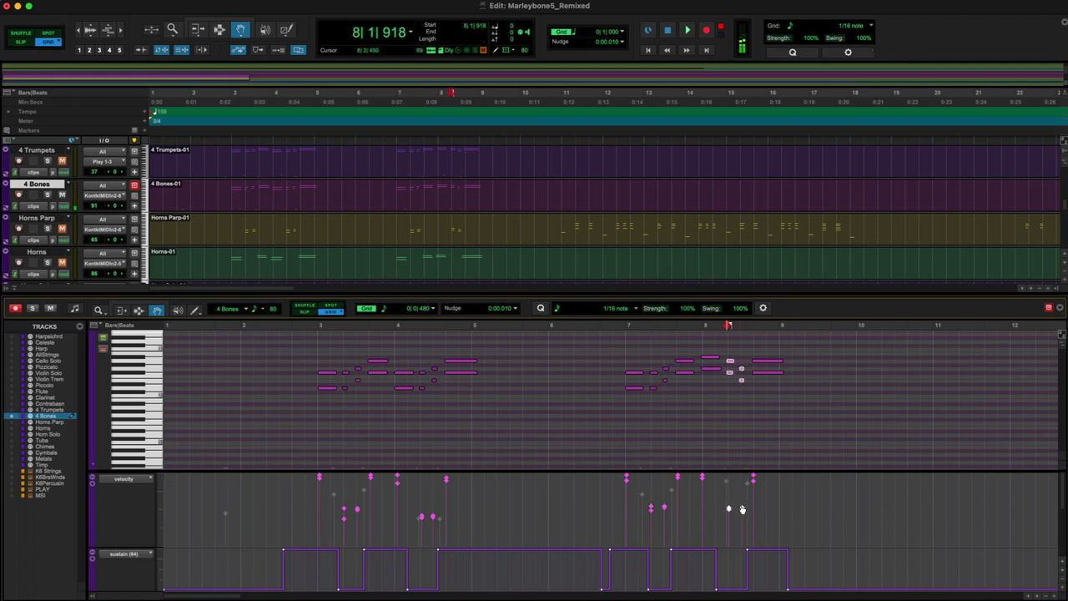
{"action": "left_click", "coordinate": [613, 329]}
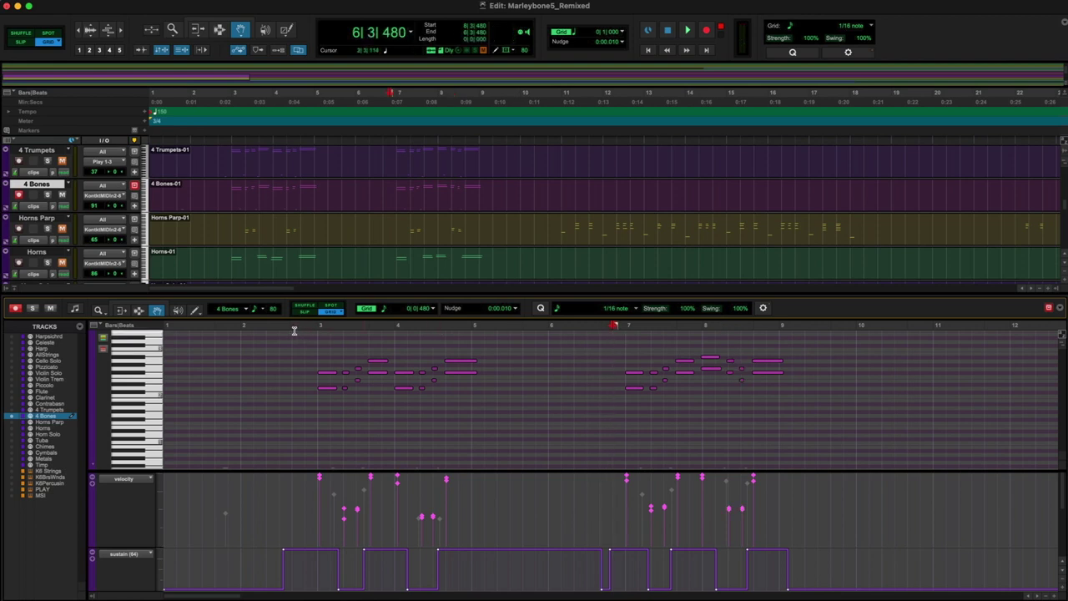
{"action": "key", "text": "space"}
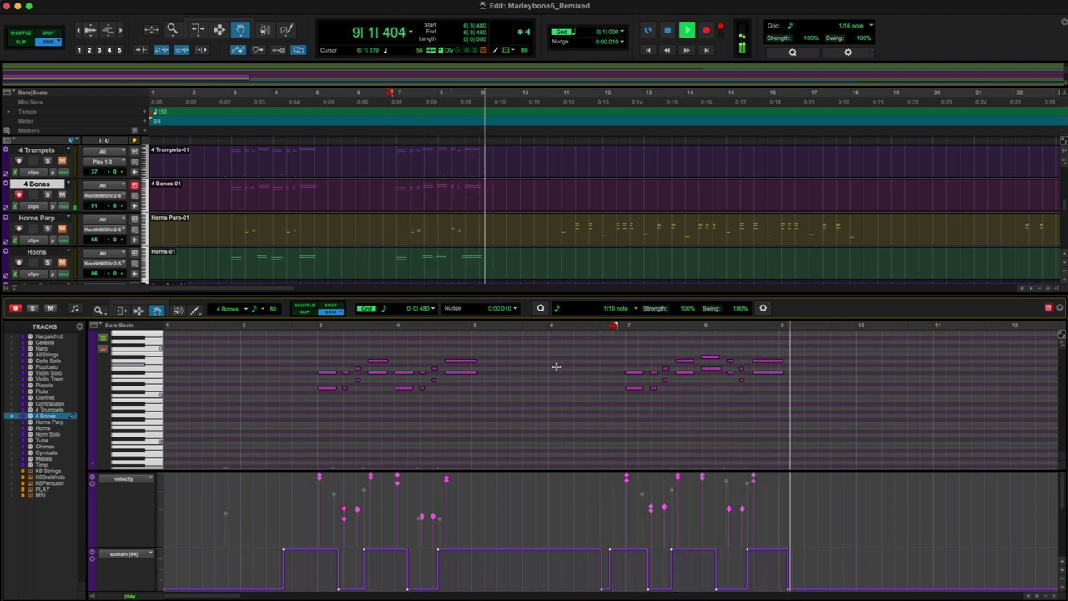
{"action": "key", "text": "space"}
{"action": "left_click_drag", "start_coordinate": [647, 493], "coordinate": [664, 514]}
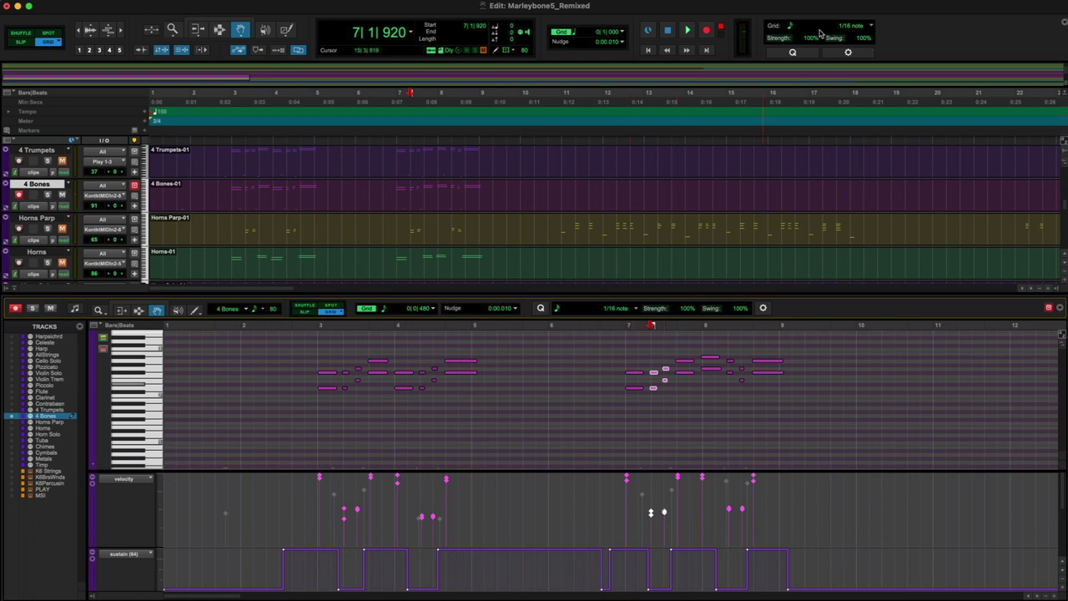
Step: Play the arrangement with all tracks selected from bar 7 to about bar 9
{"action": "left_click", "coordinate": [399, 209]}
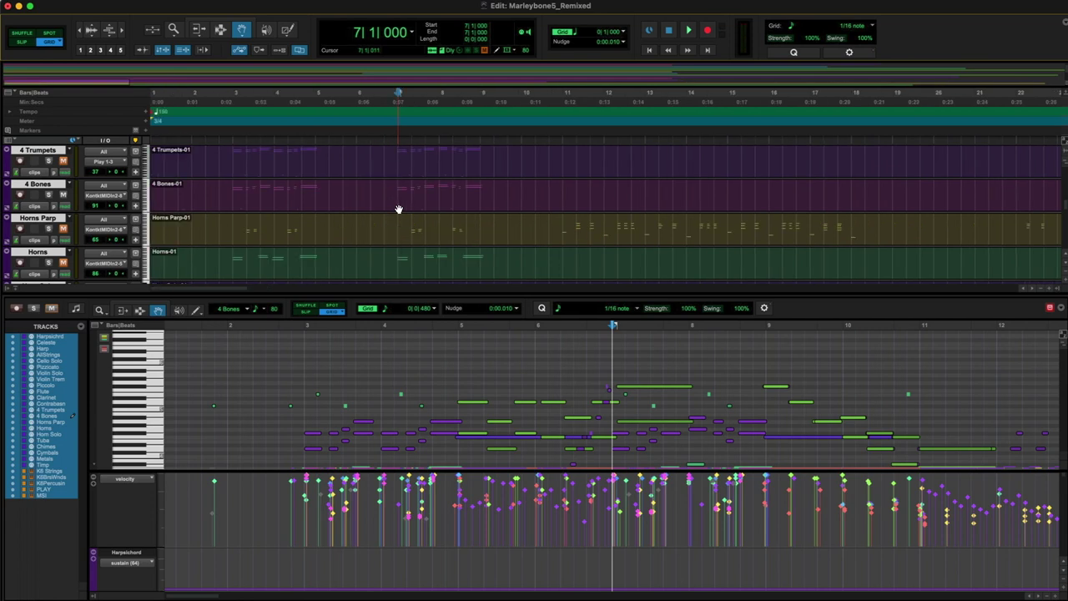
{"action": "key", "text": "space"}
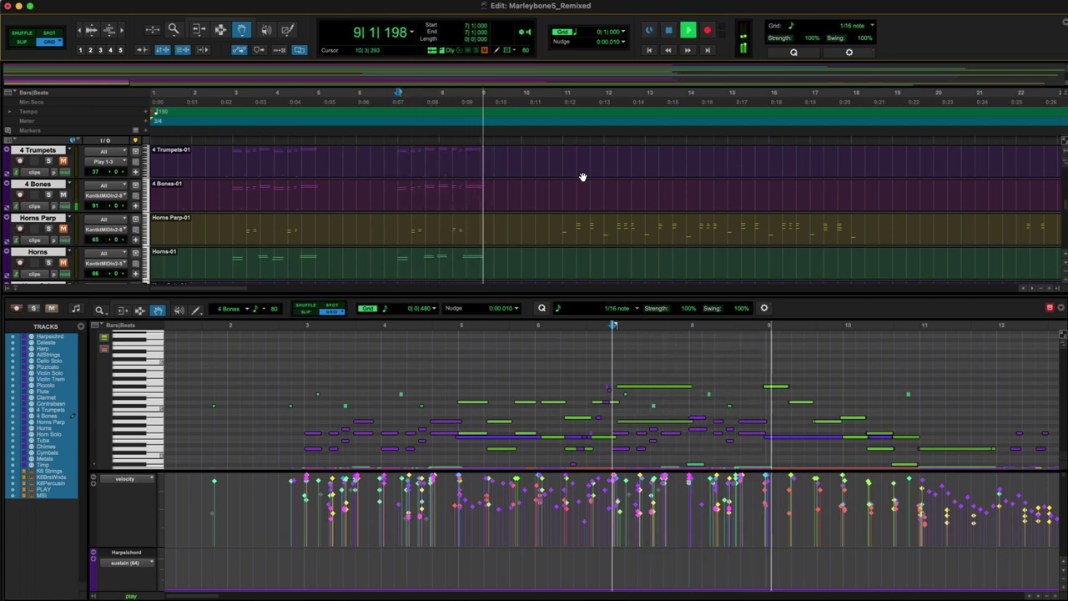
{"action": "key", "text": "space"}
Step: Widen the timeline view to show the later 4 Bones phrases and display a sustain (64) lane beneath that track
{"action": "left_click", "coordinate": [27, 183], "text": "super"}
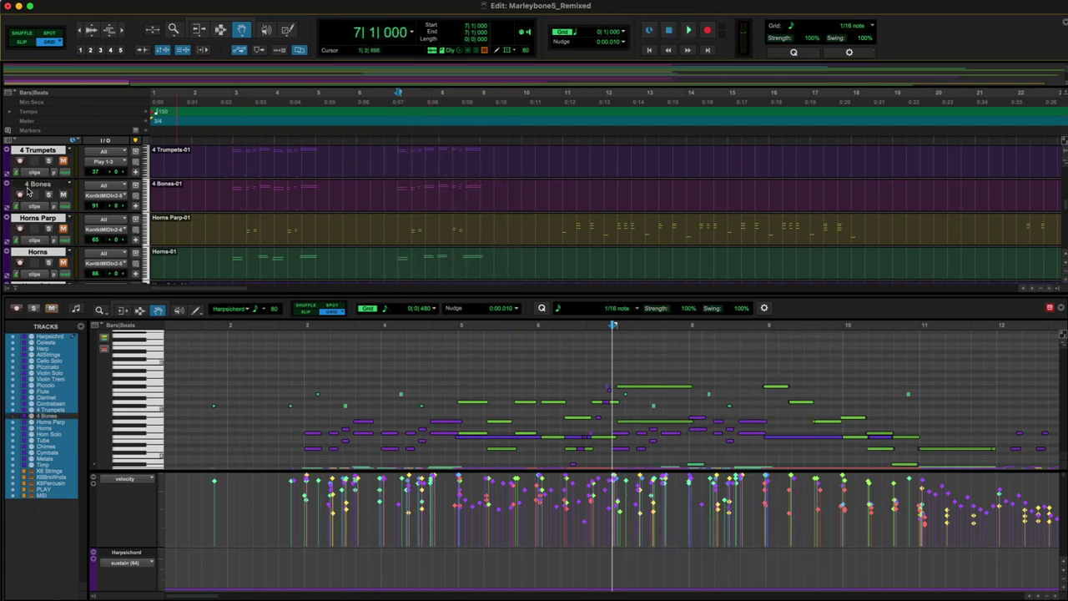
{"action": "left_click", "coordinate": [29, 185]}
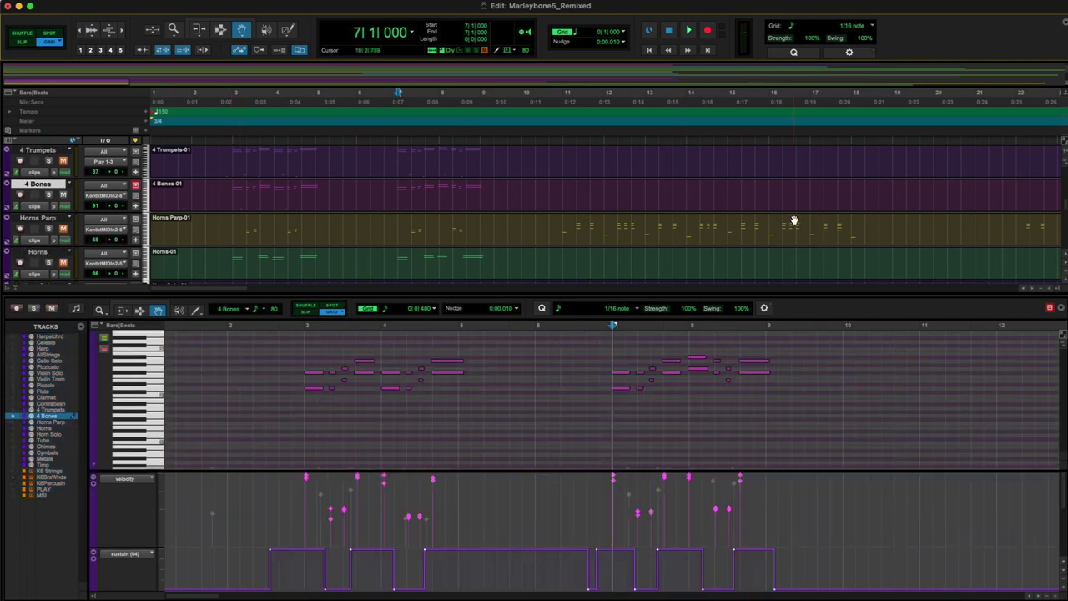
{"action": "left_click", "coordinate": [1040, 289]}
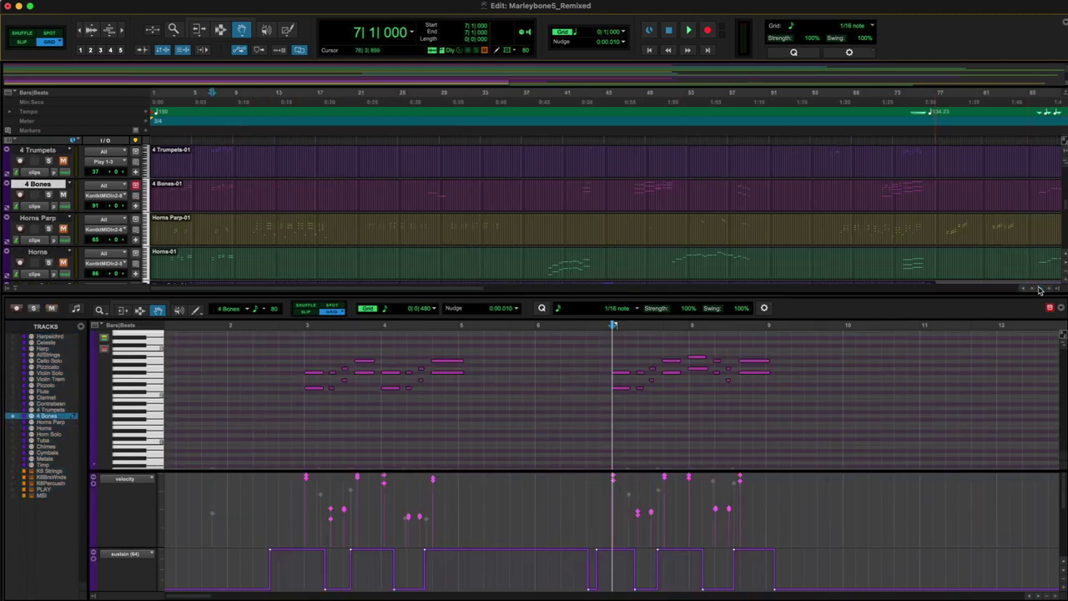
{"action": "left_click", "coordinate": [409, 139]}
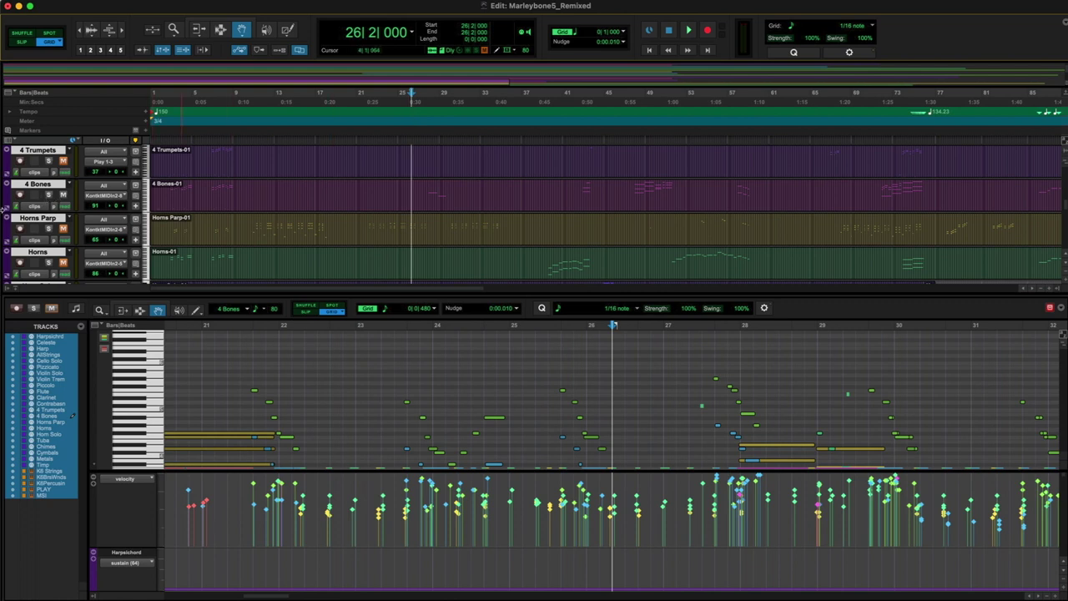
{"action": "left_click", "coordinate": [7, 209]}
{"action": "left_click", "coordinate": [46, 221]}
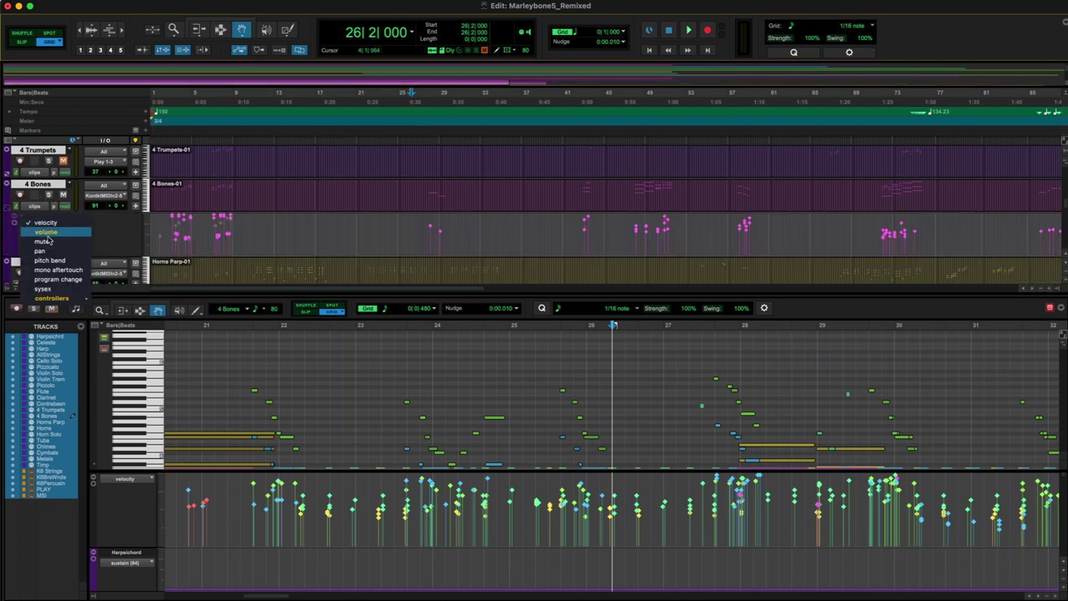
{"action": "mouse_move", "coordinate": [58, 300]}
{"action": "left_click", "coordinate": [125, 302]}
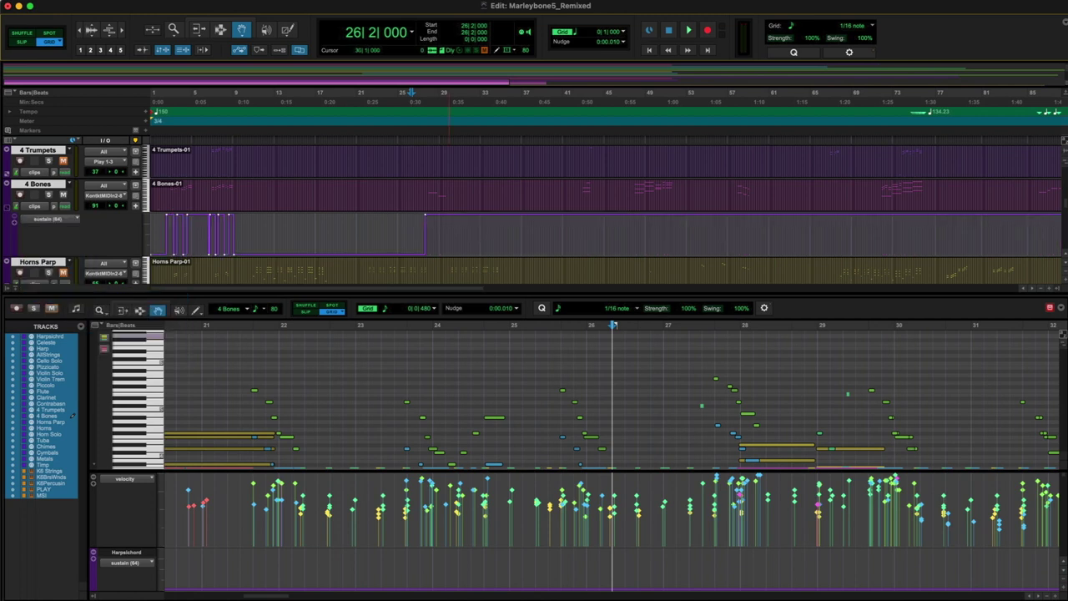
Step: Shape the 4 Bones sustain lane into separate on-off blocks around each phrase from about bar 27 to bar 94
{"action": "left_click_drag", "start_coordinate": [581, 254], "coordinate": [632, 215]}
{"action": "left_click_drag", "start_coordinate": [677, 219], "coordinate": [760, 256]}
{"action": "left_click_drag", "start_coordinate": [880, 258], "coordinate": [924, 276]}
{"action": "scroll", "coordinate": [986, 251], "scroll_direction": "right", "scroll_amount": 8}
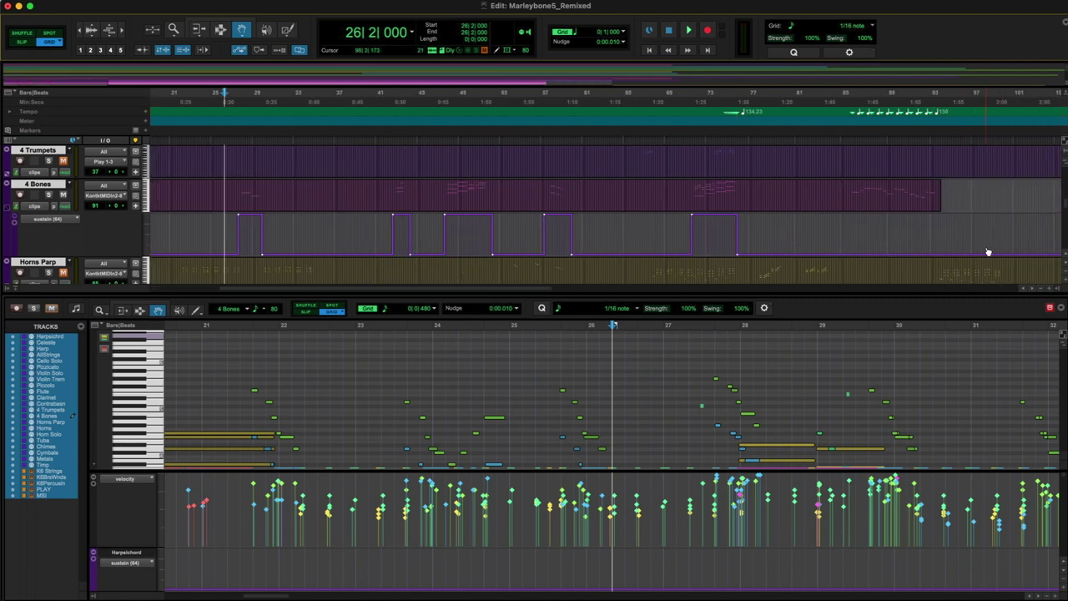
{"action": "left_click_drag", "start_coordinate": [689, 256], "coordinate": [689, 215]}
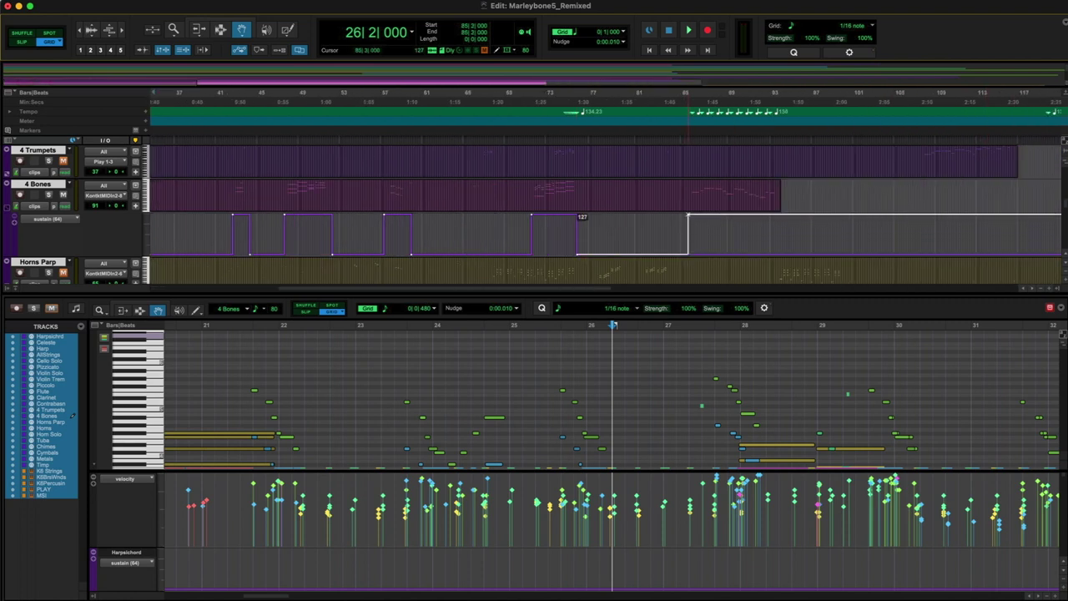
{"action": "left_click_drag", "start_coordinate": [784, 215], "coordinate": [780, 254]}
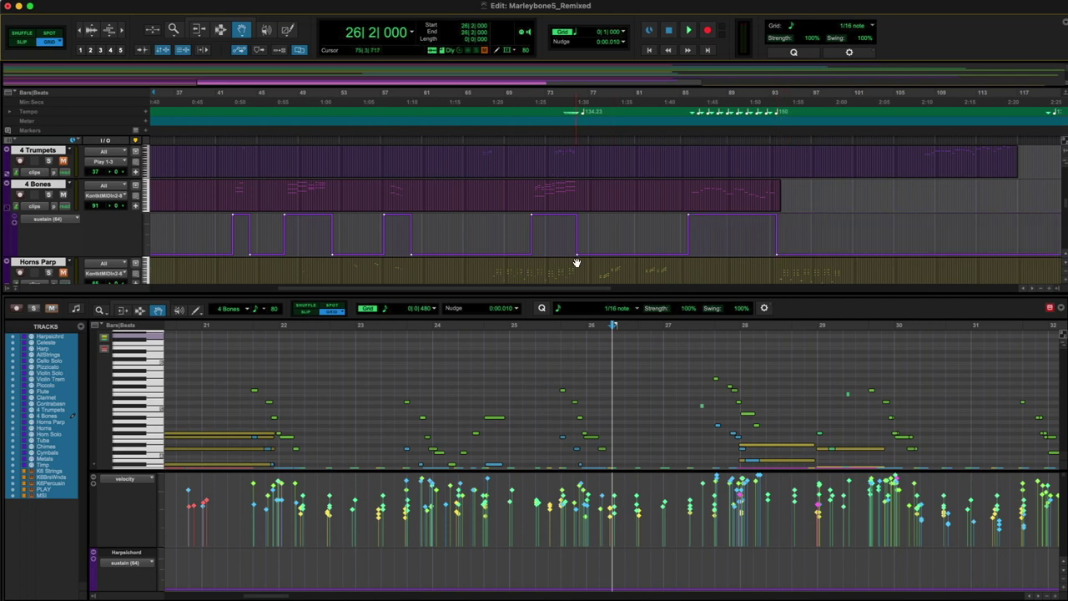
{"action": "scroll", "coordinate": [576, 263], "scroll_direction": "left", "scroll_amount": 8}
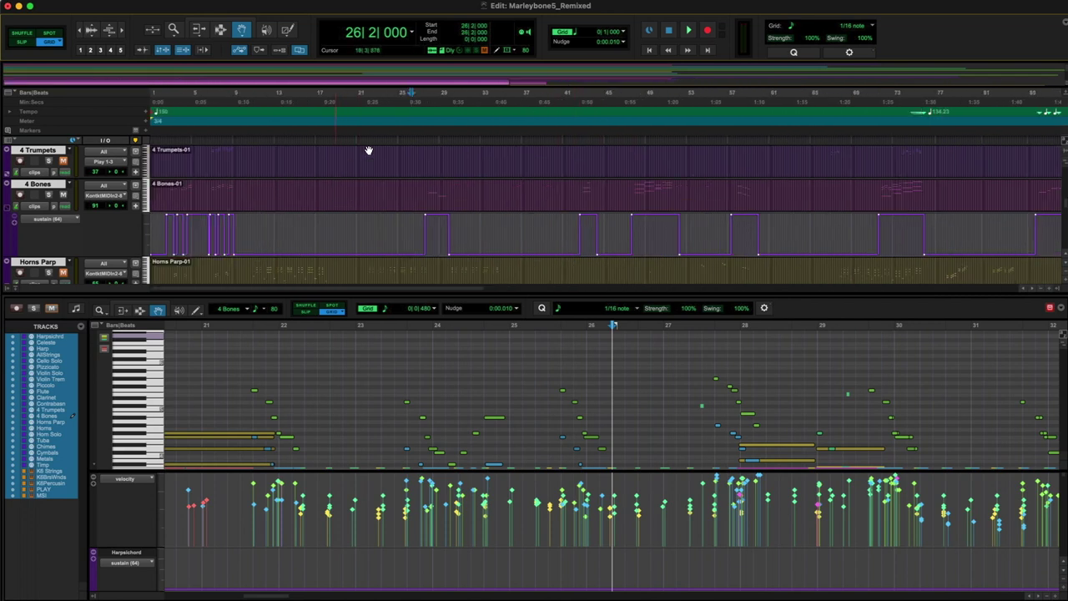
Step: Play the arrangement from bar 26, beat 2, unmute 4 Trumpets, and play again from bar 42, beat 3
{"action": "key", "text": "space"}
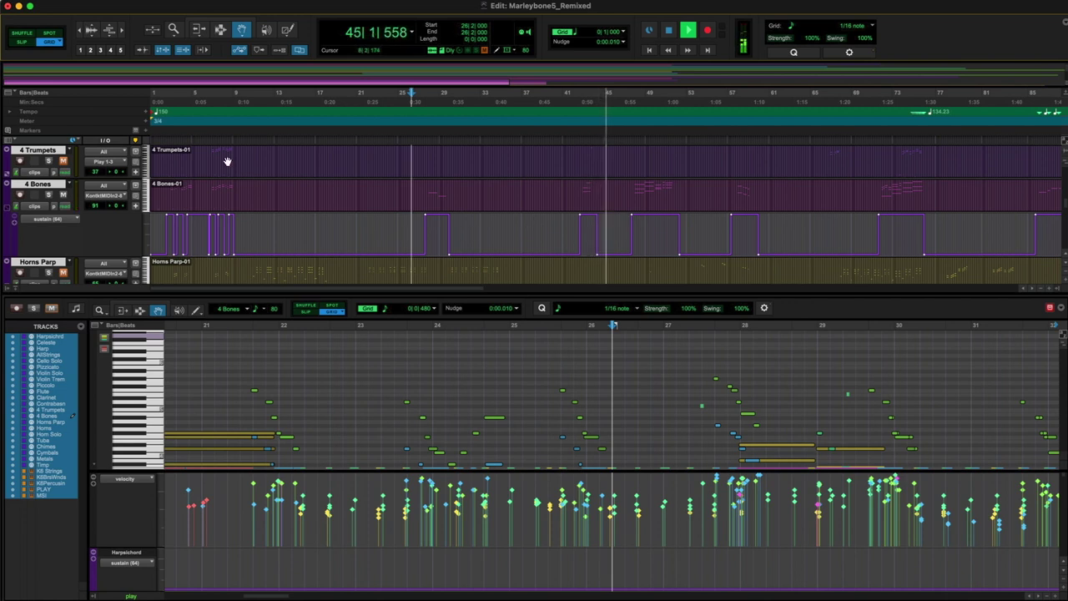
{"action": "key", "text": "space"}
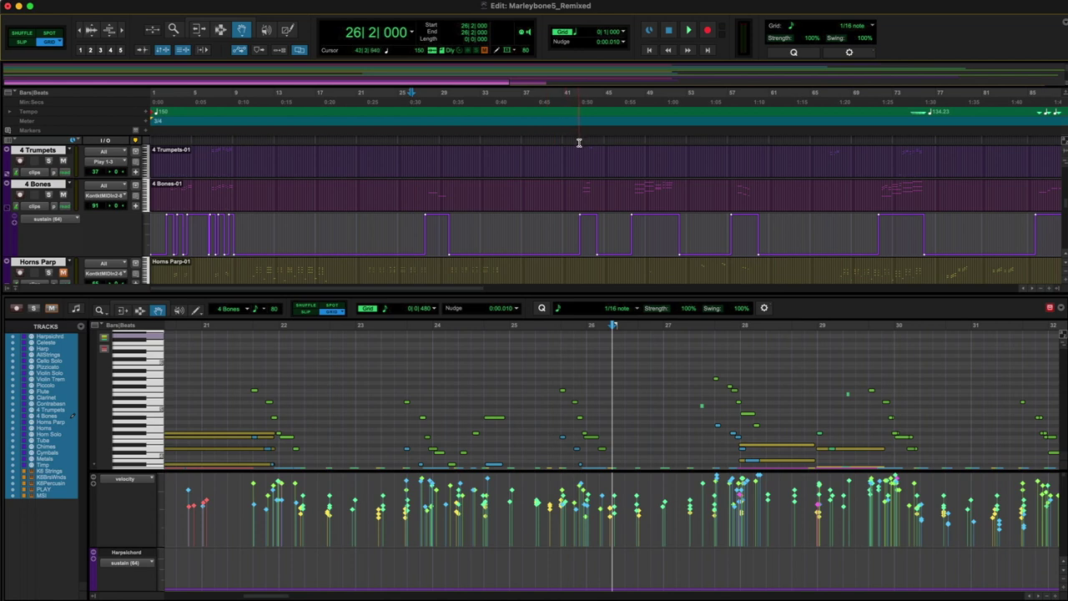
{"action": "left_click", "coordinate": [579, 143]}
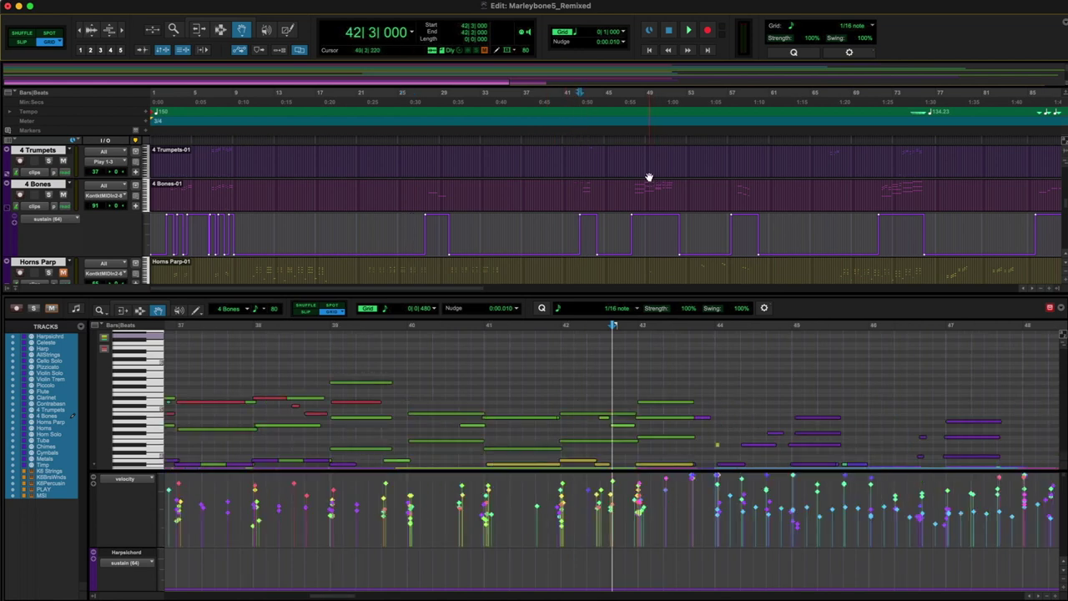
{"action": "key", "text": "space"}
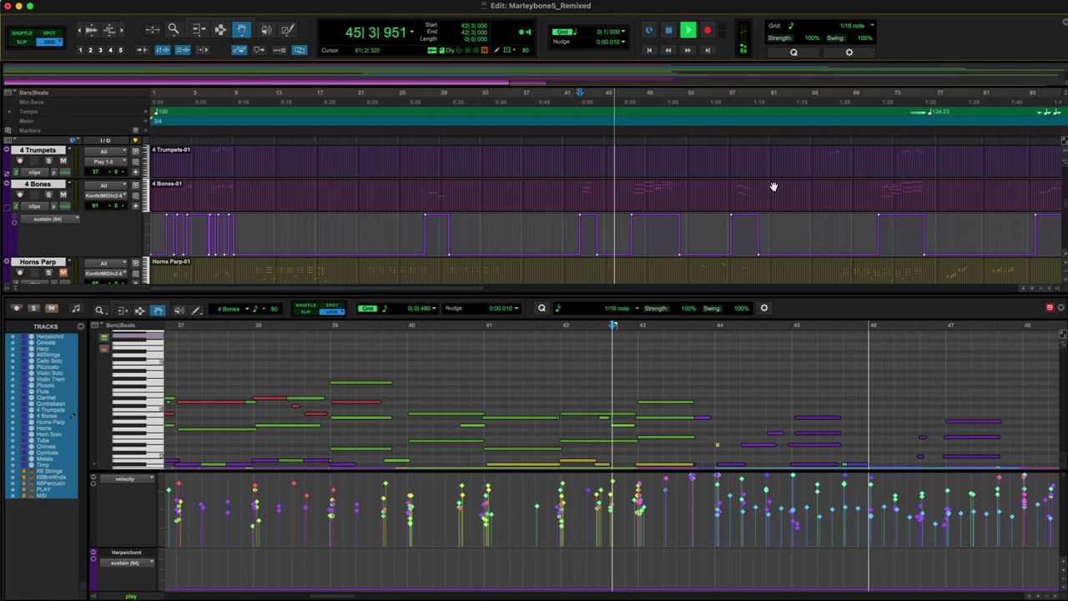
Step: Record-enable 4 Bones and record passes from bar 26, beat 3, and from bar 42 to about bar 59
{"action": "left_click", "coordinate": [20, 194]}
{"action": "key", "text": "space"}
{"action": "left_click", "coordinate": [414, 145]}
{"action": "key", "text": "space"}
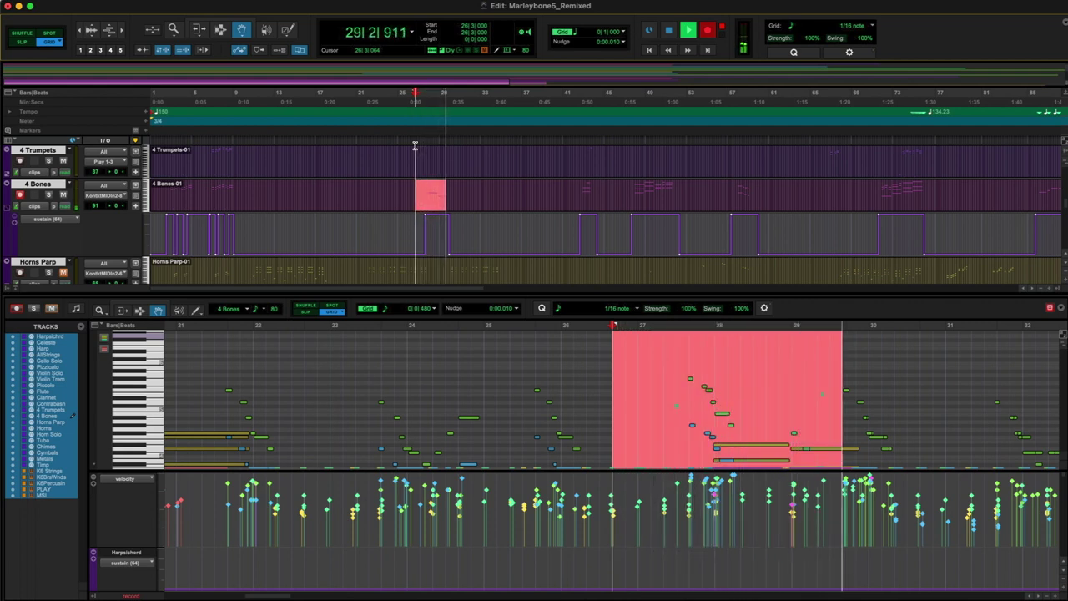
{"action": "left_click", "coordinate": [572, 143]}
{"action": "key", "text": "space"}
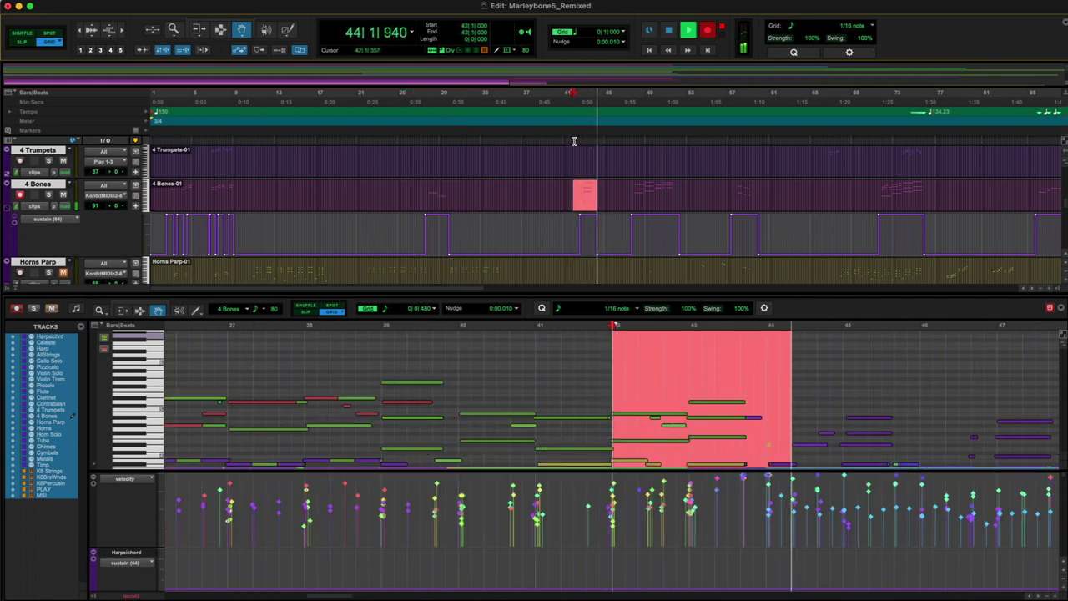
{"action": "key", "text": "space"}
{"action": "key", "text": "space"}
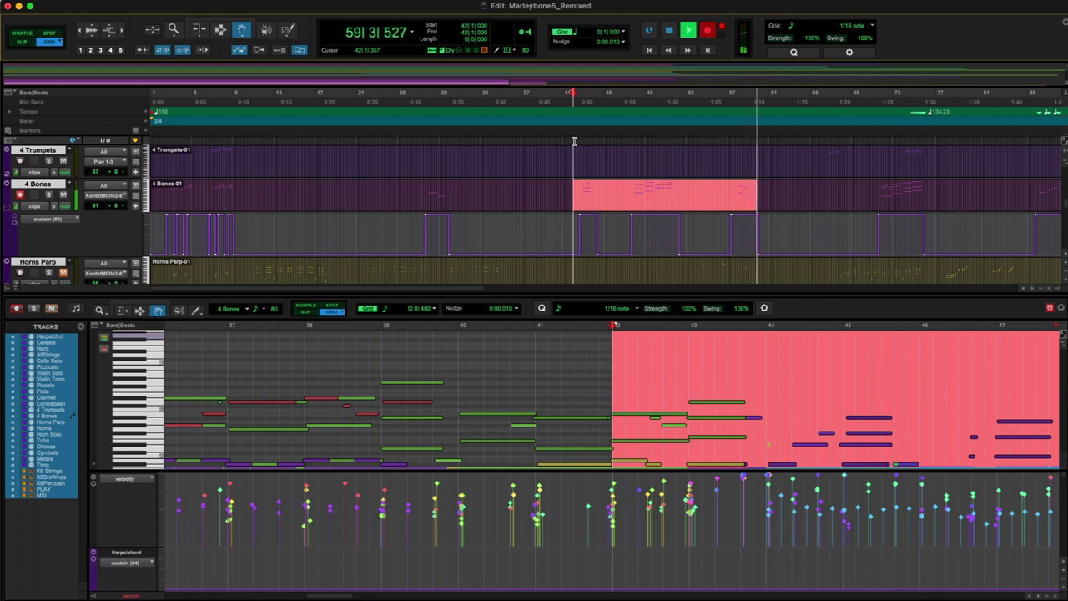
{"action": "key", "text": "space"}
Step: Shorten the 4 Bones sustain block around bars 57 and 58 so it releases at about 58|3|734
{"action": "left_click", "coordinate": [740, 254]}
{"action": "left_click_drag", "start_coordinate": [749, 254], "coordinate": [748, 254]}
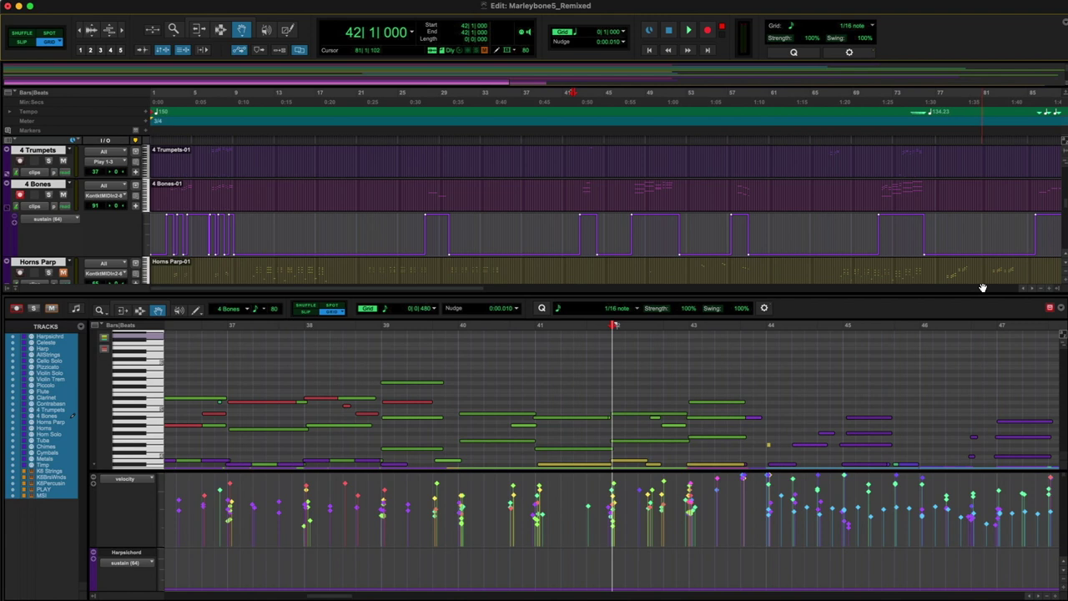
{"action": "left_click", "coordinate": [1052, 288]}
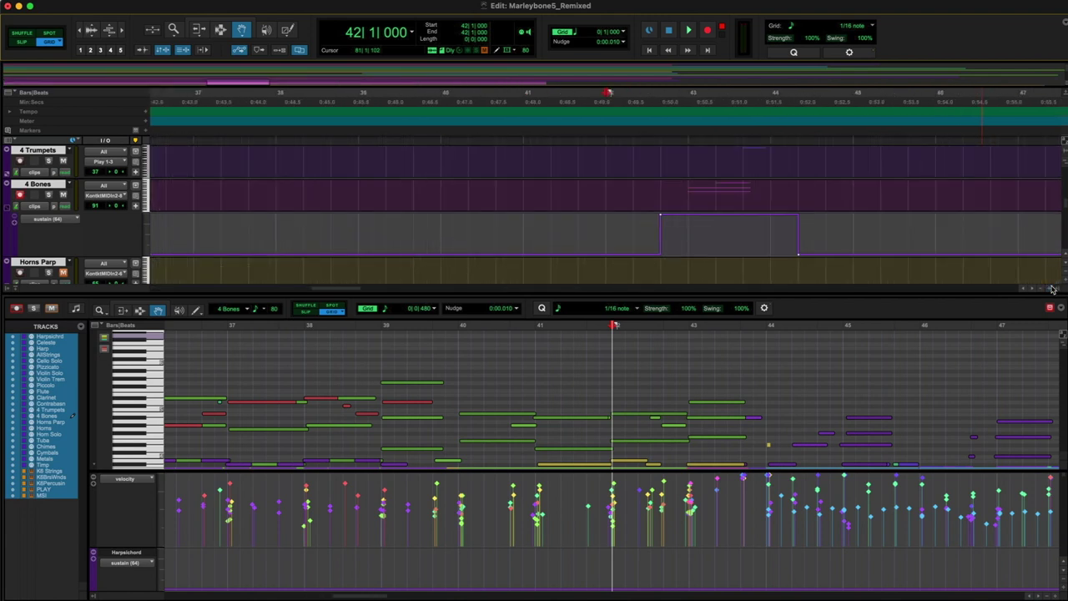
{"action": "scroll", "coordinate": [930, 162], "scroll_direction": "right", "scroll_amount": 10}
{"action": "scroll", "coordinate": [929, 161], "scroll_direction": "right", "scroll_amount": 5}
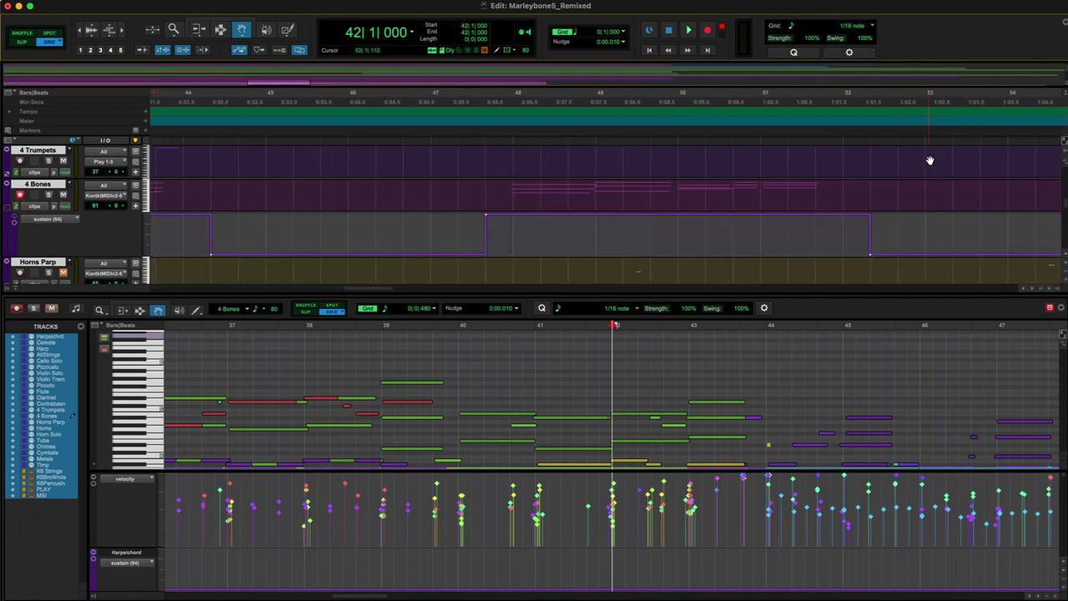
{"action": "scroll", "coordinate": [877, 232], "scroll_direction": "right", "scroll_amount": 12}
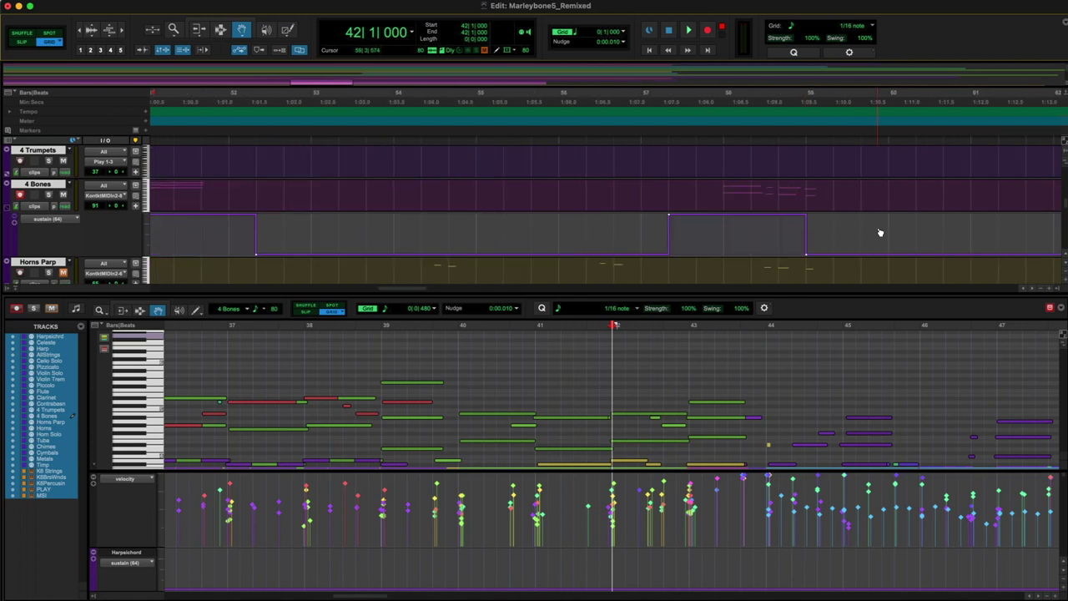
{"action": "left_click_drag", "start_coordinate": [756, 257], "coordinate": [746, 252]}
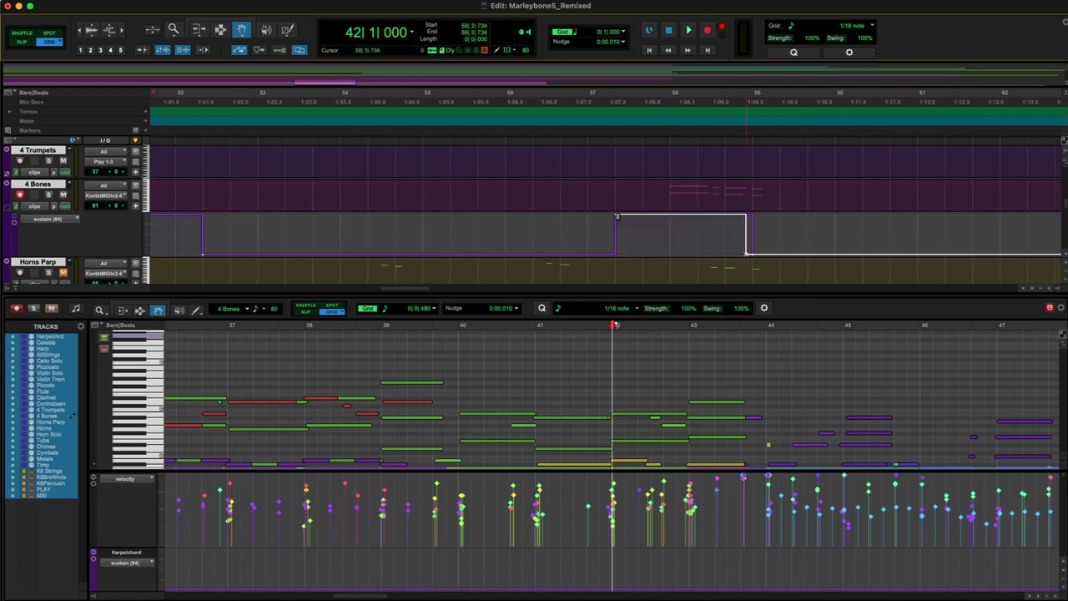
{"action": "key", "text": "super+z"}
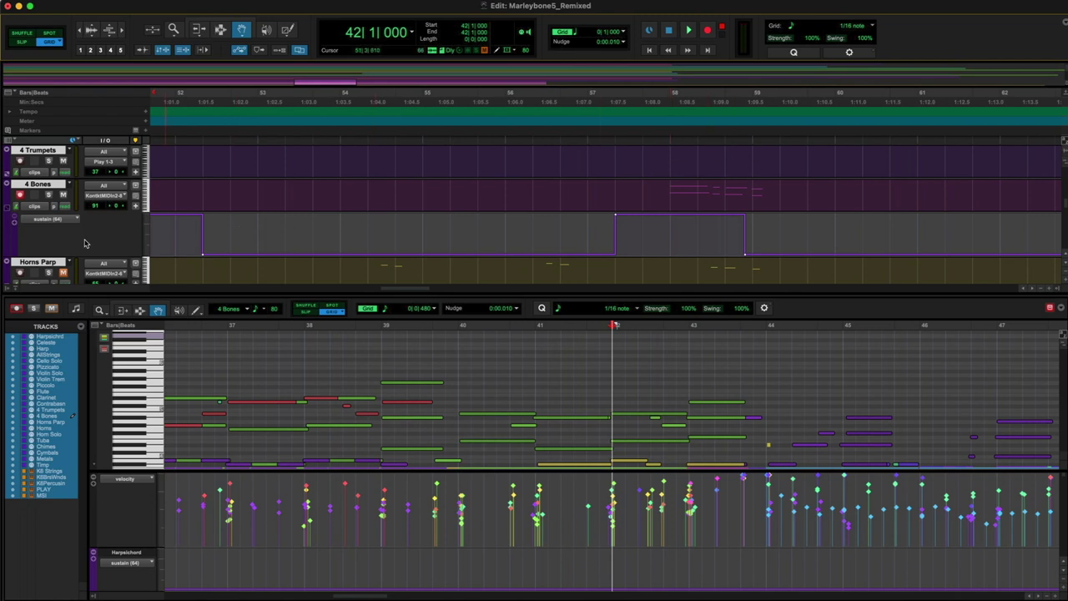
Step: Add a velocity lane beneath the 4 Bones sustain lane and lower the velocities of the short chord just before bar 59
{"action": "left_click", "coordinate": [13, 224]}
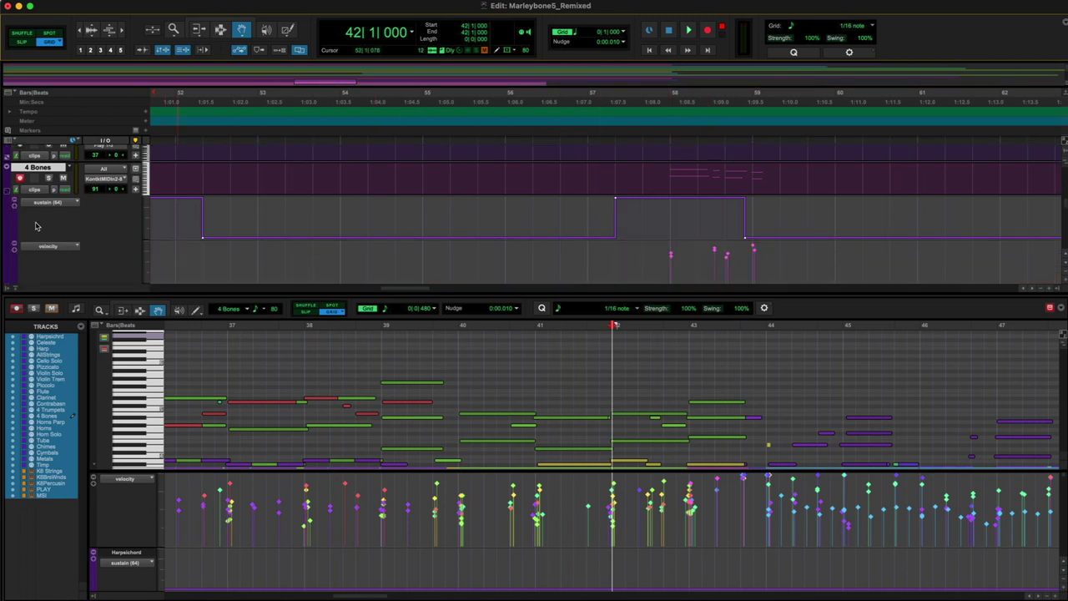
{"action": "left_click", "coordinate": [748, 259]}
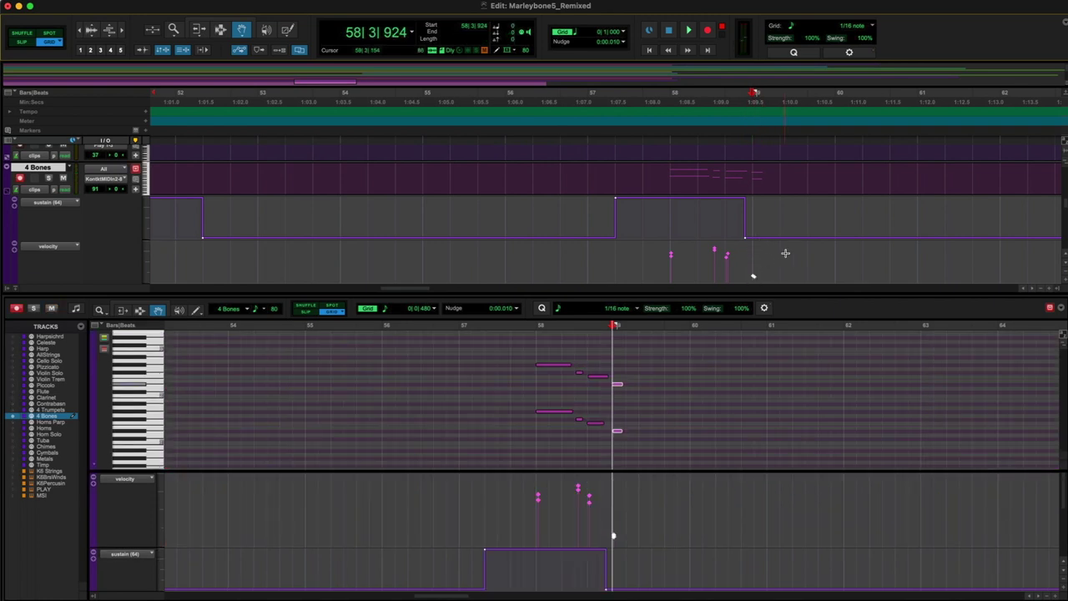
Step: Play the arrangement from bar 57, beat 3, to hear the 4 Bones phrase in bar 58
{"action": "left_click", "coordinate": [615, 143]}
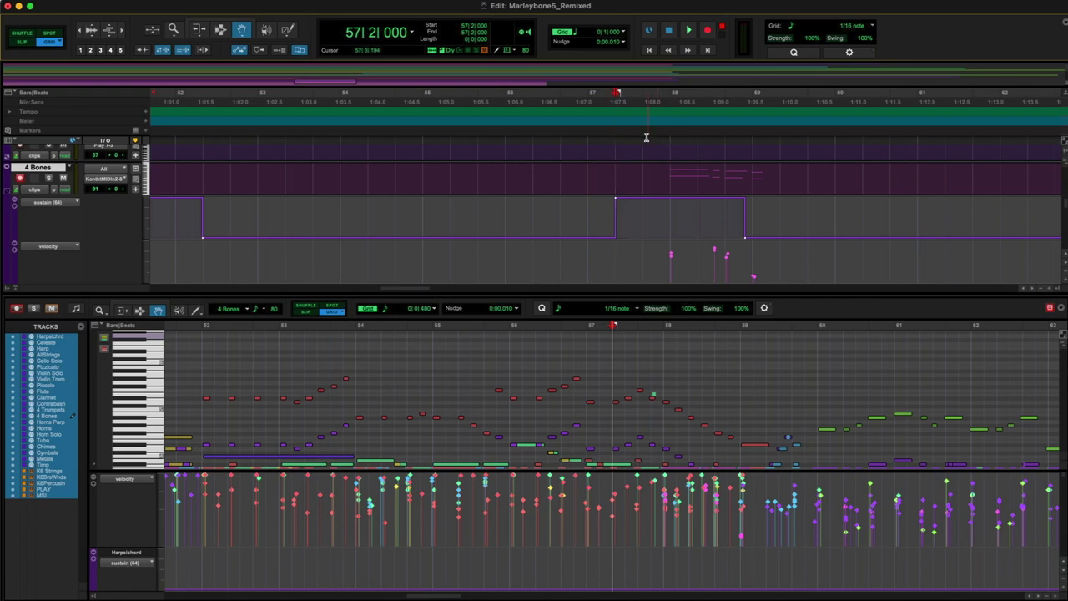
{"action": "left_click", "coordinate": [640, 142]}
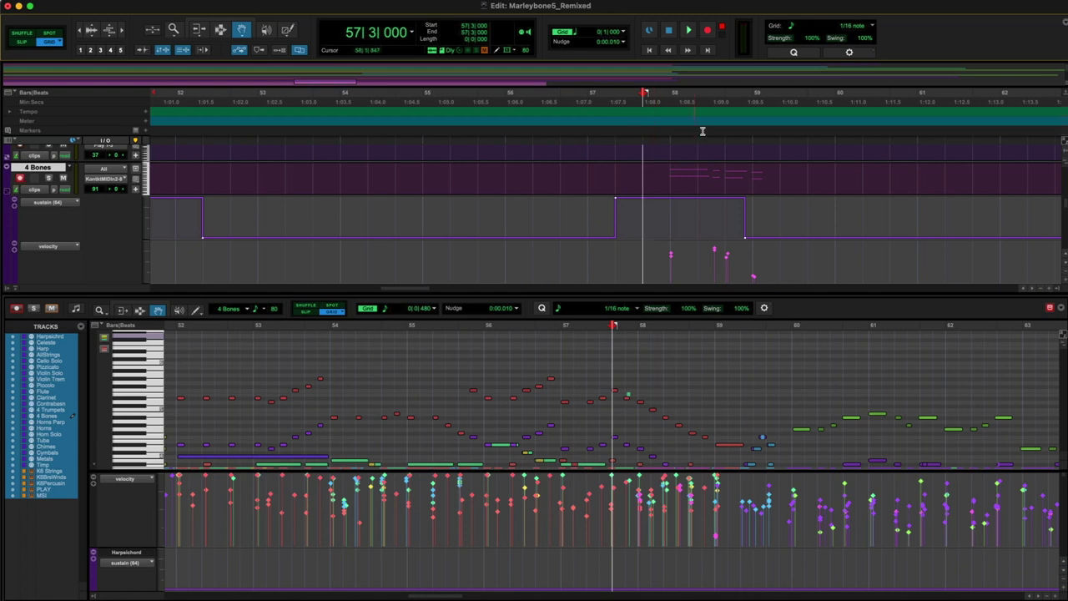
{"action": "key", "text": "space"}
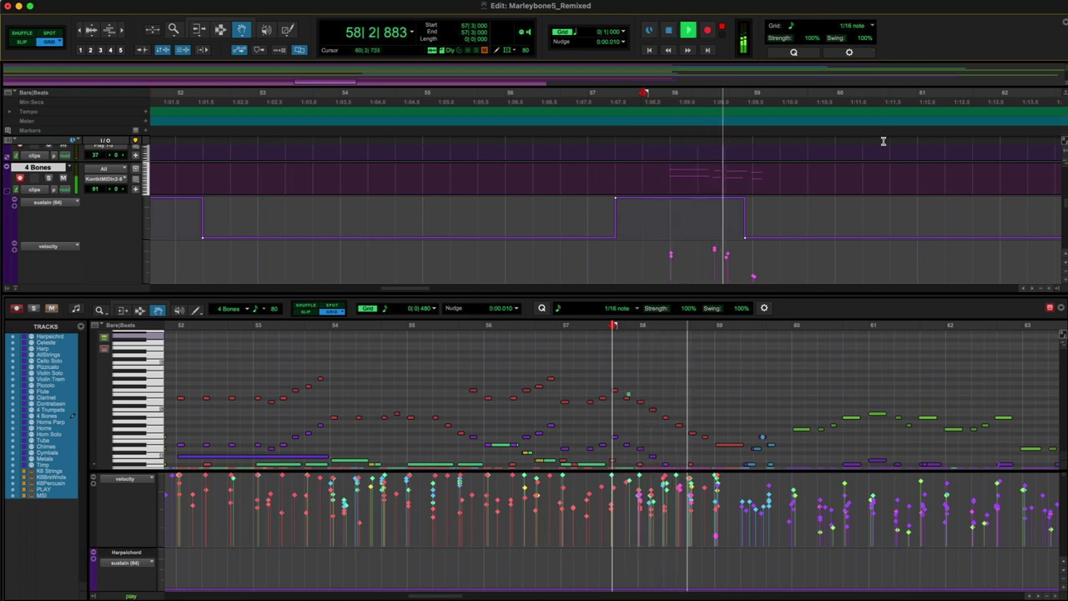
{"action": "key", "text": "space"}
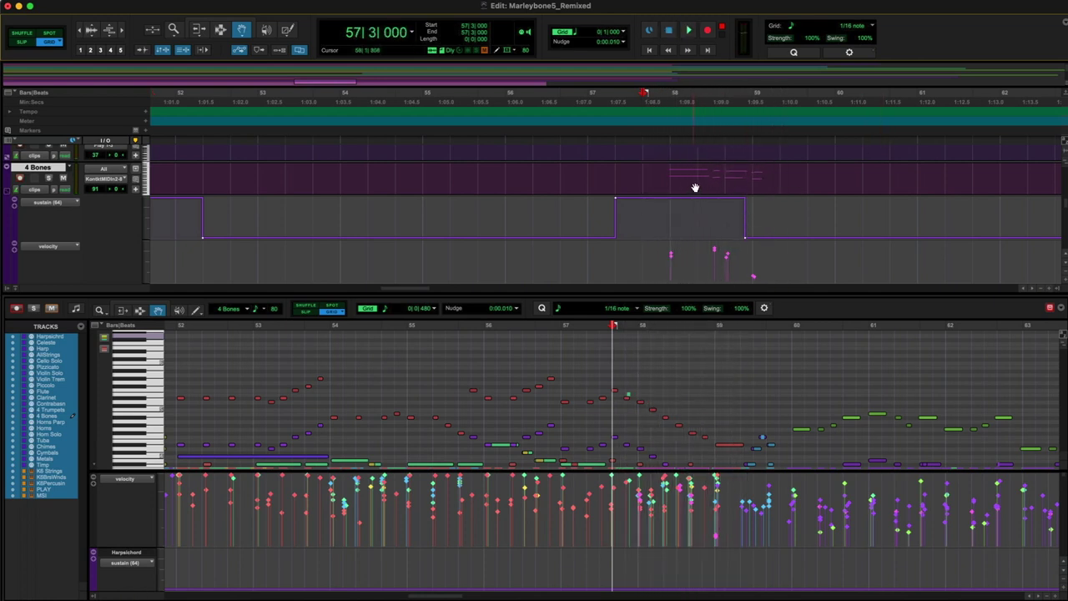
Step: Split the 4 Bones sustain around the short chord in bar 58, lower that chord's velocities, and raise those of the chord at bar 59
{"action": "left_click_drag", "start_coordinate": [702, 201], "coordinate": [698, 237]}
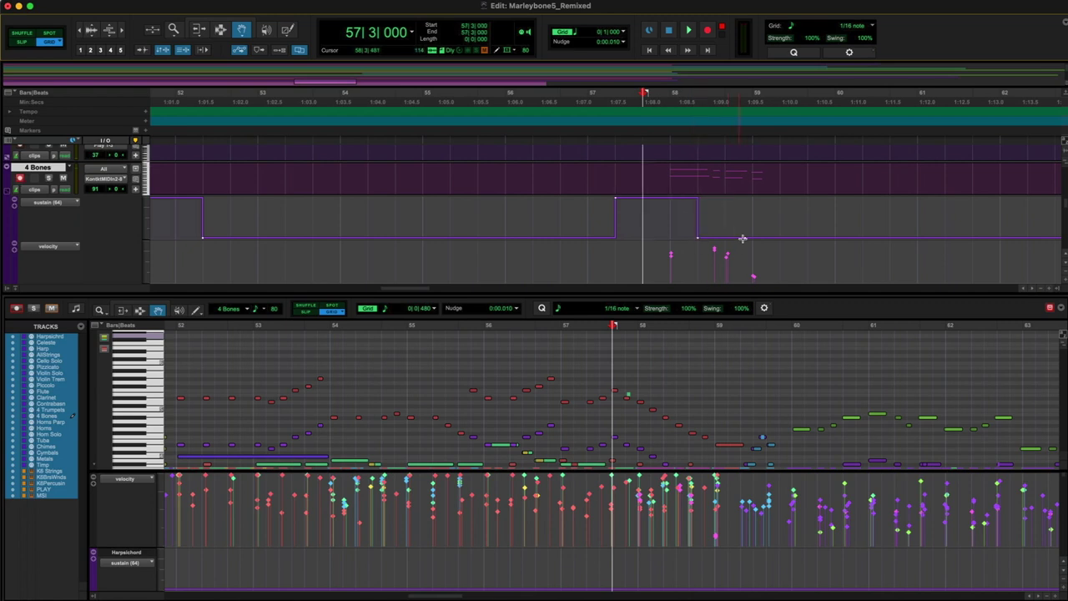
{"action": "left_click", "coordinate": [737, 241]}
{"action": "left_click_drag", "start_coordinate": [721, 226], "coordinate": [724, 198]}
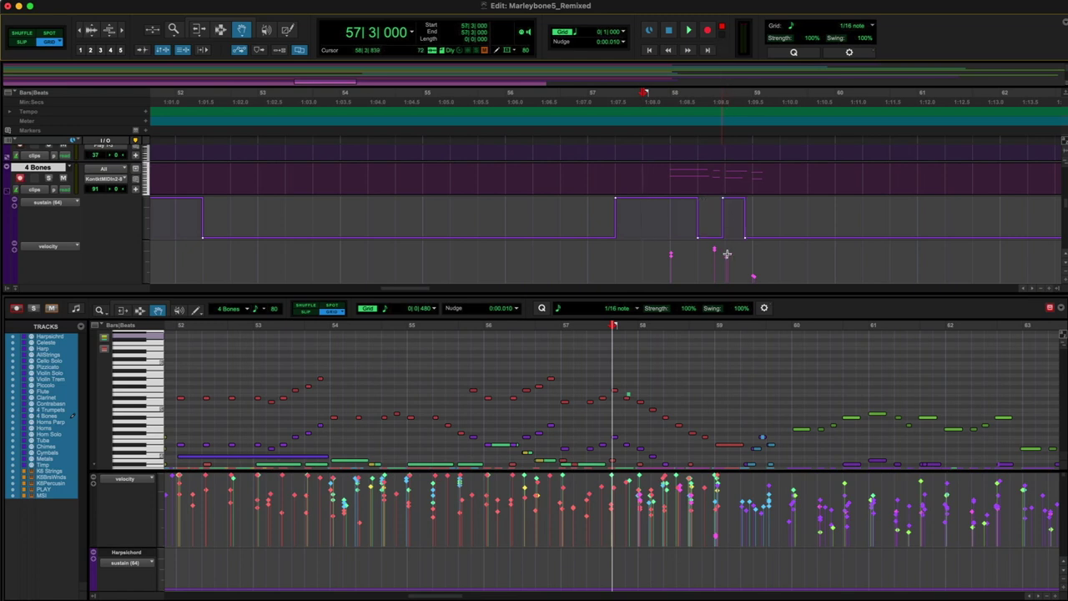
{"action": "left_click", "coordinate": [714, 253]}
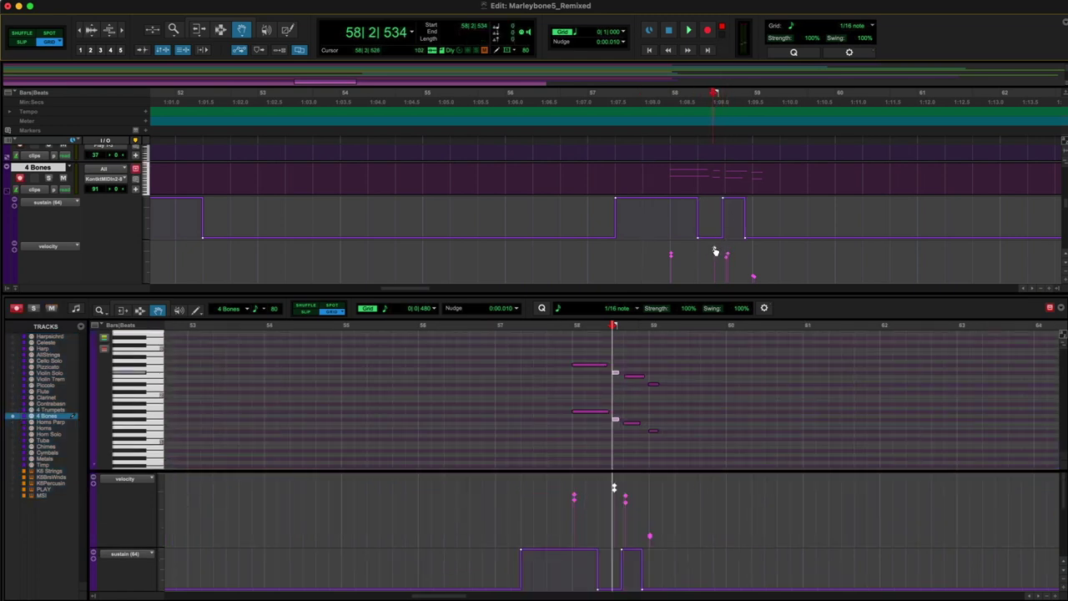
{"action": "left_click_drag", "start_coordinate": [750, 271], "coordinate": [755, 280]}
Step: Play the reworked 4 Bones phrase from bar 57, beat 1
{"action": "left_click", "coordinate": [586, 142]}
{"action": "key", "text": "space"}
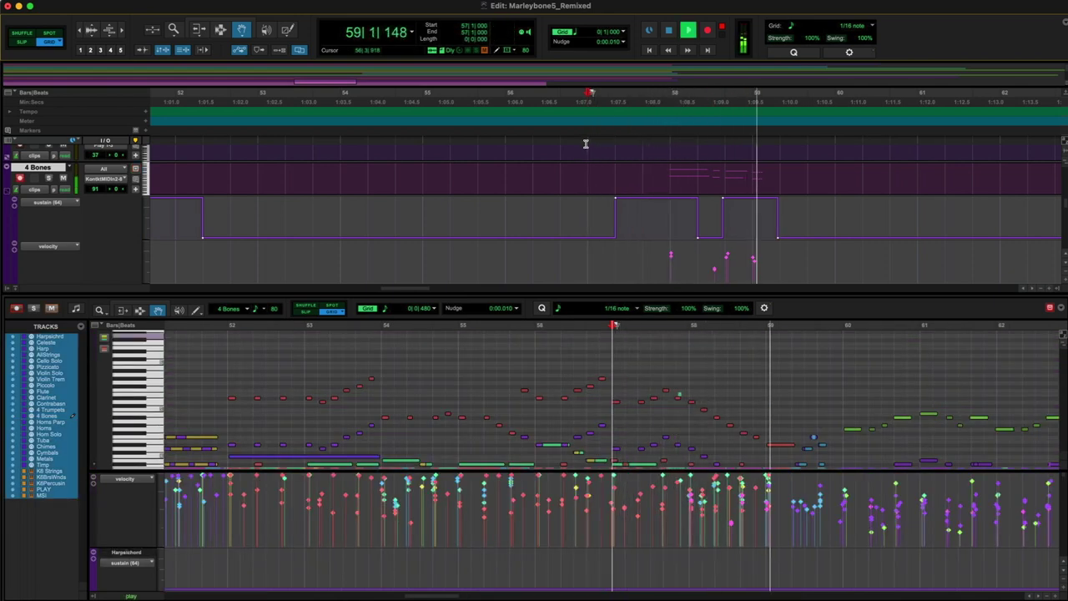
{"action": "key", "text": "space"}
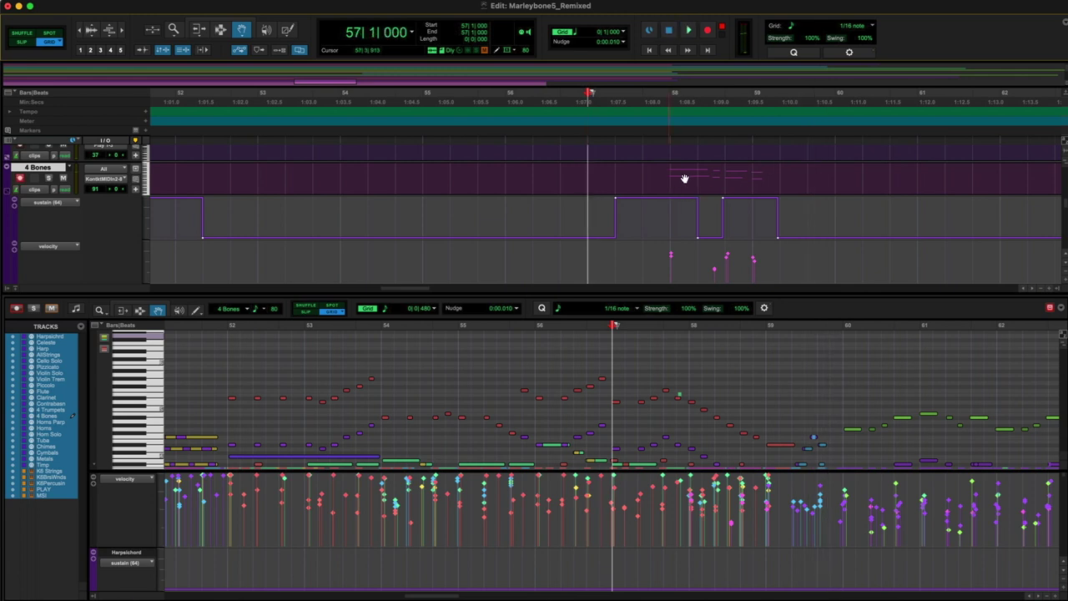
Step: Separate the 4 Bones clip between bar 57, beat 3, and bar 59, beat 3
{"action": "left_click", "coordinate": [675, 177]}
{"action": "left_click", "coordinate": [220, 30]}
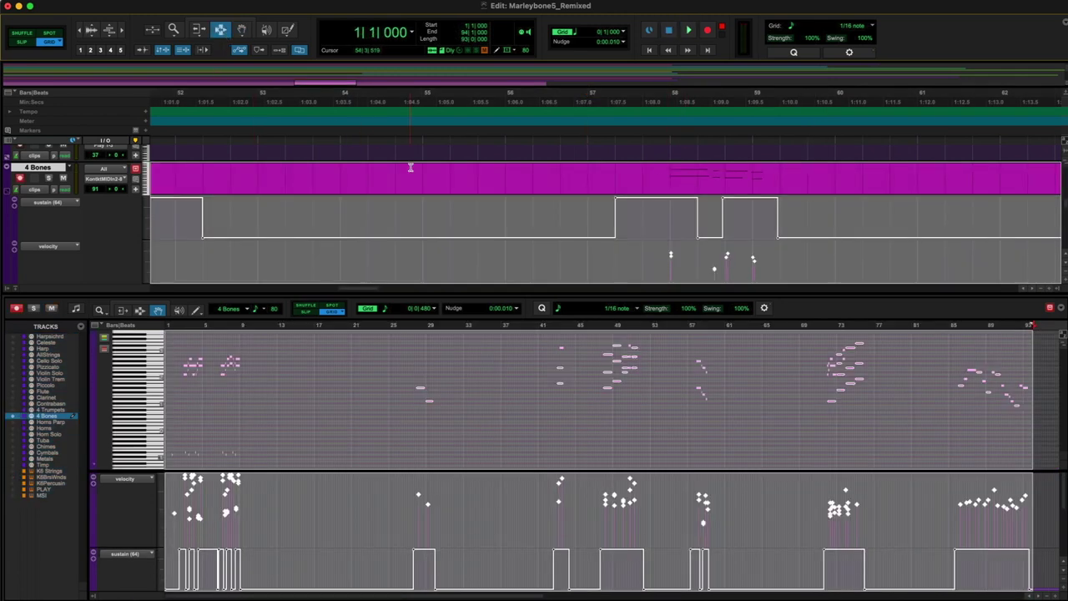
{"action": "left_click_drag", "start_coordinate": [647, 206], "coordinate": [806, 218]}
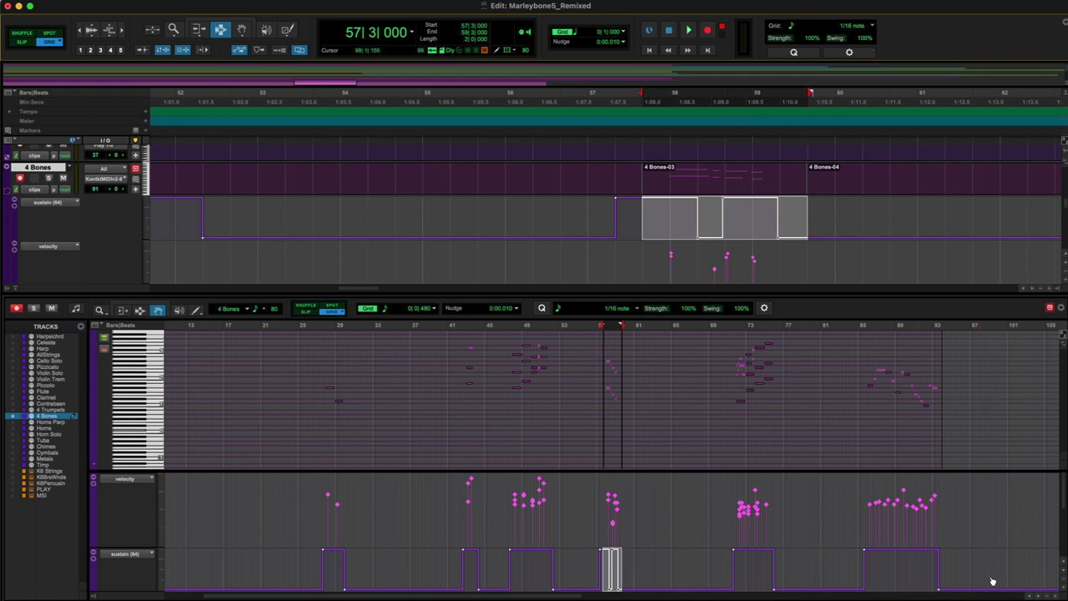
{"action": "left_click", "coordinate": [1048, 594]}
{"action": "left_click", "coordinate": [1049, 595]}
{"action": "left_click", "coordinate": [1048, 595]}
{"action": "left_click", "coordinate": [1048, 595]}
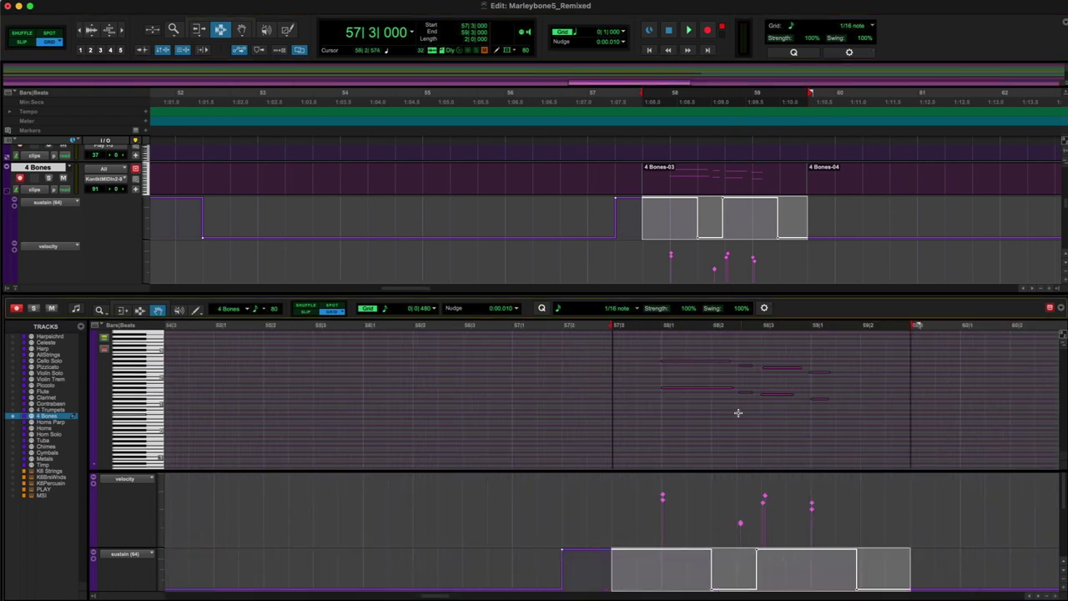
Step: Shift the short 4 Bones chord in bar 58 earlier to 58|2|476 and shorten the second sustain block so it releases before bar 59
{"action": "left_click_drag", "start_coordinate": [737, 355], "coordinate": [745, 409]}
{"action": "left_click", "coordinate": [744, 367]}
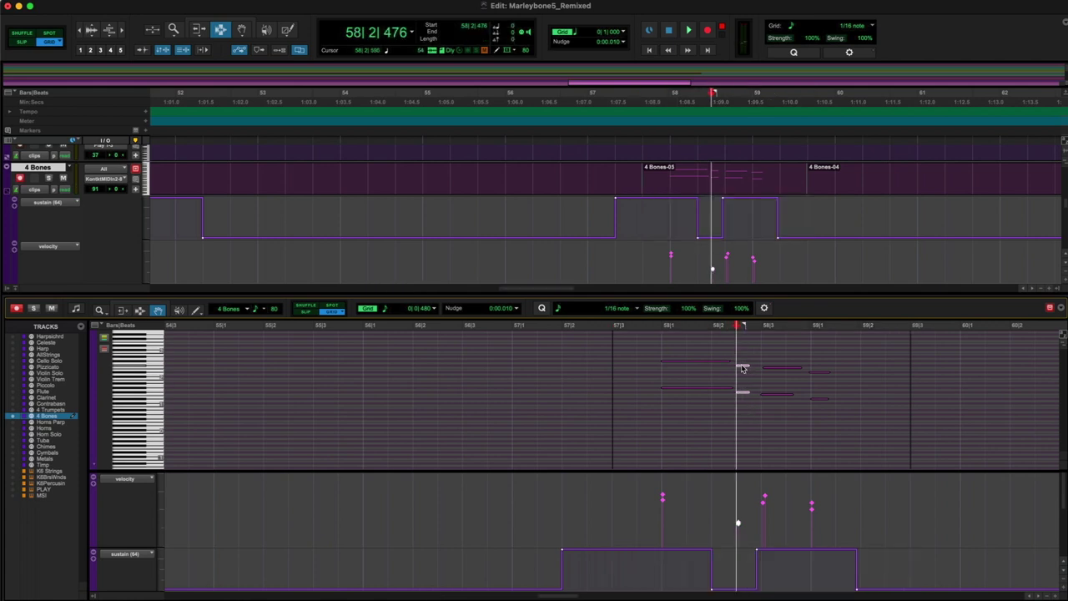
{"action": "left_click", "coordinate": [817, 374]}
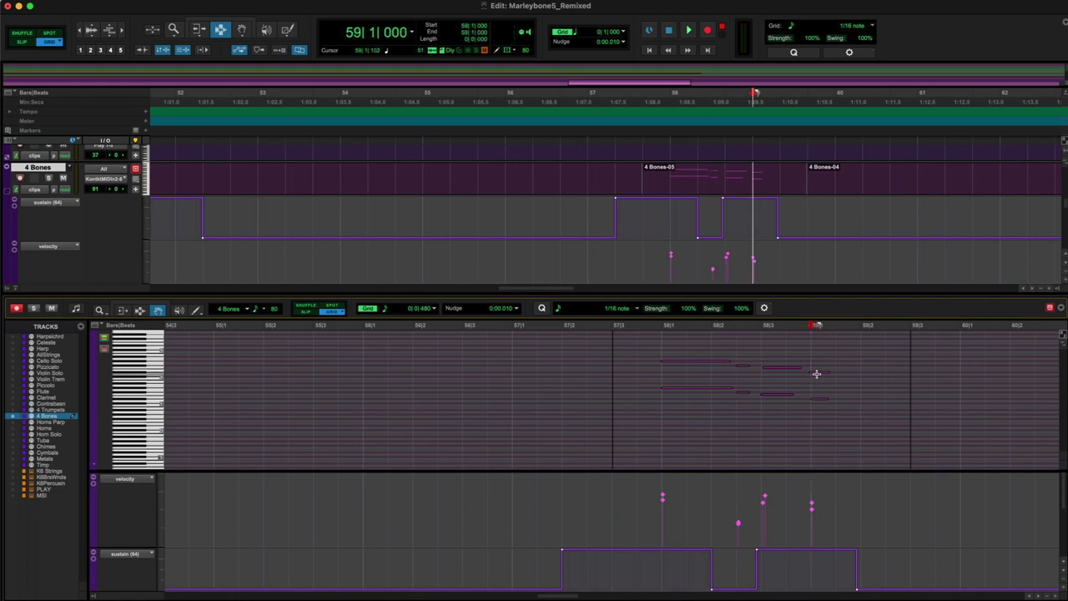
{"action": "left_click", "coordinate": [640, 325]}
{"action": "left_click", "coordinate": [615, 325]}
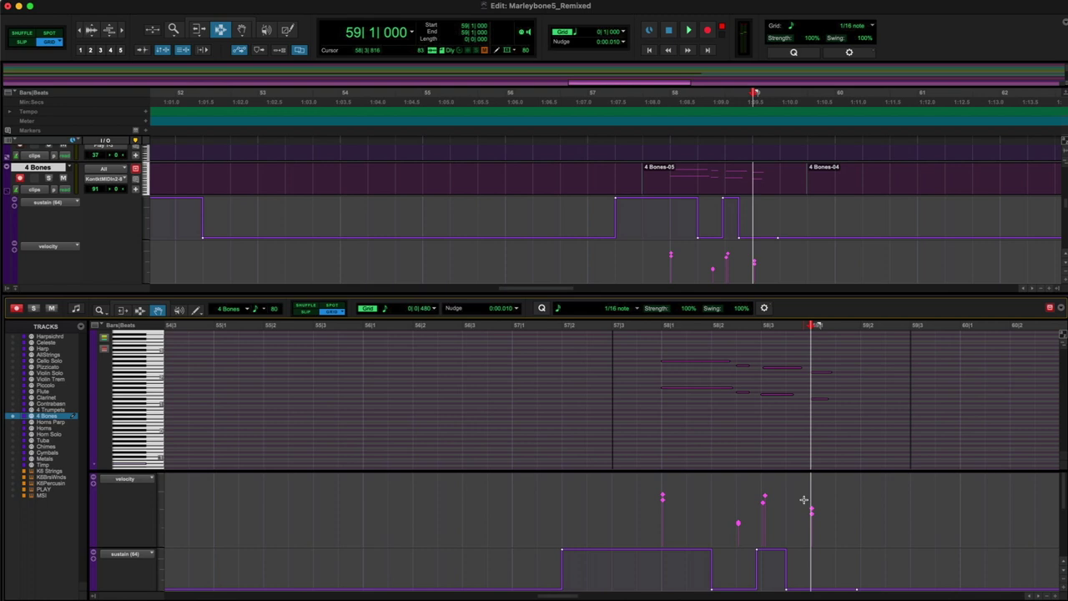
Step: Raise the velocities of the 4 Bones chord at bar 59 and play the phrase from bar 57, beat 3
{"action": "left_click_drag", "start_coordinate": [804, 499], "coordinate": [817, 518]}
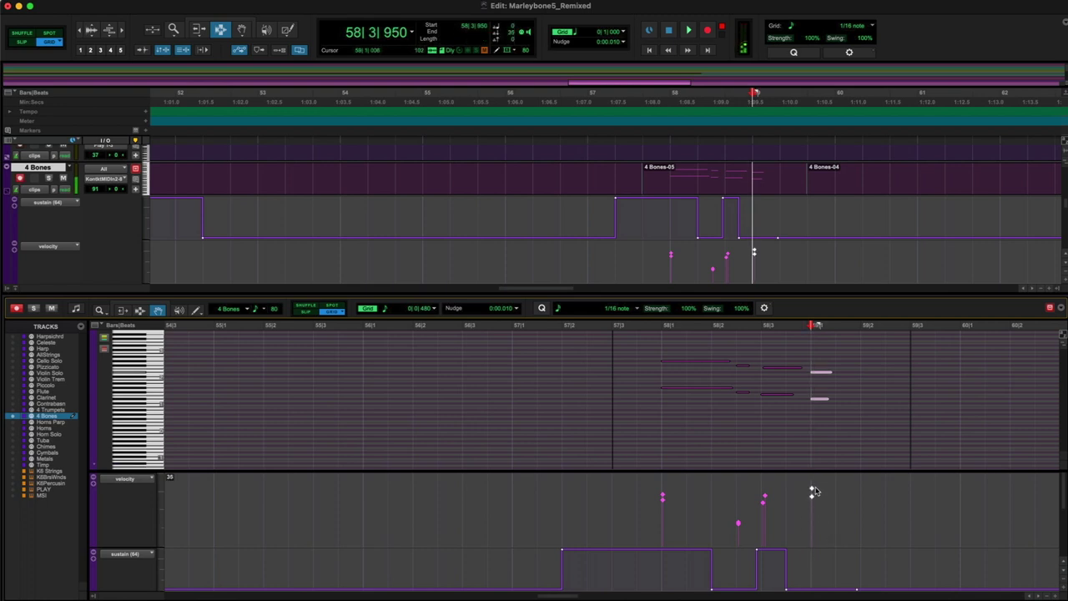
{"action": "left_click", "coordinate": [619, 328]}
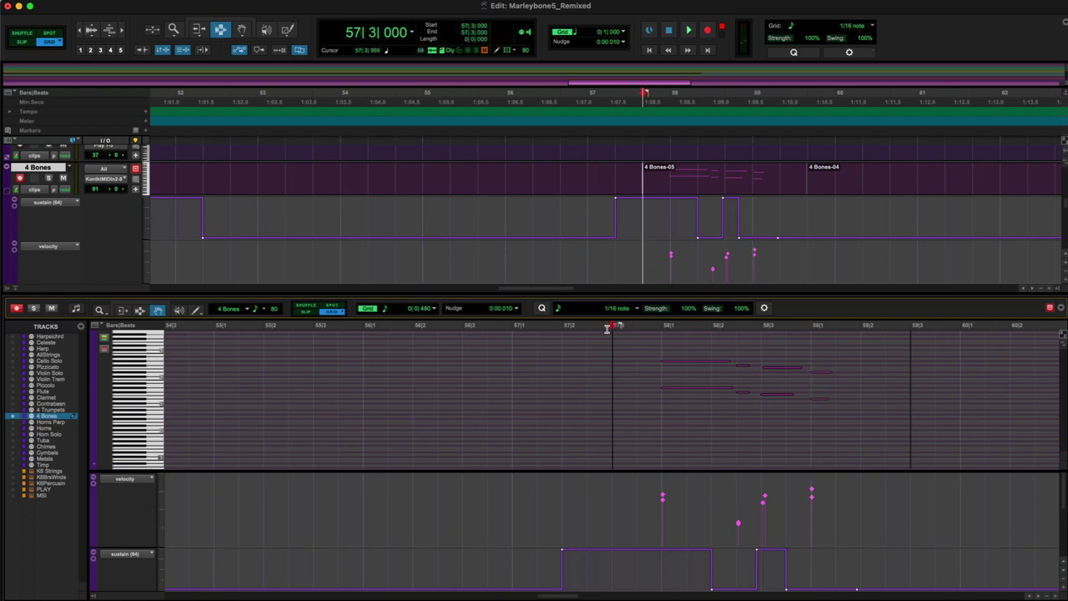
{"action": "key", "text": "space"}
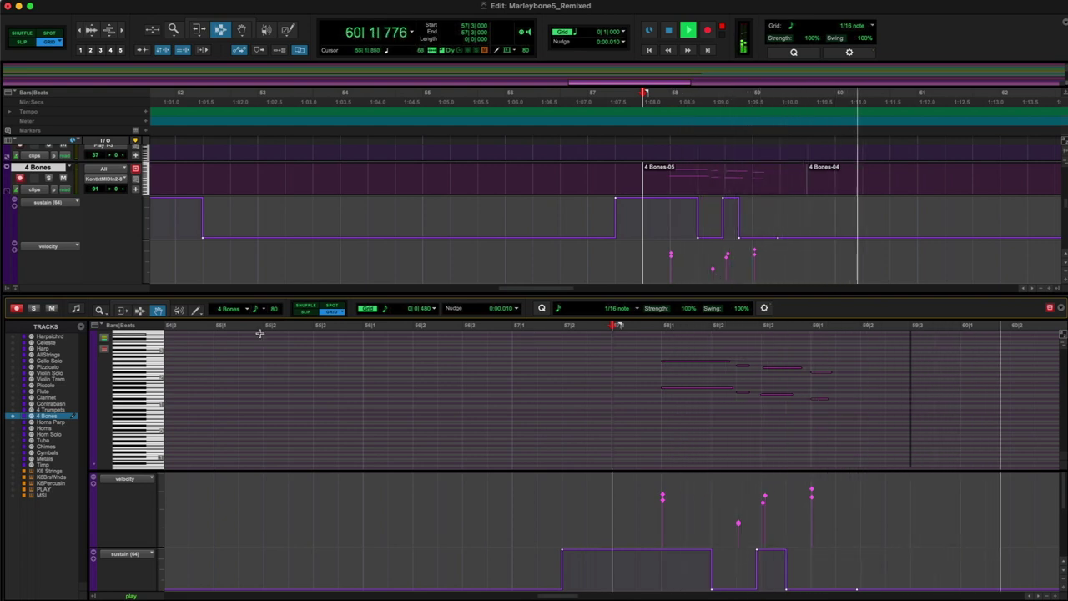
{"action": "key", "text": "space"}
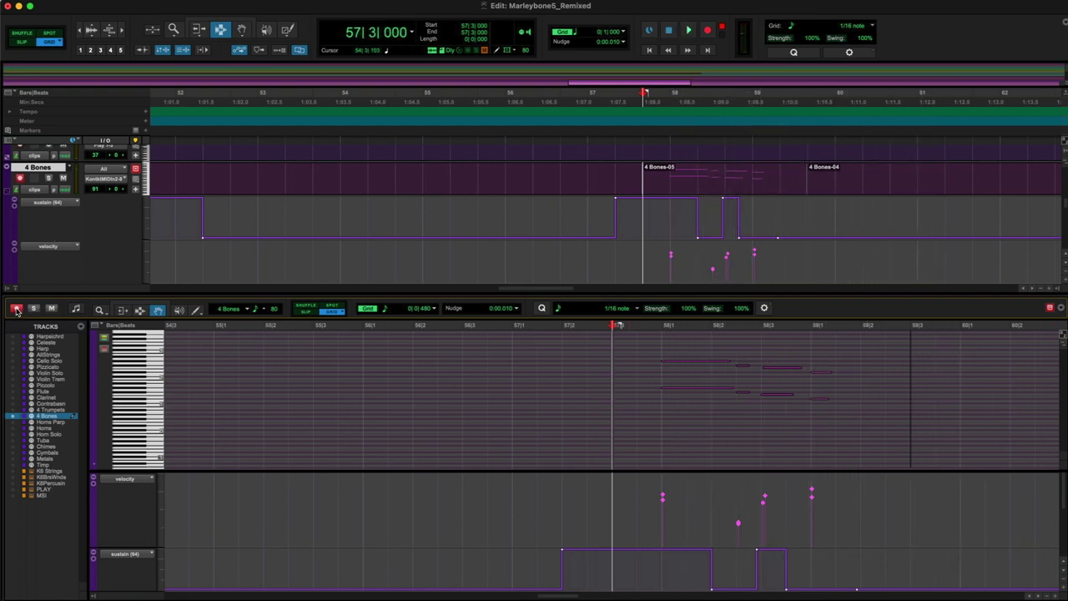
Step: Play the 4 Bones passage from bar 71, beat 2, to about bar 75
{"action": "scroll", "coordinate": [617, 208], "scroll_direction": "right", "scroll_amount": 10}
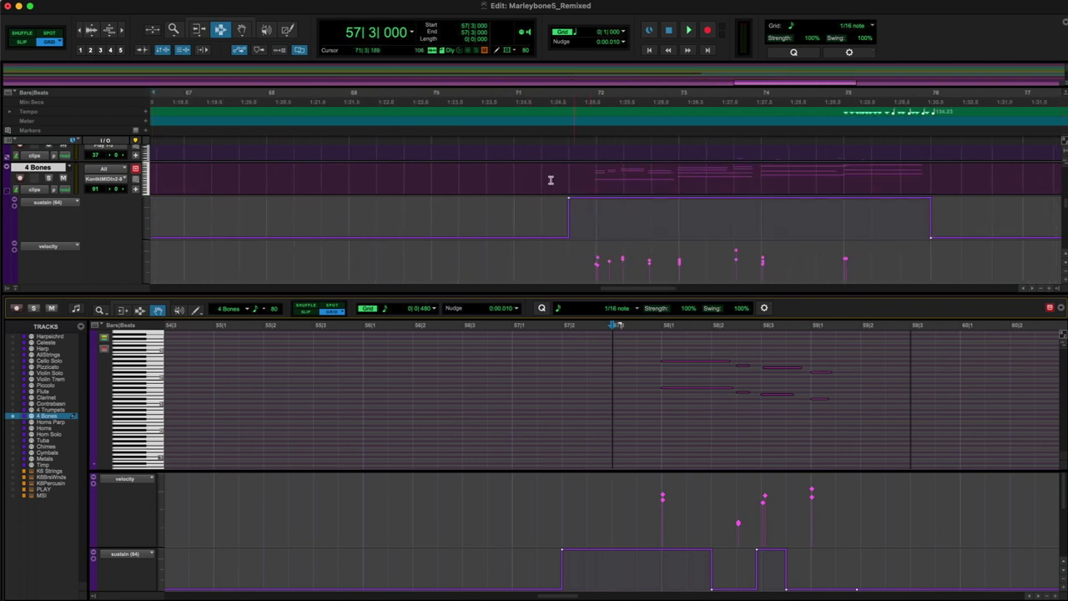
{"action": "left_click", "coordinate": [540, 141]}
{"action": "key", "text": "space"}
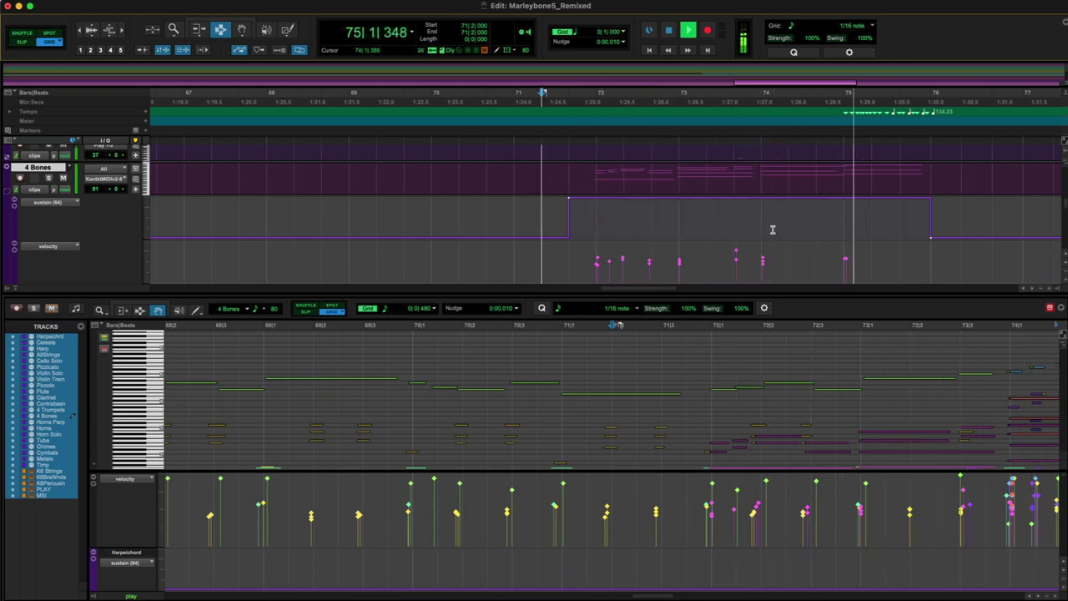
{"action": "key", "text": "space"}
Step: Record a mod wheel pass on 4 Bones from bar 71, beat 1, and switch its velocity lane to mod wheel (1)
{"action": "left_click", "coordinate": [511, 142]}
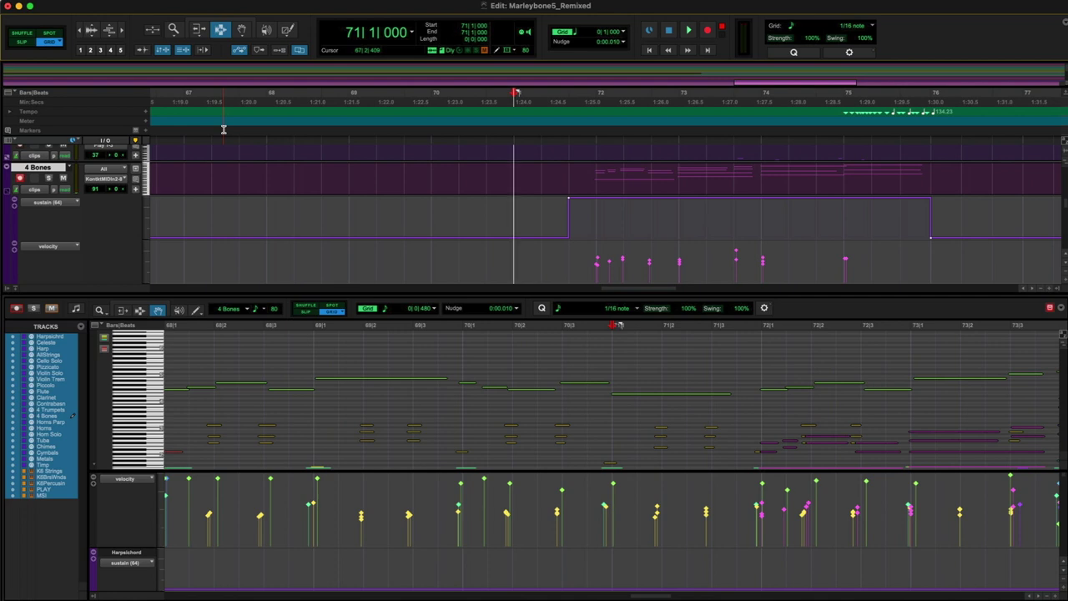
{"action": "key", "text": "super+space"}
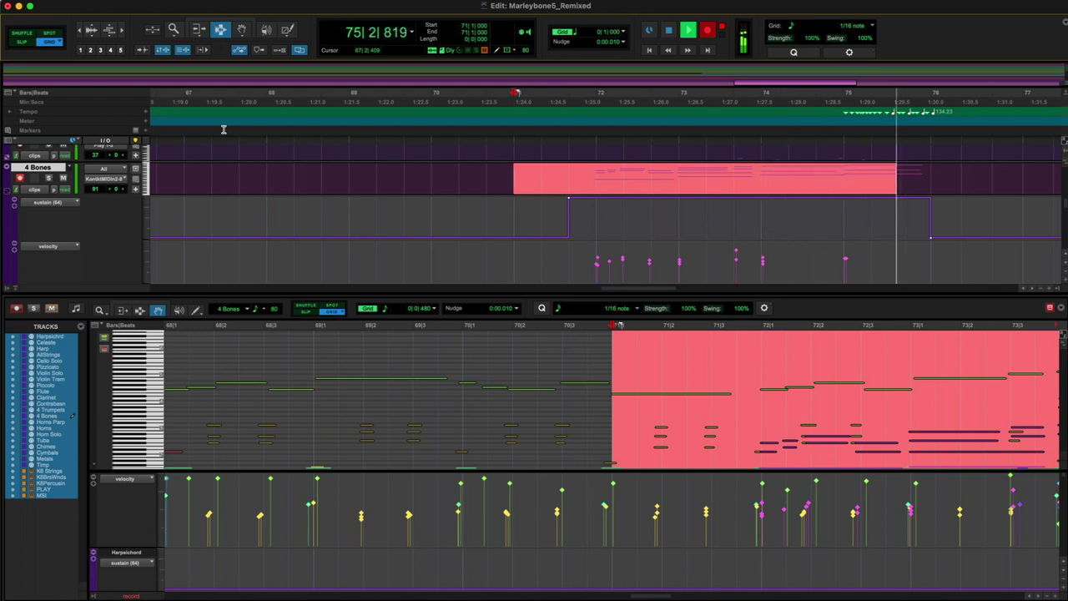
{"action": "key", "text": "space"}
{"action": "left_click", "coordinate": [43, 247]}
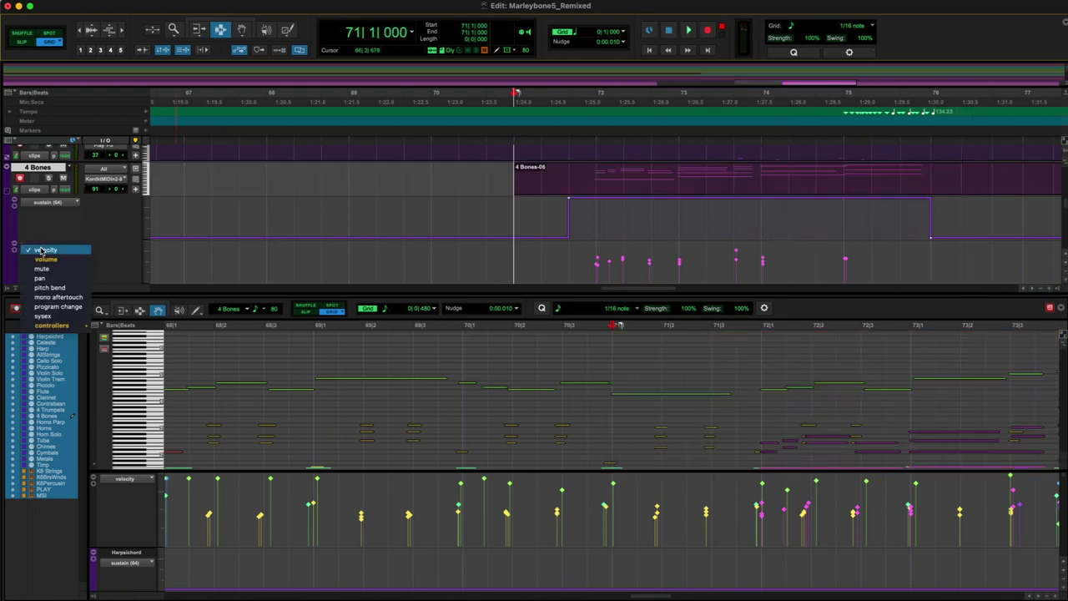
{"action": "left_click", "coordinate": [119, 370]}
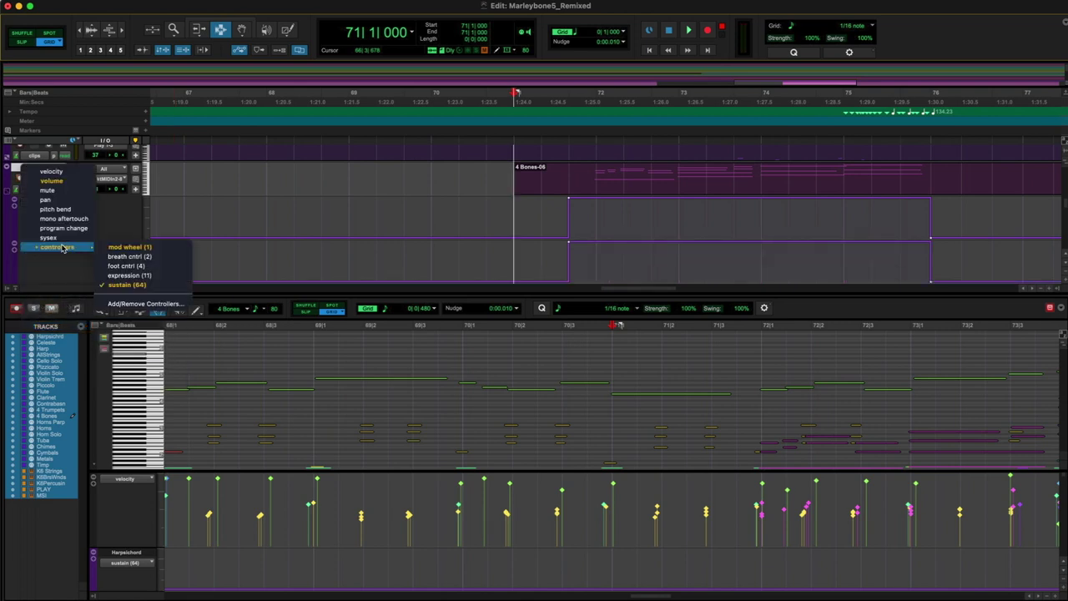
{"action": "left_click", "coordinate": [111, 247]}
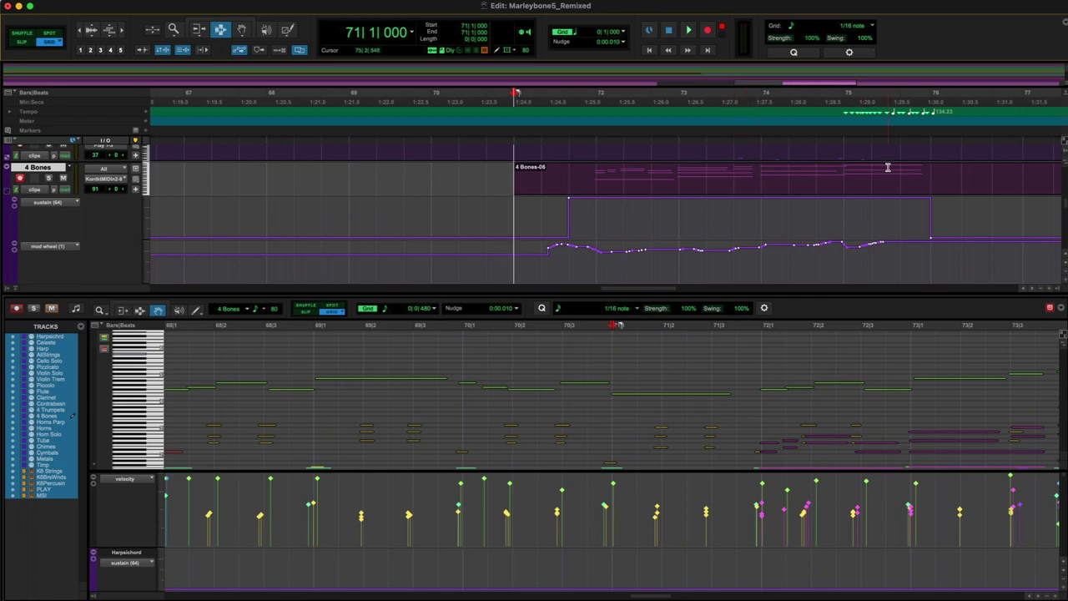
Step: Play the arrangement from bar 71, beat 3, to about bar 82 and hide the 4 Bones controller lanes
{"action": "left_click", "coordinate": [570, 141]}
{"action": "key", "text": "space"}
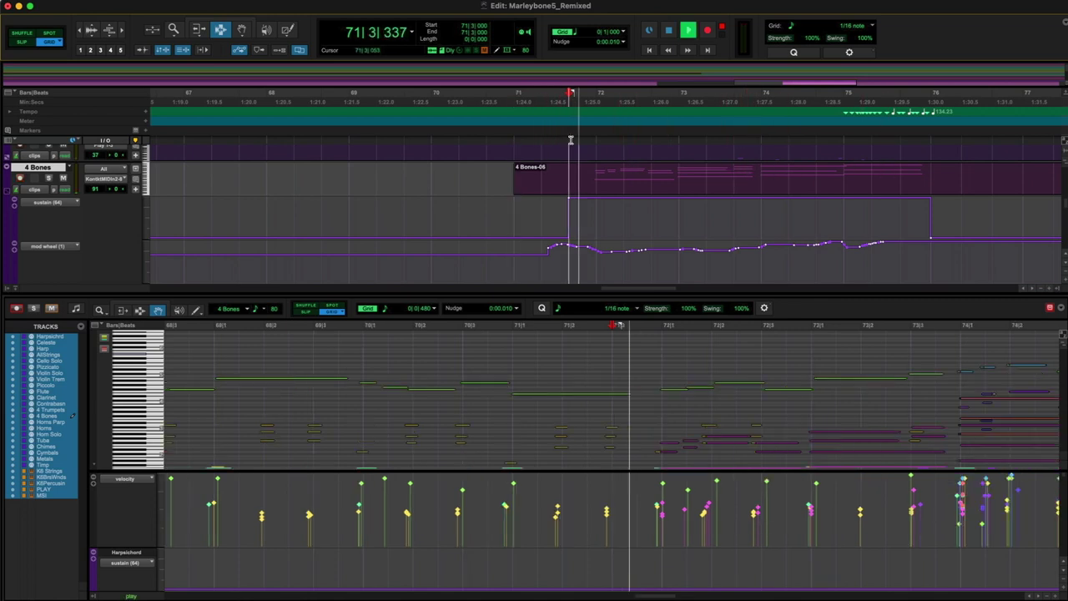
{"action": "left_click", "coordinate": [10, 193]}
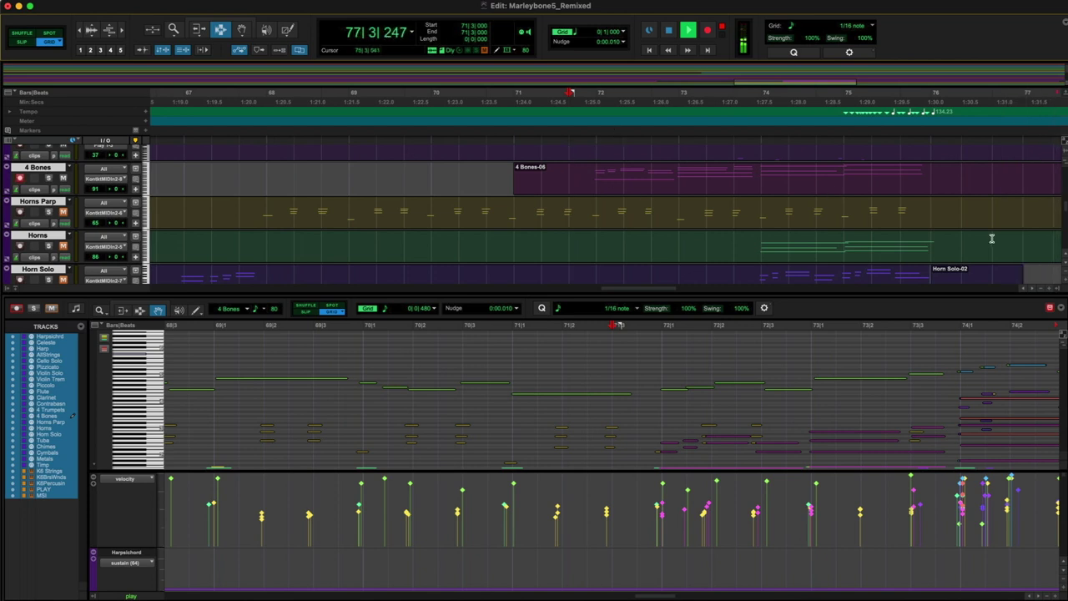
{"action": "scroll", "coordinate": [1010, 213], "scroll_direction": "up", "scroll_amount": 6}
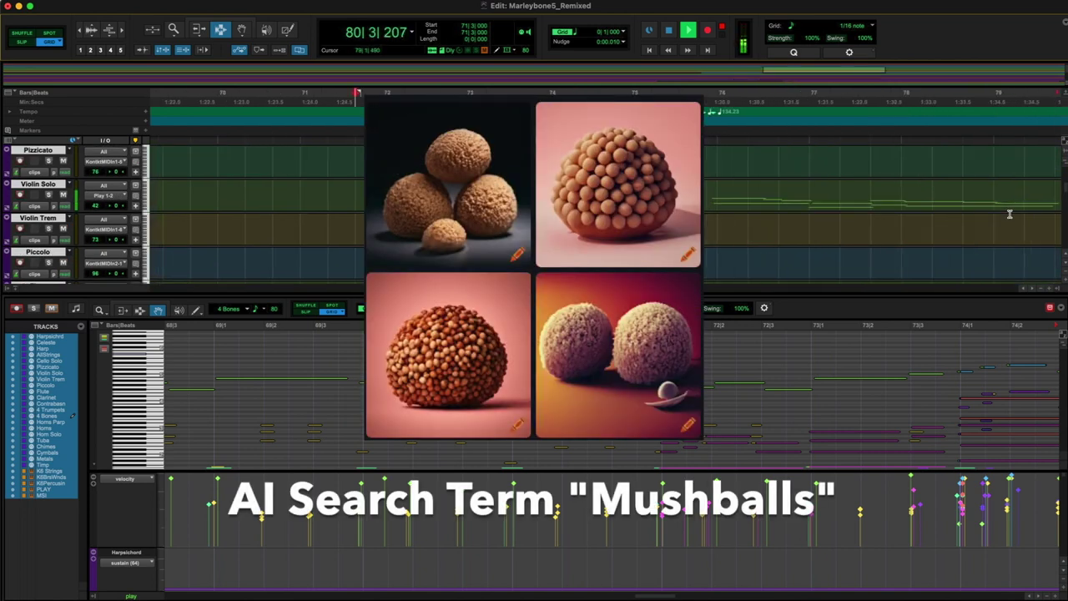
{"action": "scroll", "coordinate": [1009, 214], "scroll_direction": "right", "scroll_amount": 1}
{"action": "scroll", "coordinate": [1007, 216], "scroll_direction": "left", "scroll_amount": 3}
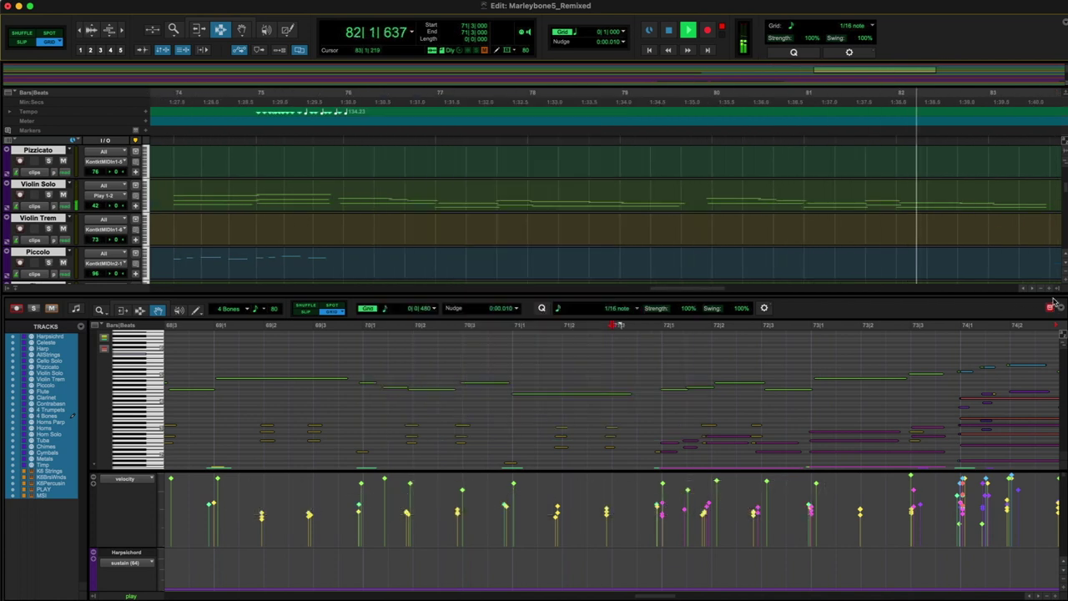
{"action": "double_click", "coordinate": [1039, 289]}
{"action": "key", "text": "space"}
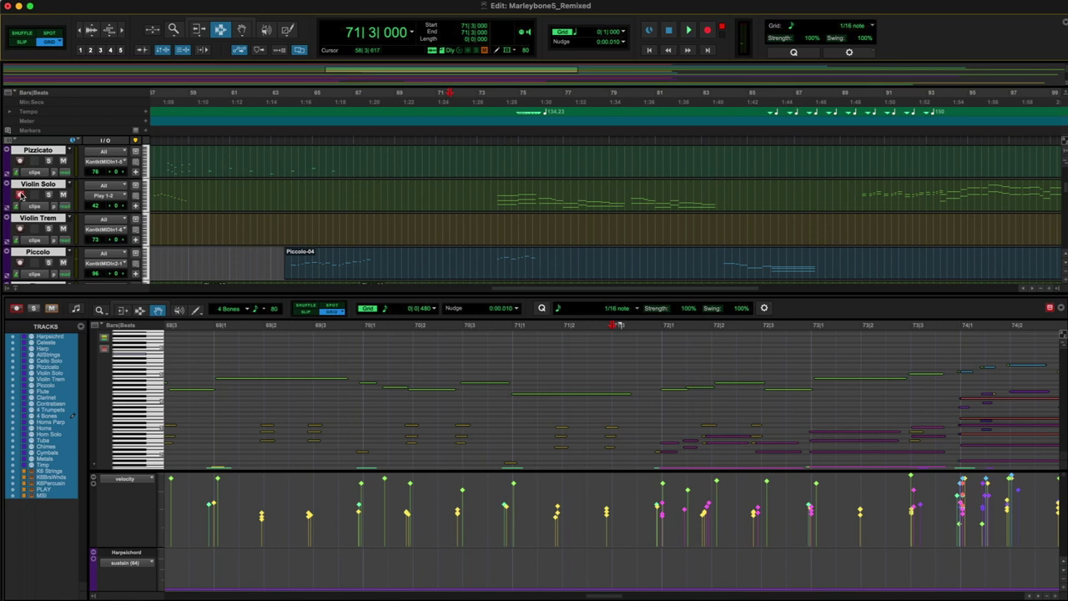
Step: Show only Violin Solo in the MIDI editor, play from bar 73, beat 3, and open the Kontakt instrument on K6 Strings
{"action": "left_click", "coordinate": [44, 185]}
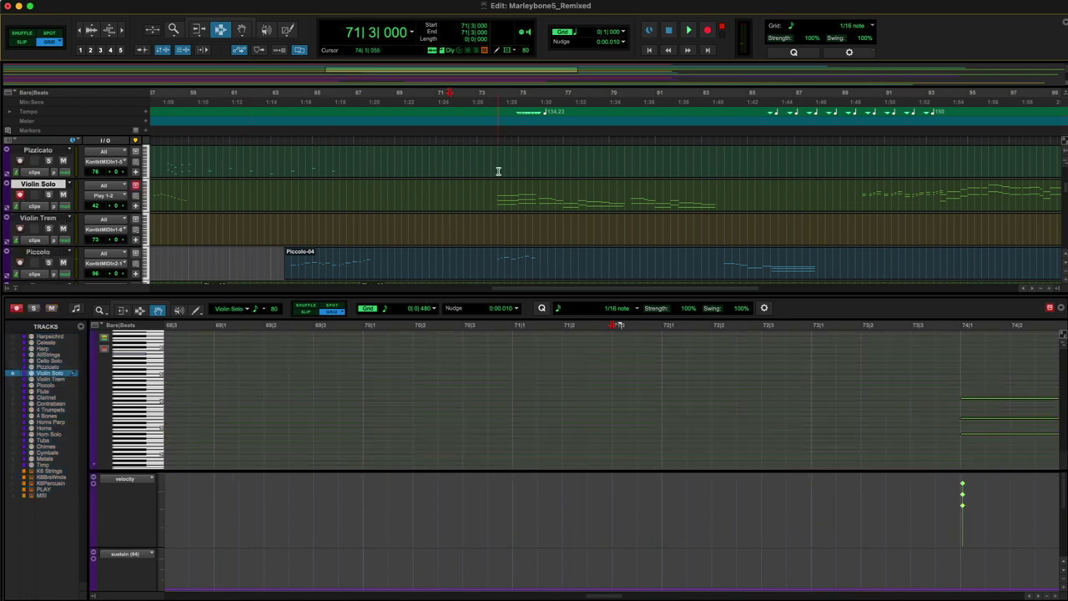
{"action": "scroll", "coordinate": [515, 195], "scroll_direction": "up", "scroll_amount": 3}
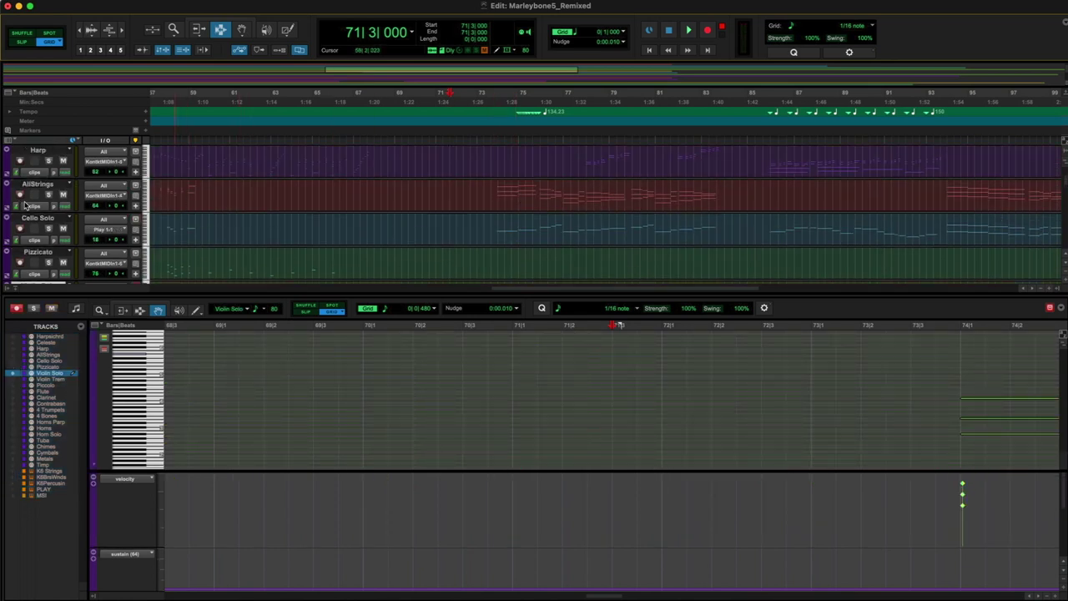
{"action": "left_click", "coordinate": [490, 142]}
{"action": "key", "text": "space"}
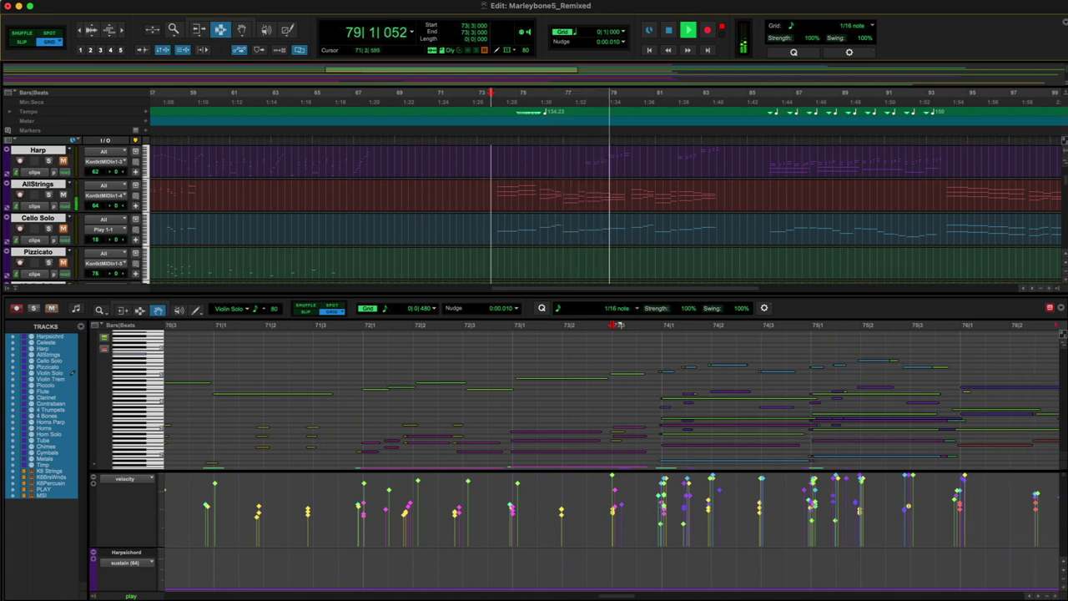
{"action": "key", "text": "ctrl+alt+super+w"}
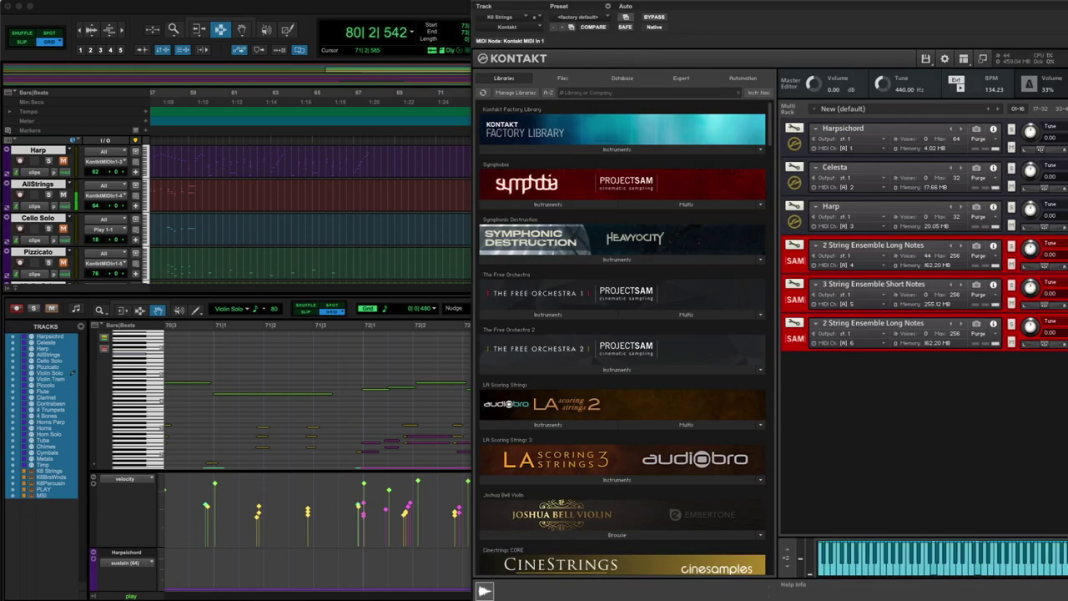
Step: Open the first 2 String Ensemble Long Notes instrument in Kontakt, check its articulations and close the plug-in window
{"action": "left_click", "coordinate": [795, 260]}
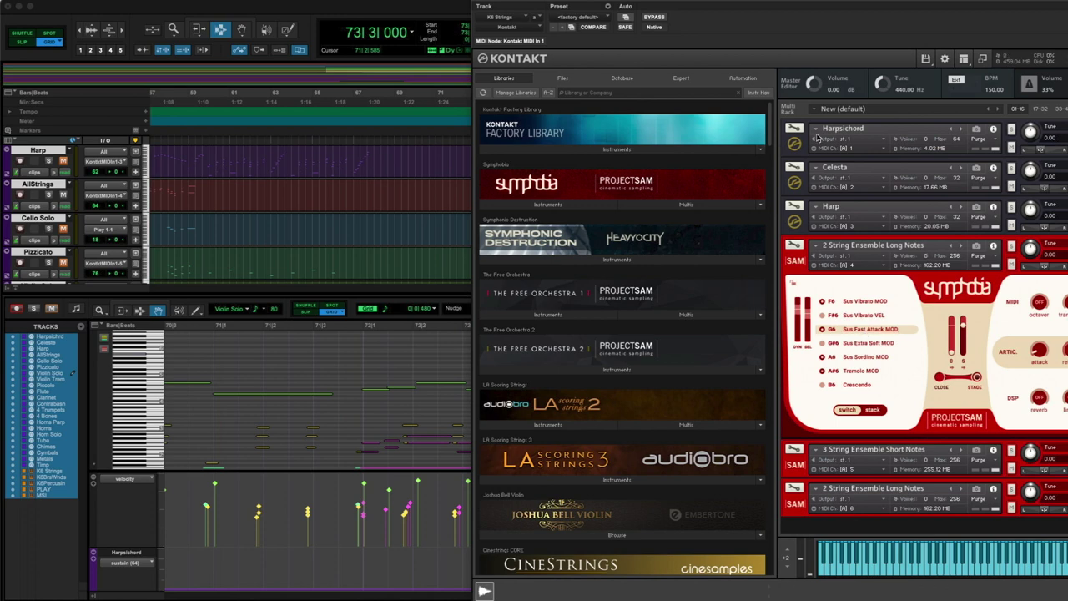
{"action": "left_click", "coordinate": [477, 4]}
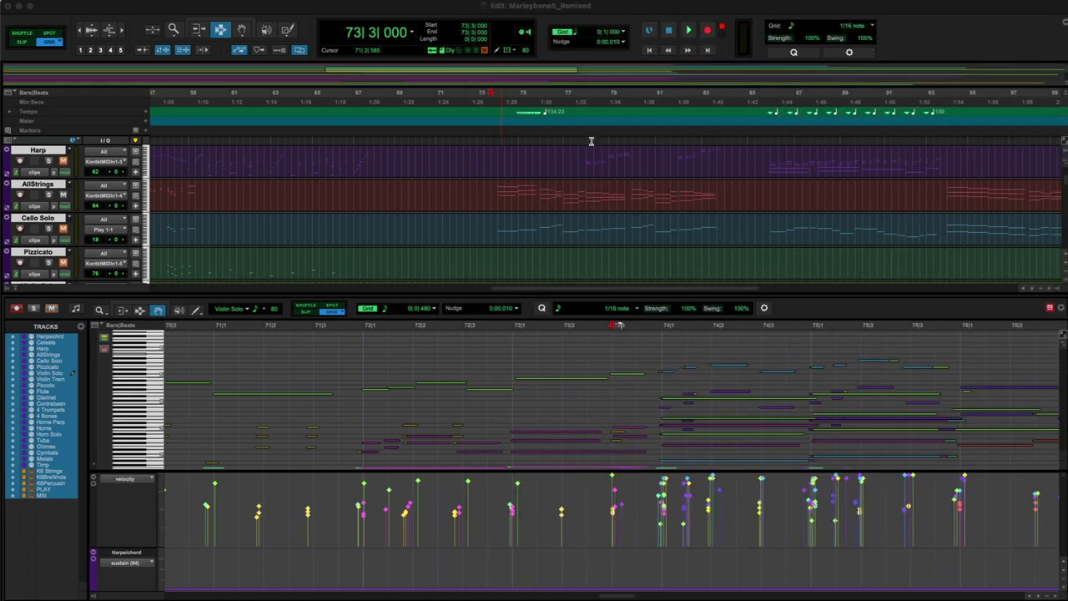
Step: Record-arm AllStrings and record a MIDI pass from bar 72, beat 3, to about bar 83
{"action": "left_click", "coordinate": [451, 140]}
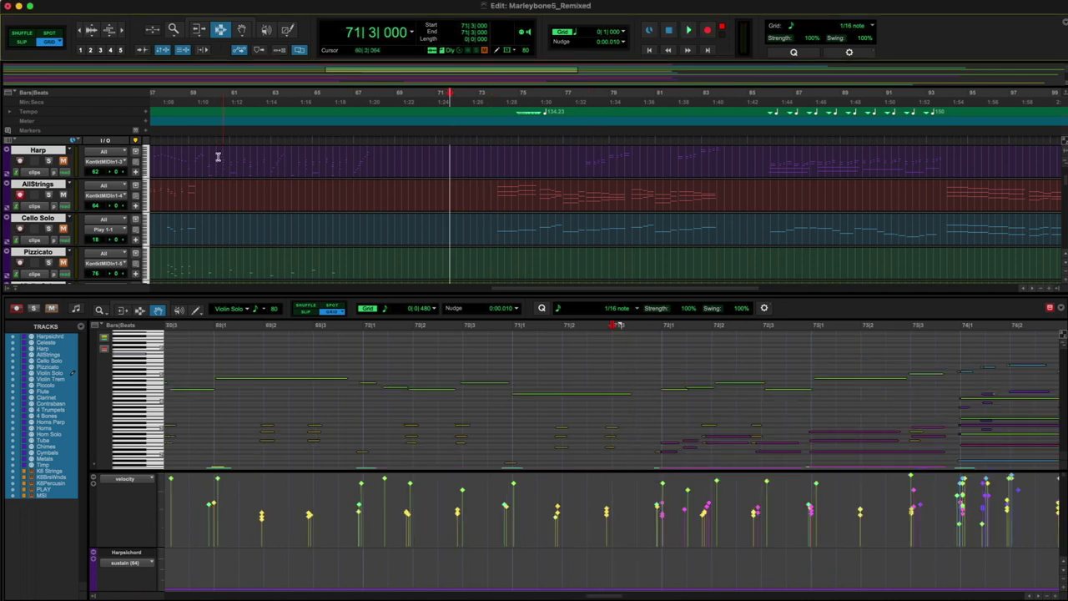
{"action": "left_click", "coordinate": [468, 143]}
{"action": "key", "text": "super+space"}
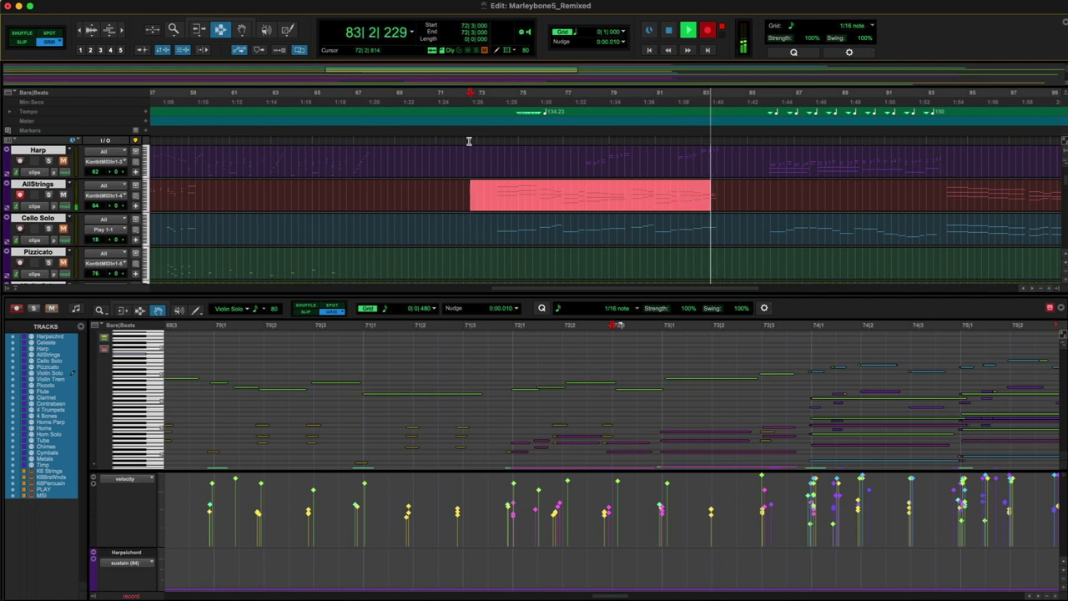
{"action": "key", "text": "space"}
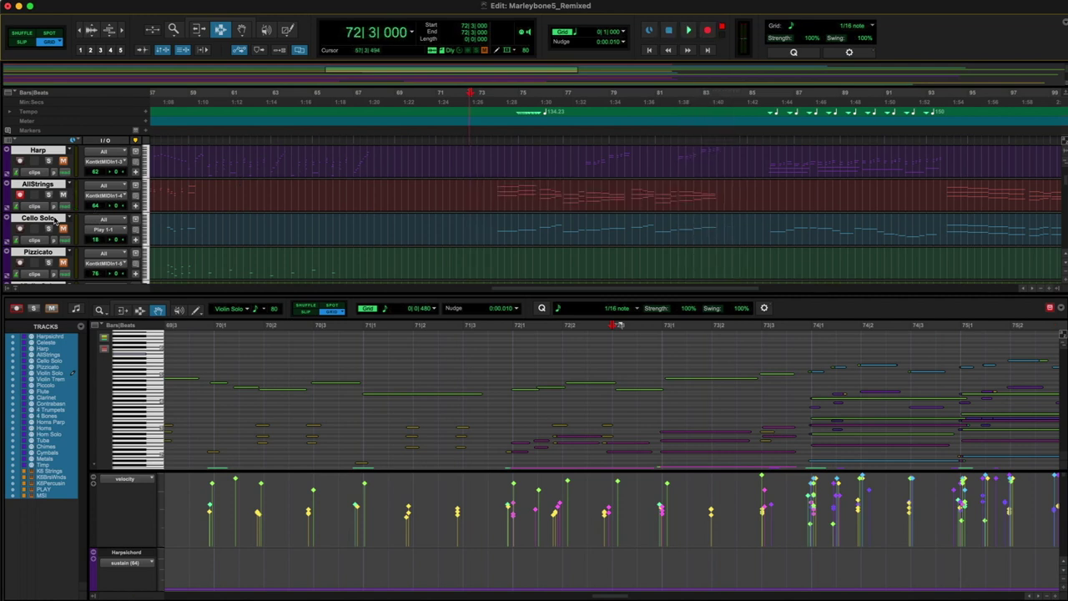
Step: Set the AllStrings volume to 62 and play the arrangement from bar 73, beat 3, to about bar 84
{"action": "scroll", "coordinate": [392, 231], "scroll_direction": "down", "scroll_amount": 3}
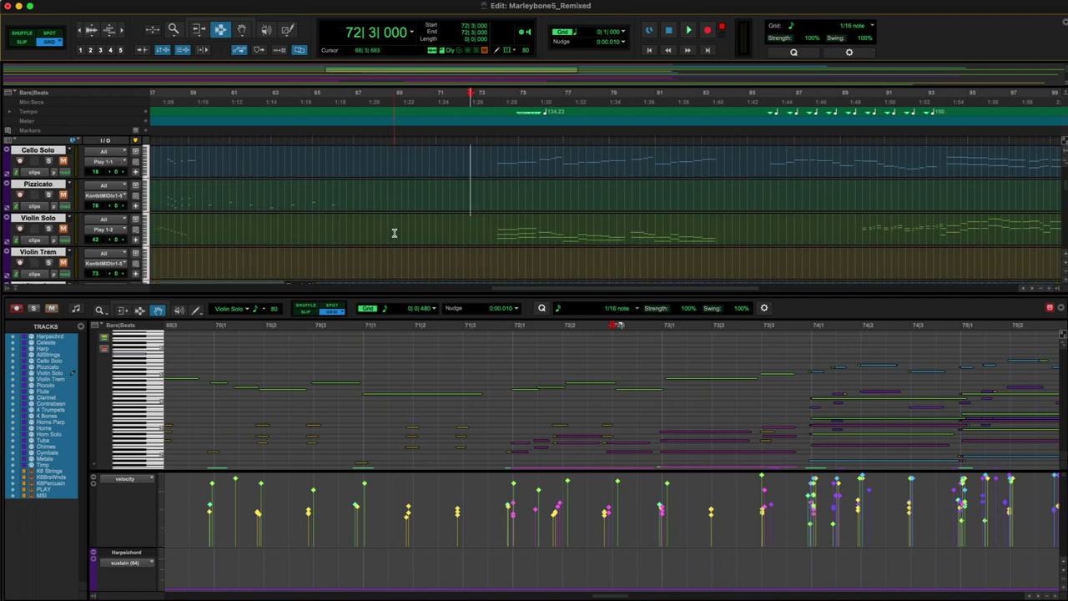
{"action": "left_click", "coordinate": [40, 189]}
{"action": "scroll", "coordinate": [412, 246], "scroll_direction": "up", "scroll_amount": 3}
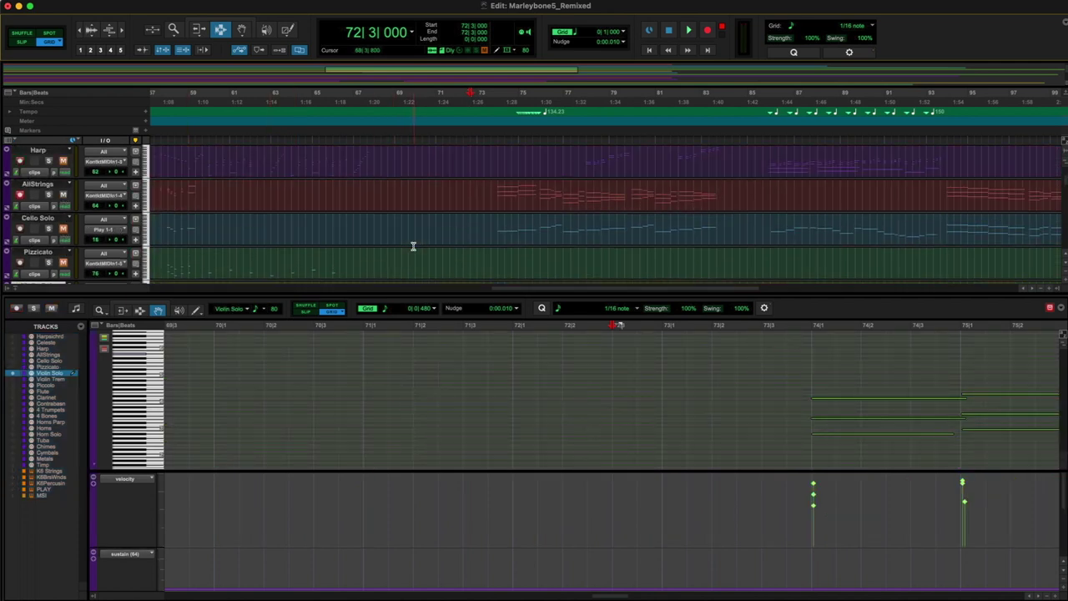
{"action": "left_click", "coordinate": [491, 141]}
{"action": "key", "text": "space"}
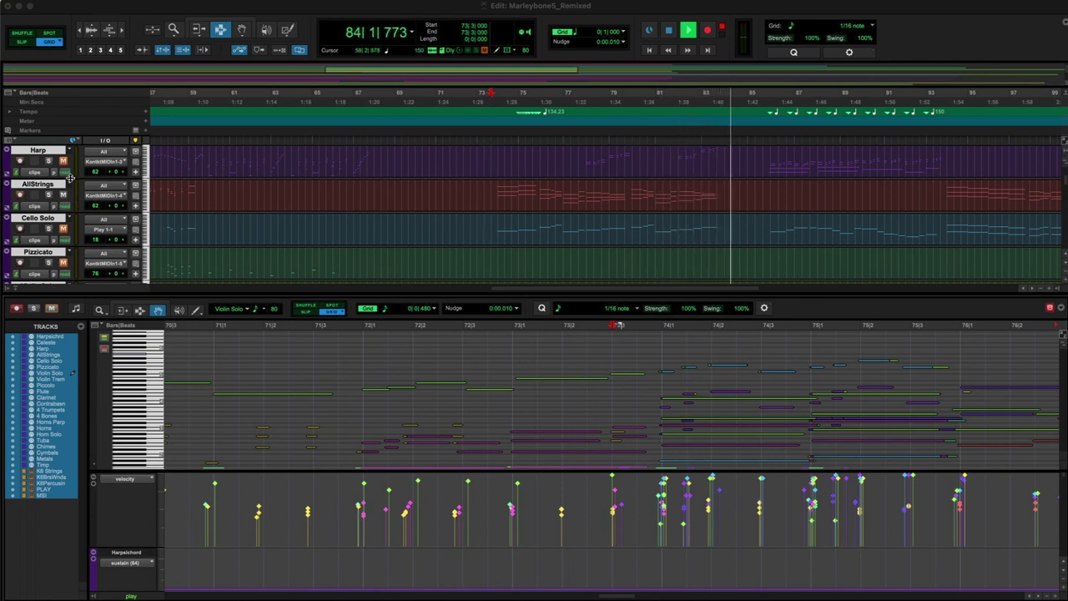
{"action": "key", "text": "space"}
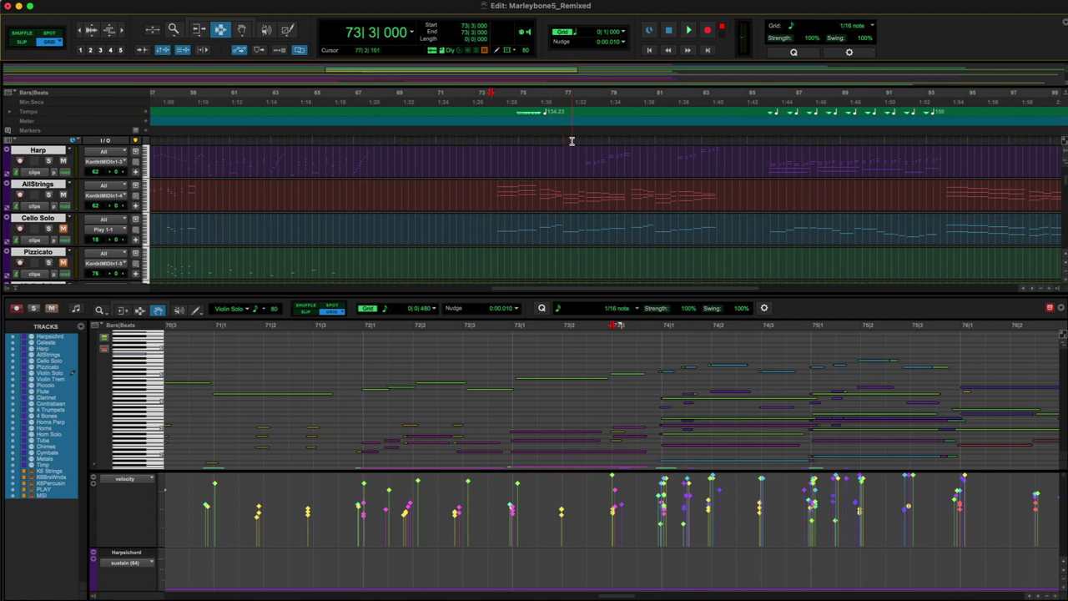
Step: Unmute Harp and Cello Solo and play from bar 77, beat 3, before returning to bar 73, beat 3
{"action": "left_click", "coordinate": [571, 141]}
{"action": "key", "text": "space"}
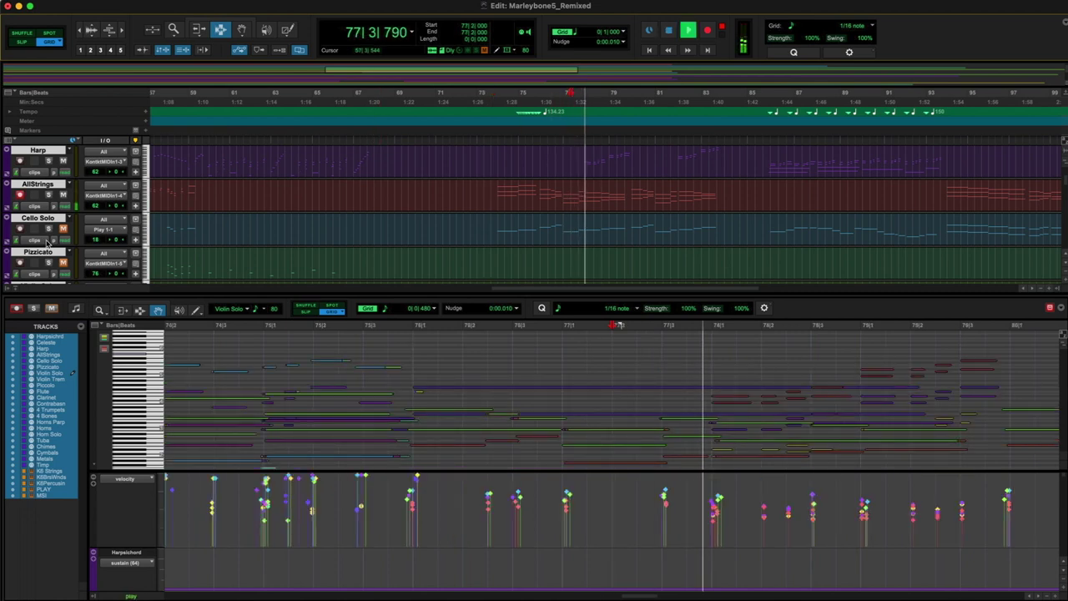
{"action": "left_click", "coordinate": [489, 141]}
{"action": "key", "text": "space"}
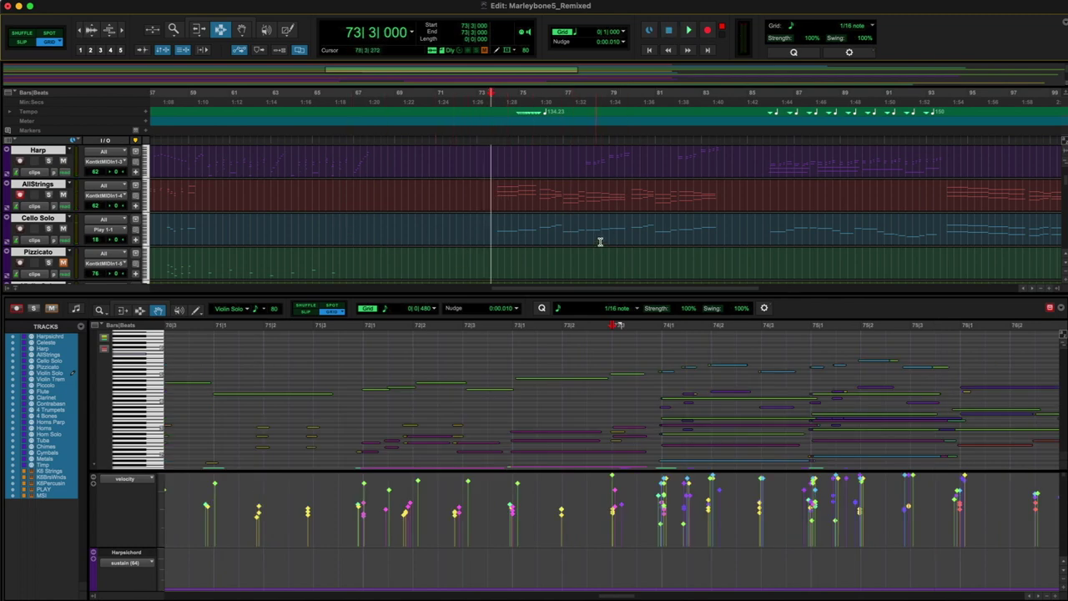
Step: Unmute Piccolo, Flute and Clarinet and play the arrangement from bar 73, beat 3, to about bar 82
{"action": "scroll", "coordinate": [599, 242], "scroll_direction": "down", "scroll_amount": 5}
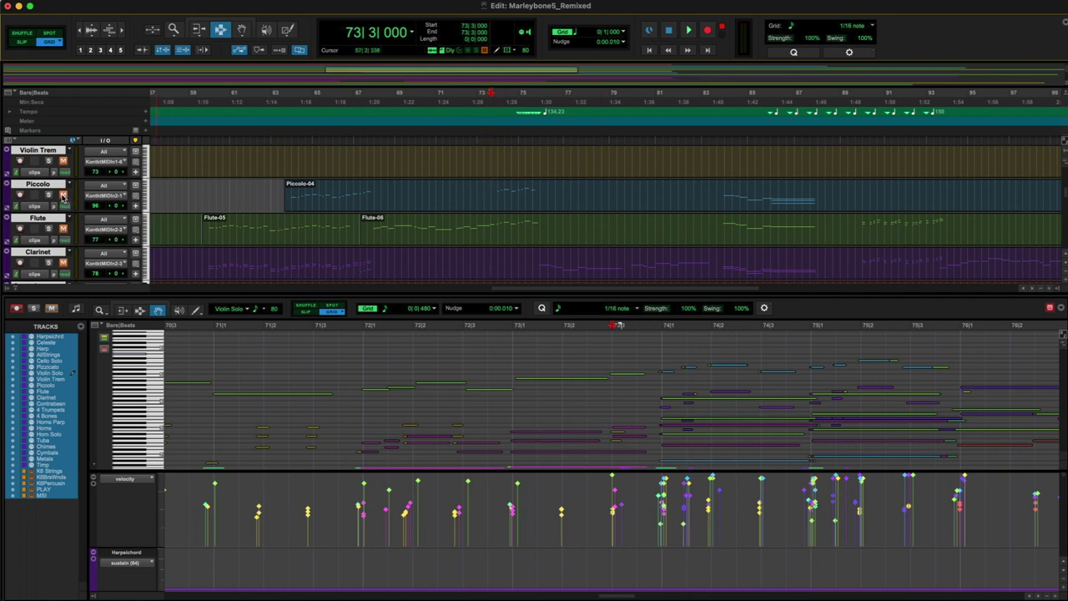
{"action": "scroll", "coordinate": [279, 220], "scroll_direction": "down", "scroll_amount": 2}
{"action": "key", "text": "space"}
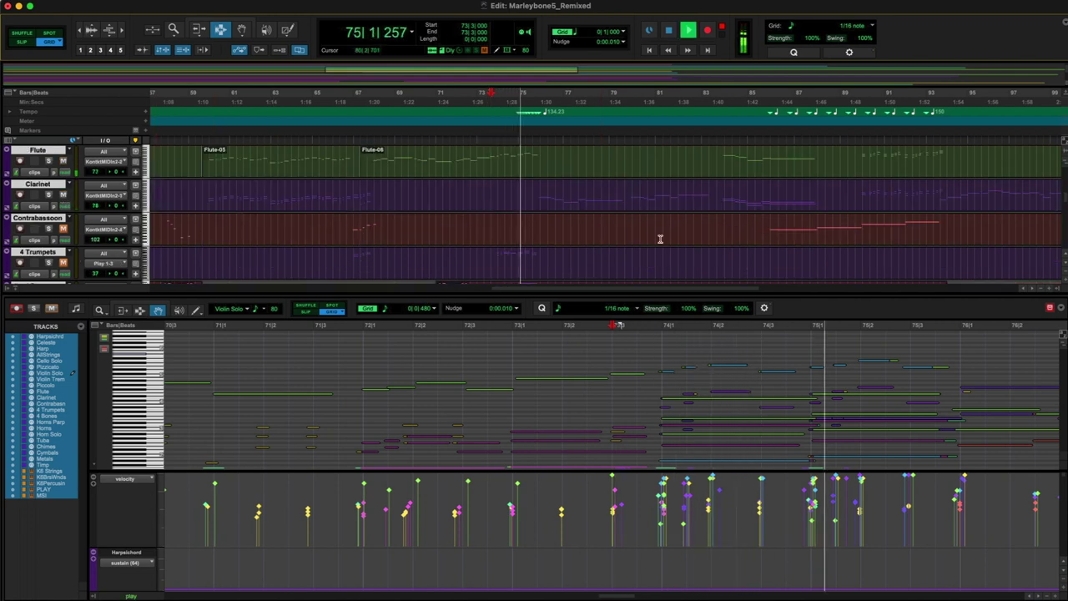
{"action": "scroll", "coordinate": [663, 238], "scroll_direction": "left", "scroll_amount": 3}
{"action": "scroll", "coordinate": [664, 238], "scroll_direction": "up", "scroll_amount": 2}
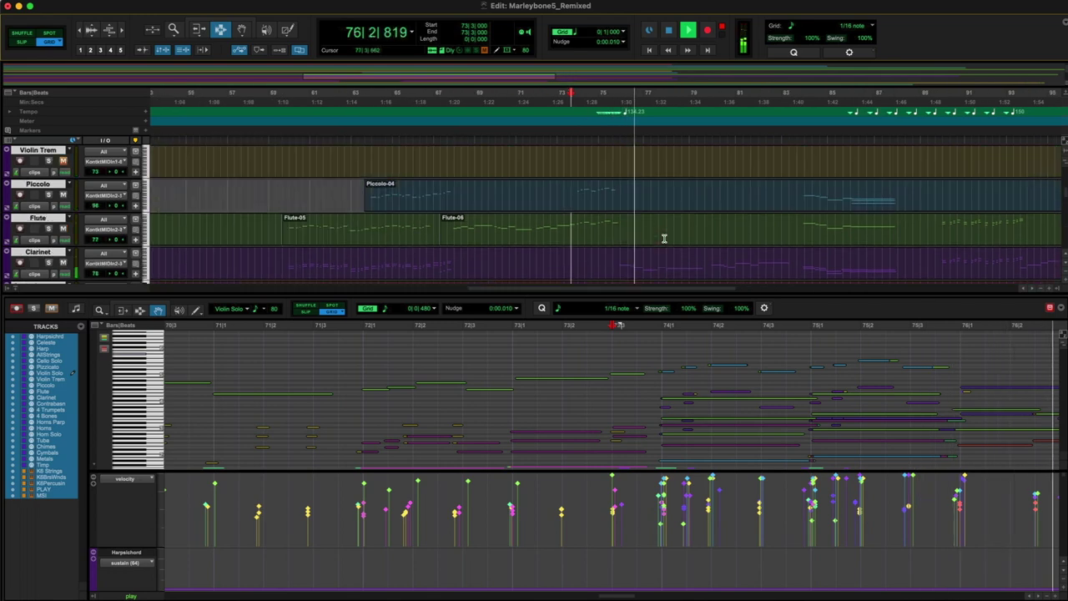
{"action": "scroll", "coordinate": [664, 238], "scroll_direction": "down", "scroll_amount": 2}
{"action": "scroll", "coordinate": [664, 238], "scroll_direction": "up", "scroll_amount": 1}
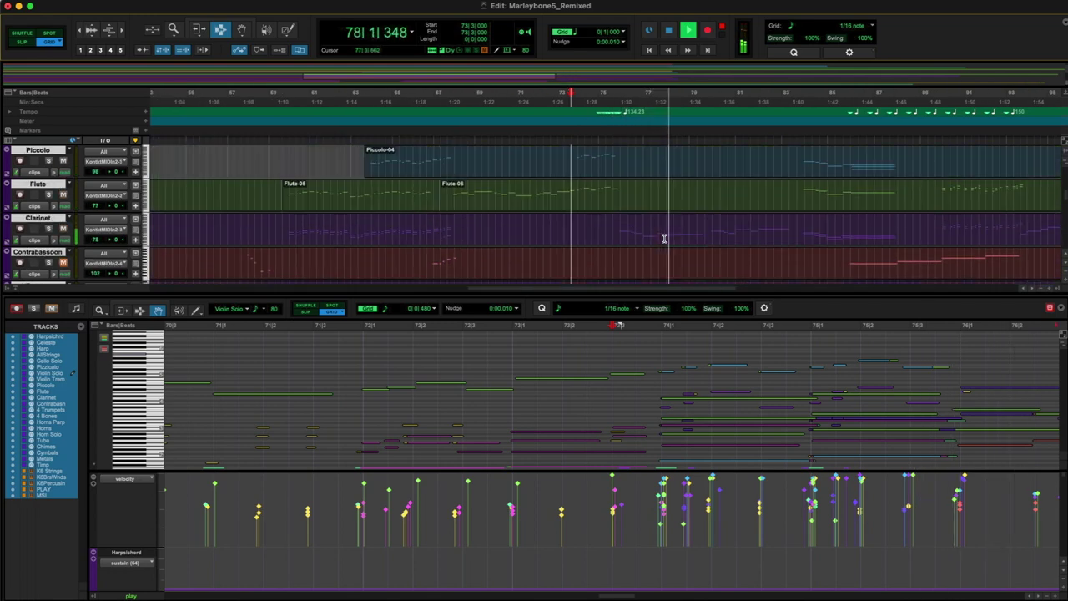
{"action": "left_click", "coordinate": [9, 244]}
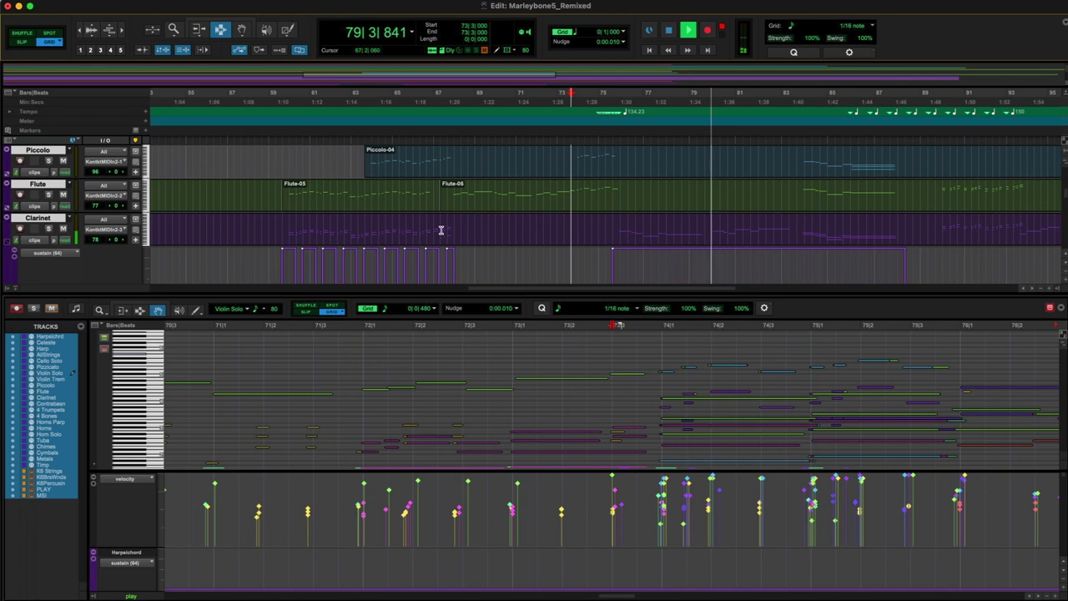
{"action": "left_click", "coordinate": [9, 244]}
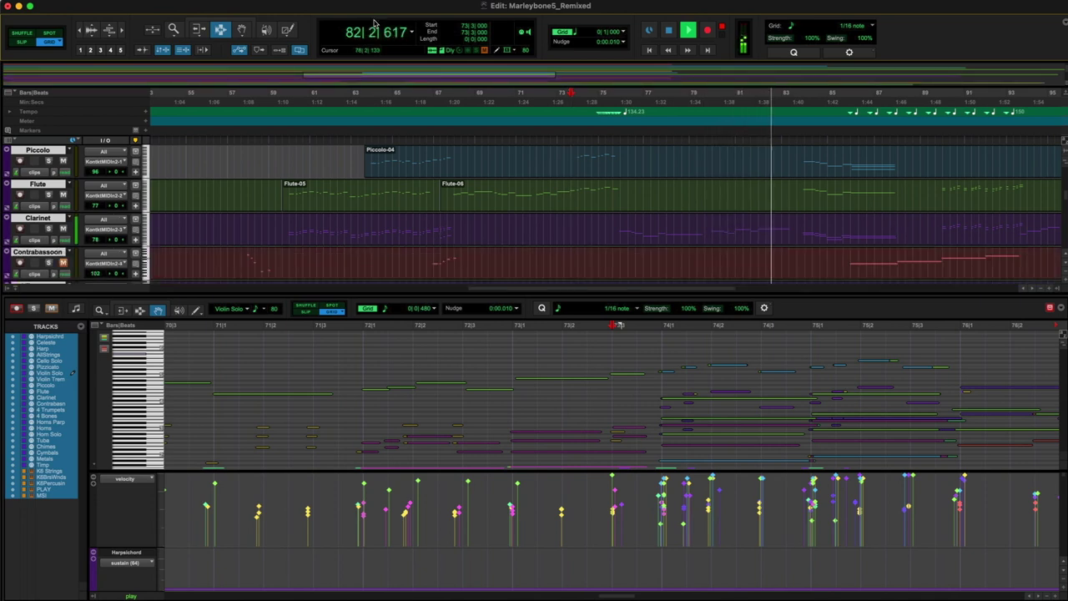
{"action": "key", "text": "space"}
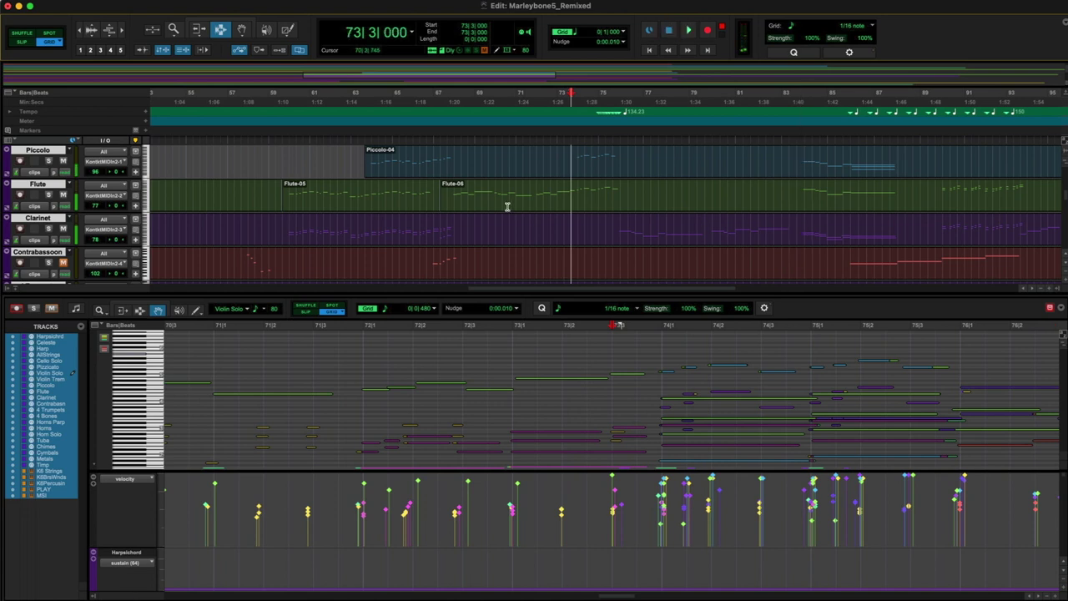
Step: Mute Piccolo and Flute, show the Clarinet controller lanes and play from bar 75, beat 3
{"action": "left_click", "coordinate": [9, 243]}
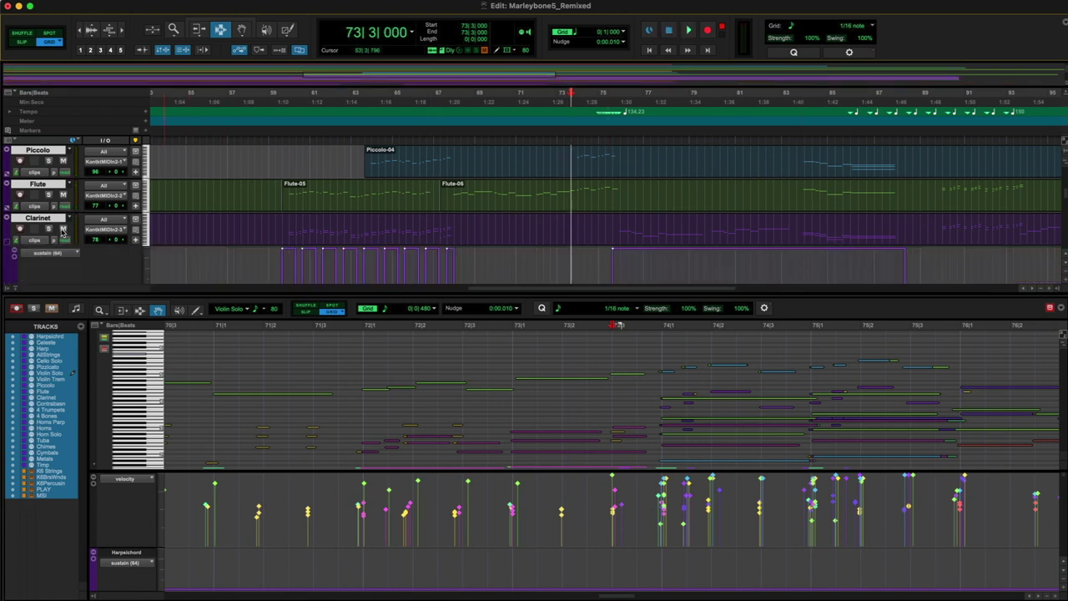
{"action": "key", "text": "space"}
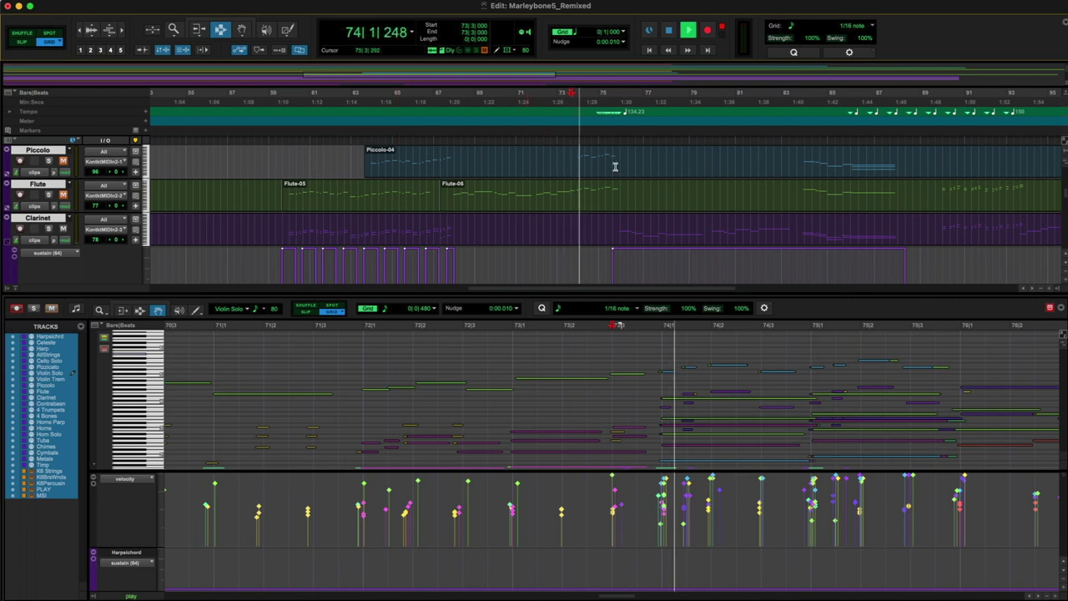
{"action": "left_click", "coordinate": [613, 143]}
{"action": "key", "text": "space"}
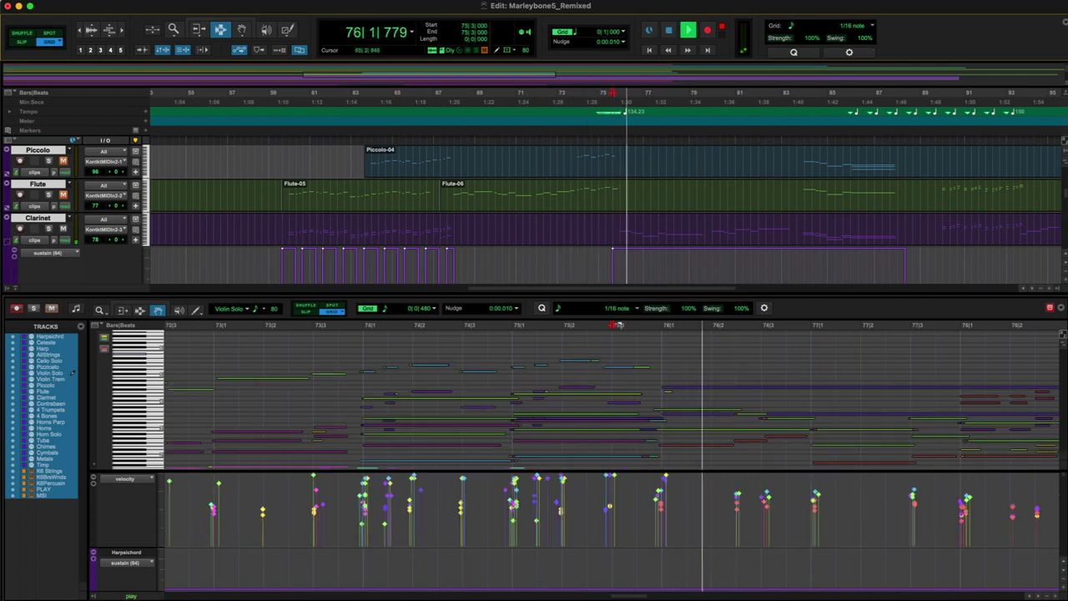
Step: Record-arm Clarinet and switch its velocity lane to mod wheel (1)
{"action": "left_click", "coordinate": [21, 229]}
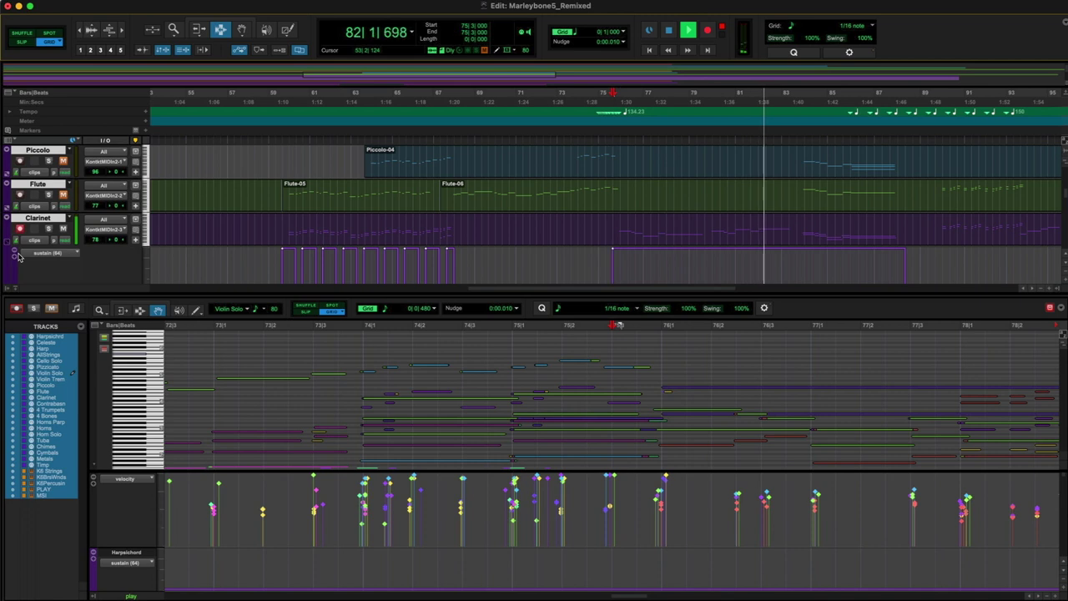
{"action": "left_click", "coordinate": [80, 34]}
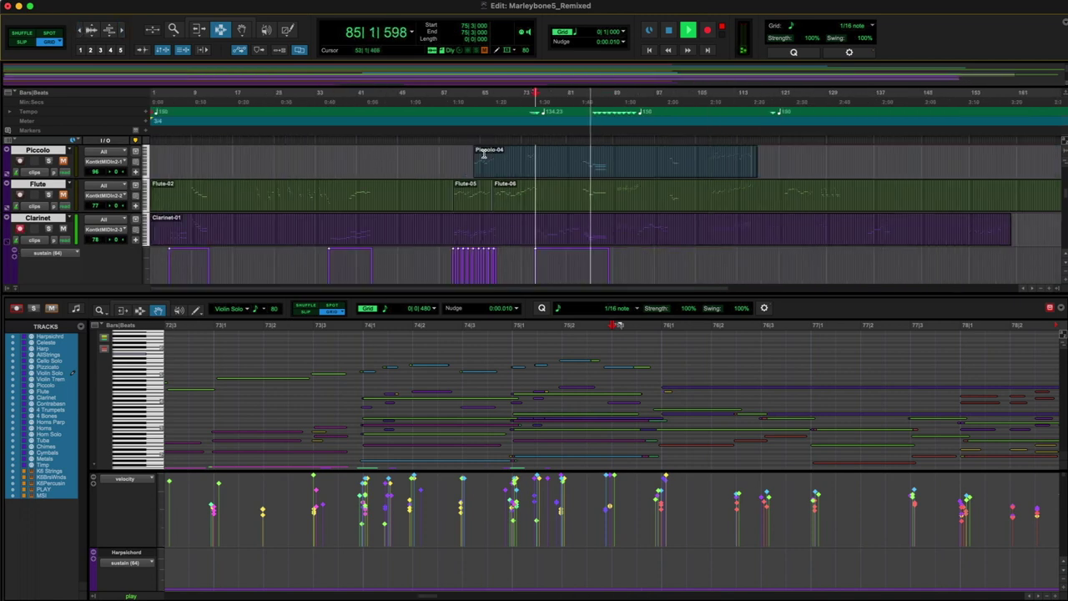
{"action": "scroll", "coordinate": [282, 220], "scroll_direction": "down", "scroll_amount": 2}
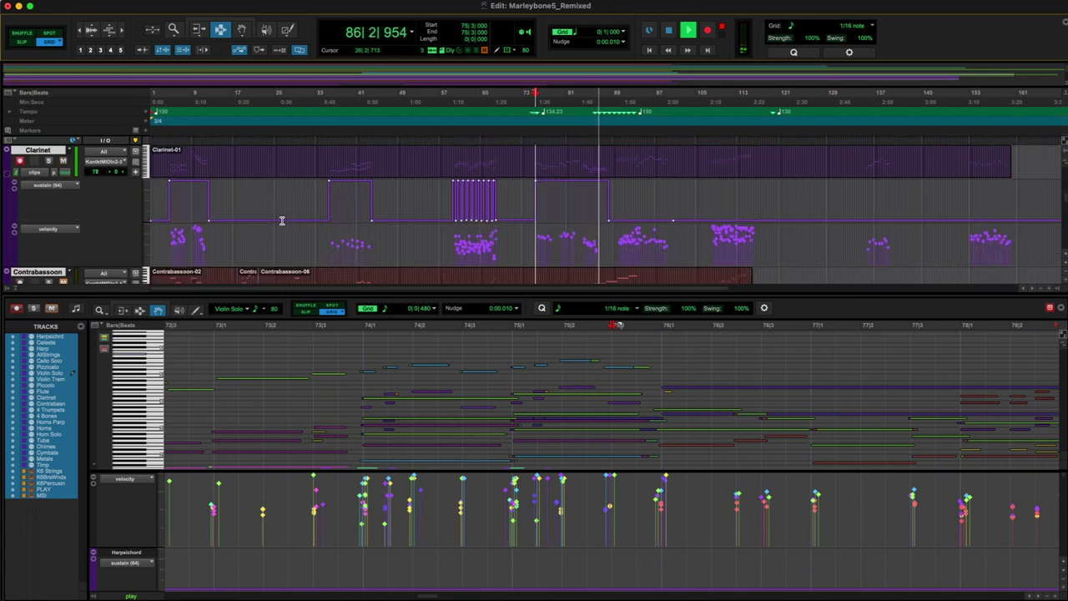
{"action": "left_click", "coordinate": [52, 228]}
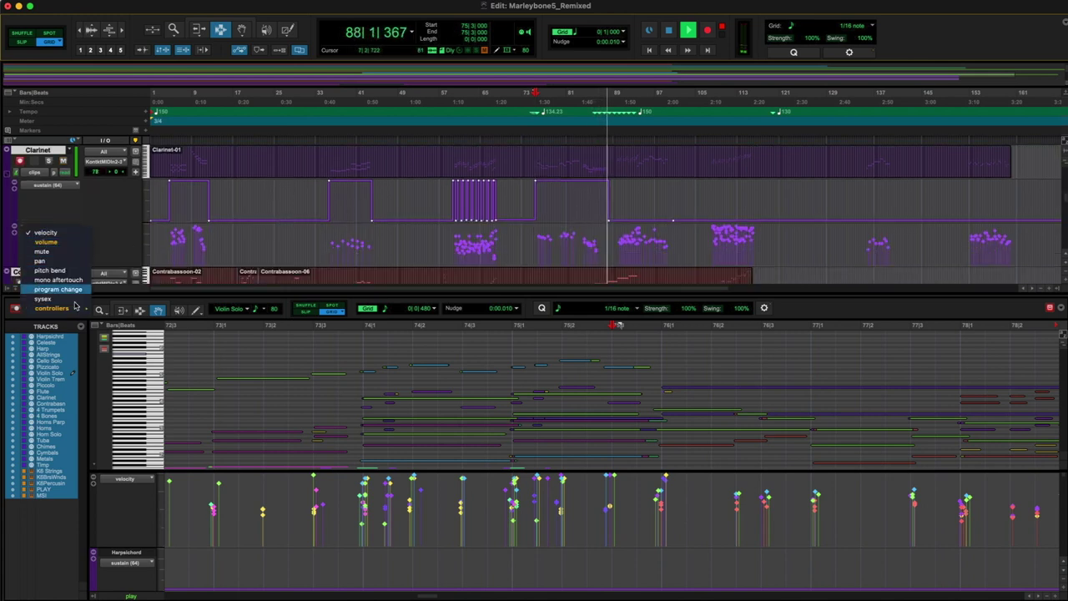
{"action": "left_click", "coordinate": [121, 309]}
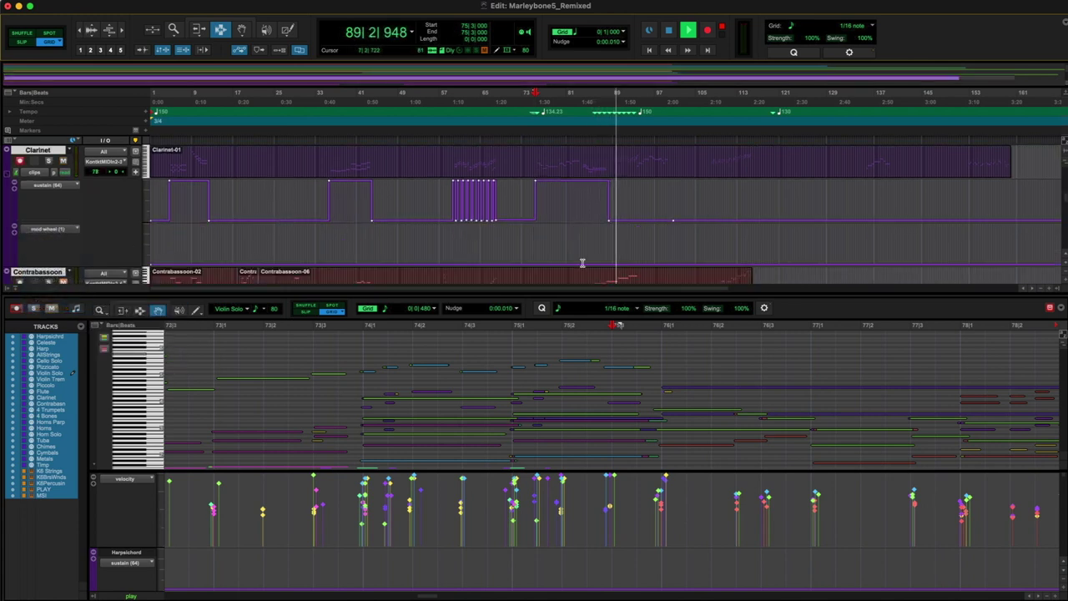
Step: Record Clarinet mod wheel passes from bar 4 to about bar 8 and from bar 8 to about bar 12
{"action": "left_click", "coordinate": [167, 132]}
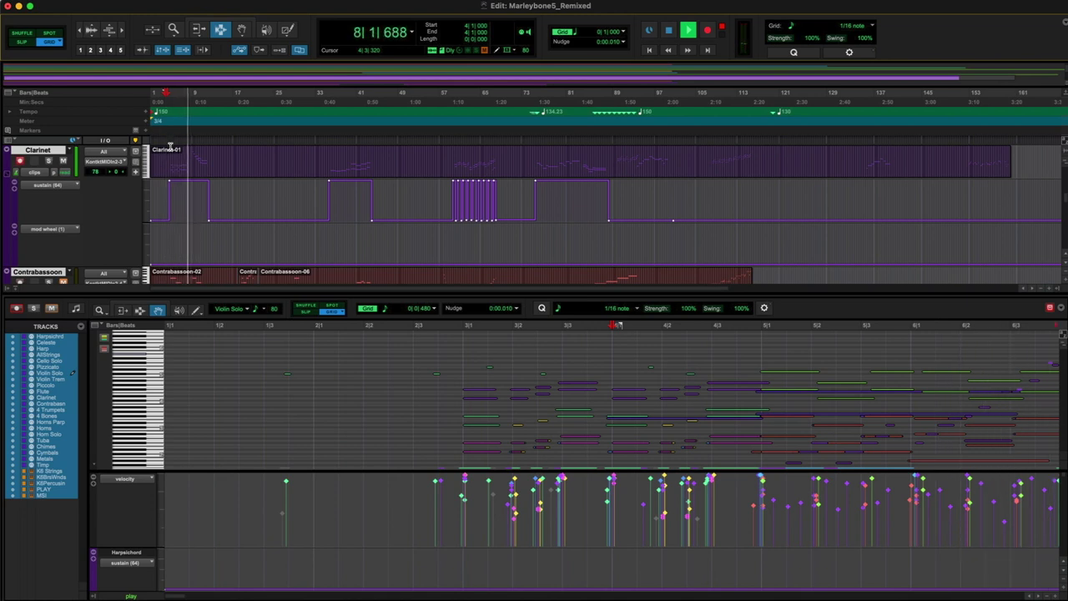
{"action": "key", "text": "space"}
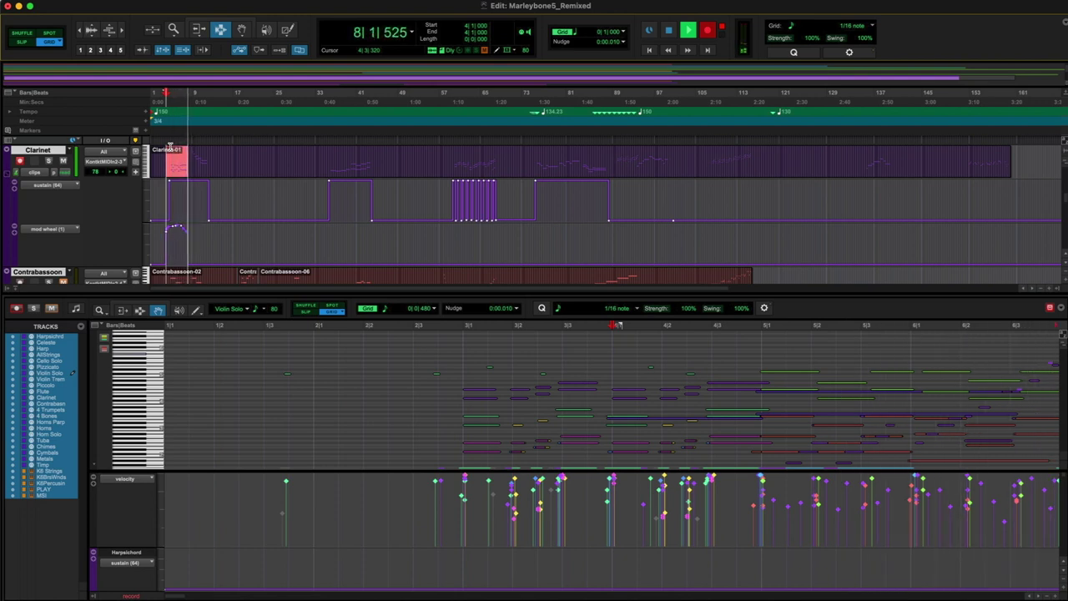
{"action": "key", "text": "space"}
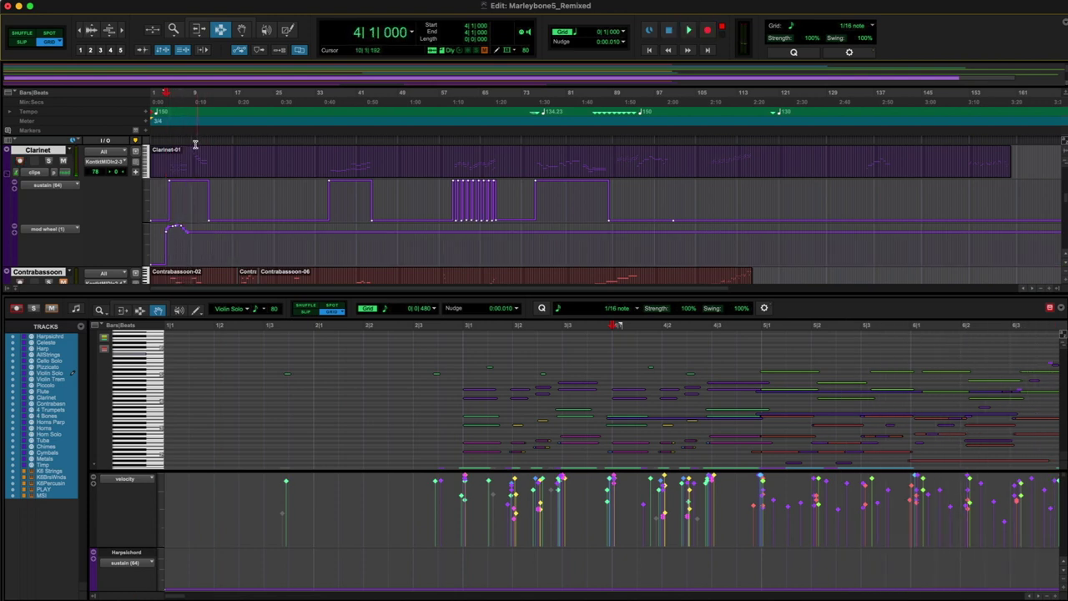
{"action": "left_click", "coordinate": [188, 146]}
{"action": "key", "text": "space"}
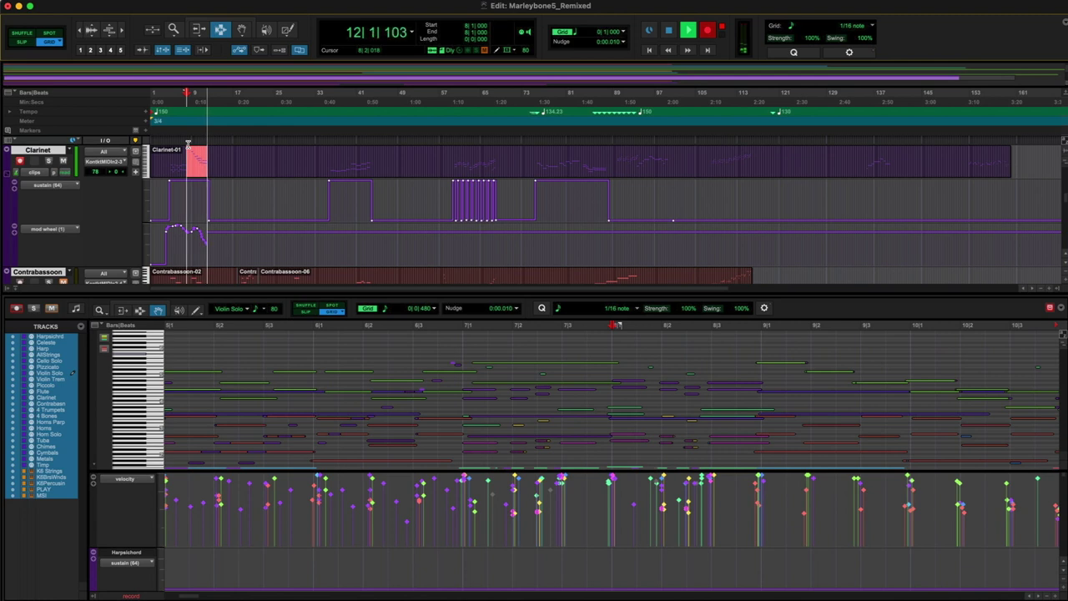
{"action": "key", "text": "space"}
Step: Record a mod wheel pass on Clarinet from bar 34, beat 1, to about bar 45
{"action": "left_click", "coordinate": [321, 142]}
{"action": "key", "text": "super+space"}
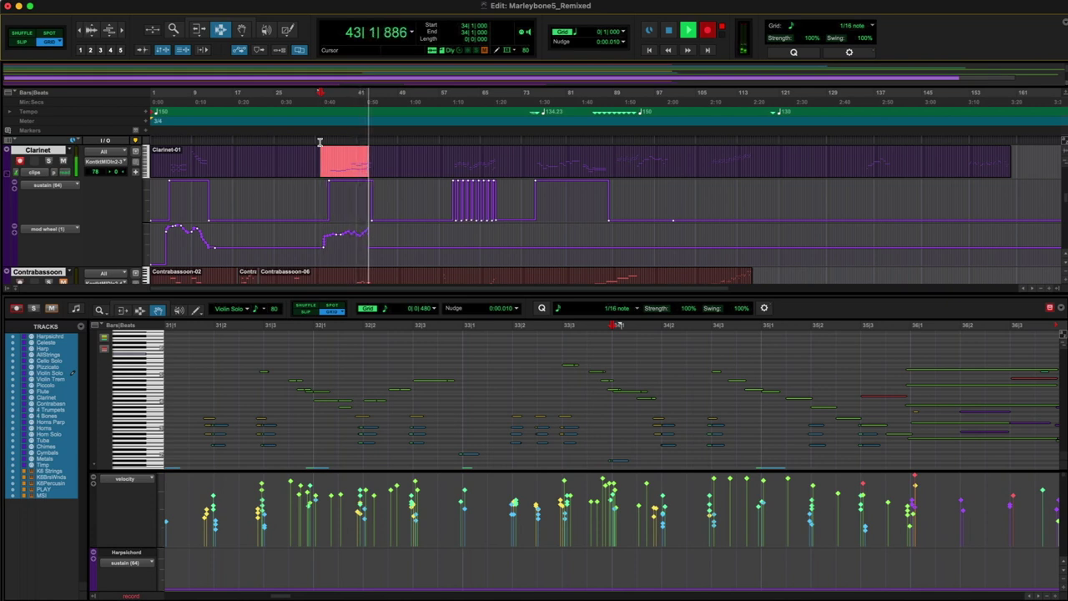
{"action": "left_click", "coordinate": [442, 142]}
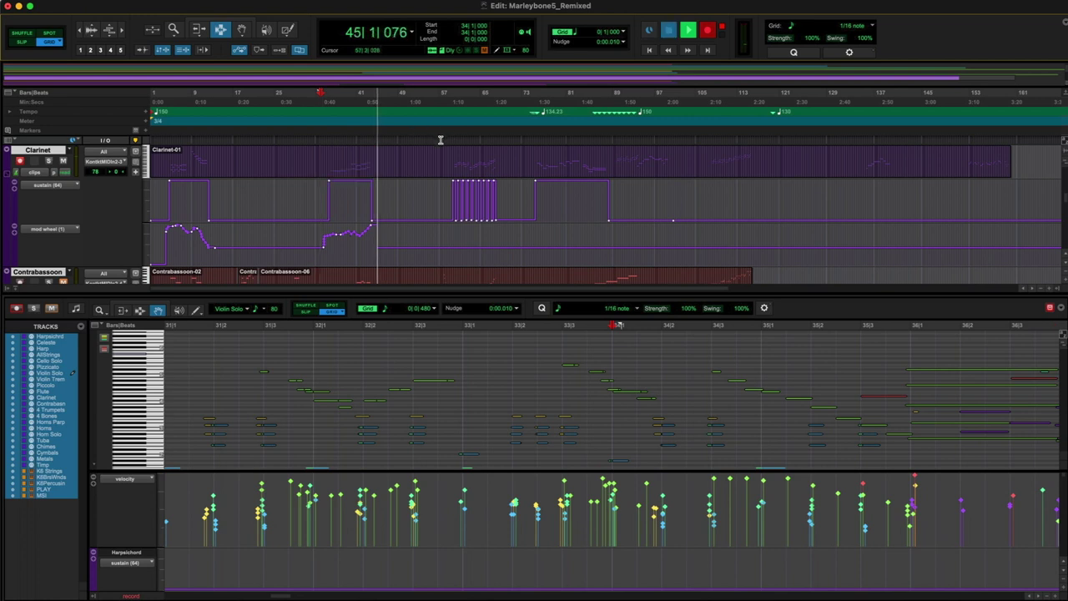
{"action": "key", "text": "space"}
Step: Record a mod wheel pass on Clarinet from bar 58 to about bar 62 and place the start at bar 58, beat 3
{"action": "key", "text": "super+space"}
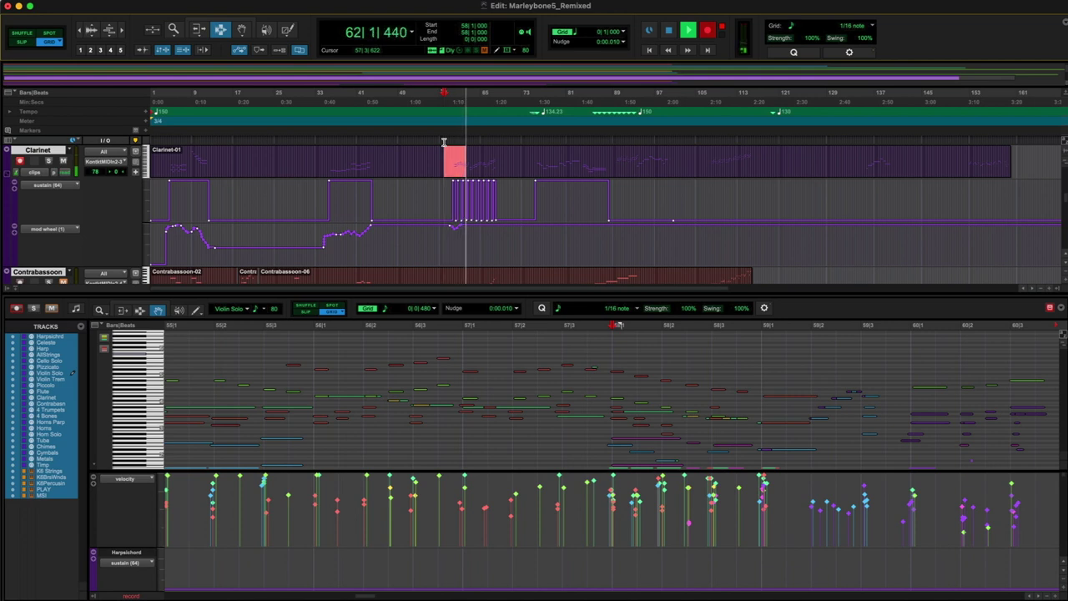
{"action": "key", "text": "super+period"}
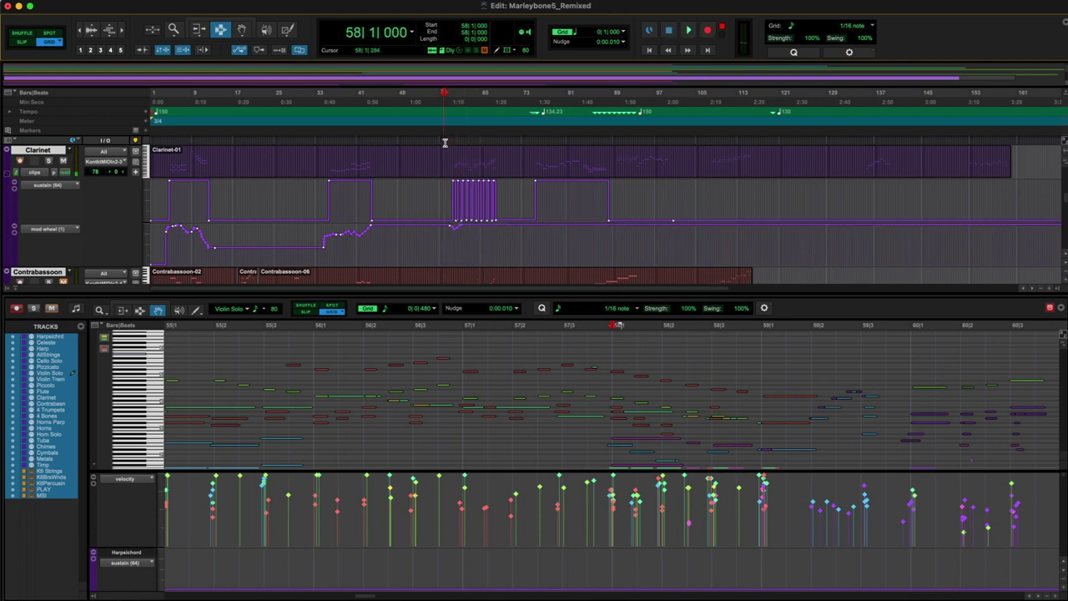
{"action": "left_click", "coordinate": [447, 142]}
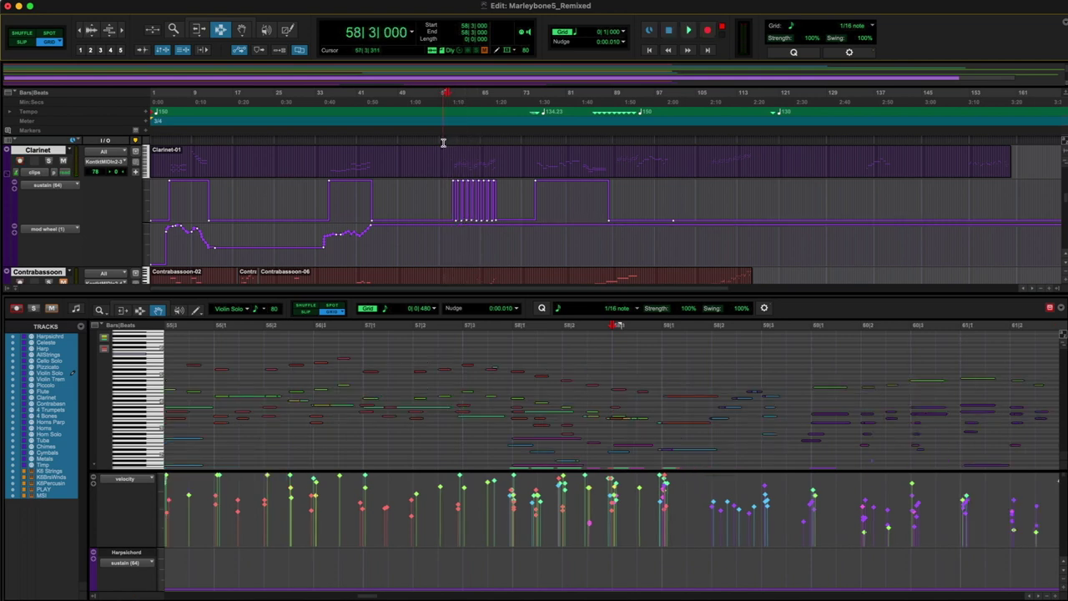
Step: Record mod wheel passes on Clarinet from bar 58, beat 3, to about bar 67 and from bar 73, beat 3, to about bar 99
{"action": "key", "text": "space"}
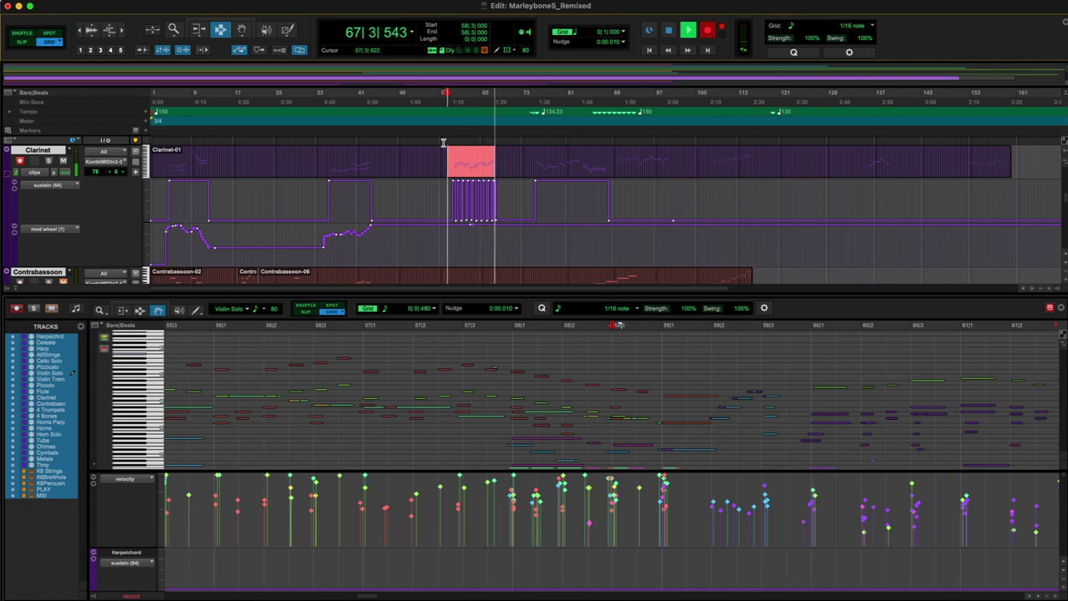
{"action": "key", "text": "space"}
{"action": "left_click", "coordinate": [525, 141]}
{"action": "key", "text": "space"}
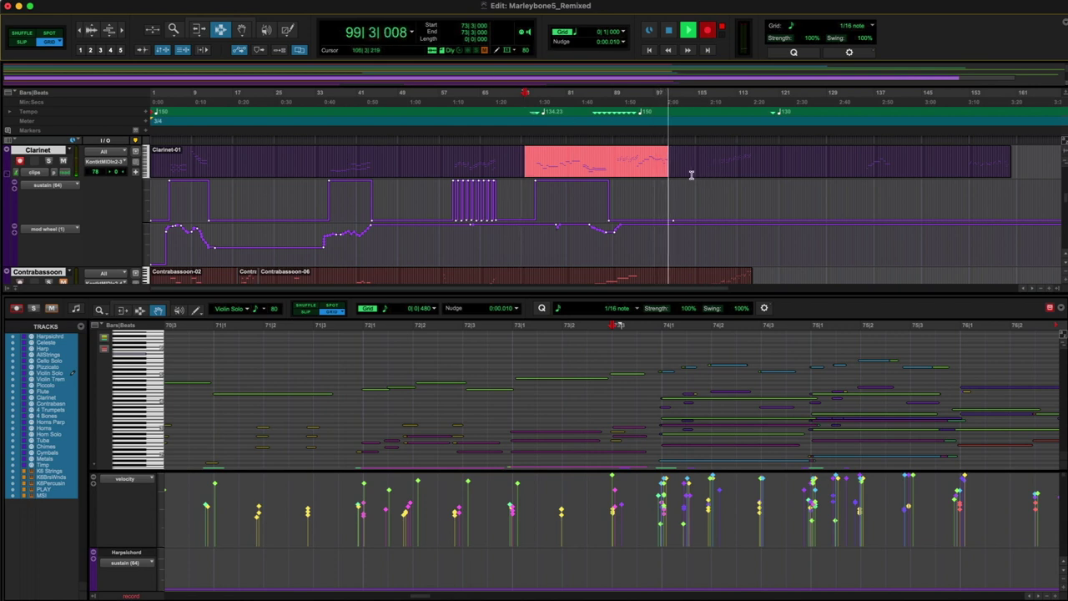
{"action": "key", "text": "space"}
Step: Raise Clarinet's sustain (64) line to its maximum from about bar 93 up to the existing breakpoint near bar 100
{"action": "left_click", "coordinate": [242, 33]}
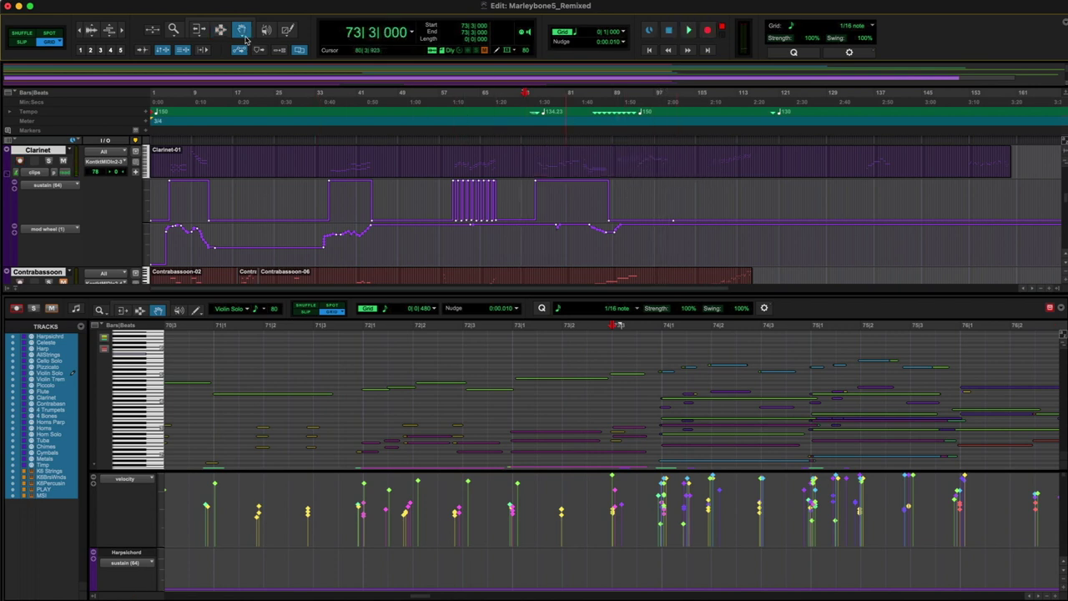
{"action": "left_click", "coordinate": [619, 141]}
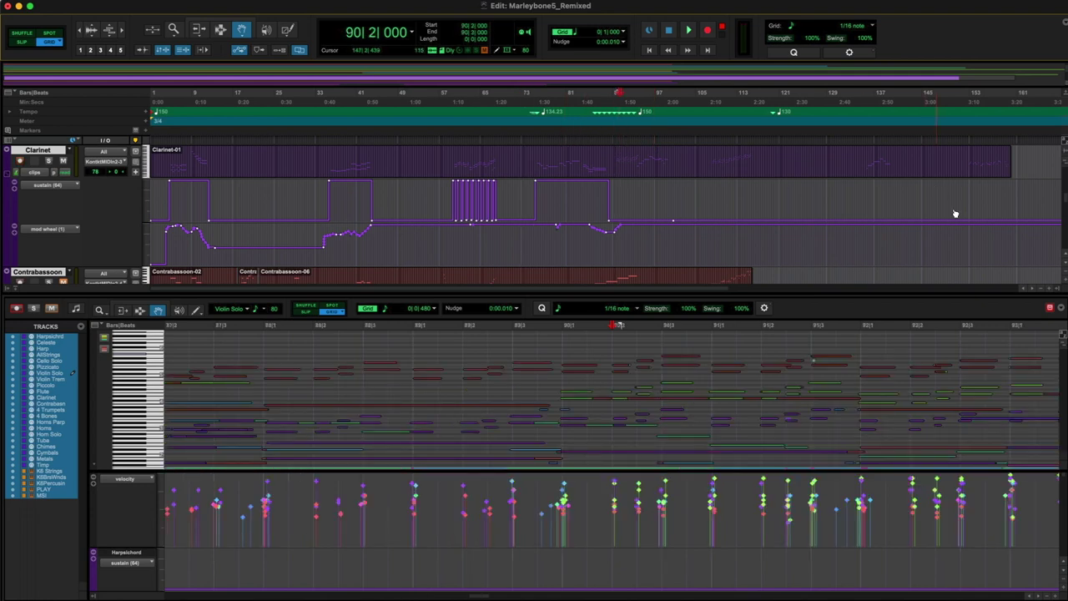
{"action": "left_click", "coordinate": [1052, 289]}
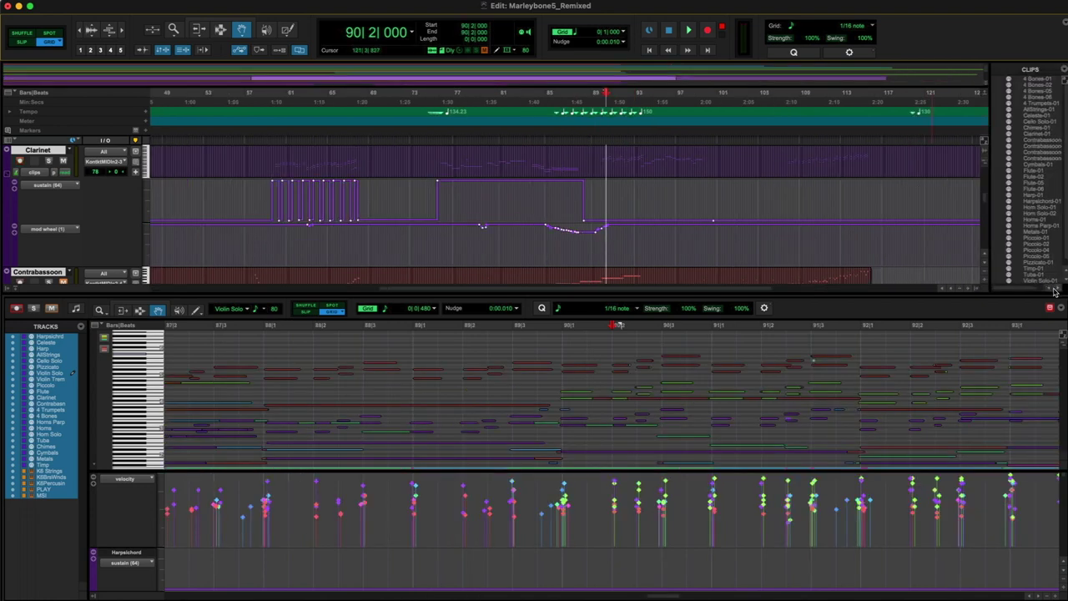
{"action": "left_click", "coordinate": [977, 290]}
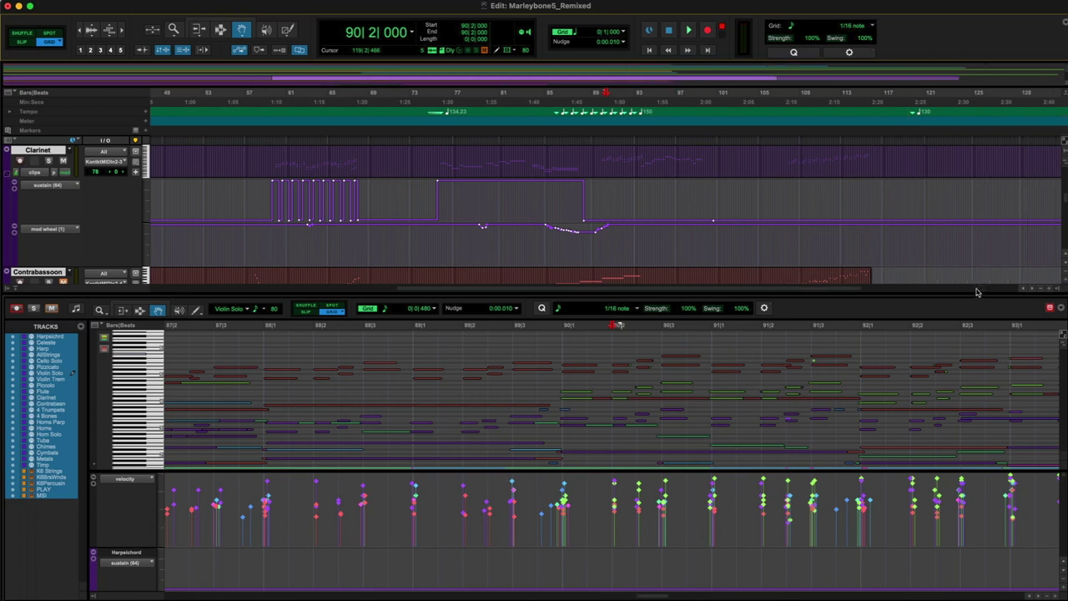
{"action": "left_click", "coordinate": [1049, 288]}
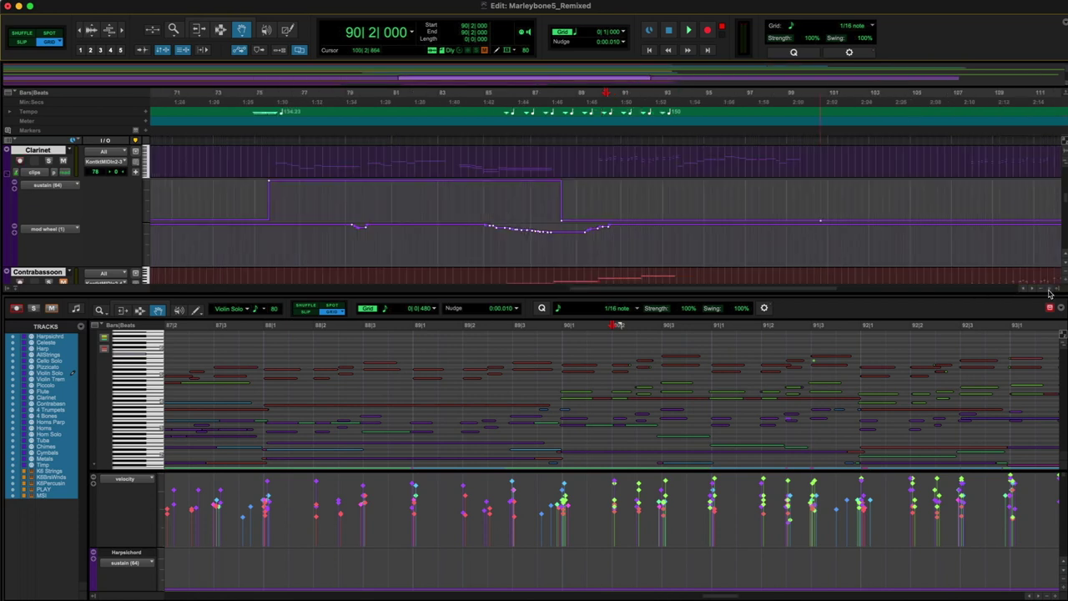
{"action": "left_click_drag", "start_coordinate": [678, 223], "coordinate": [674, 180]}
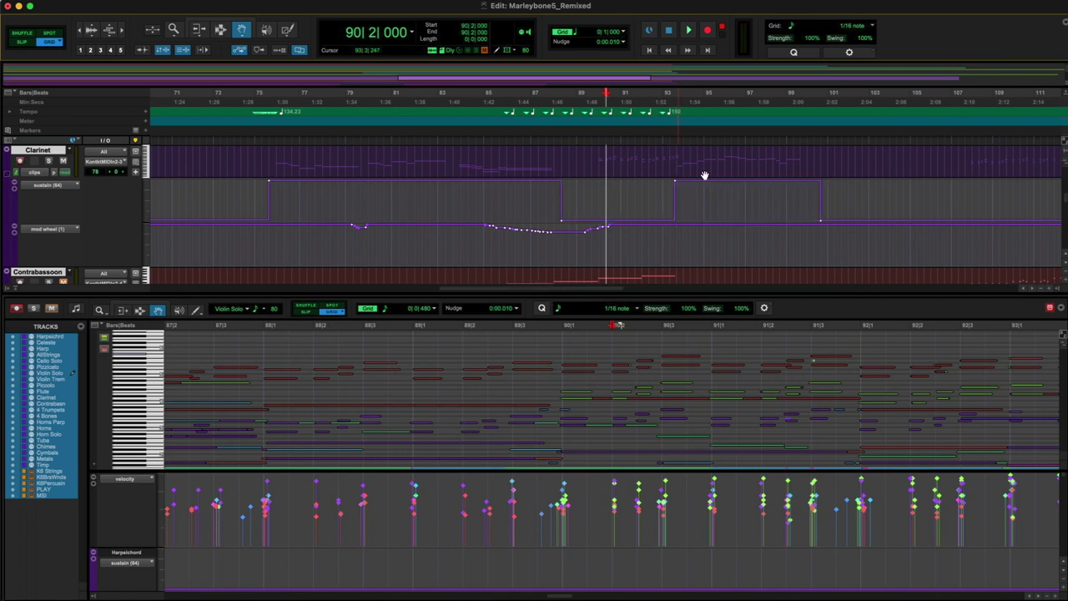
Step: Play Clarinet from bar 89, beat 3, to check the added sustain, and collapse its controller lanes
{"action": "left_click", "coordinate": [591, 138]}
{"action": "key", "text": "space"}
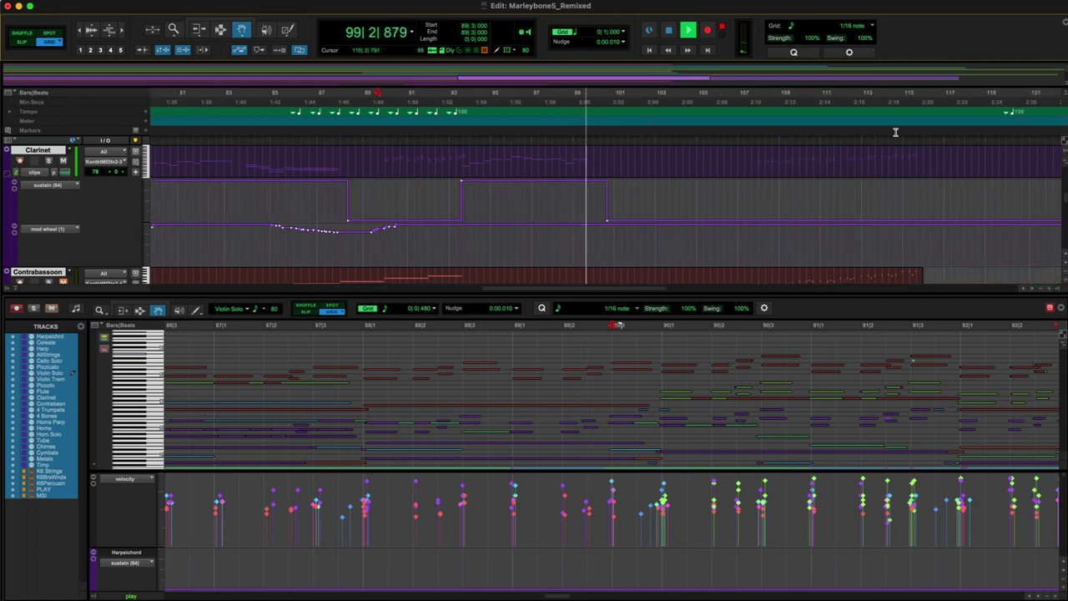
{"action": "double_click", "coordinate": [173, 30]}
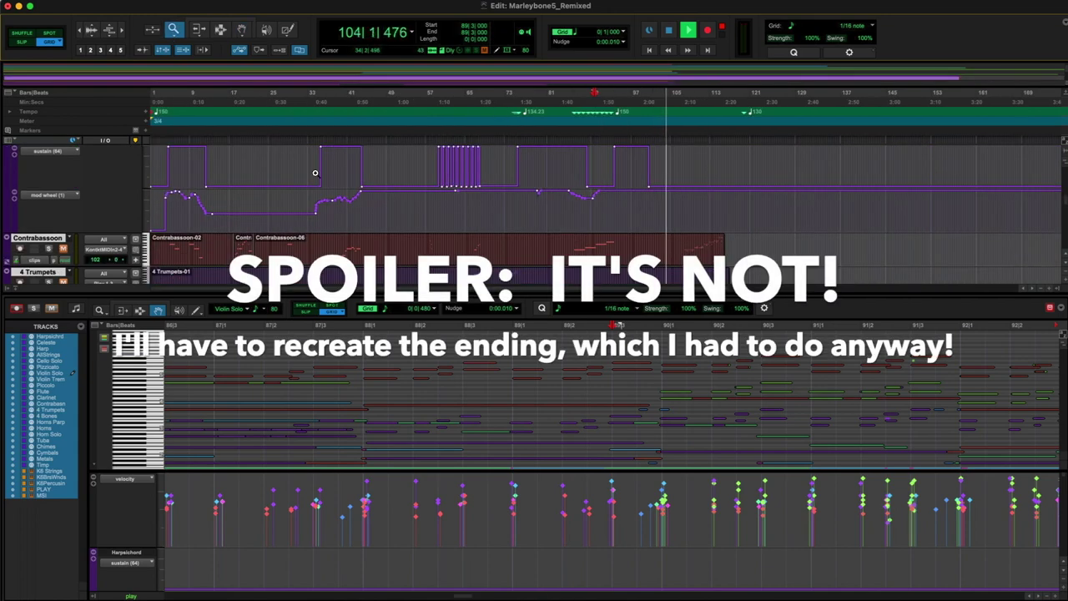
{"action": "scroll", "coordinate": [51, 209], "scroll_direction": "up", "scroll_amount": 1}
{"action": "key", "text": "space"}
{"action": "left_click", "coordinate": [7, 208]}
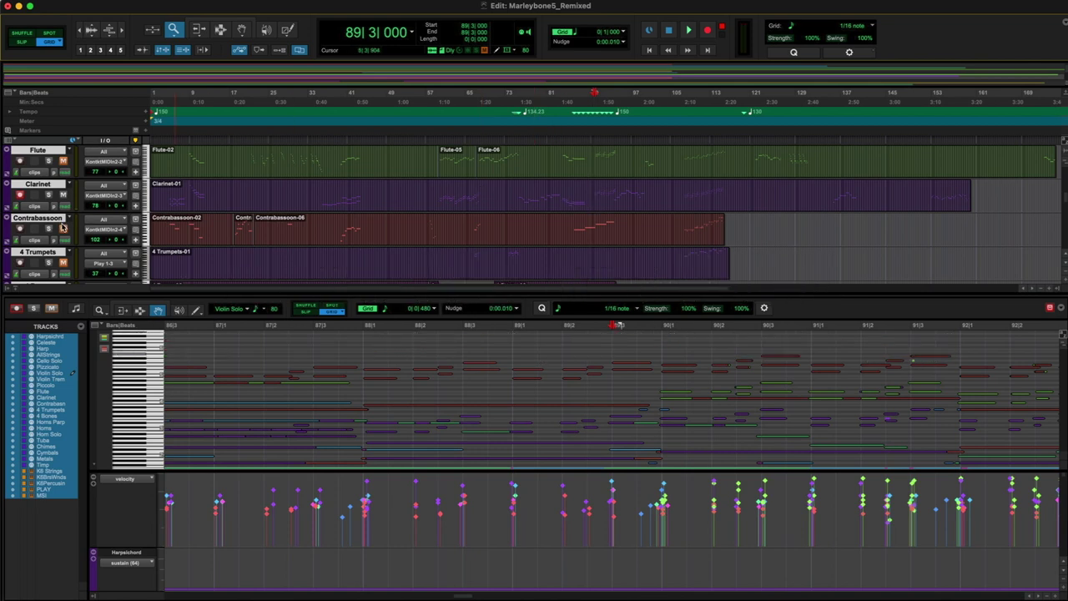
Step: Play the arrangement from bar 59, beat 2, and from bar 68, beat 3, to check the balance between the tracks
{"action": "left_click", "coordinate": [438, 139]}
{"action": "key", "text": "space"}
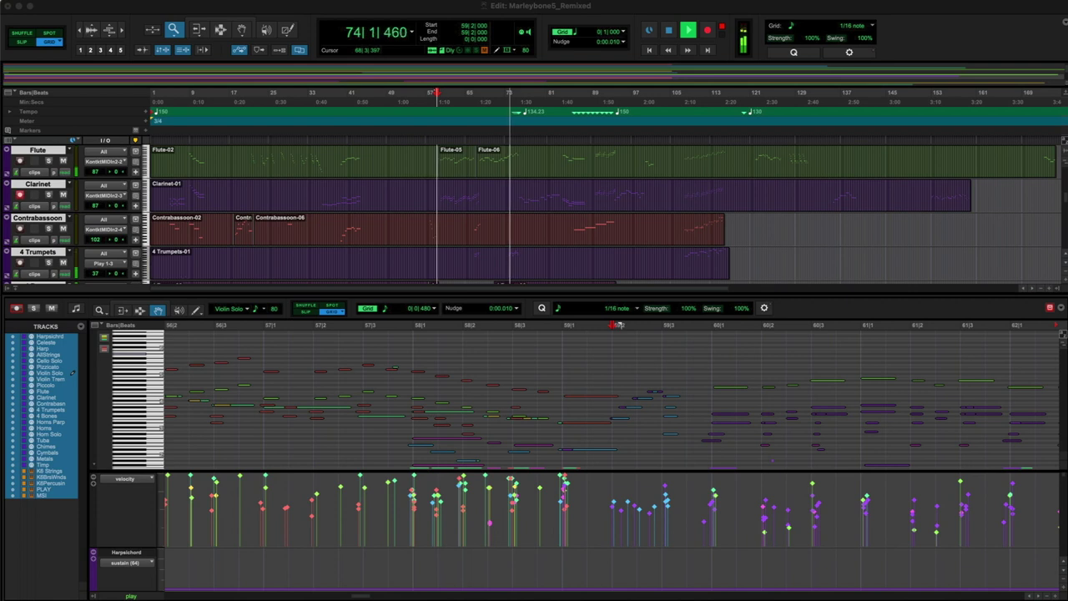
{"action": "key", "text": "space"}
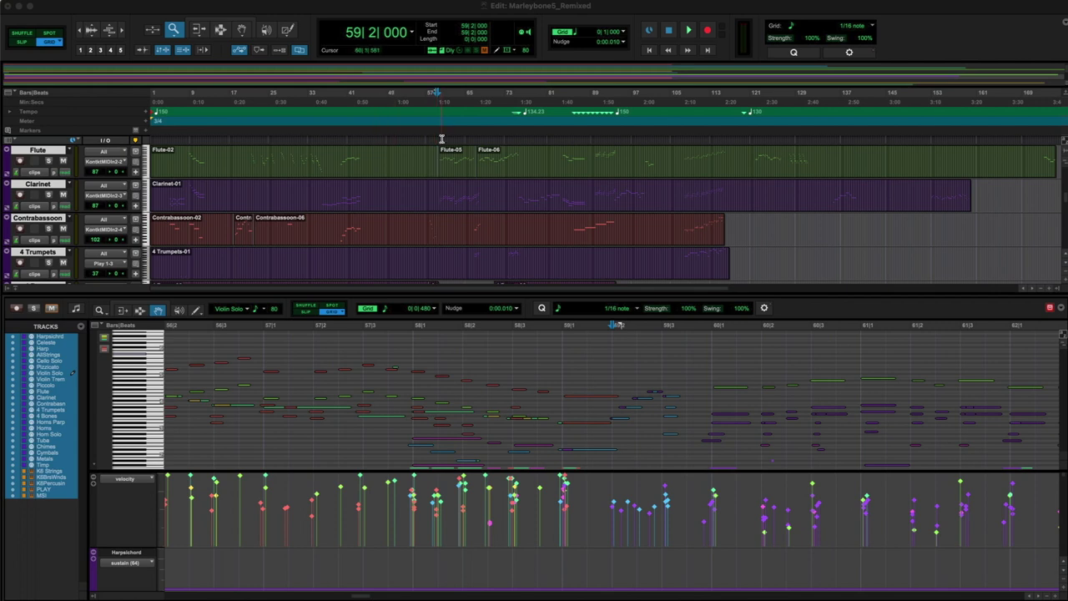
{"action": "left_click", "coordinate": [484, 141]}
{"action": "key", "text": "space"}
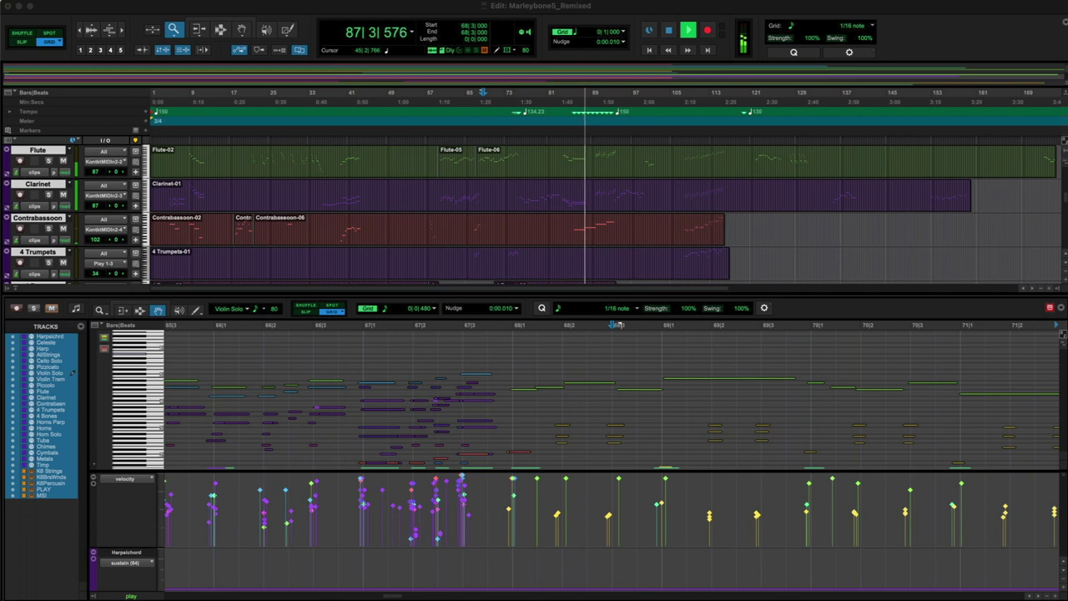
{"action": "scroll", "coordinate": [672, 206], "scroll_direction": "right", "scroll_amount": 5}
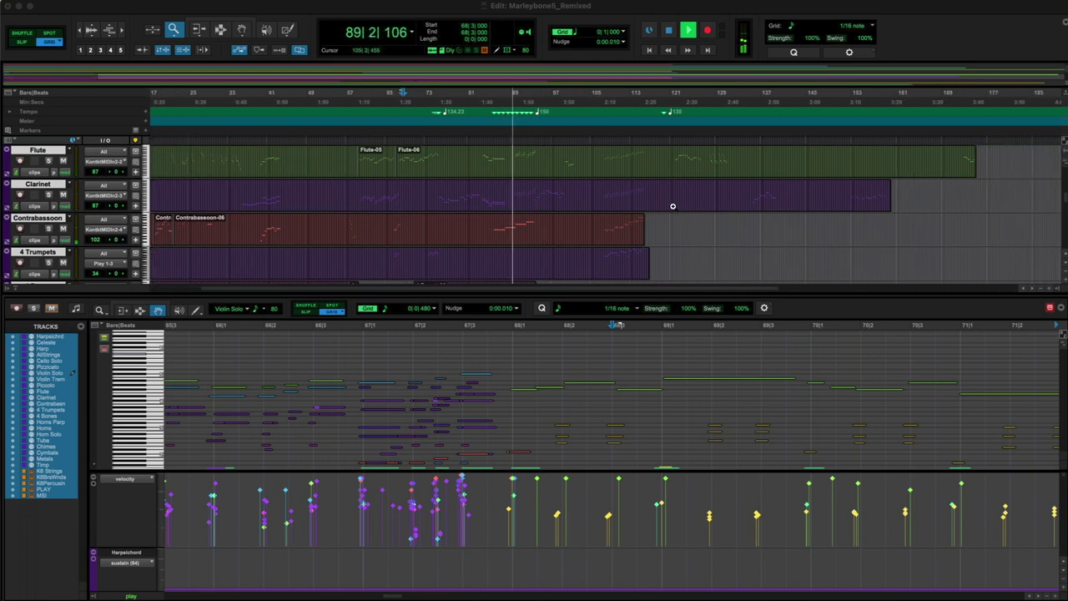
{"action": "scroll", "coordinate": [672, 206], "scroll_direction": "down", "scroll_amount": 10}
{"action": "scroll", "coordinate": [672, 206], "scroll_direction": "down", "scroll_amount": 3}
{"action": "scroll", "coordinate": [673, 206], "scroll_direction": "up", "scroll_amount": 3}
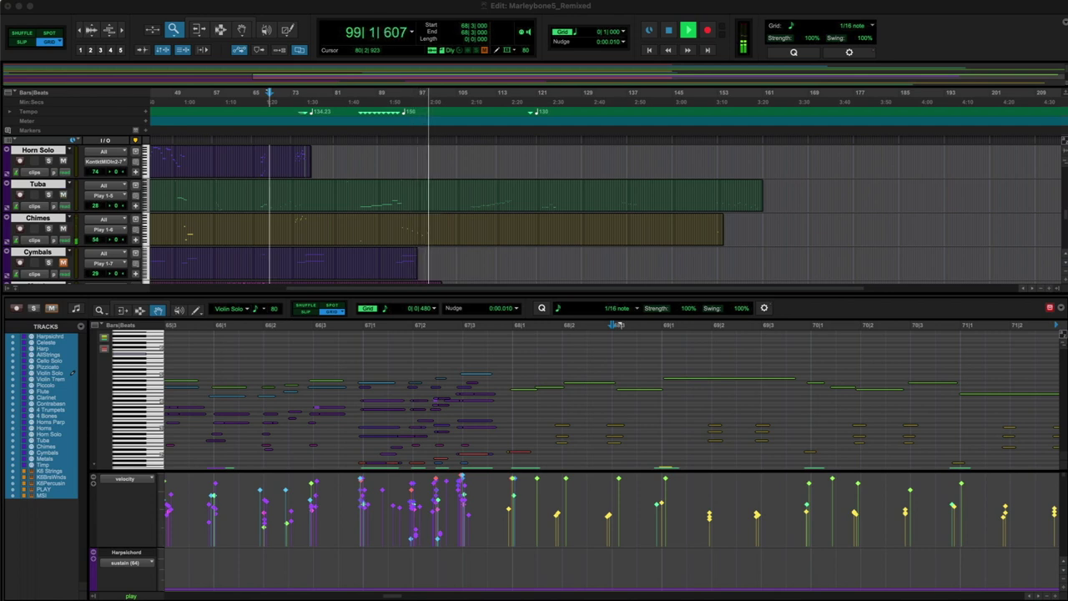
Step: Restart playback from bar 85, beat 3, and set the Tuba volume to 34 in the mixer
{"action": "left_click", "coordinate": [360, 145]}
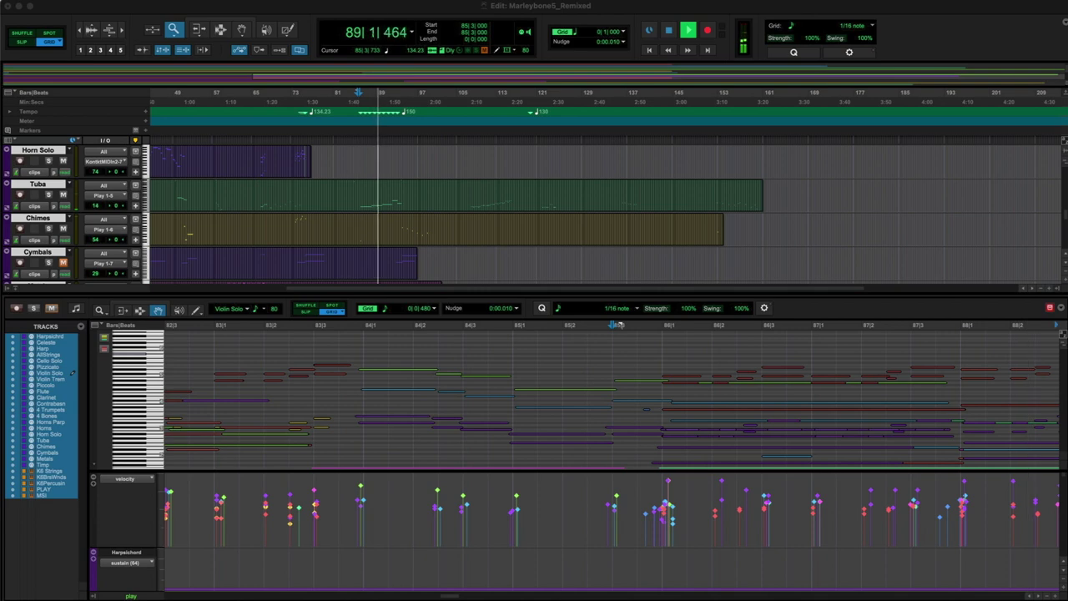
{"action": "key", "text": "super+equal"}
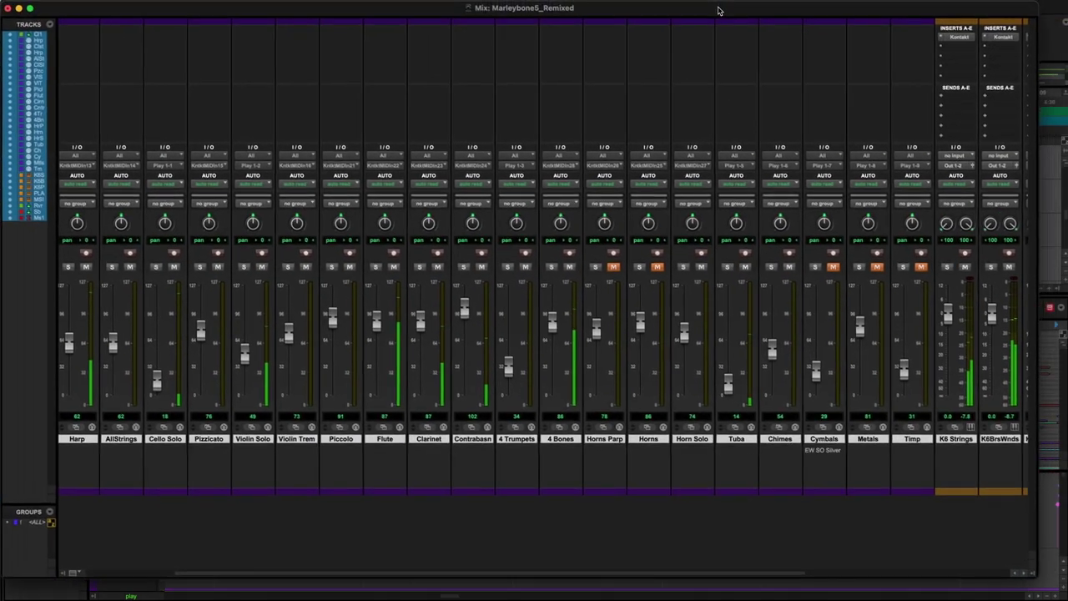
{"action": "mouse_move", "coordinate": [727, 384]}
{"action": "left_mouse_down"}
{"action": "mouse_move", "coordinate": [727, 345]}
{"action": "mouse_move", "coordinate": [728, 368]}
{"action": "left_mouse_up"}
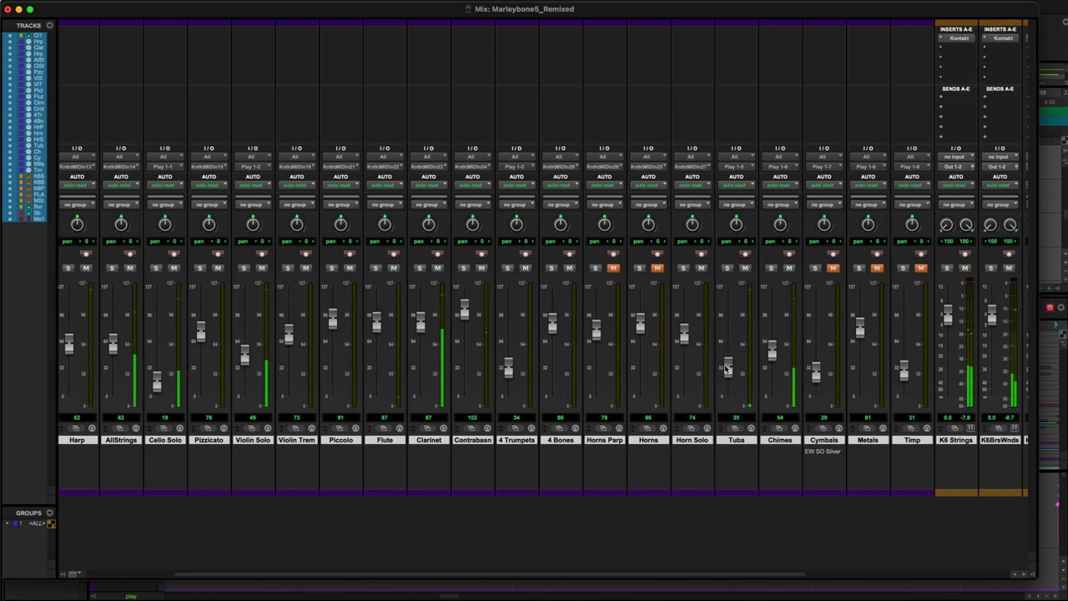
Step: Unmute Cymbals and Timp, and set their volumes to 32 and 29
{"action": "left_click", "coordinate": [833, 268]}
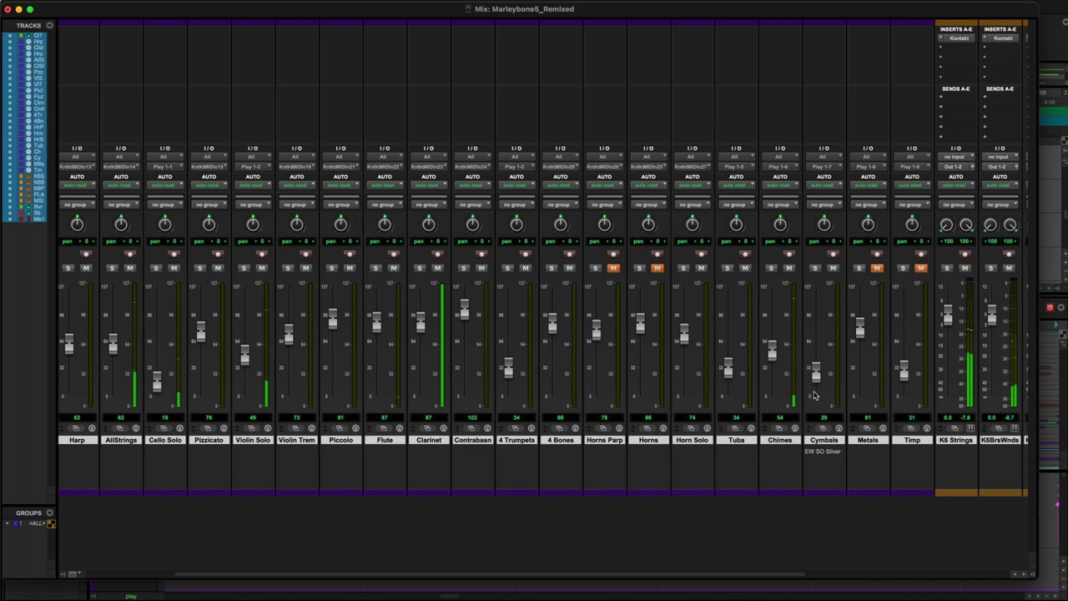
{"action": "left_click_drag", "start_coordinate": [817, 375], "coordinate": [819, 373]}
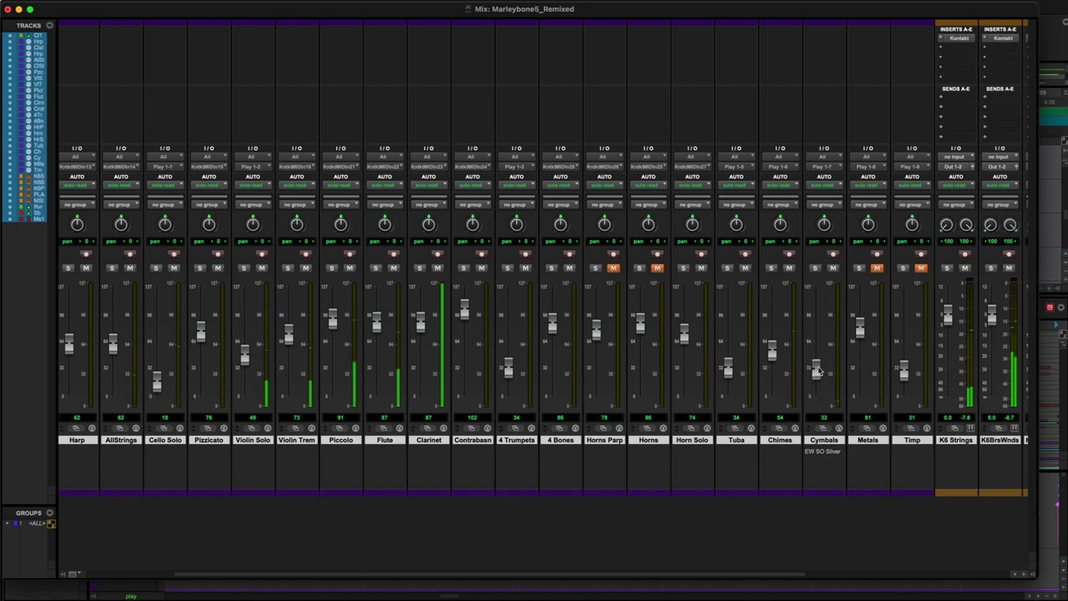
{"action": "left_click_drag", "start_coordinate": [819, 363], "coordinate": [820, 359]}
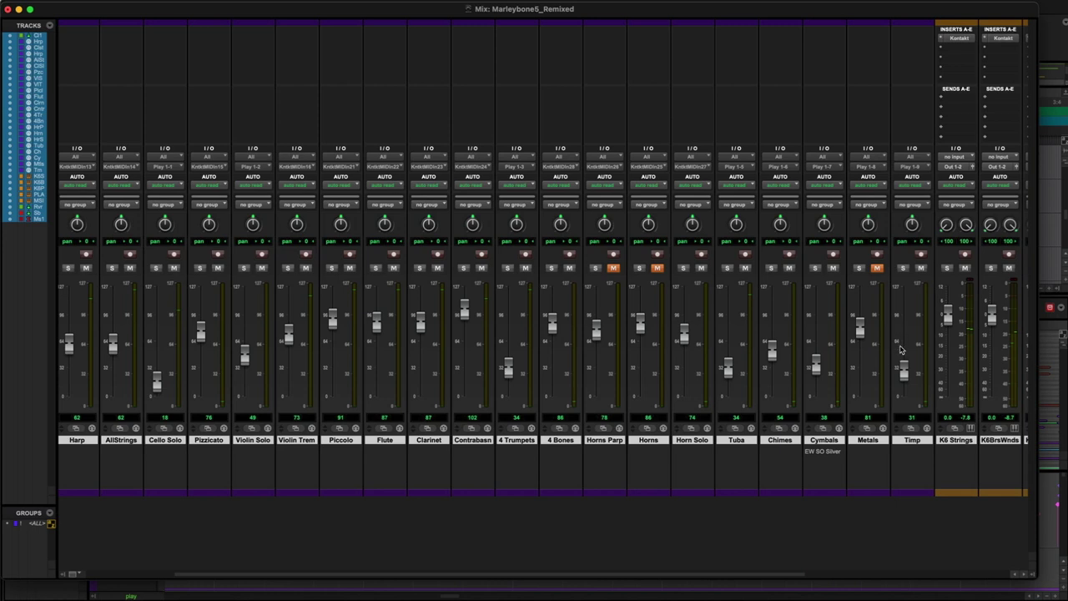
{"action": "left_click_drag", "start_coordinate": [903, 372], "coordinate": [904, 374]}
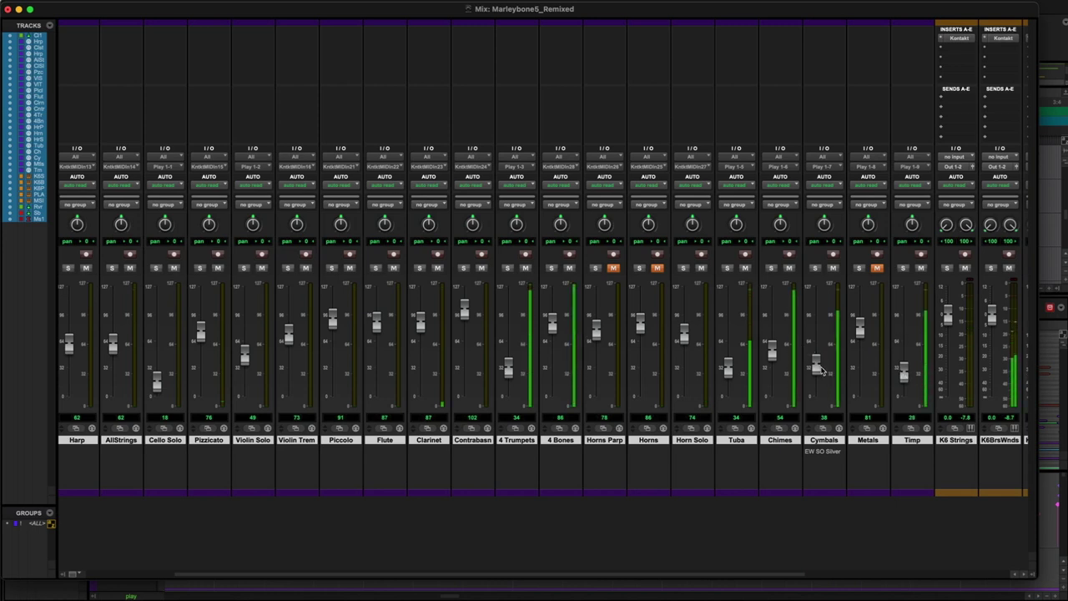
{"action": "left_click_drag", "start_coordinate": [816, 368], "coordinate": [816, 372]}
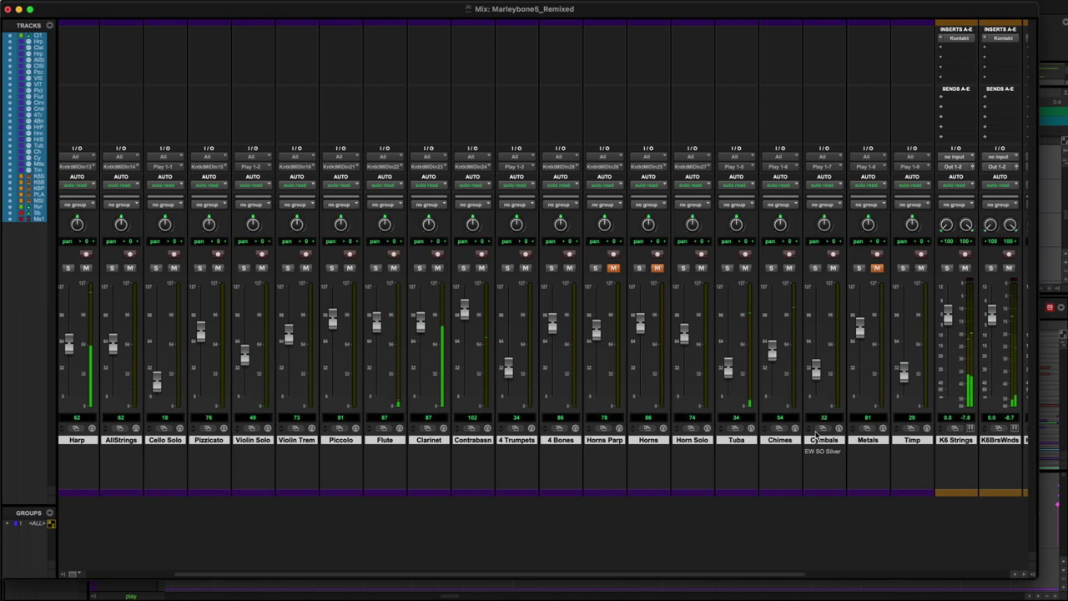
Step: Unmute Horns, listen to it with all other tracks muted, unmute every track and set the Horns volume to 104
{"action": "left_click", "coordinate": [656, 267]}
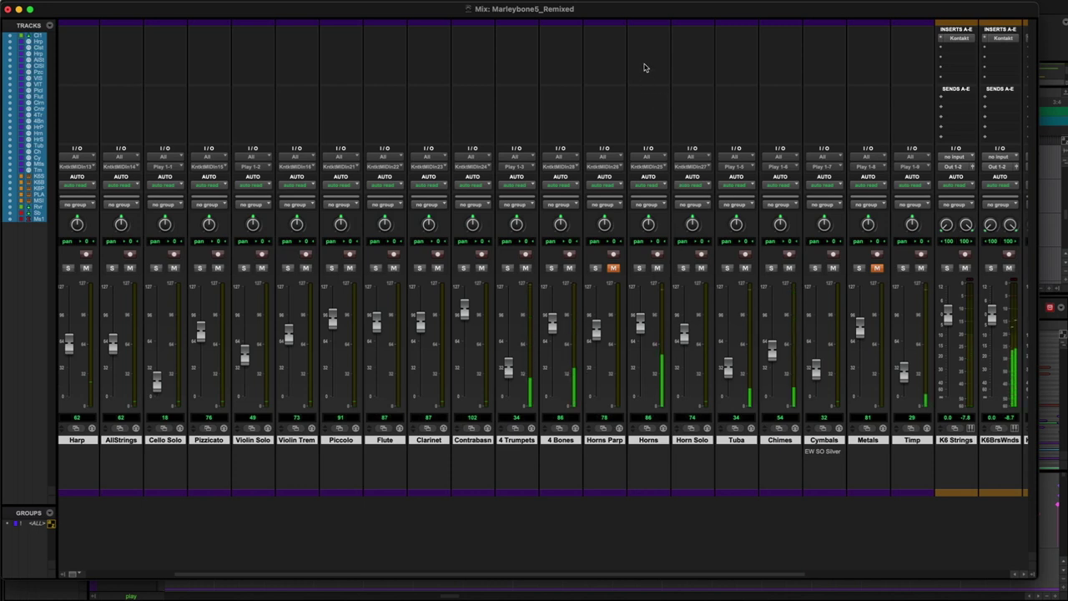
{"action": "left_click", "coordinate": [656, 267], "text": "alt"}
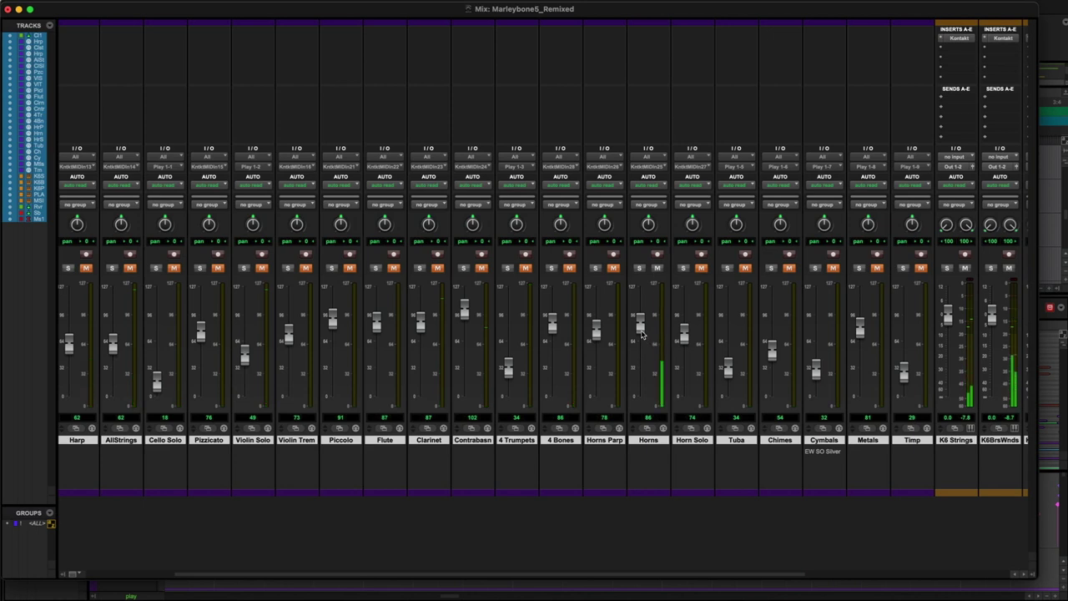
{"action": "left_click", "coordinate": [656, 267]}
{"action": "left_click", "coordinate": [655, 267], "text": "alt"}
{"action": "left_click_drag", "start_coordinate": [639, 322], "coordinate": [594, 325]}
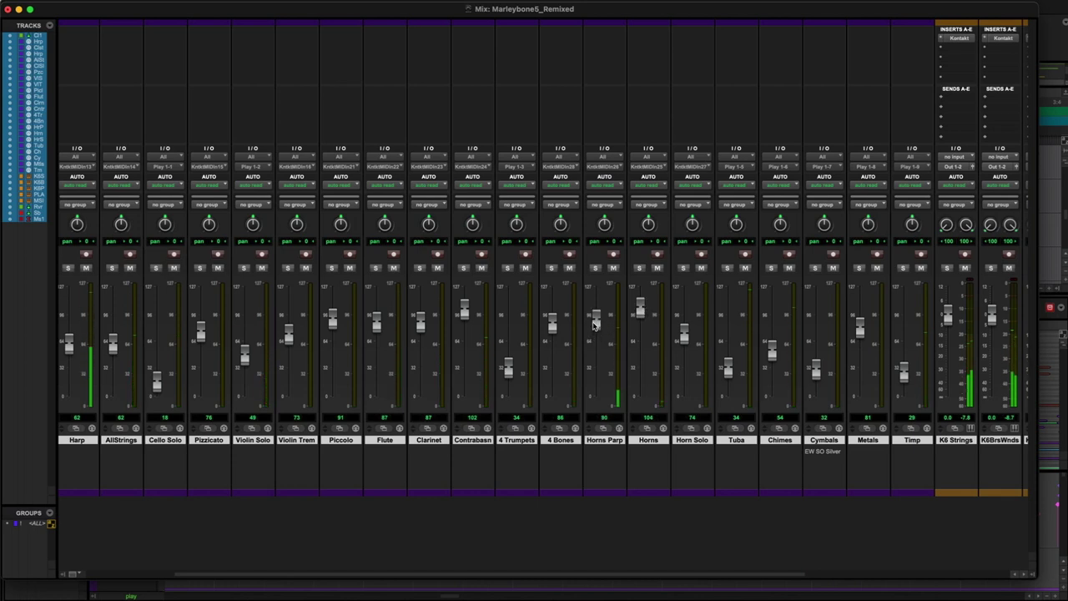
Step: Record-arm Horns Parp and Contrabassoon, set their volumes to 95 and 103, and close the mixer
{"action": "left_click", "coordinate": [612, 257]}
{"action": "left_click_drag", "start_coordinate": [595, 330], "coordinate": [596, 324]}
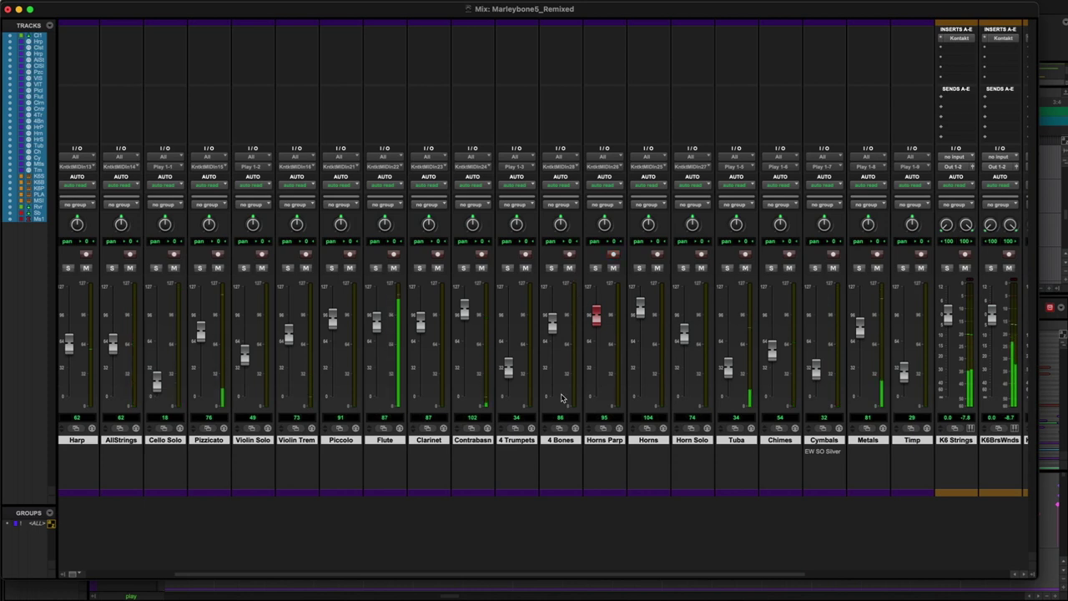
{"action": "left_click_drag", "start_coordinate": [467, 322], "coordinate": [467, 322]}
{"action": "left_click", "coordinate": [481, 254]}
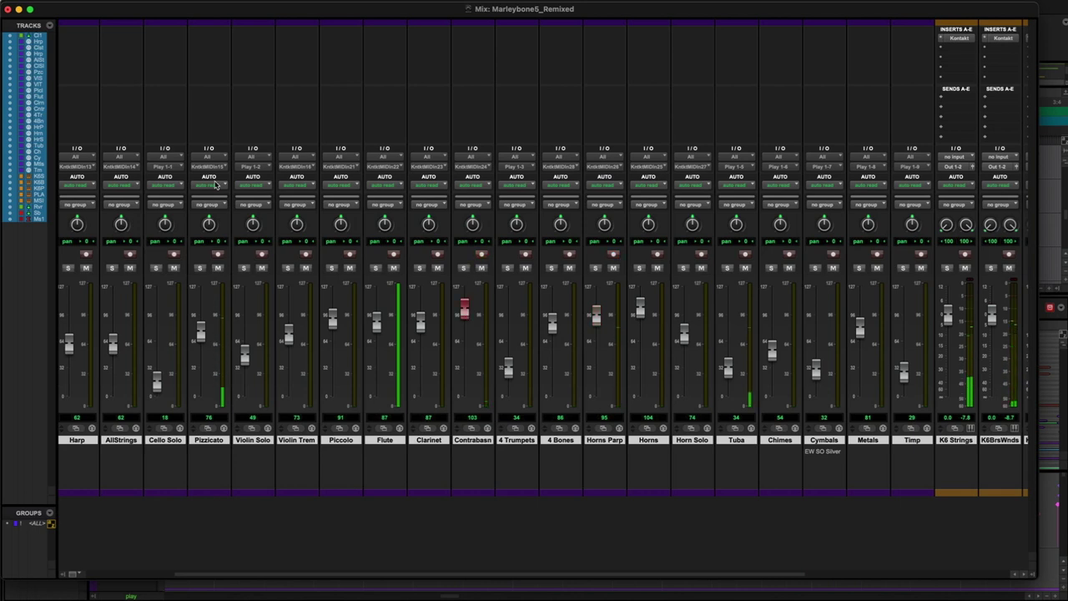
{"action": "left_click", "coordinate": [7, 9]}
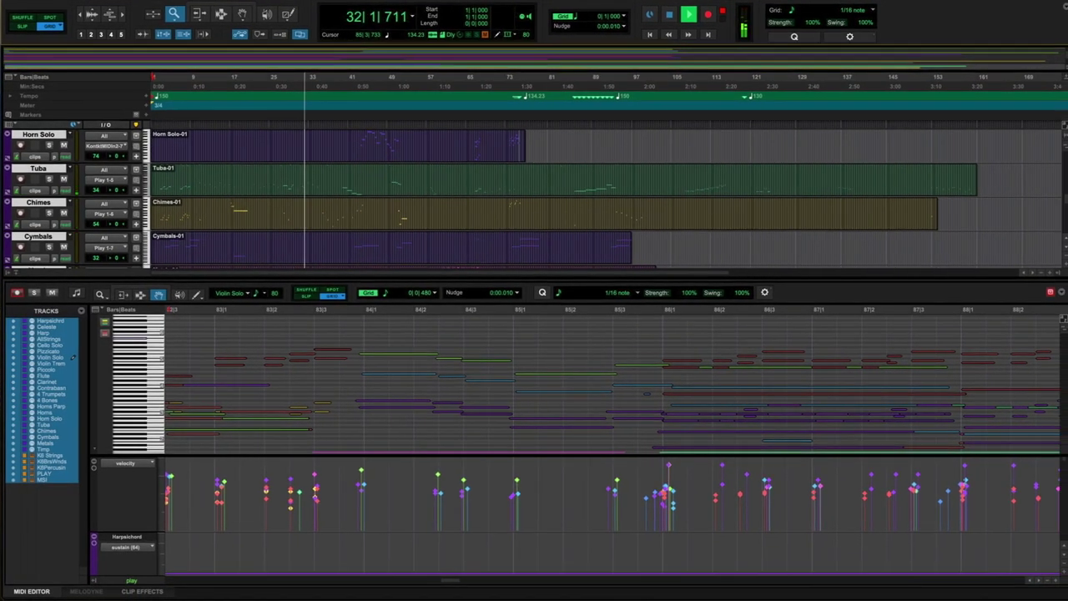
Step: Stop playback, mute Cymbals and Metals, and play the arrangement from bar 27, beat 3, to about bar 30
{"action": "key", "text": "space"}
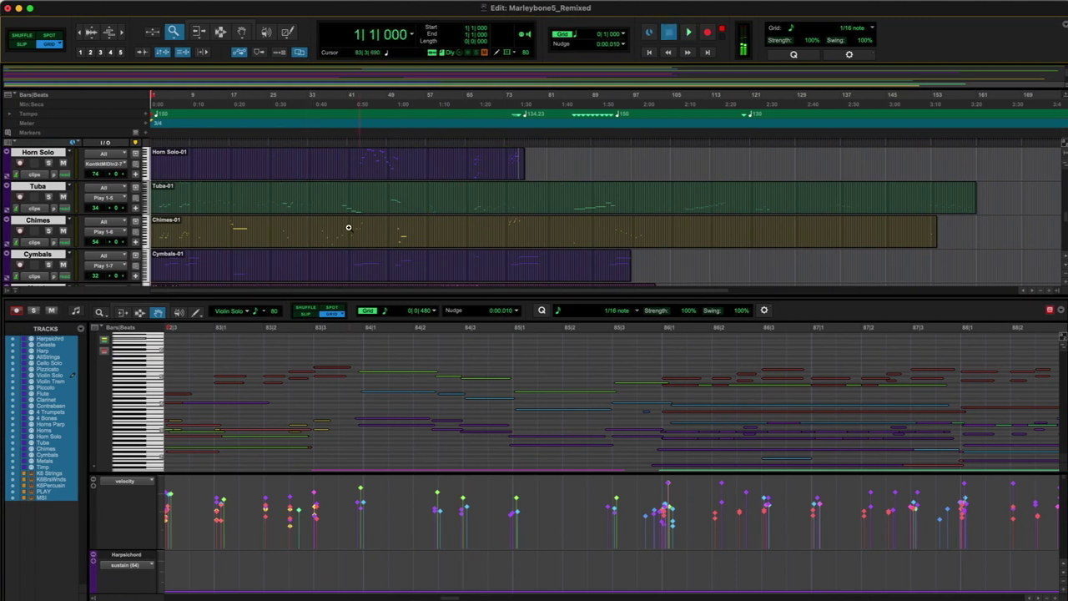
{"action": "scroll", "coordinate": [325, 225], "scroll_direction": "down", "scroll_amount": 3}
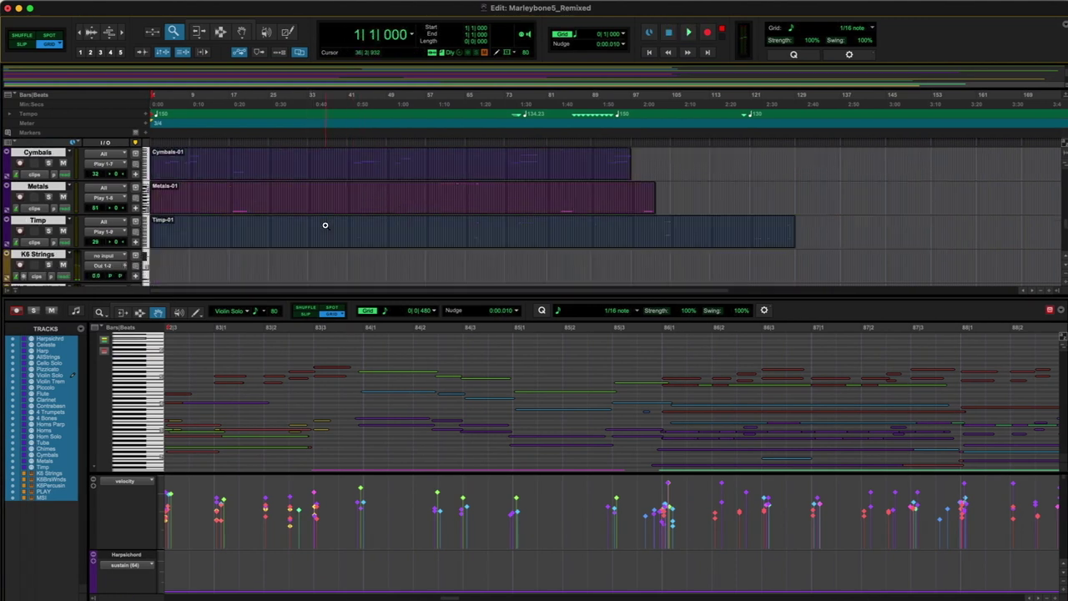
{"action": "left_click", "coordinate": [278, 147]}
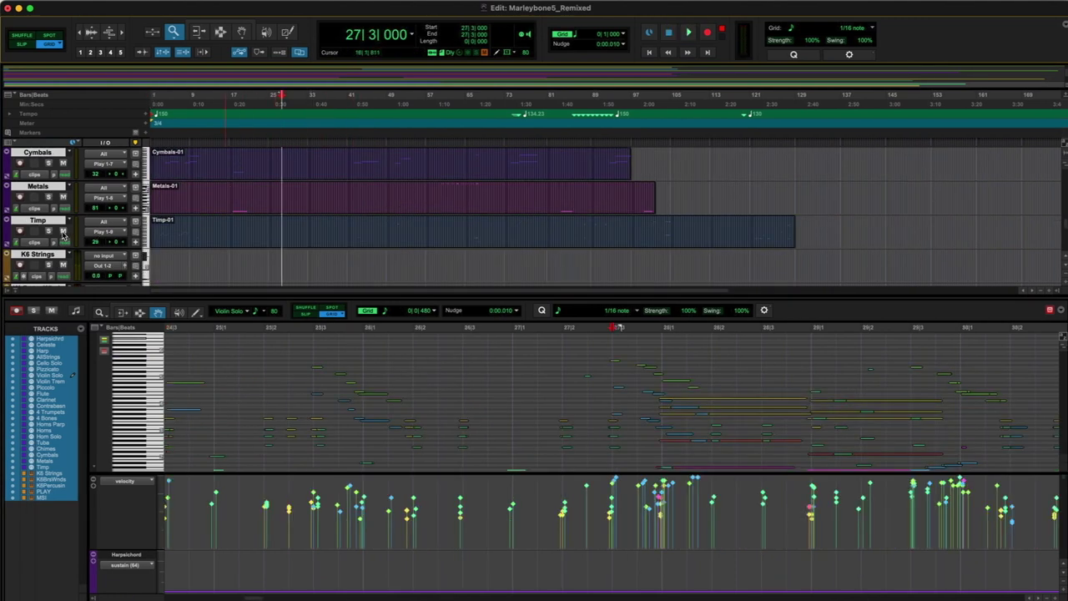
{"action": "key", "text": "space"}
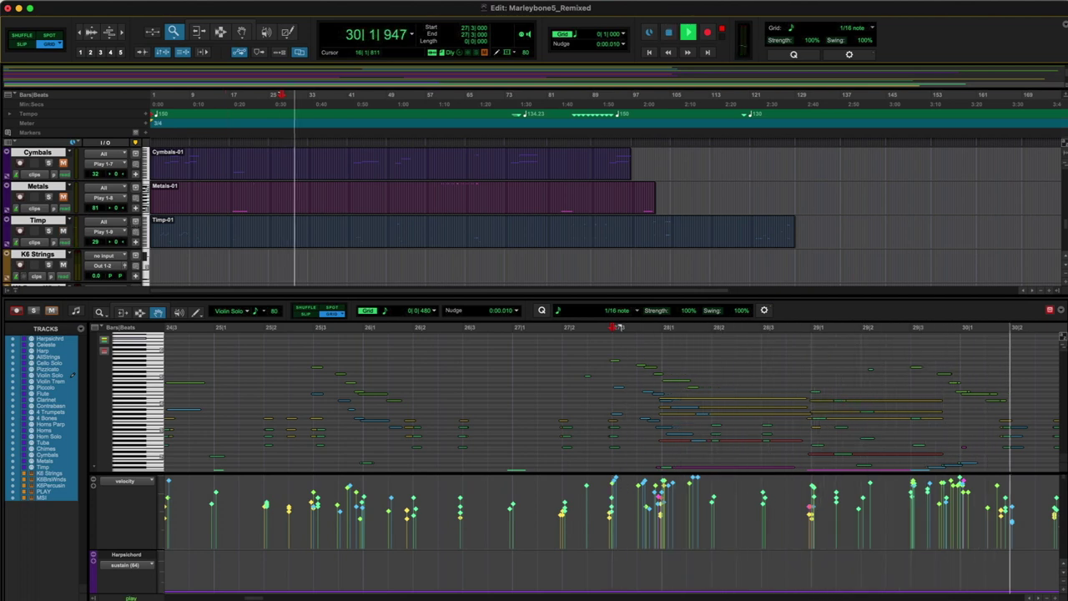
{"action": "key", "text": "space"}
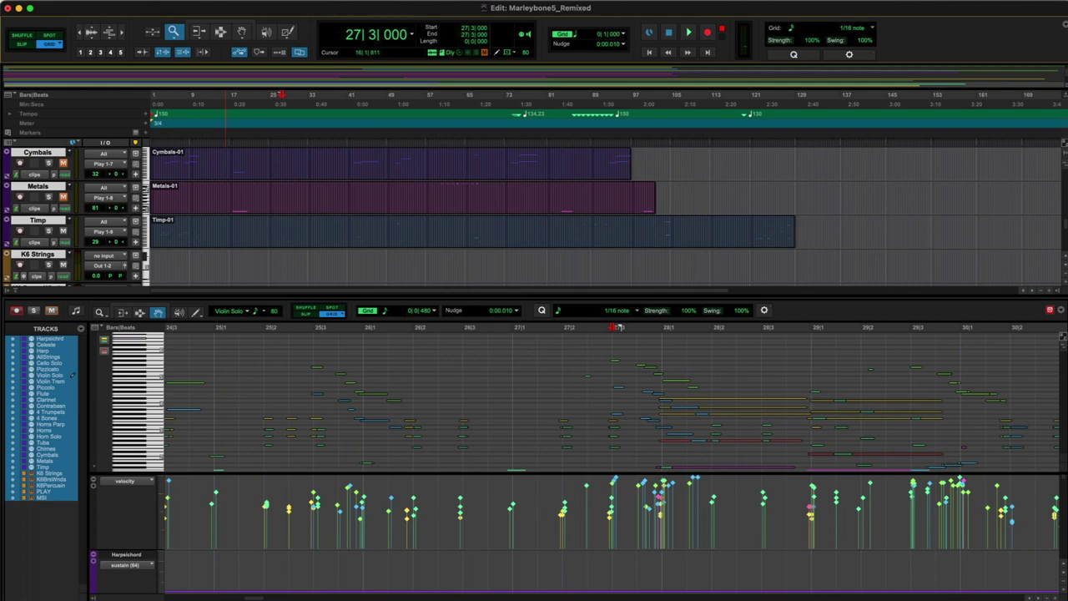
Step: Display the Timp clip's notes and slightly raise the velocity of its two notes near bars 28 and 29
{"action": "double_click", "coordinate": [293, 235]}
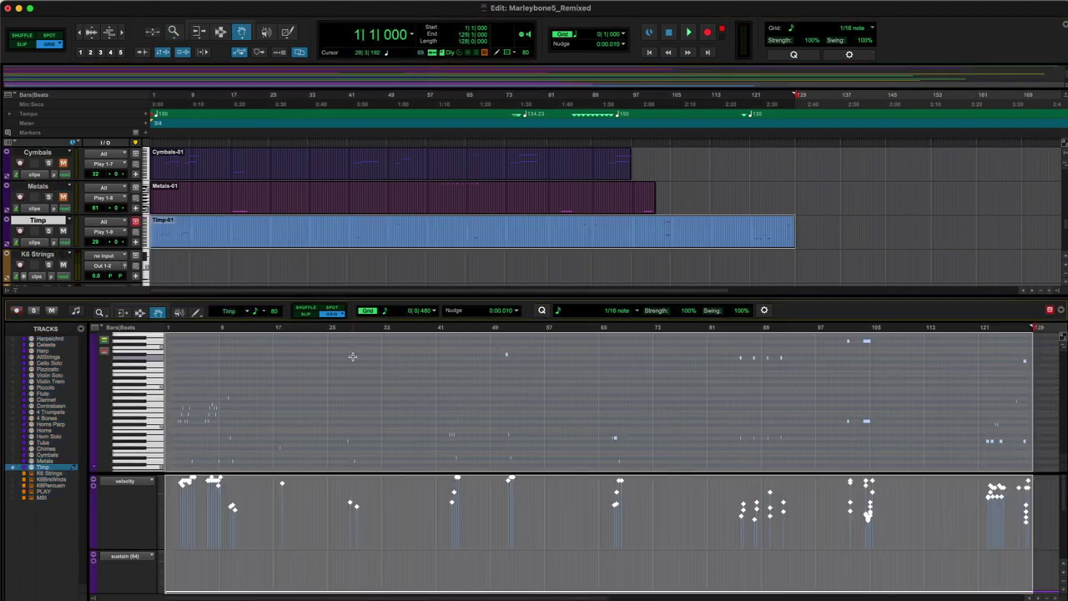
{"action": "left_click_drag", "start_coordinate": [333, 420], "coordinate": [354, 506]}
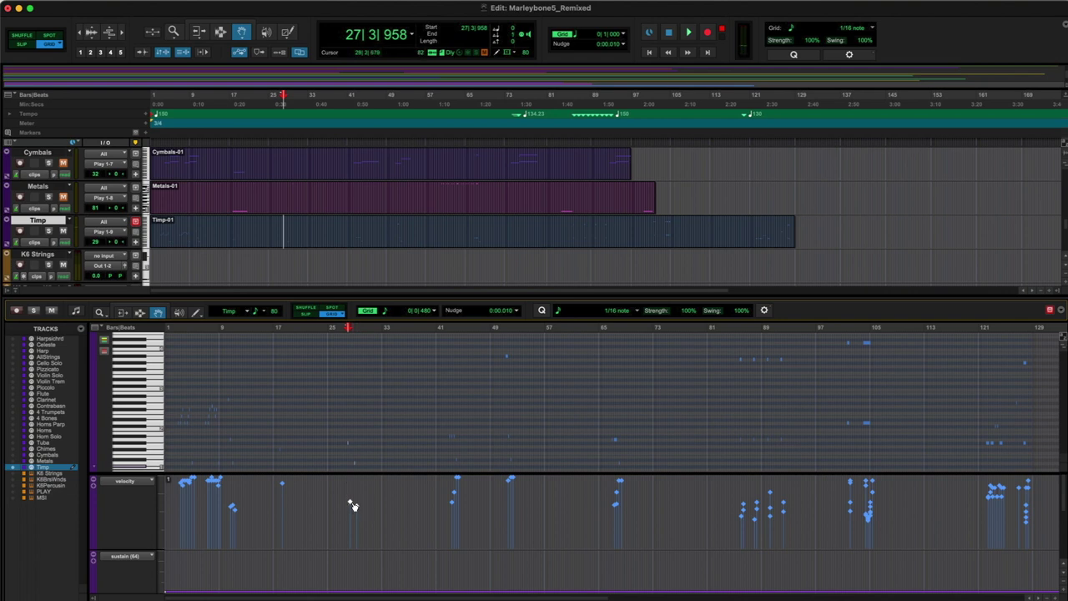
Step: Unmute the Tuba track and play the arrangement from bar 27
{"action": "scroll", "coordinate": [358, 204], "scroll_direction": "up", "scroll_amount": 2}
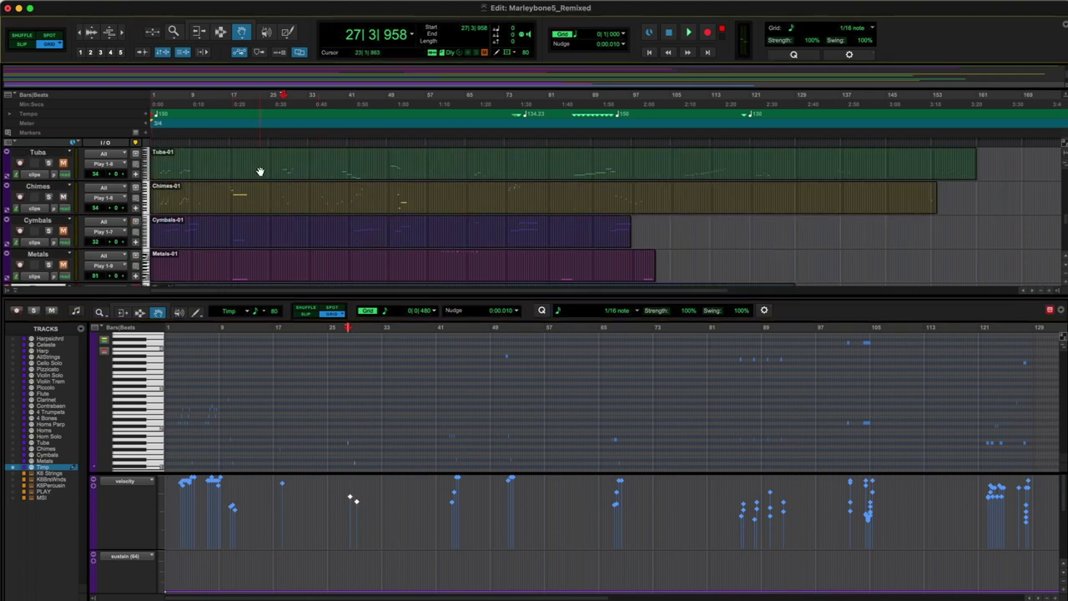
{"action": "left_click", "coordinate": [277, 136]}
{"action": "key", "text": "space"}
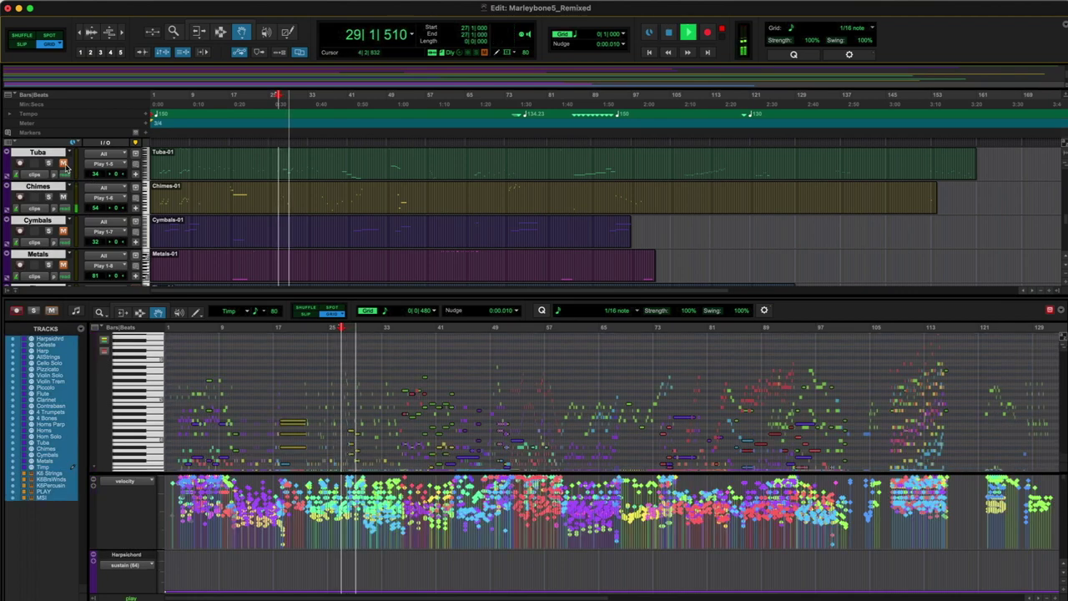
{"action": "key", "text": "space"}
{"action": "key", "text": "space"}
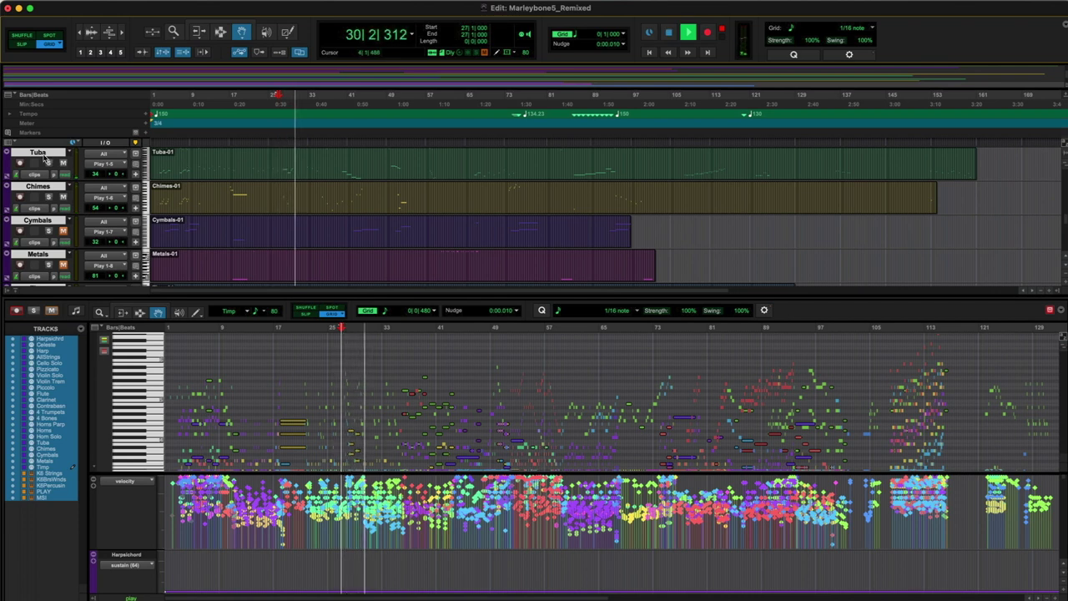
Step: Set the Tuba volume to 122 in the mixer and close the mixer
{"action": "key", "text": "super+equal"}
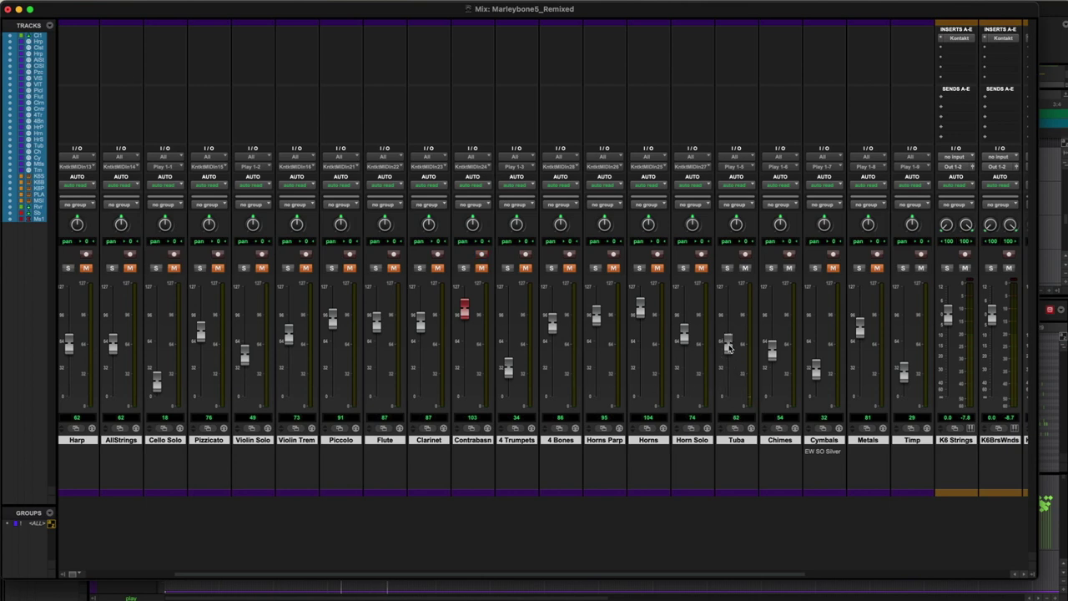
{"action": "left_click_drag", "start_coordinate": [728, 341], "coordinate": [728, 289]}
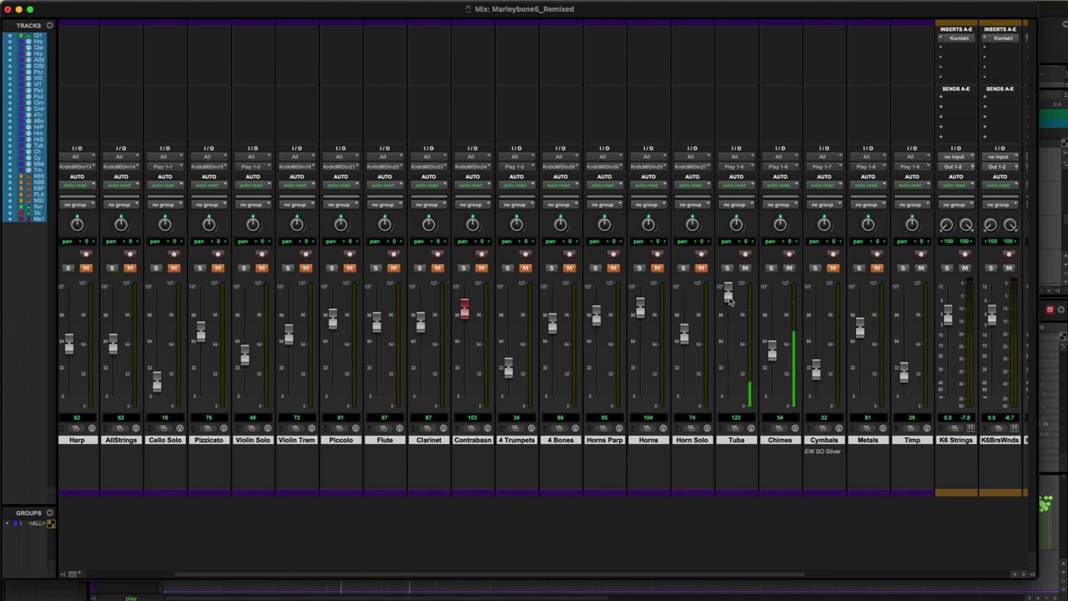
{"action": "left_click", "coordinate": [8, 9]}
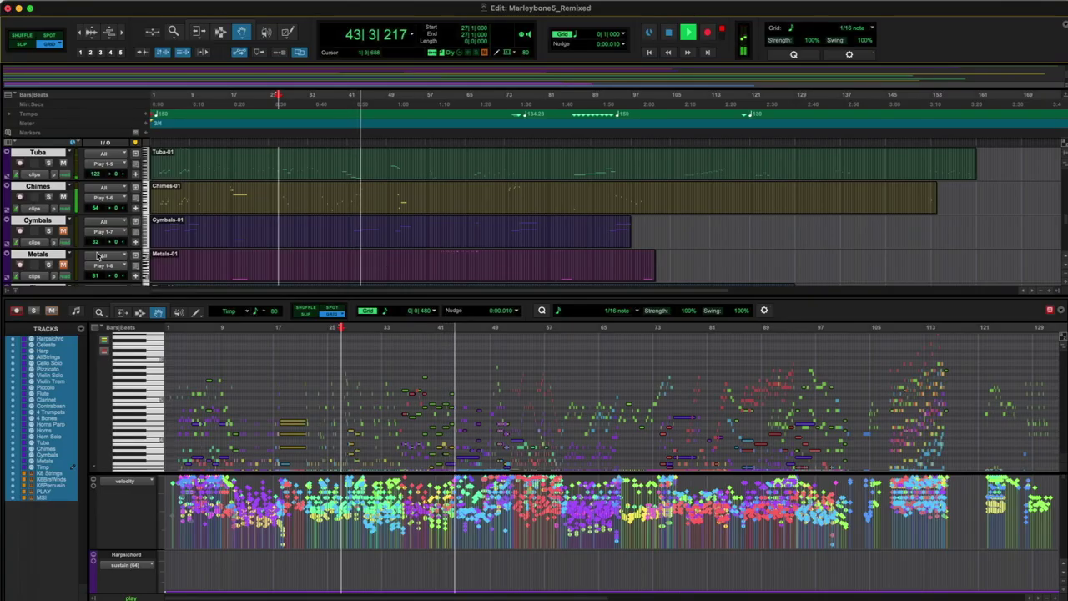
Step: Set the Submaster input to Bus 31-32 and route the outputs of all instrument and audio channels to Bus 31-32
{"action": "mouse_move", "coordinate": [899, 171]}
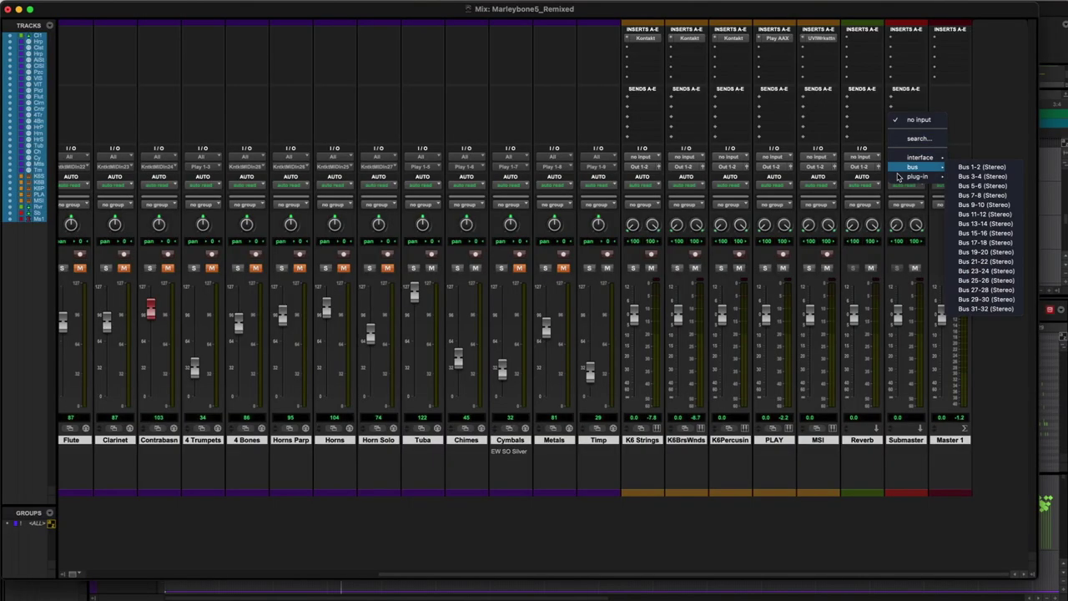
{"action": "left_click", "coordinate": [982, 308]}
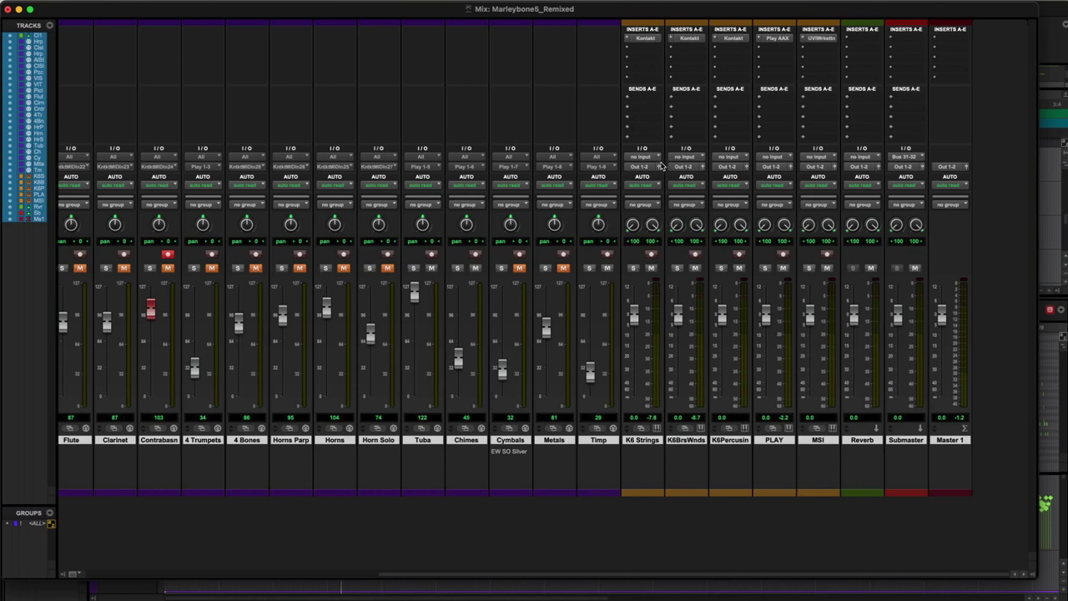
{"action": "left_click", "coordinate": [643, 166]}
{"action": "mouse_move", "coordinate": [649, 177]}
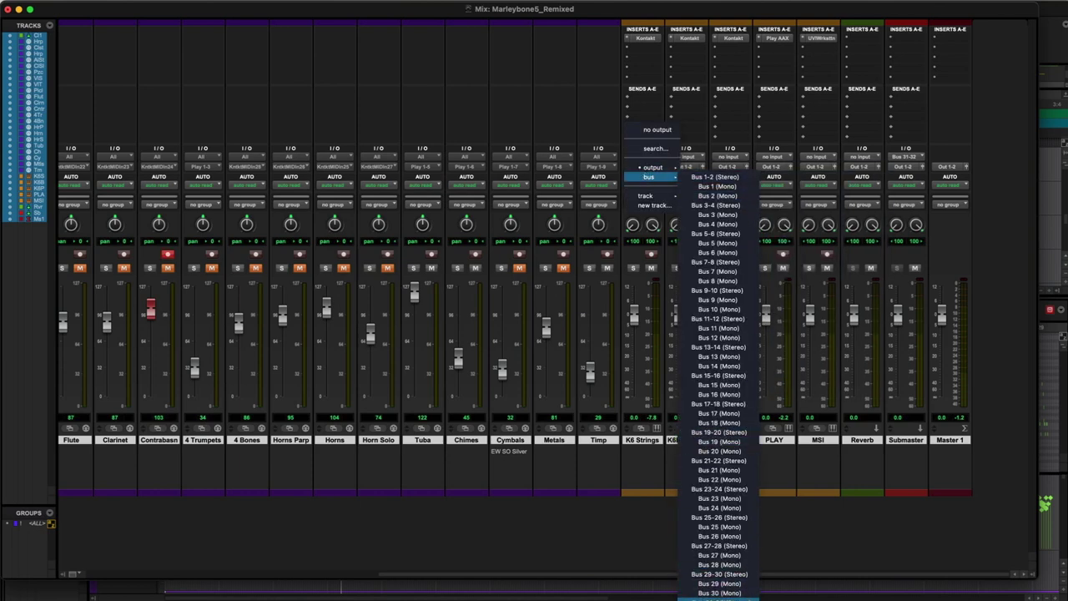
{"action": "left_click", "coordinate": [752, 599]}
Step: Route the Submaster output back to Out 1-2 and set the Reverb input to Bus 1-2
{"action": "left_click", "coordinate": [905, 166]}
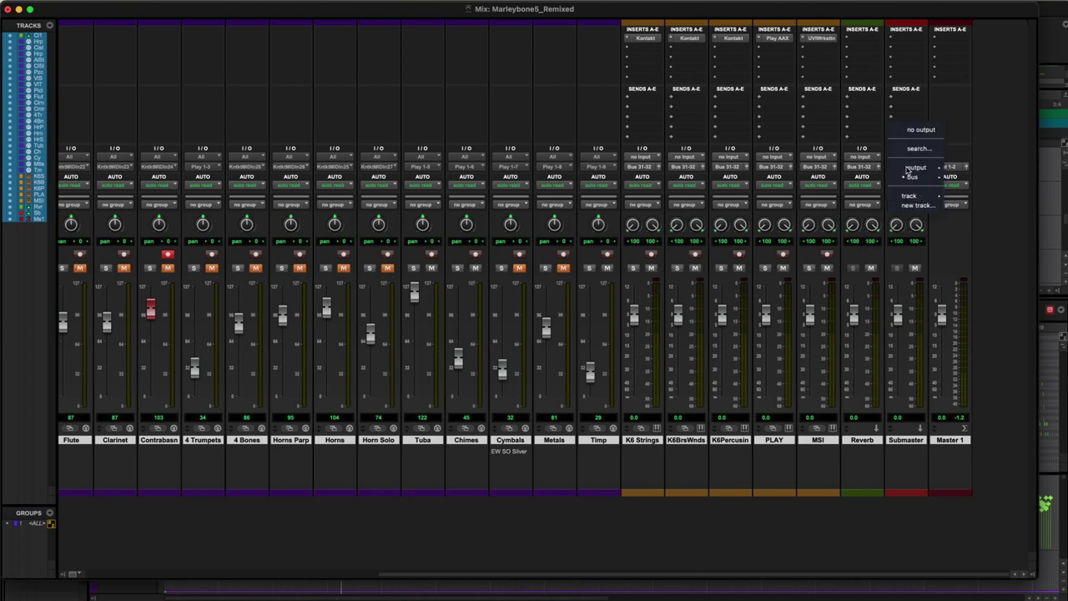
{"action": "mouse_move", "coordinate": [910, 169]}
{"action": "left_click", "coordinate": [992, 168]}
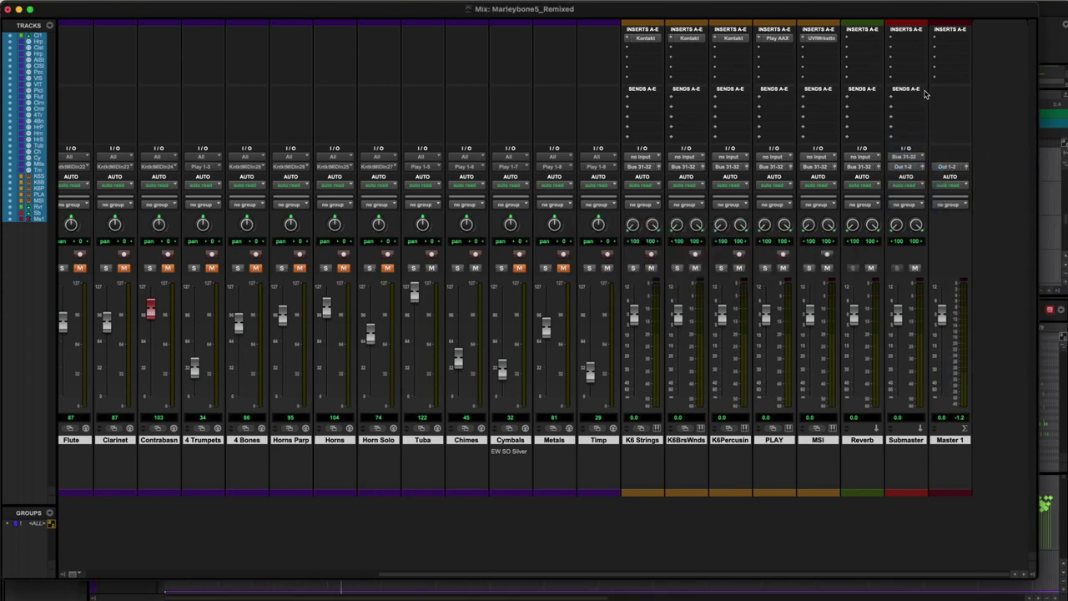
{"action": "left_click", "coordinate": [867, 157]}
{"action": "mouse_move", "coordinate": [868, 167]}
{"action": "left_click", "coordinate": [981, 167]}
Step: Set the Chimes volume to 19 and the Tuba volume to 127 while listening to the passage
{"action": "key", "text": "space"}
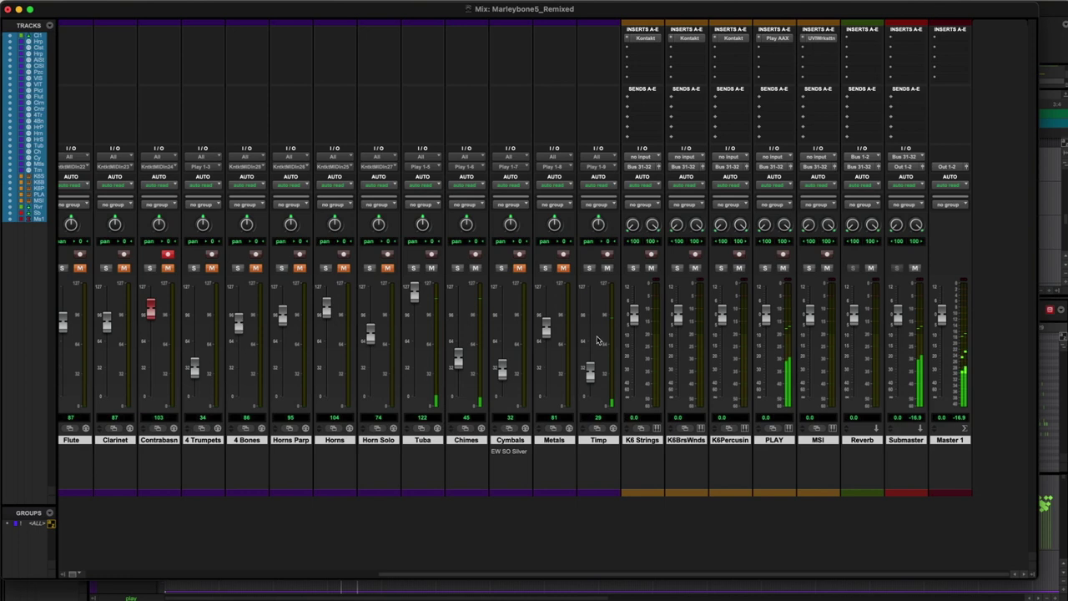
{"action": "left_click_drag", "start_coordinate": [458, 358], "coordinate": [461, 379]}
{"action": "key", "text": "space"}
{"action": "key", "text": "space"}
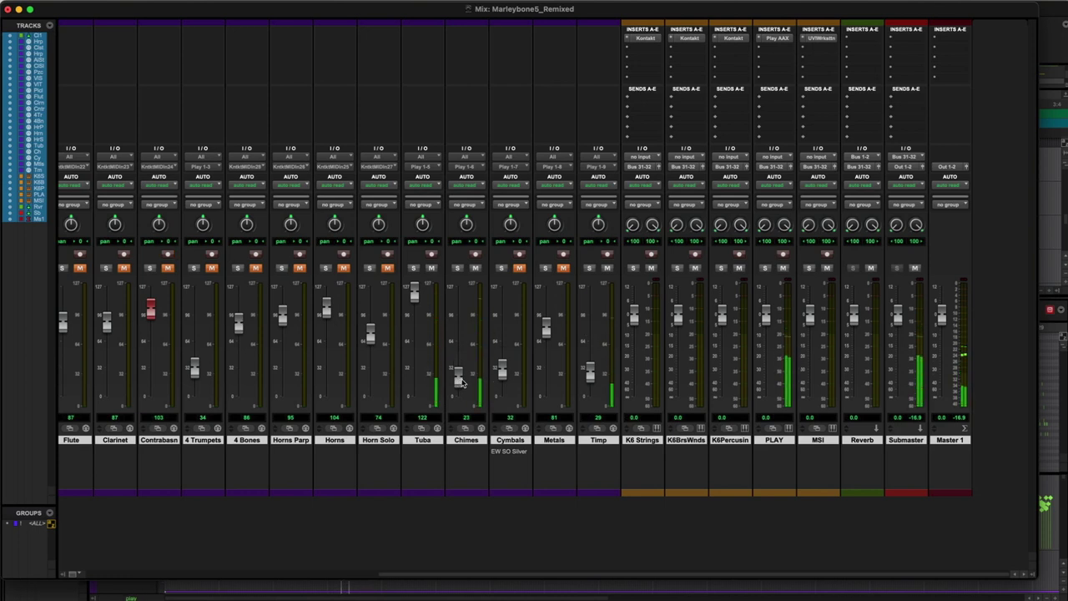
{"action": "left_click_drag", "start_coordinate": [460, 381], "coordinate": [460, 382]}
{"action": "left_click_drag", "start_coordinate": [414, 293], "coordinate": [422, 289]}
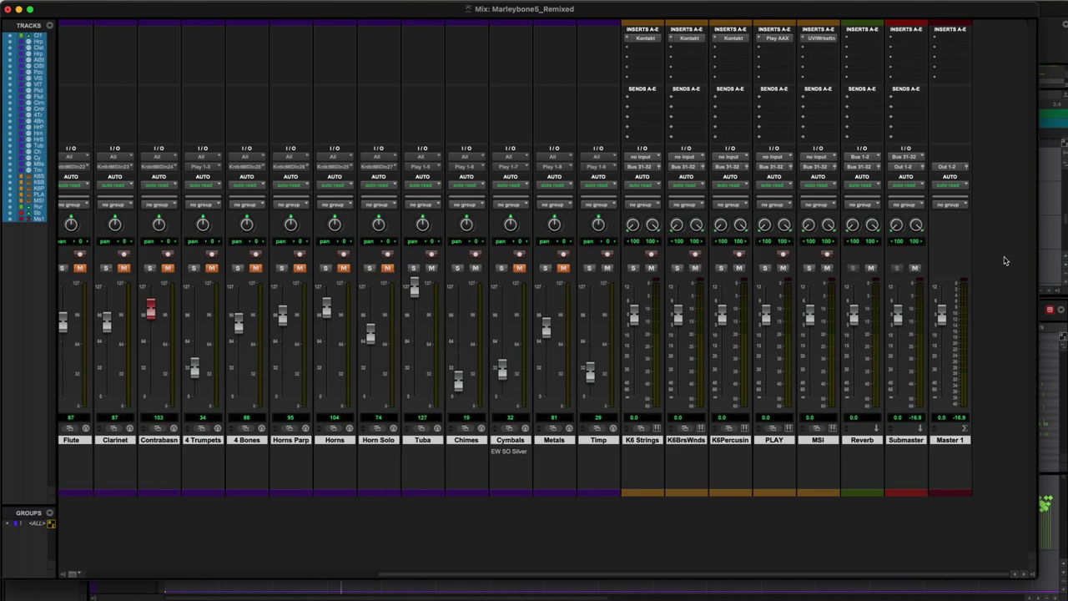
Step: Unmute all instrument tracks except the click and set the Celeste and Cymbals volumes to 27 each during playback
{"action": "scroll", "coordinate": [447, 103], "scroll_direction": "left", "scroll_amount": 10}
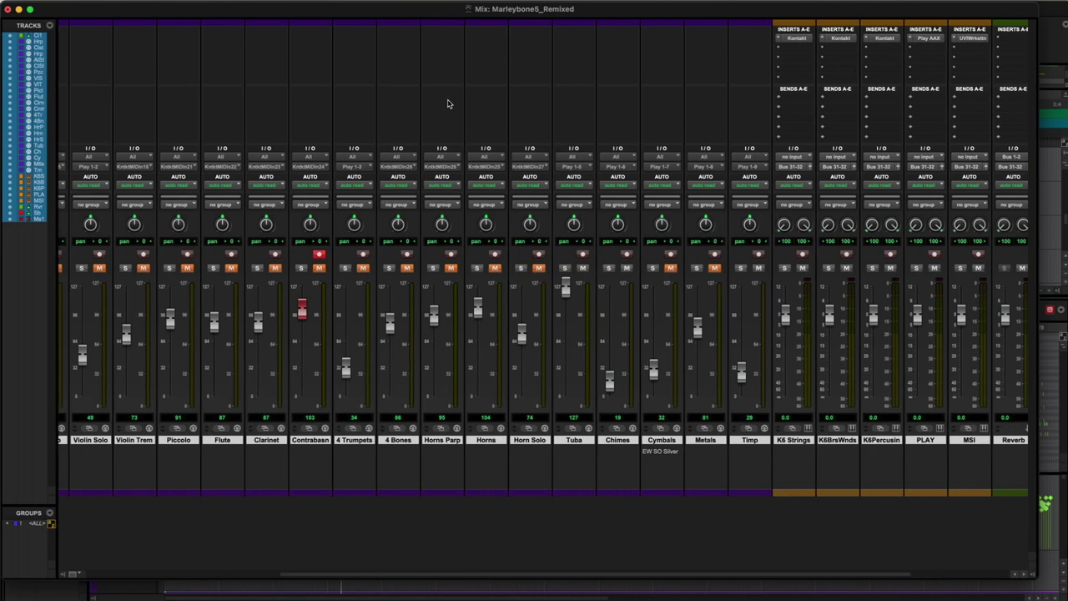
{"action": "scroll", "coordinate": [448, 104], "scroll_direction": "left", "scroll_amount": 2}
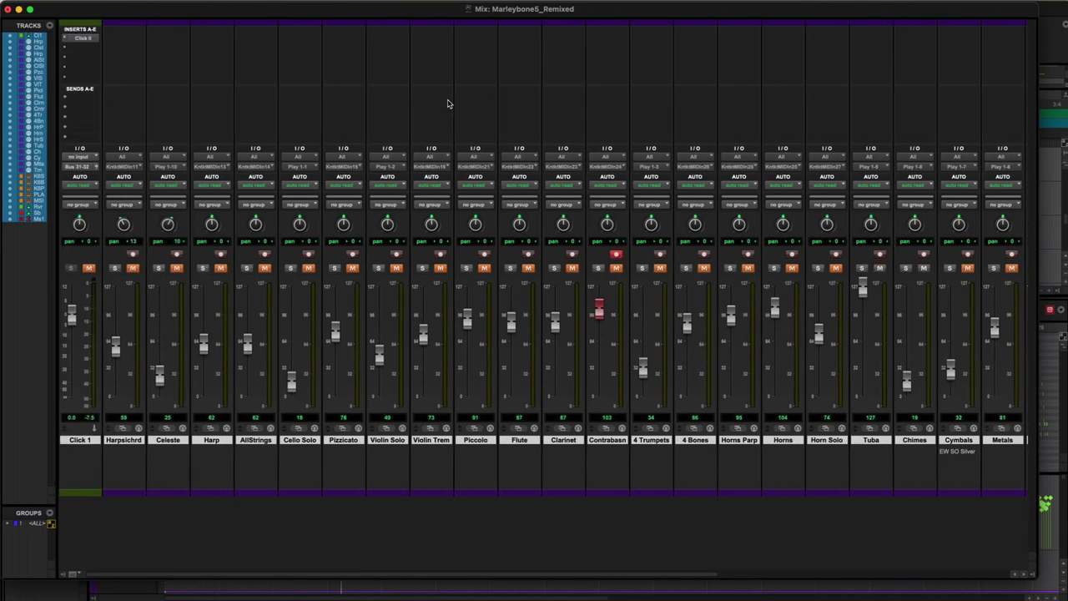
{"action": "left_click", "coordinate": [137, 269], "text": "alt"}
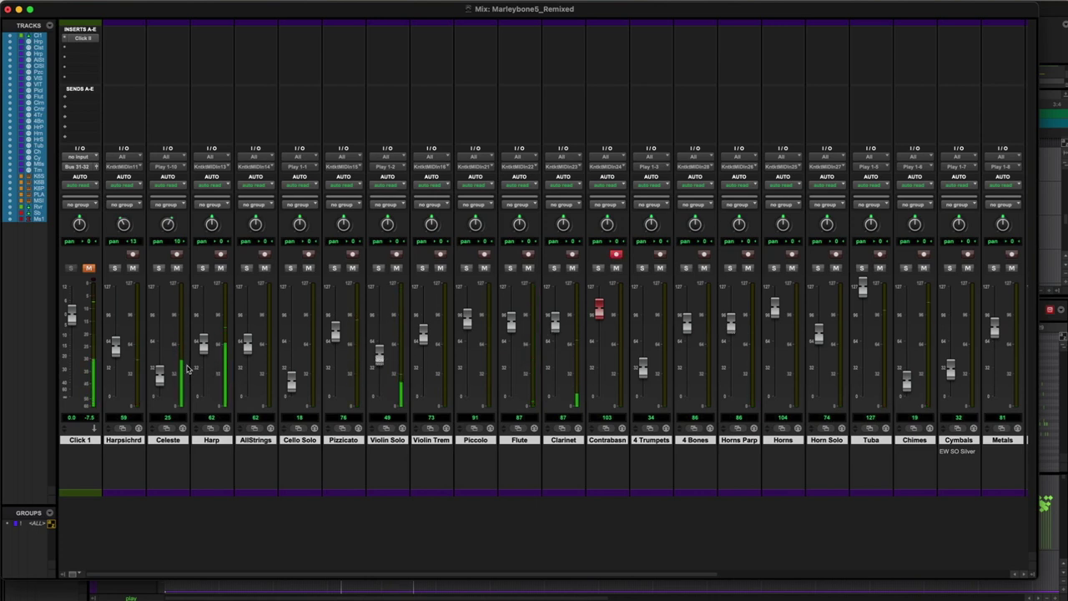
{"action": "left_click_drag", "start_coordinate": [159, 373], "coordinate": [158, 372]}
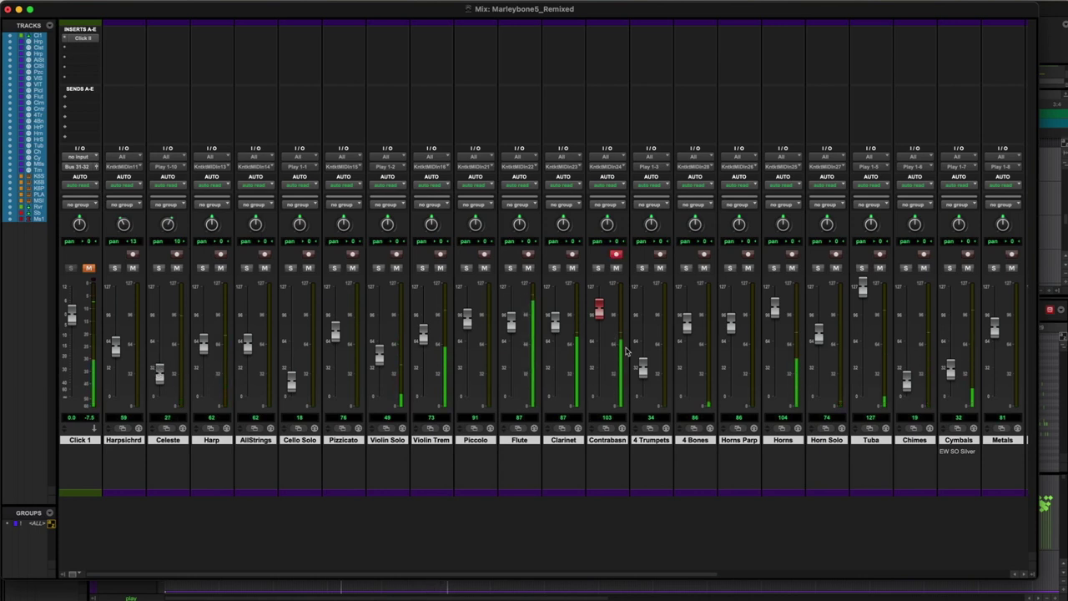
{"action": "left_click_drag", "start_coordinate": [951, 368], "coordinate": [952, 375]}
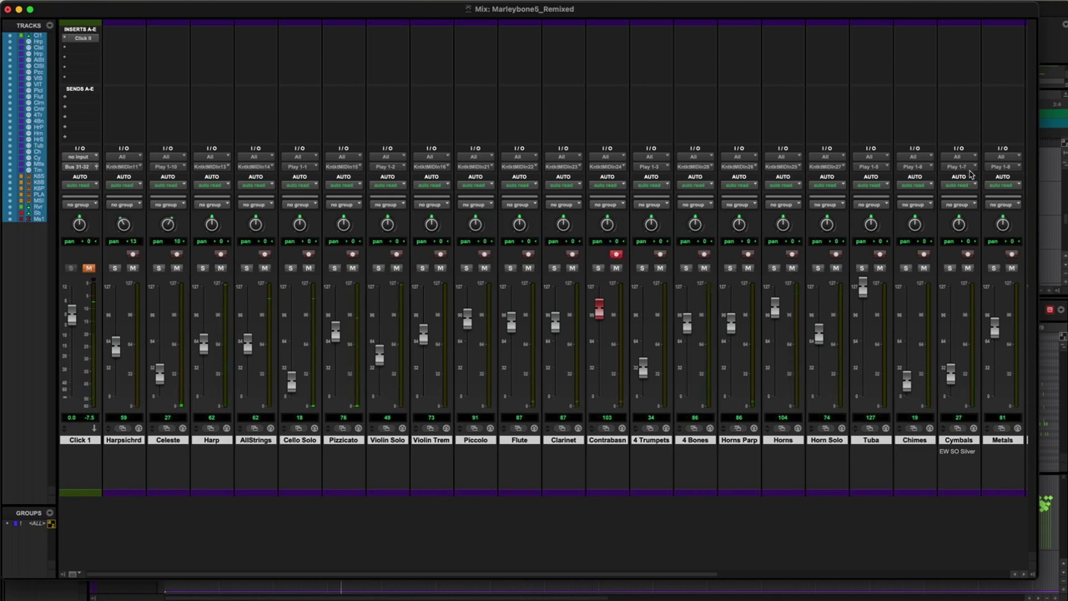
Step: Route the Cymbals track to the UVI Workstation at volume 37, and return to the edit window with playback stopped
{"action": "scroll", "coordinate": [722, 197], "scroll_direction": "right", "scroll_amount": 10}
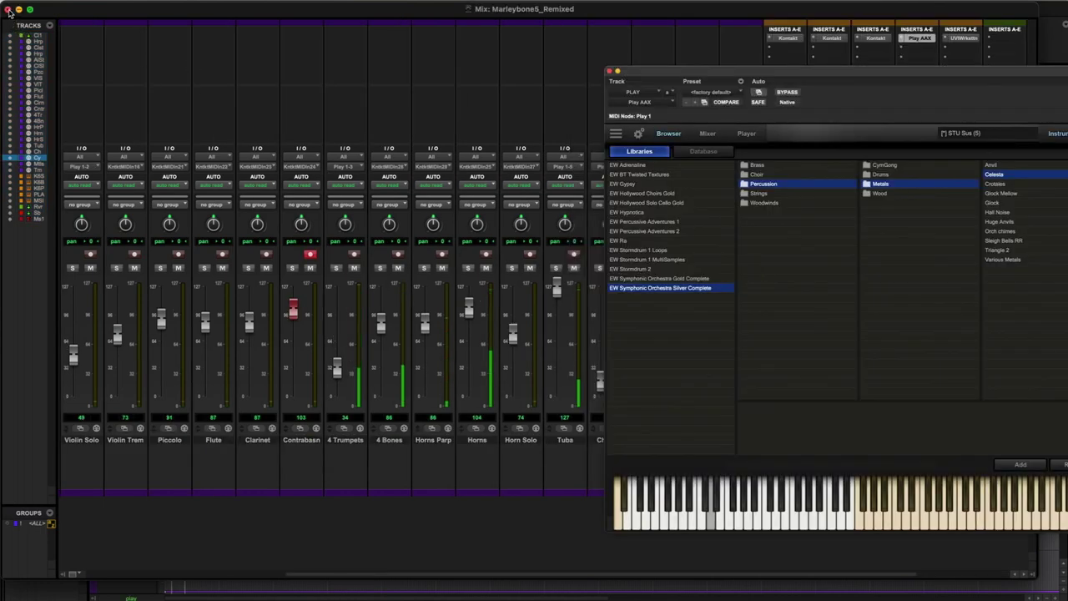
{"action": "key", "text": "super+equal"}
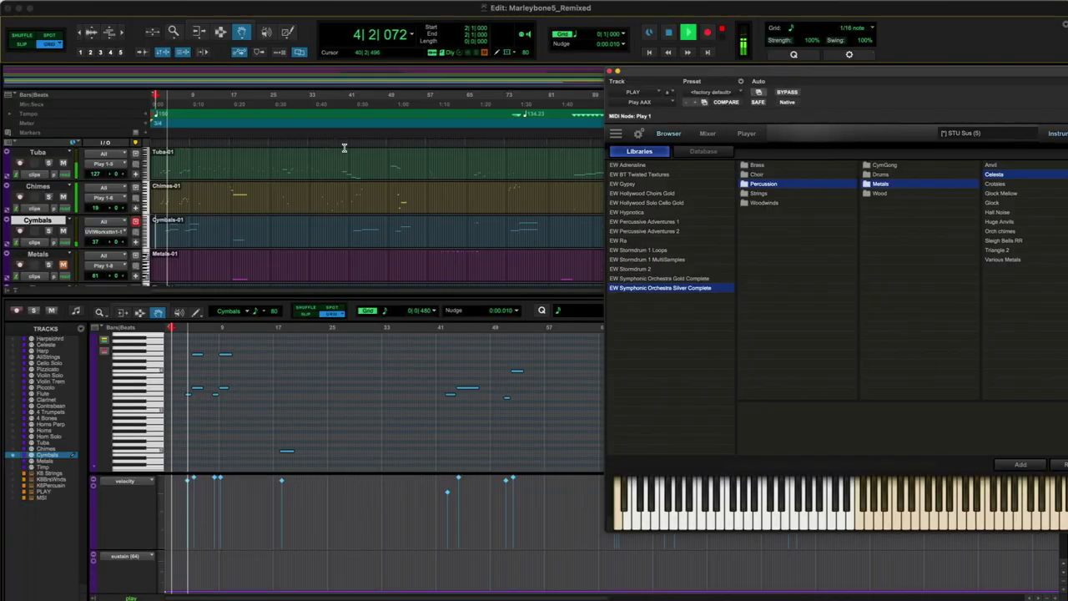
{"action": "key", "text": "space"}
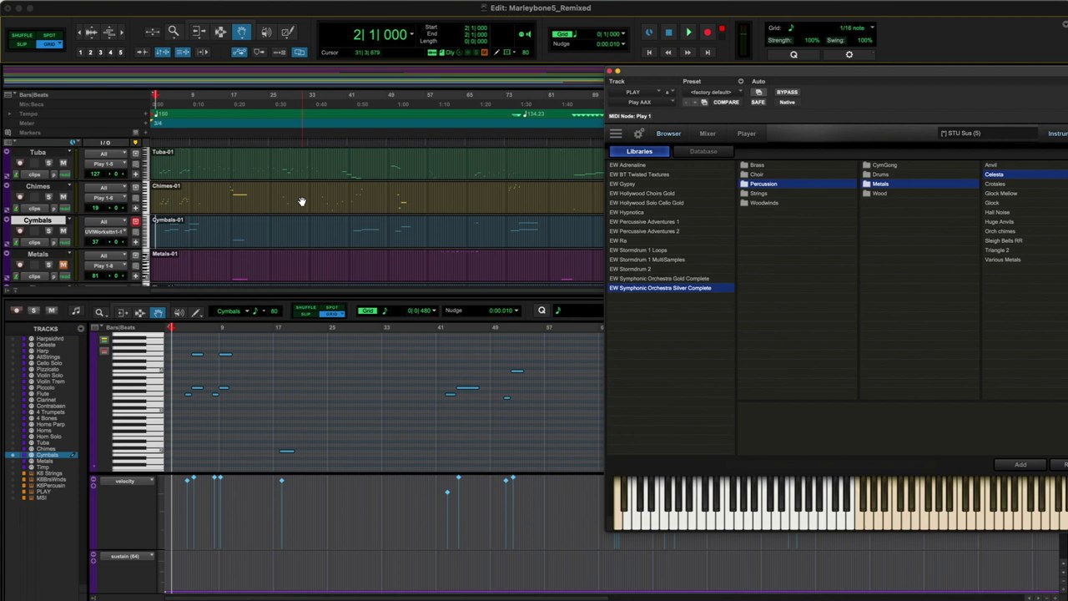
Step: Play the arrangement from bar 21, beat 3, to about bar 32 and close the PLAY instrument window
{"action": "left_click", "coordinate": [252, 143]}
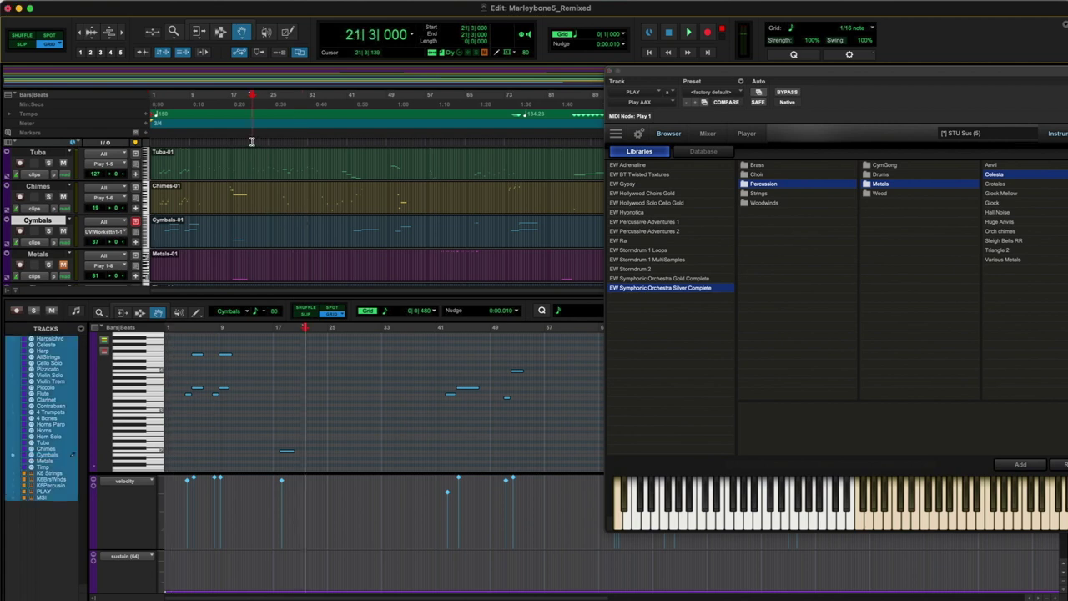
{"action": "key", "text": "space"}
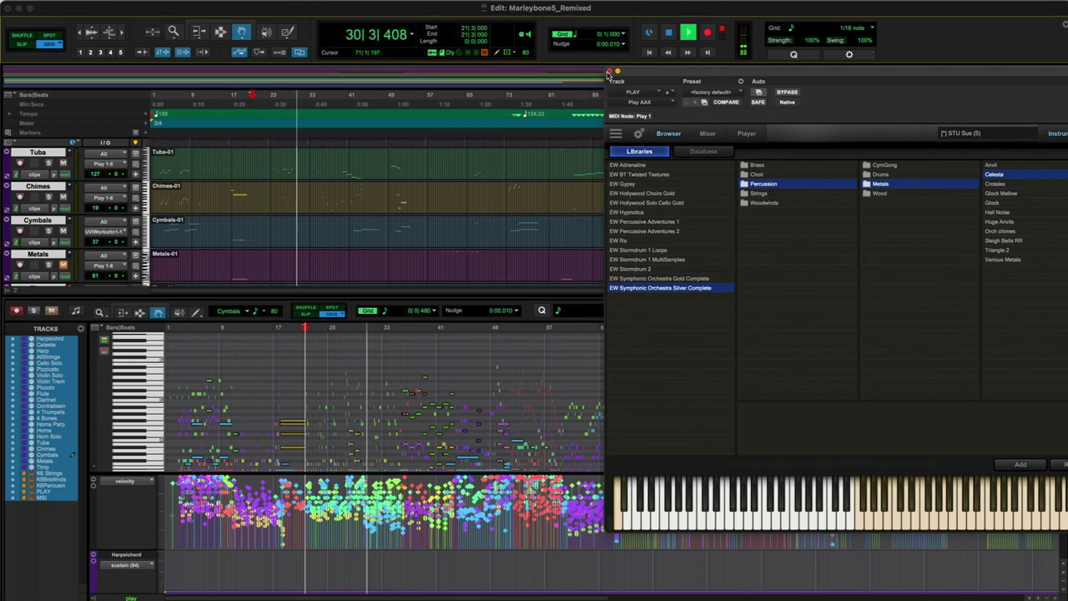
{"action": "left_click", "coordinate": [610, 70]}
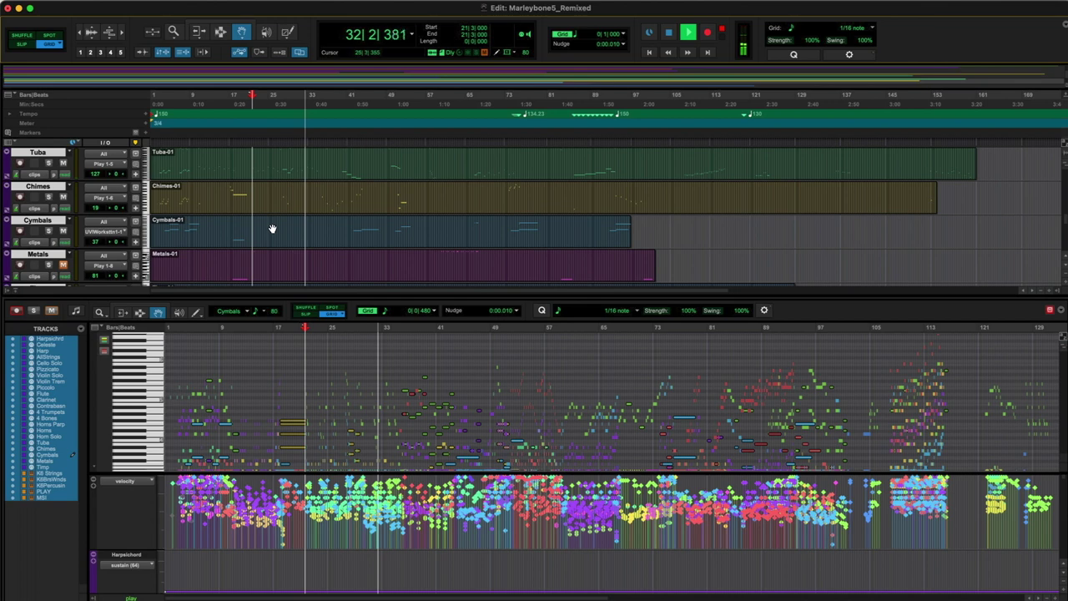
{"action": "key", "text": "space"}
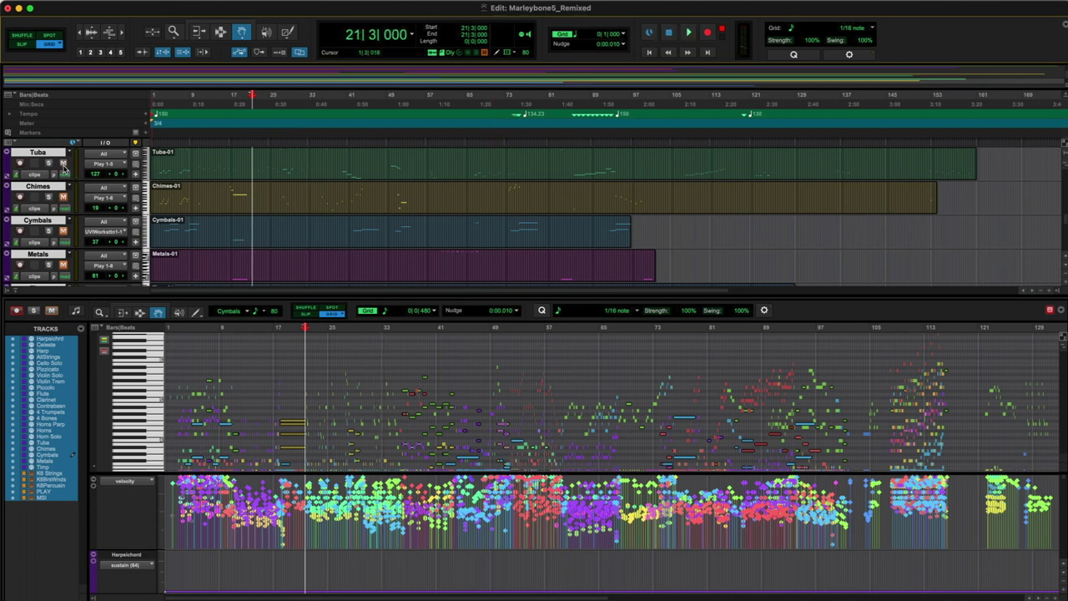
Step: Mute the other tracks and listen to Pizzicato from bar 21, beat 3
{"action": "scroll", "coordinate": [300, 226], "scroll_direction": "up", "scroll_amount": 4}
{"action": "scroll", "coordinate": [299, 226], "scroll_direction": "up", "scroll_amount": 6}
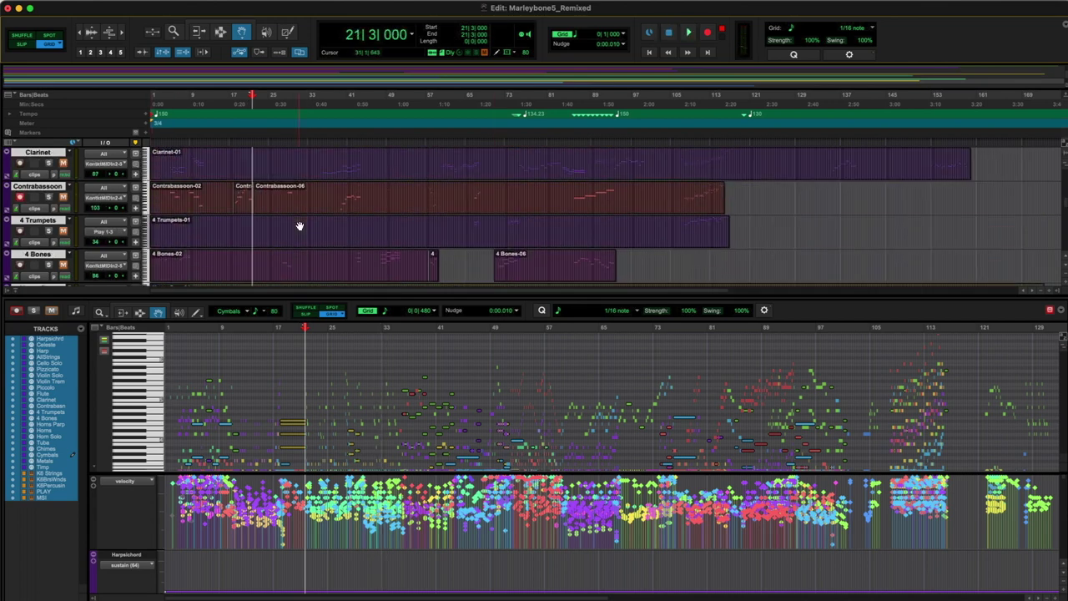
{"action": "scroll", "coordinate": [214, 220], "scroll_direction": "up", "scroll_amount": 3}
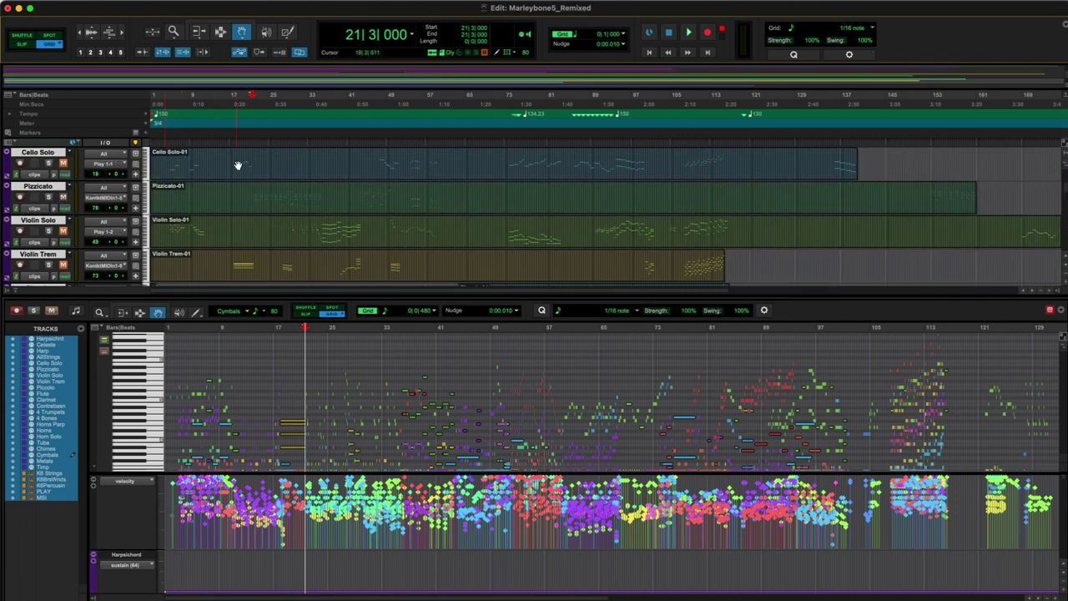
{"action": "key", "text": "space"}
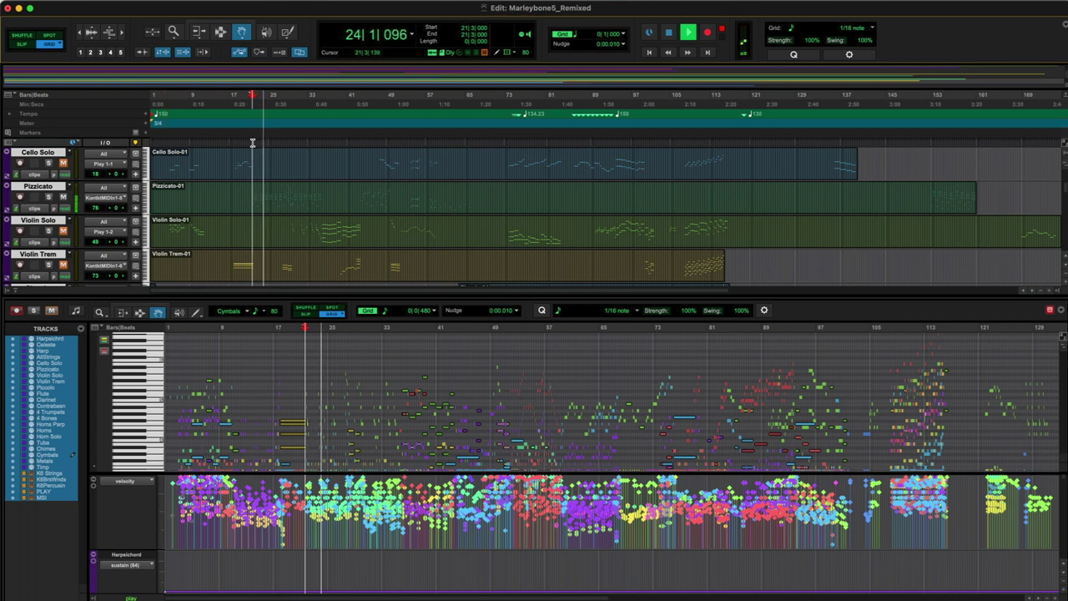
{"action": "key", "text": "space"}
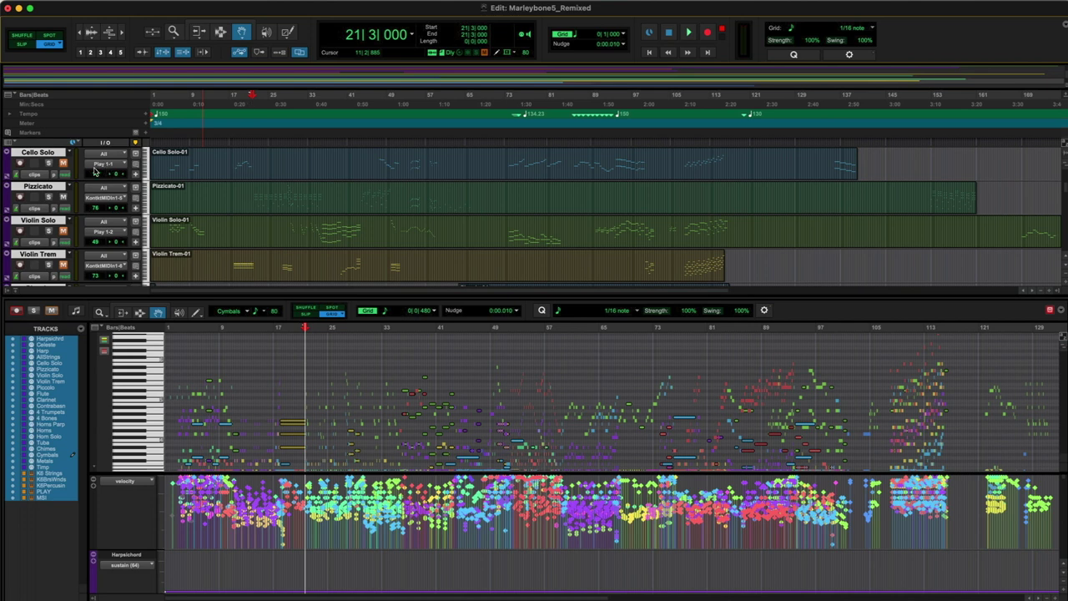
Step: Unmute the tracks, play from bar 21, beat 3, and enlarge the track area to show about ten tracks
{"action": "key", "text": "space"}
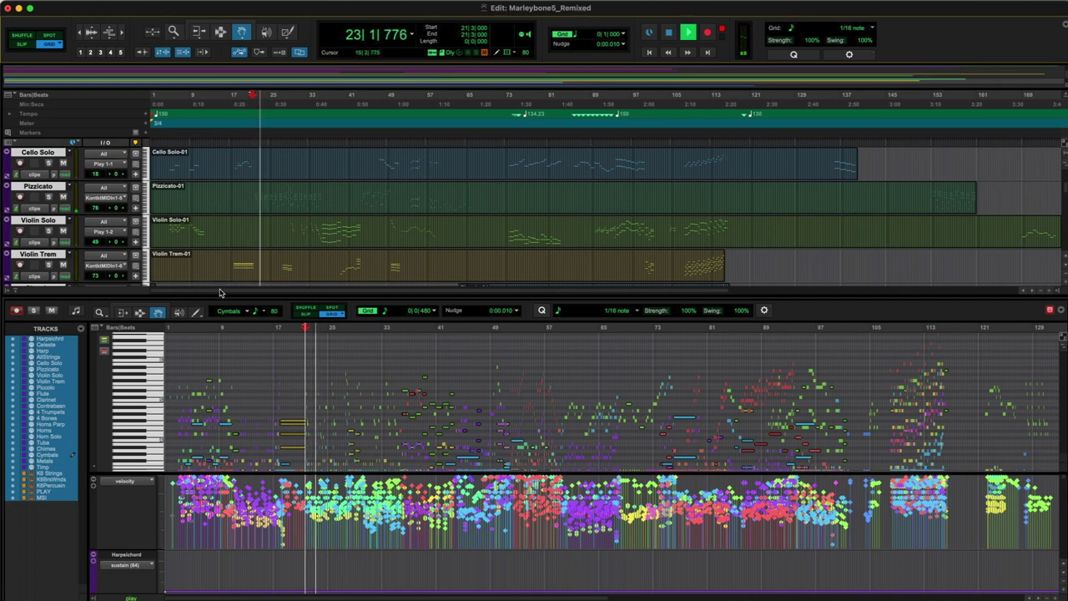
{"action": "left_click_drag", "start_coordinate": [221, 295], "coordinate": [221, 480]}
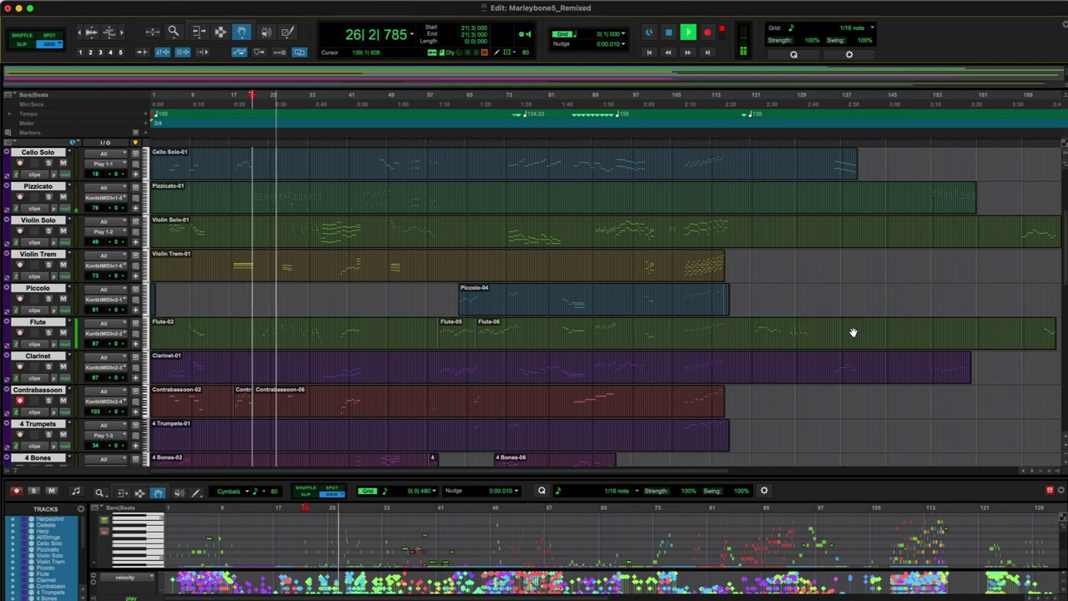
{"action": "scroll", "coordinate": [852, 332], "scroll_direction": "down", "scroll_amount": 3}
{"action": "scroll", "coordinate": [852, 332], "scroll_direction": "down", "scroll_amount": 3}
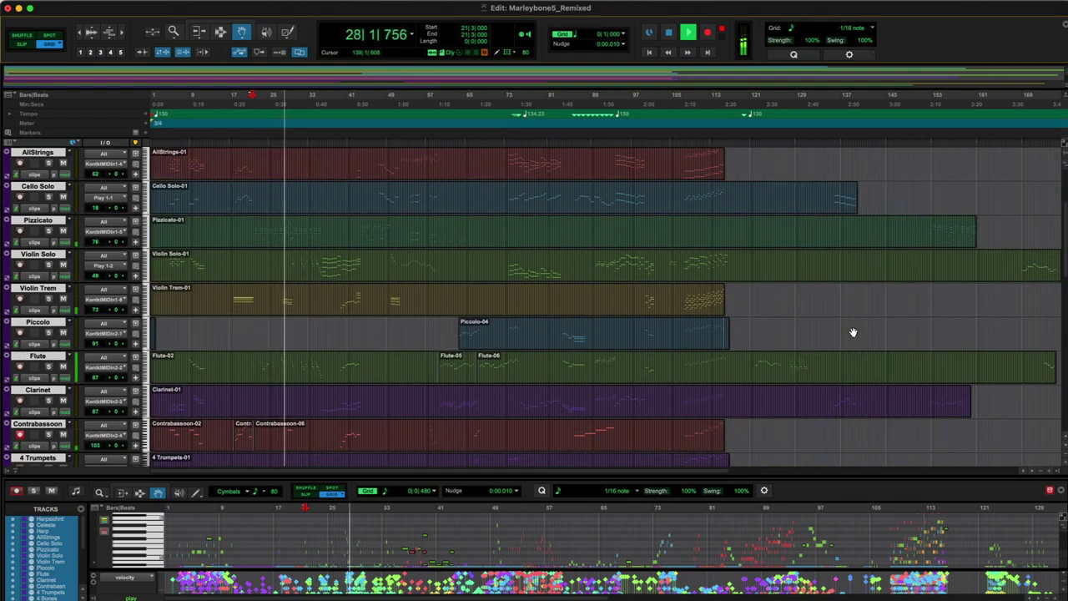
Step: In the mixer, set the Metals volume to 67, 4 Bones to 91 and 4 Trumpets to 49 during playback
{"action": "key", "text": "super+equal"}
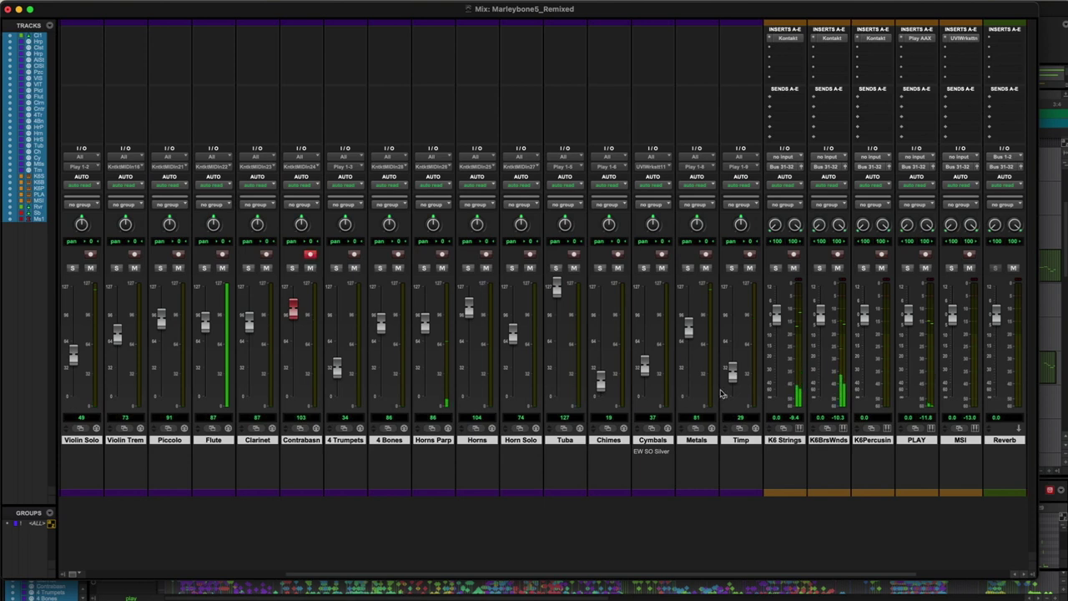
{"action": "left_click_drag", "start_coordinate": [688, 336], "coordinate": [688, 346]}
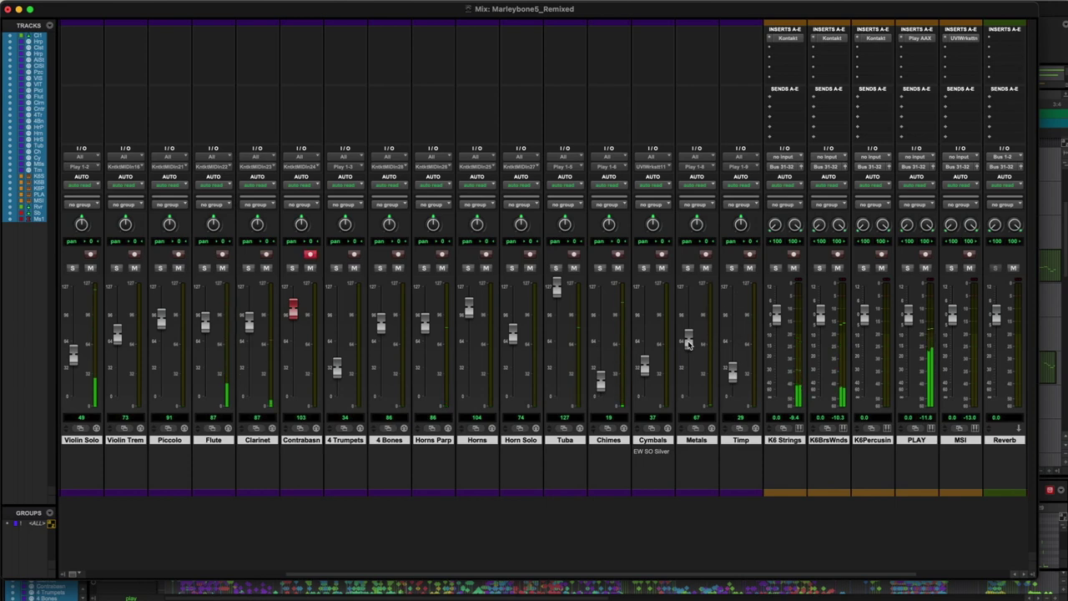
{"action": "scroll", "coordinate": [525, 334], "scroll_direction": "left", "scroll_amount": 6}
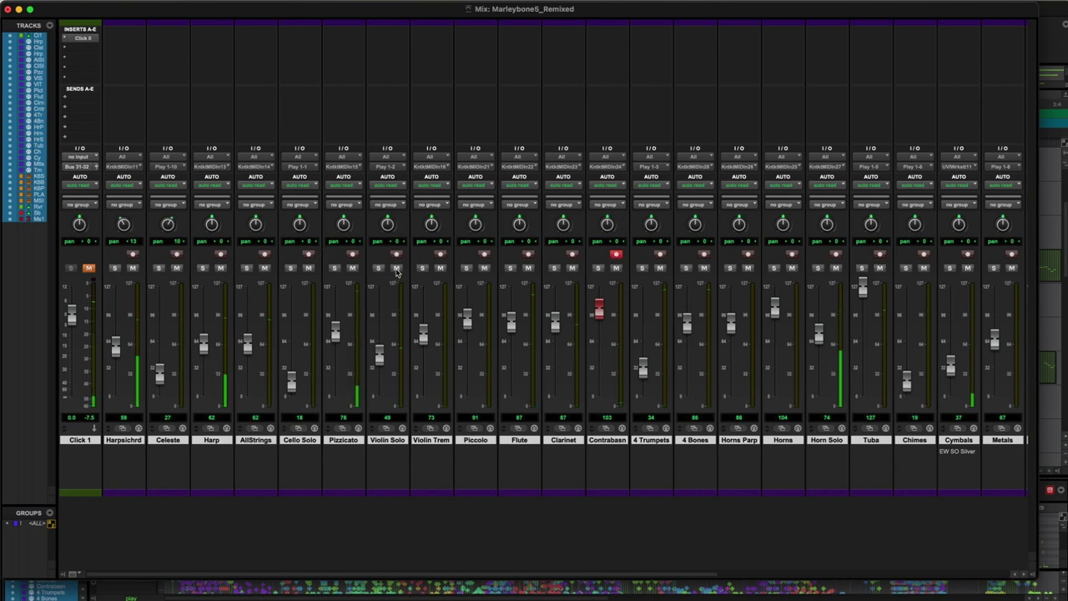
{"action": "left_click_drag", "start_coordinate": [687, 329], "coordinate": [687, 325]}
{"action": "left_click_drag", "start_coordinate": [646, 371], "coordinate": [641, 355]}
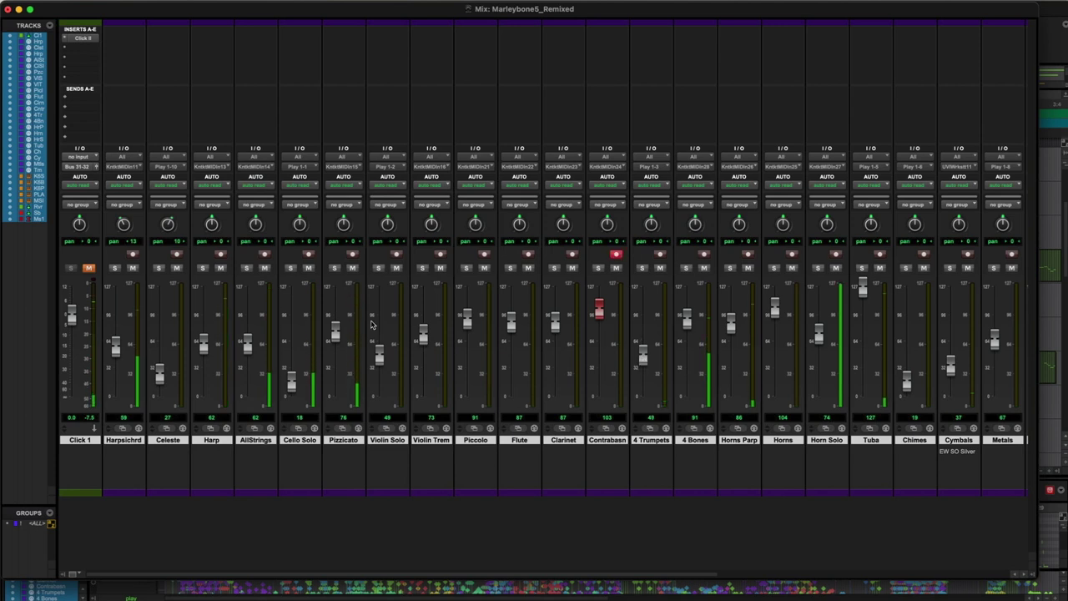
Step: Return to the edit window with playback stopped and move the playback start to bar 43, beat 2
{"action": "key", "text": "super+equal"}
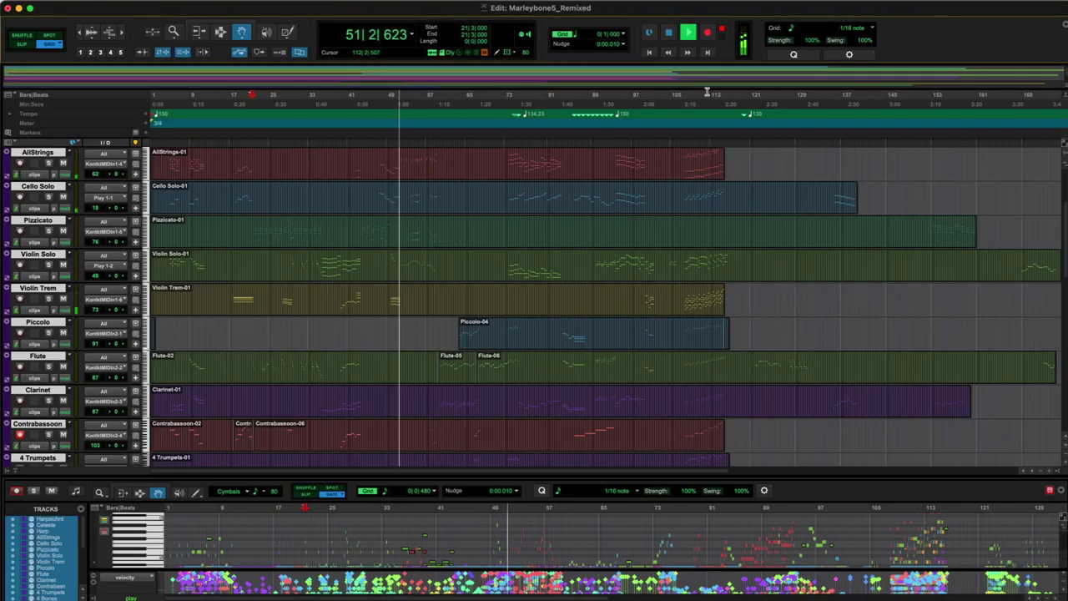
{"action": "key", "text": "super+equal"}
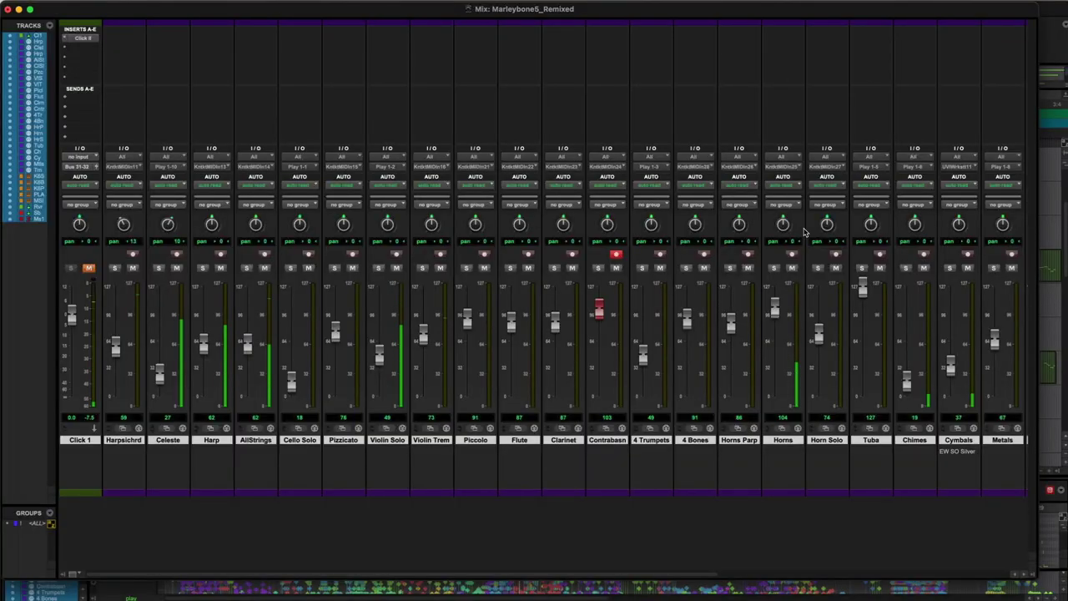
{"action": "scroll", "coordinate": [828, 111], "scroll_direction": "right", "scroll_amount": 10}
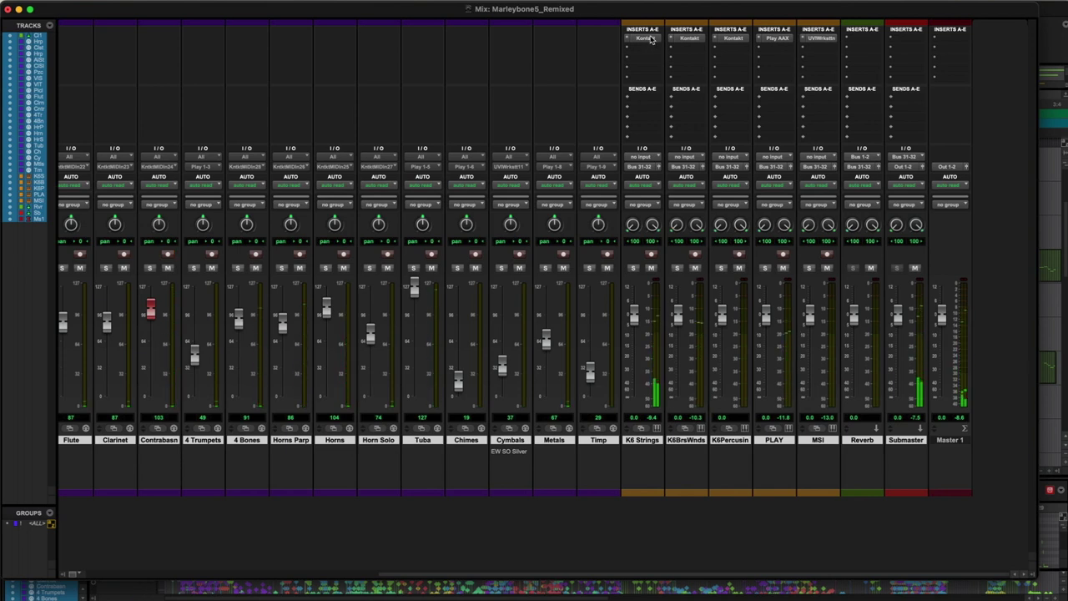
{"action": "left_click", "coordinate": [9, 10]}
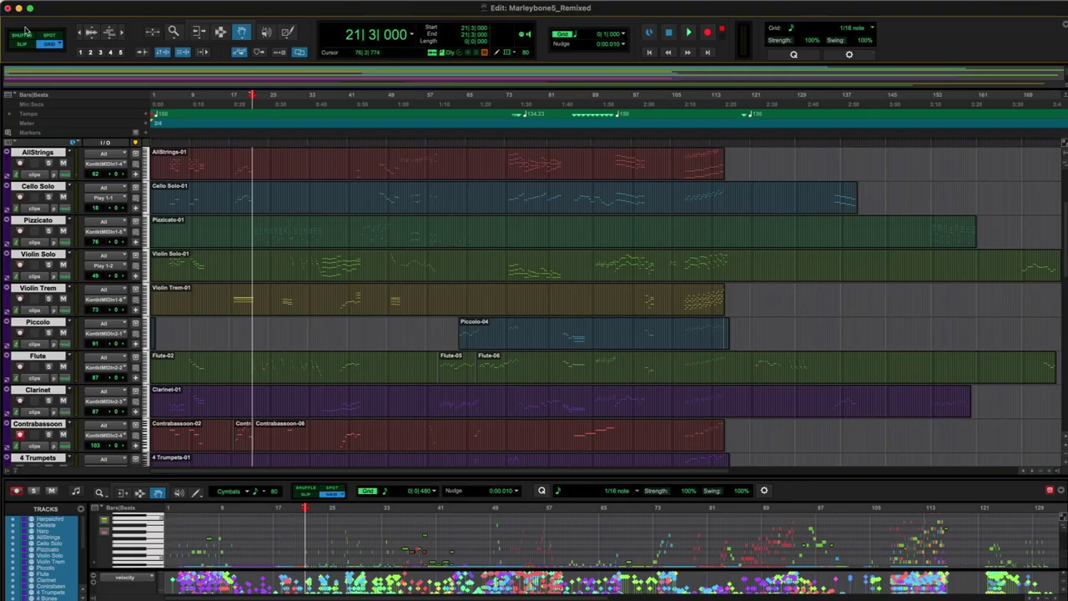
{"action": "left_click", "coordinate": [358, 145]}
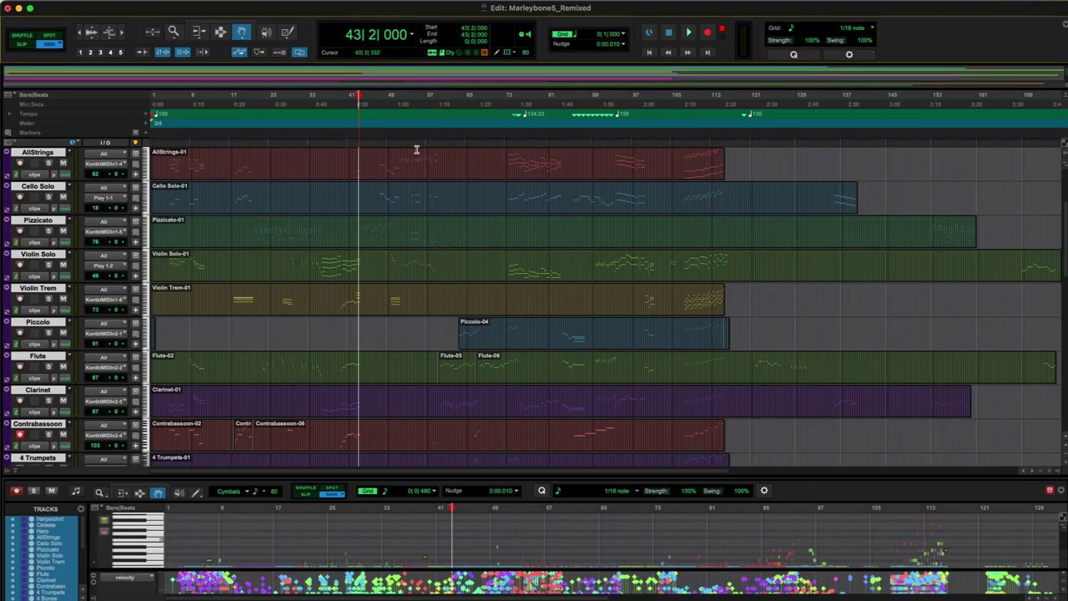